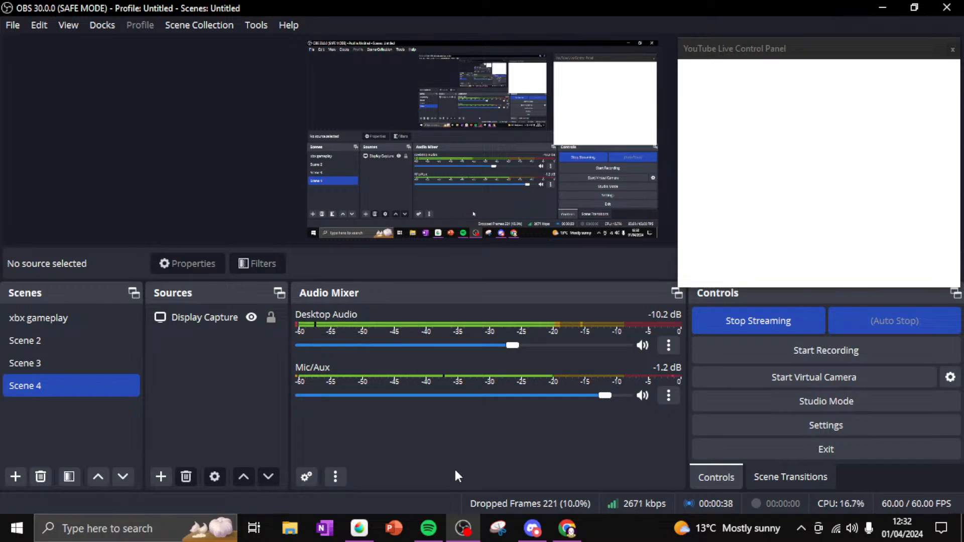
# Switch to MediBang Paint Pro and locate the empty upper-right corner of the canvas
pyautogui.click(428, 528)
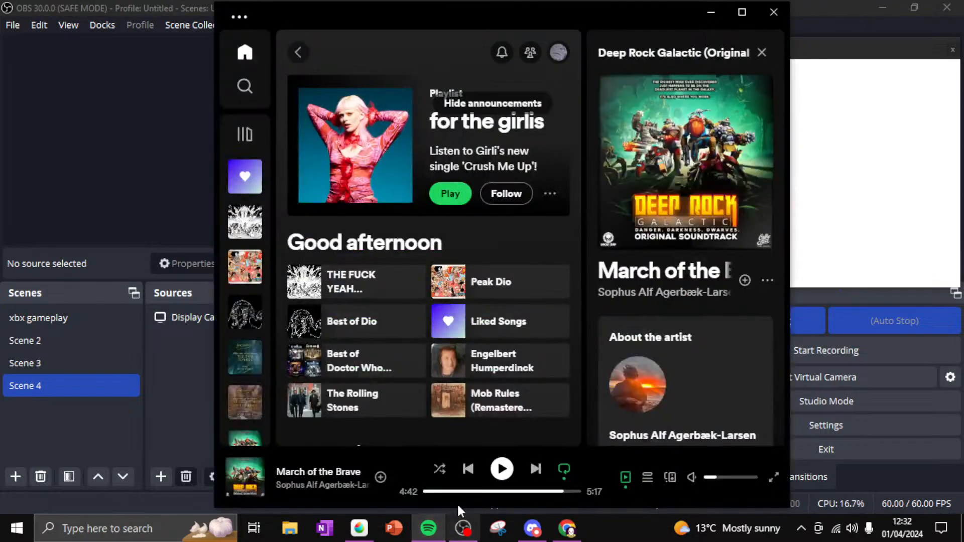
pyautogui.click(359, 528)
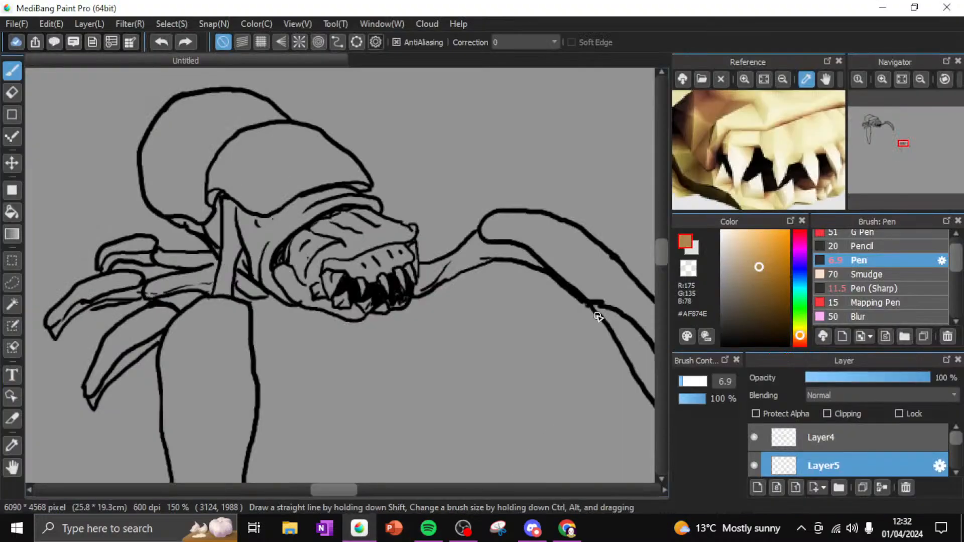
pyautogui.click(902, 79)
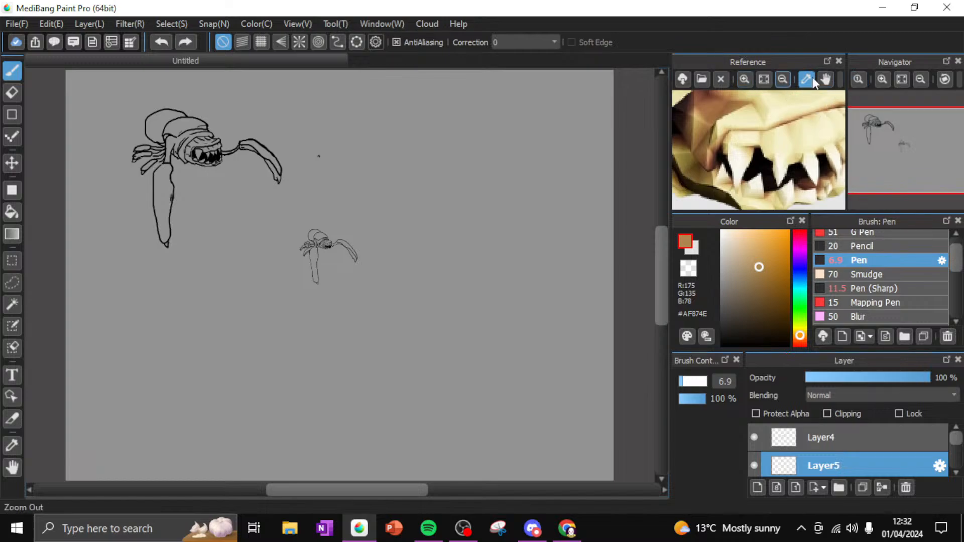
pyautogui.click(880, 79)
pyautogui.click(880, 79)
pyautogui.click(880, 79)
pyautogui.click(880, 78)
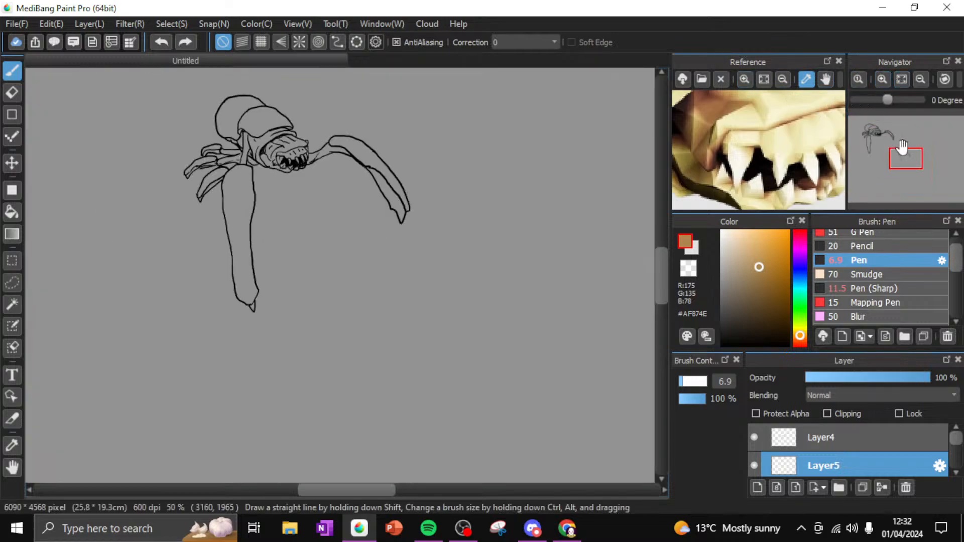
pyautogui.moveTo(905, 153); pyautogui.dragTo(959, 114)
pyautogui.click(882, 79)
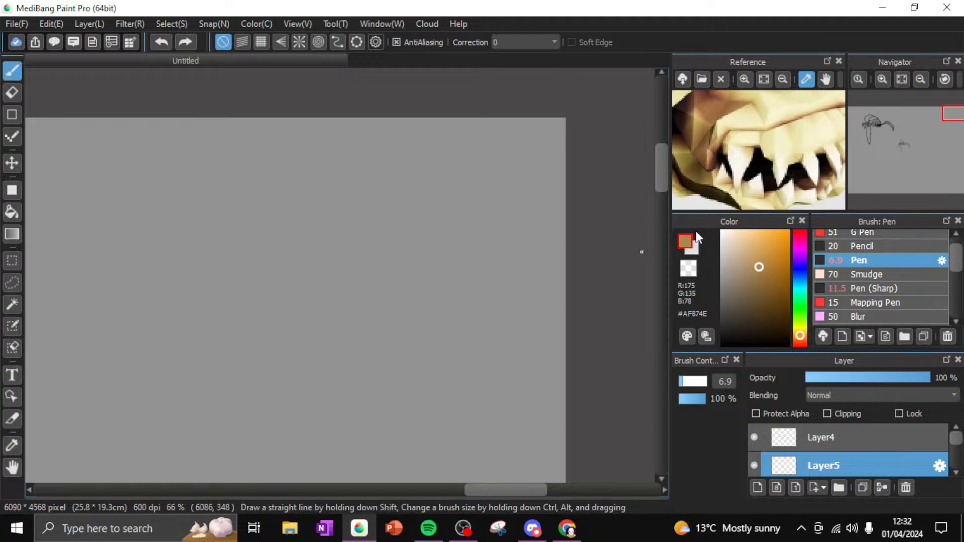
pyautogui.moveTo(951, 127)
pyautogui.mouseDown()
pyautogui.moveTo(948, 117)
pyautogui.moveTo(953, 126)
pyautogui.moveTo(940, 125)
pyautogui.moveTo(951, 124)
pyautogui.mouseUp()
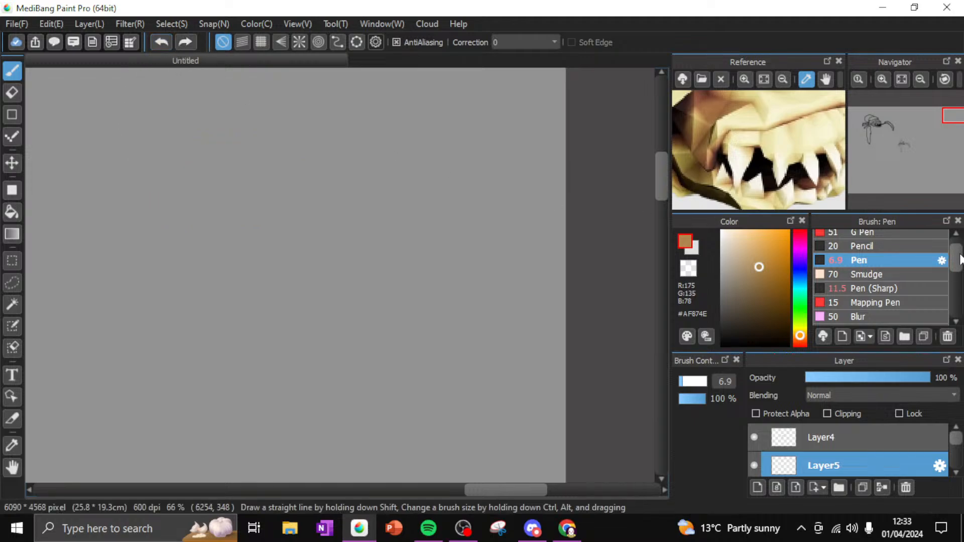
# Set the Pen brush colour to black (#000000) and make Layer4 the active layer
pyautogui.moveTo(960, 255); pyautogui.dragTo(963, 263)
pyautogui.click(735, 331)
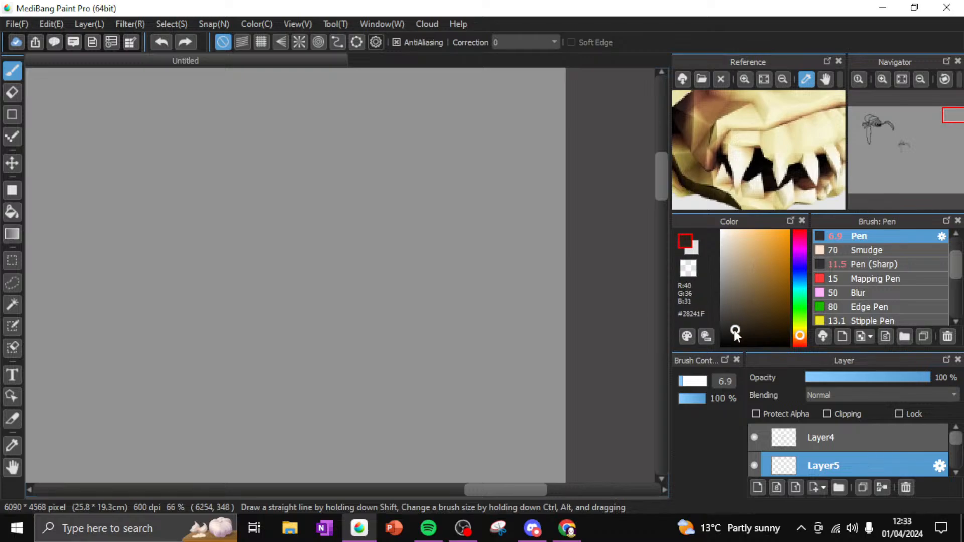
pyautogui.moveTo(734, 330); pyautogui.dragTo(721, 346)
pyautogui.click(827, 436)
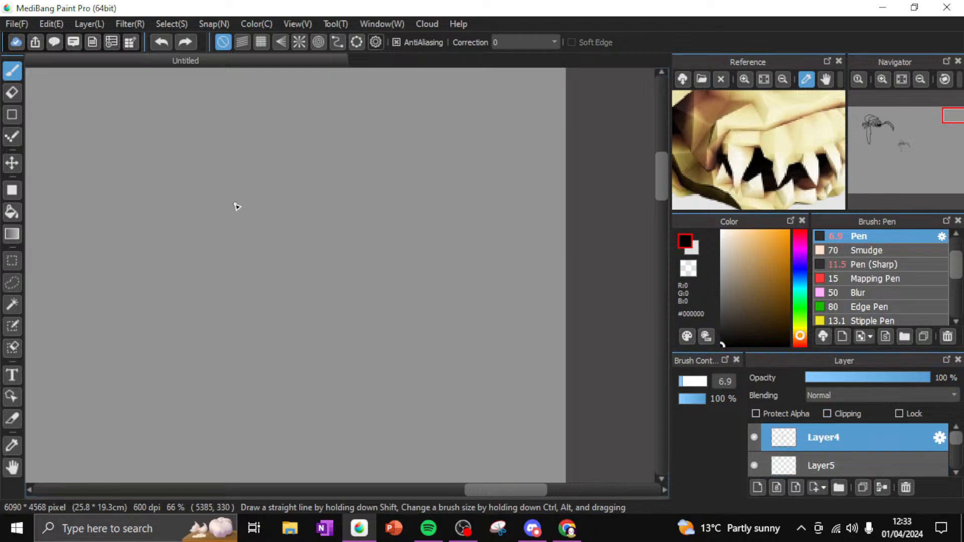
# Sketch a small spiky, curved outline in black near the canvas's upper-right corner
pyautogui.moveTo(270, 210); pyautogui.dragTo(331, 176)
pyautogui.moveTo(283, 226); pyautogui.dragTo(273, 227)
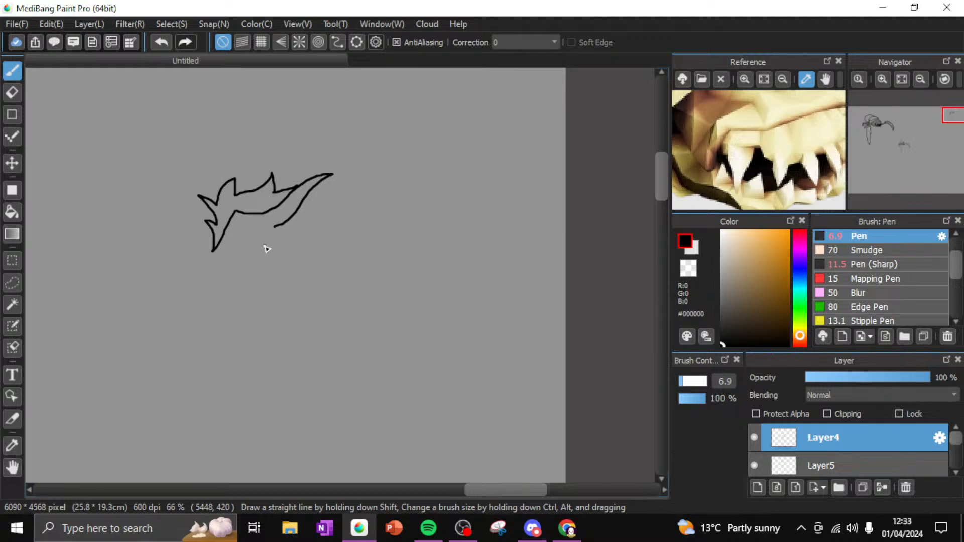
# Check the stream in OBS, and erase the spiky outline back in MediBang Paint Pro
pyautogui.click(459, 527)
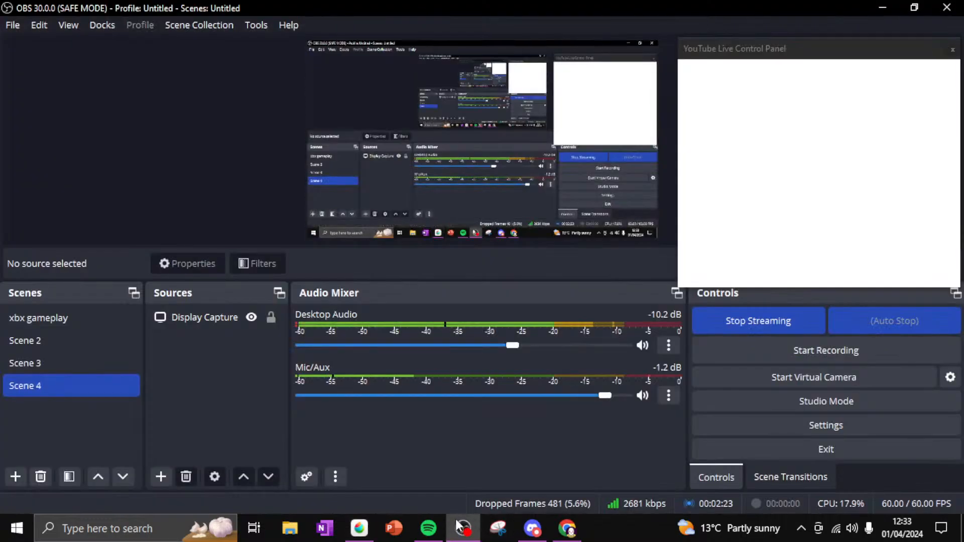
pyautogui.click(359, 527)
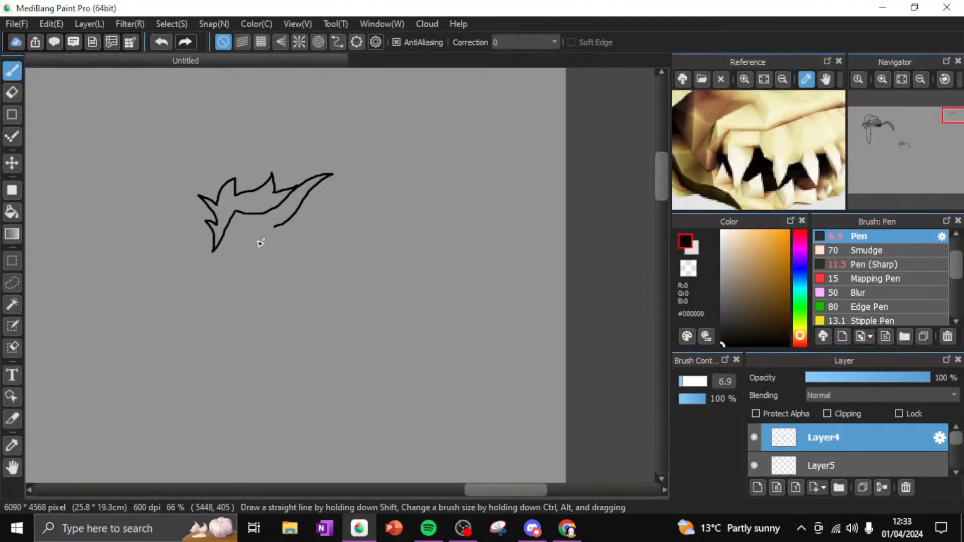
pyautogui.click(12, 92)
pyautogui.moveTo(261, 176)
pyautogui.mouseDown()
pyautogui.moveTo(206, 219)
pyautogui.moveTo(192, 247)
pyautogui.moveTo(288, 211)
pyautogui.moveTo(291, 192)
pyautogui.moveTo(336, 190)
pyautogui.moveTo(224, 192)
pyautogui.moveTo(219, 183)
pyautogui.moveTo(213, 204)
pyautogui.mouseUp()
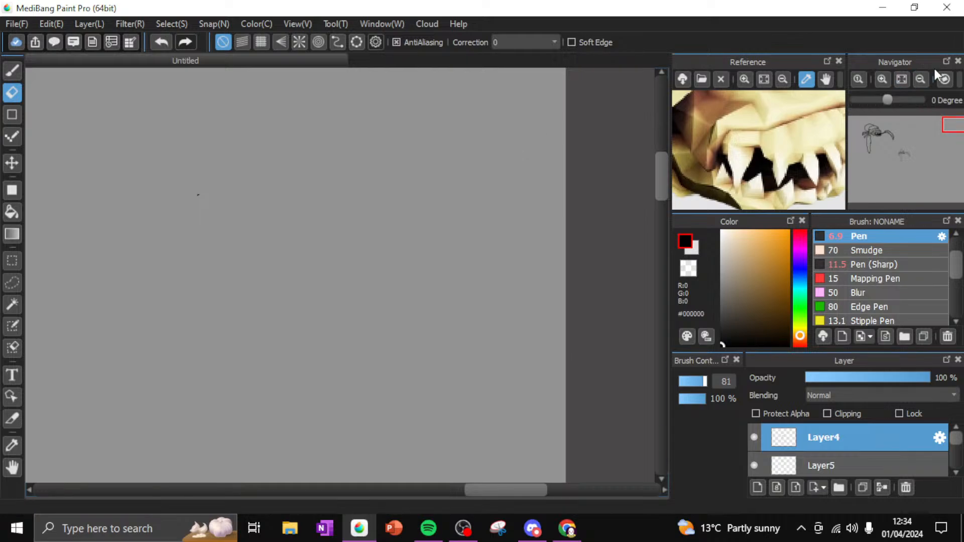
# Examine the large creature line art and fit the whole creature picture in the reference view
pyautogui.moveTo(527, 491); pyautogui.dragTo(364, 497)
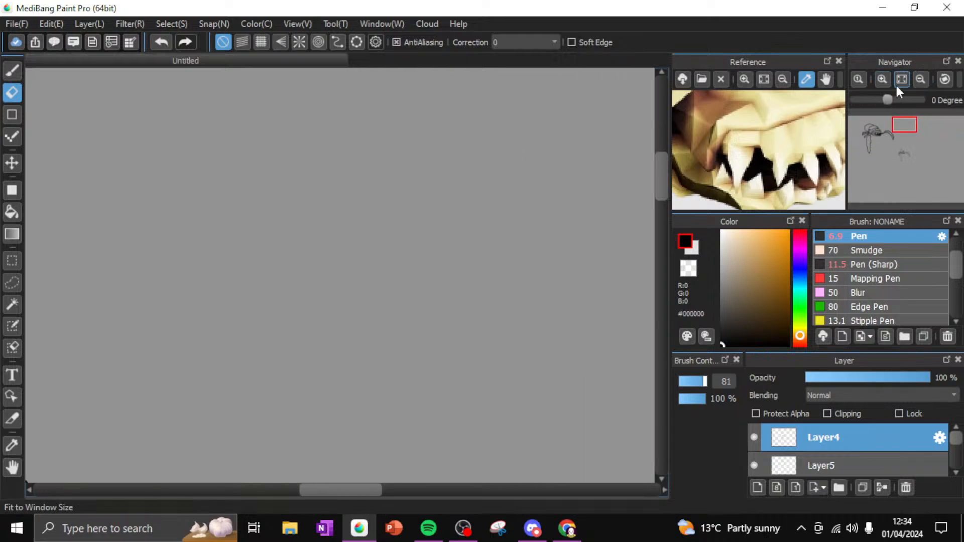
pyautogui.click(881, 79)
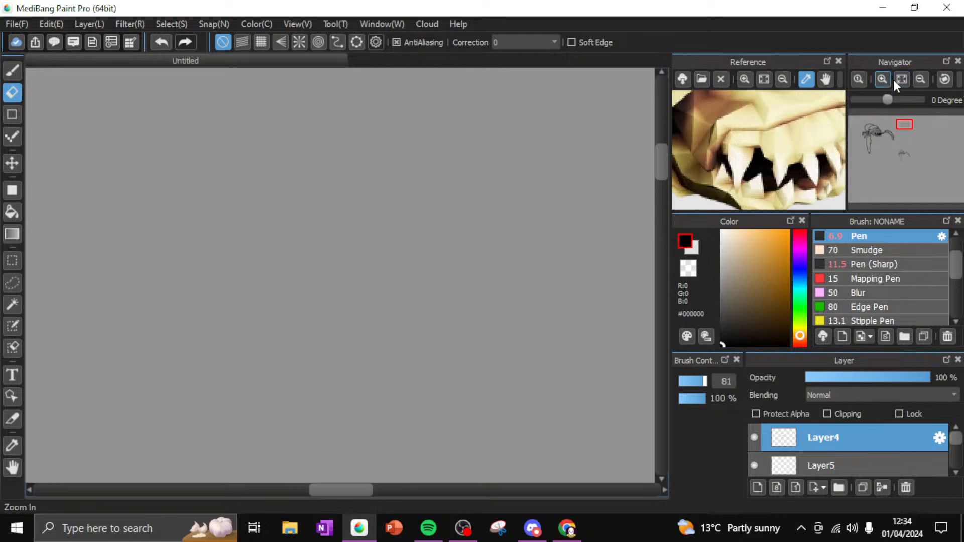
pyautogui.click(920, 80)
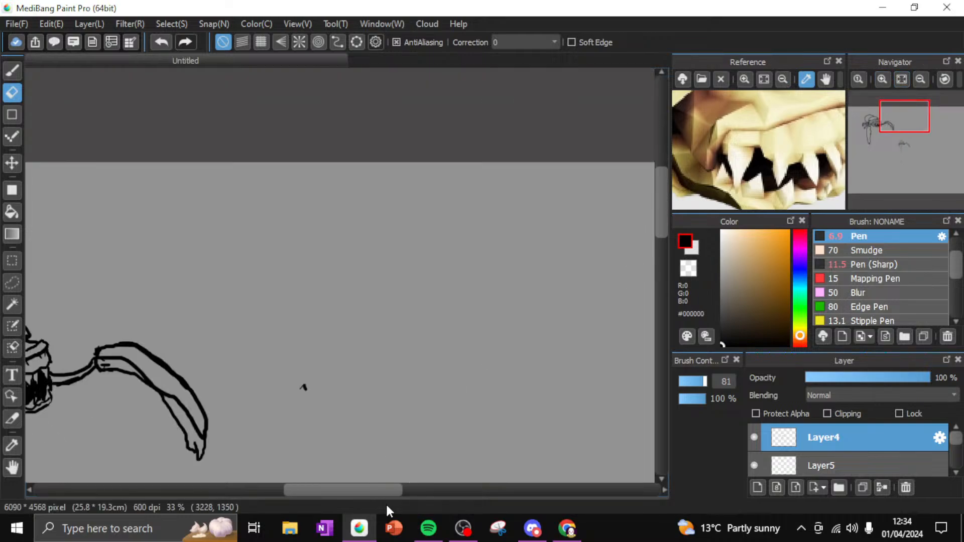
pyautogui.moveTo(365, 490); pyautogui.dragTo(313, 495)
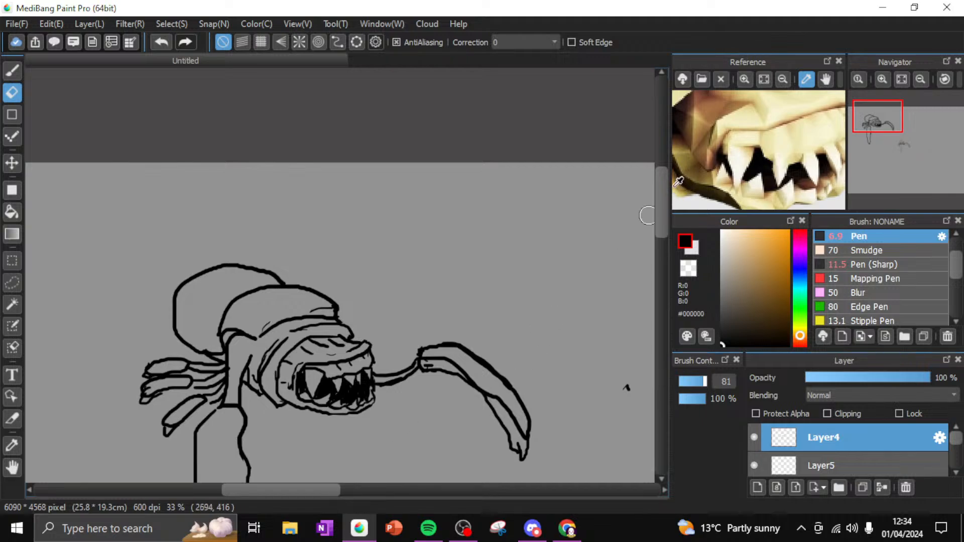
pyautogui.moveTo(662, 187); pyautogui.dragTo(662, 204)
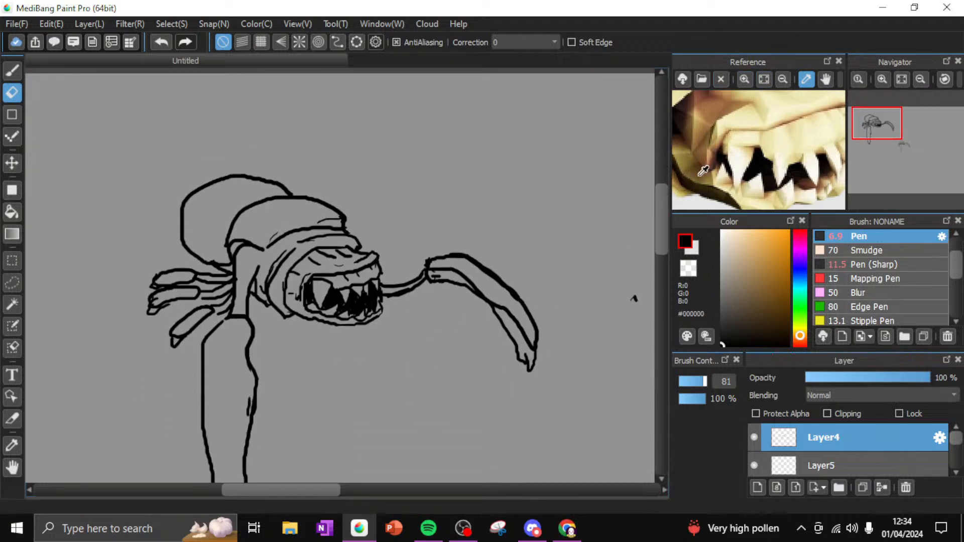
pyautogui.click(744, 82)
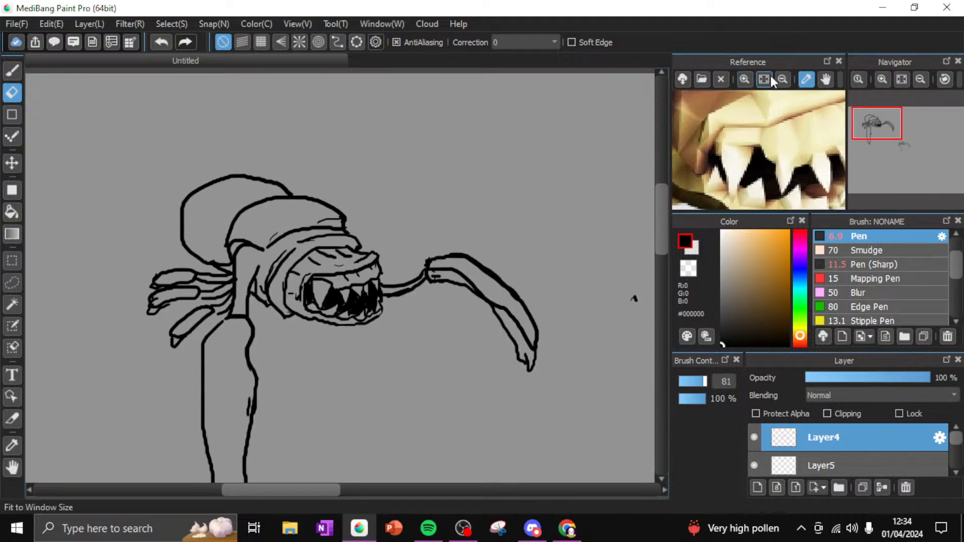
pyautogui.click(783, 80)
pyautogui.click(764, 81)
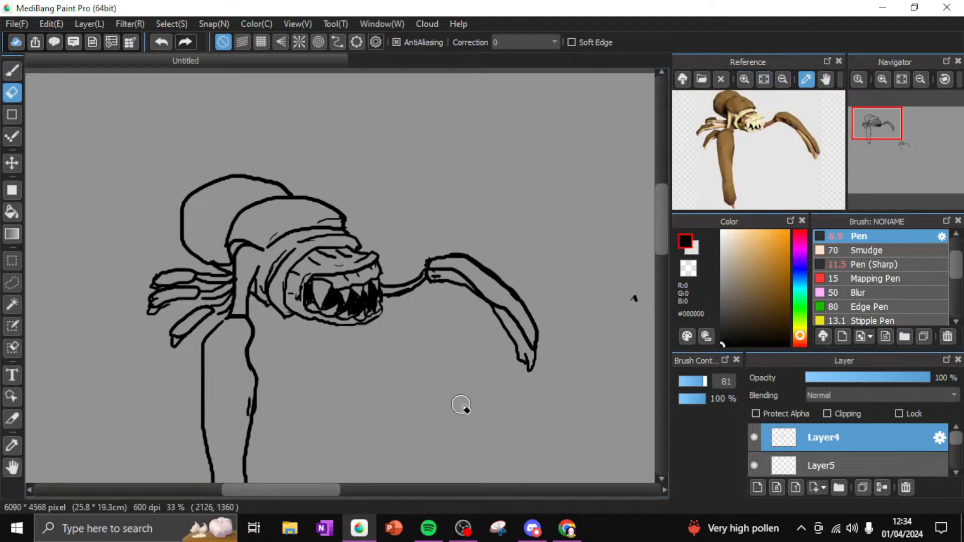
# Examine the small creature line art near the canvas centre, including its head, teeth and long front leg
pyautogui.moveTo(659, 221); pyautogui.dragTo(656, 262)
pyautogui.moveTo(308, 489)
pyautogui.mouseDown()
pyautogui.moveTo(346, 477)
pyautogui.moveTo(380, 448)
pyautogui.mouseUp()
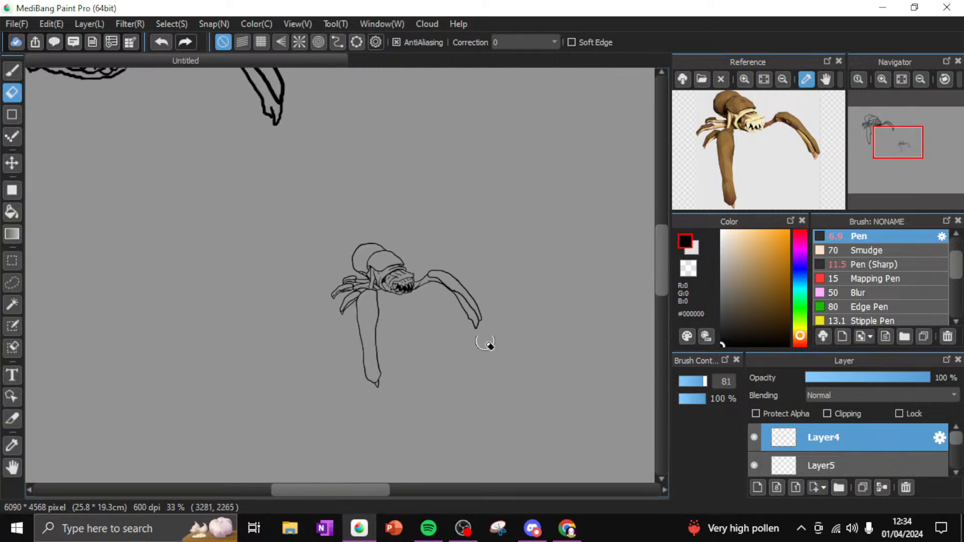
pyautogui.click(876, 79)
pyautogui.click(876, 79)
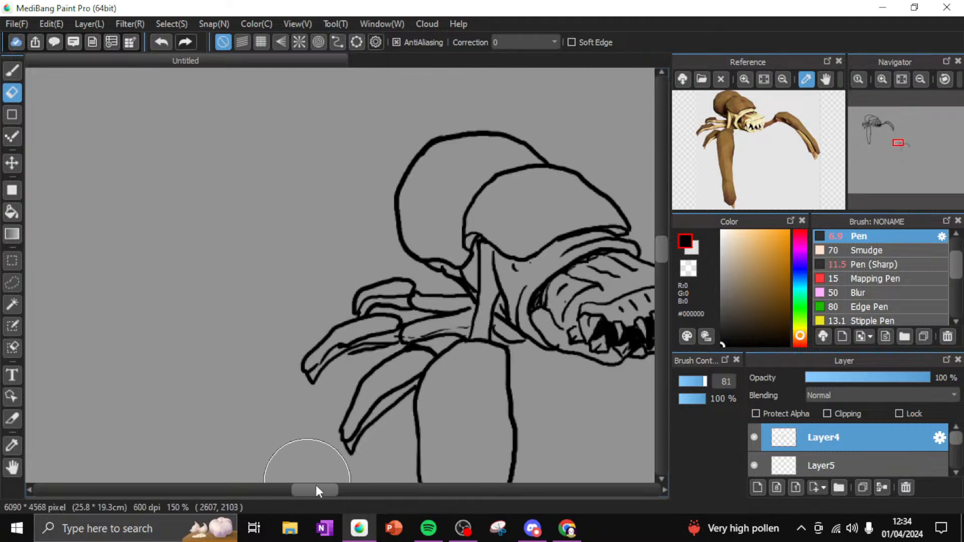
pyautogui.moveTo(315, 485); pyautogui.dragTo(339, 485)
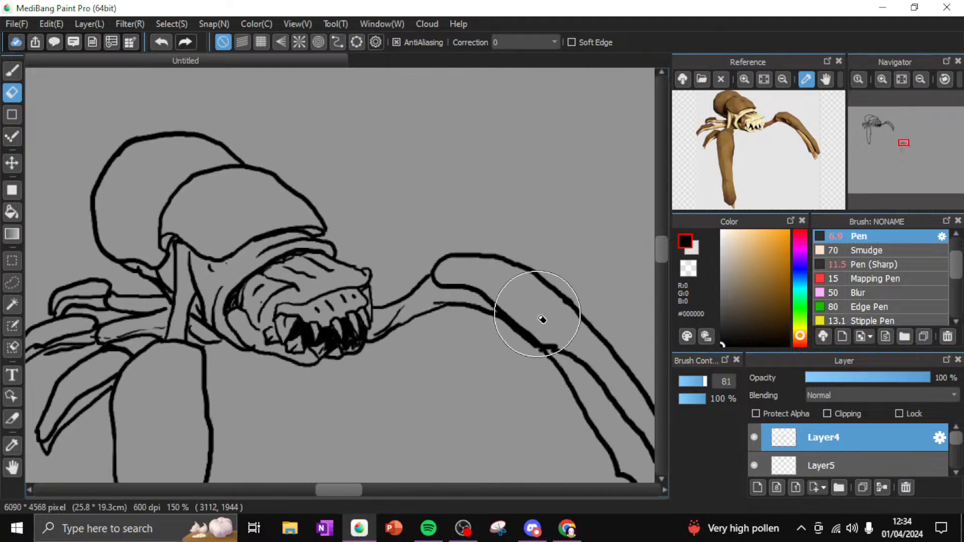
pyautogui.moveTo(662, 247); pyautogui.dragTo(661, 254)
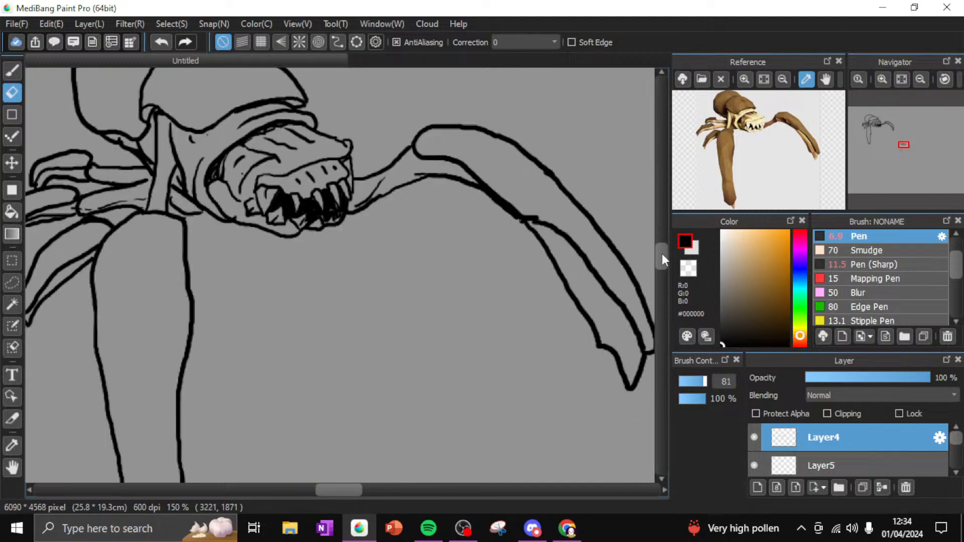
pyautogui.click(883, 79)
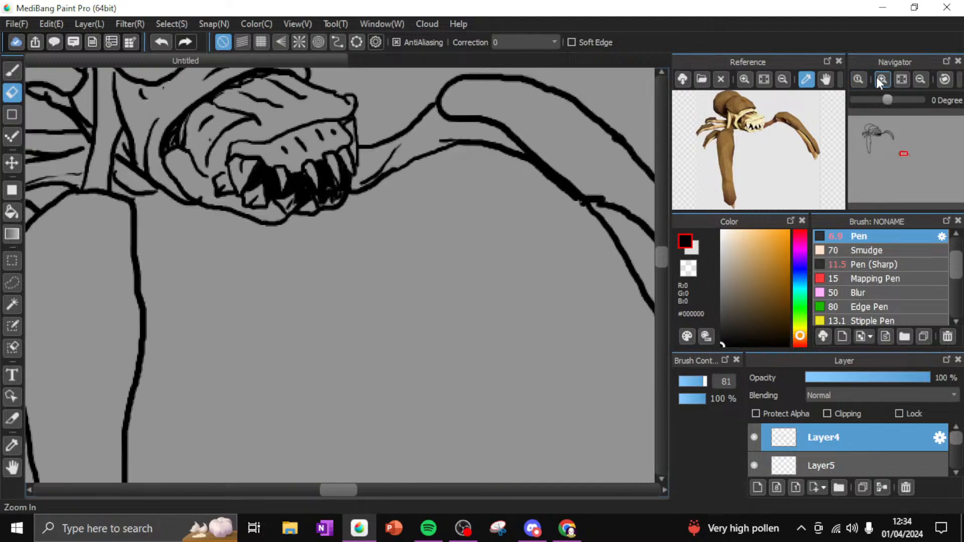
pyautogui.click(921, 80)
pyautogui.click(918, 80)
pyautogui.click(919, 80)
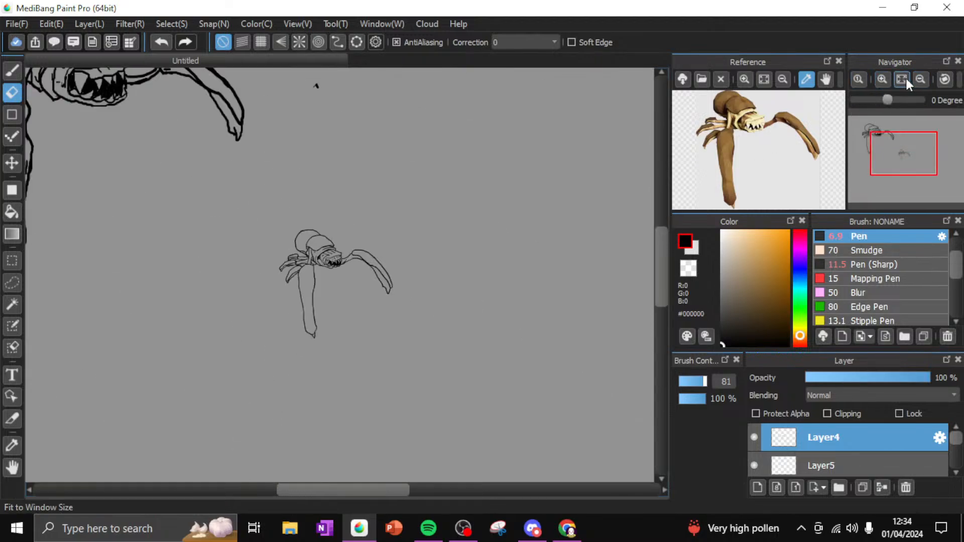
pyautogui.moveTo(662, 274); pyautogui.dragTo(662, 255)
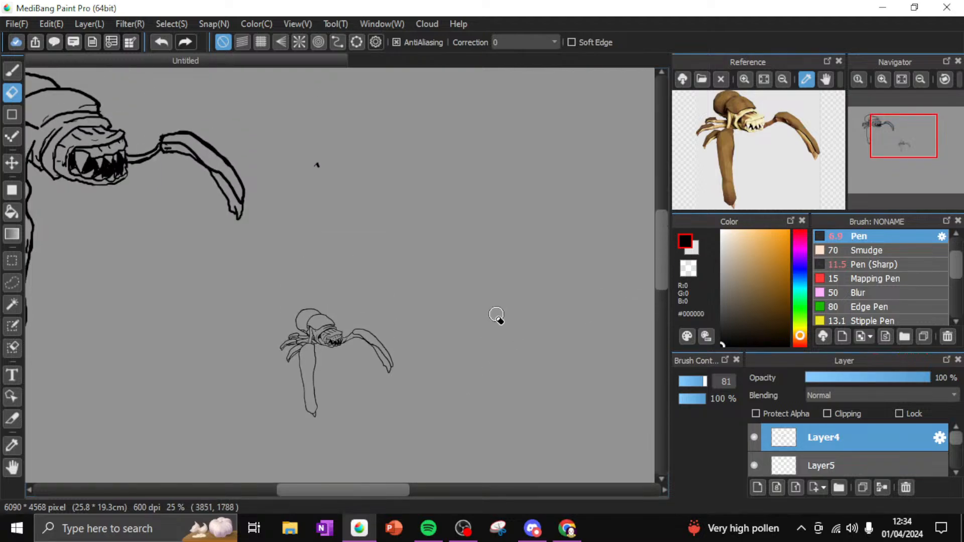
pyautogui.moveTo(880, 100)
pyautogui.click(920, 79)
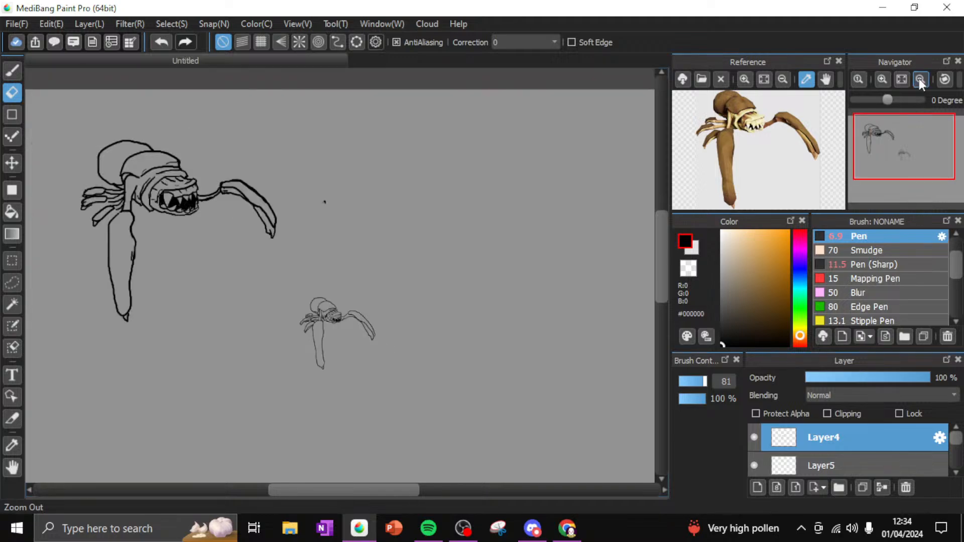
pyautogui.click(884, 81)
pyautogui.click(883, 80)
pyautogui.click(884, 80)
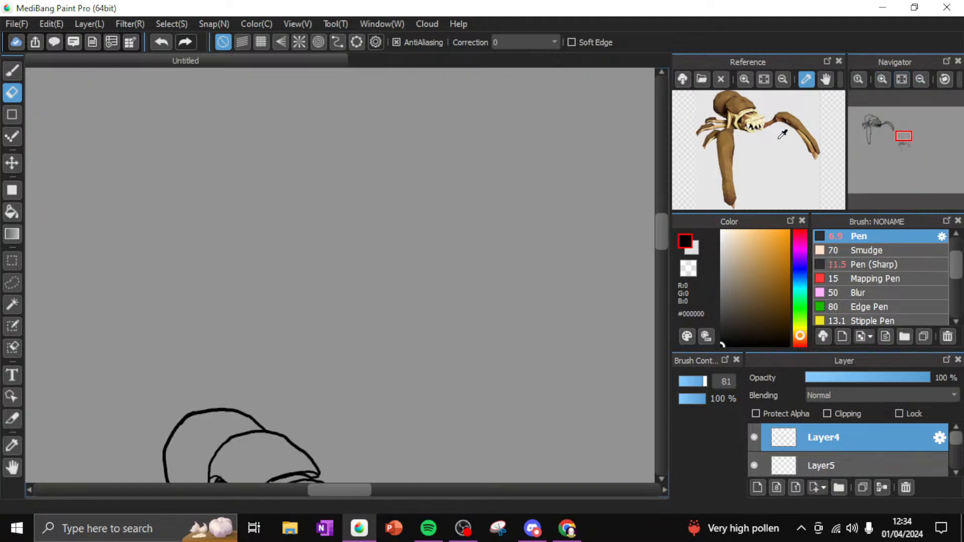
# Sample the light grey #E6E6E6 from the reference picture's background and show the coloured creature image beneath the small line art
pyautogui.click(765, 156)
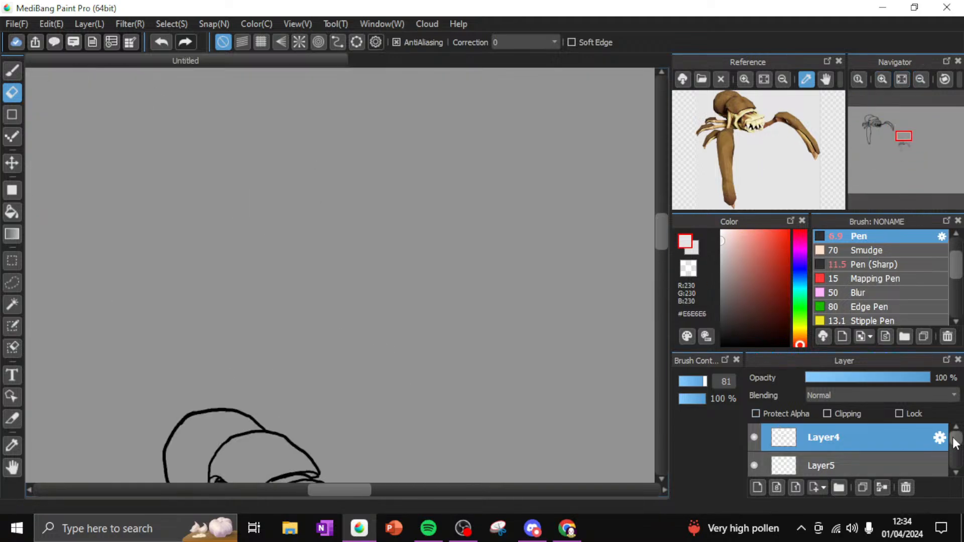
pyautogui.scroll(-1, 955, 443)
pyautogui.click(755, 461)
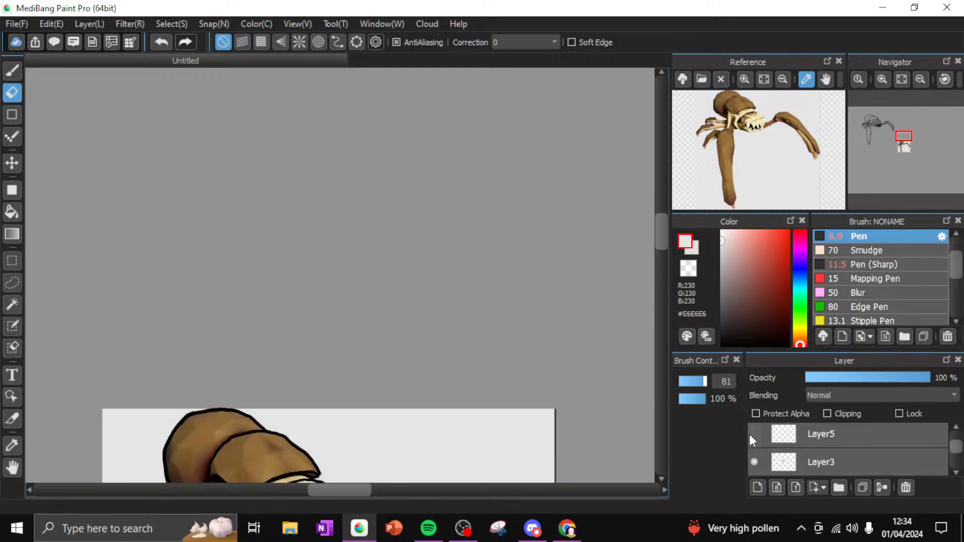
pyautogui.scroll(-1, 953, 438)
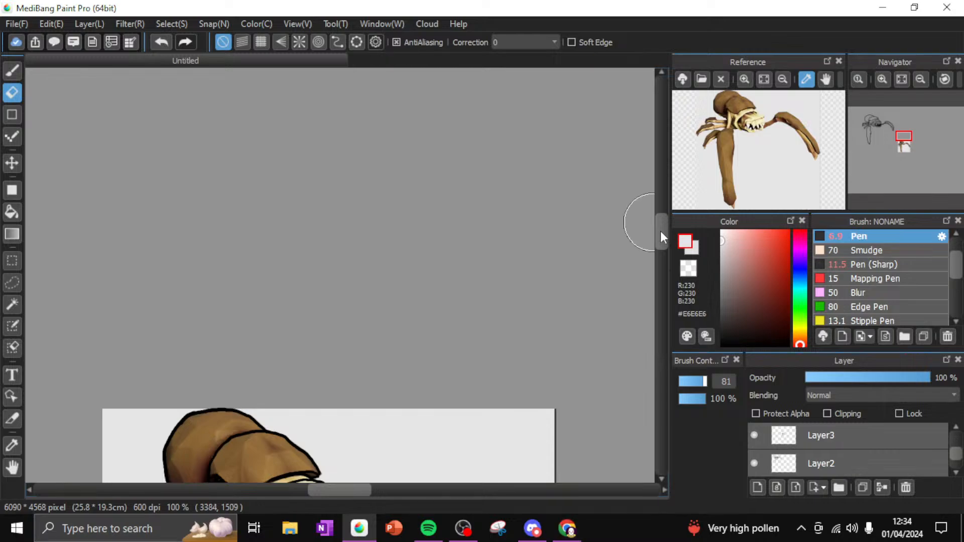
# Examine the head and teeth of the small creature up close against its coloured image
pyautogui.moveTo(661, 231)
pyautogui.mouseDown()
pyautogui.moveTo(664, 264)
pyautogui.moveTo(654, 260)
pyautogui.mouseUp()
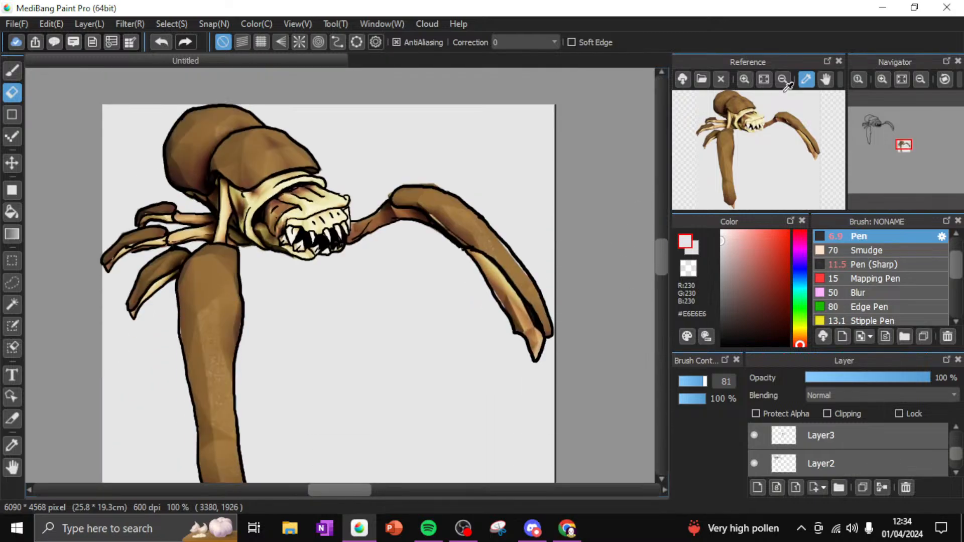
pyautogui.click(882, 79)
pyautogui.click(882, 79)
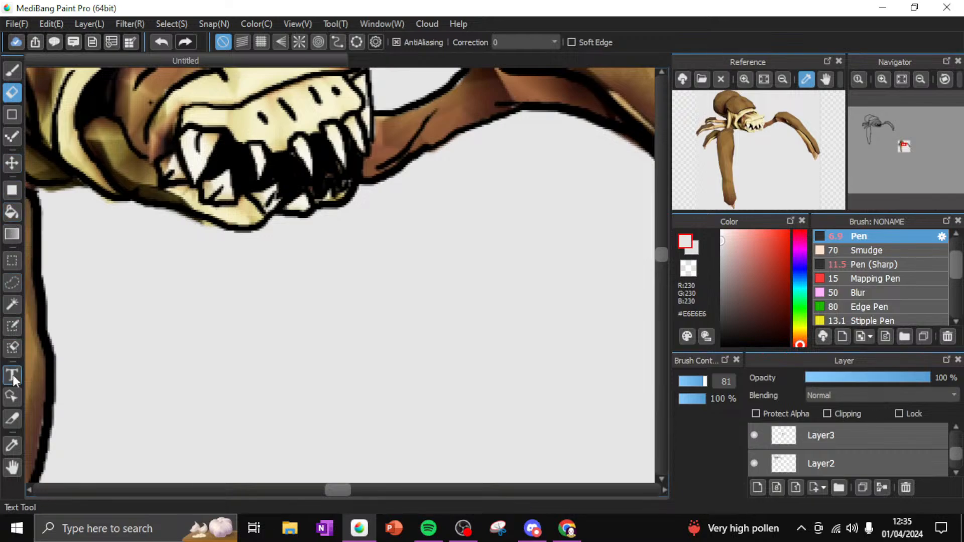
pyautogui.click(12, 468)
pyautogui.moveTo(179, 301); pyautogui.dragTo(271, 369)
pyautogui.moveTo(271, 369); pyautogui.dragTo(333, 426)
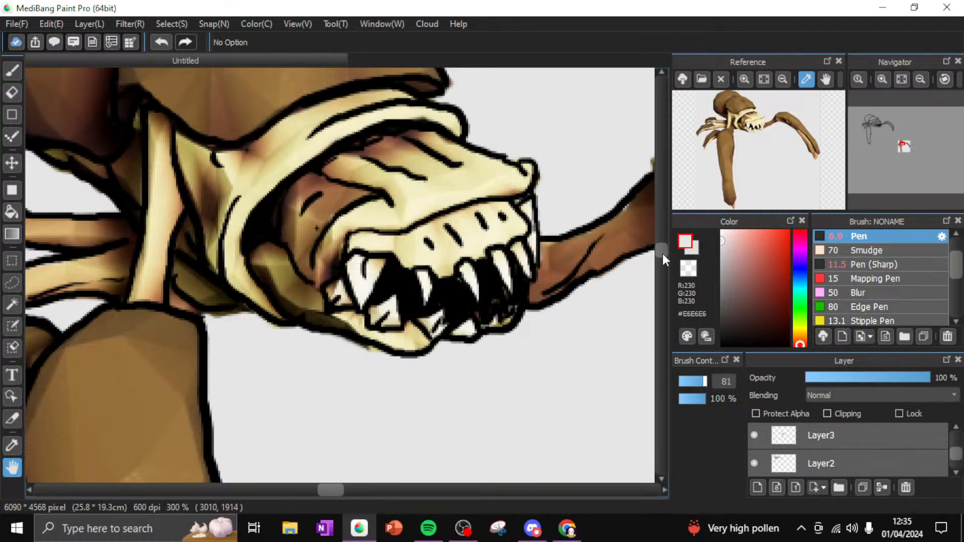
pyautogui.moveTo(662, 255); pyautogui.dragTo(666, 250)
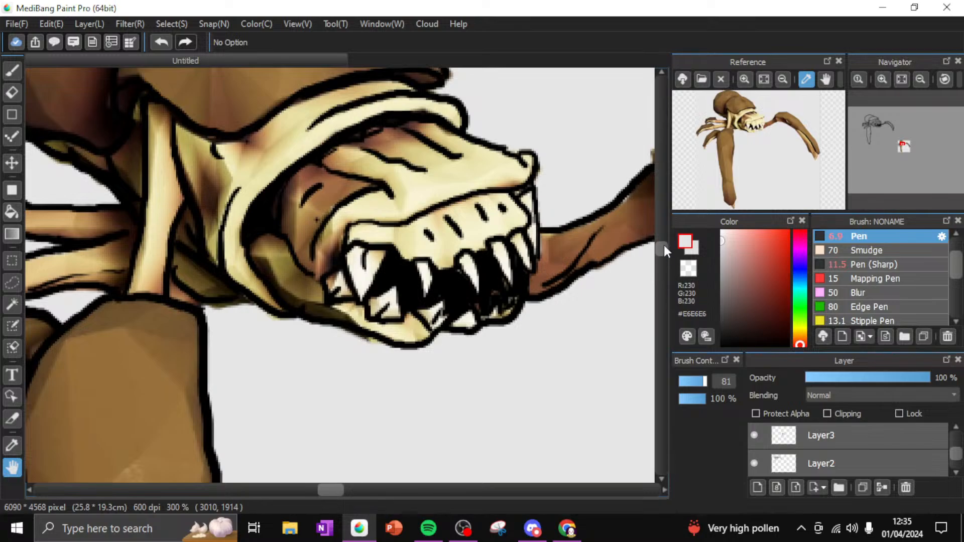
# Hide Layer3, which holds the coloured image beneath the small creature's line art
pyautogui.click(917, 83)
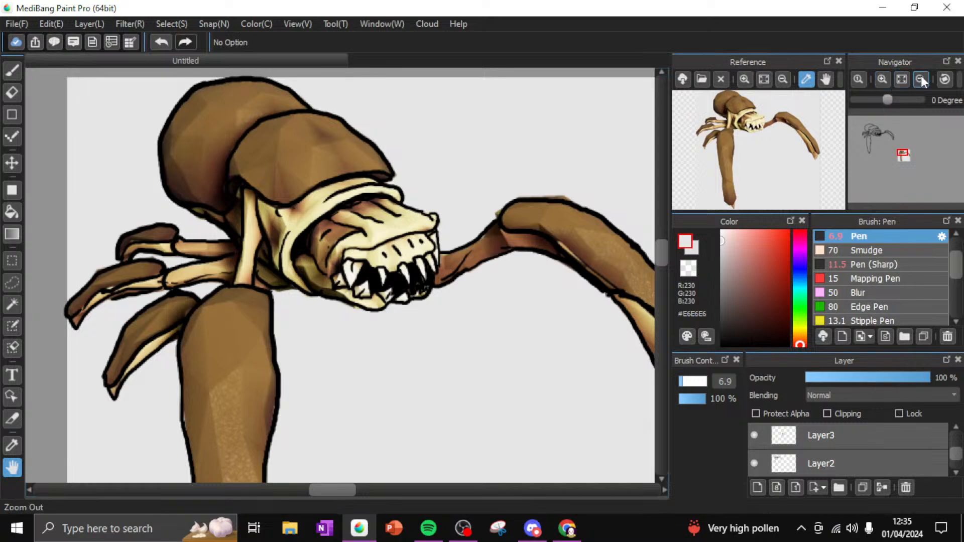
pyautogui.click(921, 79)
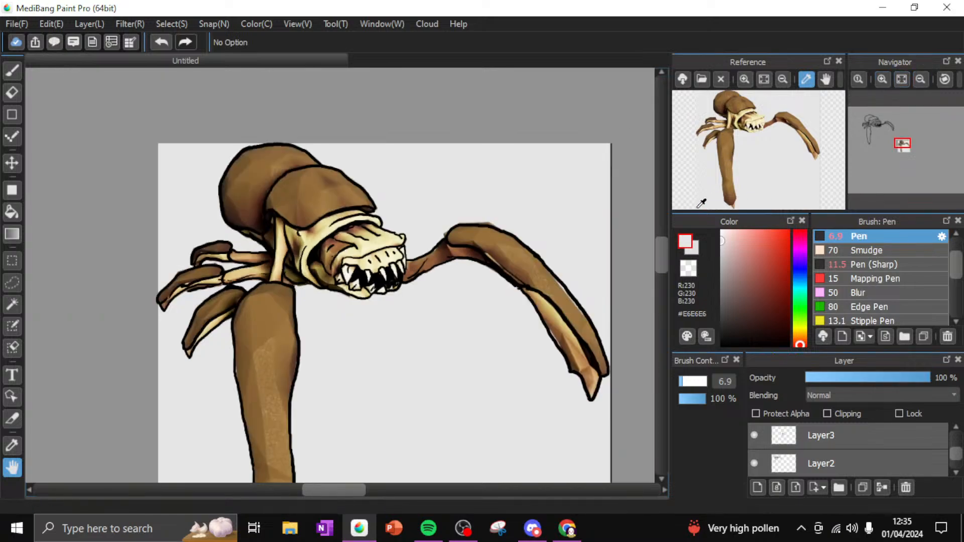
pyautogui.scroll(-1, 663, 261)
pyautogui.scroll(-1, 663, 262)
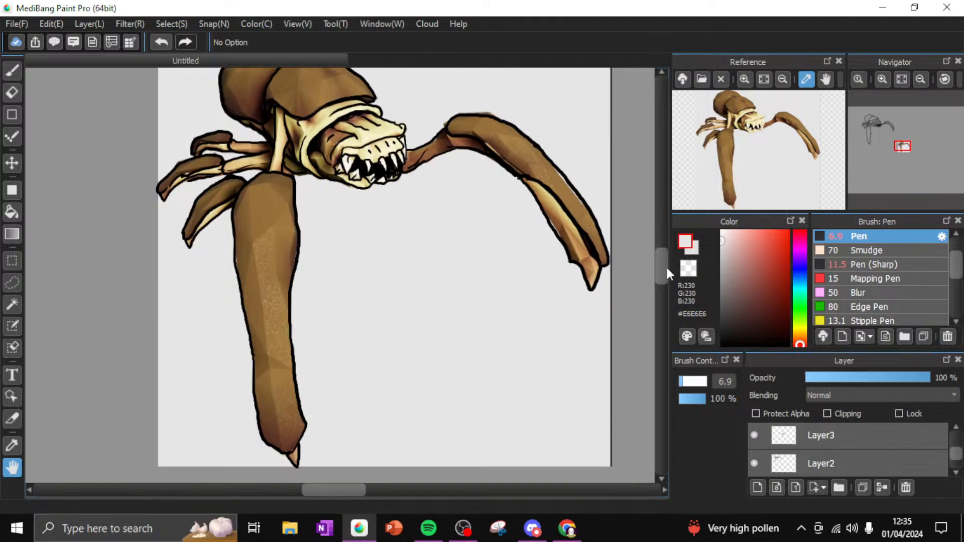
pyautogui.scroll(1, 673, 264)
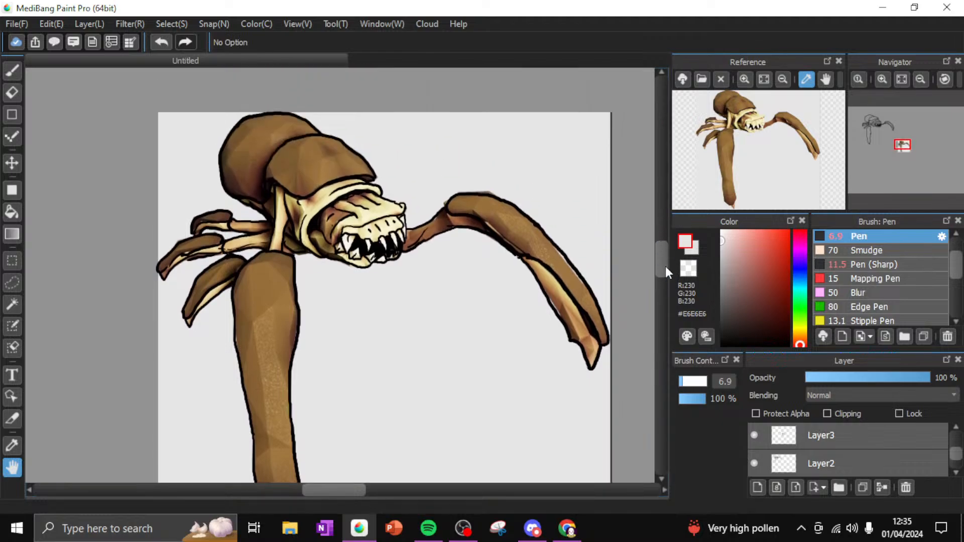
pyautogui.moveTo(670, 266); pyautogui.dragTo(661, 263)
pyautogui.scroll(-1, 659, 262)
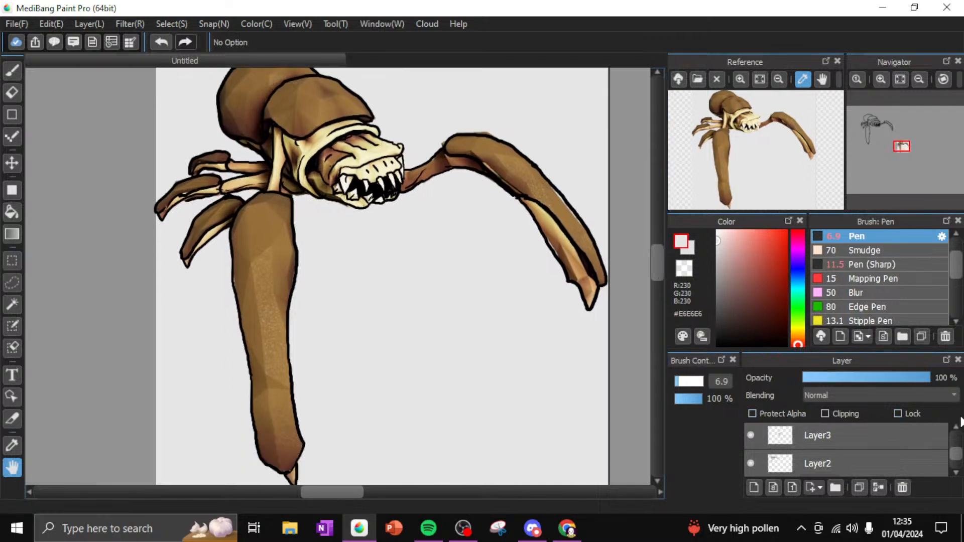
pyautogui.click(751, 436)
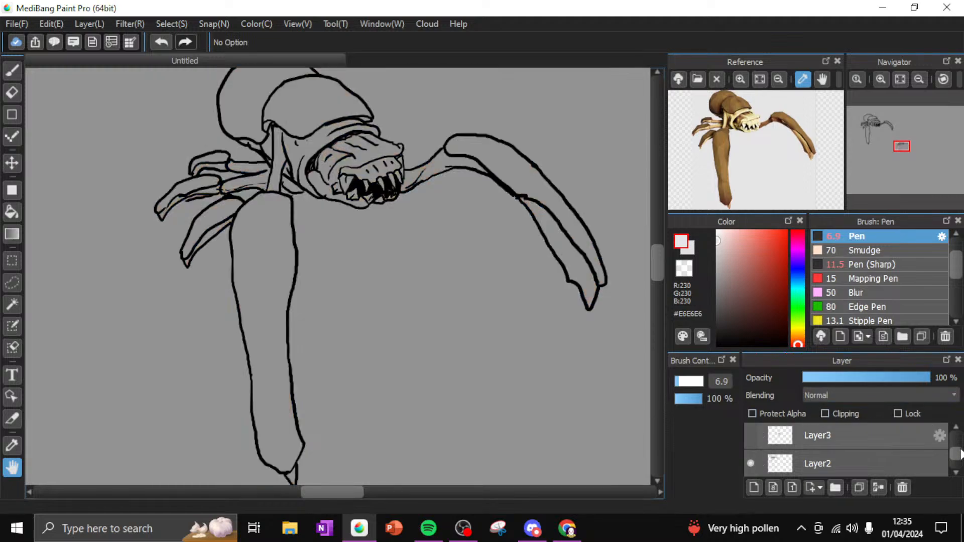
pyautogui.moveTo(961, 455); pyautogui.dragTo(961, 451)
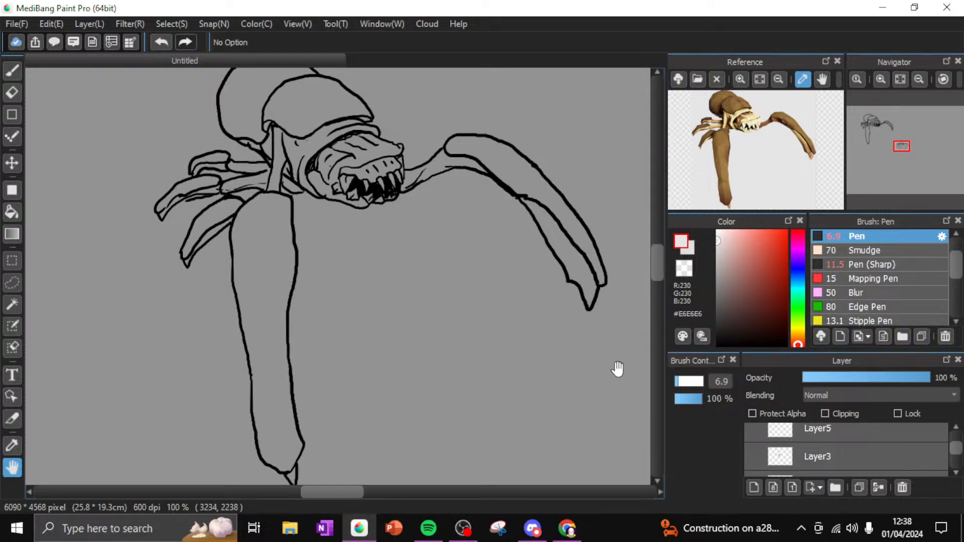
# Draw a small human figure standing on a wavy ground line in black #000000 with the Pen brush on an empty canvas area
pyautogui.moveTo(655, 262)
pyautogui.mouseDown()
pyautogui.moveTo(658, 249)
pyautogui.moveTo(648, 256)
pyautogui.moveTo(662, 218)
pyautogui.mouseUp()
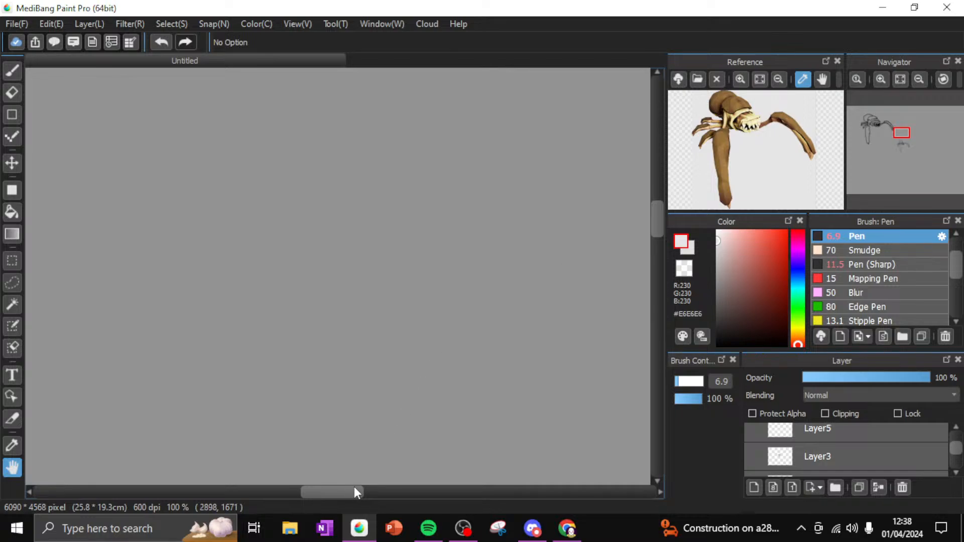
pyautogui.moveTo(356, 495); pyautogui.dragTo(403, 472)
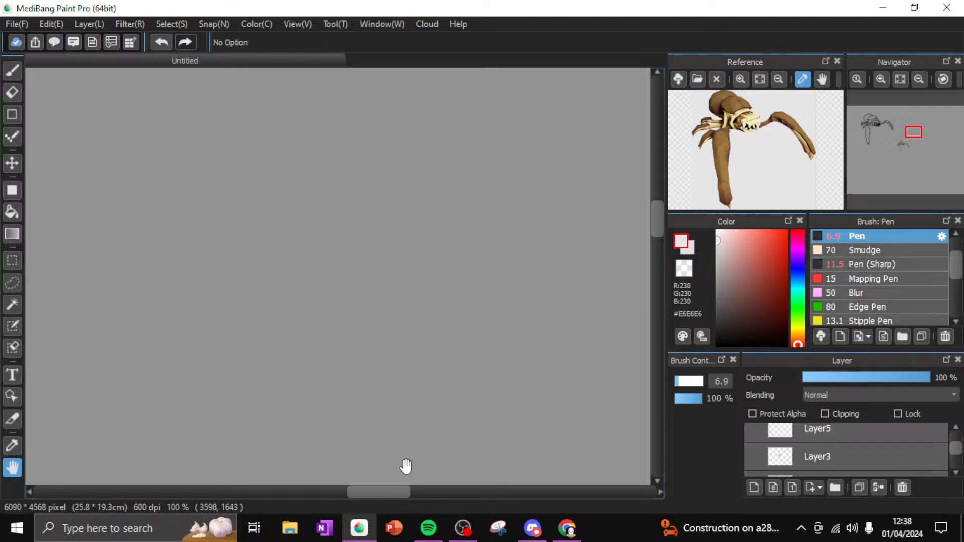
pyautogui.moveTo(754, 337); pyautogui.dragTo(720, 347)
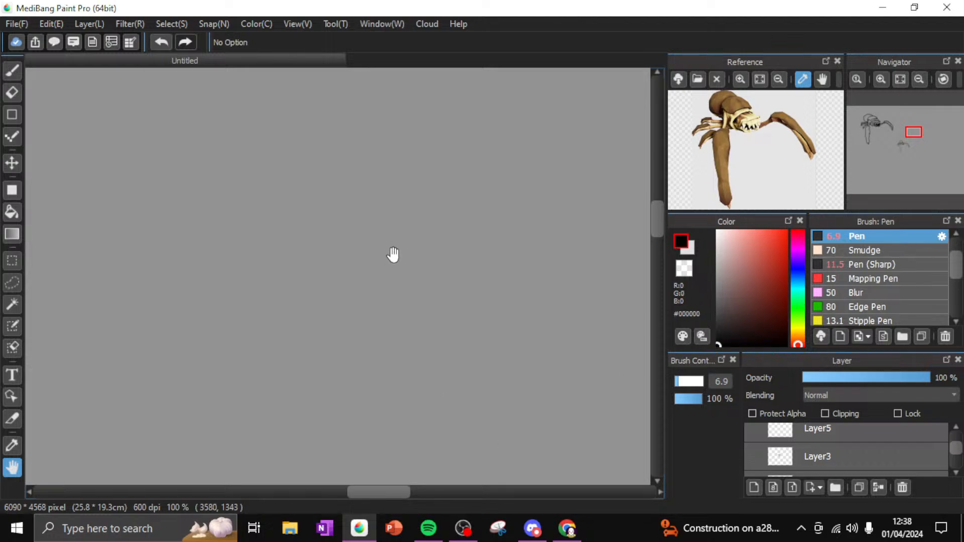
pyautogui.click(12, 70)
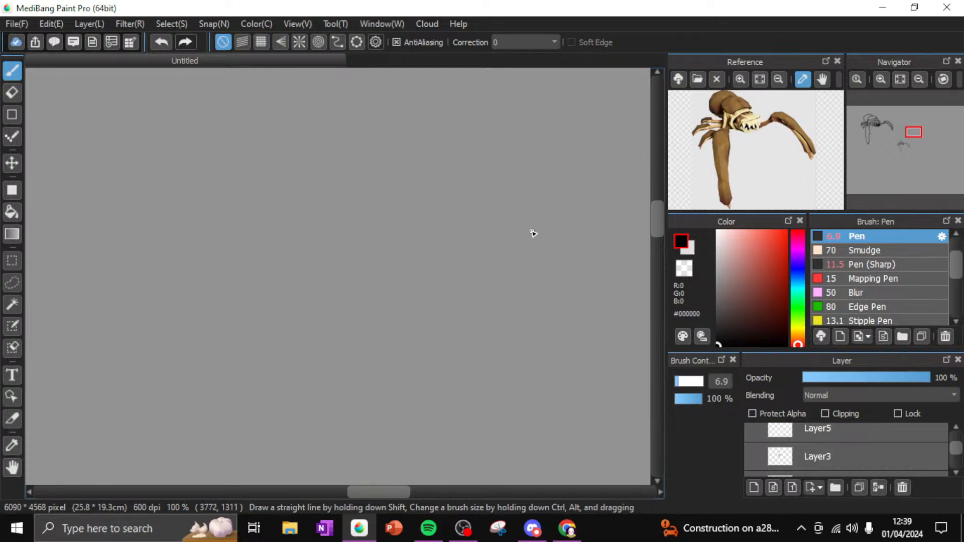
pyautogui.moveTo(526, 232)
pyautogui.mouseDown()
pyautogui.moveTo(524, 256)
pyautogui.moveTo(530, 246)
pyautogui.moveTo(538, 257)
pyautogui.moveTo(532, 236)
pyautogui.mouseUp()
pyautogui.moveTo(568, 257); pyautogui.dragTo(365, 257)
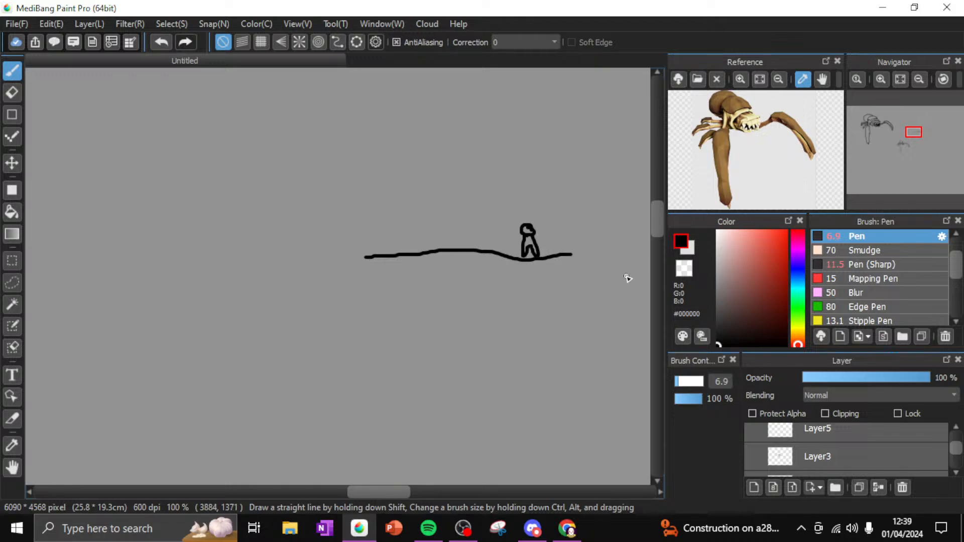
# Draw a tiny light green #A0E179 creature beside the figure on the ground line and a larger one below the line
pyautogui.moveTo(798, 332)
pyautogui.mouseDown()
pyautogui.moveTo(799, 322)
pyautogui.moveTo(799, 332)
pyautogui.mouseUp()
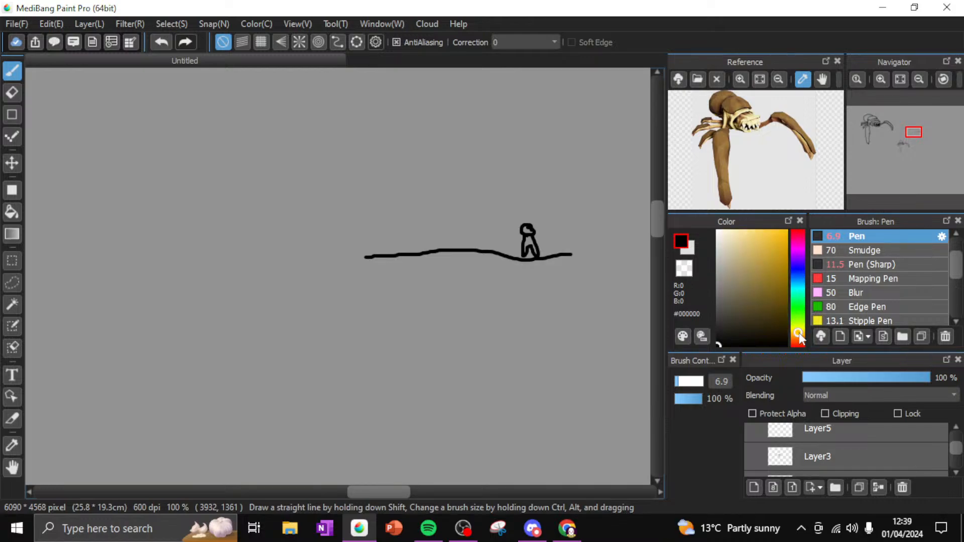
pyautogui.moveTo(764, 274); pyautogui.dragTo(750, 244)
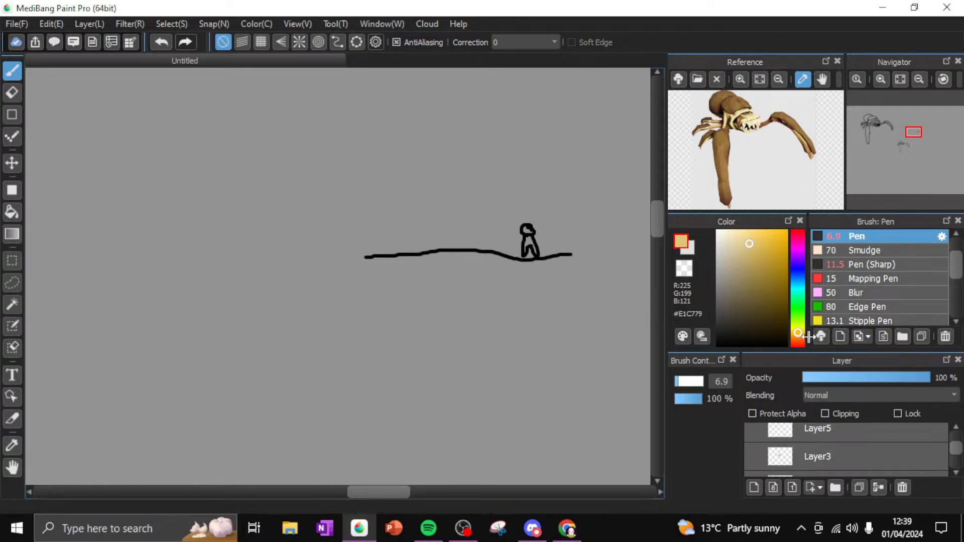
pyautogui.moveTo(798, 333); pyautogui.dragTo(798, 315)
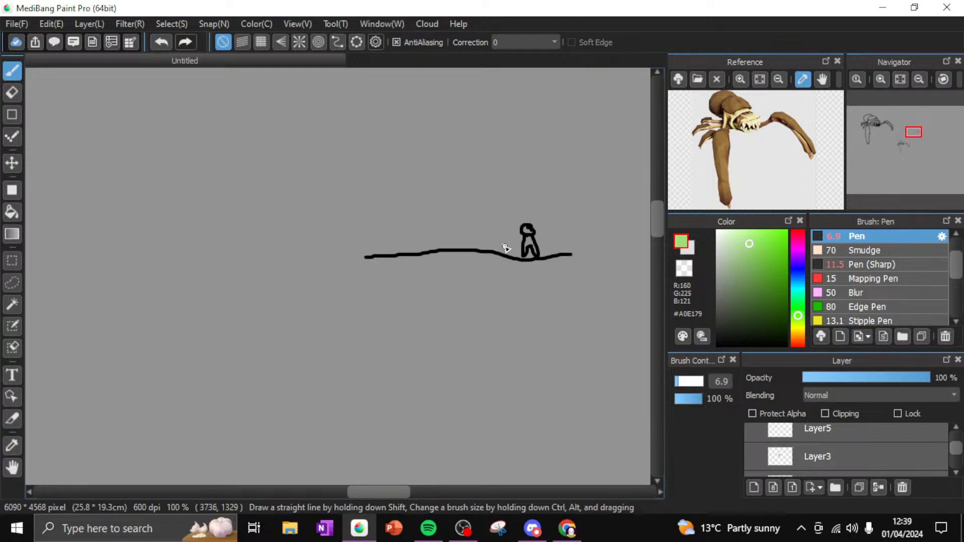
pyautogui.moveTo(502, 250)
pyautogui.mouseDown()
pyautogui.moveTo(489, 246)
pyautogui.moveTo(500, 247)
pyautogui.moveTo(500, 260)
pyautogui.mouseUp()
pyautogui.moveTo(457, 360)
pyautogui.mouseDown()
pyautogui.moveTo(472, 346)
pyautogui.moveTo(482, 355)
pyautogui.moveTo(470, 369)
pyautogui.moveTo(489, 359)
pyautogui.mouseUp()
# Draw a black boot outline with a double sole line stamping on the larger light green creature
pyautogui.click(726, 346)
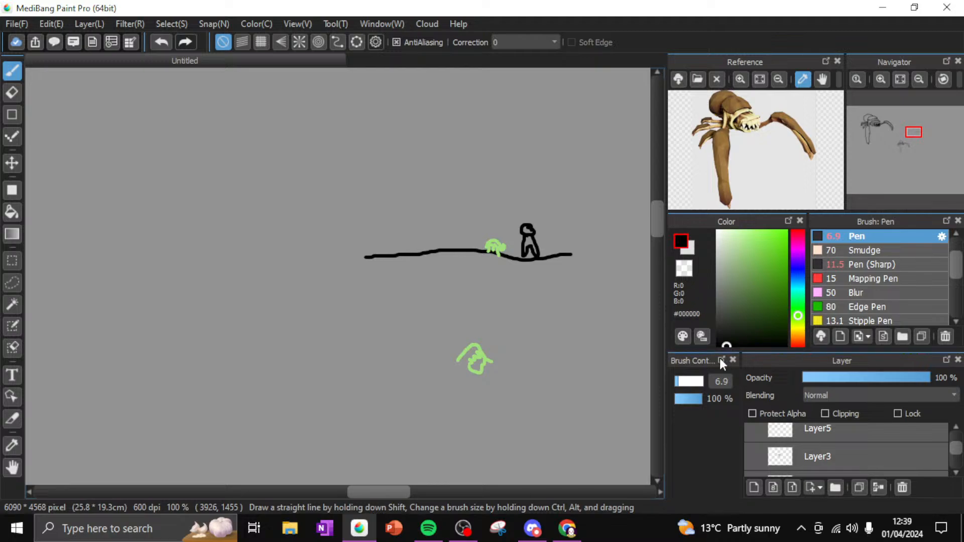
pyautogui.moveTo(447, 346)
pyautogui.mouseDown()
pyautogui.moveTo(491, 368)
pyautogui.moveTo(457, 356)
pyautogui.moveTo(458, 328)
pyautogui.moveTo(489, 355)
pyautogui.moveTo(509, 323)
pyautogui.moveTo(533, 348)
pyautogui.moveTo(503, 377)
pyautogui.mouseUp()
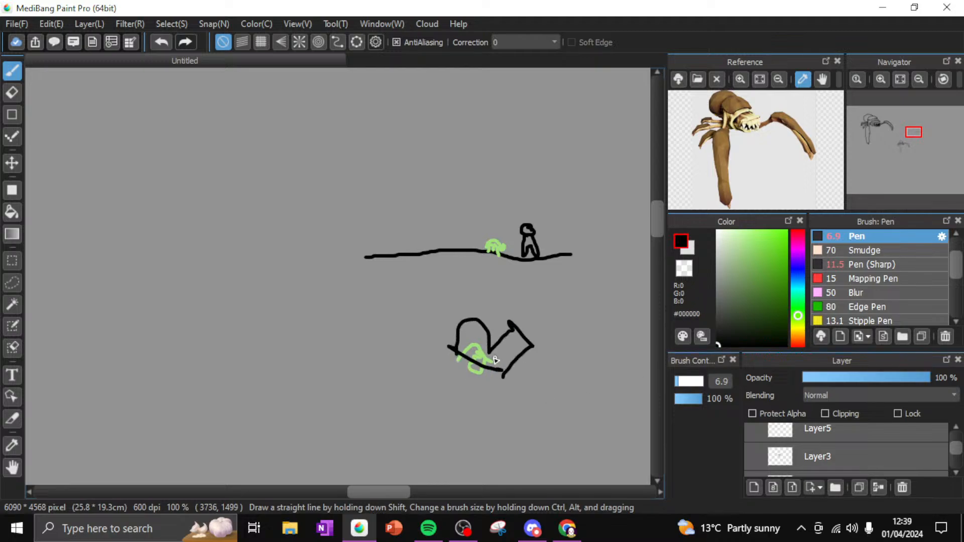
pyautogui.moveTo(460, 343); pyautogui.dragTo(508, 373)
# Add red #FF3030 splatter marks at both ends of the boot's sole and over the crushed green creature
pyautogui.click(797, 231)
pyautogui.moveTo(759, 235); pyautogui.dragTo(775, 230)
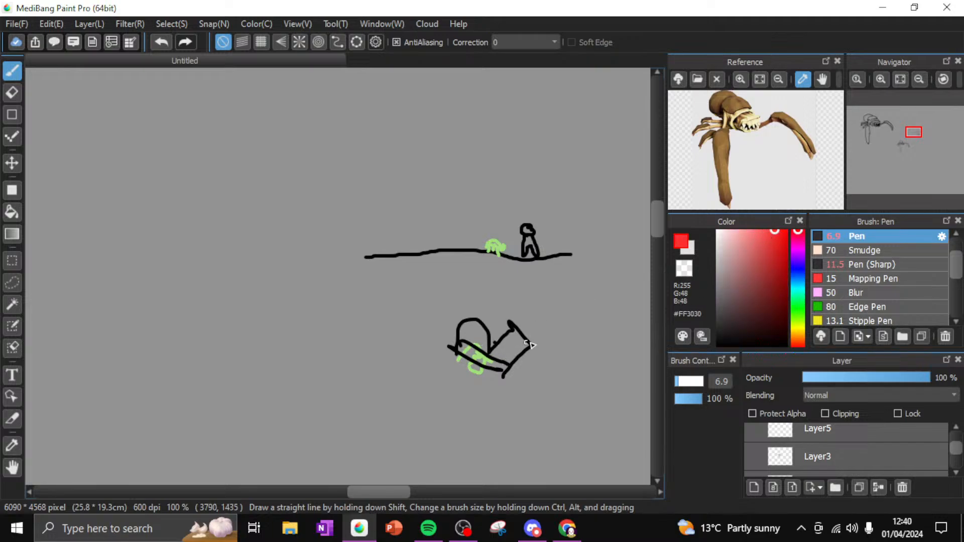
pyautogui.moveTo(456, 346); pyautogui.dragTo(443, 333)
pyautogui.moveTo(507, 376)
pyautogui.mouseDown()
pyautogui.moveTo(523, 384)
pyautogui.moveTo(518, 396)
pyautogui.mouseUp()
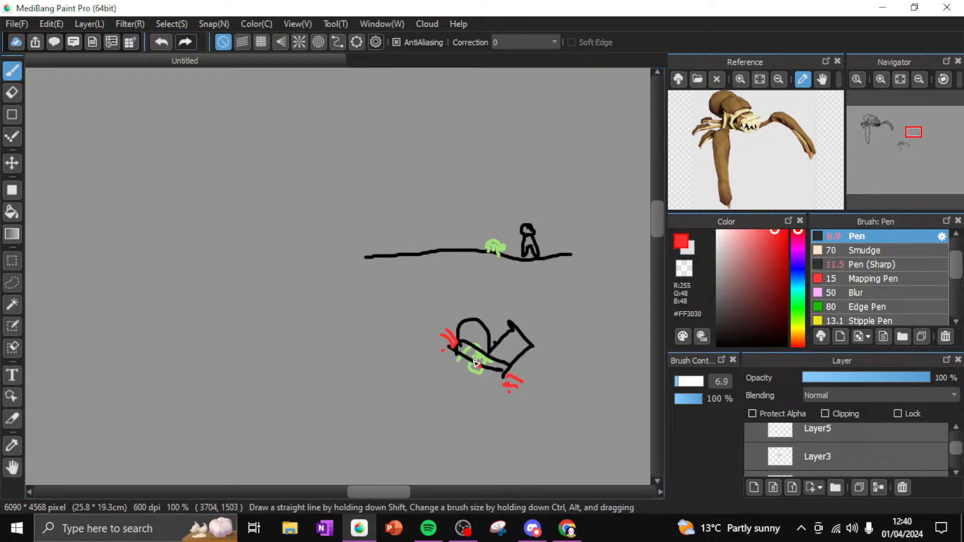
pyautogui.moveTo(474, 362); pyautogui.dragTo(490, 385)
# Draw an arched bright green #7FF91B creature body on the empty area to the left of the boot
pyautogui.moveTo(798, 301); pyautogui.dragTo(796, 319)
pyautogui.moveTo(772, 234); pyautogui.dragTo(781, 233)
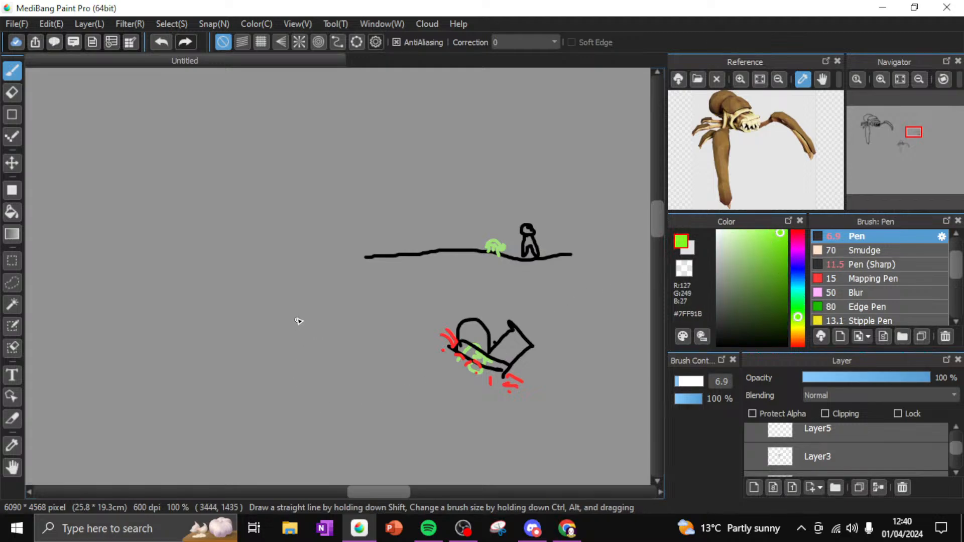
pyautogui.moveTo(293, 324)
pyautogui.mouseDown()
pyautogui.moveTo(333, 323)
pyautogui.moveTo(298, 310)
pyautogui.moveTo(338, 315)
pyautogui.moveTo(312, 303)
pyautogui.moveTo(287, 308)
pyautogui.moveTo(314, 298)
pyautogui.moveTo(335, 306)
pyautogui.mouseUp()
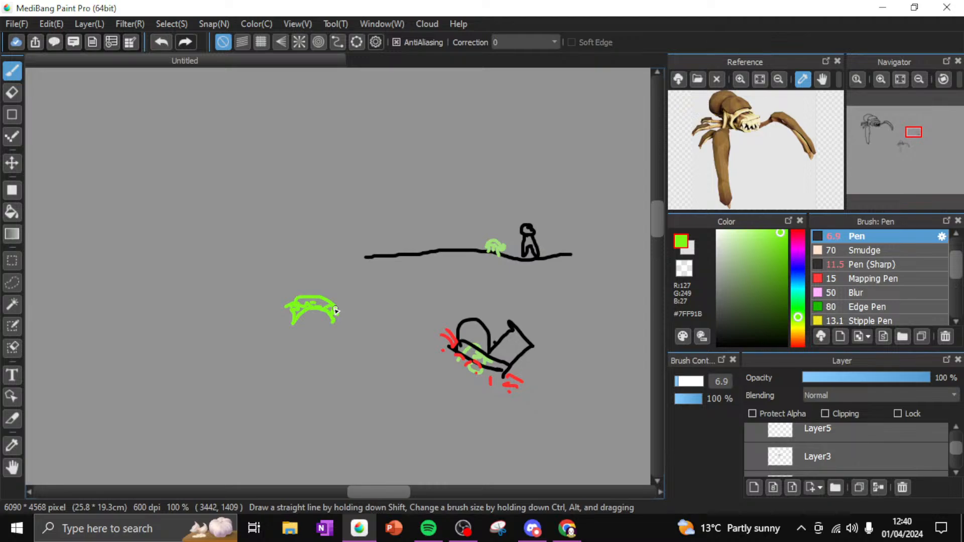
# Draw black jagged legs and claws on both sides beneath the bright green arched body
pyautogui.click(719, 343)
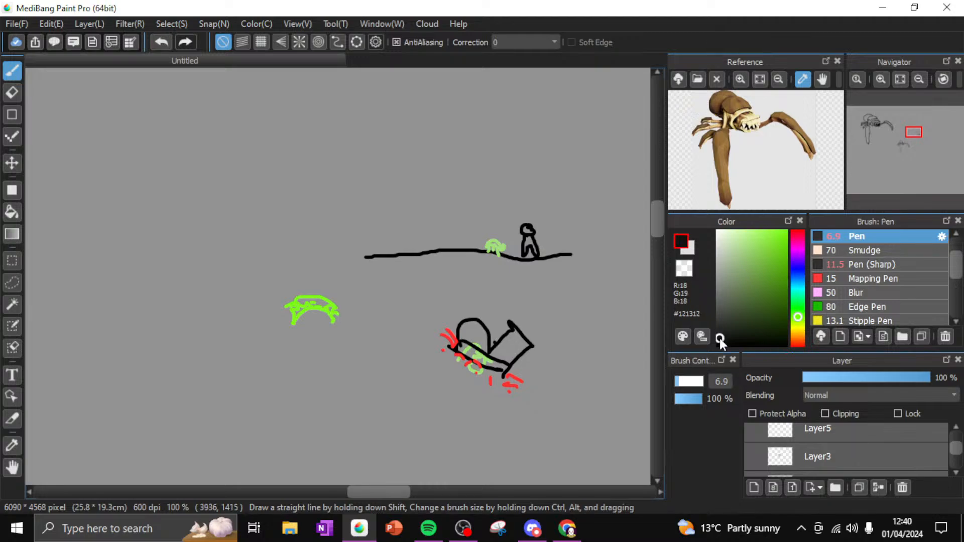
pyautogui.moveTo(289, 315)
pyautogui.mouseDown()
pyautogui.moveTo(305, 337)
pyautogui.moveTo(315, 319)
pyautogui.moveTo(320, 336)
pyautogui.moveTo(338, 318)
pyautogui.moveTo(325, 338)
pyautogui.moveTo(347, 320)
pyautogui.moveTo(343, 340)
pyautogui.moveTo(329, 345)
pyautogui.moveTo(327, 335)
pyautogui.moveTo(345, 353)
pyautogui.mouseUp()
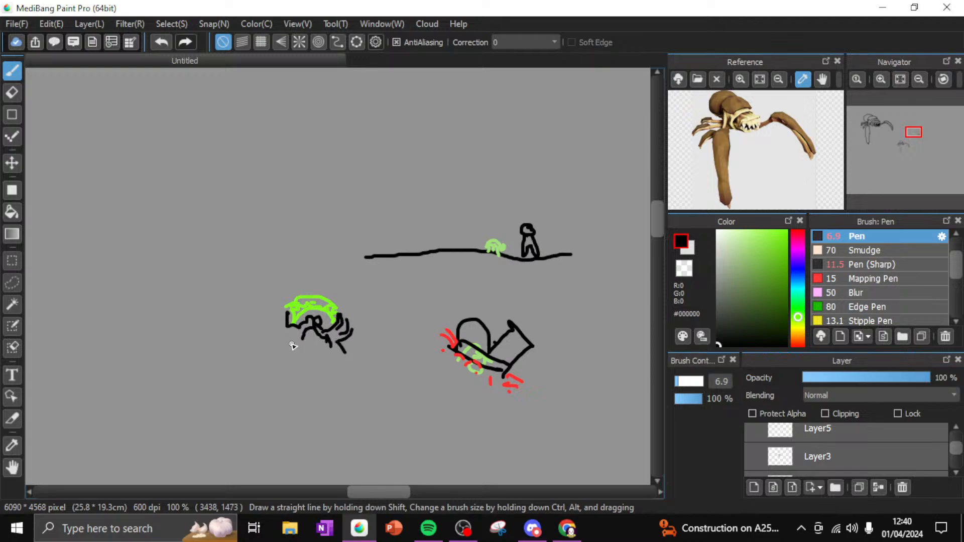
pyautogui.moveTo(282, 326)
pyautogui.mouseDown()
pyautogui.moveTo(298, 341)
pyautogui.moveTo(282, 359)
pyautogui.moveTo(336, 353)
pyautogui.moveTo(347, 362)
pyautogui.moveTo(297, 368)
pyautogui.moveTo(310, 368)
pyautogui.mouseUp()
pyautogui.moveTo(327, 366); pyautogui.dragTo(325, 372)
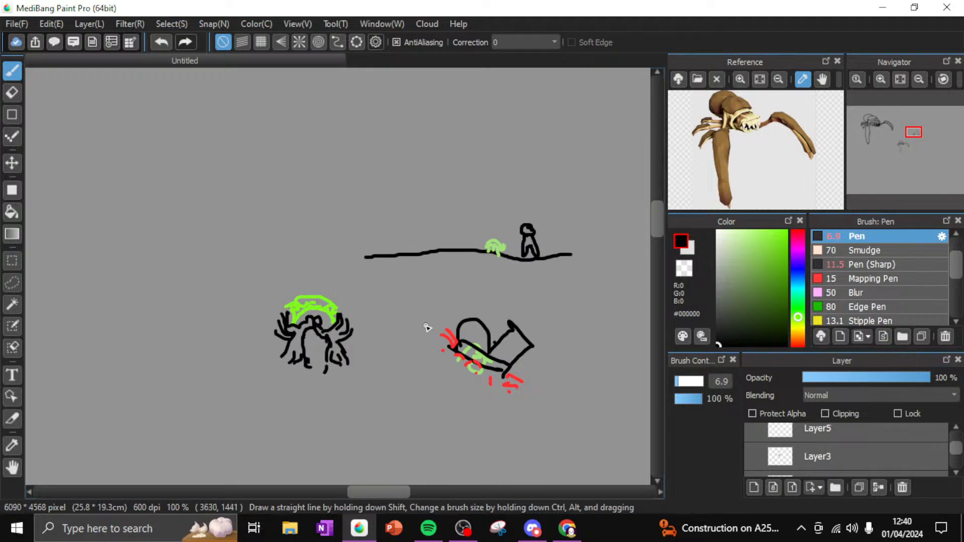
# Scribble more green #78FF08 into the clawed creature's body and handwrite "chee" above it
pyautogui.moveTo(762, 287); pyautogui.dragTo(718, 344)
pyautogui.moveTo(769, 271); pyautogui.dragTo(787, 233)
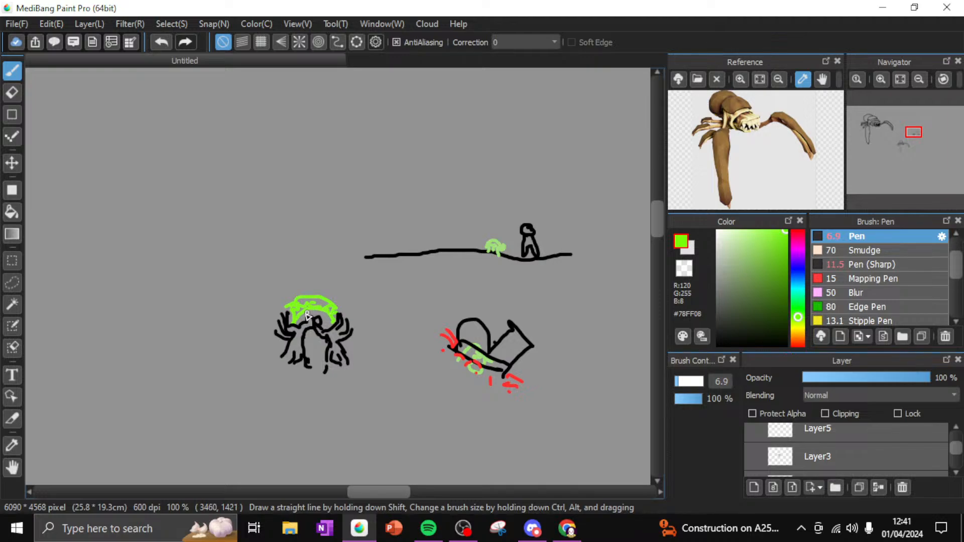
pyautogui.moveTo(307, 315)
pyautogui.mouseDown()
pyautogui.moveTo(301, 324)
pyautogui.moveTo(309, 309)
pyautogui.moveTo(324, 311)
pyautogui.moveTo(322, 334)
pyautogui.mouseUp()
pyautogui.moveTo(307, 281)
pyautogui.mouseDown()
pyautogui.moveTo(313, 293)
pyautogui.moveTo(370, 280)
pyautogui.mouseUp()
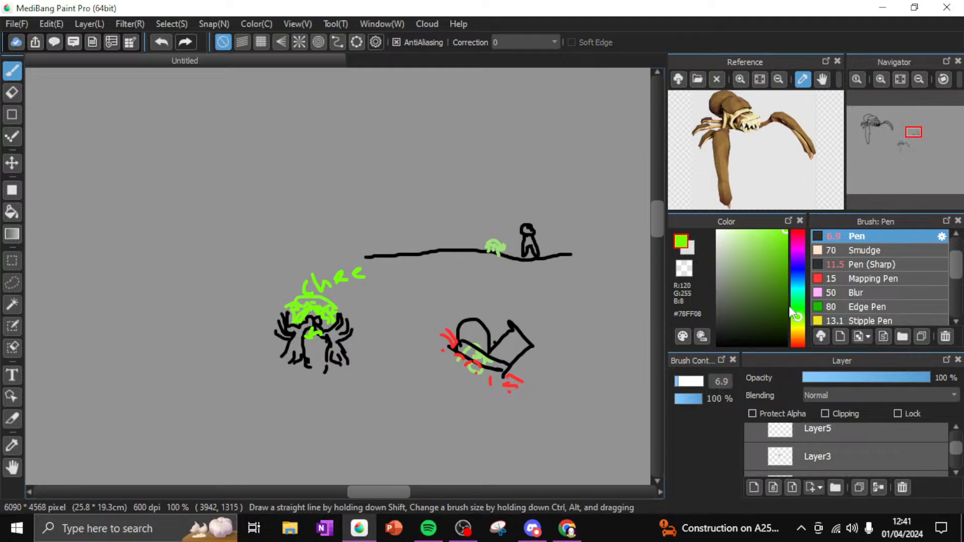
# Scribble a large spiky grey #5D605B creature at the left end of the ground line, facing the small figure
pyautogui.moveTo(739, 302); pyautogui.dragTo(720, 303)
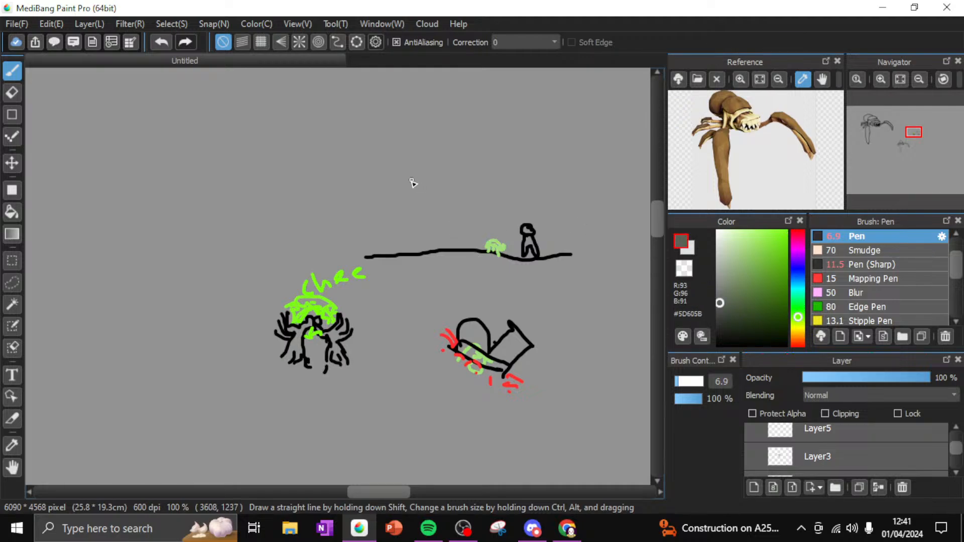
pyautogui.moveTo(385, 147)
pyautogui.mouseDown()
pyautogui.moveTo(419, 169)
pyautogui.moveTo(435, 199)
pyautogui.moveTo(448, 233)
pyautogui.moveTo(432, 246)
pyautogui.mouseUp()
pyautogui.moveTo(377, 143)
pyautogui.mouseDown()
pyautogui.moveTo(403, 218)
pyautogui.moveTo(364, 209)
pyautogui.moveTo(400, 238)
pyautogui.moveTo(392, 263)
pyautogui.moveTo(433, 245)
pyautogui.moveTo(438, 256)
pyautogui.moveTo(380, 225)
pyautogui.moveTo(362, 203)
pyautogui.moveTo(378, 238)
pyautogui.moveTo(366, 233)
pyautogui.moveTo(367, 249)
pyautogui.moveTo(408, 242)
pyautogui.mouseUp()
pyautogui.moveTo(401, 203)
pyautogui.mouseDown()
pyautogui.moveTo(439, 257)
pyautogui.moveTo(429, 261)
pyautogui.moveTo(414, 259)
pyautogui.moveTo(397, 226)
pyautogui.moveTo(423, 222)
pyautogui.moveTo(423, 247)
pyautogui.moveTo(393, 233)
pyautogui.moveTo(399, 251)
pyautogui.moveTo(414, 255)
pyautogui.moveTo(430, 202)
pyautogui.mouseUp()
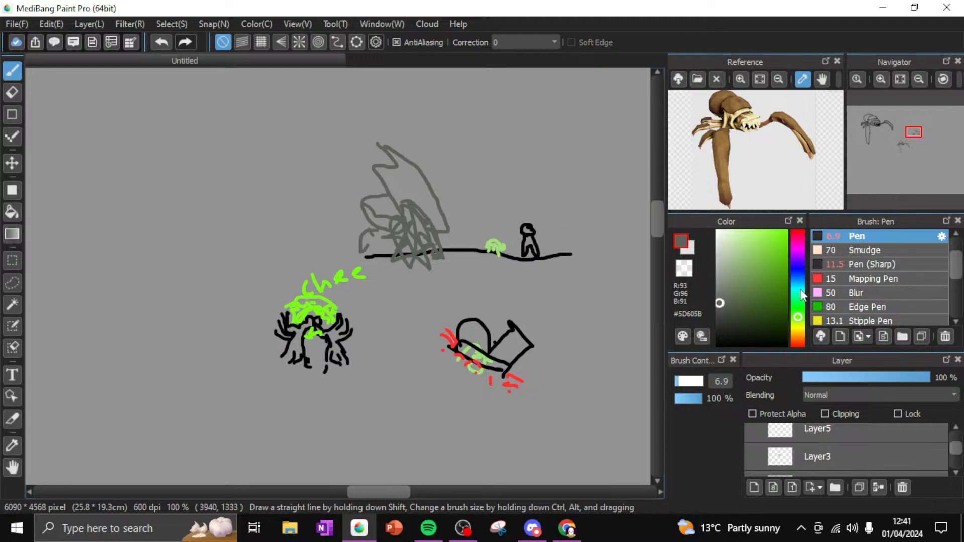
# Add small dark grey marks, using #484D44 and #4C4C4C, beside the spiky creature, the tiny green creature and the figure
pyautogui.moveTo(726, 325)
pyautogui.mouseDown()
pyautogui.moveTo(720, 340)
pyautogui.moveTo(724, 312)
pyautogui.mouseUp()
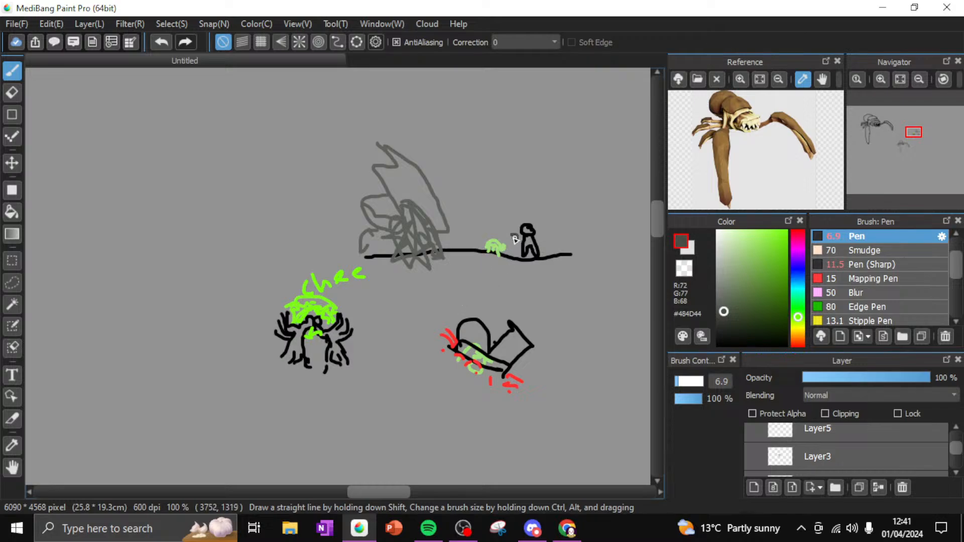
pyautogui.moveTo(723, 305); pyautogui.dragTo(719, 311)
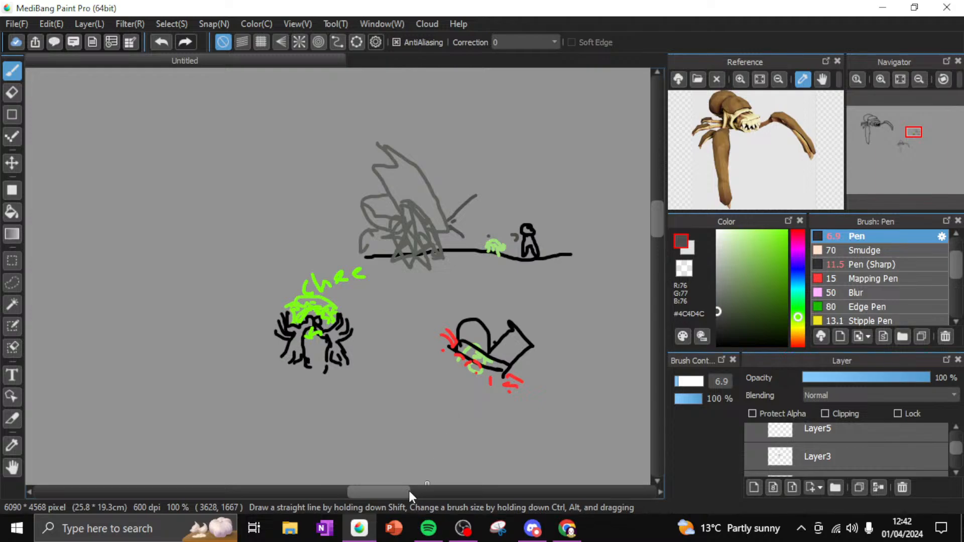
pyautogui.moveTo(402, 481); pyautogui.dragTo(392, 487)
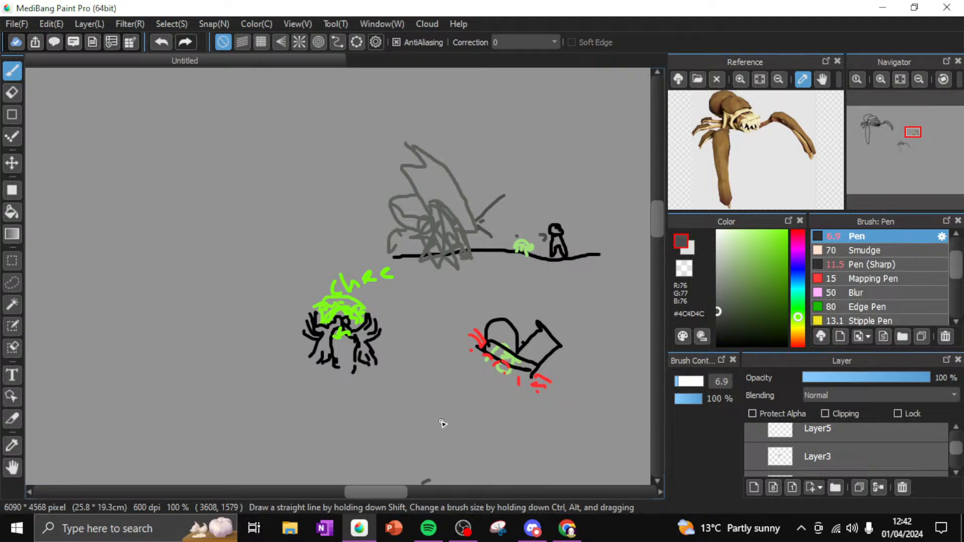
# Switch to Discord, mute the microphone in the ongoing call, and return to MediBang Paint Pro
pyautogui.click(538, 519)
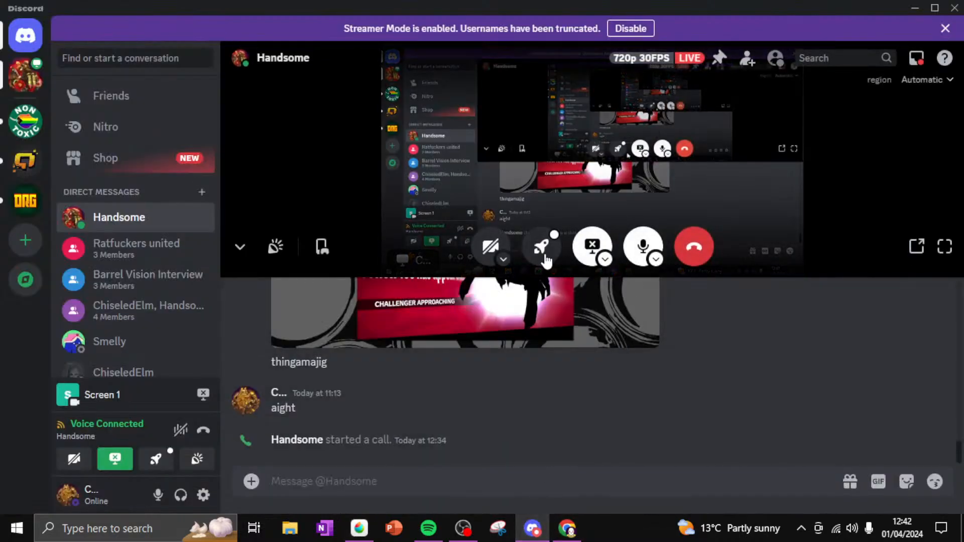
pyautogui.click(359, 529)
pyautogui.click(523, 529)
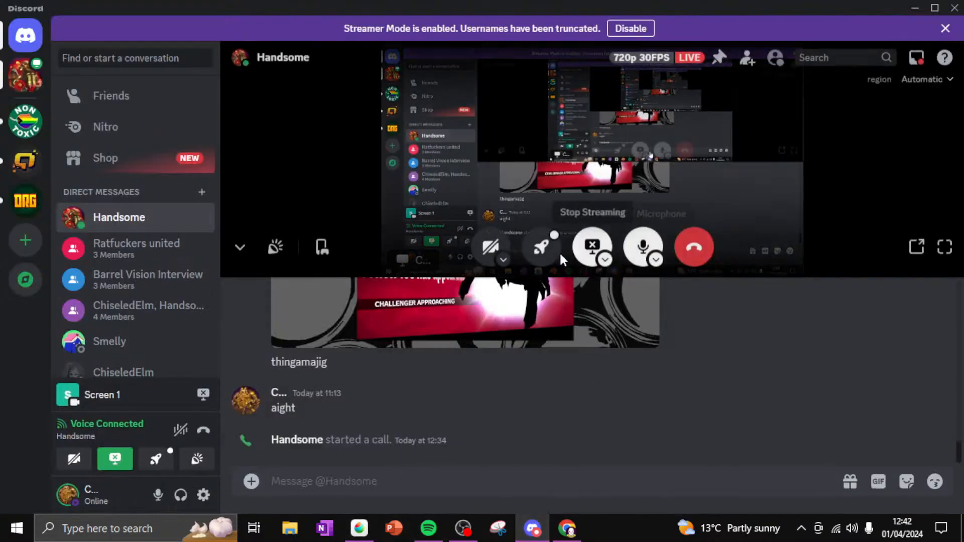
pyautogui.click(642, 246)
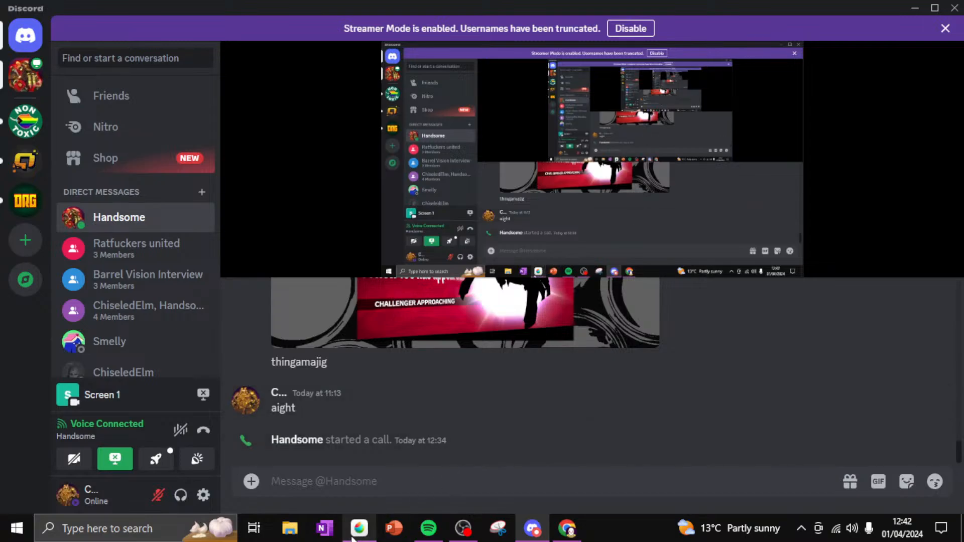
pyautogui.moveTo(353, 538)
pyautogui.click(359, 454)
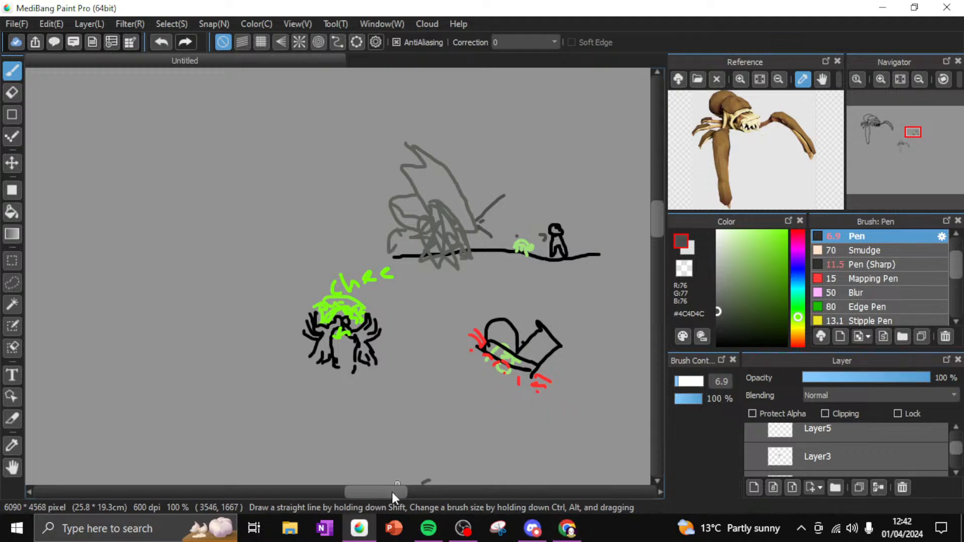
# Sample the brown #A07243 from the creature in the reference image as the drawing colour
pyautogui.hscroll(-3, 397, 488)
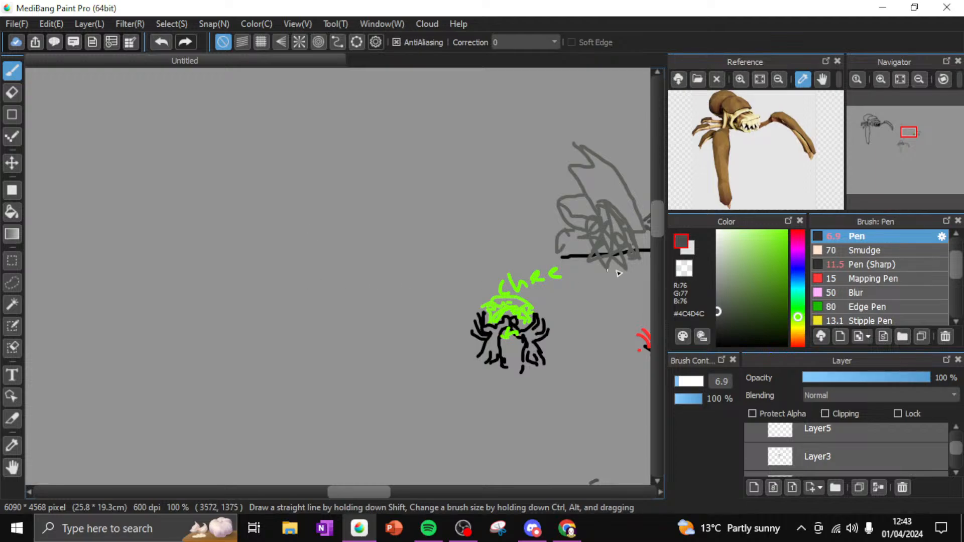
pyautogui.moveTo(798, 317); pyautogui.dragTo(799, 326)
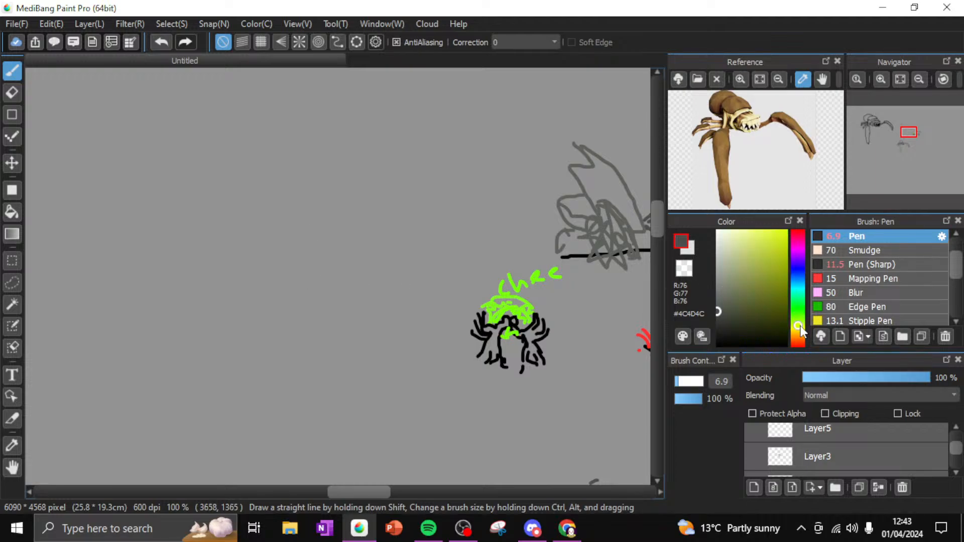
pyautogui.moveTo(751, 295); pyautogui.dragTo(758, 309)
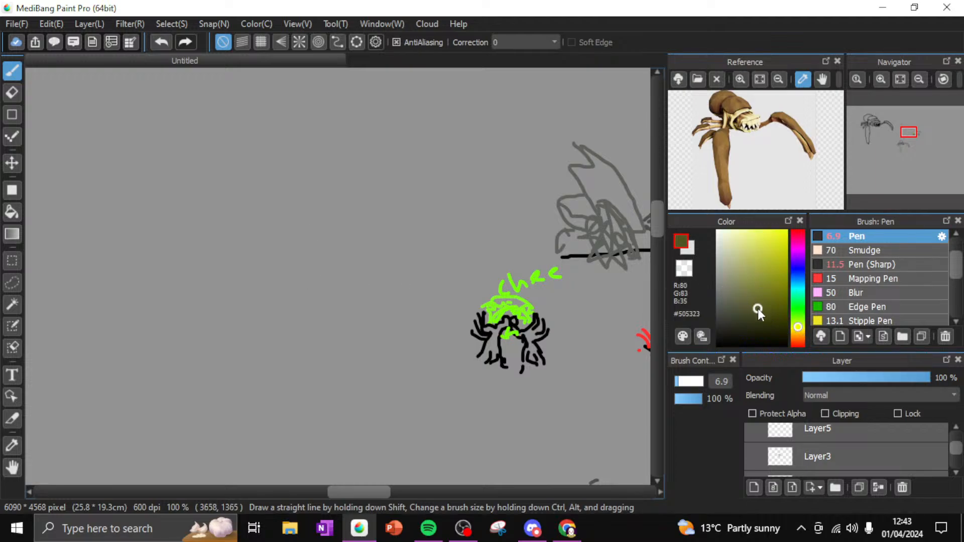
pyautogui.click(798, 328)
pyautogui.click(736, 126)
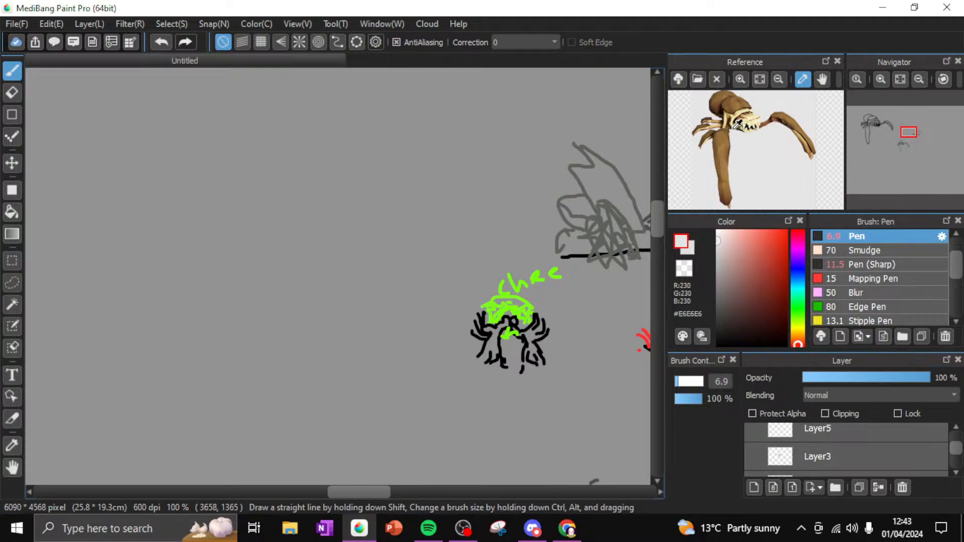
pyautogui.click(746, 120)
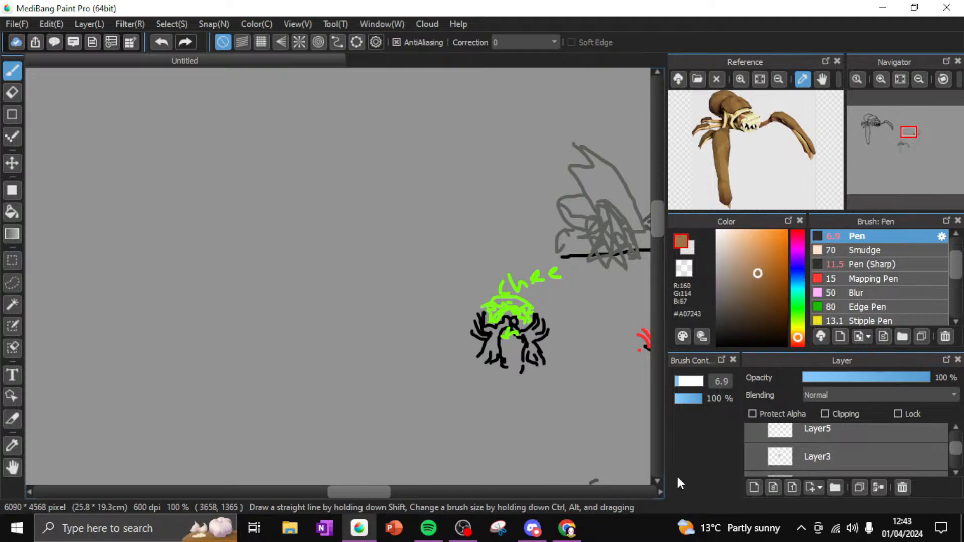
# Switch to Discord, unmute the microphone in the ongoing call, and return to MediBang Paint Pro
pyautogui.click(463, 528)
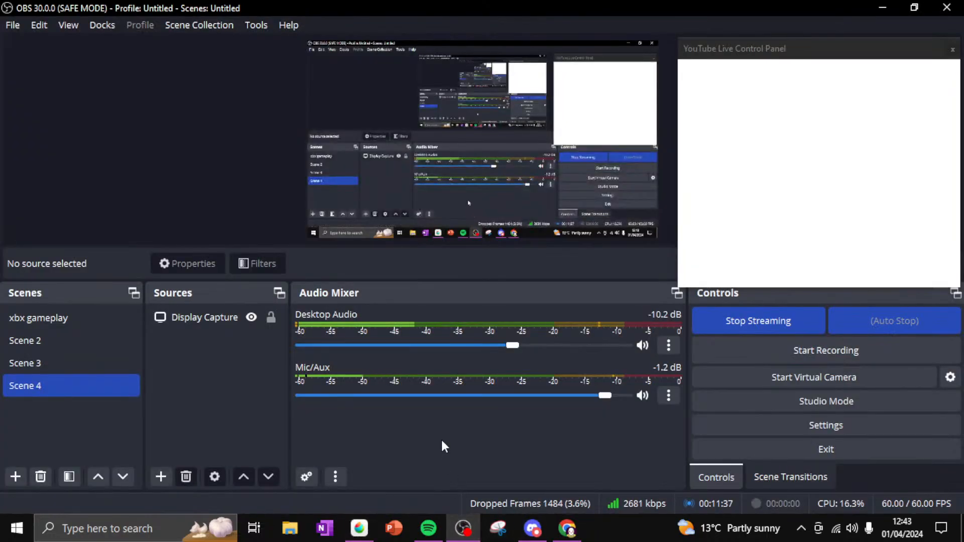
pyautogui.click(567, 529)
pyautogui.click(533, 528)
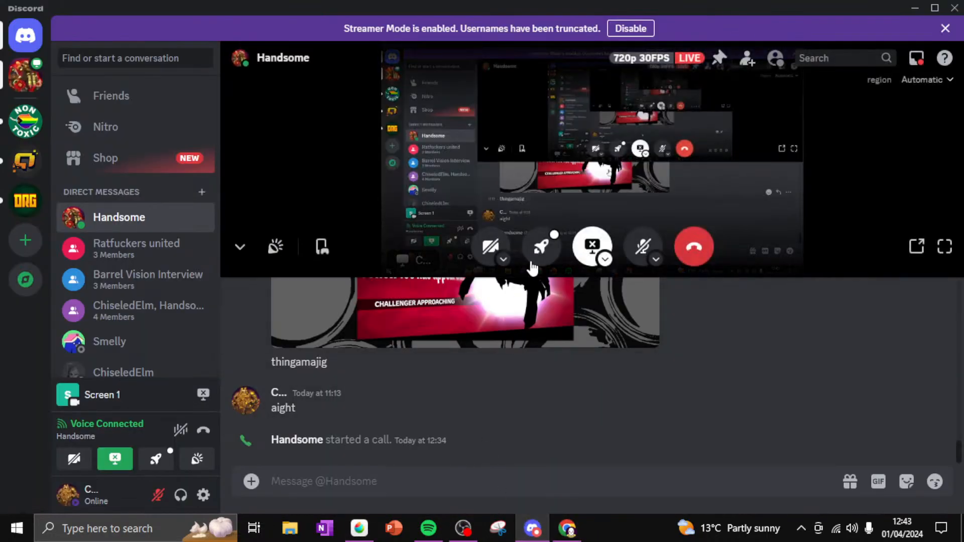
pyautogui.click(643, 247)
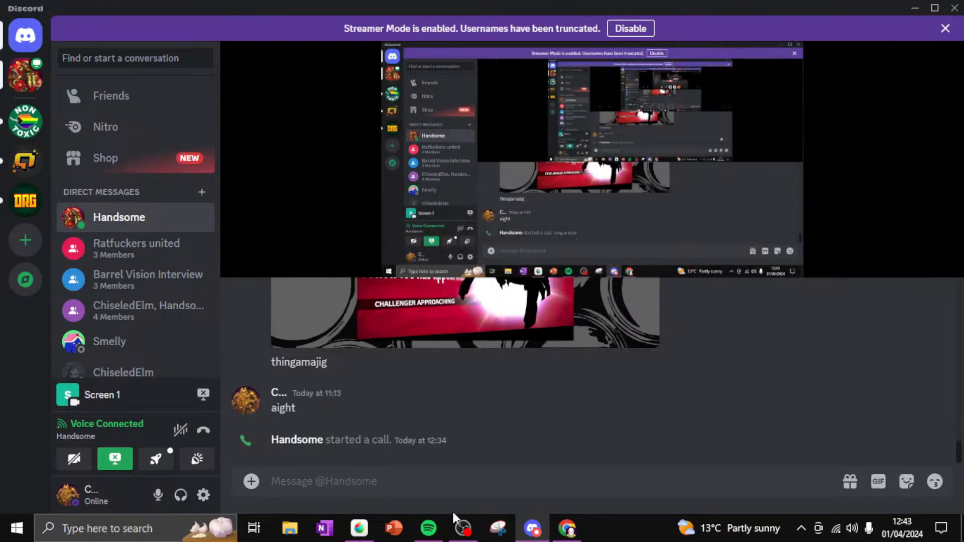
pyautogui.click(359, 524)
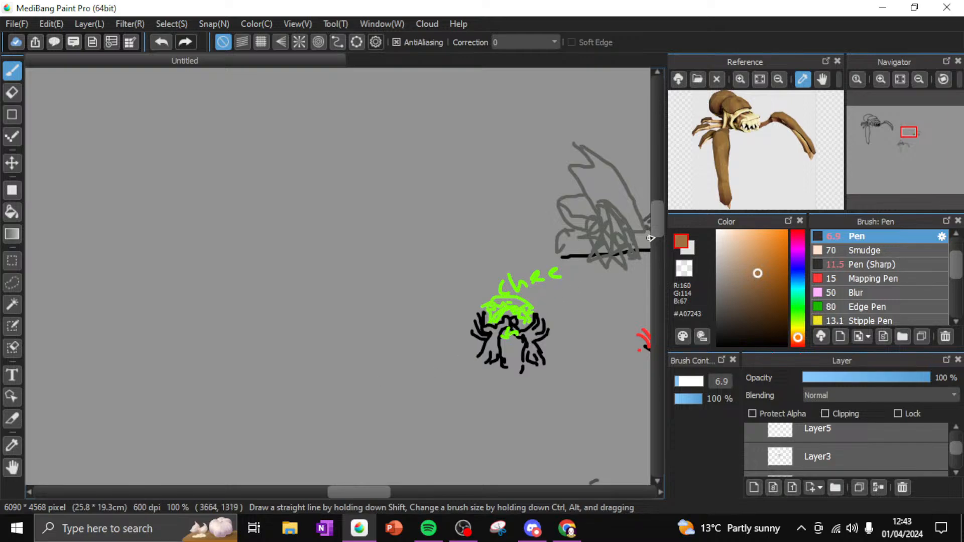
# Bring the toothed creature's rear shell into close view at 200 % and set the pen colour to near-black #131212
pyautogui.moveTo(661, 212)
pyautogui.mouseDown()
pyautogui.moveTo(659, 240)
pyautogui.moveTo(645, 214)
pyautogui.mouseUp()
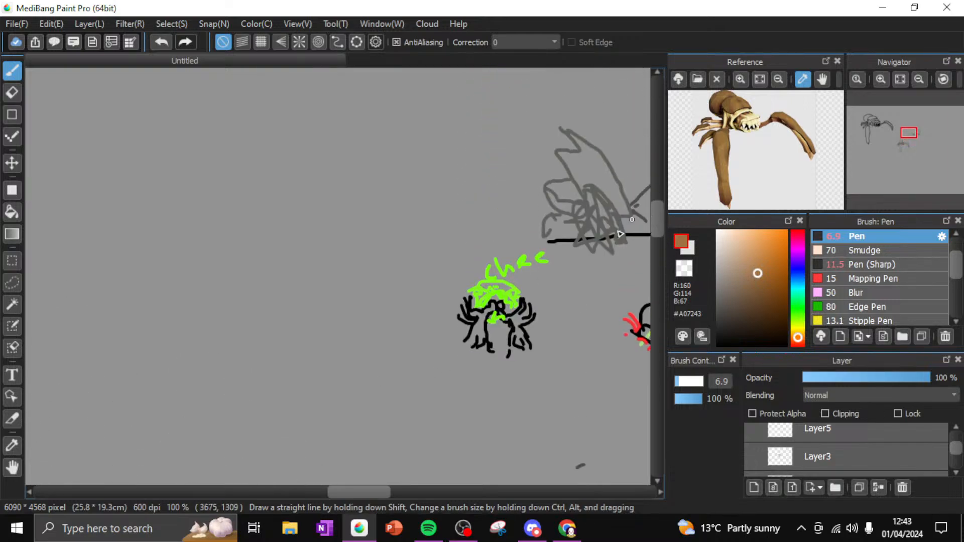
pyautogui.moveTo(366, 492); pyautogui.dragTo(348, 492)
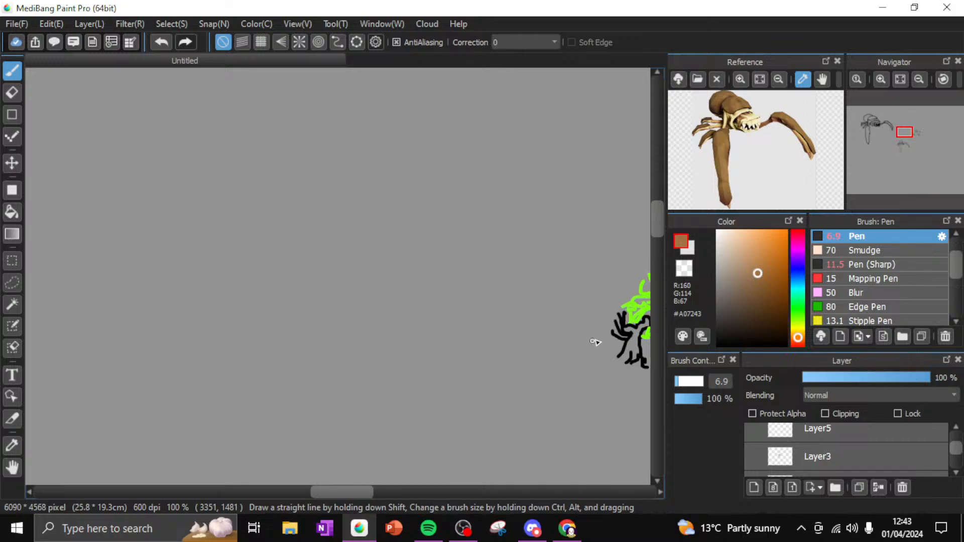
pyautogui.moveTo(657, 221); pyautogui.dragTo(646, 273)
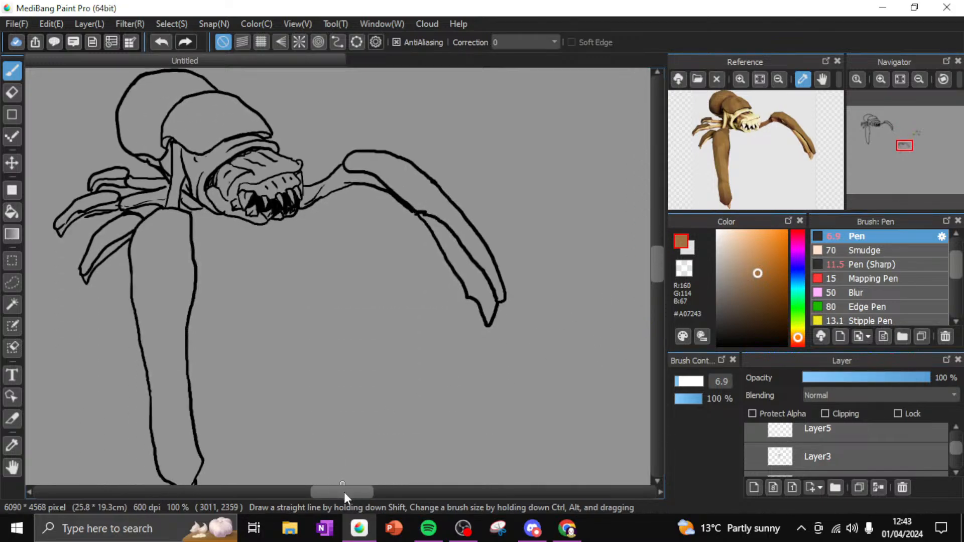
pyautogui.moveTo(345, 495); pyautogui.dragTo(325, 489)
pyautogui.moveTo(651, 266); pyautogui.dragTo(652, 256)
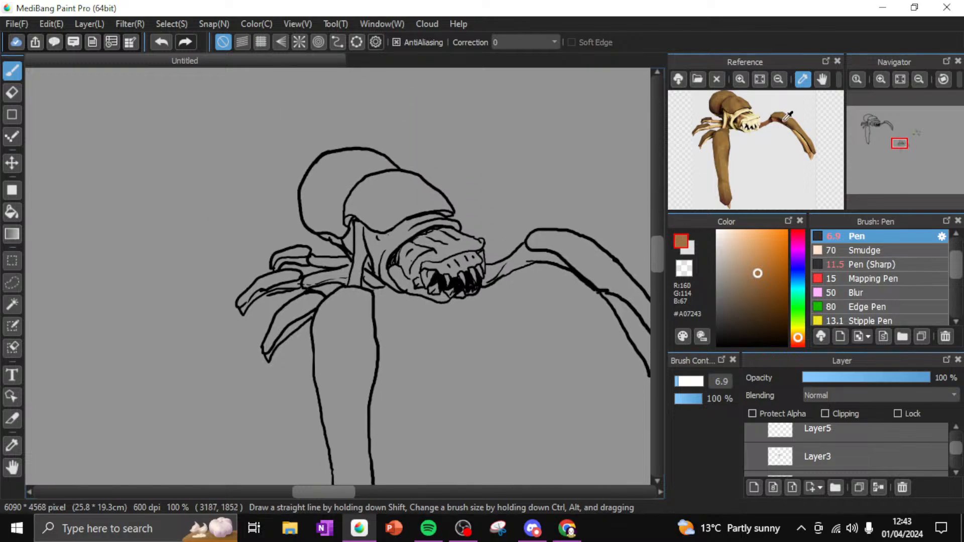
pyautogui.click(919, 79)
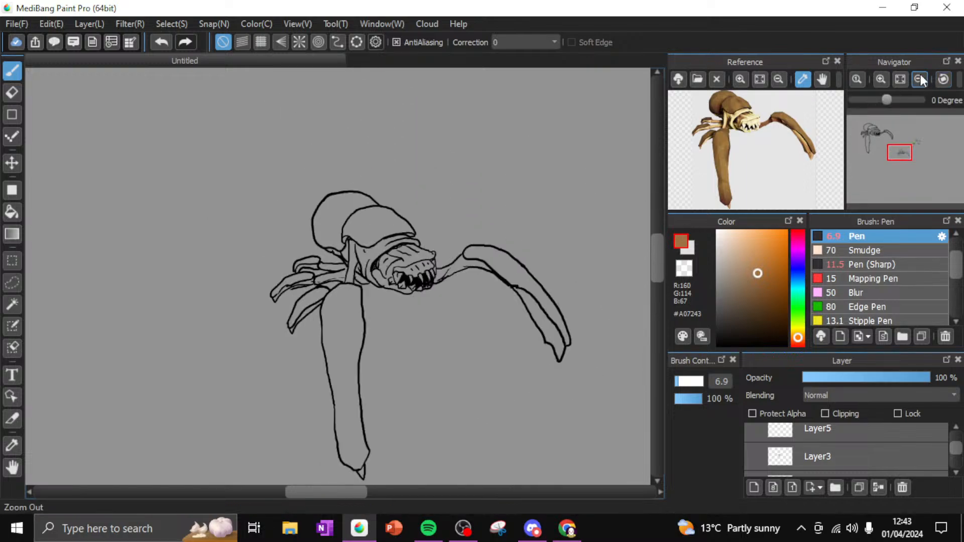
pyautogui.click(883, 77)
pyautogui.click(880, 79)
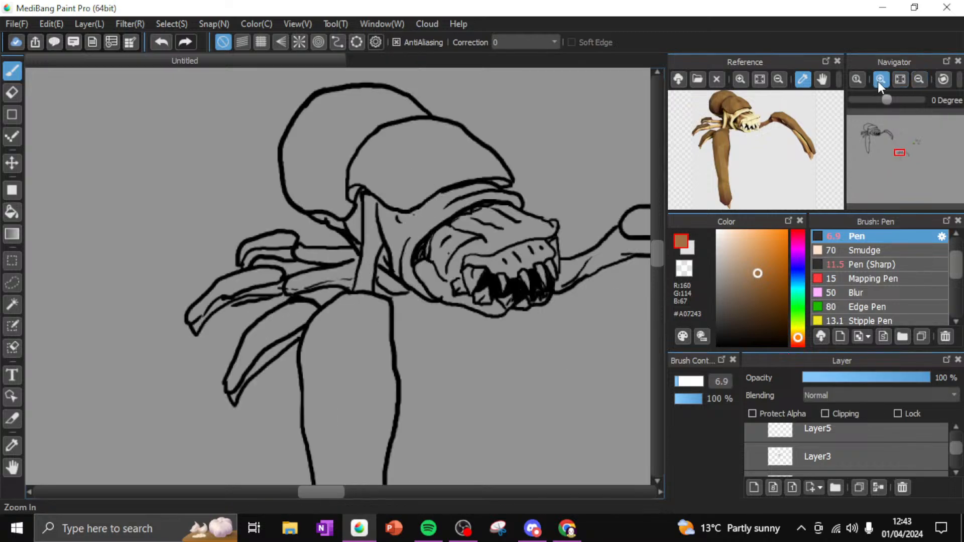
pyautogui.click(880, 79)
pyautogui.moveTo(655, 256); pyautogui.dragTo(655, 248)
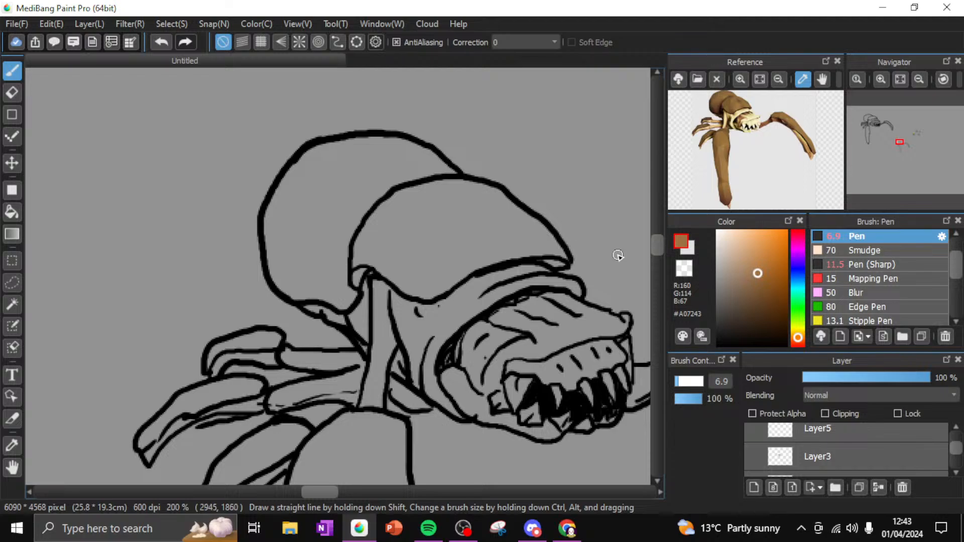
pyautogui.moveTo(762, 324); pyautogui.dragTo(711, 338)
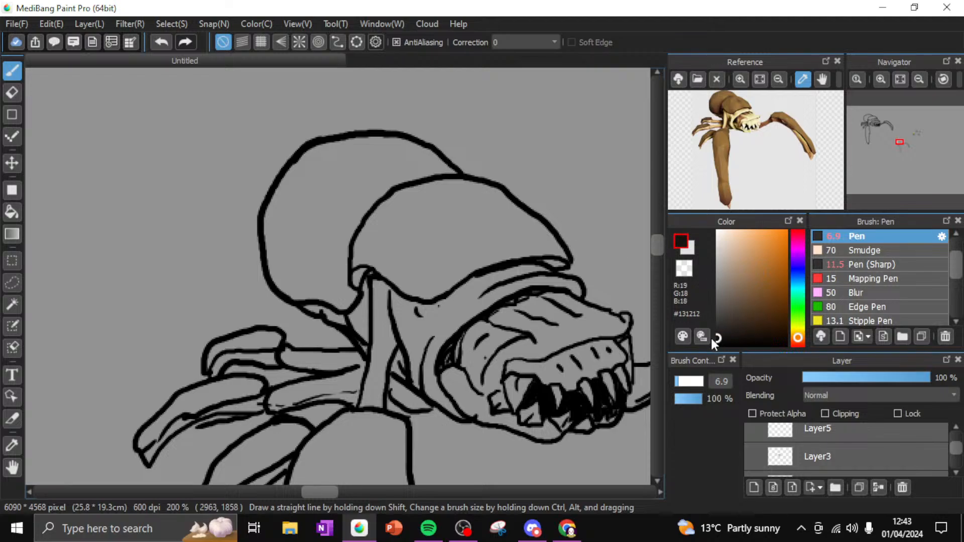
# On Layer4, erase the upper rear section of the creature's abdomen outline with the Eraser at size 20
pyautogui.click(12, 92)
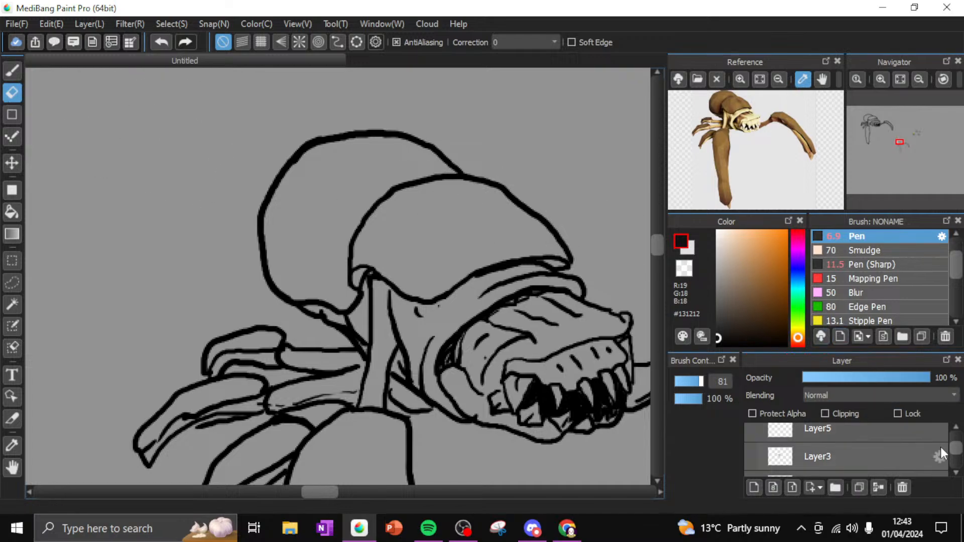
pyautogui.moveTo(962, 450); pyautogui.dragTo(963, 439)
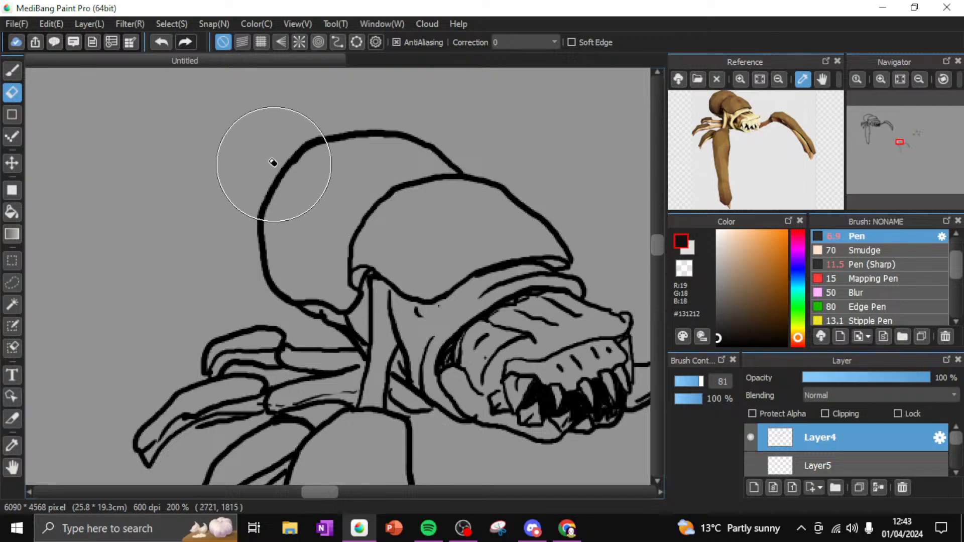
pyautogui.click(689, 387)
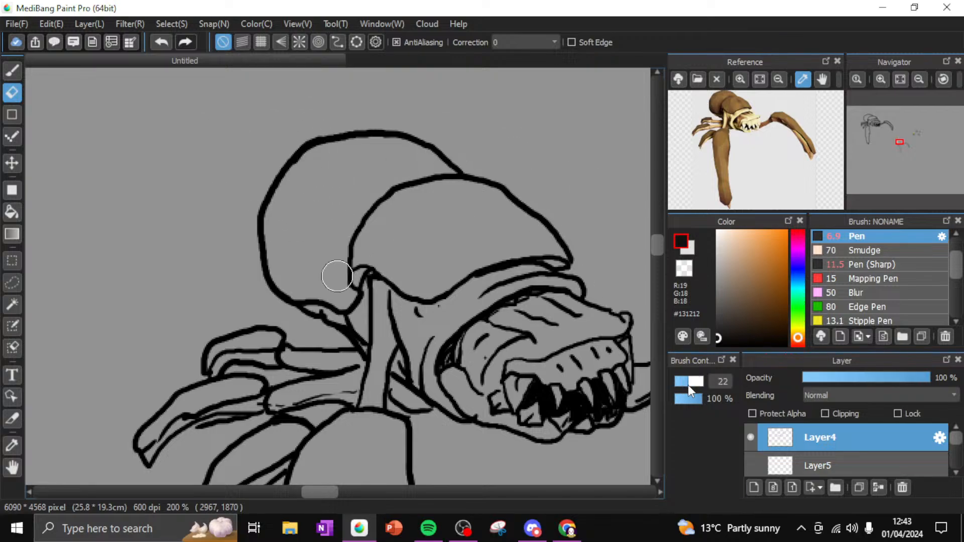
pyautogui.moveTo(688, 384); pyautogui.dragTo(686, 385)
pyautogui.moveTo(308, 144)
pyautogui.mouseDown()
pyautogui.moveTo(288, 163)
pyautogui.moveTo(352, 120)
pyautogui.moveTo(241, 217)
pyautogui.moveTo(247, 260)
pyautogui.moveTo(268, 183)
pyautogui.moveTo(346, 123)
pyautogui.moveTo(370, 134)
pyautogui.mouseUp()
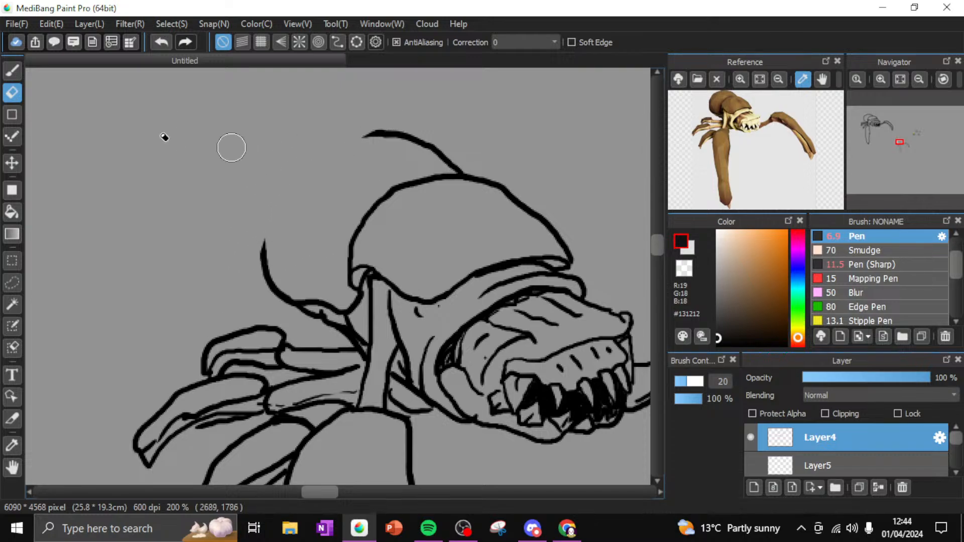
# Try redrawing the abdomen outline as two bulging lobes with the 6.9 pen, then erase the surplus and overly thick lines
pyautogui.click(12, 70)
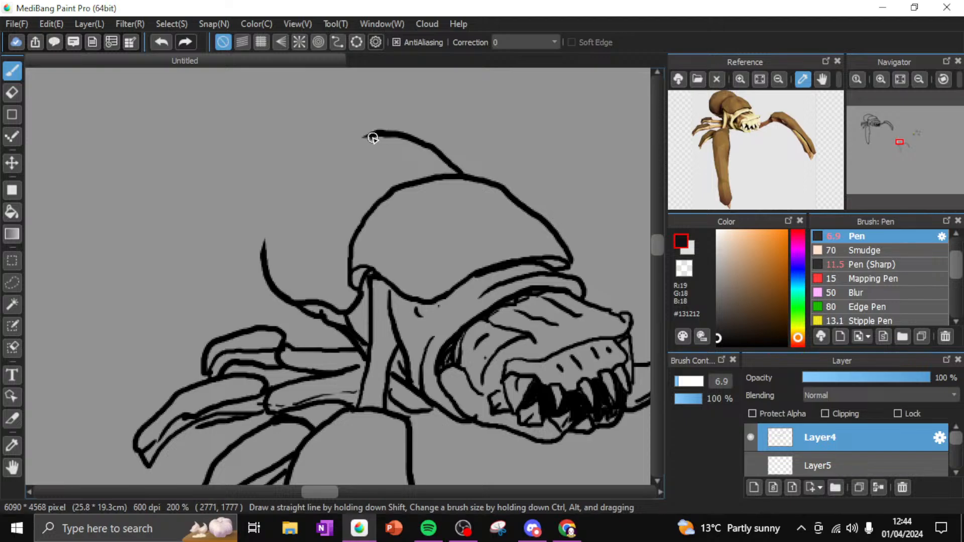
pyautogui.moveTo(369, 134)
pyautogui.mouseDown()
pyautogui.moveTo(334, 144)
pyautogui.moveTo(317, 168)
pyautogui.mouseUp()
pyautogui.moveTo(261, 263)
pyautogui.mouseDown()
pyautogui.moveTo(248, 244)
pyautogui.moveTo(248, 204)
pyautogui.moveTo(279, 173)
pyautogui.moveTo(324, 165)
pyautogui.moveTo(326, 173)
pyautogui.moveTo(296, 167)
pyautogui.moveTo(264, 189)
pyautogui.moveTo(247, 219)
pyautogui.moveTo(255, 262)
pyautogui.moveTo(278, 292)
pyautogui.moveTo(252, 262)
pyautogui.moveTo(244, 218)
pyautogui.moveTo(291, 180)
pyautogui.moveTo(333, 173)
pyautogui.mouseUp()
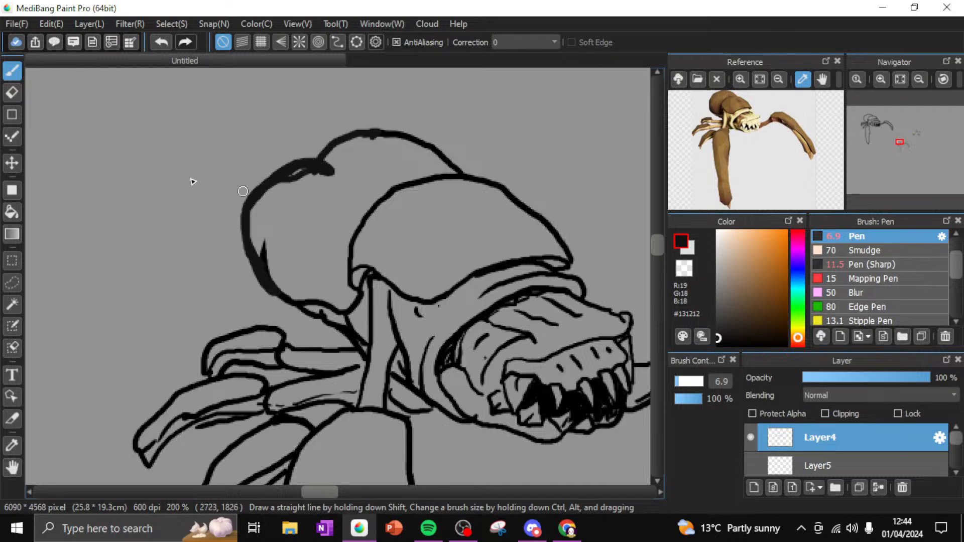
pyautogui.click(13, 93)
pyautogui.moveTo(280, 247)
pyautogui.mouseDown()
pyautogui.moveTo(254, 236)
pyautogui.moveTo(276, 280)
pyautogui.moveTo(249, 296)
pyautogui.mouseUp()
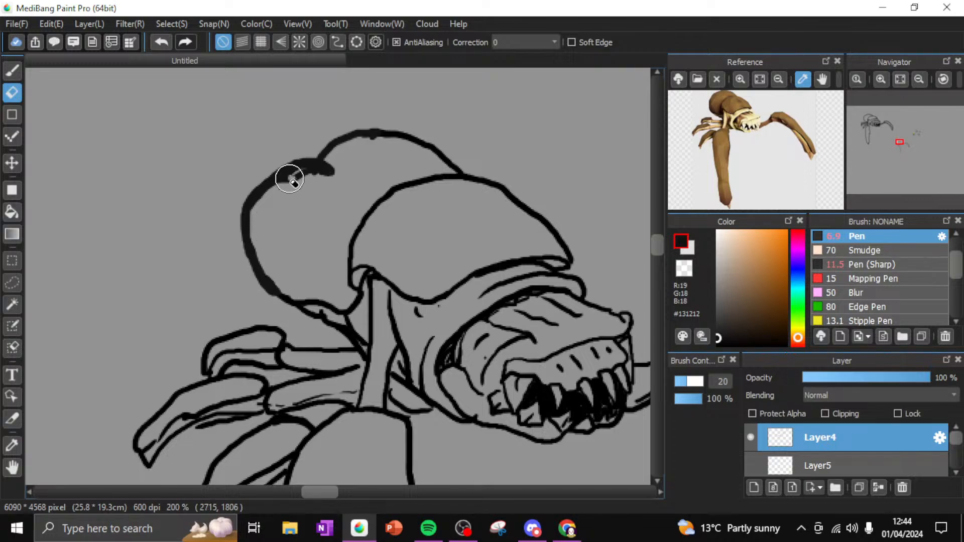
pyautogui.moveTo(291, 177)
pyautogui.mouseDown()
pyautogui.moveTo(321, 180)
pyautogui.moveTo(323, 172)
pyautogui.moveTo(291, 172)
pyautogui.moveTo(269, 200)
pyautogui.mouseUp()
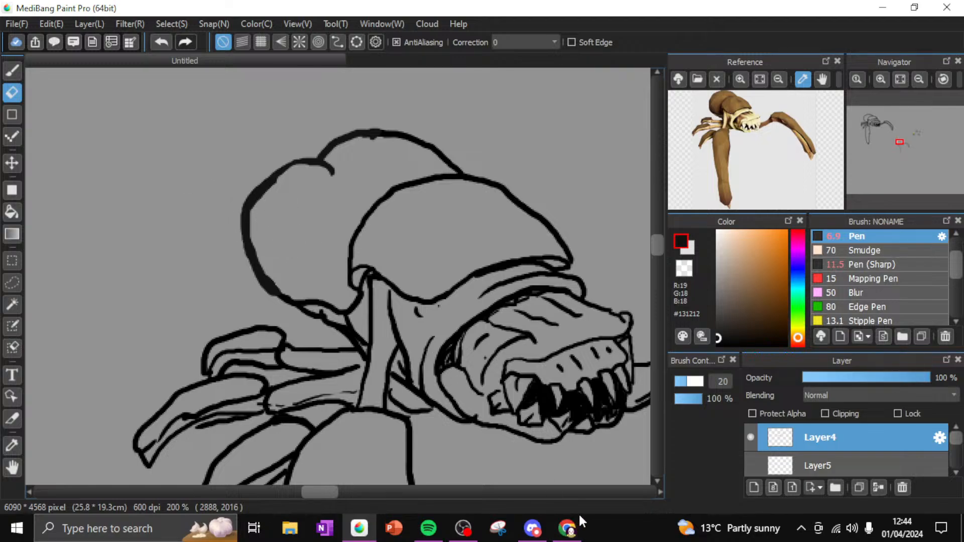
# Switch to Chrome to view the Glyphid Grunt front image, and check the ongoing call in Discord
pyautogui.click(568, 528)
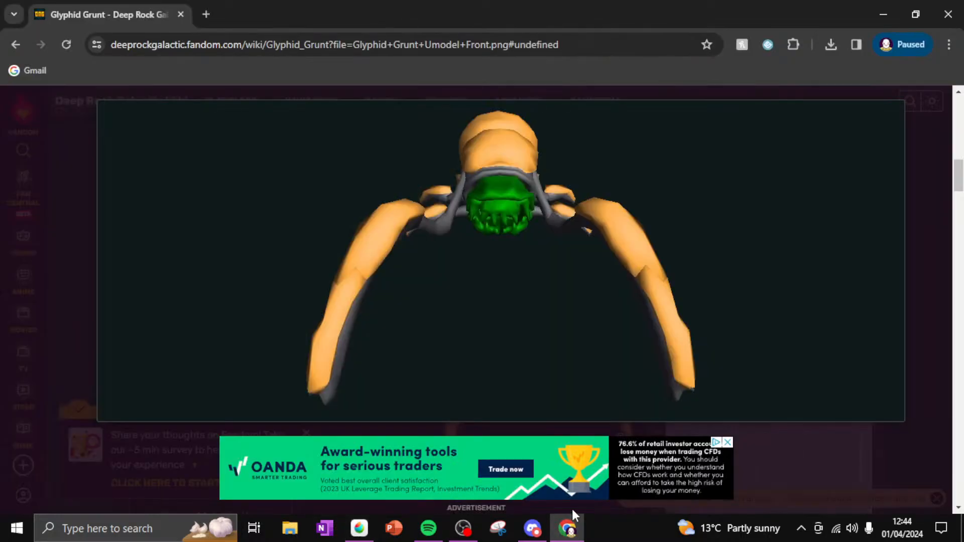
pyautogui.click(531, 528)
pyautogui.click(532, 528)
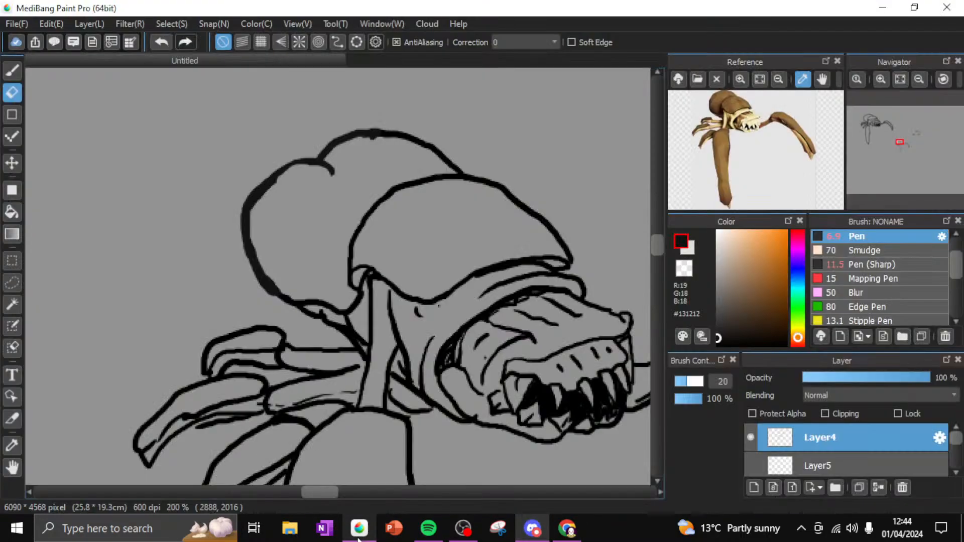
pyautogui.click(533, 530)
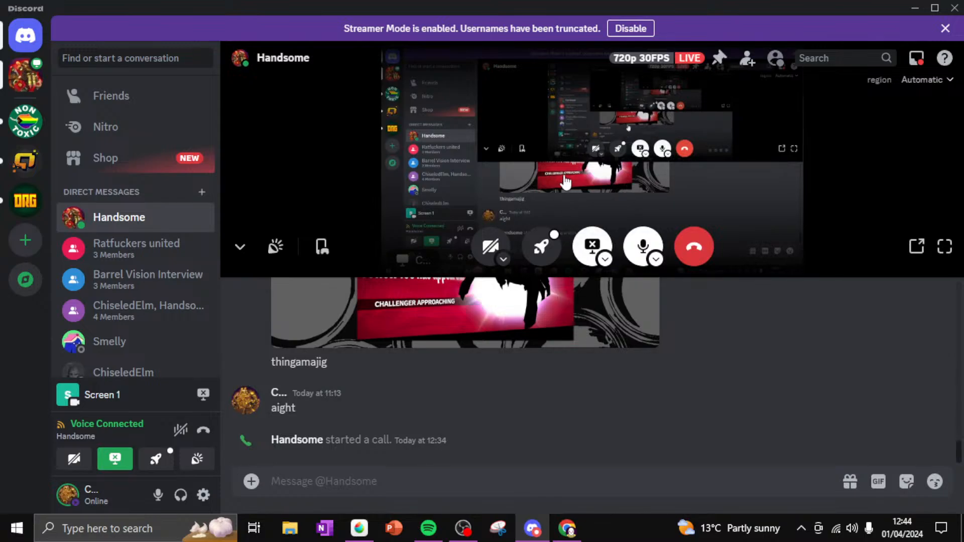
# Return to MediBang Paint Pro and erase the abdomen outline behind the creature's front shell
pyautogui.click(360, 529)
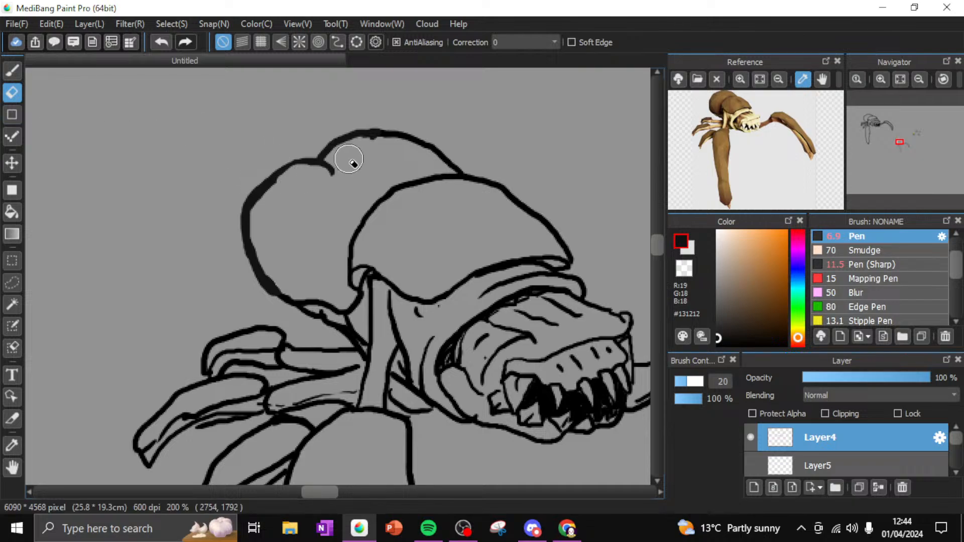
pyautogui.moveTo(329, 162)
pyautogui.mouseDown()
pyautogui.moveTo(306, 193)
pyautogui.moveTo(374, 139)
pyautogui.moveTo(412, 140)
pyautogui.moveTo(454, 164)
pyautogui.moveTo(442, 155)
pyautogui.moveTo(329, 150)
pyautogui.moveTo(270, 190)
pyautogui.moveTo(292, 165)
pyautogui.moveTo(282, 167)
pyautogui.moveTo(265, 189)
pyautogui.moveTo(258, 287)
pyautogui.moveTo(276, 290)
pyautogui.moveTo(265, 274)
pyautogui.moveTo(288, 299)
pyautogui.mouseUp()
pyautogui.click(358, 130)
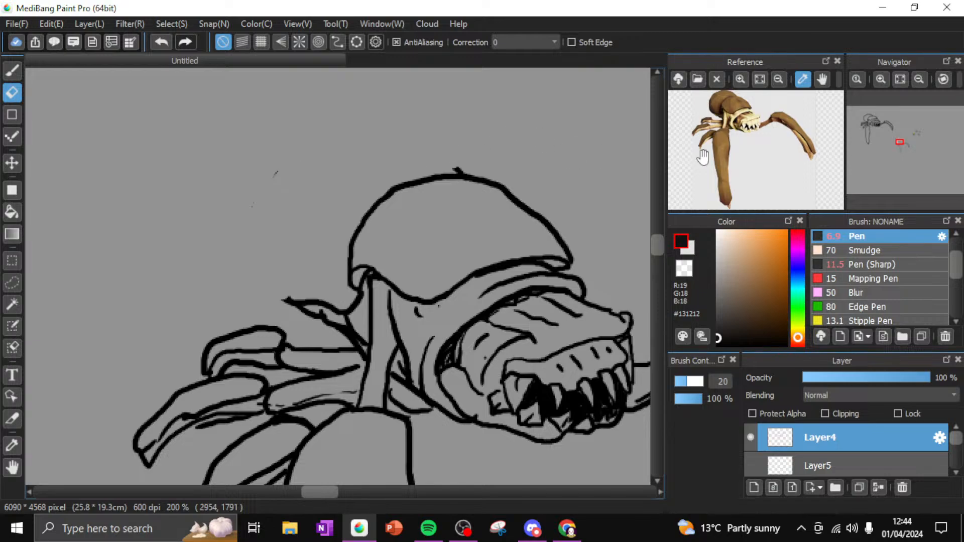
# Try drawing the abdomen's upper contour with the 6.9 pen as one arc rising behind the shell, redoing the first attempt lower
pyautogui.moveTo(921, 100)
pyautogui.click(919, 79)
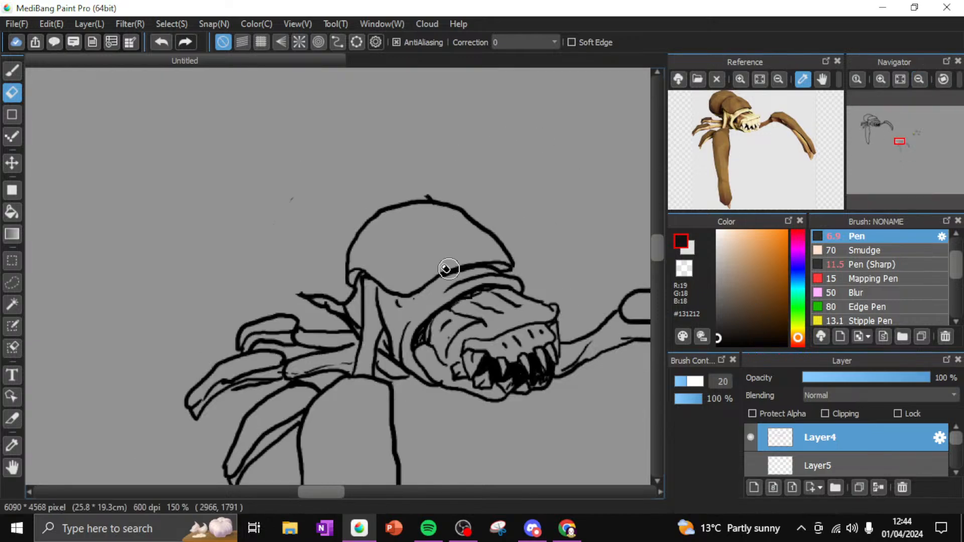
pyautogui.click(12, 70)
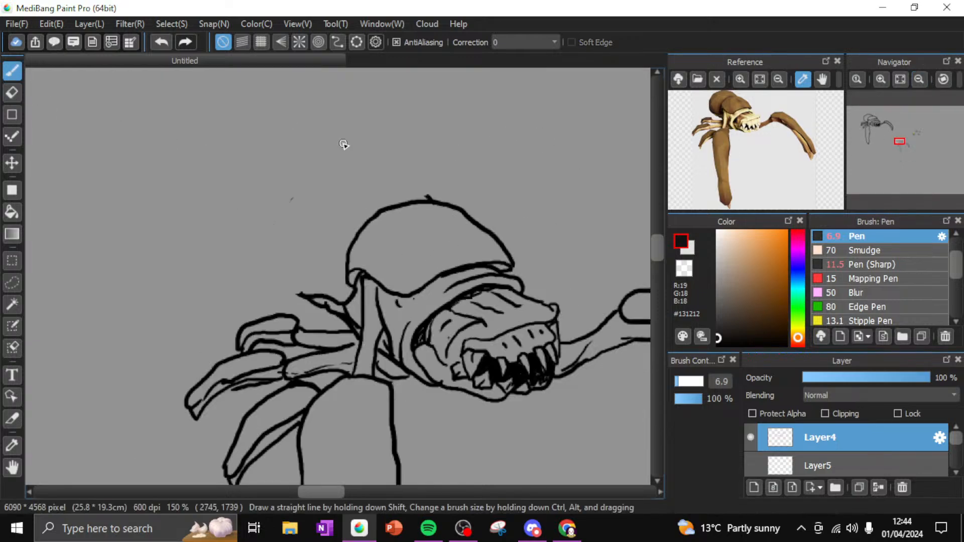
pyautogui.moveTo(427, 195)
pyautogui.mouseDown()
pyautogui.moveTo(368, 145)
pyautogui.moveTo(313, 128)
pyautogui.moveTo(267, 132)
pyautogui.mouseUp()
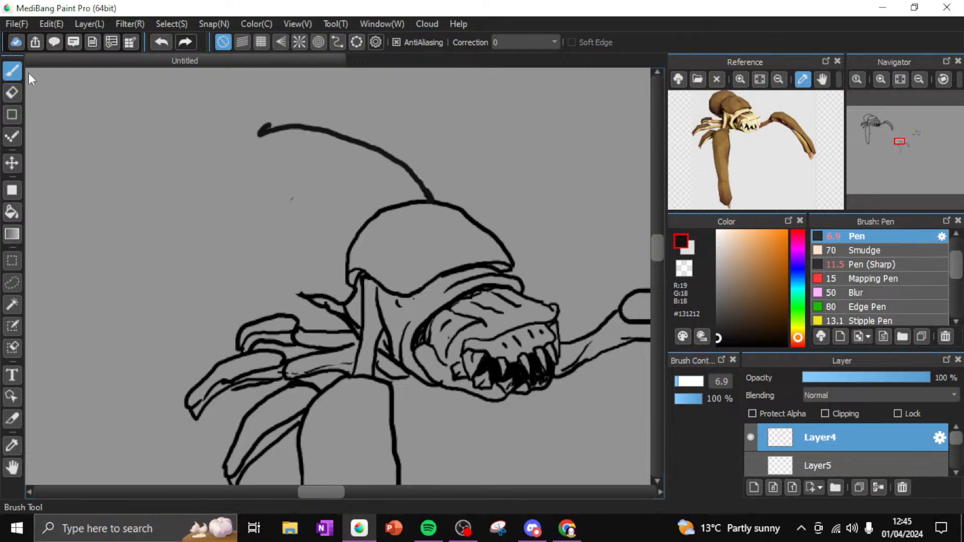
pyautogui.hotkey('ctrl', 'z')
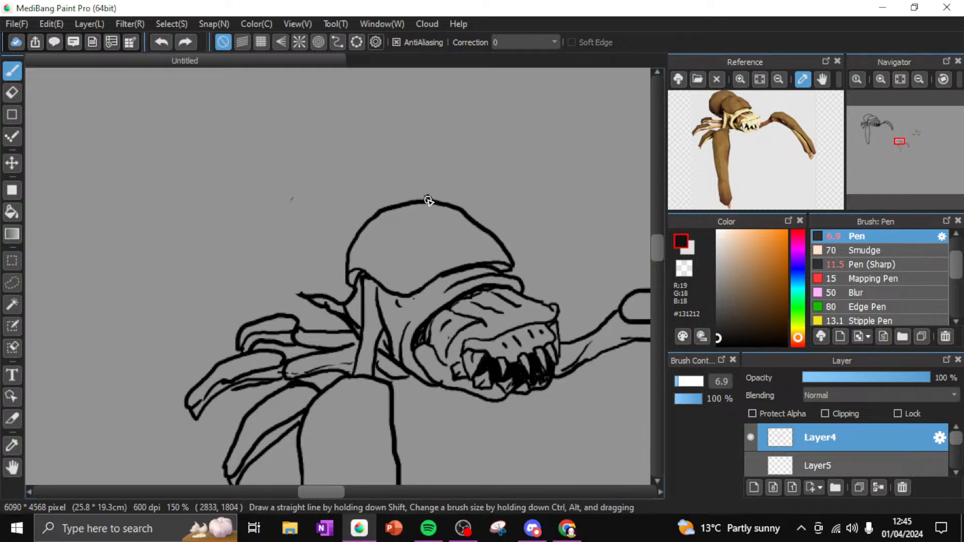
pyautogui.moveTo(424, 196)
pyautogui.mouseDown()
pyautogui.moveTo(351, 148)
pyautogui.moveTo(312, 145)
pyautogui.moveTo(275, 167)
pyautogui.mouseUp()
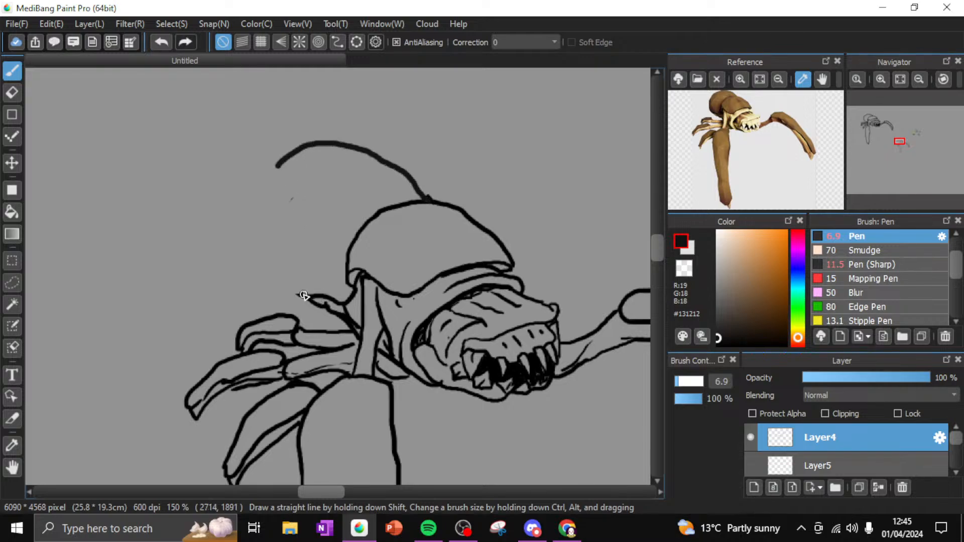
# Try closing the abdomen with a rounded rear lobe curving down to the line above the back legs, redrawing each rejected stroke
pyautogui.moveTo(304, 296)
pyautogui.mouseDown()
pyautogui.moveTo(260, 276)
pyautogui.moveTo(234, 217)
pyautogui.moveTo(254, 177)
pyautogui.moveTo(295, 169)
pyautogui.moveTo(313, 178)
pyautogui.moveTo(271, 166)
pyautogui.moveTo(248, 195)
pyautogui.moveTo(247, 221)
pyautogui.moveTo(276, 288)
pyautogui.mouseUp()
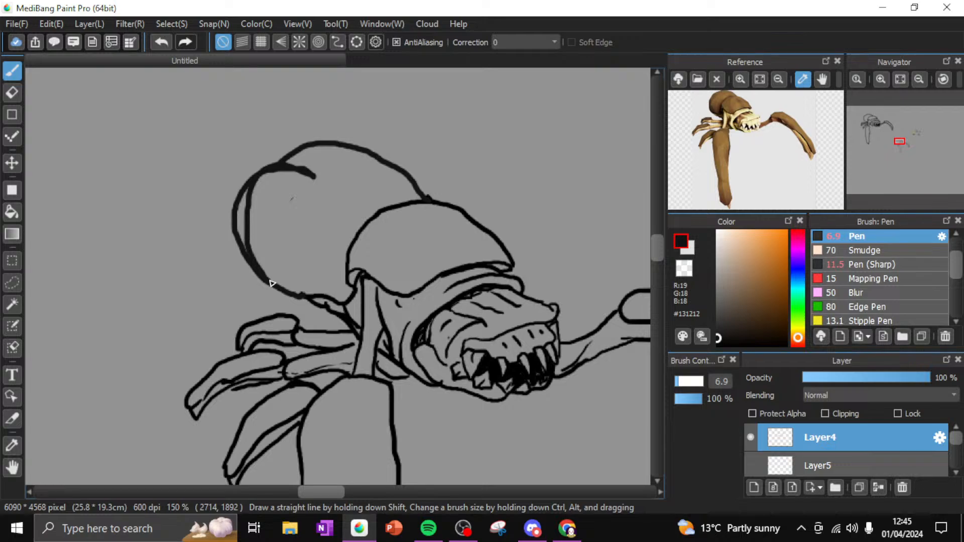
pyautogui.click(160, 43)
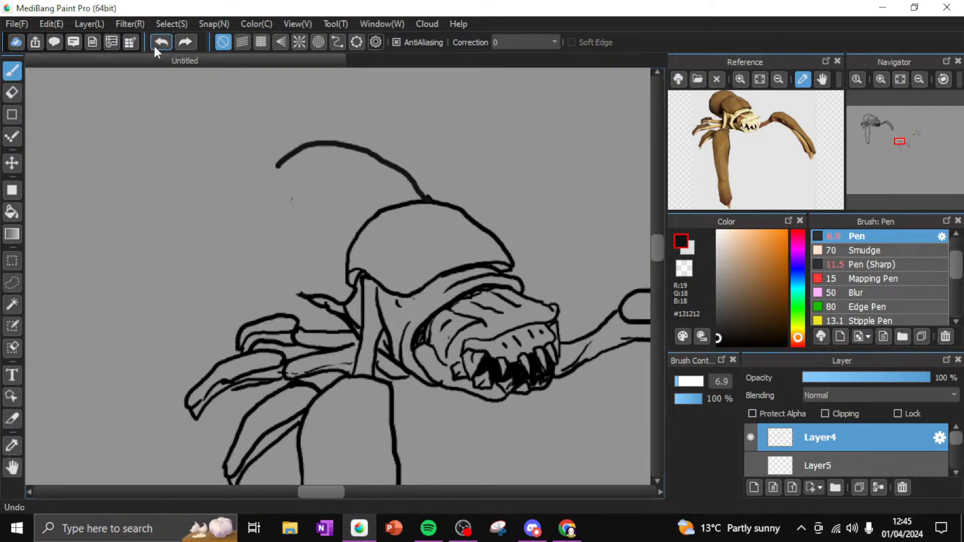
pyautogui.moveTo(302, 170)
pyautogui.mouseDown()
pyautogui.moveTo(274, 163)
pyautogui.moveTo(253, 178)
pyautogui.moveTo(235, 234)
pyautogui.moveTo(257, 270)
pyautogui.moveTo(316, 297)
pyautogui.mouseUp()
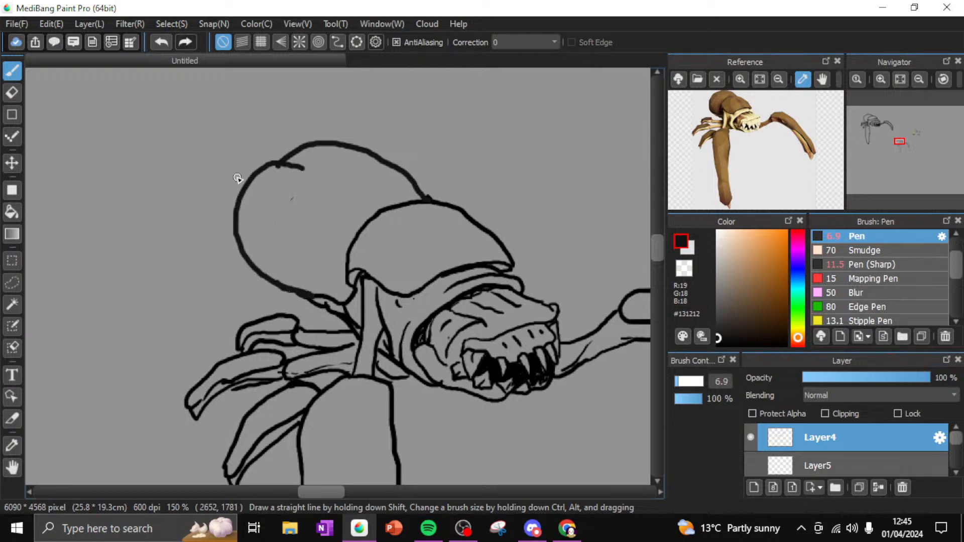
pyautogui.click(161, 42)
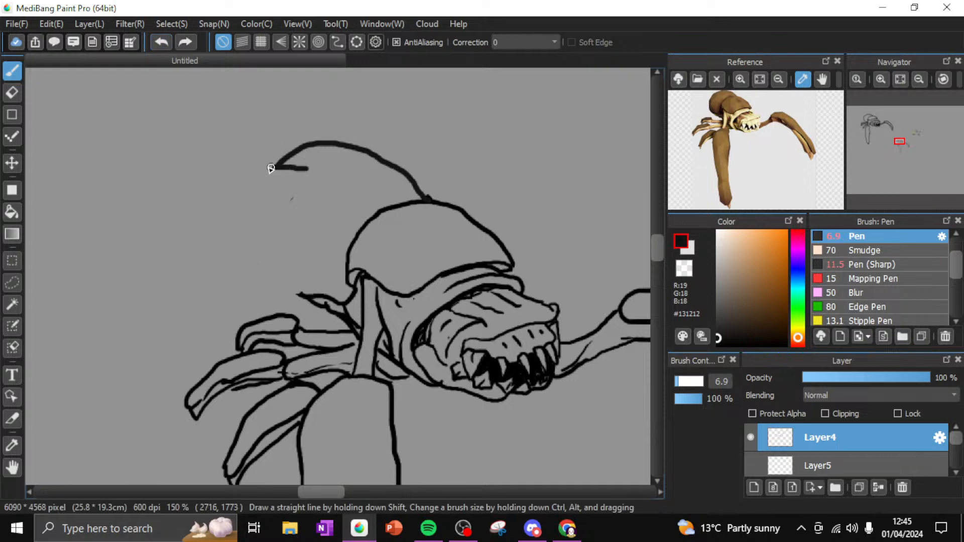
pyautogui.moveTo(272, 168)
pyautogui.mouseDown()
pyautogui.moveTo(249, 187)
pyautogui.moveTo(243, 216)
pyautogui.moveTo(258, 265)
pyautogui.moveTo(287, 296)
pyautogui.mouseUp()
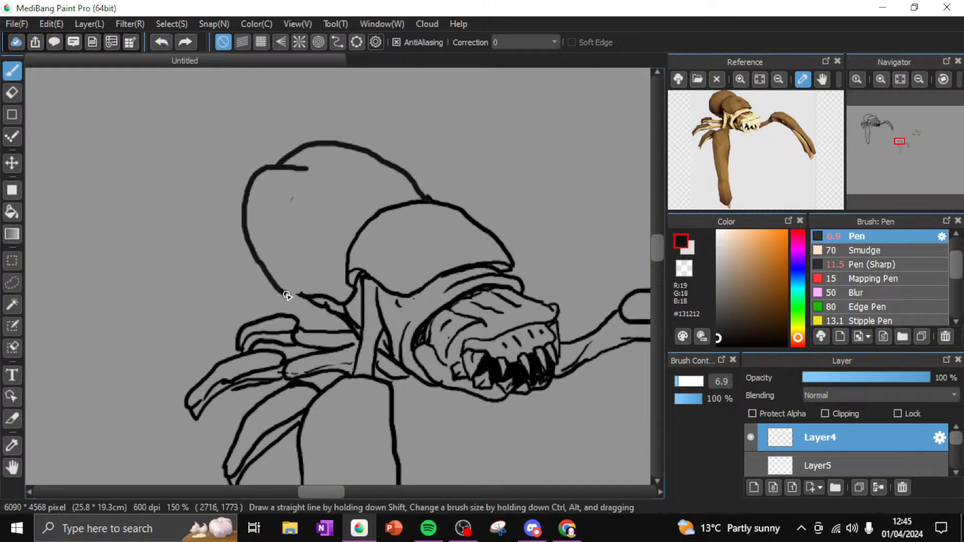
pyautogui.click(161, 41)
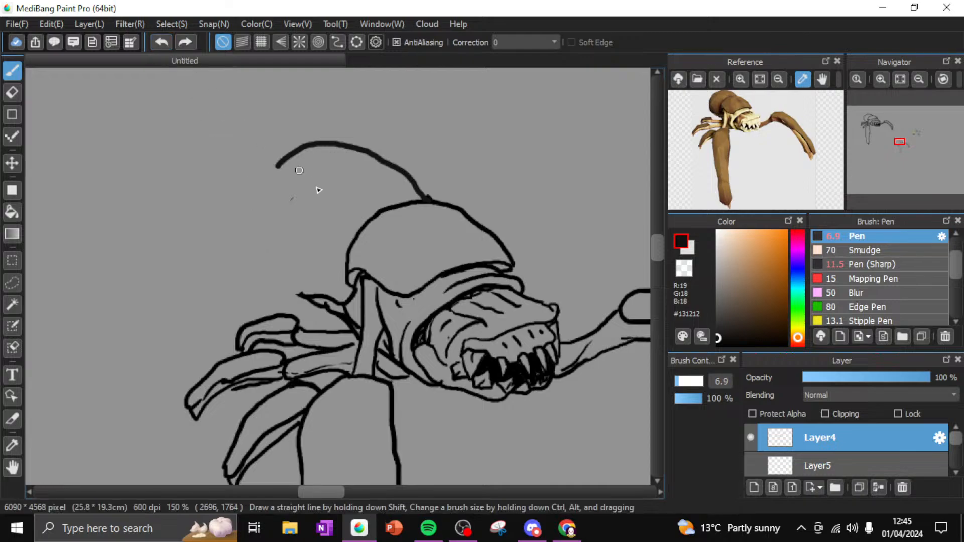
pyautogui.moveTo(311, 169)
pyautogui.mouseDown()
pyautogui.moveTo(274, 164)
pyautogui.moveTo(250, 186)
pyautogui.moveTo(242, 217)
pyautogui.moveTo(254, 254)
pyautogui.moveTo(310, 300)
pyautogui.mouseUp()
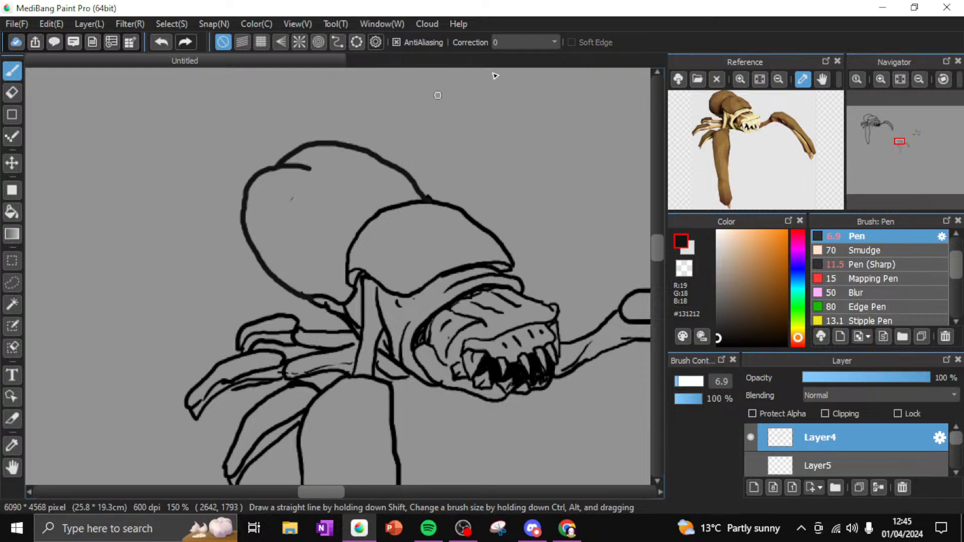
# Examine the whole creature's line art, from the abdomen to the tips of the long legs
pyautogui.click(919, 79)
pyautogui.click(920, 79)
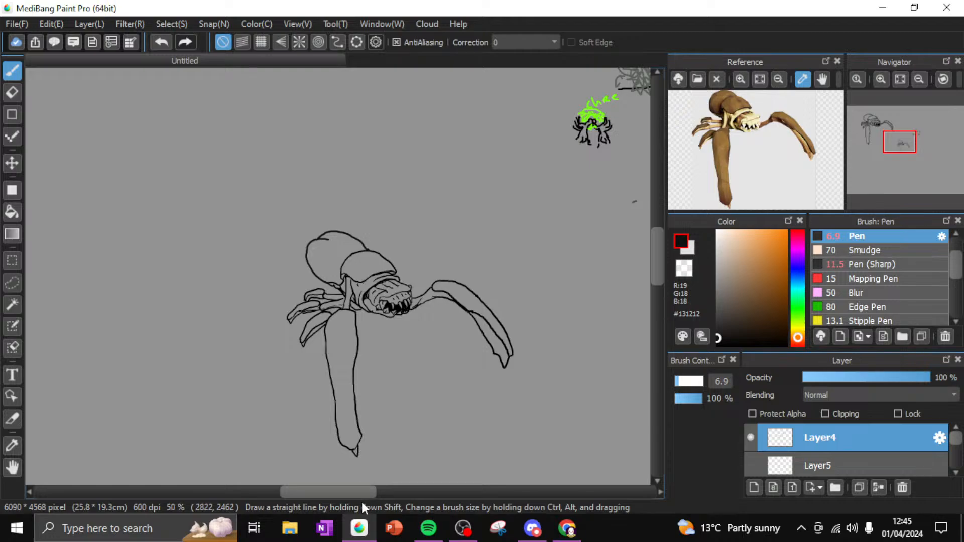
pyautogui.moveTo(367, 493); pyautogui.dragTo(362, 492)
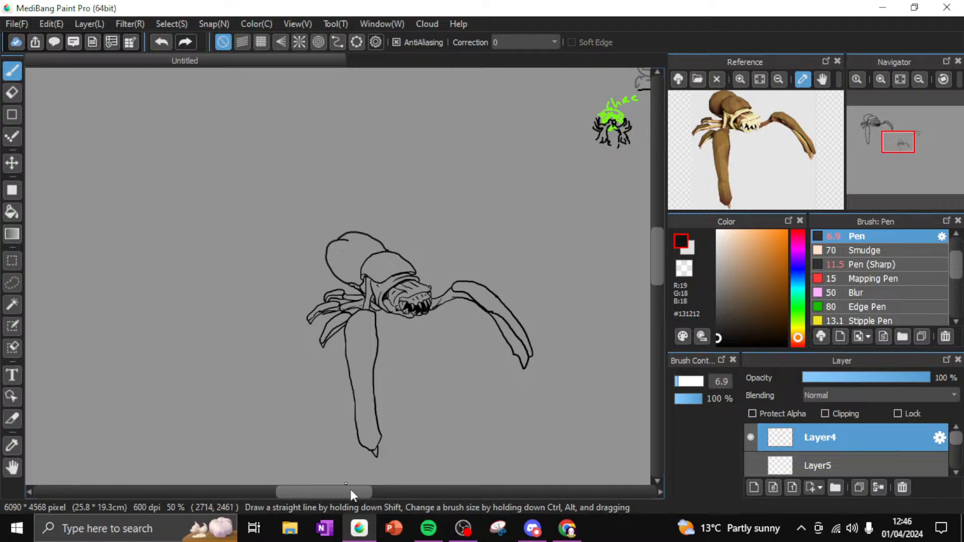
pyautogui.moveTo(358, 492); pyautogui.dragTo(366, 492)
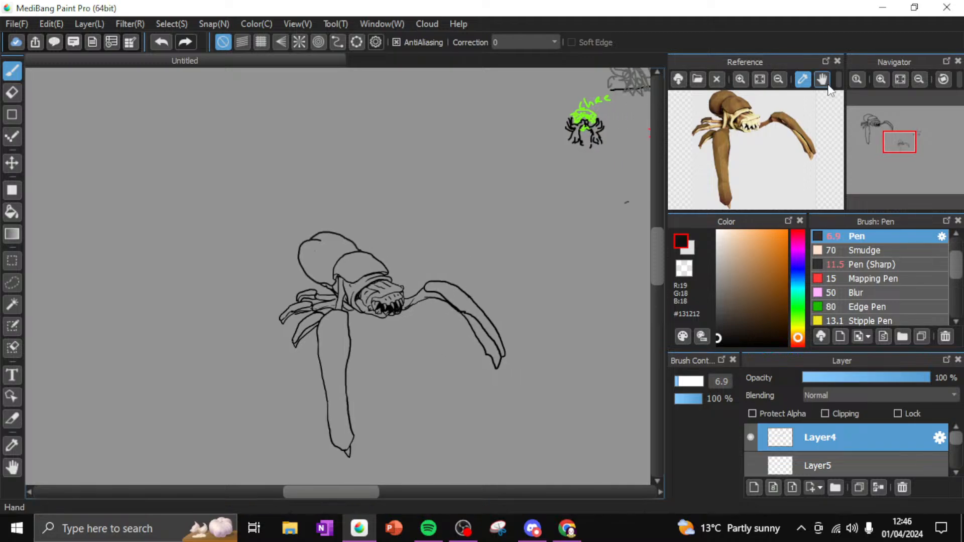
pyautogui.click(882, 78)
pyautogui.click(882, 79)
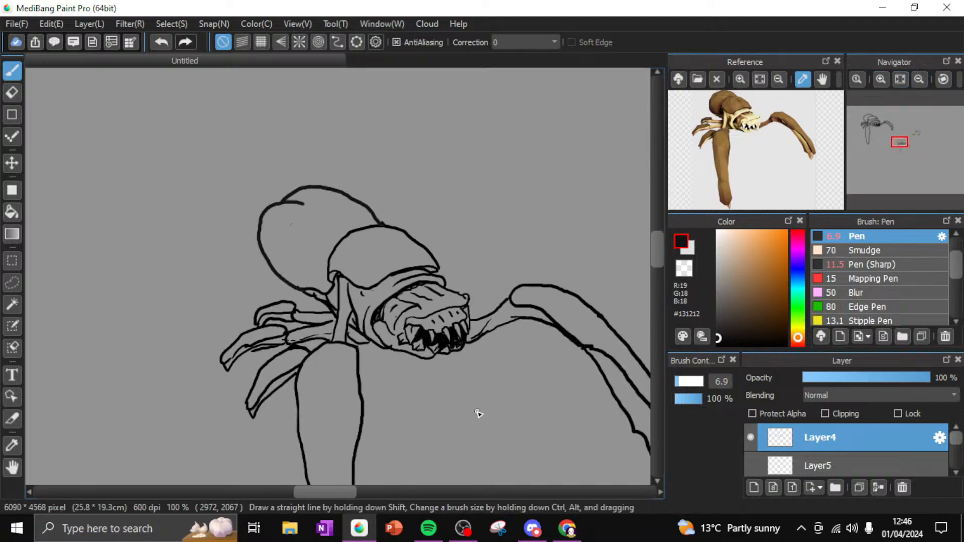
pyautogui.scroll(-1, 654, 262)
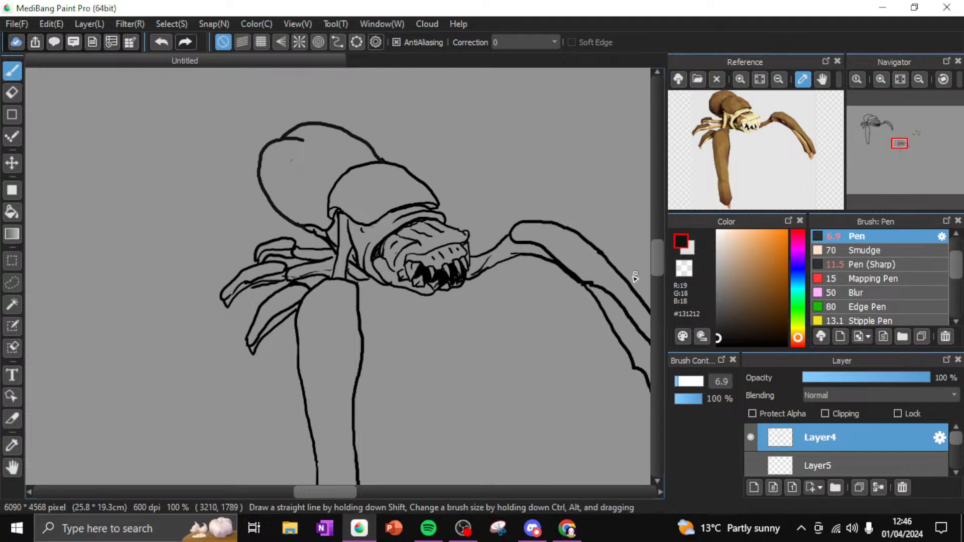
pyautogui.moveTo(346, 488); pyautogui.dragTo(357, 488)
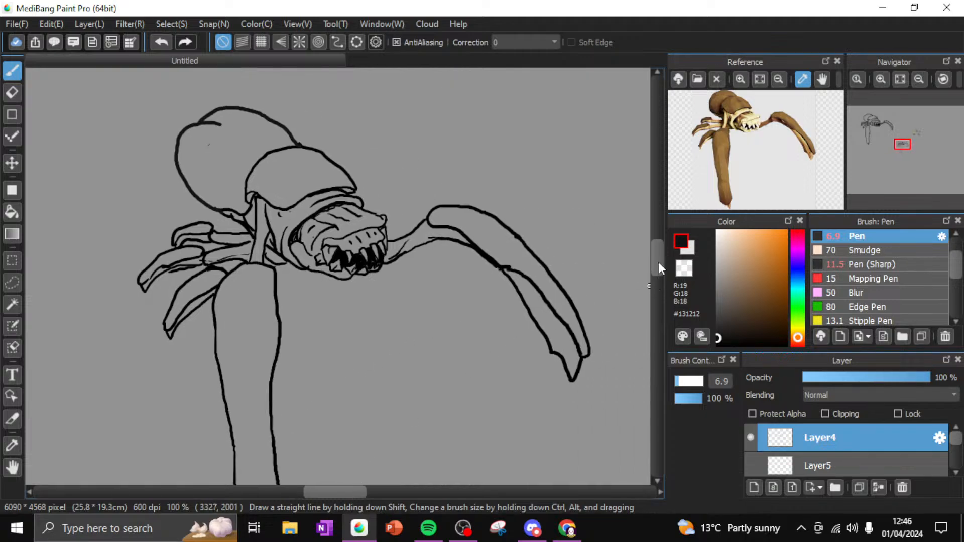
pyautogui.scroll(-1, 659, 262)
pyautogui.scroll(-1, 655, 273)
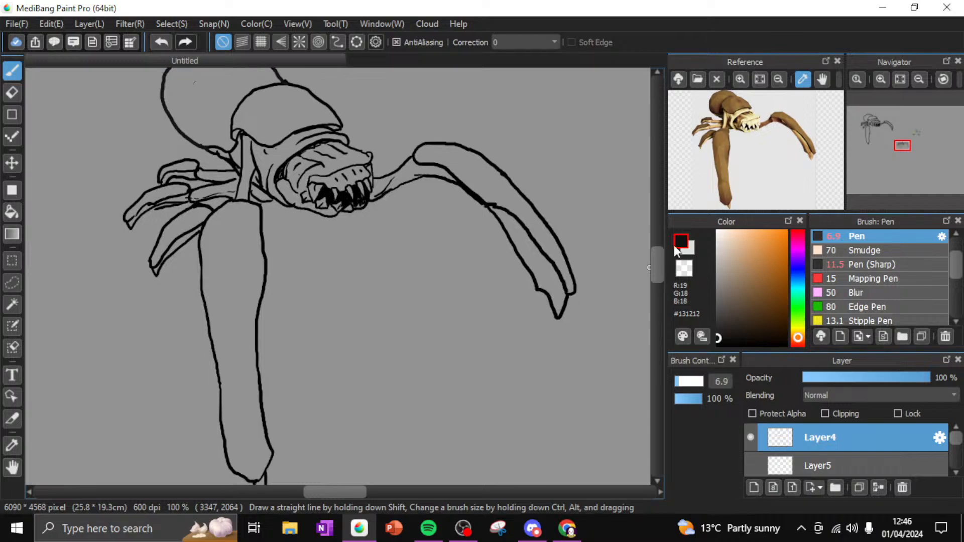
# Draw a short contour line with the 6.9 pen just above the claw of the creature's raised, arched leg
pyautogui.click(927, 77)
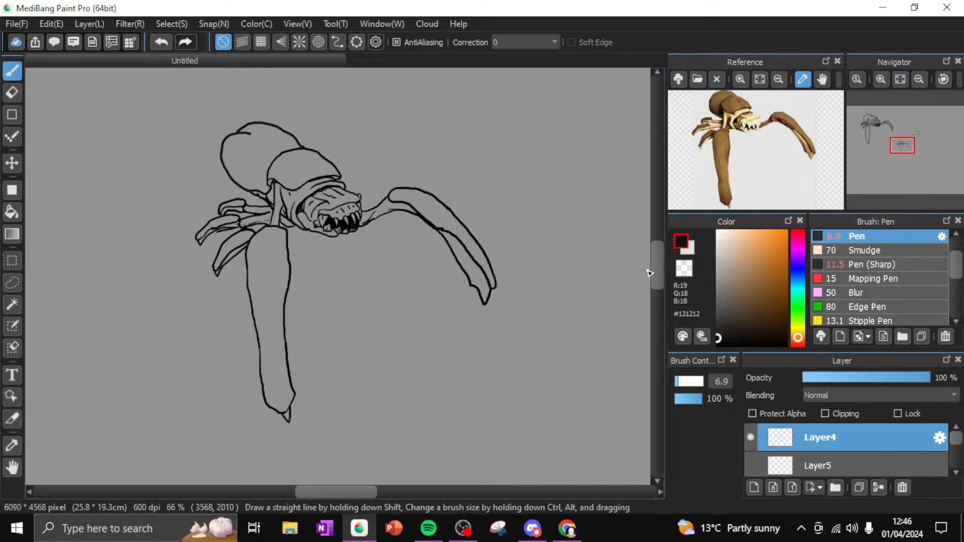
pyautogui.scroll(2, 650, 266)
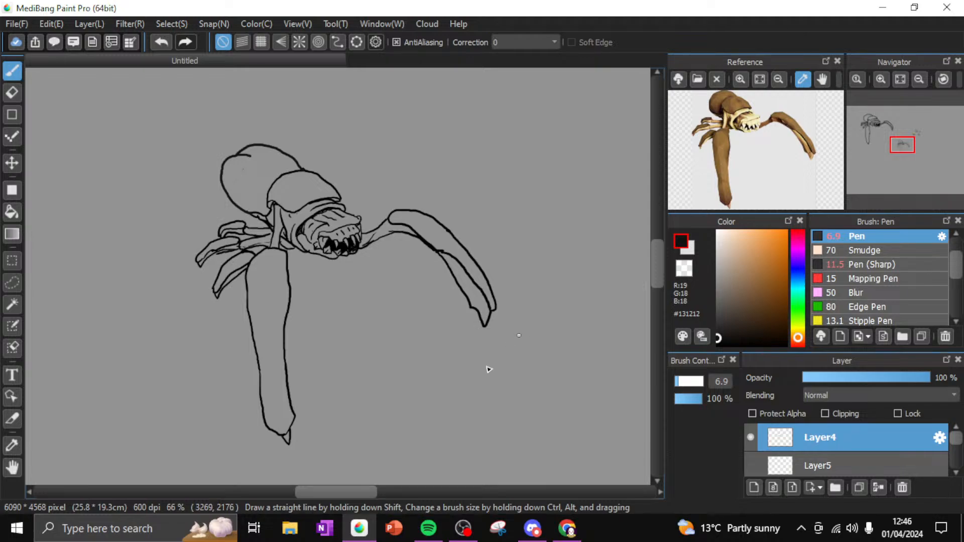
pyautogui.moveTo(356, 491); pyautogui.dragTo(354, 493)
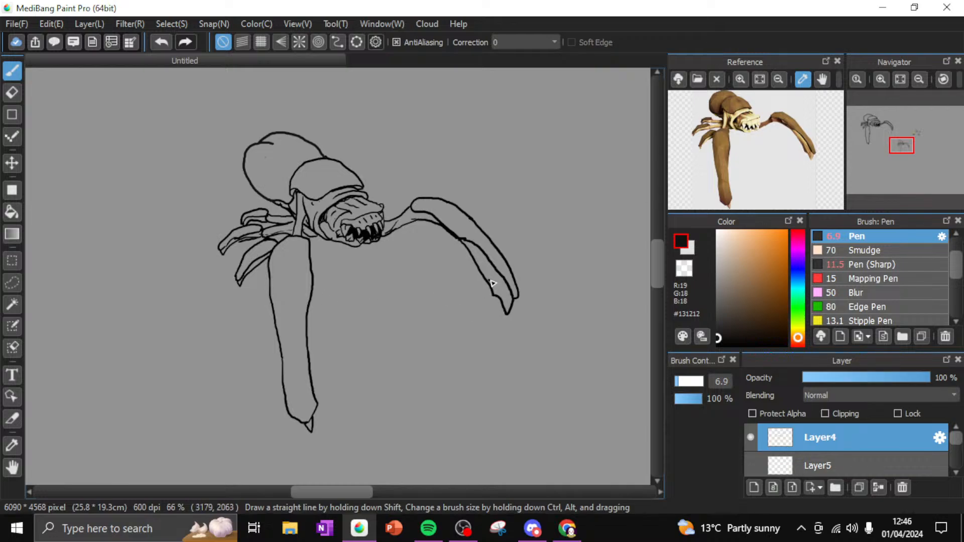
pyautogui.moveTo(489, 277); pyautogui.dragTo(504, 301)
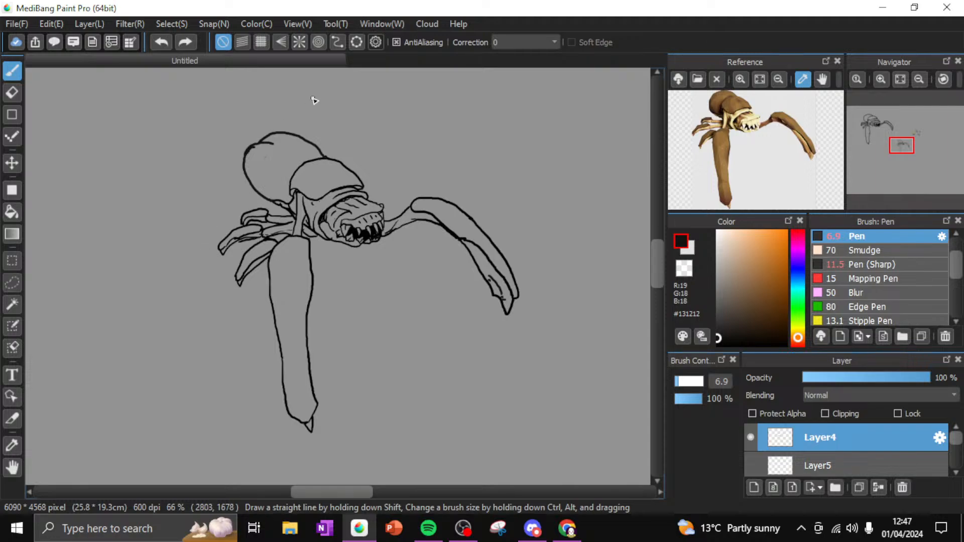
# Erase the abdomen outline behind the shell with the Eraser at size 20, keeping short stubs where it joins the body
pyautogui.click(885, 78)
pyautogui.click(883, 79)
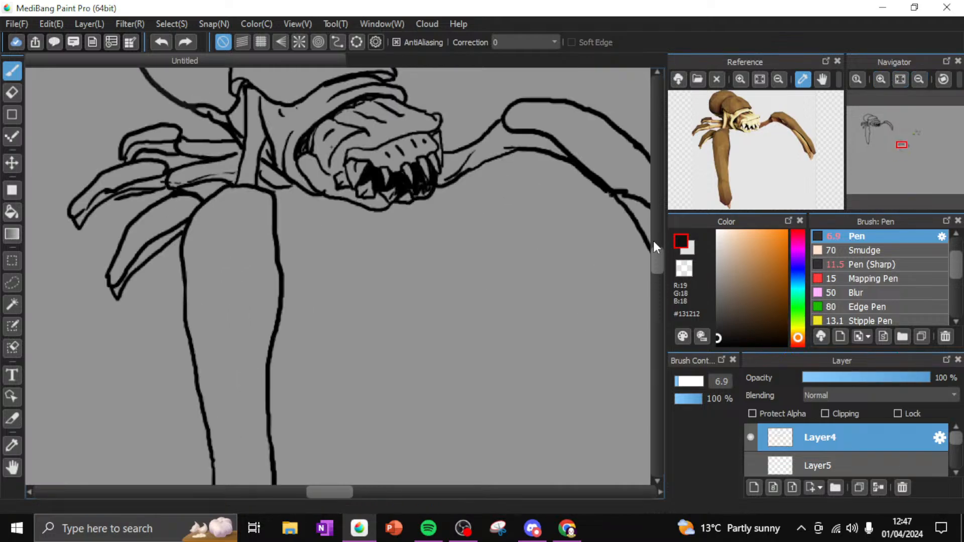
pyautogui.moveTo(654, 246); pyautogui.dragTo(657, 235)
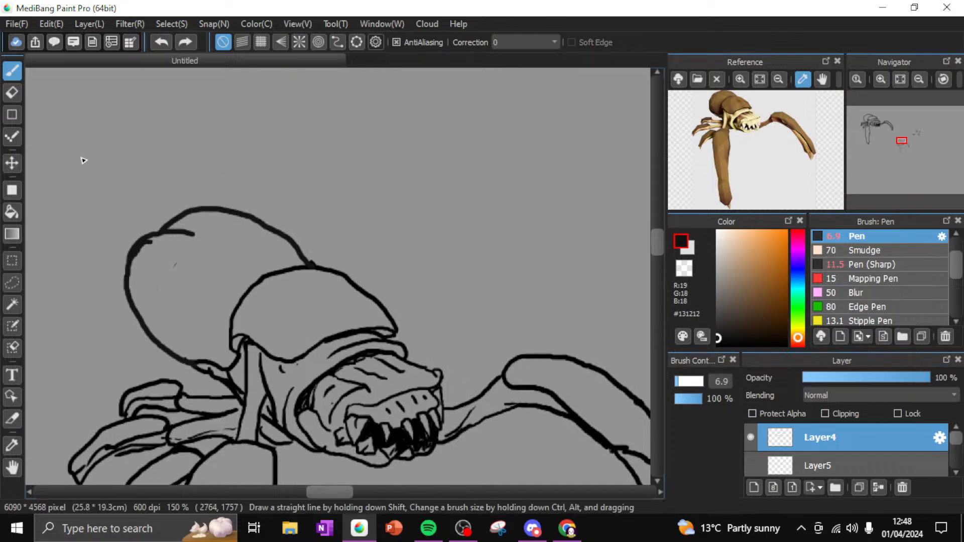
pyautogui.click(13, 95)
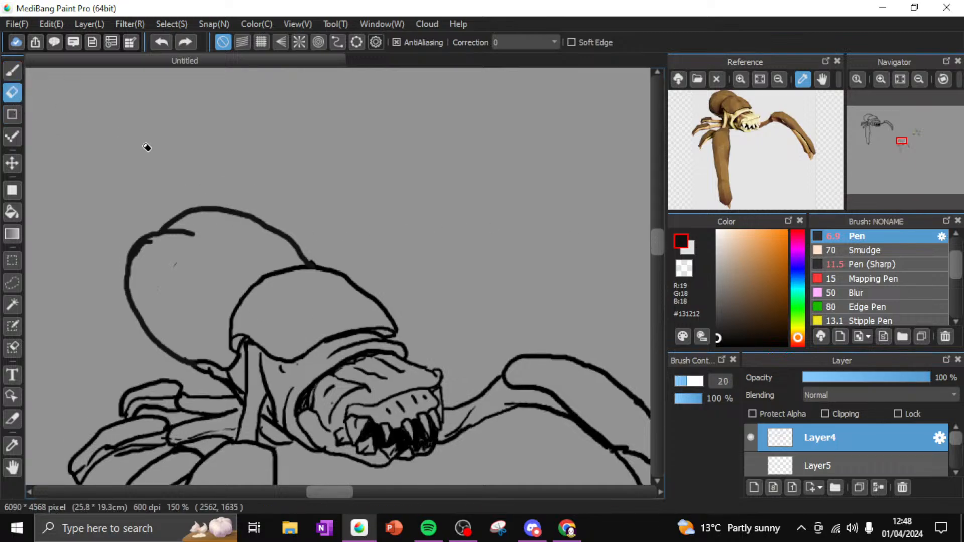
pyautogui.moveTo(163, 260)
pyautogui.mouseDown()
pyautogui.moveTo(133, 245)
pyautogui.moveTo(179, 237)
pyautogui.moveTo(129, 245)
pyautogui.moveTo(112, 313)
pyautogui.moveTo(145, 233)
pyautogui.moveTo(131, 244)
pyautogui.moveTo(135, 286)
pyautogui.moveTo(160, 342)
pyautogui.moveTo(148, 332)
pyautogui.moveTo(179, 214)
pyautogui.moveTo(237, 195)
pyautogui.moveTo(258, 215)
pyautogui.moveTo(221, 213)
pyautogui.moveTo(296, 248)
pyautogui.mouseUp()
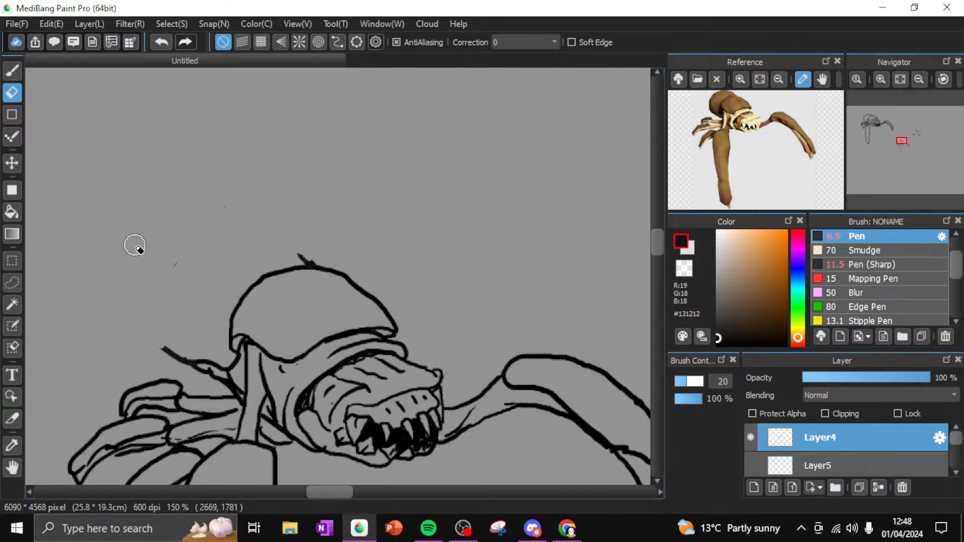
# Redraw the abdomen outline larger with the 6.9 pen as two bulging lobes meeting in a notch with a short inward crease
pyautogui.click(12, 70)
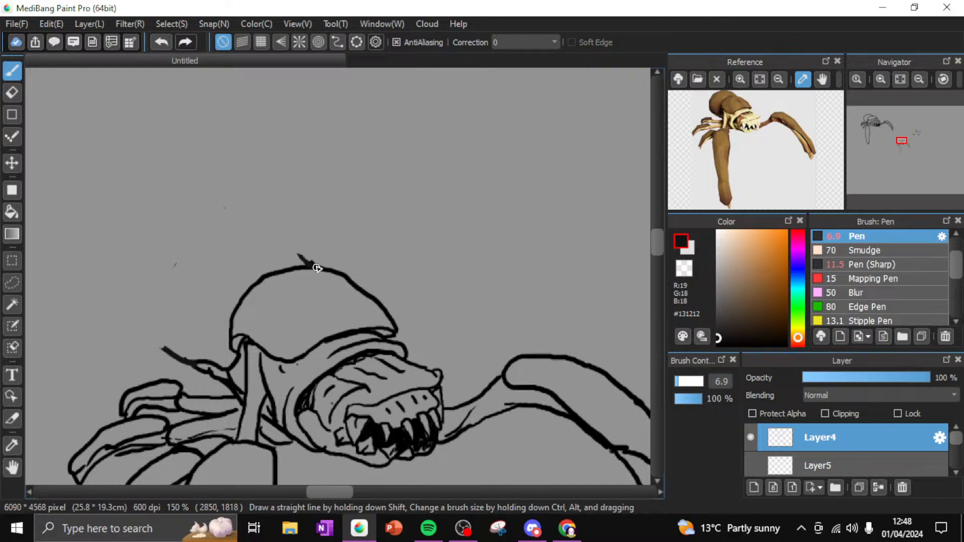
pyautogui.moveTo(296, 246)
pyautogui.mouseDown()
pyautogui.moveTo(315, 262)
pyautogui.moveTo(263, 204)
pyautogui.moveTo(242, 197)
pyautogui.moveTo(197, 187)
pyautogui.moveTo(156, 217)
pyautogui.mouseUp()
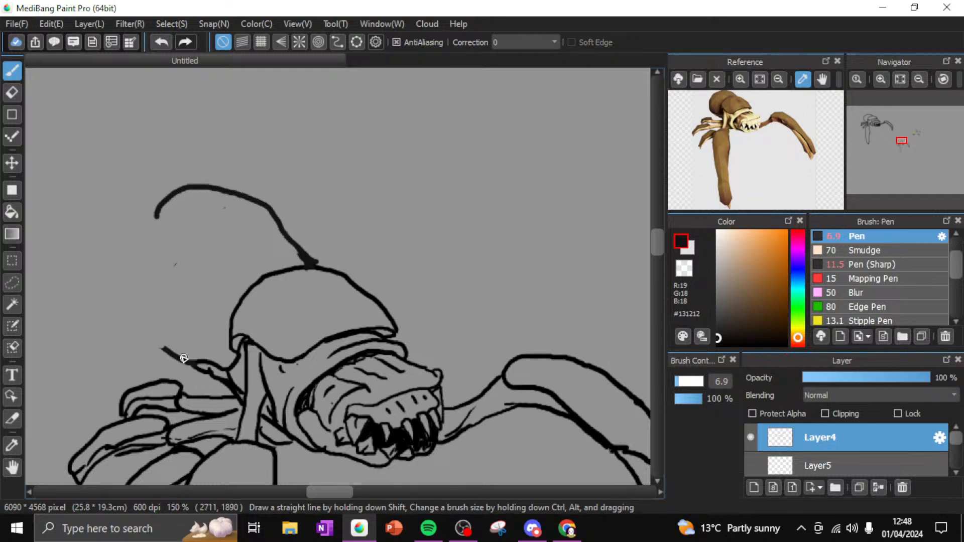
pyautogui.moveTo(184, 359); pyautogui.dragTo(93, 320)
pyautogui.moveTo(80, 274)
pyautogui.mouseDown()
pyautogui.moveTo(81, 251)
pyautogui.moveTo(124, 221)
pyautogui.moveTo(162, 216)
pyautogui.moveTo(189, 232)
pyautogui.moveTo(162, 219)
pyautogui.moveTo(126, 228)
pyautogui.moveTo(198, 173)
pyautogui.moveTo(262, 195)
pyautogui.moveTo(329, 269)
pyautogui.mouseUp()
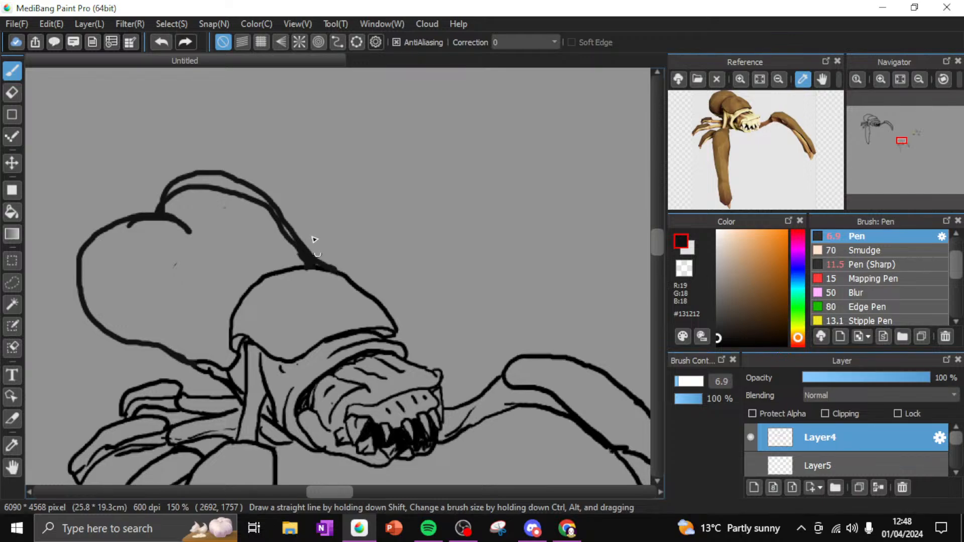
# Erase the duplicate inner line of the abdomen's upper lobe with the size 20 Eraser, and switch back to the 6.9 pen
pyautogui.click(12, 92)
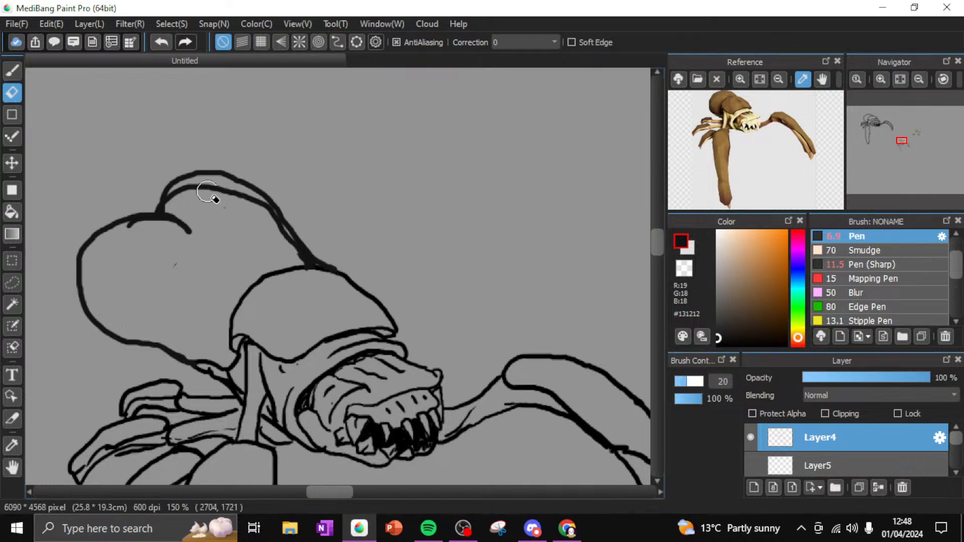
pyautogui.moveTo(208, 197)
pyautogui.mouseDown()
pyautogui.moveTo(194, 183)
pyautogui.moveTo(173, 198)
pyautogui.moveTo(245, 194)
pyautogui.moveTo(303, 259)
pyautogui.moveTo(335, 266)
pyautogui.moveTo(320, 259)
pyautogui.mouseUp()
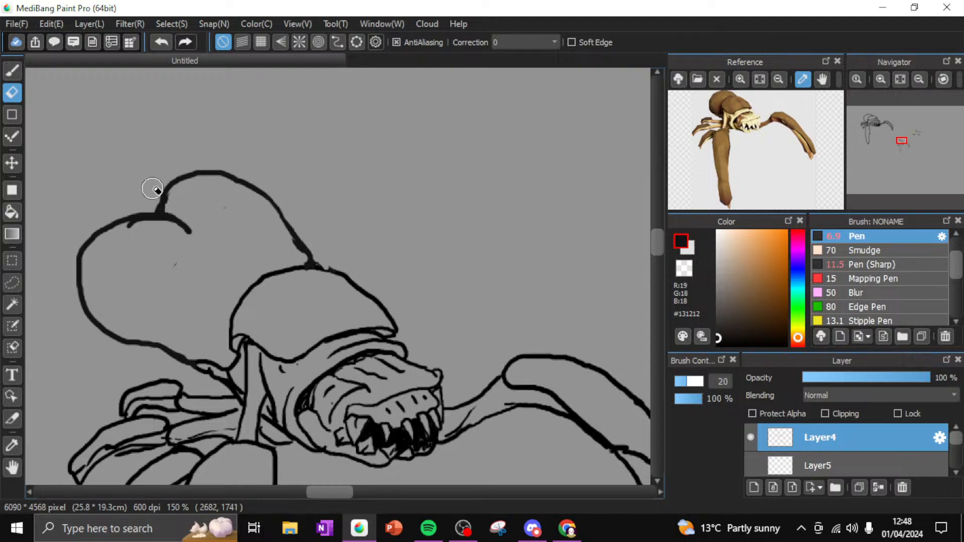
pyautogui.click(12, 70)
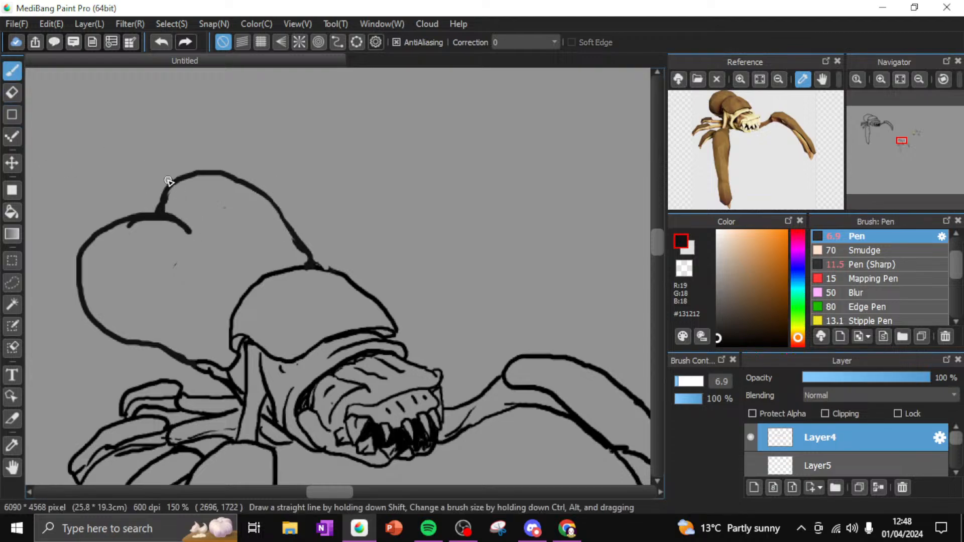
pyautogui.moveTo(336, 491); pyautogui.dragTo(336, 493)
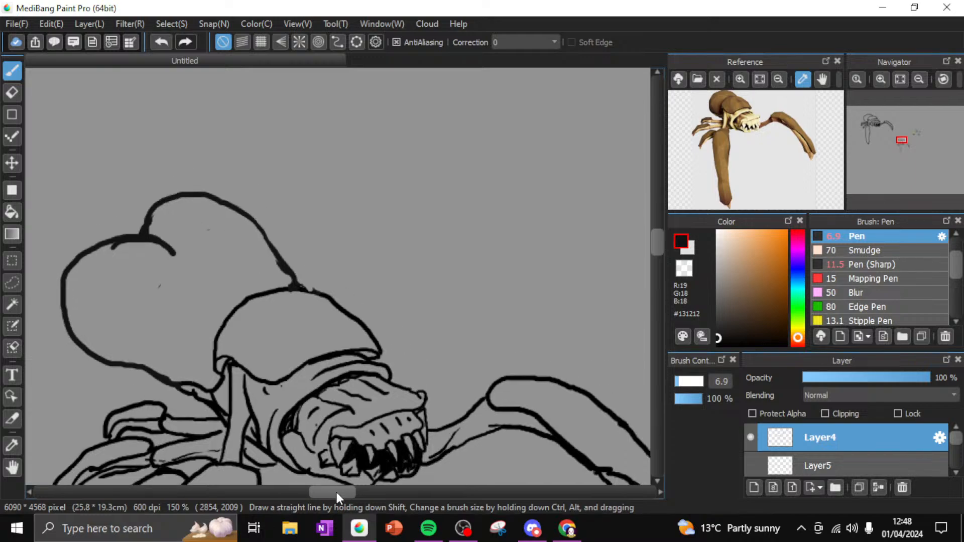
pyautogui.moveTo(660, 246)
pyautogui.mouseDown()
pyautogui.moveTo(660, 254)
pyautogui.moveTo(657, 242)
pyautogui.mouseUp()
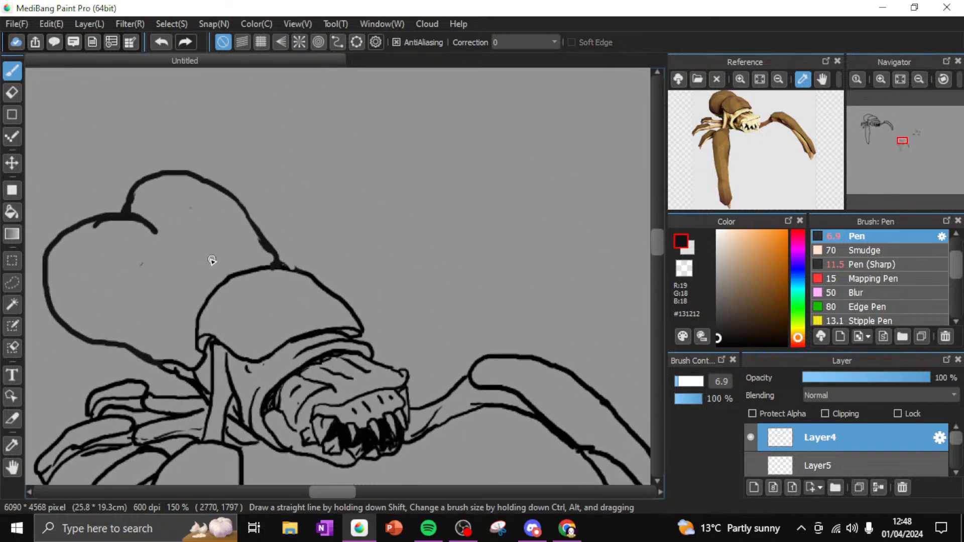
pyautogui.click(12, 93)
pyautogui.click(11, 71)
pyautogui.moveTo(126, 204); pyautogui.dragTo(152, 211)
pyautogui.click(161, 42)
# Erase the stray line end beneath the lower abdomen lobe's upper outline with the size 20 Eraser, and switch back to the 6.9 pen
pyautogui.moveTo(659, 241); pyautogui.dragTo(659, 248)
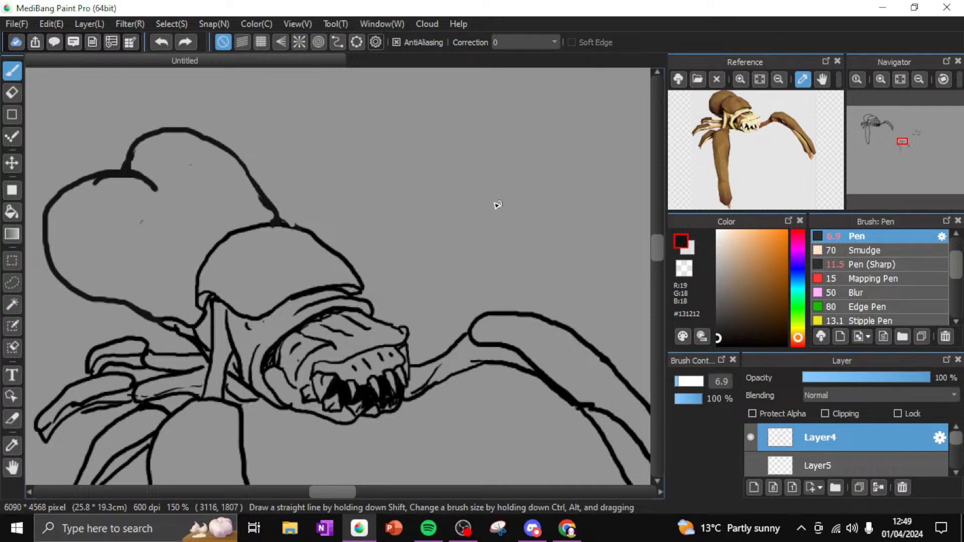
pyautogui.click(11, 93)
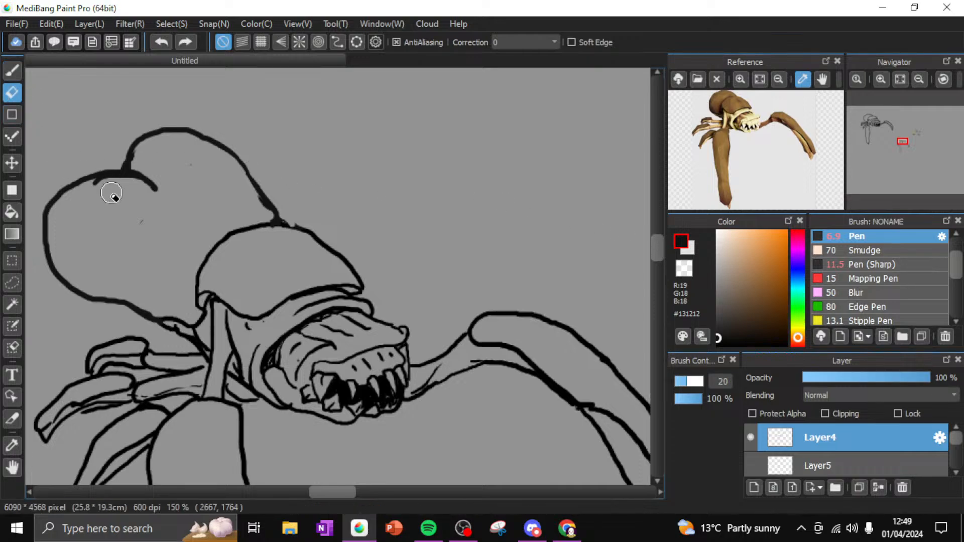
pyautogui.moveTo(103, 188); pyautogui.dragTo(86, 194)
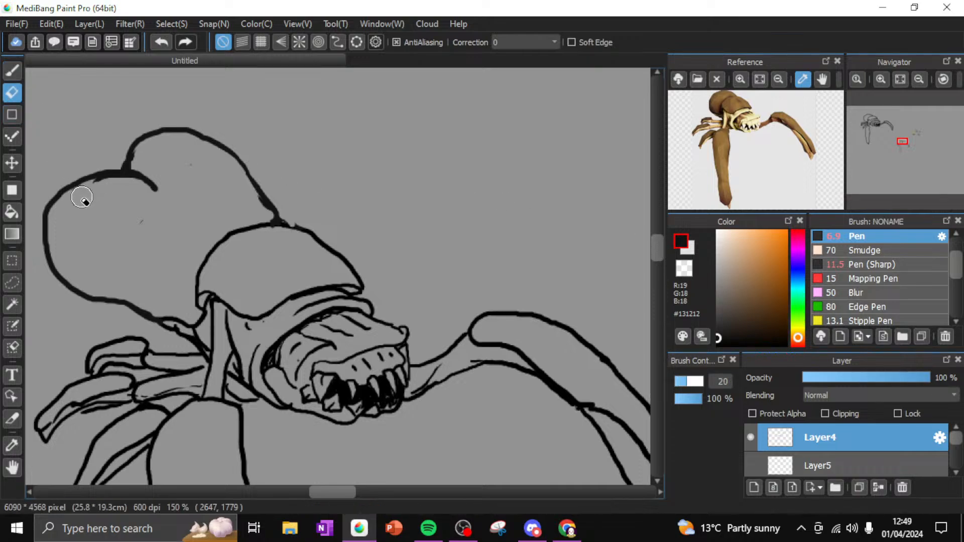
pyautogui.click(12, 70)
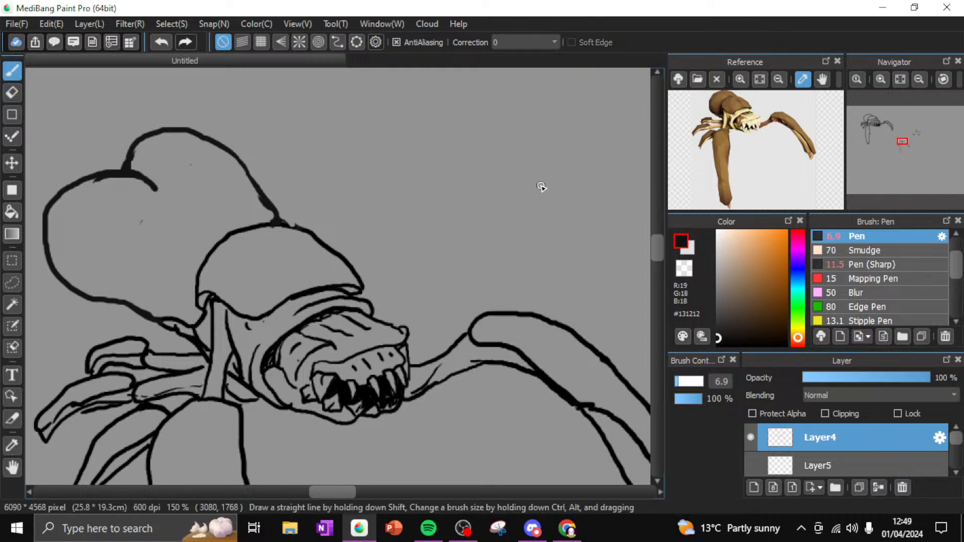
# Draw a rounded segment outline with the 6.9 pen between the shell and the two abdomen lobes, curving from the shell's back down to the body
pyautogui.click(914, 80)
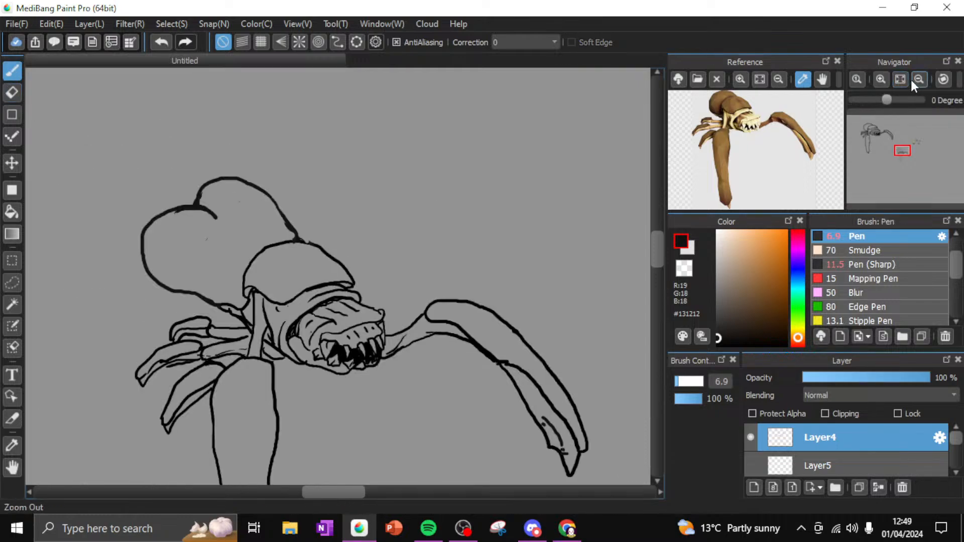
pyautogui.moveTo(660, 252); pyautogui.dragTo(658, 257)
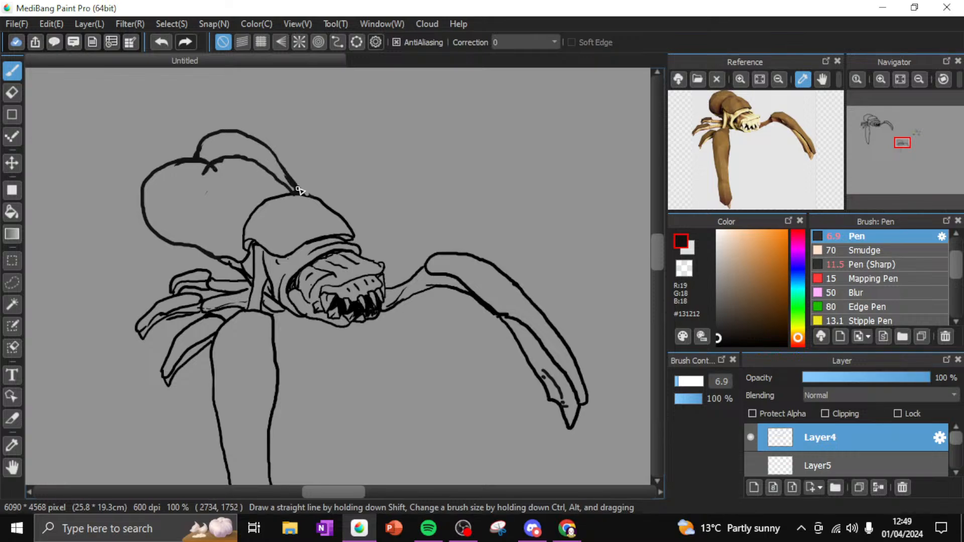
pyautogui.moveTo(300, 190)
pyautogui.mouseDown()
pyautogui.moveTo(253, 165)
pyautogui.moveTo(207, 169)
pyautogui.moveTo(199, 214)
pyautogui.moveTo(216, 252)
pyautogui.moveTo(200, 244)
pyautogui.moveTo(195, 220)
pyautogui.moveTo(204, 170)
pyautogui.moveTo(199, 231)
pyautogui.mouseUp()
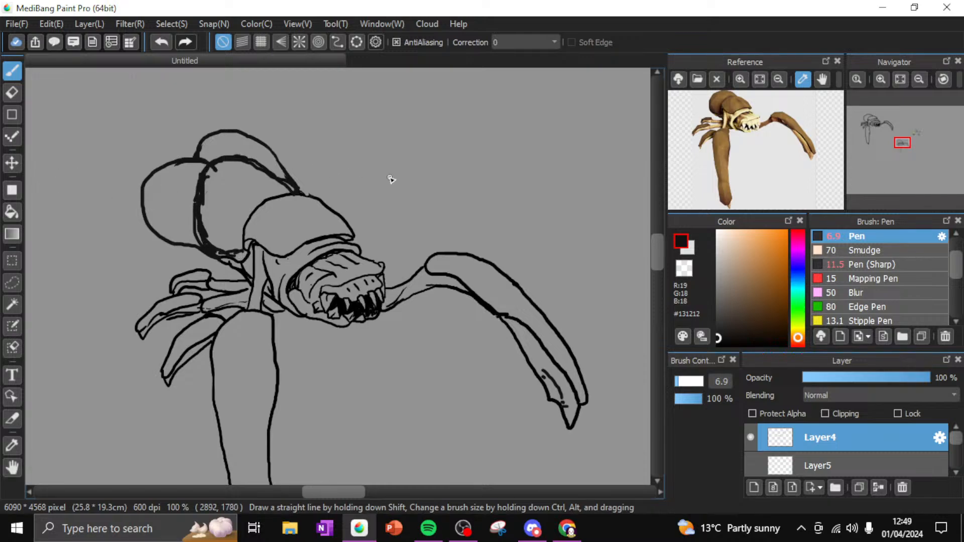
# Show Layer5 and paint both rear abdomen lobes and the toothed head on it with the size 48 pen in tan #B2A464 sampled from the reference
pyautogui.click(729, 116)
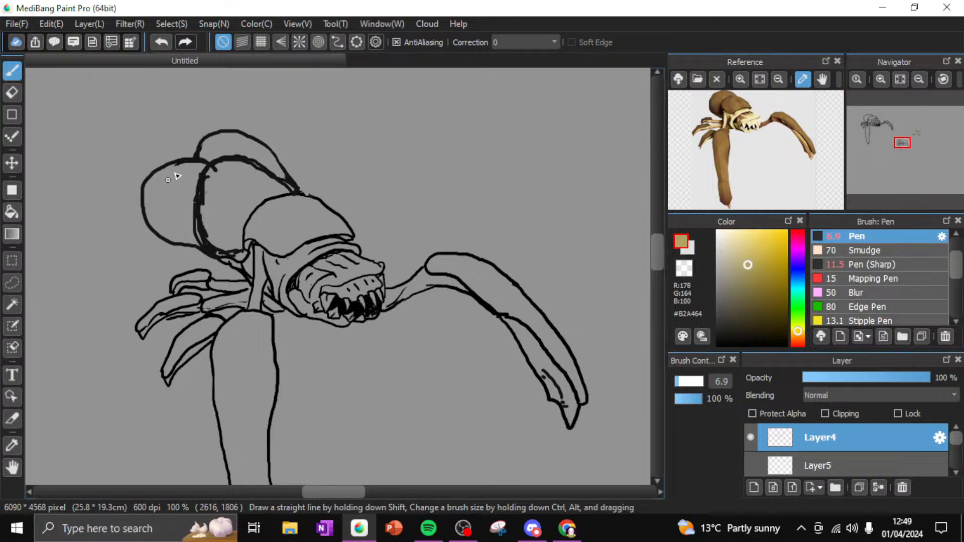
pyautogui.doubleClick(758, 461)
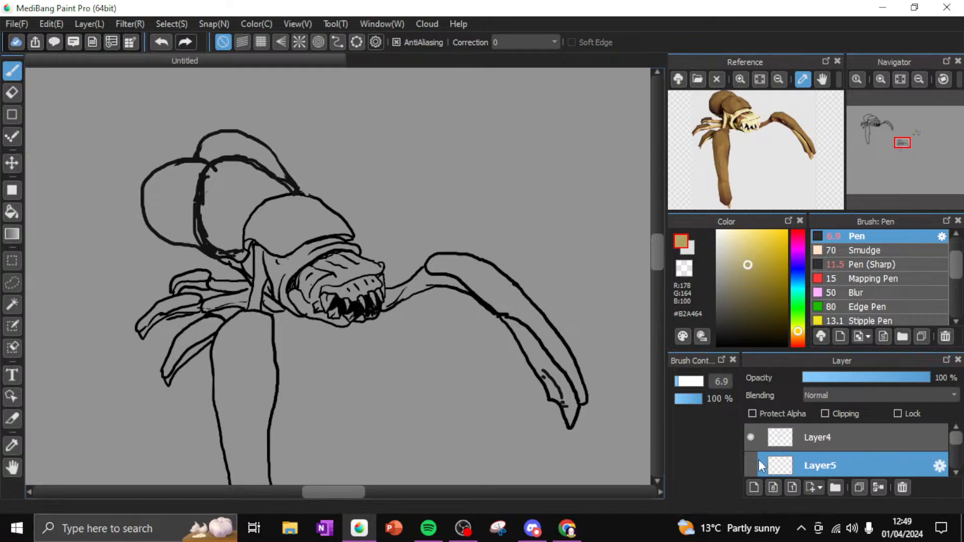
pyautogui.click(591, 155)
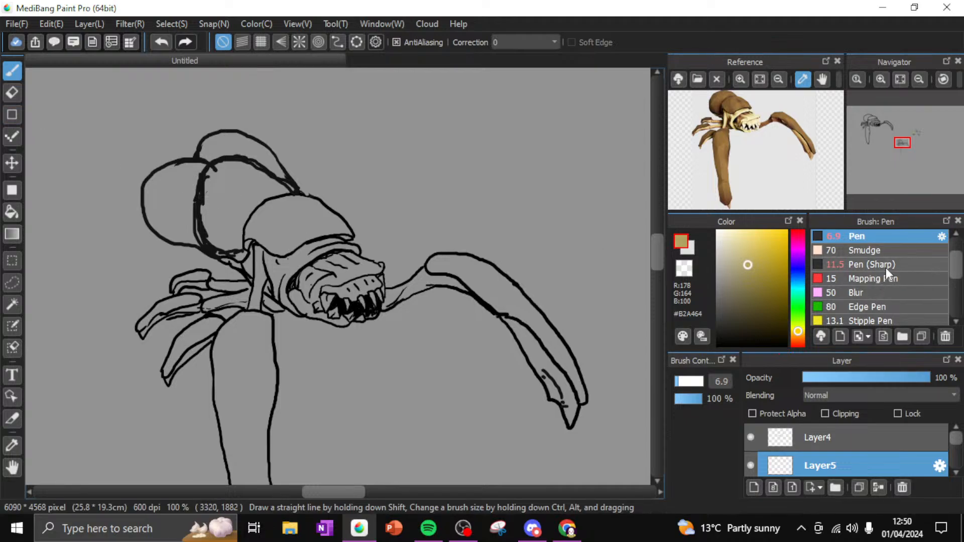
pyautogui.moveTo(694, 383); pyautogui.dragTo(699, 384)
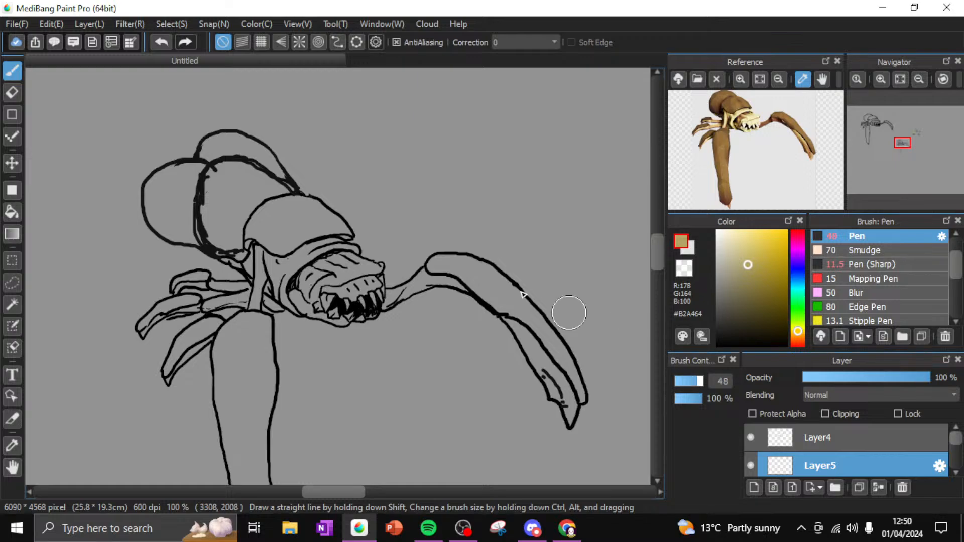
pyautogui.moveTo(168, 194)
pyautogui.mouseDown()
pyautogui.moveTo(166, 173)
pyautogui.moveTo(183, 171)
pyautogui.moveTo(169, 221)
pyautogui.moveTo(198, 236)
pyautogui.mouseUp()
pyautogui.moveTo(261, 266)
pyautogui.mouseDown()
pyautogui.moveTo(314, 253)
pyautogui.moveTo(296, 278)
pyautogui.moveTo(311, 300)
pyautogui.moveTo(357, 276)
pyautogui.moveTo(343, 269)
pyautogui.moveTo(352, 282)
pyautogui.moveTo(300, 296)
pyautogui.moveTo(325, 307)
pyautogui.moveTo(346, 259)
pyautogui.mouseUp()
pyautogui.moveTo(206, 163)
pyautogui.mouseDown()
pyautogui.moveTo(220, 139)
pyautogui.moveTo(210, 146)
pyautogui.moveTo(284, 154)
pyautogui.mouseUp()
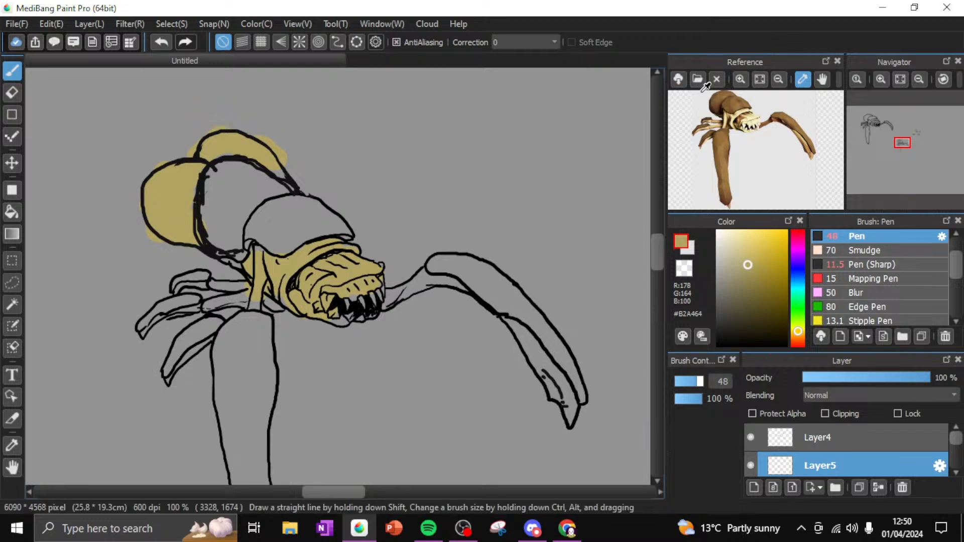
# Paint the middle abdomen segment, shell, long front leg and arched leg on Layer5 with the size 48 pen in brown #8C683B sampled from the reference
pyautogui.click(725, 98)
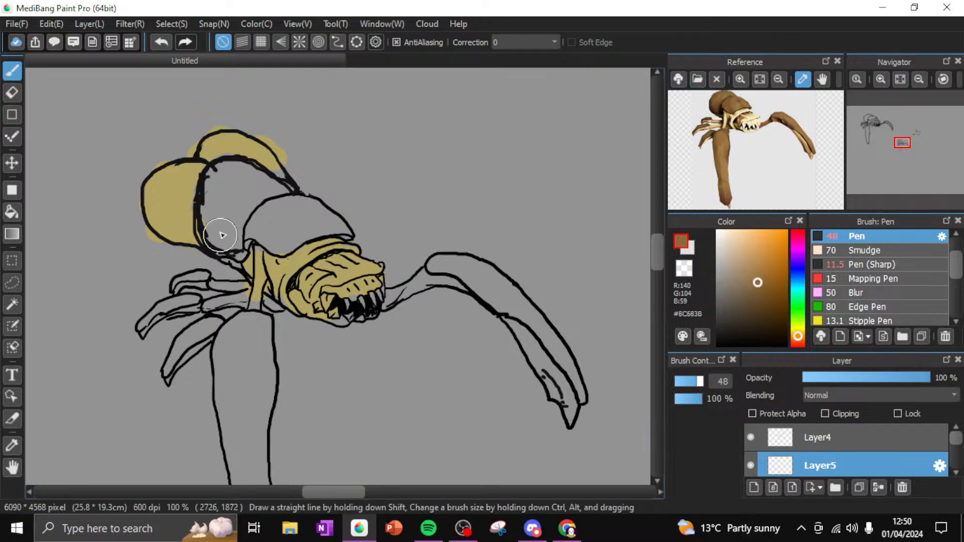
pyautogui.moveTo(226, 194)
pyautogui.mouseDown()
pyautogui.moveTo(230, 227)
pyautogui.moveTo(214, 219)
pyautogui.moveTo(224, 205)
pyautogui.moveTo(255, 195)
pyautogui.moveTo(286, 208)
pyautogui.moveTo(269, 207)
pyautogui.moveTo(293, 237)
pyautogui.moveTo(284, 241)
pyautogui.moveTo(339, 229)
pyautogui.moveTo(320, 204)
pyautogui.moveTo(294, 210)
pyautogui.moveTo(285, 190)
pyautogui.moveTo(242, 212)
pyautogui.moveTo(224, 179)
pyautogui.moveTo(213, 179)
pyautogui.moveTo(250, 180)
pyautogui.mouseUp()
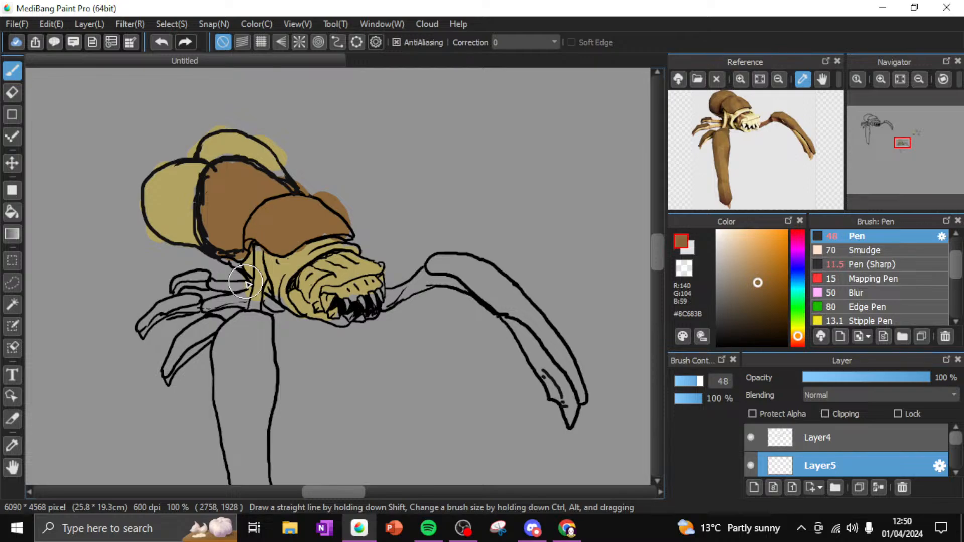
pyautogui.moveTo(271, 333)
pyautogui.mouseDown()
pyautogui.moveTo(253, 360)
pyautogui.moveTo(238, 336)
pyautogui.moveTo(242, 444)
pyautogui.moveTo(260, 471)
pyautogui.moveTo(262, 365)
pyautogui.moveTo(258, 349)
pyautogui.moveTo(254, 446)
pyautogui.mouseUp()
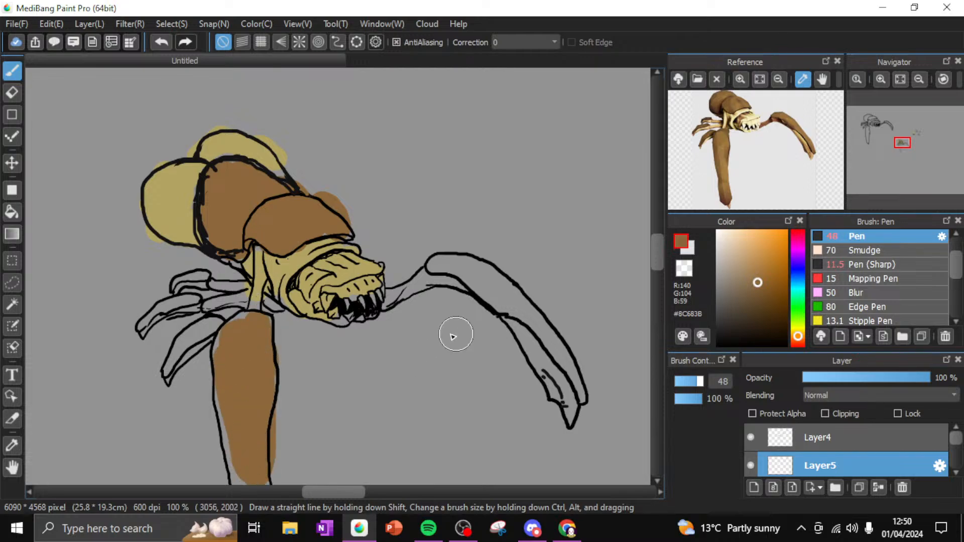
pyautogui.scroll(-3, 659, 264)
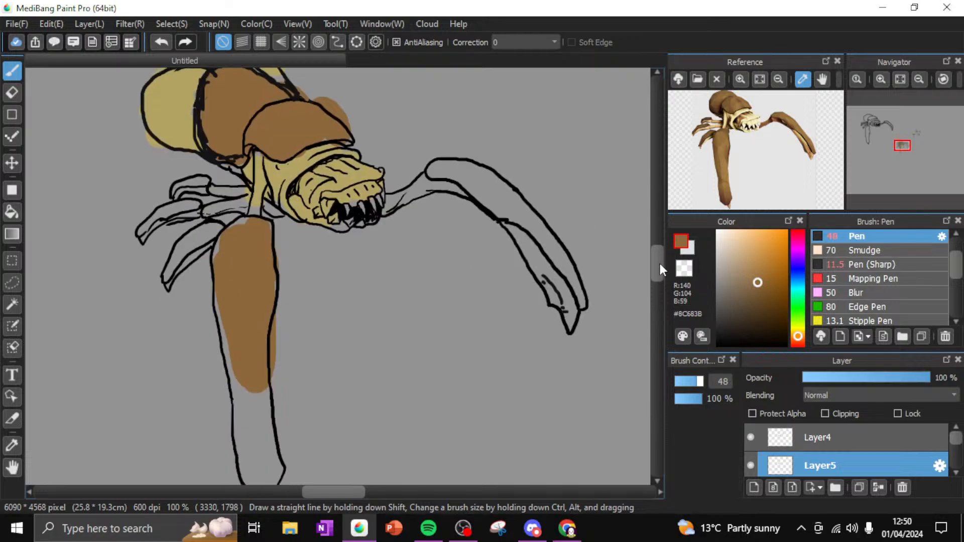
pyautogui.moveTo(249, 366)
pyautogui.mouseDown()
pyautogui.moveTo(268, 449)
pyautogui.moveTo(259, 465)
pyautogui.moveTo(240, 358)
pyautogui.moveTo(263, 477)
pyautogui.moveTo(273, 480)
pyautogui.moveTo(248, 454)
pyautogui.moveTo(226, 312)
pyautogui.mouseUp()
pyautogui.moveTo(417, 176)
pyautogui.mouseDown()
pyautogui.moveTo(550, 251)
pyautogui.moveTo(570, 298)
pyautogui.mouseUp()
pyautogui.scroll(3, 655, 243)
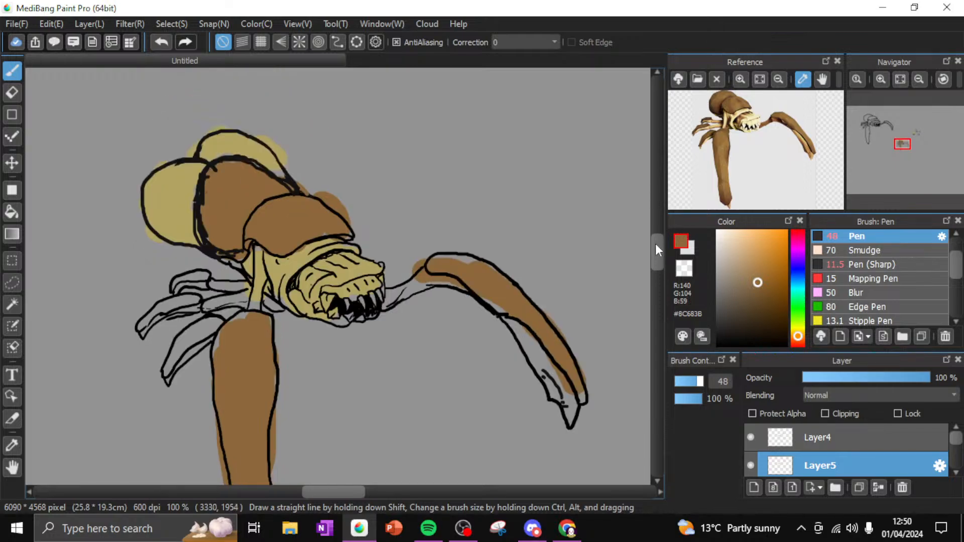
# Enlarge the reference image and erase a sliver of tan along the lower abdomen lobe's outer outline on Layer5 with the size 20 Eraser
pyautogui.moveTo(656, 244); pyautogui.dragTo(653, 249)
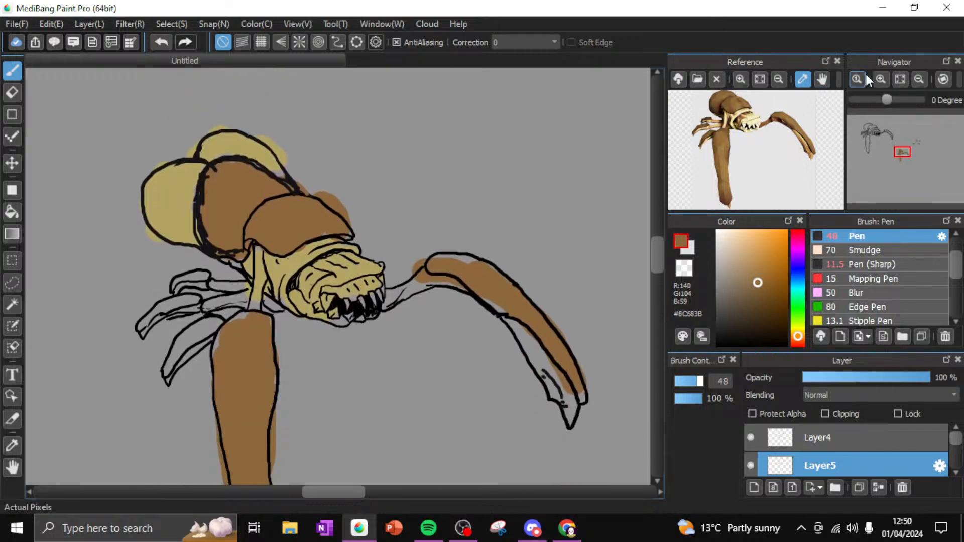
pyautogui.click(742, 78)
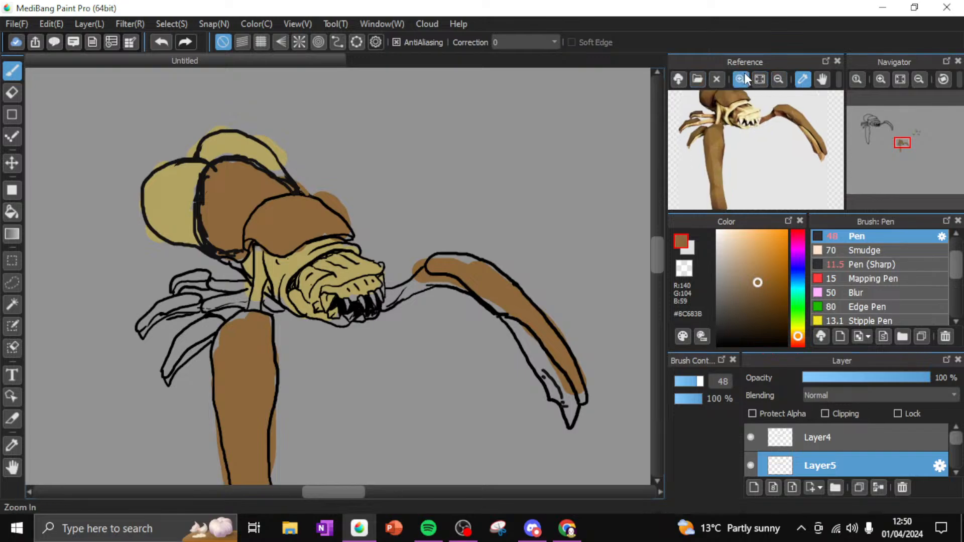
pyautogui.click(743, 77)
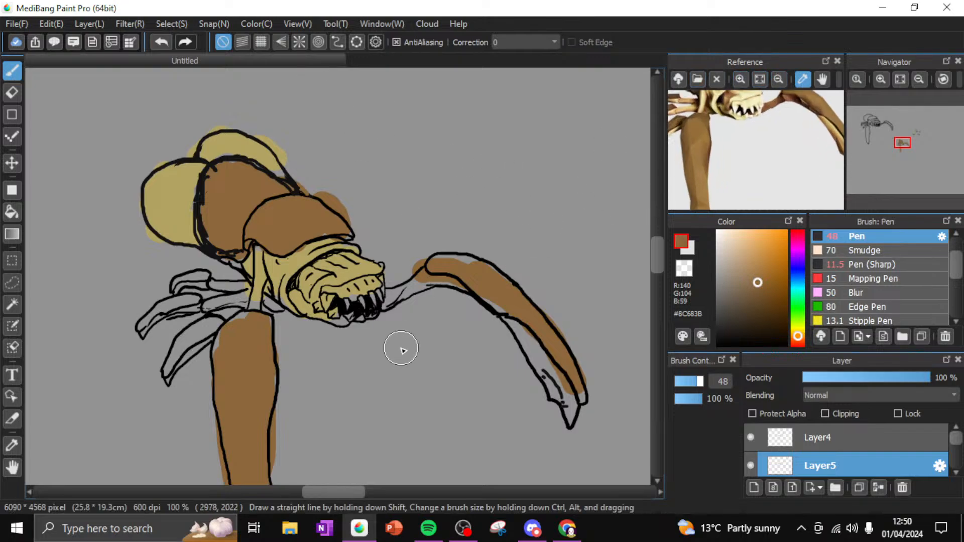
pyautogui.moveTo(335, 493); pyautogui.dragTo(323, 494)
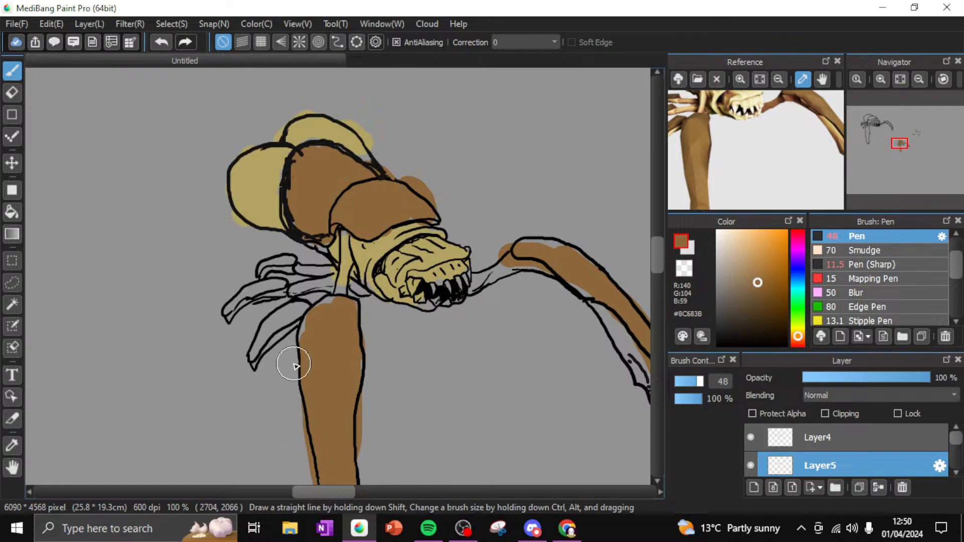
pyautogui.moveTo(662, 254); pyautogui.dragTo(659, 237)
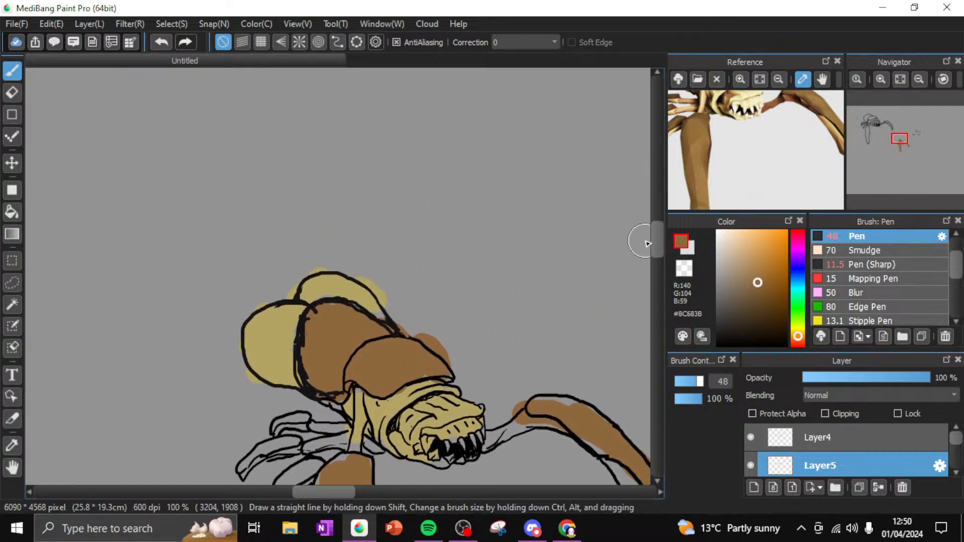
pyautogui.click(883, 76)
pyautogui.click(883, 77)
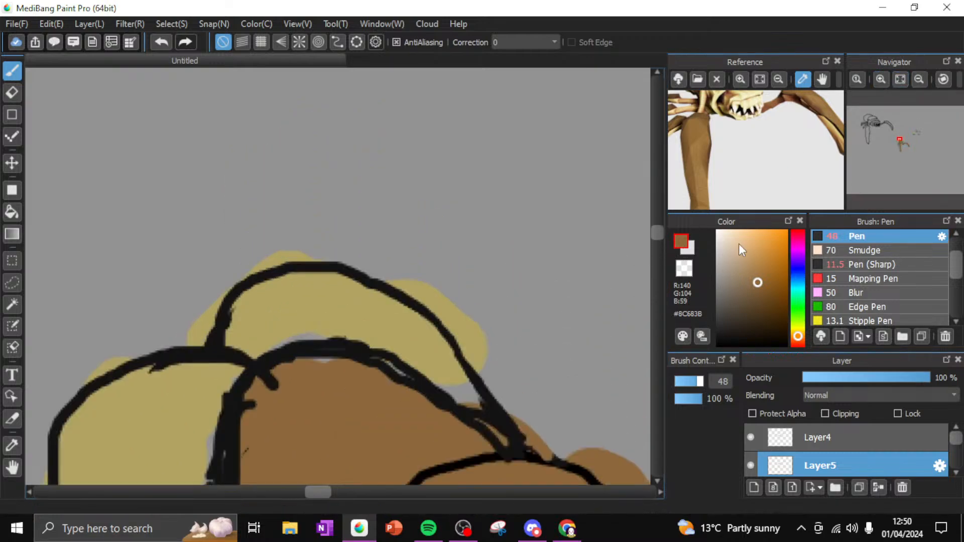
pyautogui.moveTo(322, 492); pyautogui.dragTo(314, 488)
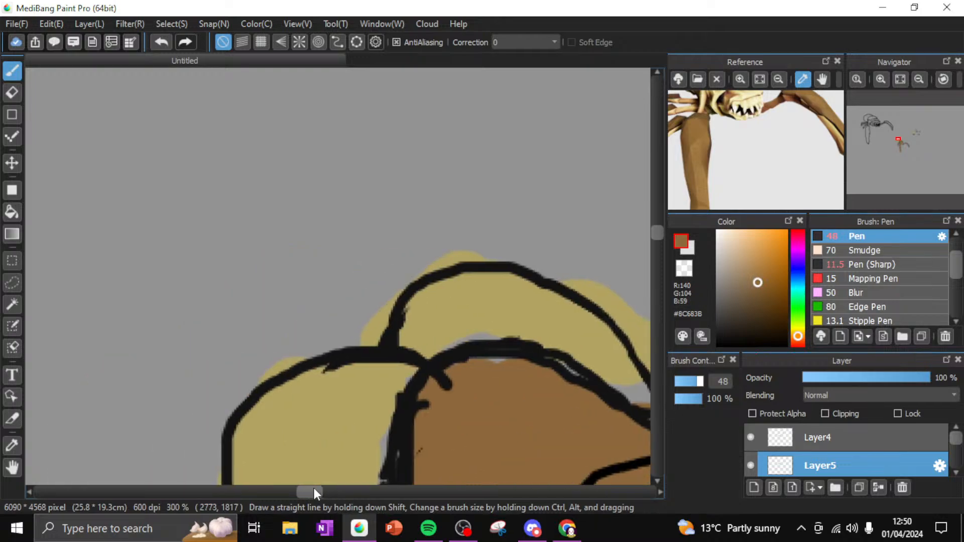
pyautogui.moveTo(653, 243)
pyautogui.mouseDown()
pyautogui.moveTo(659, 261)
pyautogui.moveTo(660, 245)
pyautogui.mouseUp()
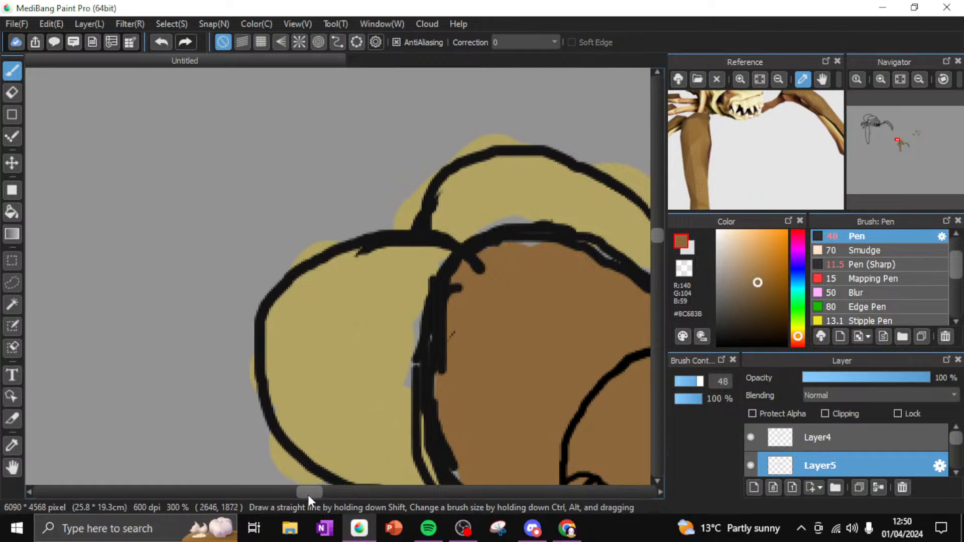
pyautogui.moveTo(309, 496); pyautogui.dragTo(313, 492)
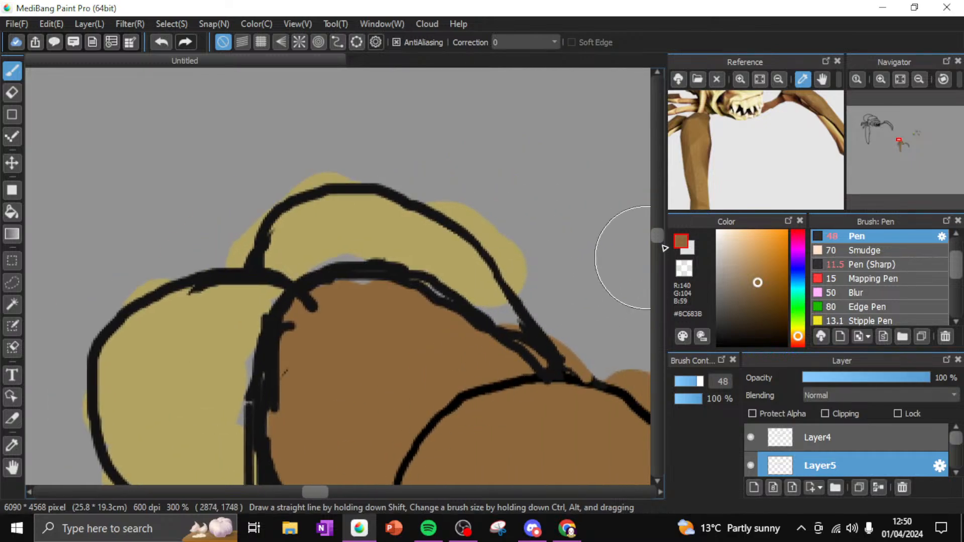
pyautogui.moveTo(657, 235); pyautogui.dragTo(631, 237)
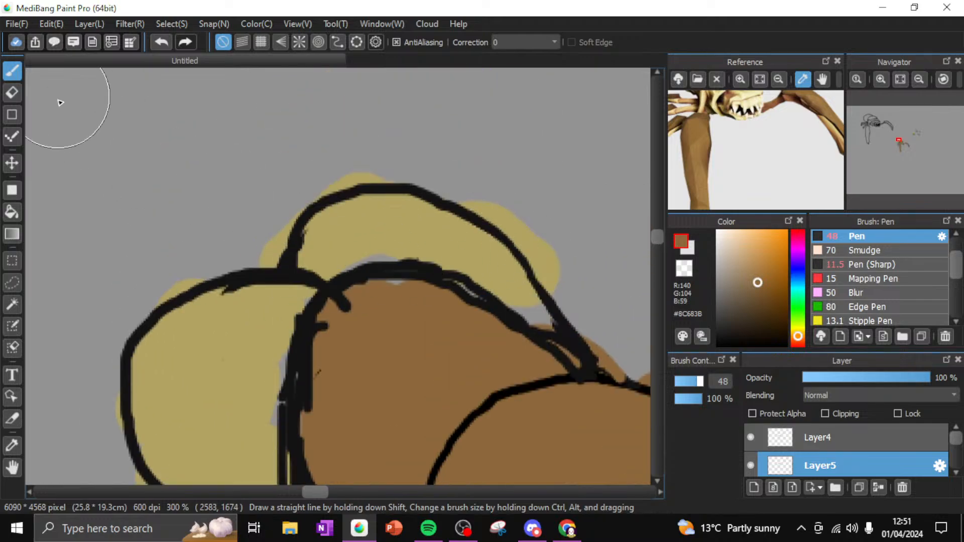
pyautogui.click(12, 93)
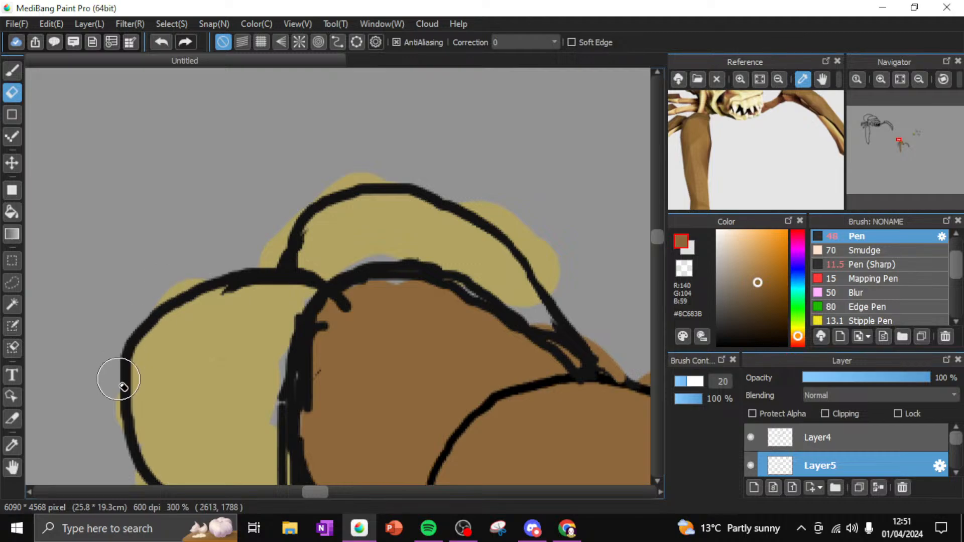
pyautogui.moveTo(124, 363); pyautogui.dragTo(128, 379)
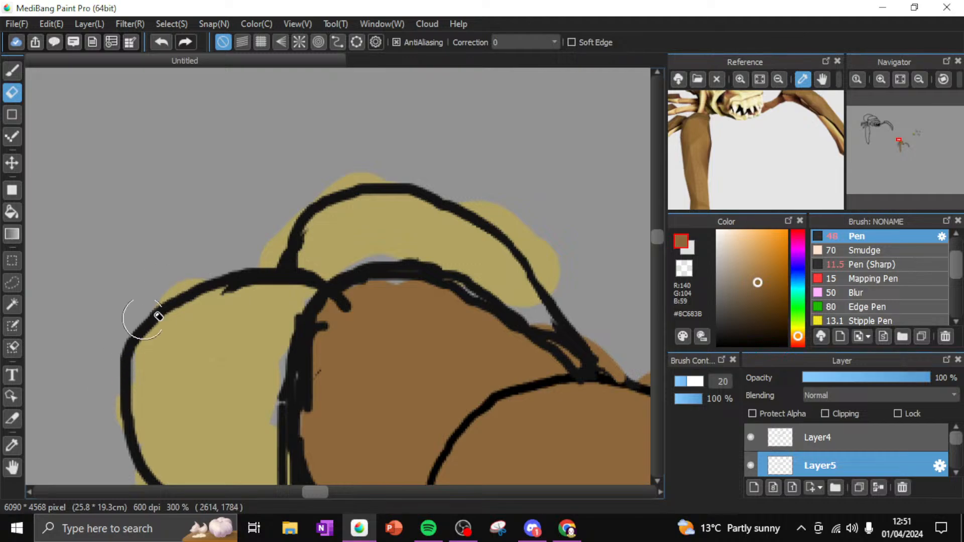
# Switch to Discord, enlarge the Deep Rock Galactic Loot Bug image in the open conversation, and close the preview
pyautogui.click(532, 528)
pyautogui.click(566, 372)
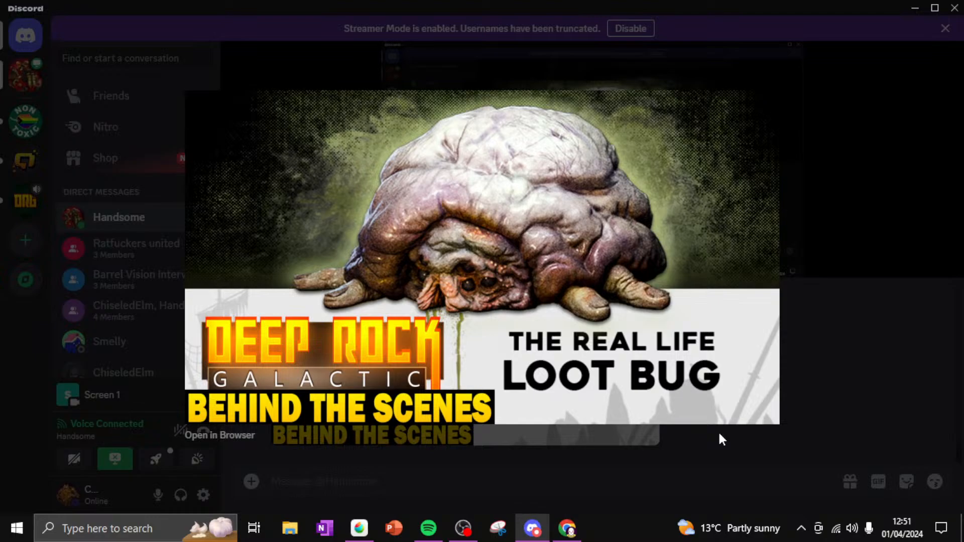
pyautogui.click(704, 428)
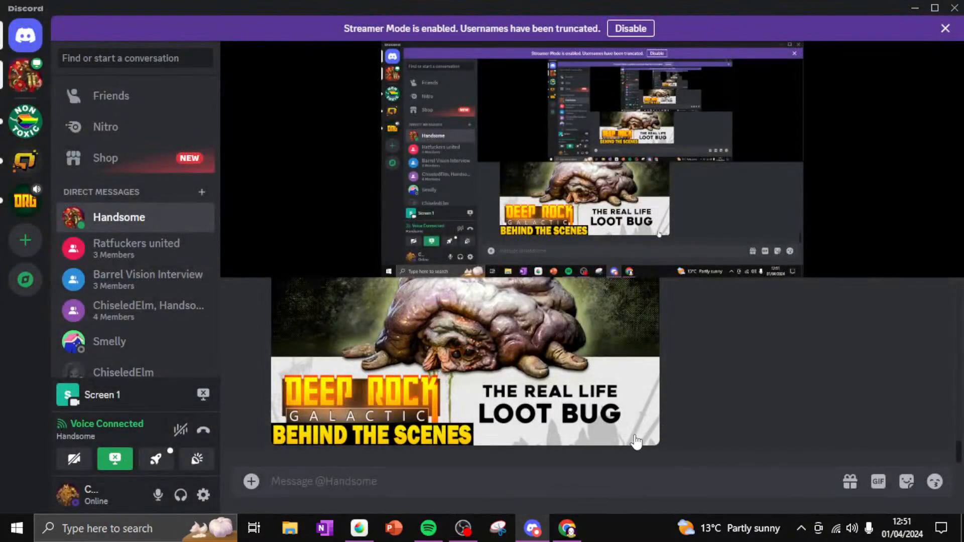
# Switch back to MediBang Paint Pro and erase a wider patch of tan inside the lower abdomen lobe's outer edge
pyautogui.click(359, 527)
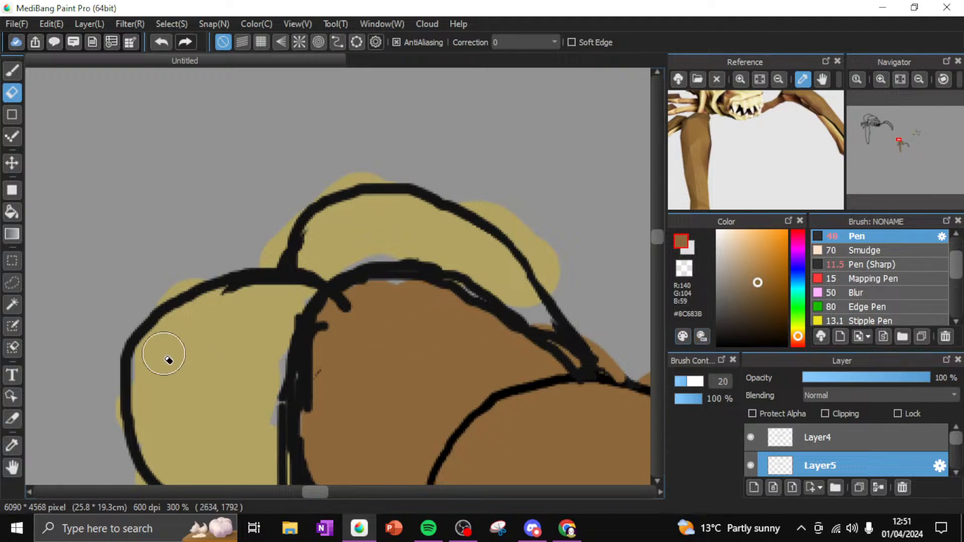
pyautogui.moveTo(137, 354)
pyautogui.mouseDown()
pyautogui.moveTo(136, 379)
pyautogui.moveTo(169, 334)
pyautogui.moveTo(120, 404)
pyautogui.moveTo(181, 301)
pyautogui.moveTo(193, 314)
pyautogui.moveTo(164, 373)
pyautogui.mouseUp()
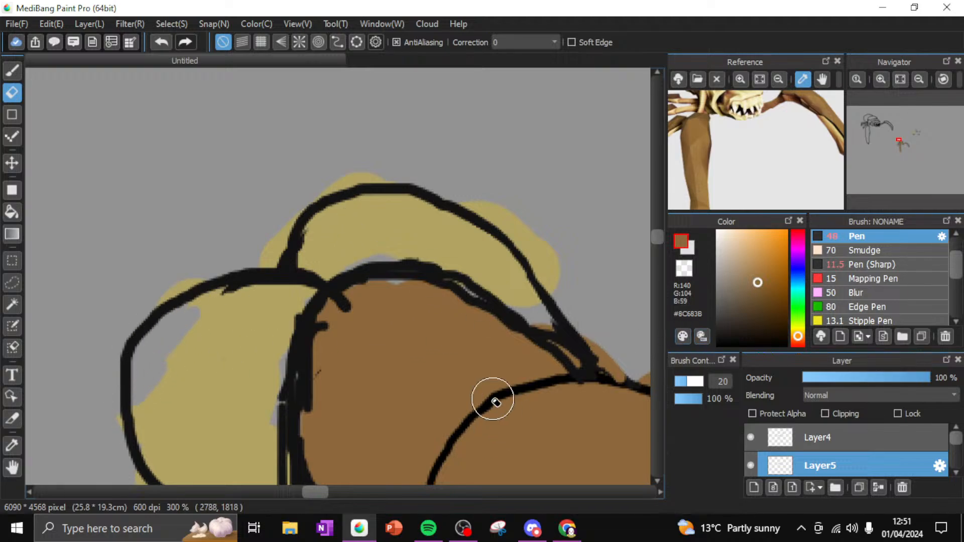
# Switch to Discord, enlarge the photo of a fleshy creature beside a dark-clothed figure in the conversation, and close the preview
pyautogui.click(532, 529)
pyautogui.click(537, 408)
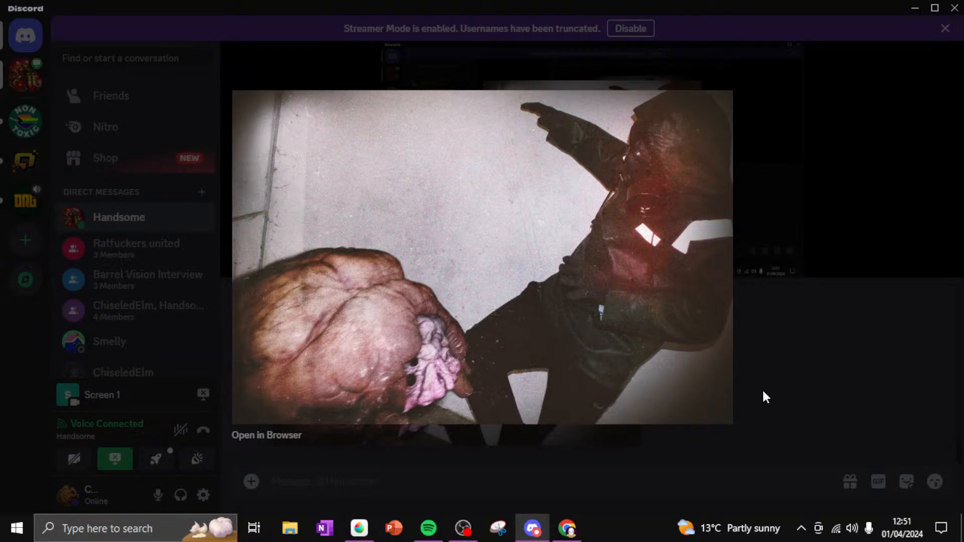
pyautogui.click(793, 384)
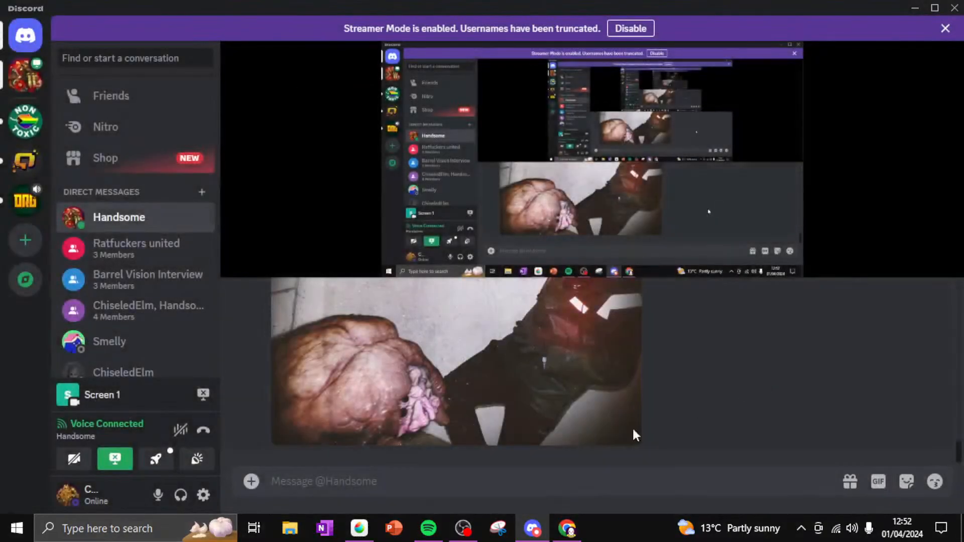
# Switch back to MediBang Paint Pro, erase tan inside the upper abdomen lobe's top edge on Layer5, and erase outline sections from both lobes on Layer4
pyautogui.click(369, 527)
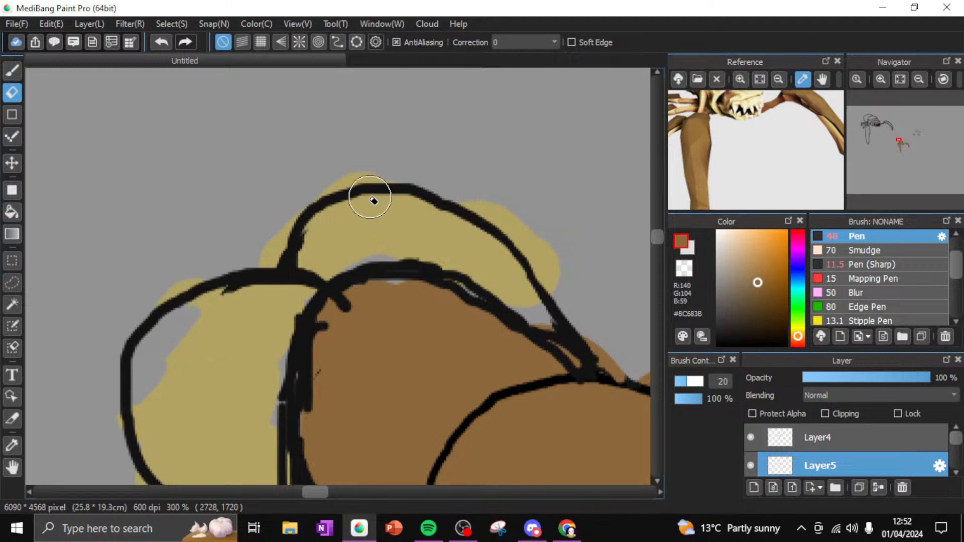
pyautogui.moveTo(374, 201)
pyautogui.mouseDown()
pyautogui.moveTo(356, 206)
pyautogui.moveTo(441, 208)
pyautogui.moveTo(405, 206)
pyautogui.moveTo(359, 185)
pyautogui.mouseUp()
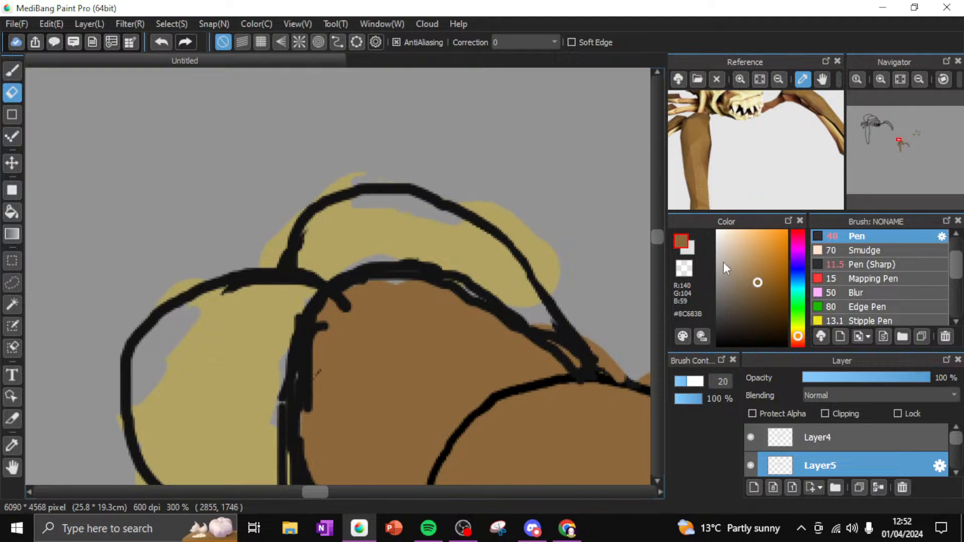
pyautogui.click(828, 430)
pyautogui.moveTo(387, 189)
pyautogui.mouseDown()
pyautogui.moveTo(409, 194)
pyautogui.moveTo(362, 194)
pyautogui.moveTo(424, 194)
pyautogui.moveTo(459, 206)
pyautogui.mouseUp()
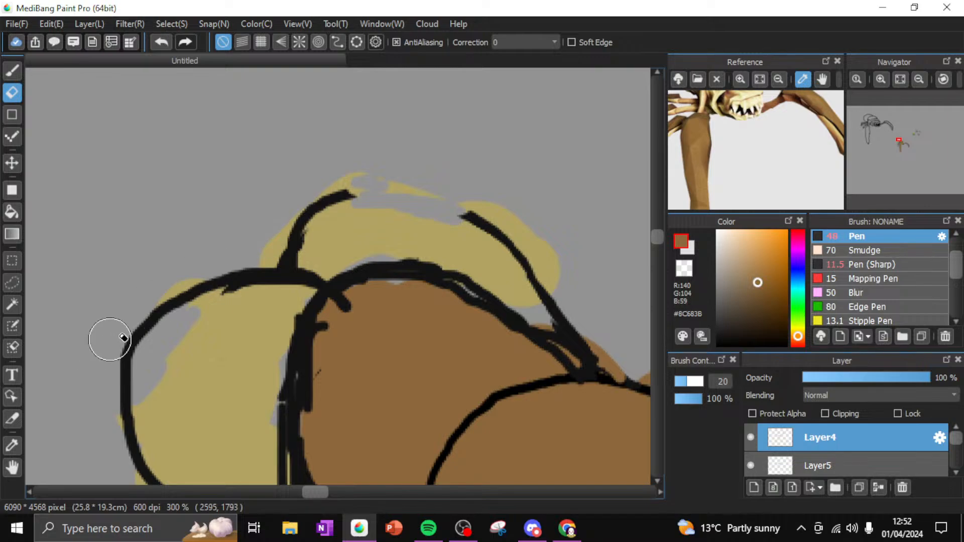
pyautogui.moveTo(170, 302)
pyautogui.mouseDown()
pyautogui.moveTo(146, 319)
pyautogui.moveTo(183, 291)
pyautogui.moveTo(125, 355)
pyautogui.moveTo(129, 396)
pyautogui.moveTo(124, 351)
pyautogui.mouseUp()
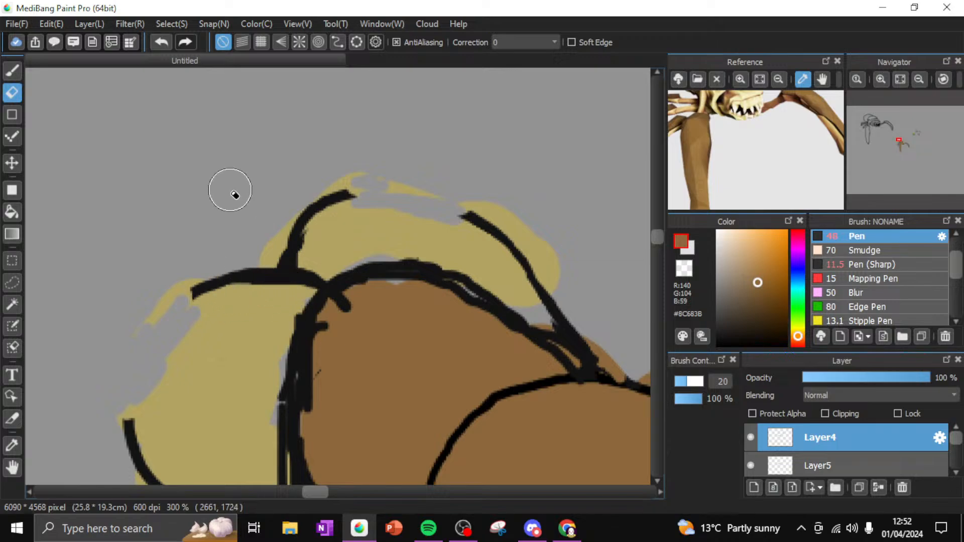
# Outline an oval spot at each abdomen lobe's erased outer edge on Layer4 in black #000000 with Pen (Sharp) at size 11.5
pyautogui.press('b')
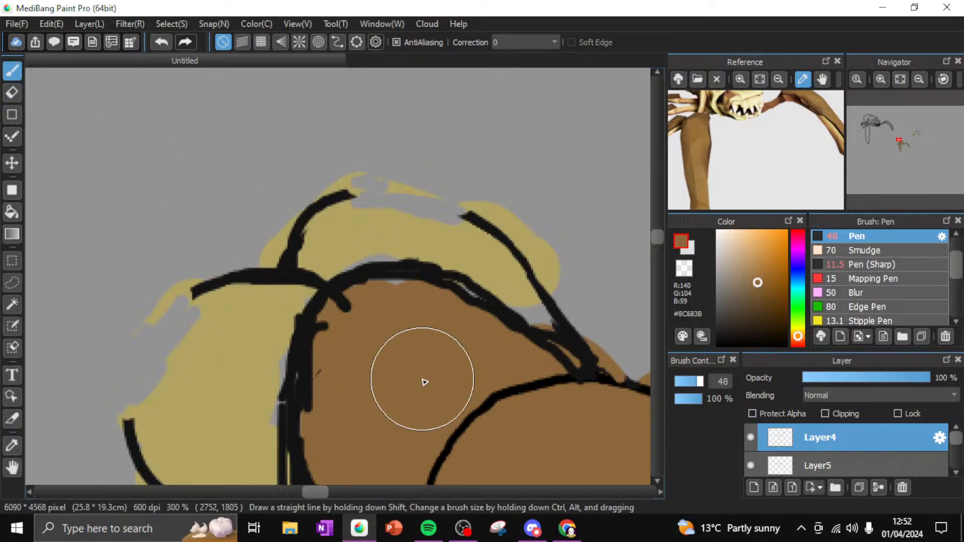
pyautogui.moveTo(722, 336); pyautogui.dragTo(718, 345)
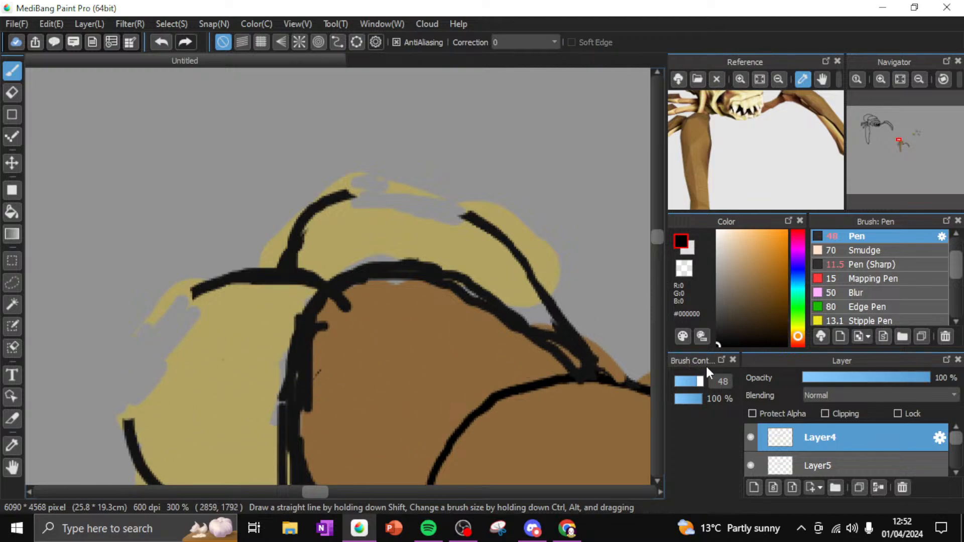
pyautogui.moveTo(699, 382); pyautogui.dragTo(678, 390)
pyautogui.moveTo(125, 415); pyautogui.dragTo(130, 421)
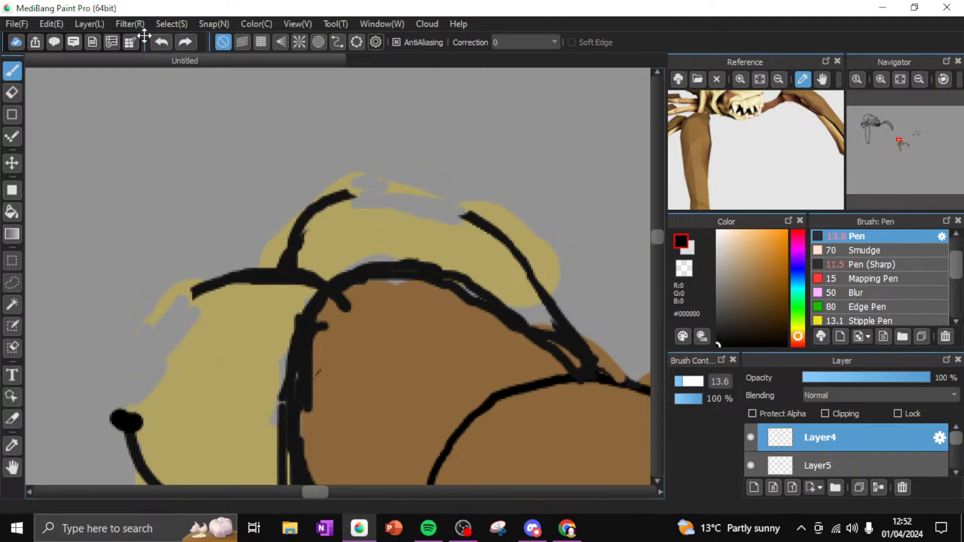
pyautogui.click(833, 264)
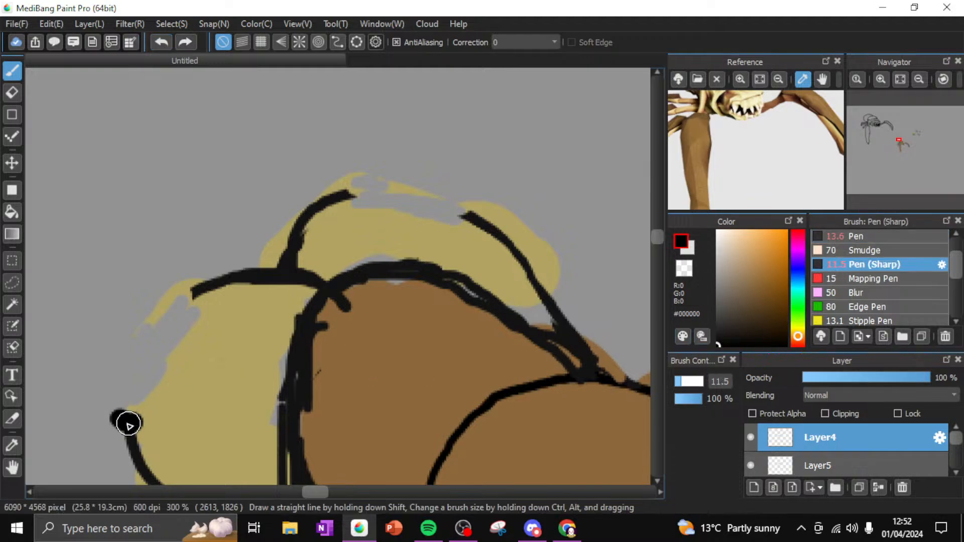
pyautogui.click(161, 42)
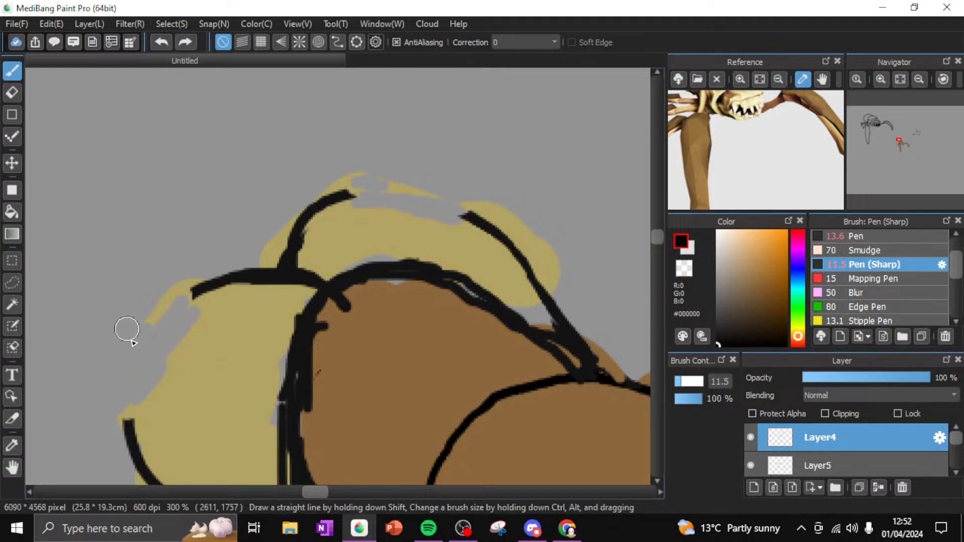
pyautogui.moveTo(128, 419)
pyautogui.mouseDown()
pyautogui.moveTo(160, 408)
pyautogui.moveTo(148, 415)
pyautogui.moveTo(201, 322)
pyautogui.moveTo(191, 286)
pyautogui.moveTo(159, 304)
pyautogui.moveTo(142, 334)
pyautogui.moveTo(125, 372)
pyautogui.moveTo(130, 417)
pyautogui.moveTo(123, 360)
pyautogui.moveTo(155, 308)
pyautogui.moveTo(179, 288)
pyautogui.moveTo(201, 292)
pyautogui.moveTo(176, 288)
pyautogui.moveTo(133, 330)
pyautogui.moveTo(113, 386)
pyautogui.moveTo(117, 420)
pyautogui.mouseUp()
pyautogui.moveTo(351, 188)
pyautogui.mouseDown()
pyautogui.moveTo(371, 206)
pyautogui.moveTo(357, 206)
pyautogui.moveTo(422, 221)
pyautogui.moveTo(410, 213)
pyautogui.moveTo(439, 233)
pyautogui.moveTo(466, 213)
pyautogui.mouseUp()
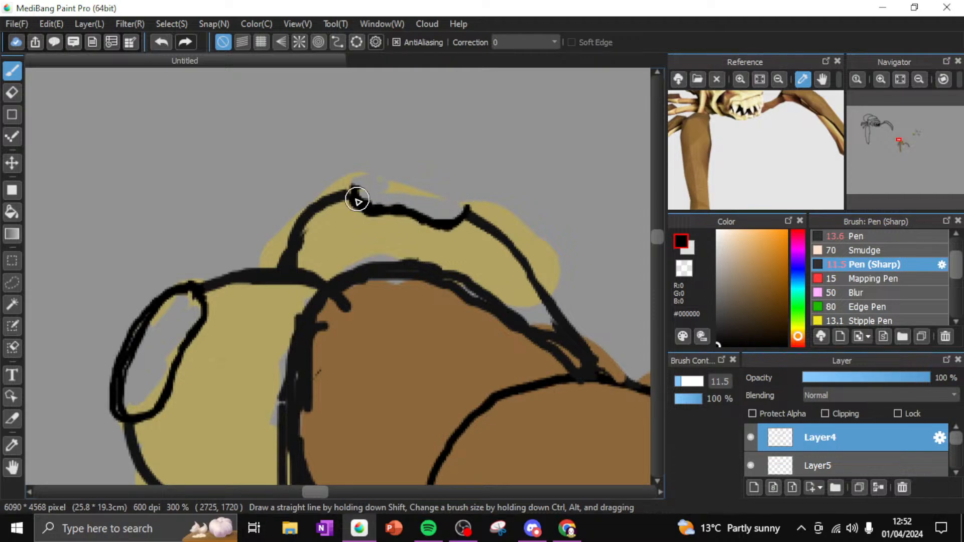
pyautogui.moveTo(357, 198)
pyautogui.mouseDown()
pyautogui.moveTo(419, 175)
pyautogui.moveTo(461, 197)
pyautogui.moveTo(467, 214)
pyautogui.moveTo(361, 188)
pyautogui.mouseUp()
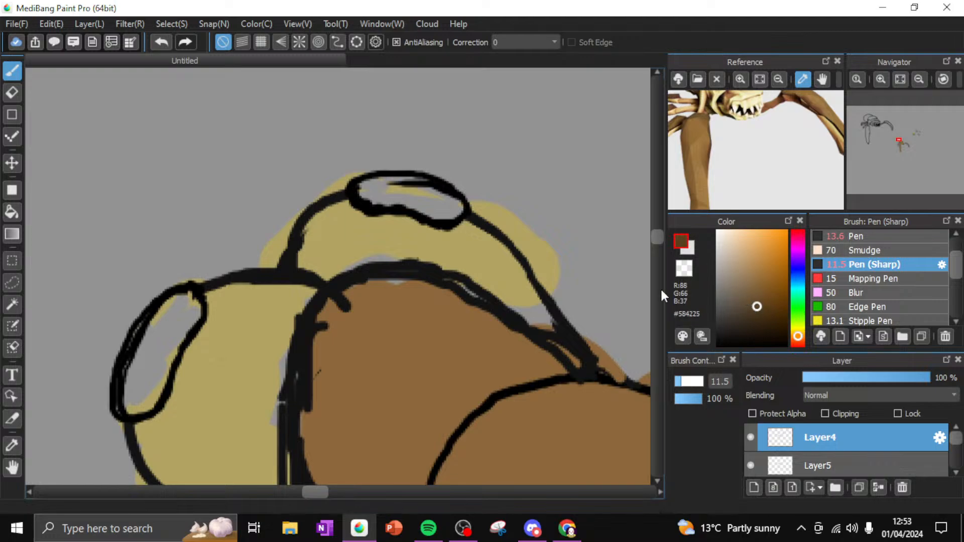
# Sample the abdomen's brown #8C683B and fill both outlined oval spots on Layer5 with the Pen at size 29
pyautogui.keyDown('alt'); pyautogui.click(384, 363); pyautogui.keyUp('alt')
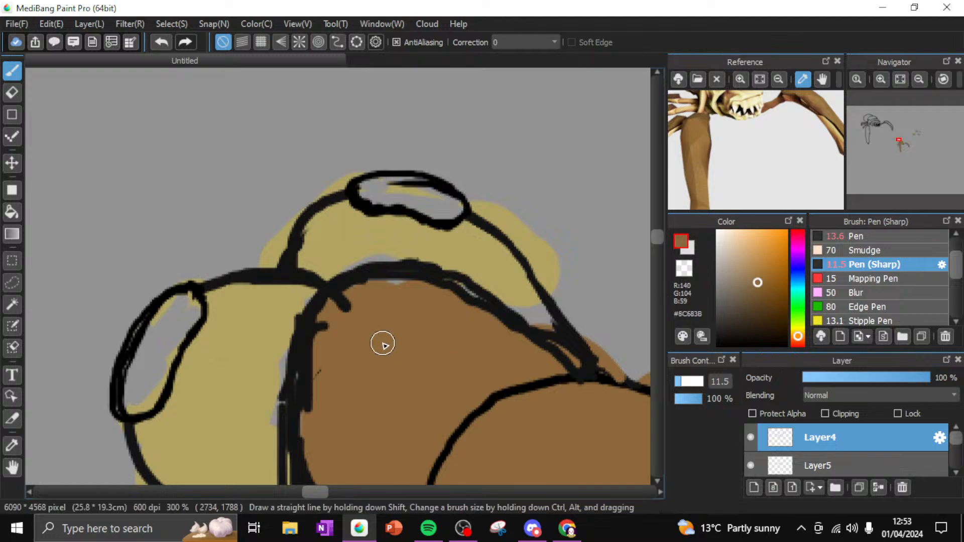
pyautogui.moveTo(142, 400); pyautogui.dragTo(165, 370)
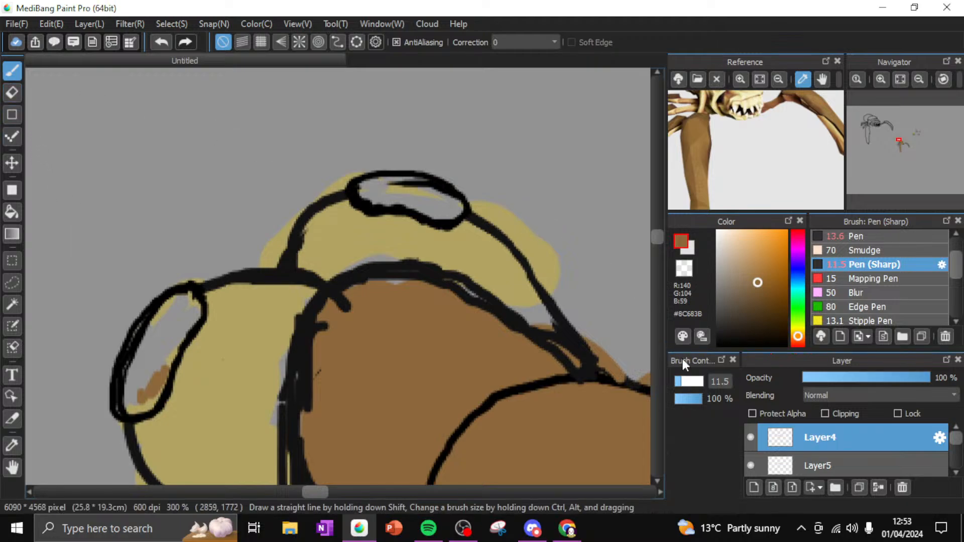
pyautogui.click(848, 238)
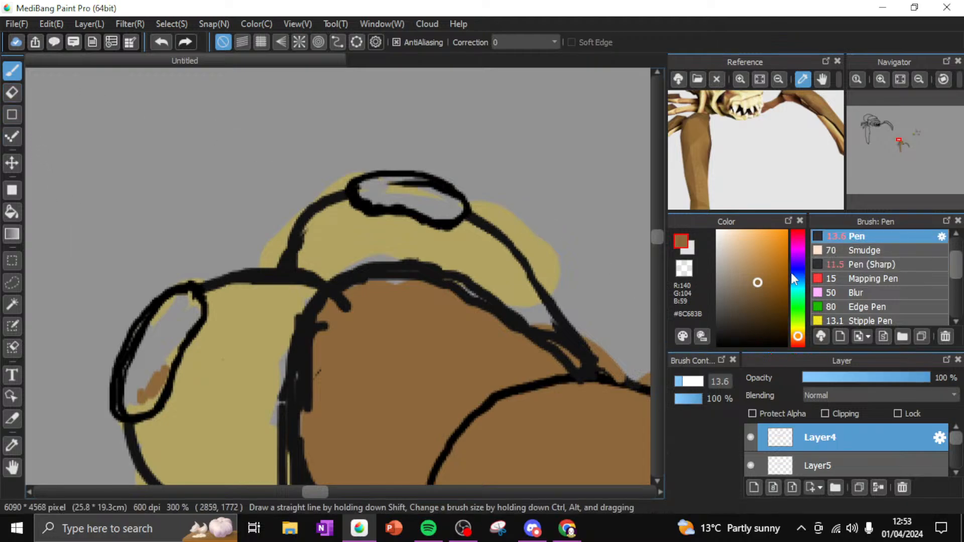
pyautogui.click(693, 383)
pyautogui.moveTo(150, 369); pyautogui.dragTo(155, 363)
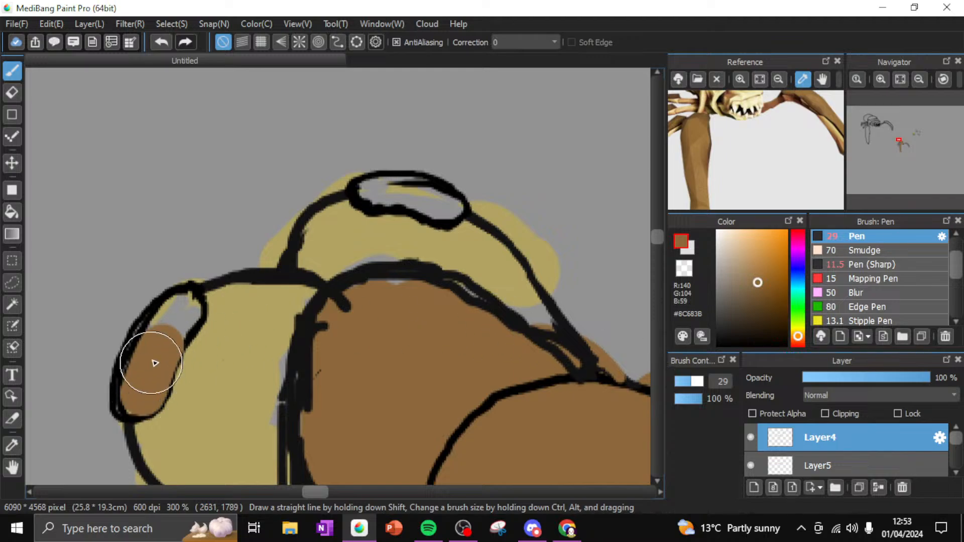
pyautogui.click(157, 42)
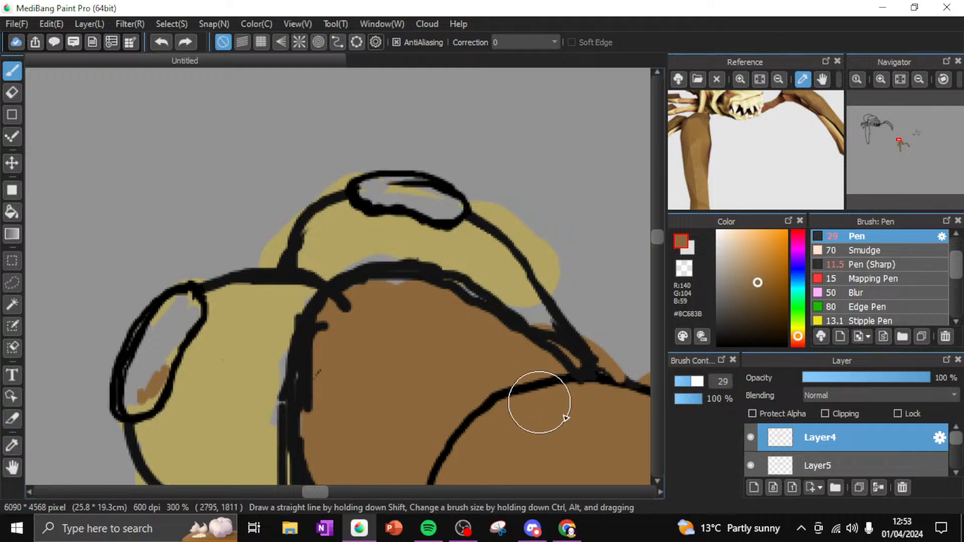
pyautogui.click(160, 42)
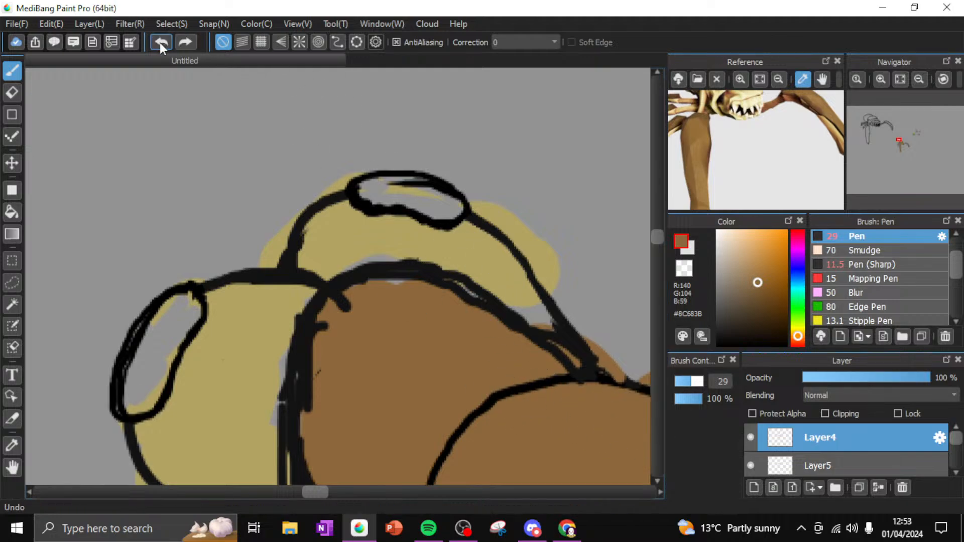
pyautogui.click(824, 466)
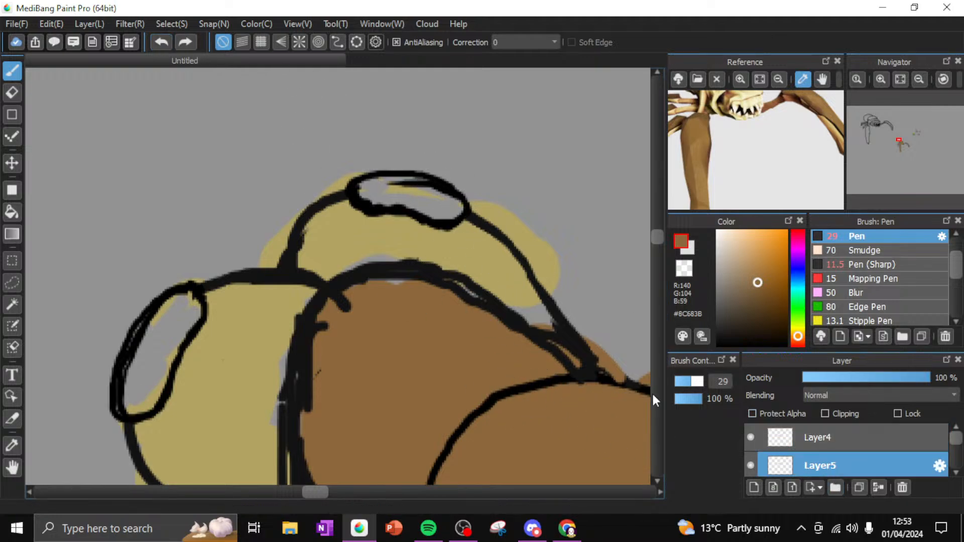
pyautogui.moveTo(142, 394)
pyautogui.mouseDown()
pyautogui.moveTo(146, 366)
pyautogui.moveTo(134, 396)
pyautogui.moveTo(193, 301)
pyautogui.mouseUp()
pyautogui.moveTo(374, 219)
pyautogui.mouseDown()
pyautogui.moveTo(397, 193)
pyautogui.moveTo(437, 197)
pyautogui.mouseUp()
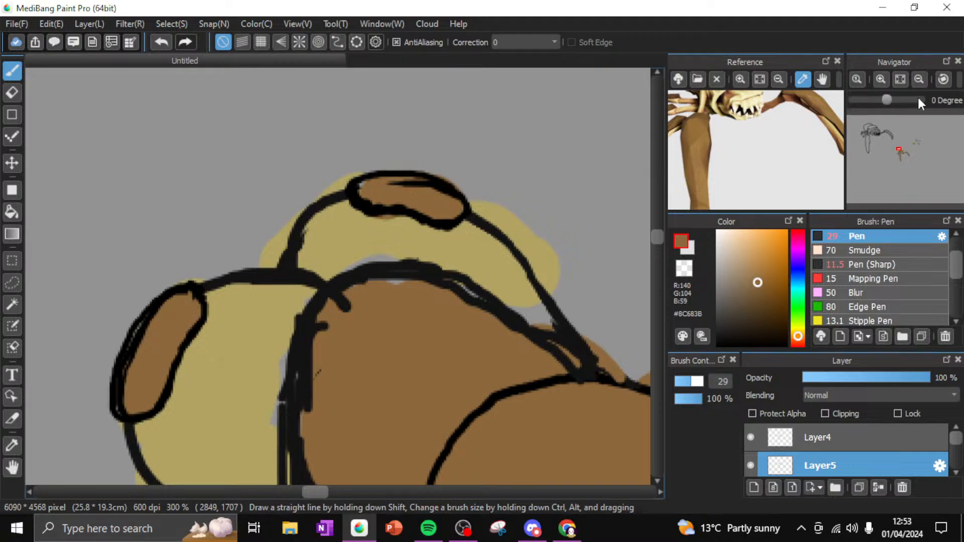
# Sample pale cream #F5EFC2 from the reference head and paint it over the creature's neck on Layer5
pyautogui.click(919, 78)
pyautogui.click(919, 79)
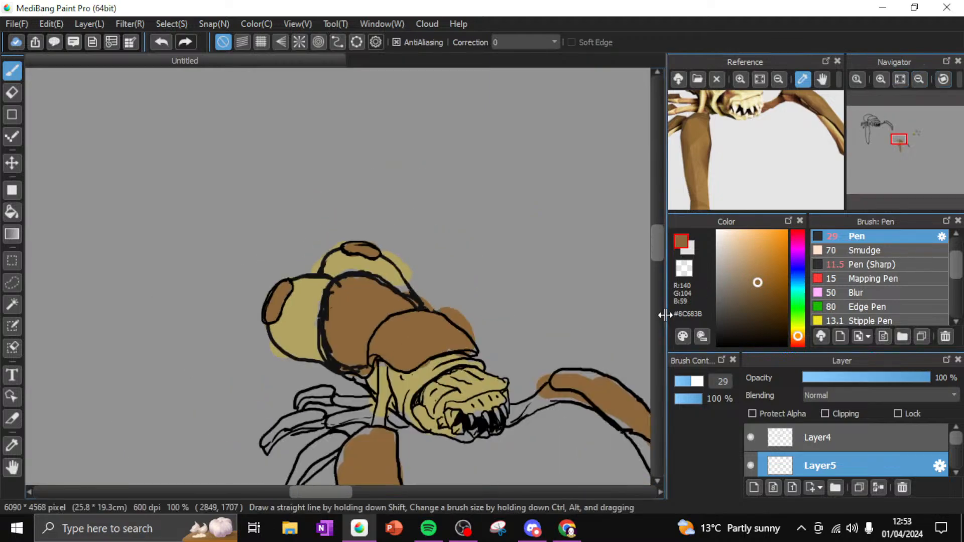
pyautogui.moveTo(657, 241); pyautogui.dragTo(659, 251)
pyautogui.moveTo(330, 498); pyautogui.dragTo(339, 490)
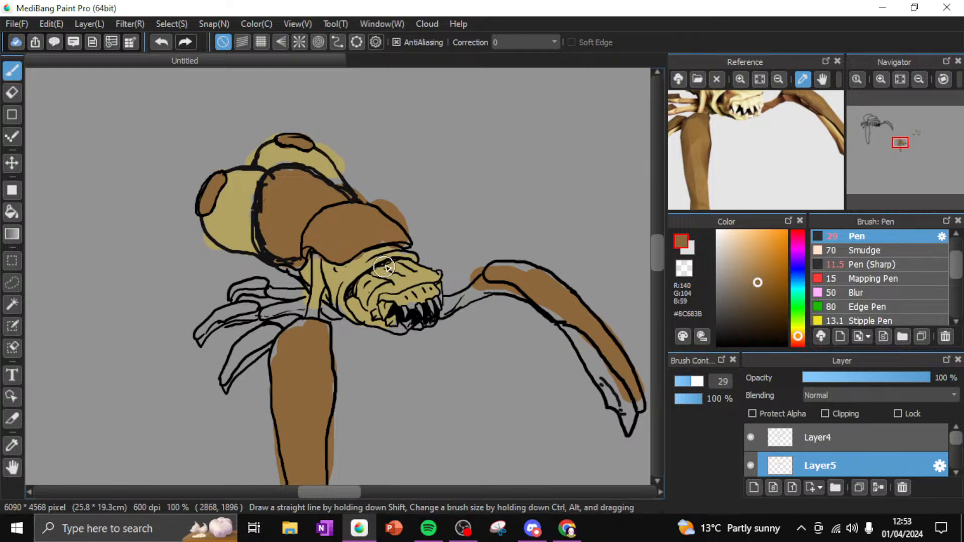
pyautogui.click(745, 95)
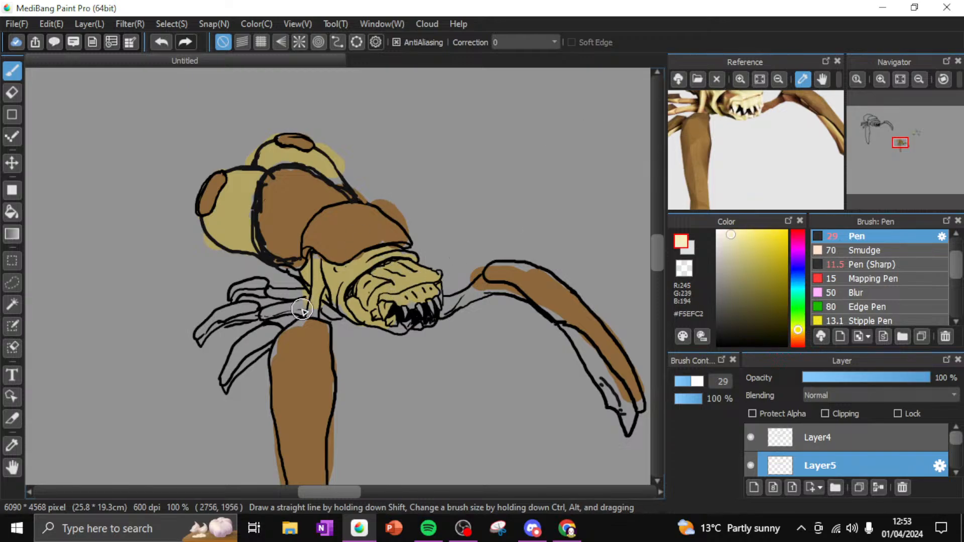
pyautogui.moveTo(316, 271); pyautogui.dragTo(316, 274)
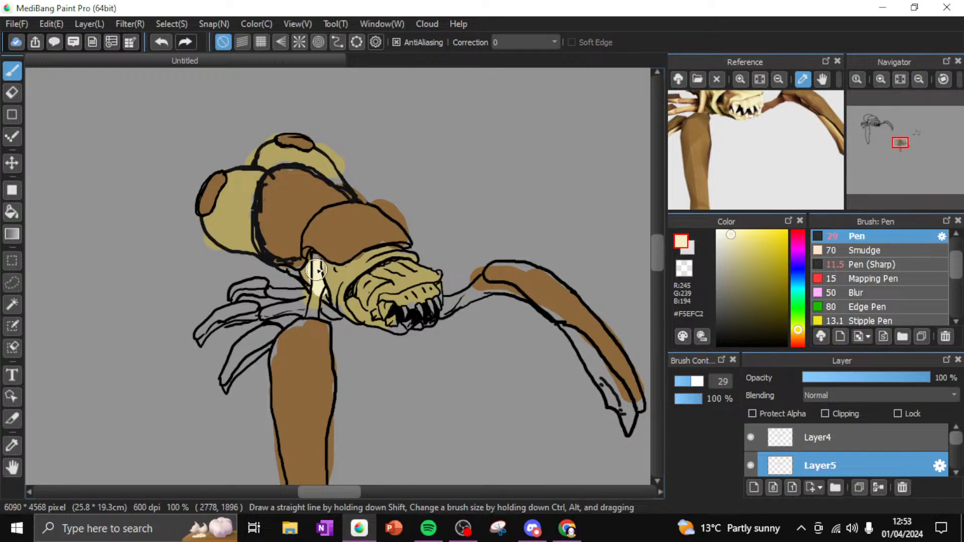
# Try reference tones on the creature's head, repainting it in #ECE6AD and adding lighter #F3EEC7 touches to the face
pyautogui.click(713, 94)
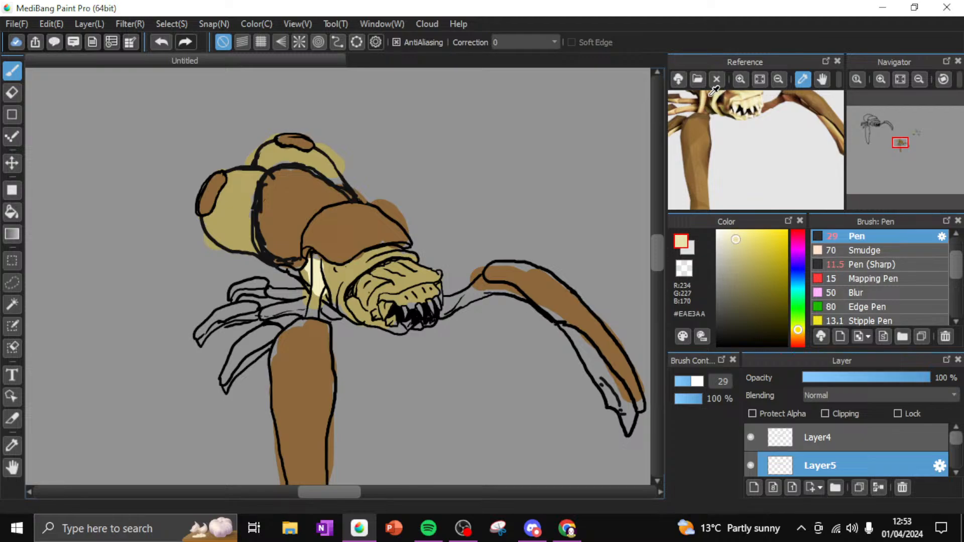
pyautogui.click(734, 91)
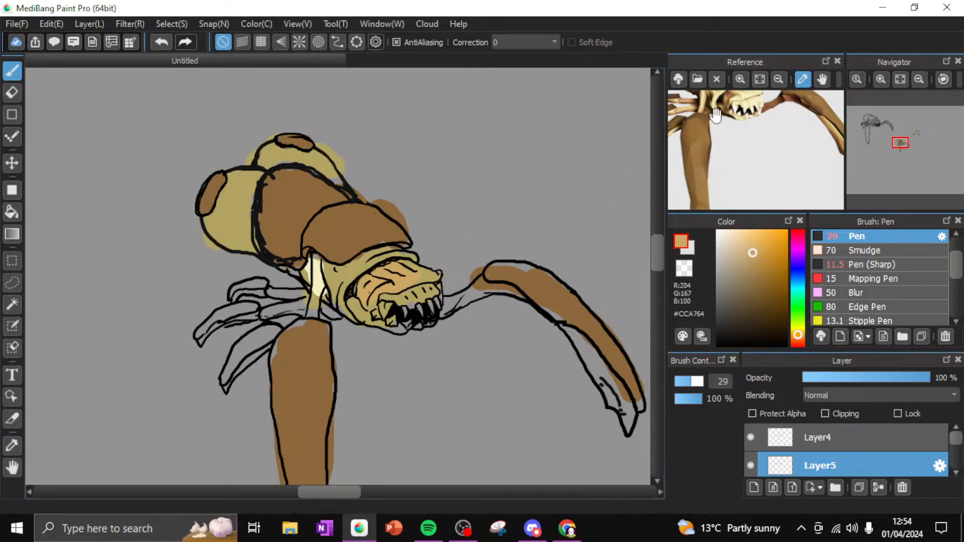
pyautogui.click(723, 92)
pyautogui.moveTo(361, 305)
pyautogui.mouseDown()
pyautogui.moveTo(423, 282)
pyautogui.moveTo(400, 294)
pyautogui.moveTo(430, 289)
pyautogui.moveTo(380, 303)
pyautogui.moveTo(390, 322)
pyautogui.moveTo(363, 311)
pyautogui.moveTo(354, 285)
pyautogui.moveTo(341, 283)
pyautogui.moveTo(354, 293)
pyautogui.moveTo(343, 292)
pyautogui.moveTo(348, 302)
pyautogui.moveTo(369, 317)
pyautogui.moveTo(328, 271)
pyautogui.moveTo(395, 256)
pyautogui.moveTo(432, 279)
pyautogui.mouseUp()
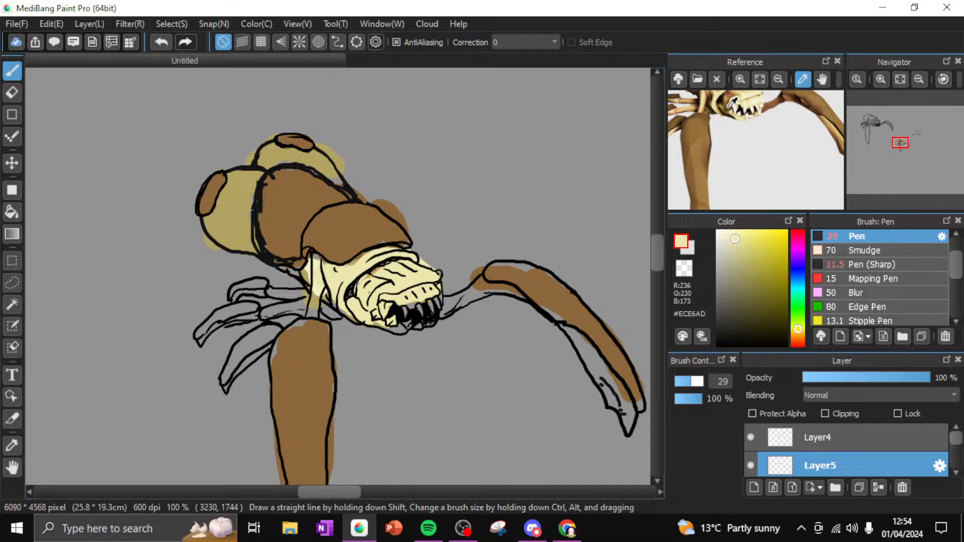
pyautogui.click(742, 93)
pyautogui.click(749, 88)
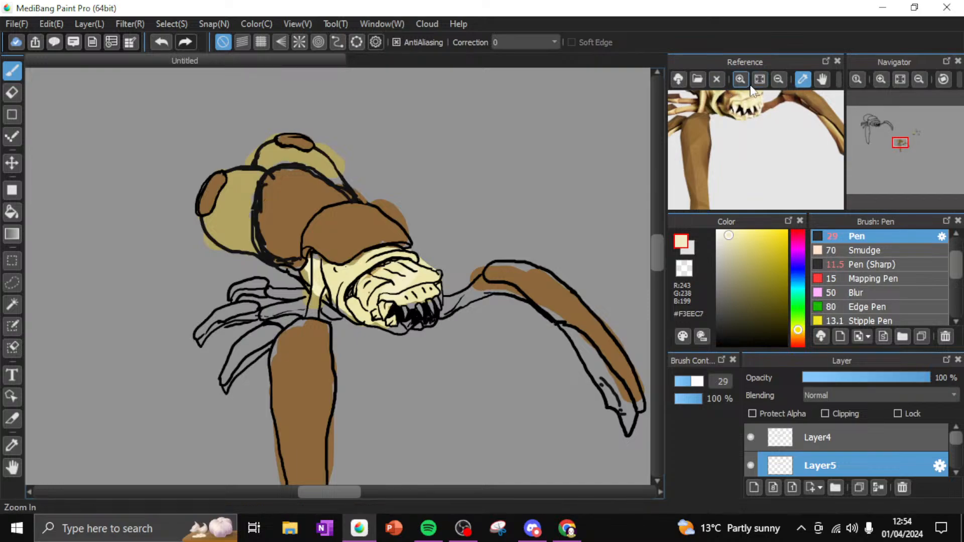
# Bring the whole head into view in the reference, sample #D7CA8B from it, and repaint the creature's head and neck
pyautogui.click(822, 79)
pyautogui.moveTo(783, 129); pyautogui.dragTo(807, 163)
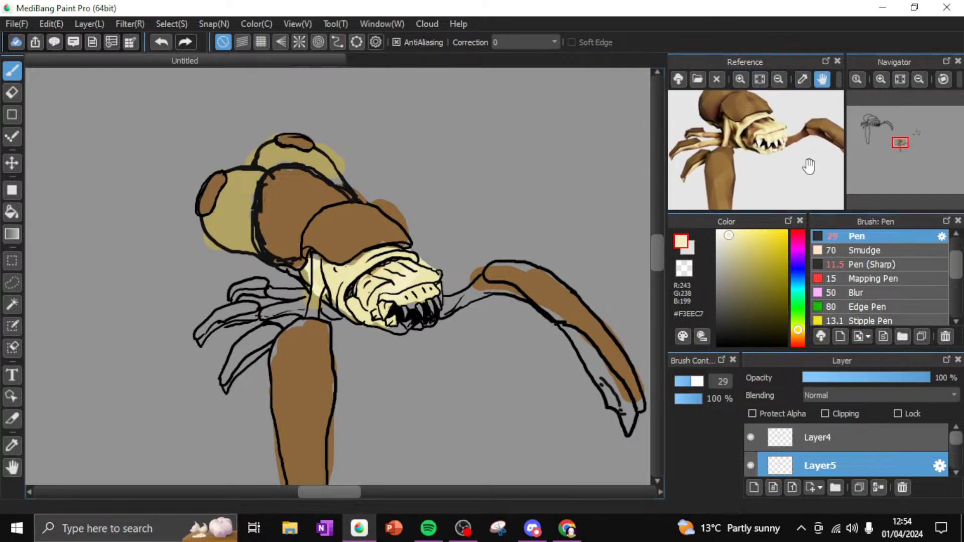
pyautogui.click(772, 122)
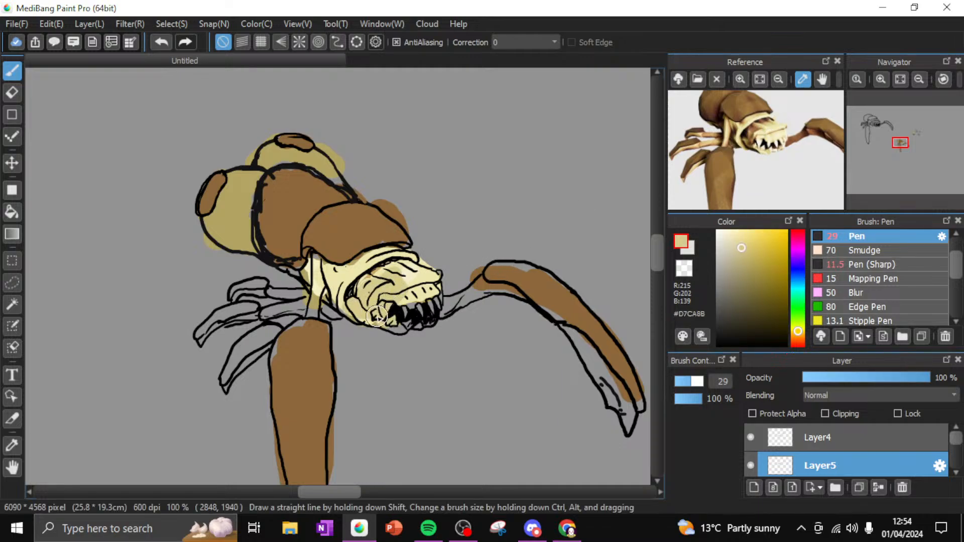
pyautogui.moveTo(377, 316)
pyautogui.mouseDown()
pyautogui.moveTo(434, 284)
pyautogui.moveTo(405, 261)
pyautogui.moveTo(388, 264)
pyautogui.moveTo(409, 259)
pyautogui.moveTo(367, 264)
pyautogui.moveTo(389, 257)
pyautogui.moveTo(327, 289)
pyautogui.moveTo(310, 274)
pyautogui.moveTo(318, 261)
pyautogui.moveTo(333, 280)
pyautogui.mouseUp()
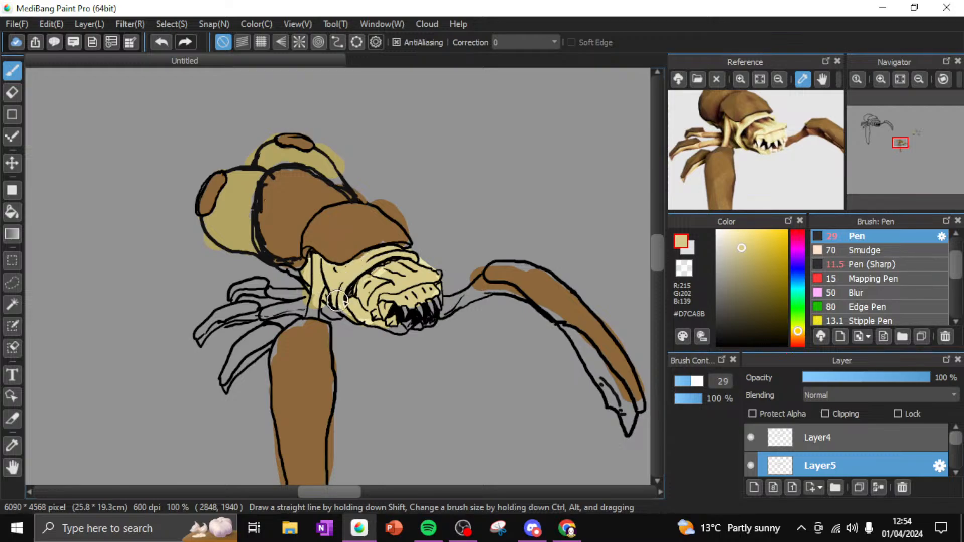
pyautogui.moveTo(328, 308)
pyautogui.mouseDown()
pyautogui.moveTo(394, 313)
pyautogui.moveTo(405, 325)
pyautogui.moveTo(431, 287)
pyautogui.mouseUp()
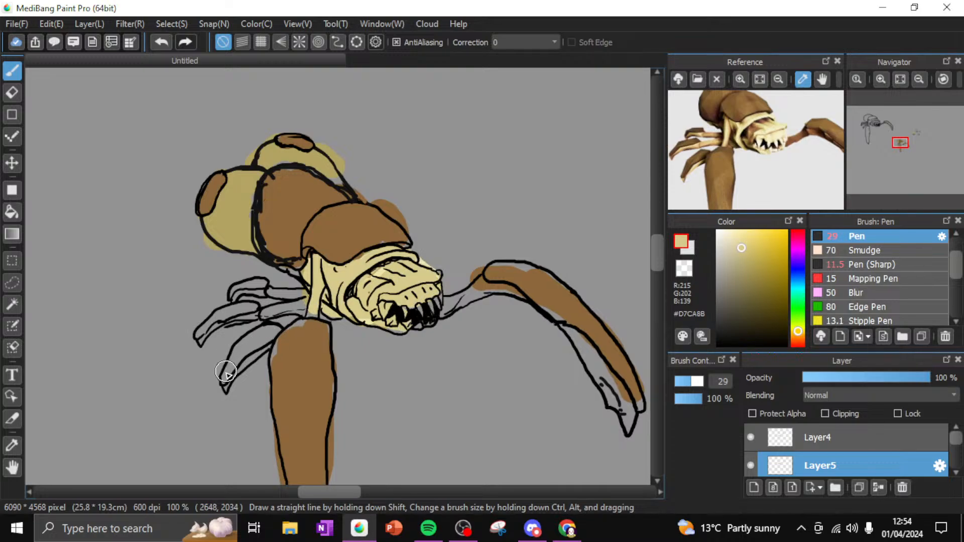
# Paint the small thin limbs beneath the abdomen with #D7CA8B on Layer5 and undo the last strokes
pyautogui.moveTo(224, 388)
pyautogui.mouseDown()
pyautogui.moveTo(290, 319)
pyautogui.moveTo(276, 311)
pyautogui.moveTo(198, 346)
pyautogui.mouseUp()
pyautogui.moveTo(274, 315); pyautogui.dragTo(307, 291)
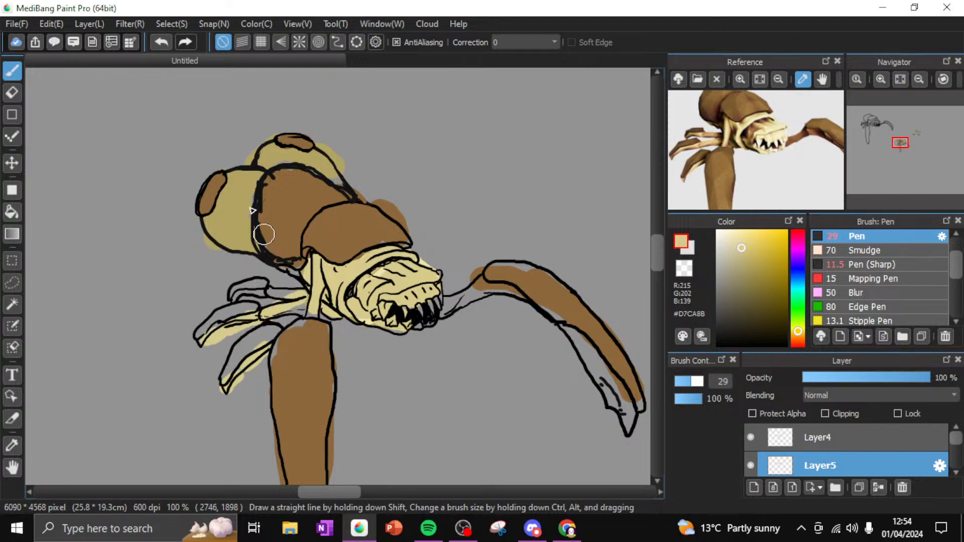
pyautogui.click(158, 41)
pyautogui.click(157, 39)
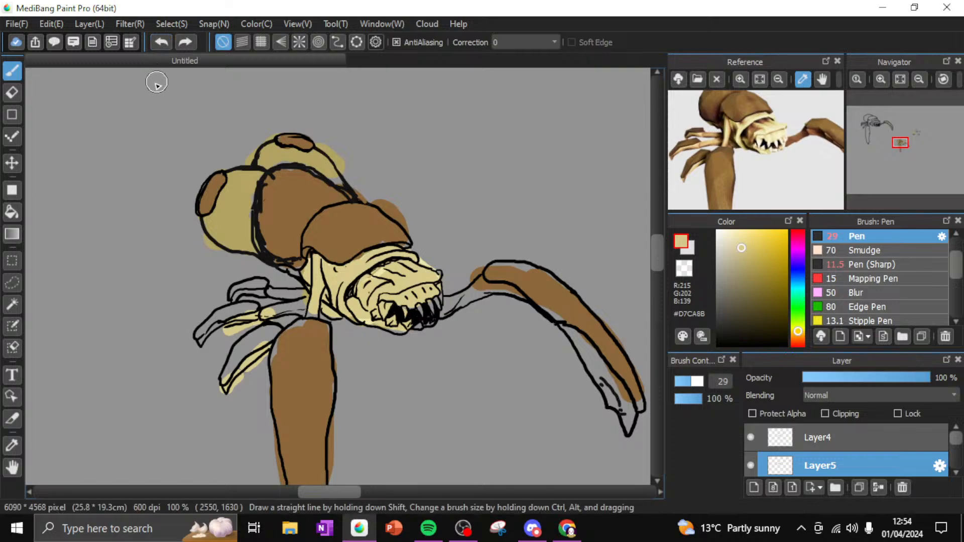
# Repaint both lobes of the creature's abdomen with #D7CA8B around the brown spots on Layer5
pyautogui.moveTo(231, 207)
pyautogui.mouseDown()
pyautogui.moveTo(235, 195)
pyautogui.moveTo(225, 219)
pyautogui.mouseUp()
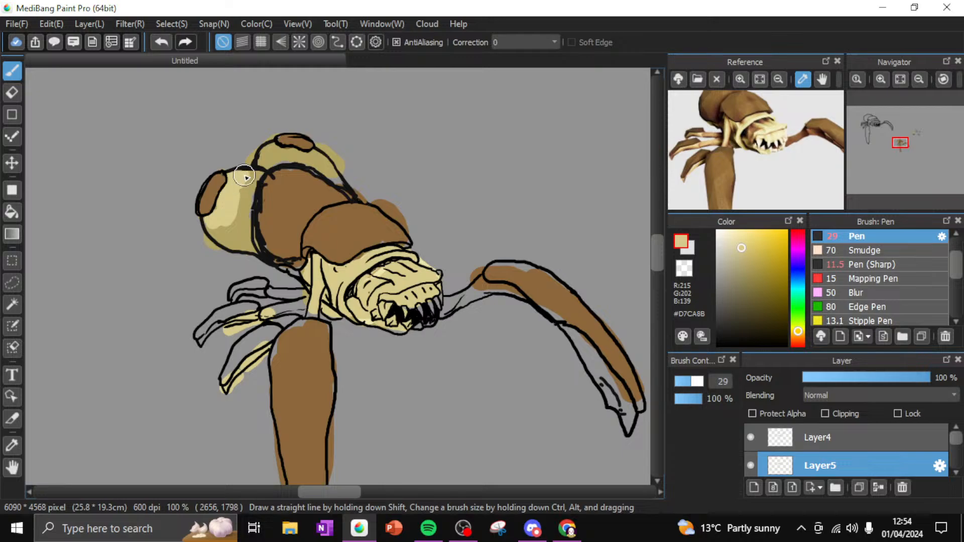
pyautogui.moveTo(246, 193)
pyautogui.mouseDown()
pyautogui.moveTo(242, 235)
pyautogui.moveTo(253, 246)
pyautogui.moveTo(220, 241)
pyautogui.mouseUp()
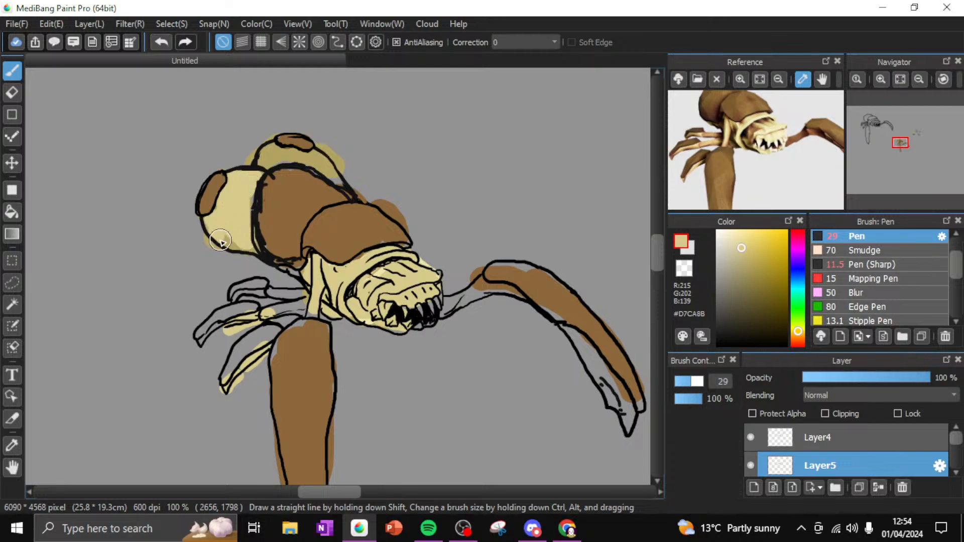
pyautogui.moveTo(257, 170)
pyautogui.mouseDown()
pyautogui.moveTo(283, 154)
pyautogui.moveTo(316, 156)
pyautogui.moveTo(339, 187)
pyautogui.mouseUp()
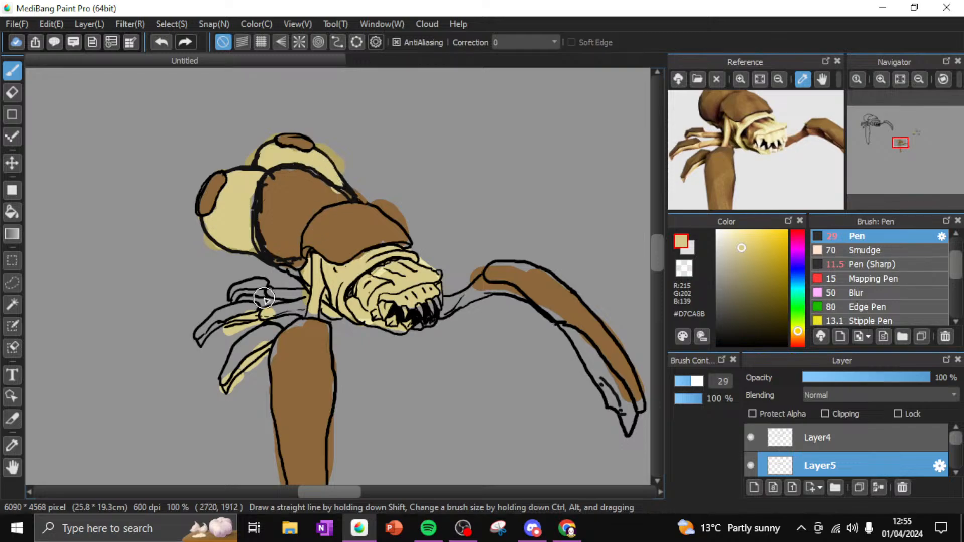
# Undo the last stroke and erase the stray tan paint around the small thin limbs beneath the abdomen
pyautogui.click(160, 42)
pyautogui.click(15, 95)
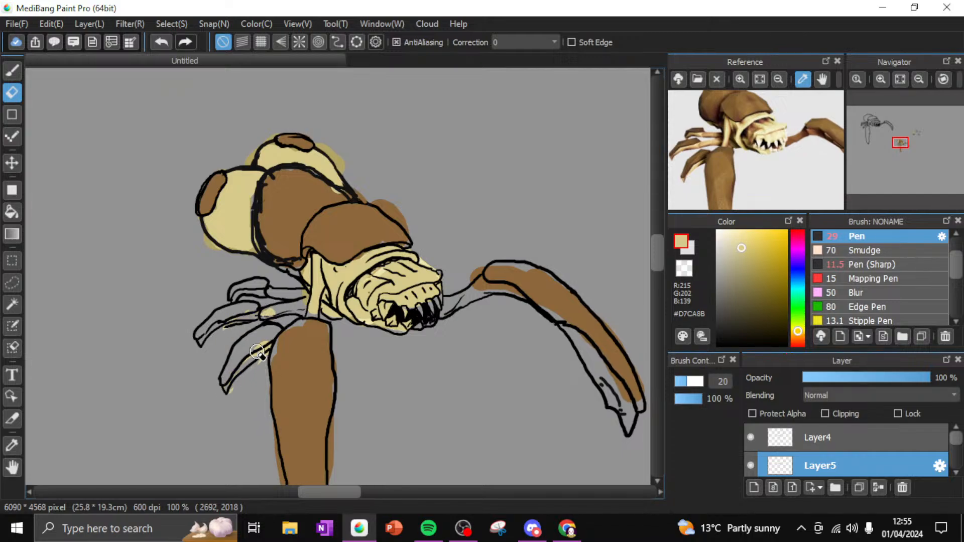
# Reduce the Pen brush to size 15 and paint the undersides and inner segments of the three small limbs with #D7CA8B
pyautogui.click(13, 71)
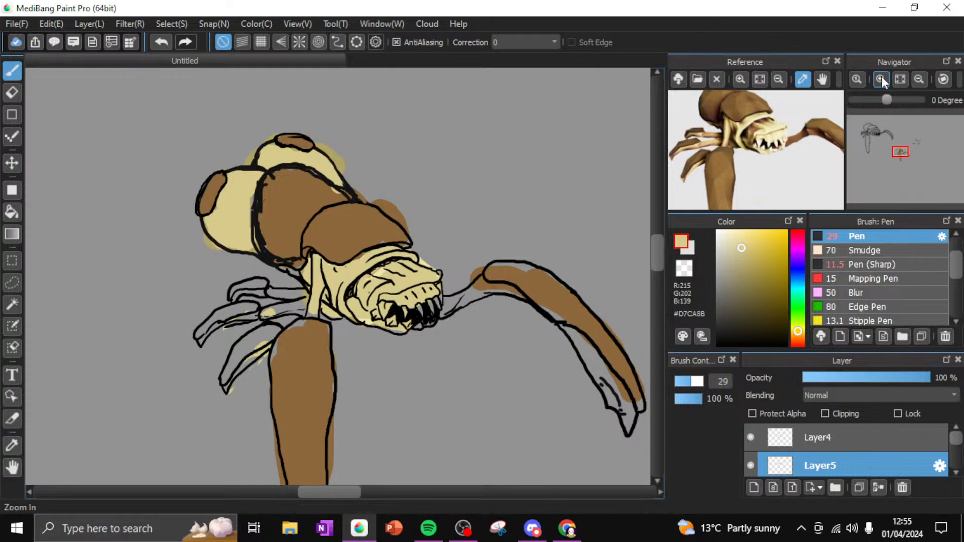
pyautogui.click(881, 79)
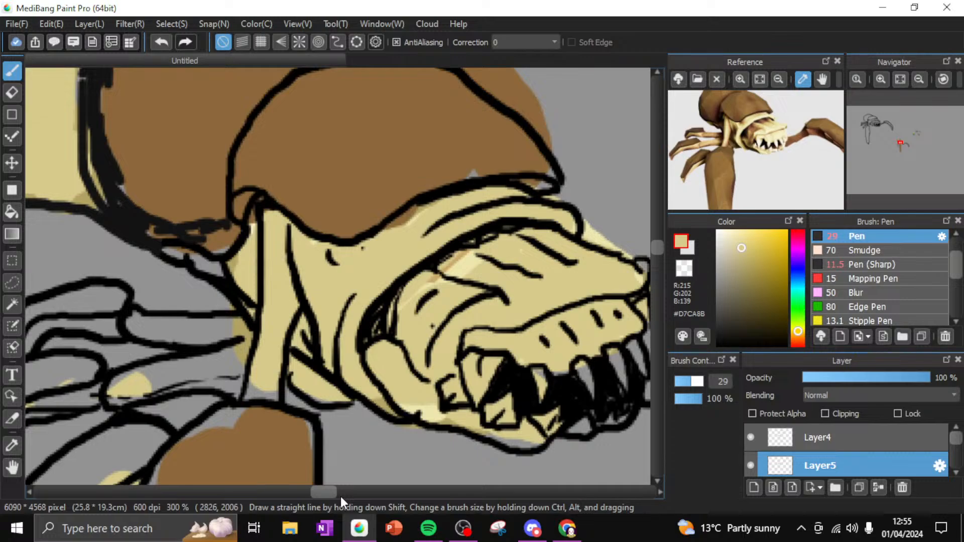
pyautogui.moveTo(333, 495); pyautogui.dragTo(317, 494)
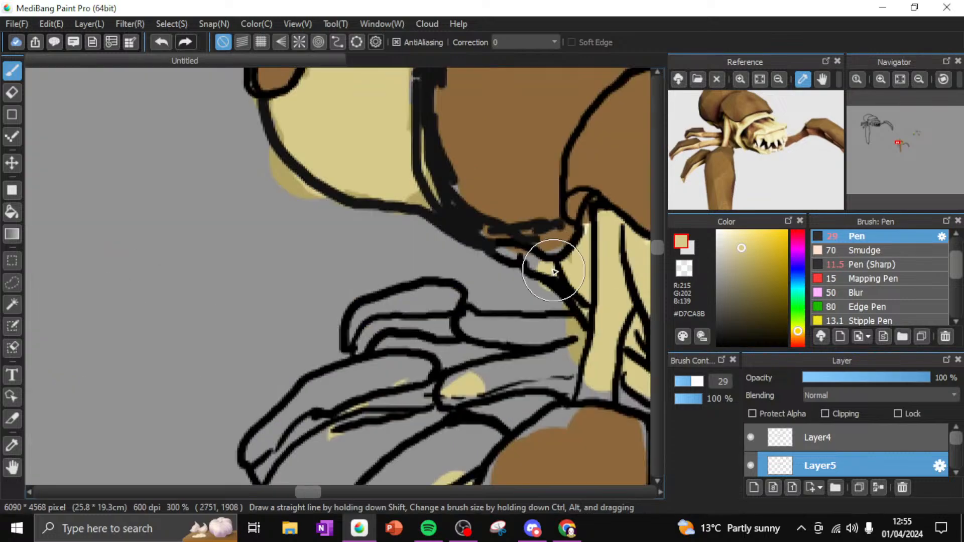
pyautogui.scroll(-2, 658, 254)
pyautogui.scroll(-3, 596, 258)
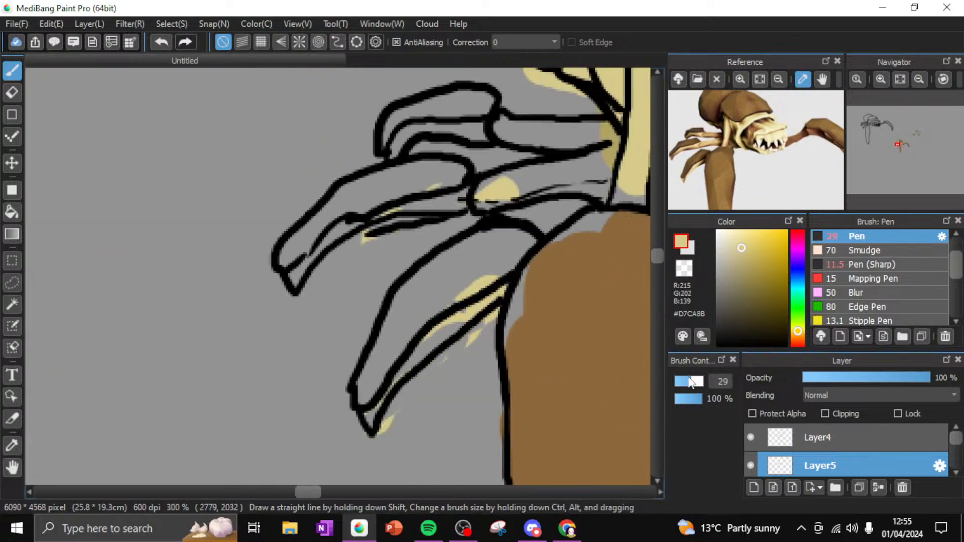
pyautogui.click(683, 381)
pyautogui.moveTo(292, 281)
pyautogui.mouseDown()
pyautogui.moveTo(361, 217)
pyautogui.moveTo(499, 182)
pyautogui.moveTo(516, 194)
pyautogui.moveTo(606, 167)
pyautogui.mouseUp()
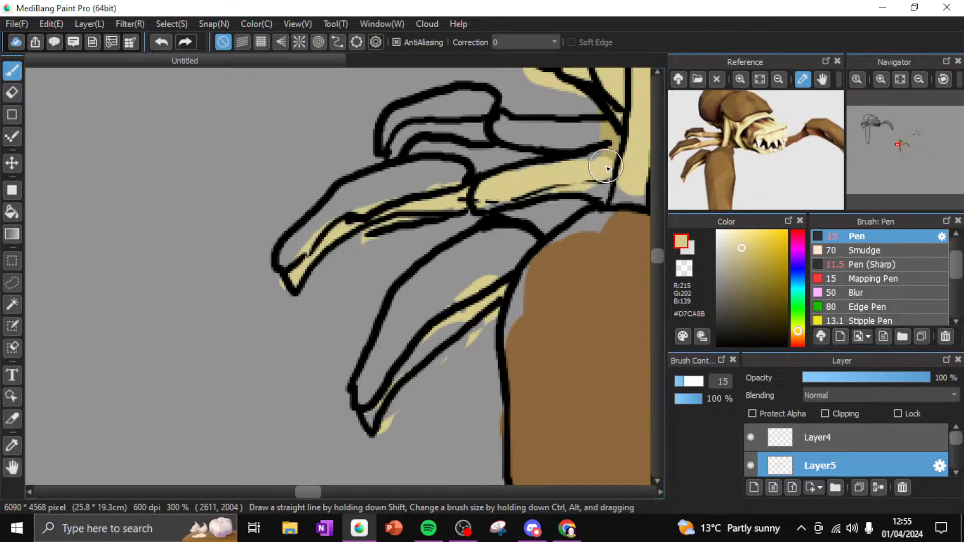
pyautogui.moveTo(522, 130)
pyautogui.mouseDown()
pyautogui.moveTo(429, 140)
pyautogui.moveTo(402, 156)
pyautogui.moveTo(417, 130)
pyautogui.moveTo(601, 137)
pyautogui.moveTo(576, 124)
pyautogui.moveTo(508, 120)
pyautogui.moveTo(581, 155)
pyautogui.mouseUp()
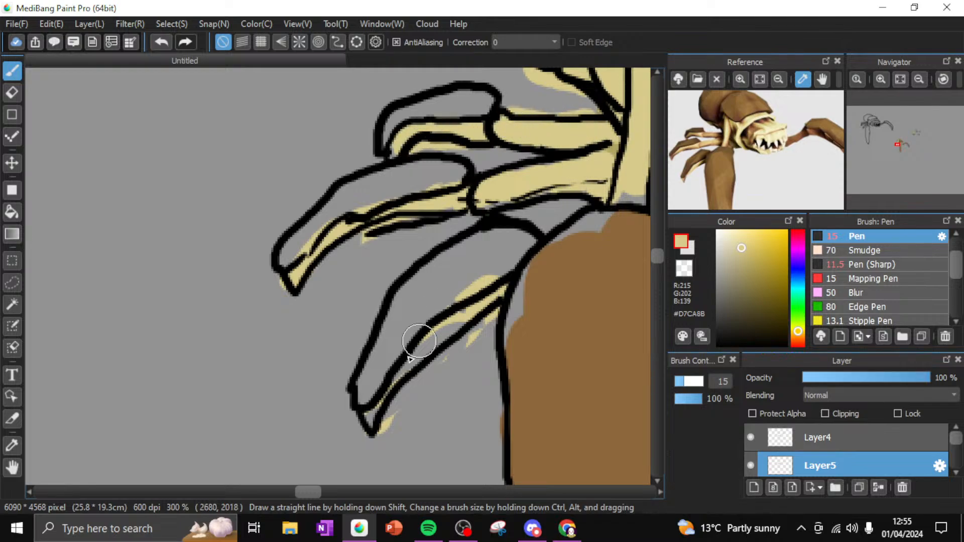
pyautogui.moveTo(419, 341)
pyautogui.mouseDown()
pyautogui.moveTo(370, 423)
pyautogui.moveTo(555, 225)
pyautogui.moveTo(598, 196)
pyautogui.mouseUp()
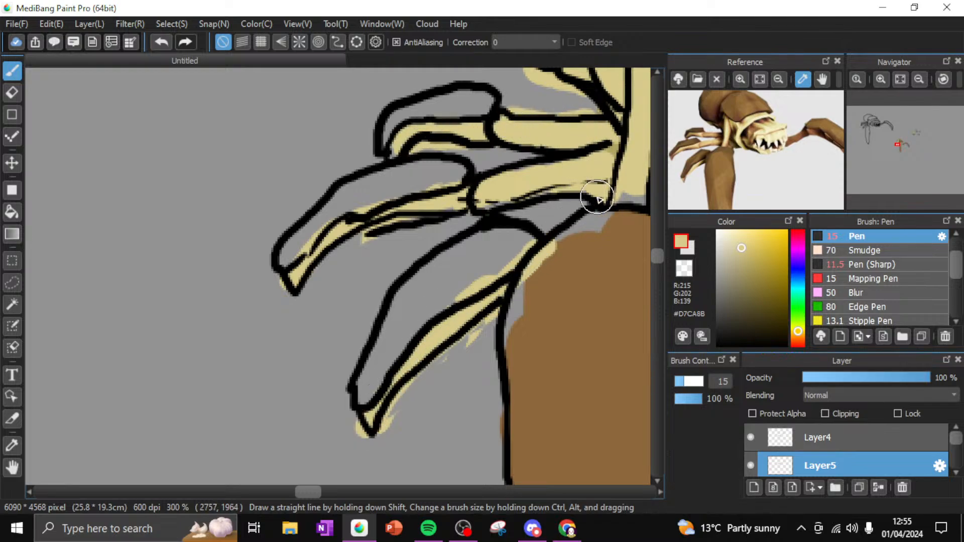
# Paint the underside of the long raised foreleg's lower section with #D7CA8B down to its pointed tip
pyautogui.moveTo(312, 491); pyautogui.dragTo(358, 490)
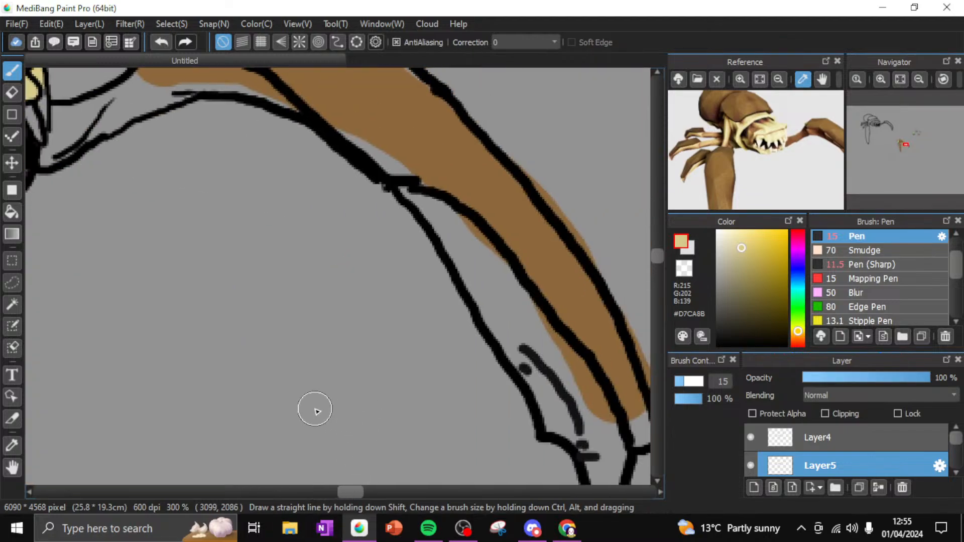
pyautogui.click(656, 246)
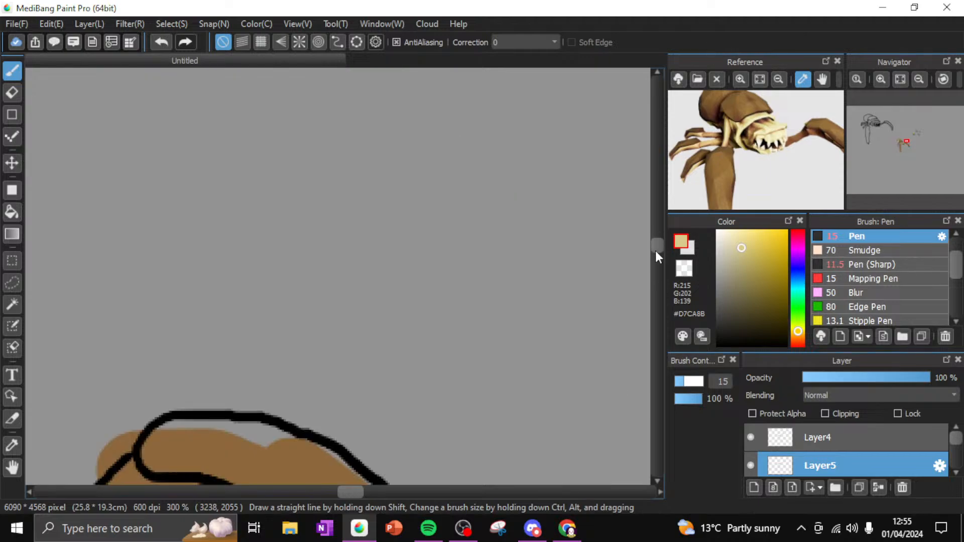
pyautogui.click(655, 256)
pyautogui.click(656, 260)
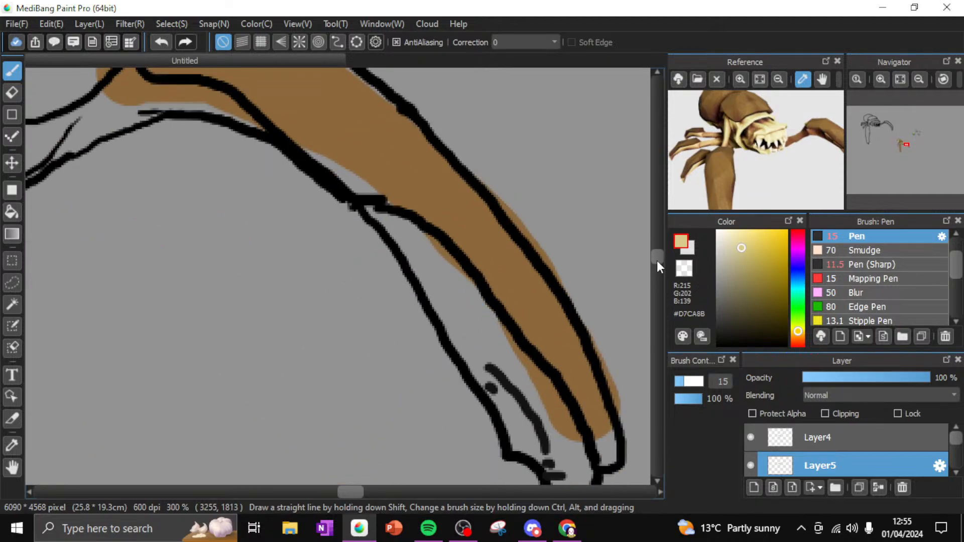
pyautogui.moveTo(502, 344)
pyautogui.mouseDown()
pyautogui.moveTo(545, 407)
pyautogui.moveTo(565, 414)
pyautogui.moveTo(534, 343)
pyautogui.moveTo(575, 450)
pyautogui.moveTo(563, 481)
pyautogui.moveTo(581, 431)
pyautogui.moveTo(520, 408)
pyautogui.moveTo(446, 265)
pyautogui.moveTo(409, 236)
pyautogui.moveTo(381, 199)
pyautogui.moveTo(384, 184)
pyautogui.moveTo(449, 218)
pyautogui.moveTo(511, 308)
pyautogui.moveTo(437, 240)
pyautogui.moveTo(520, 356)
pyautogui.moveTo(485, 282)
pyautogui.moveTo(532, 331)
pyautogui.moveTo(499, 323)
pyautogui.moveTo(443, 234)
pyautogui.moveTo(390, 187)
pyautogui.mouseUp()
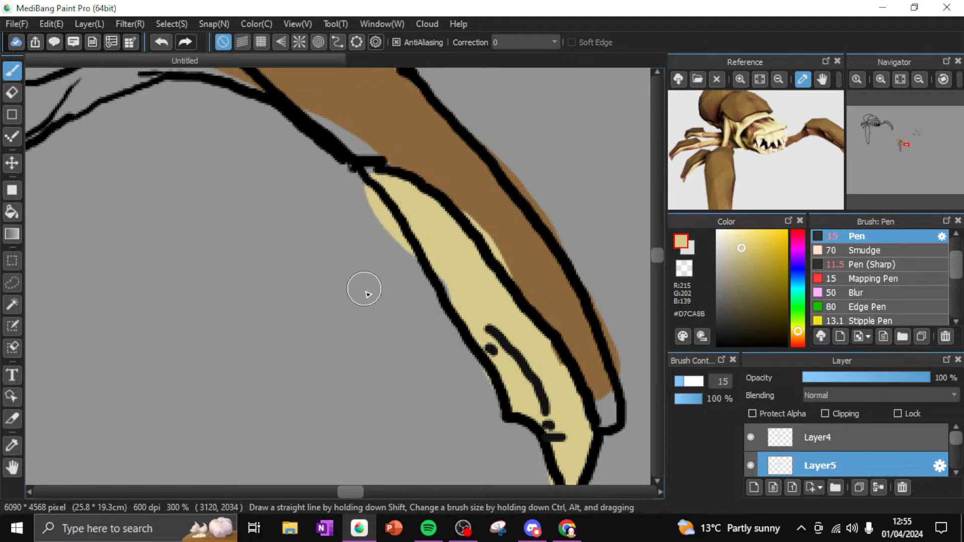
# Paint the thin upper section joining the raised foreleg to the head with #D7CA8B
pyautogui.moveTo(352, 495); pyautogui.dragTo(345, 494)
pyautogui.moveTo(658, 262); pyautogui.dragTo(661, 255)
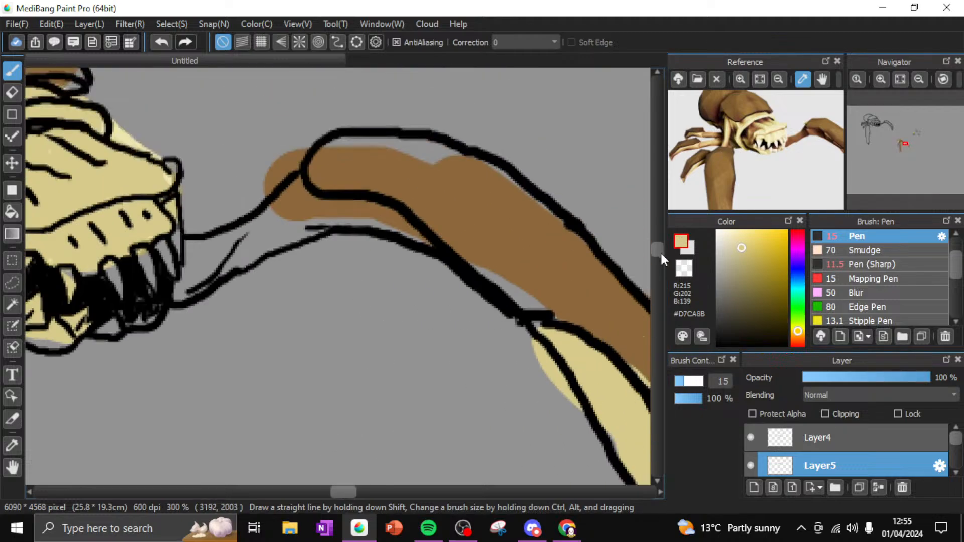
pyautogui.moveTo(228, 240)
pyautogui.mouseDown()
pyautogui.moveTo(202, 245)
pyautogui.moveTo(194, 269)
pyautogui.moveTo(192, 251)
pyautogui.moveTo(195, 286)
pyautogui.moveTo(285, 213)
pyautogui.moveTo(301, 195)
pyautogui.moveTo(298, 176)
pyautogui.moveTo(306, 217)
pyautogui.moveTo(342, 209)
pyautogui.moveTo(307, 220)
pyautogui.moveTo(361, 214)
pyautogui.moveTo(409, 231)
pyautogui.moveTo(386, 216)
pyautogui.mouseUp()
# Sample brown #8C683B from the raised foreleg and fill the unpainted gaps in its upper segment and in the front leg's top
pyautogui.keyDown('alt'); pyautogui.click(438, 198); pyautogui.keyUp('alt')
pyautogui.moveTo(435, 190)
pyautogui.mouseDown()
pyautogui.moveTo(329, 161)
pyautogui.moveTo(351, 146)
pyautogui.moveTo(459, 168)
pyautogui.moveTo(501, 223)
pyautogui.moveTo(480, 245)
pyautogui.moveTo(503, 284)
pyautogui.moveTo(531, 300)
pyautogui.moveTo(493, 183)
pyautogui.mouseUp()
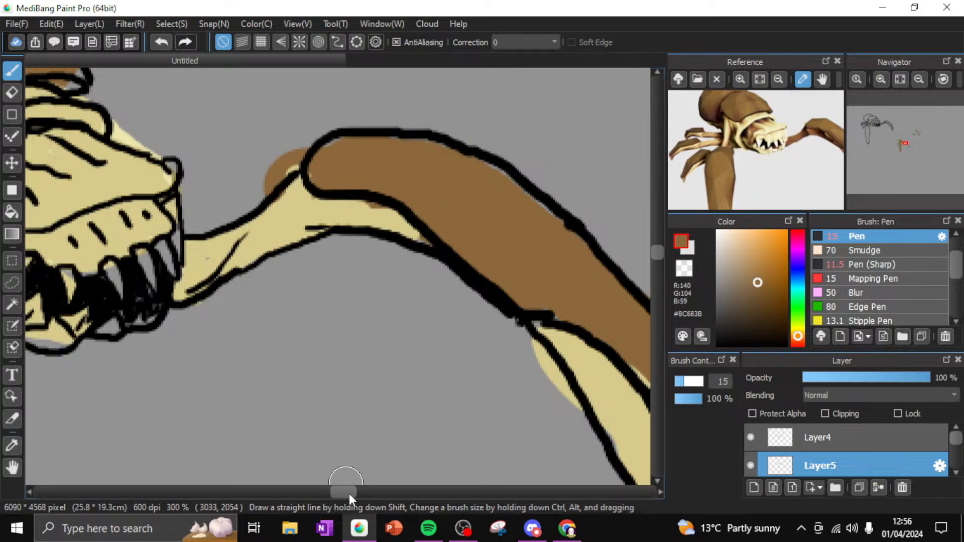
pyautogui.moveTo(349, 498); pyautogui.dragTo(325, 497)
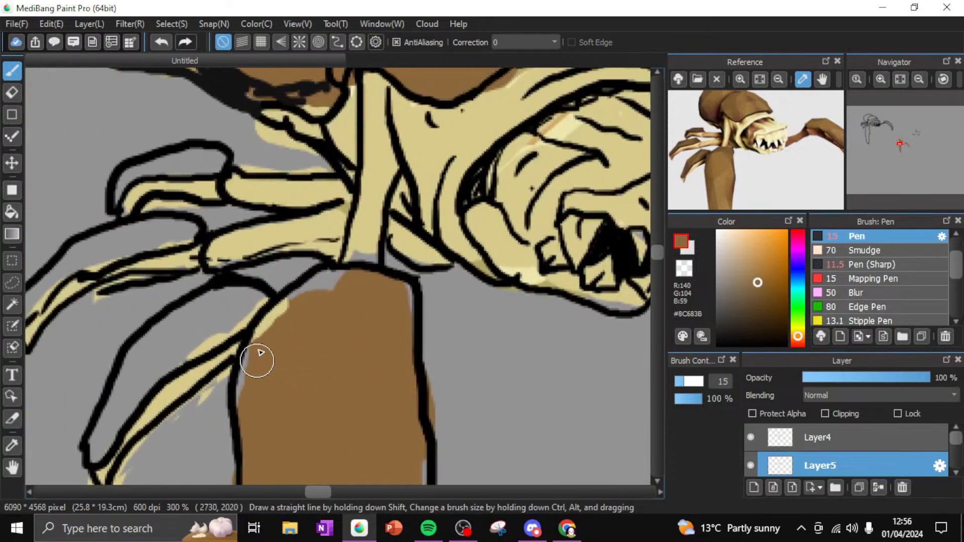
pyautogui.moveTo(260, 353); pyautogui.dragTo(324, 281)
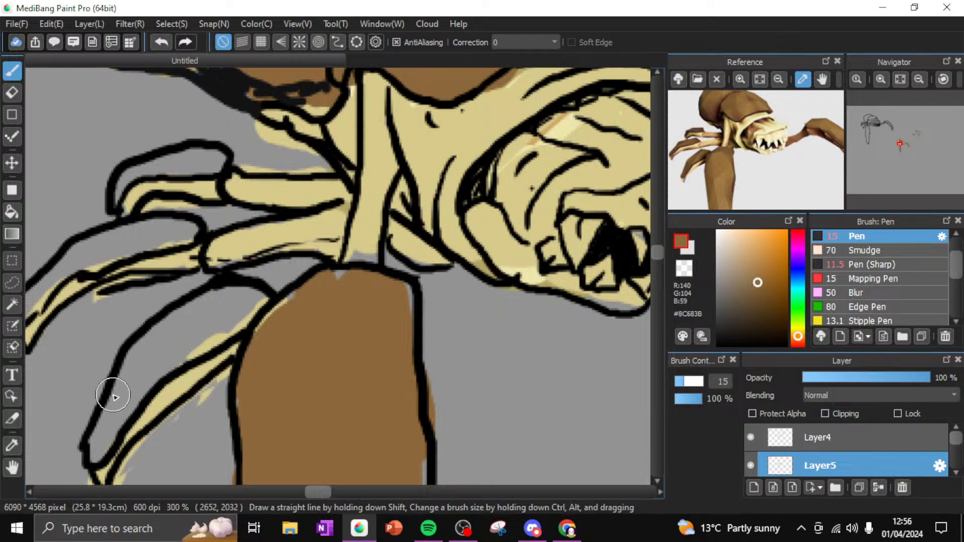
# Paint the upper plates of the three small limbs beneath the abdomen with brown #8C683B
pyautogui.moveTo(112, 395)
pyautogui.mouseDown()
pyautogui.moveTo(143, 364)
pyautogui.moveTo(100, 446)
pyautogui.moveTo(217, 323)
pyautogui.moveTo(195, 347)
pyautogui.moveTo(135, 370)
pyautogui.moveTo(219, 301)
pyautogui.moveTo(188, 320)
pyautogui.moveTo(256, 291)
pyautogui.moveTo(239, 321)
pyautogui.moveTo(155, 318)
pyautogui.mouseUp()
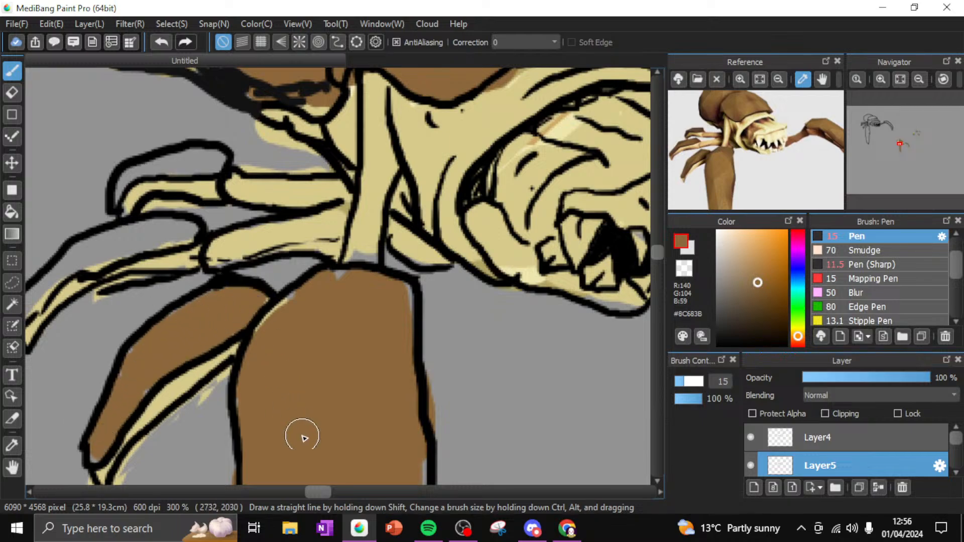
pyautogui.moveTo(323, 492); pyautogui.dragTo(311, 492)
pyautogui.moveTo(257, 302)
pyautogui.mouseDown()
pyautogui.moveTo(309, 249)
pyautogui.moveTo(279, 284)
pyautogui.moveTo(359, 242)
pyautogui.moveTo(418, 232)
pyautogui.moveTo(343, 231)
pyautogui.mouseUp()
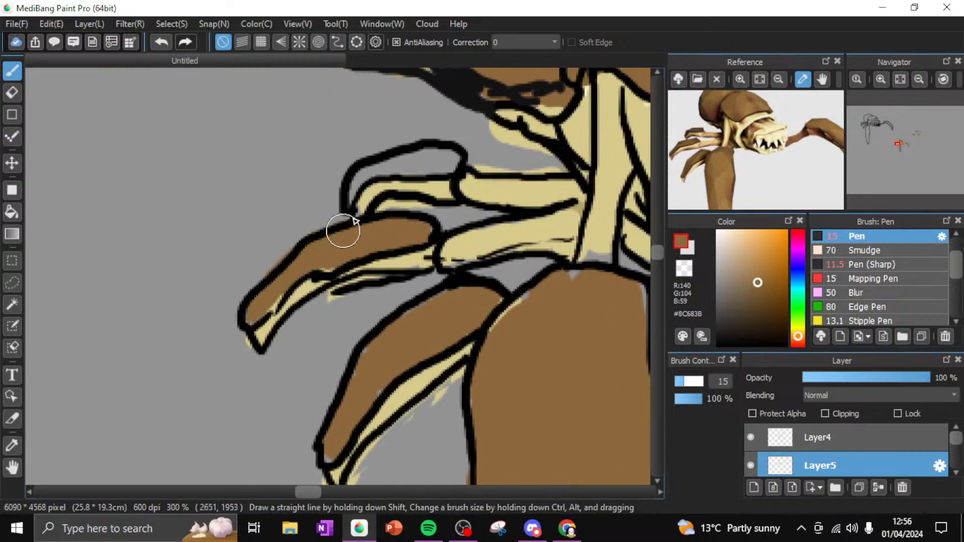
pyautogui.moveTo(357, 186)
pyautogui.mouseDown()
pyautogui.moveTo(395, 160)
pyautogui.moveTo(449, 162)
pyautogui.moveTo(409, 173)
pyautogui.mouseUp()
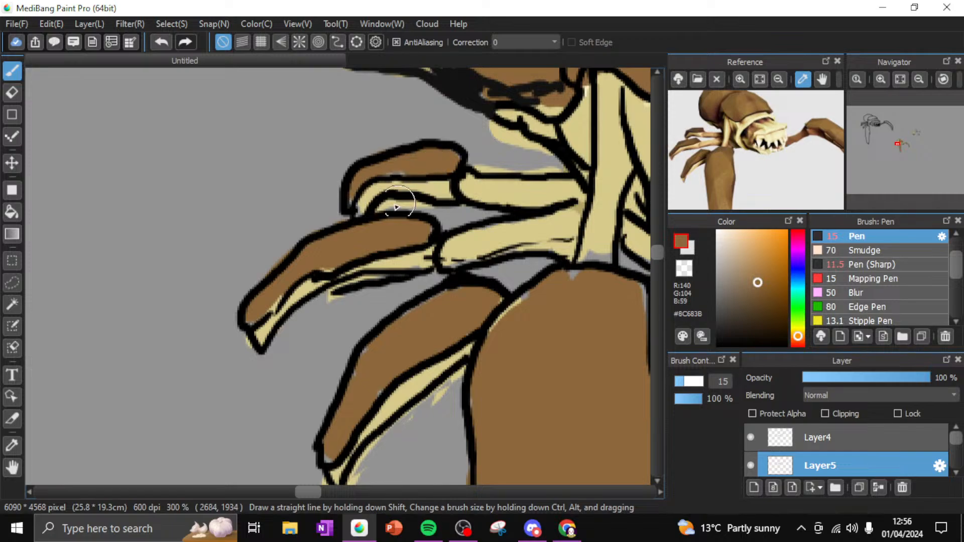
# Sample off-white #E6DEBF from the reference teeth and paint all of the creature's upper and lower teeth with it
pyautogui.click(918, 78)
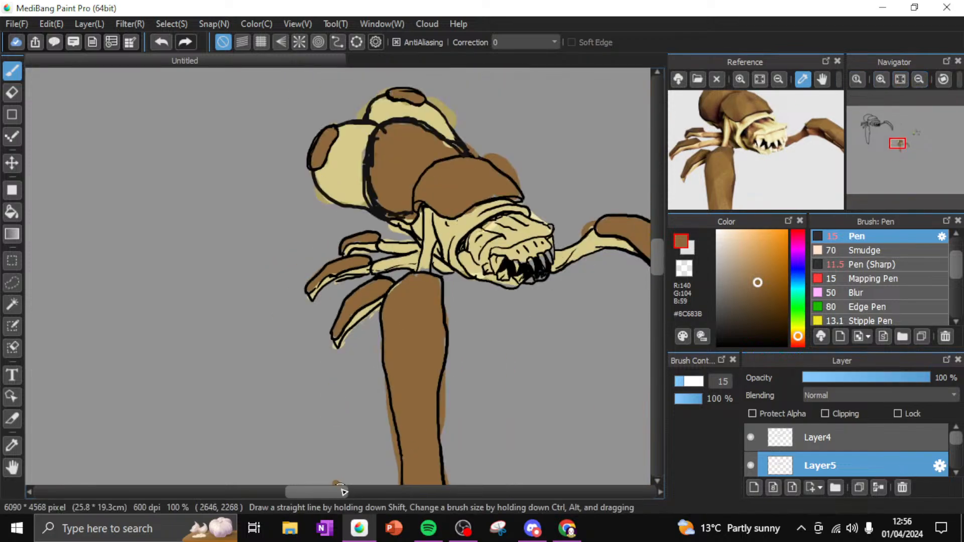
pyautogui.hscroll(5, 339, 489)
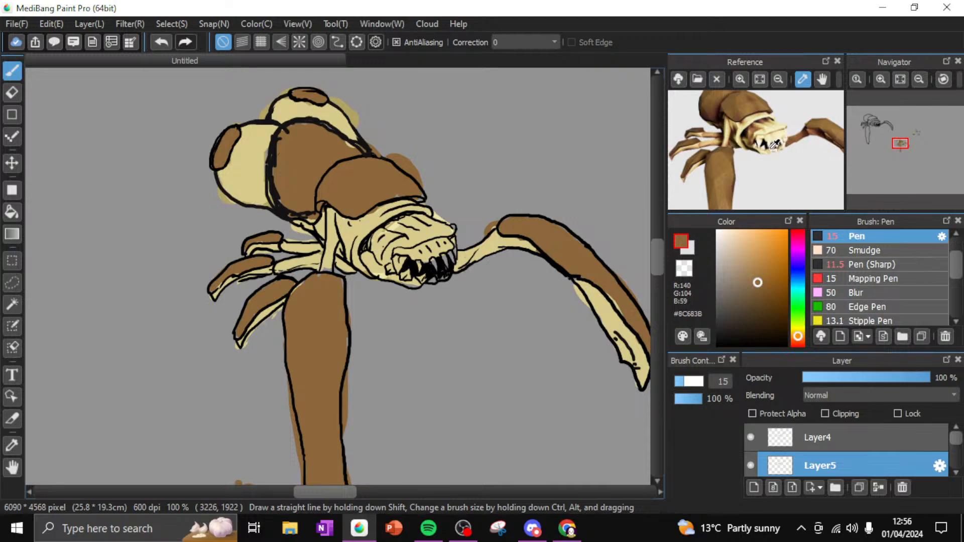
pyautogui.click(753, 141)
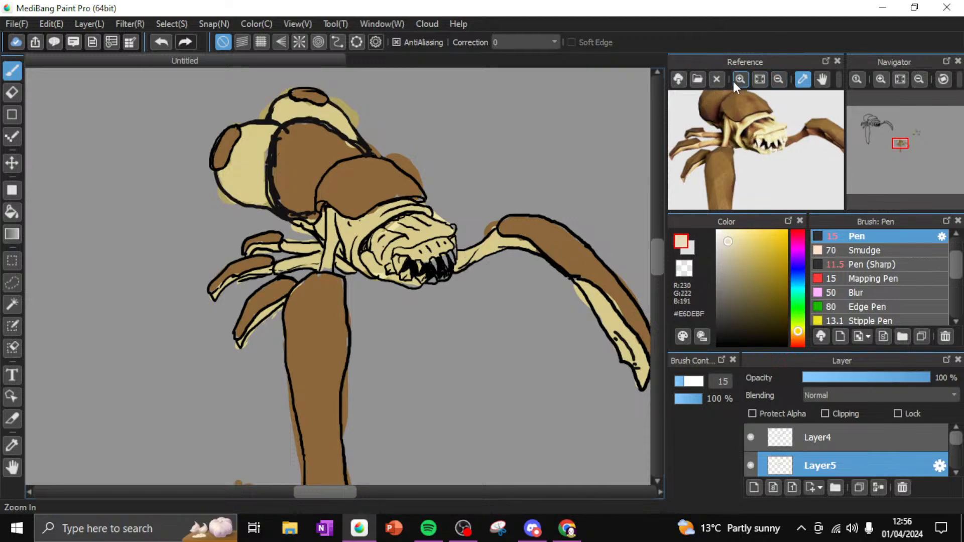
pyautogui.click(881, 78)
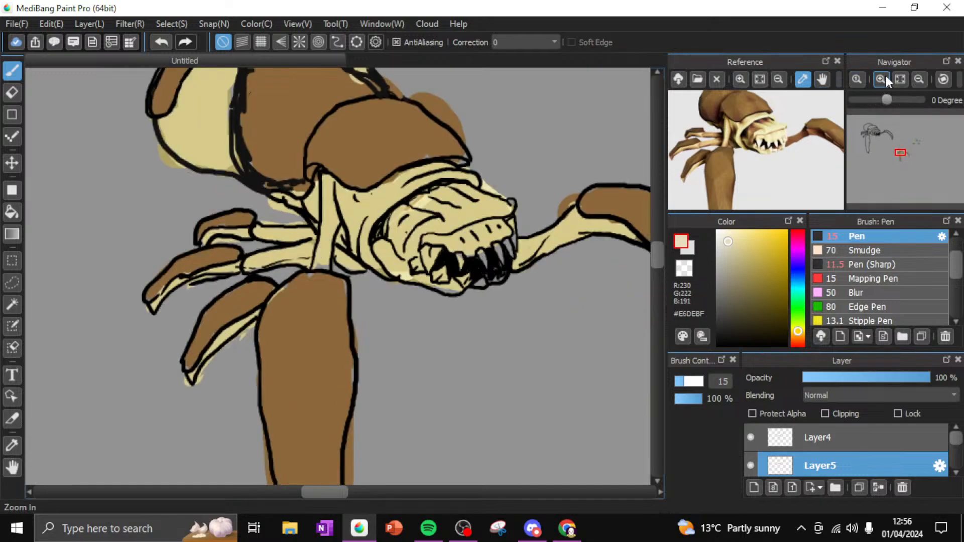
pyautogui.click(886, 76)
pyautogui.click(886, 76)
pyautogui.click(886, 76)
pyautogui.click(886, 76)
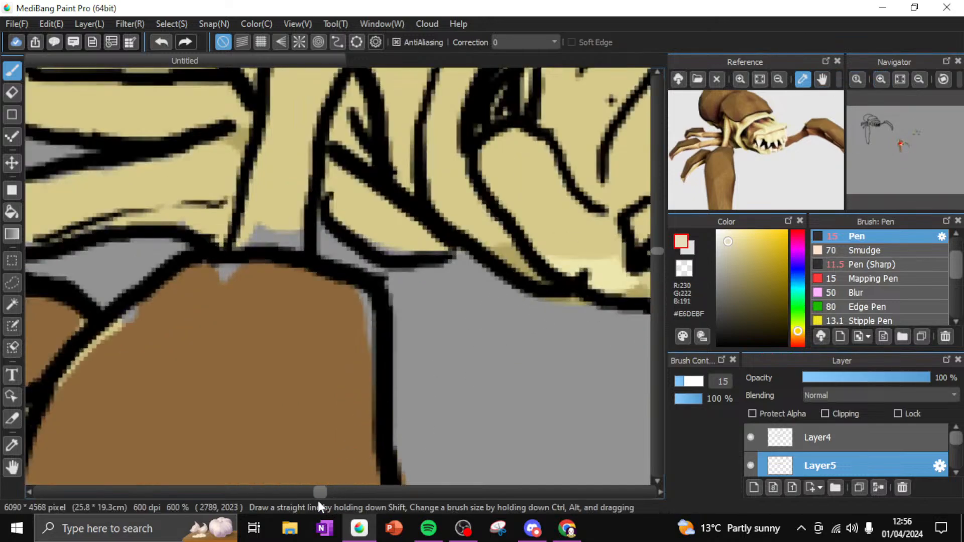
pyautogui.moveTo(321, 492); pyautogui.dragTo(331, 490)
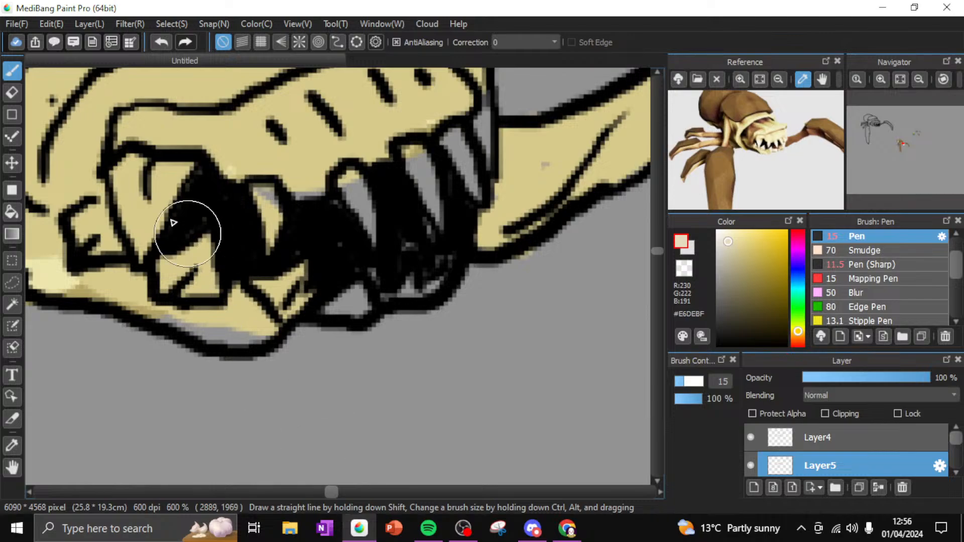
pyautogui.moveTo(174, 222)
pyautogui.mouseDown()
pyautogui.moveTo(133, 196)
pyautogui.moveTo(141, 227)
pyautogui.moveTo(162, 169)
pyautogui.moveTo(122, 184)
pyautogui.moveTo(158, 243)
pyautogui.moveTo(127, 233)
pyautogui.moveTo(194, 258)
pyautogui.moveTo(174, 271)
pyautogui.moveTo(295, 264)
pyautogui.mouseUp()
pyautogui.moveTo(260, 194); pyautogui.dragTo(278, 231)
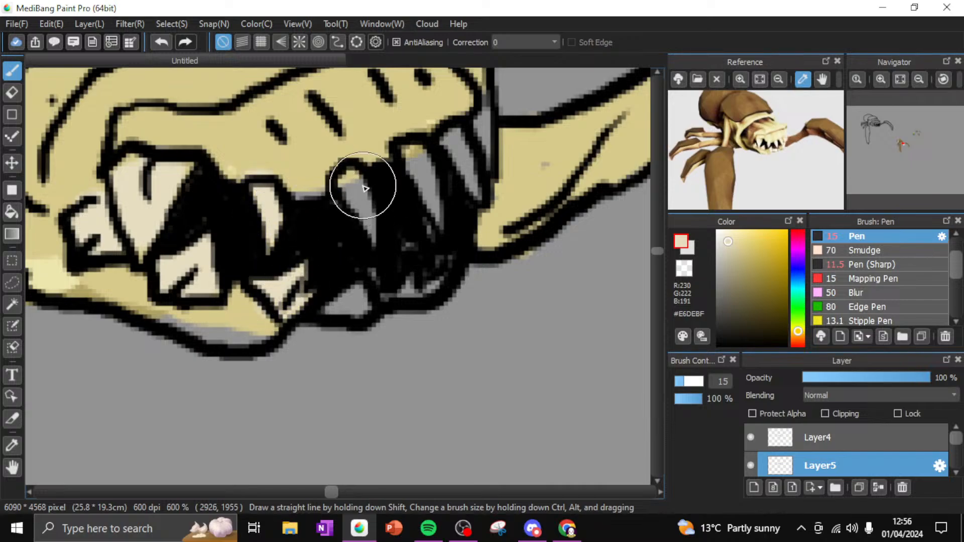
pyautogui.moveTo(364, 189)
pyautogui.mouseDown()
pyautogui.moveTo(382, 227)
pyautogui.moveTo(409, 154)
pyautogui.moveTo(433, 182)
pyautogui.moveTo(485, 141)
pyautogui.mouseUp()
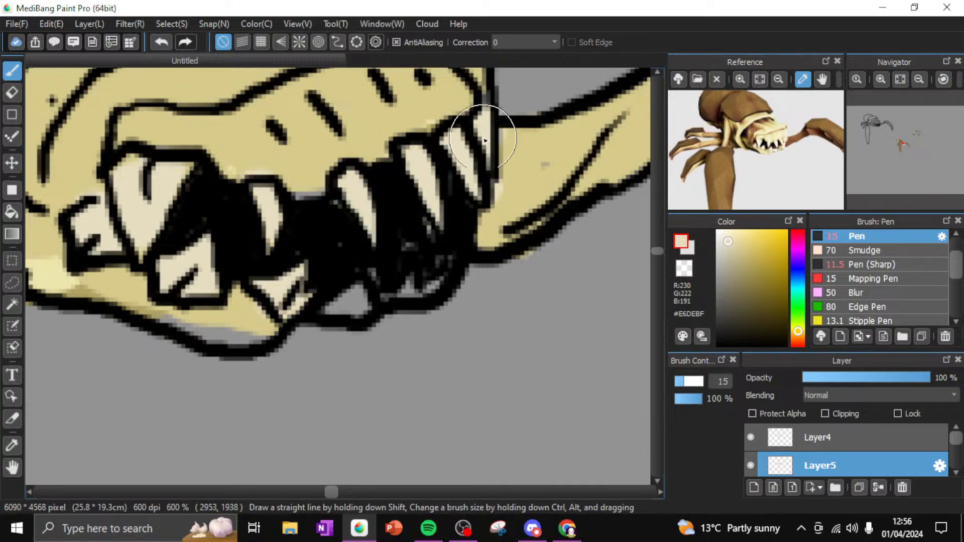
pyautogui.moveTo(347, 347)
pyautogui.mouseDown()
pyautogui.moveTo(338, 317)
pyautogui.moveTo(368, 286)
pyautogui.moveTo(415, 268)
pyautogui.moveTo(410, 287)
pyautogui.moveTo(436, 267)
pyautogui.moveTo(441, 241)
pyautogui.mouseUp()
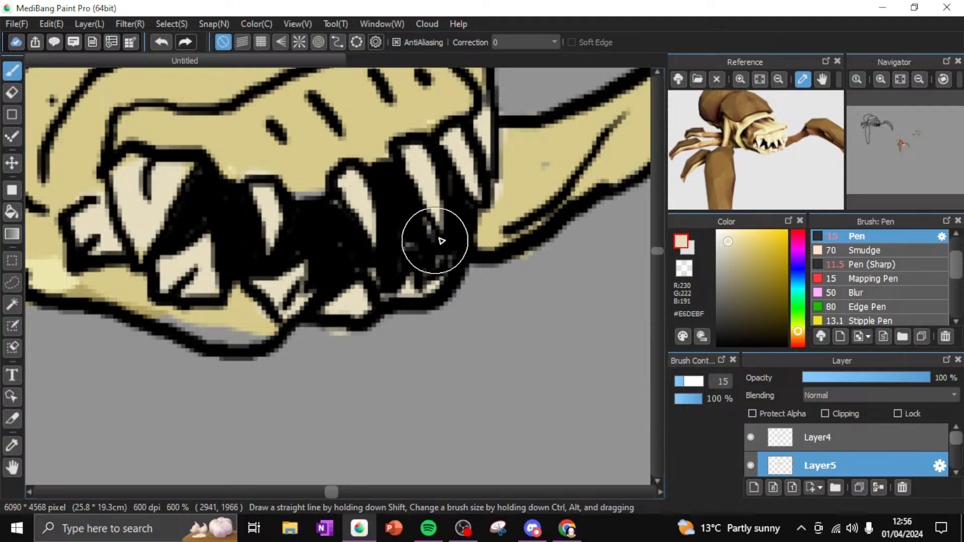
# Bring the creature's body, head and limbs back into view together to check the colouring
pyautogui.click(919, 79)
pyautogui.click(919, 79)
pyautogui.click(919, 80)
pyautogui.click(919, 80)
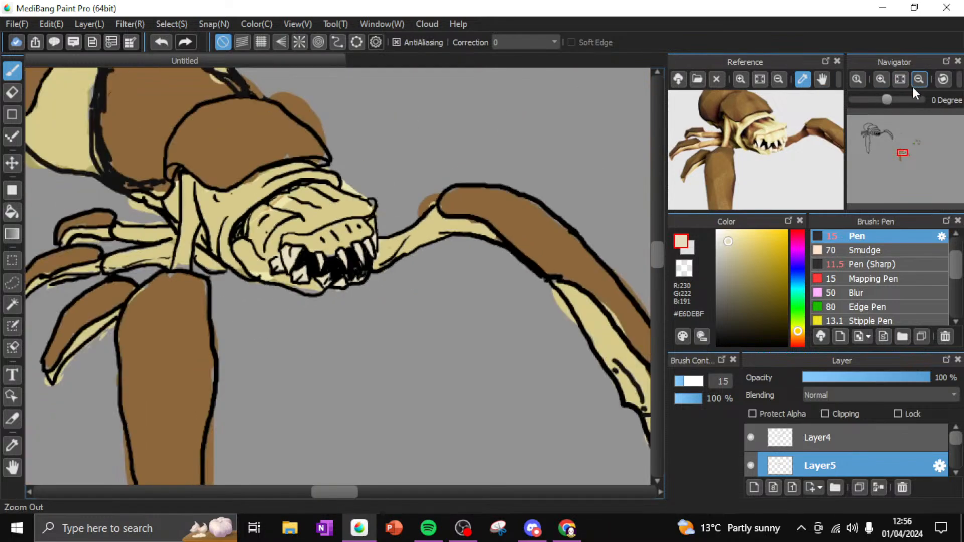
pyautogui.click(916, 81)
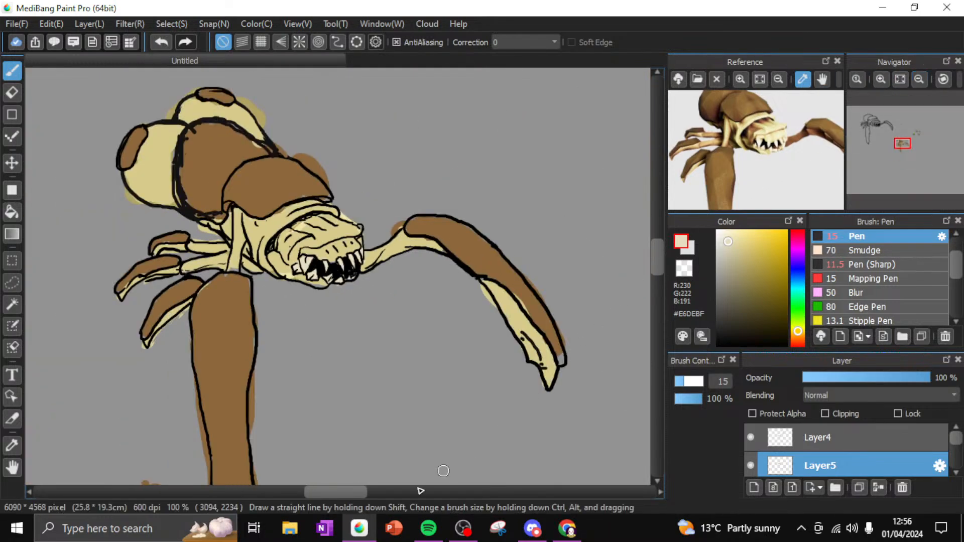
pyautogui.moveTo(340, 492); pyautogui.dragTo(327, 492)
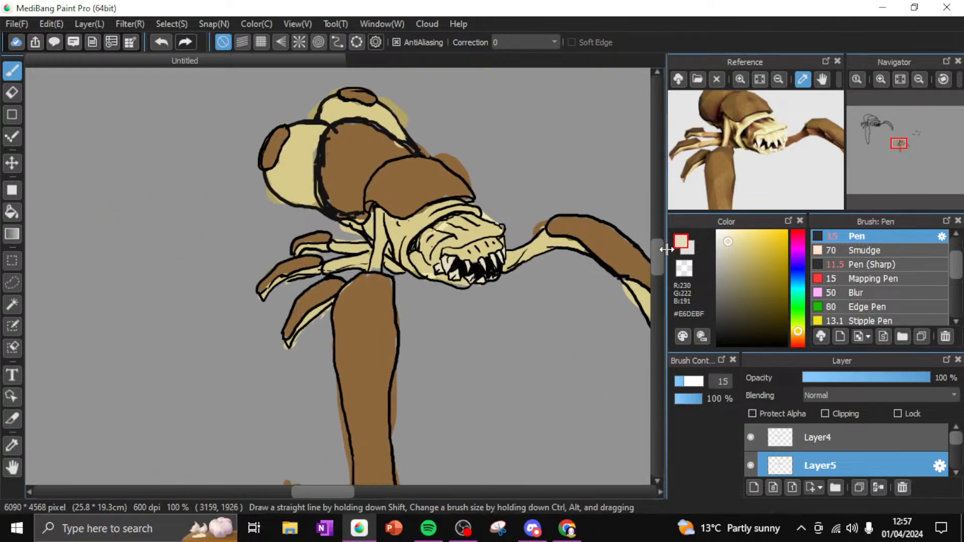
pyautogui.moveTo(660, 252); pyautogui.dragTo(627, 246)
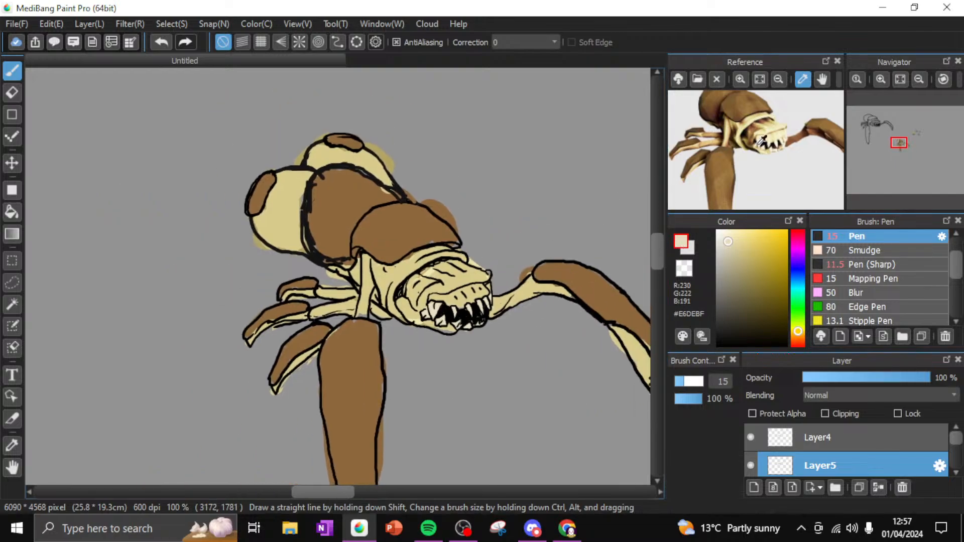
# Erase the doubled, stray ink lines along the inside of the middle abdomen plate's outline on Layer4
pyautogui.click(881, 80)
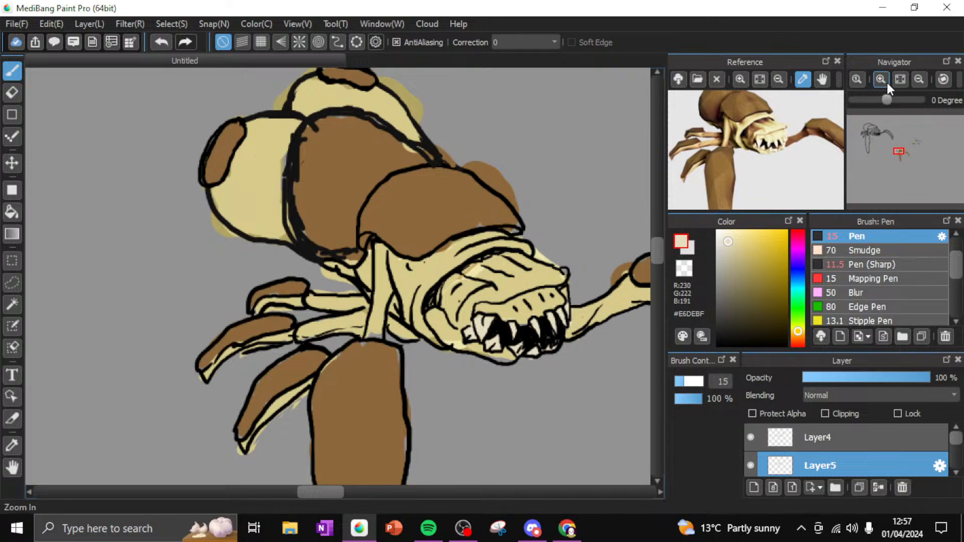
pyautogui.click(887, 82)
pyautogui.moveTo(655, 252); pyautogui.dragTo(654, 240)
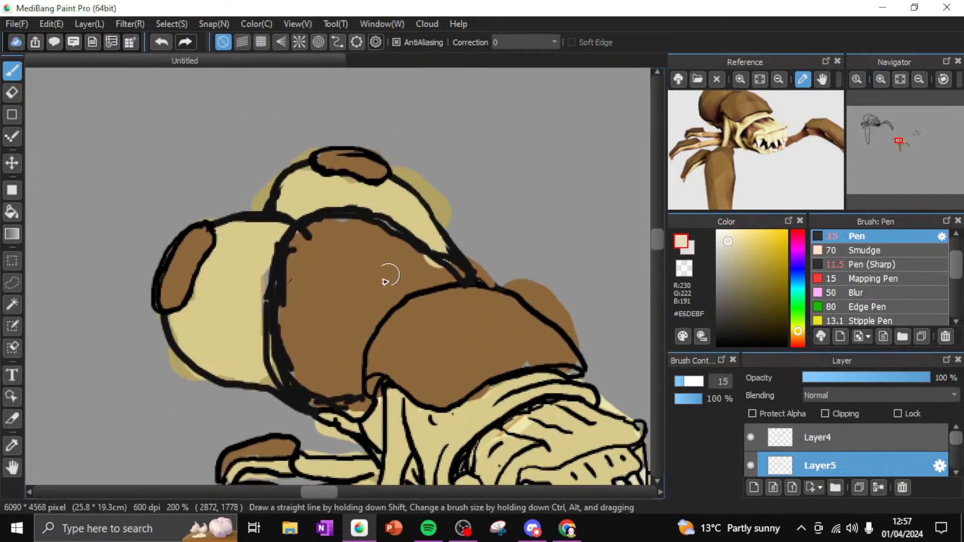
pyautogui.click(803, 436)
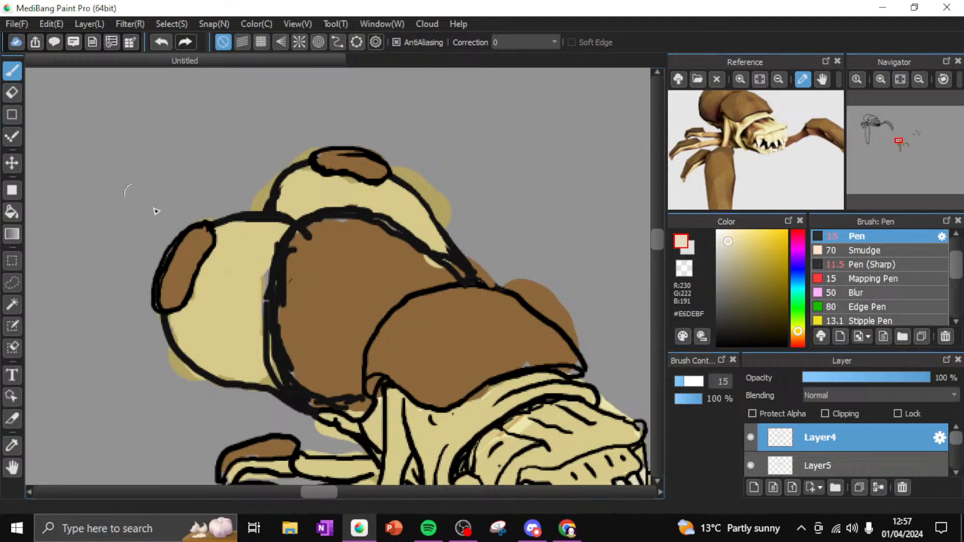
pyautogui.click(8, 91)
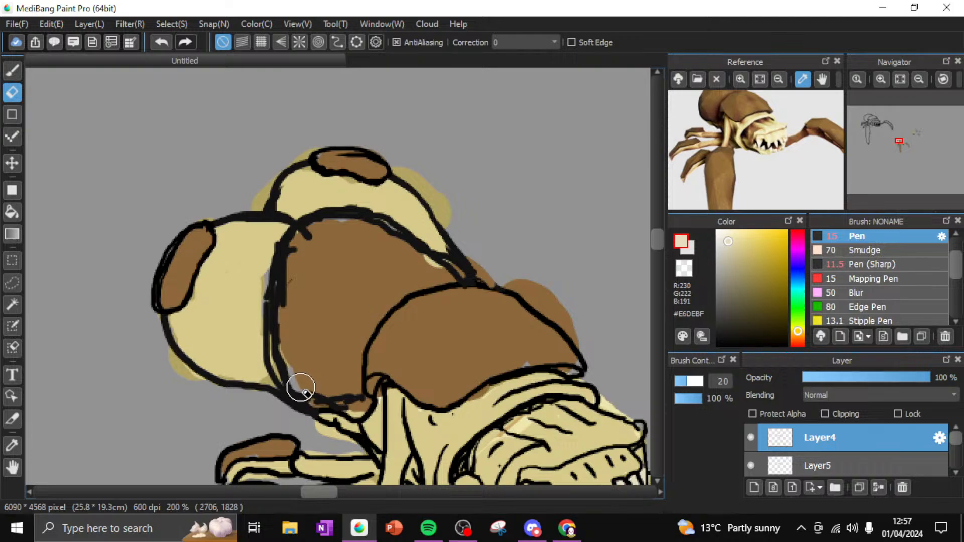
pyautogui.moveTo(300, 387)
pyautogui.mouseDown()
pyautogui.moveTo(286, 383)
pyautogui.moveTo(295, 390)
pyautogui.moveTo(276, 351)
pyautogui.moveTo(281, 281)
pyautogui.moveTo(282, 308)
pyautogui.moveTo(302, 237)
pyautogui.moveTo(346, 224)
pyautogui.moveTo(399, 238)
pyautogui.moveTo(447, 272)
pyautogui.mouseUp()
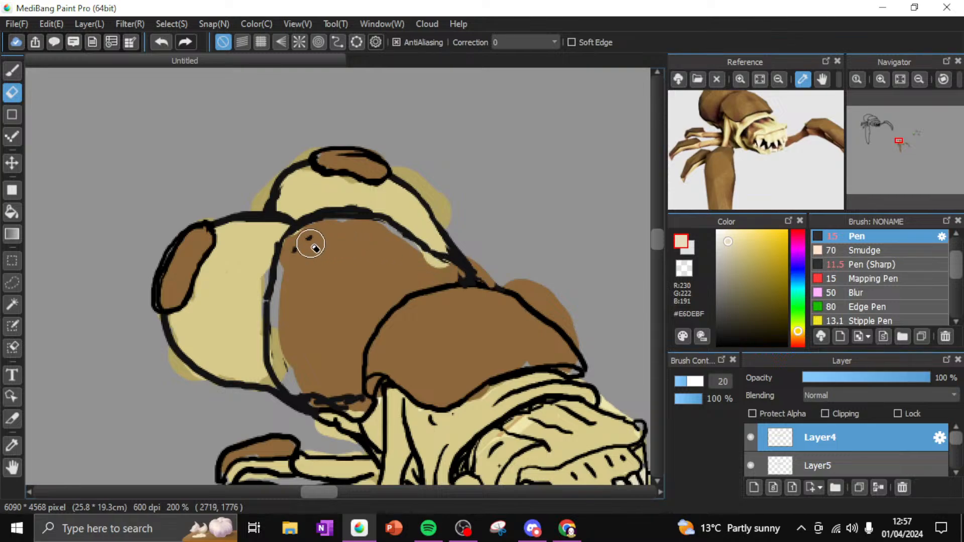
# Fill the middle abdomen plate's gaps with sampled brown #8C683B and the adjoining lobe's edge with tan #D7CA8B on Layer5
pyautogui.click(824, 464)
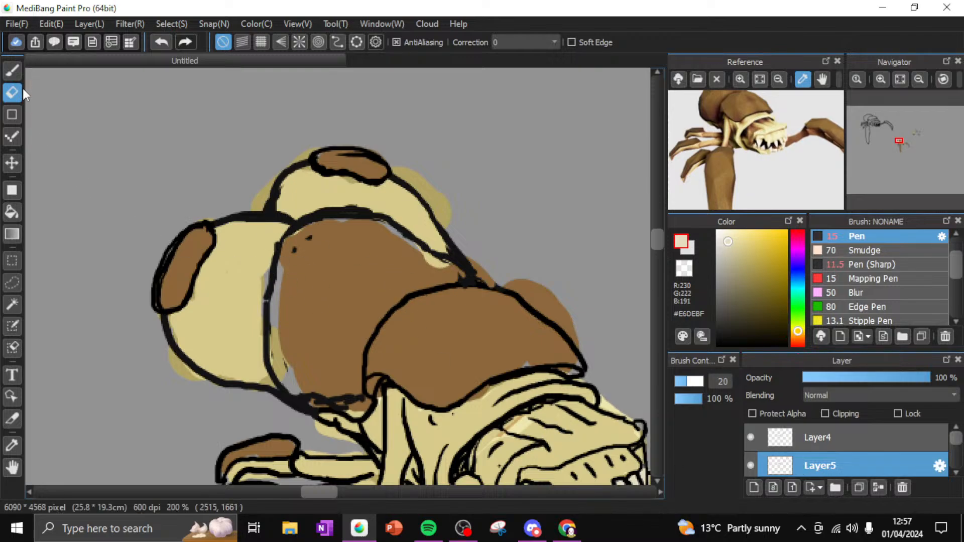
pyautogui.click(12, 70)
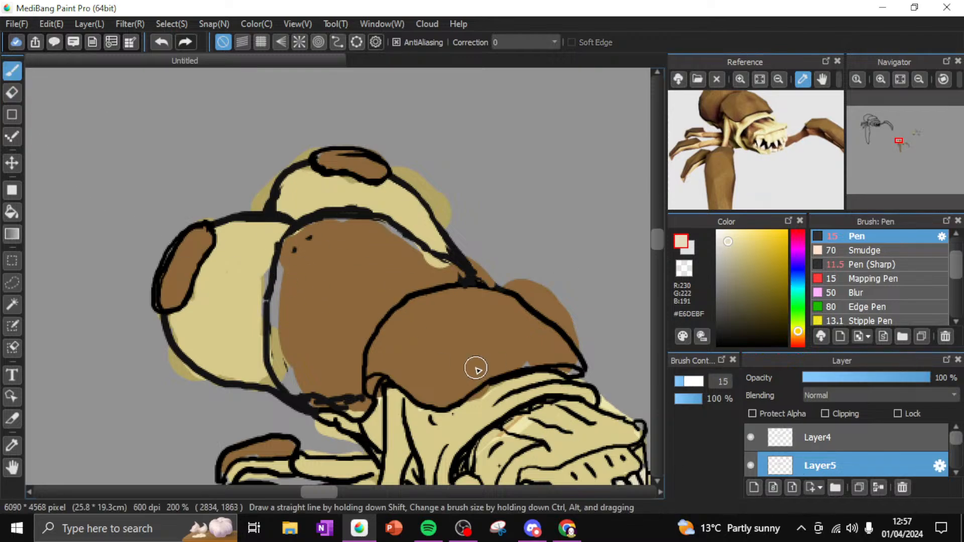
pyautogui.keyDown('alt'); pyautogui.click(449, 354); pyautogui.keyUp('alt')
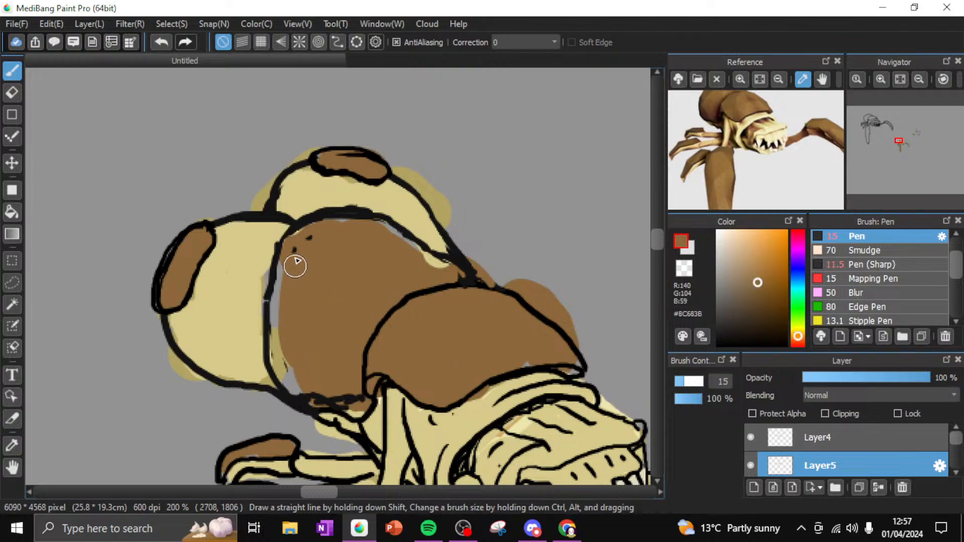
pyautogui.moveTo(293, 258)
pyautogui.mouseDown()
pyautogui.moveTo(274, 324)
pyautogui.moveTo(275, 296)
pyautogui.moveTo(291, 372)
pyautogui.mouseUp()
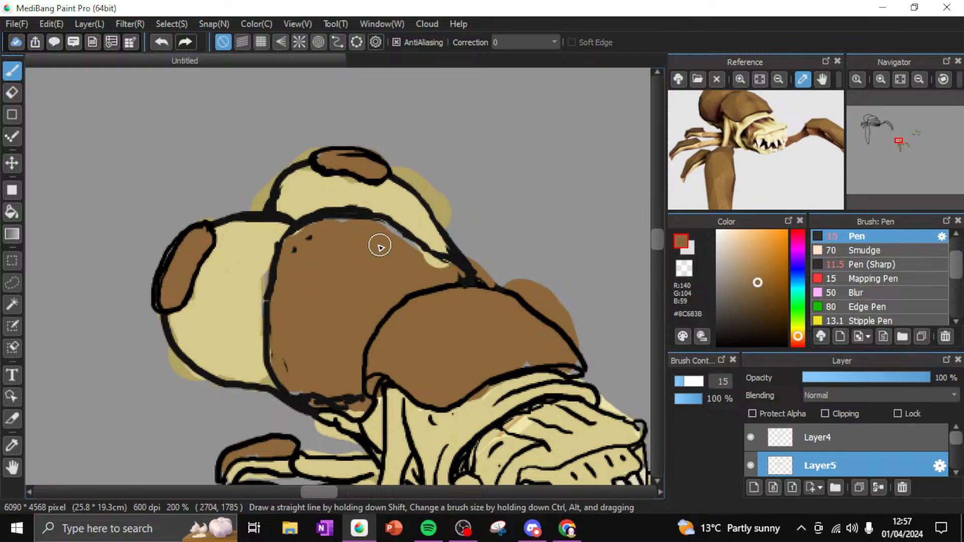
pyautogui.moveTo(379, 246)
pyautogui.mouseDown()
pyautogui.moveTo(411, 256)
pyautogui.moveTo(382, 234)
pyautogui.moveTo(452, 274)
pyautogui.mouseUp()
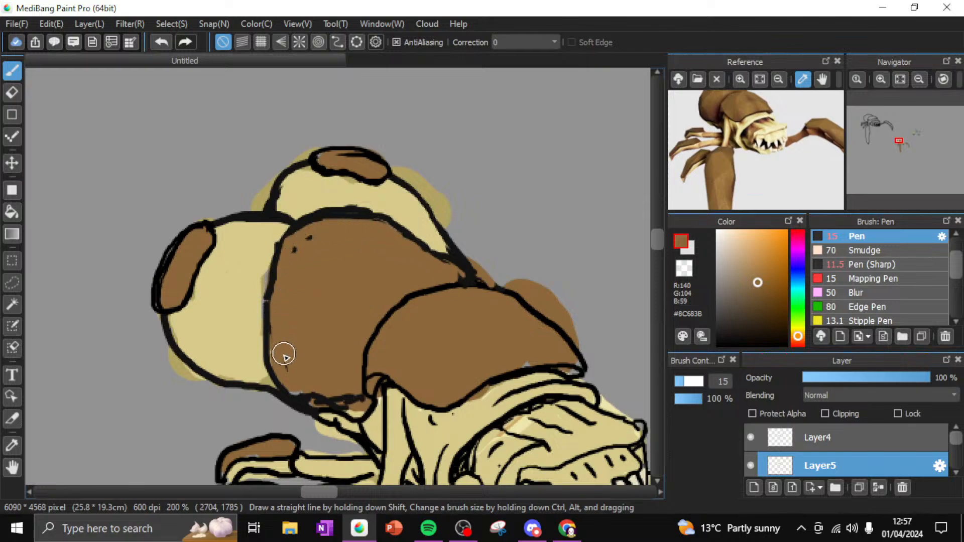
pyautogui.keyDown('alt'); pyautogui.click(225, 297); pyautogui.keyUp('alt')
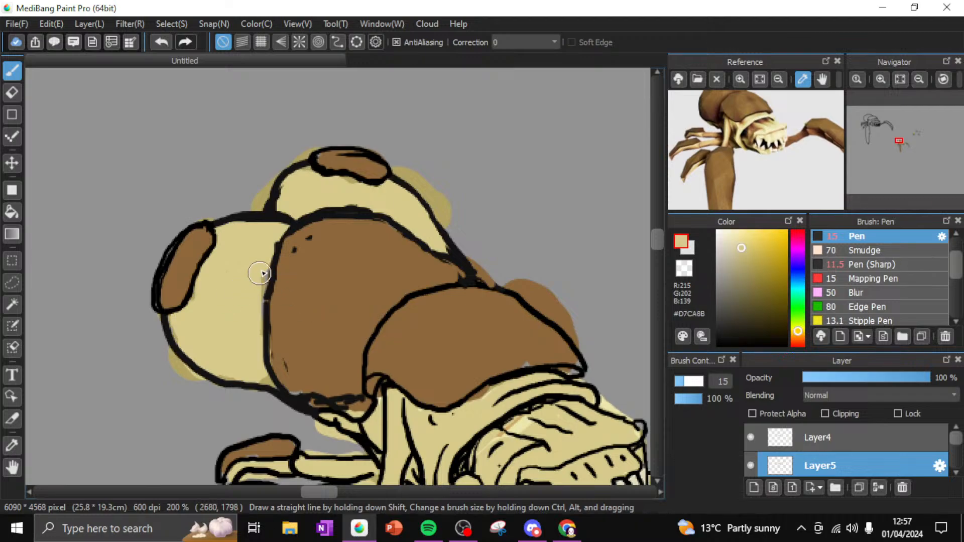
pyautogui.moveTo(261, 257); pyautogui.dragTo(259, 307)
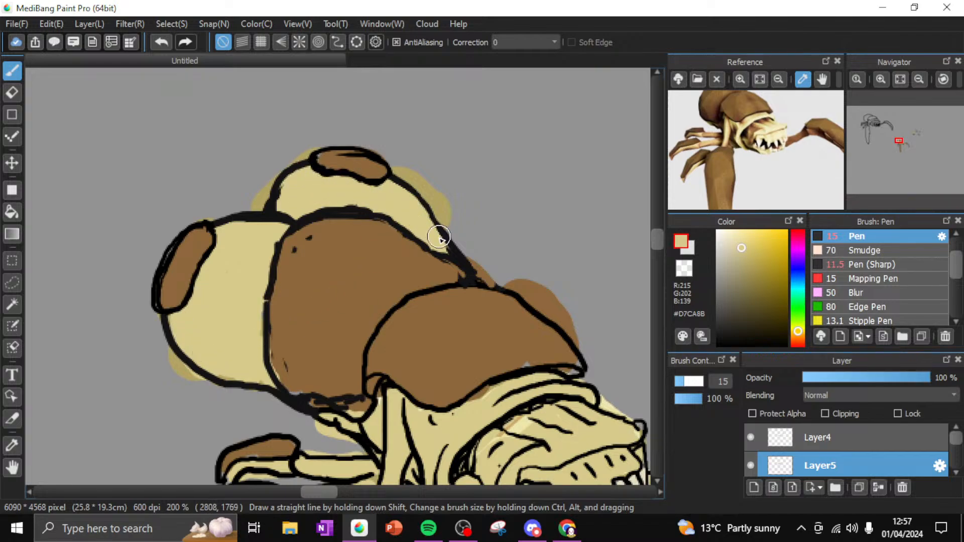
# Shade the creature's head, neck folds and small limbs with a darker tan, #C5B56C
pyautogui.moveTo(660, 241); pyautogui.dragTo(659, 257)
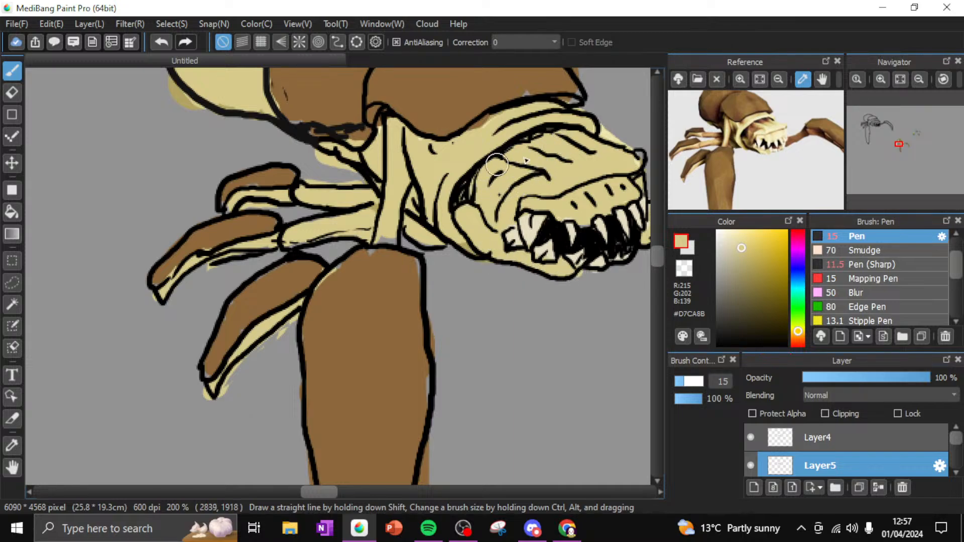
pyautogui.moveTo(743, 252); pyautogui.dragTo(749, 256)
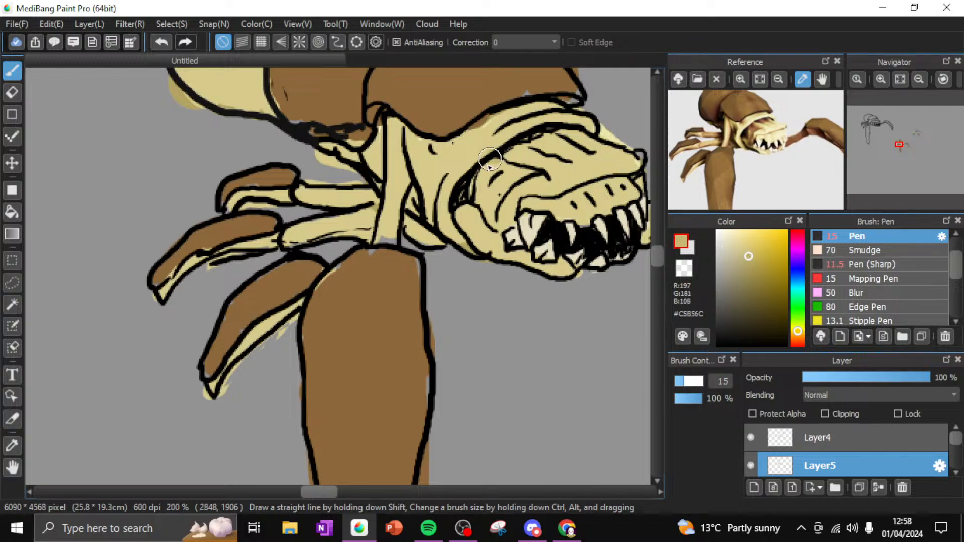
pyautogui.moveTo(489, 159); pyautogui.dragTo(568, 131)
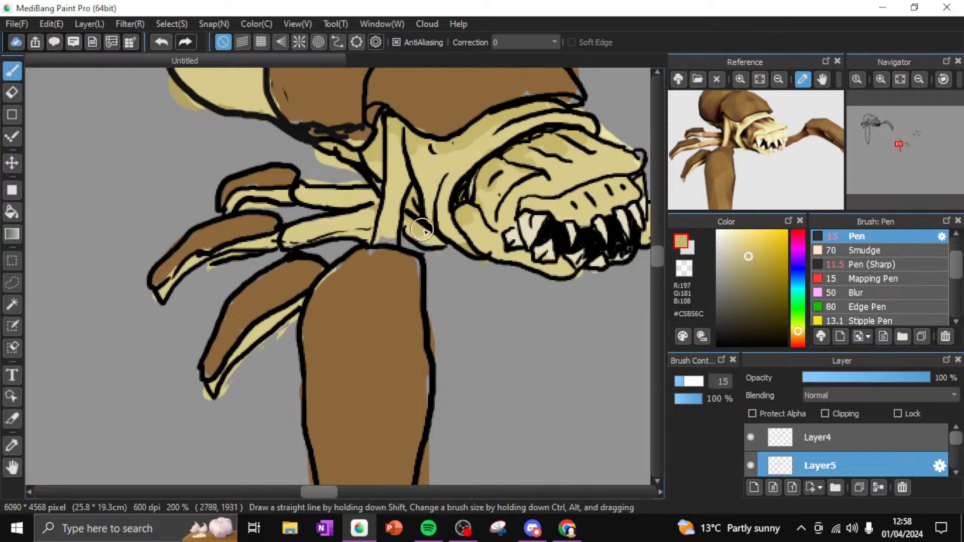
pyautogui.moveTo(295, 194); pyautogui.dragTo(368, 201)
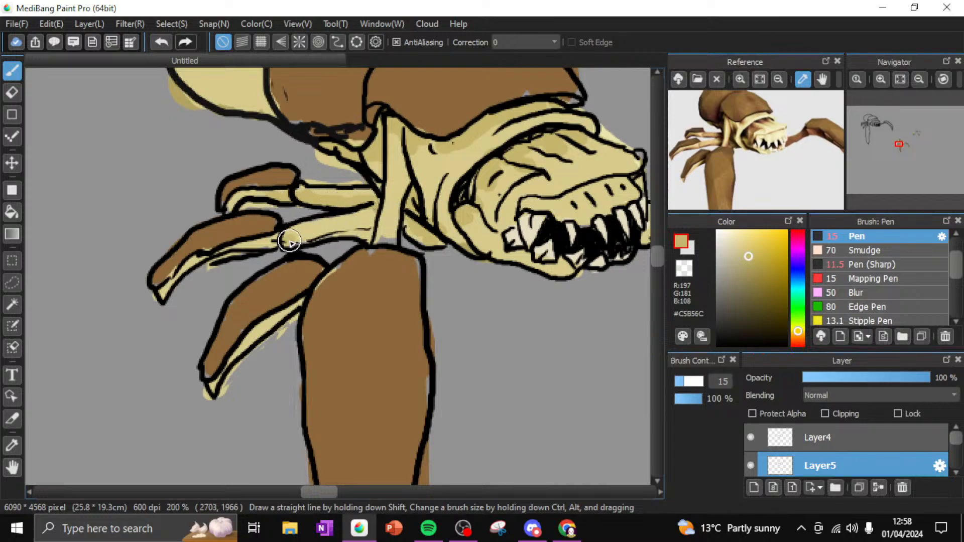
pyautogui.moveTo(286, 243); pyautogui.dragTo(371, 234)
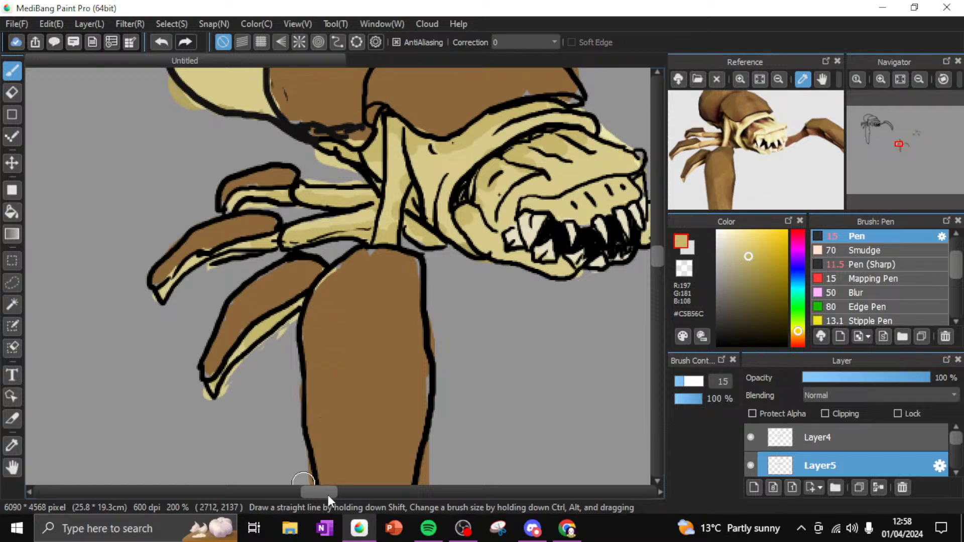
# Shade the tan underside and lower segment of the raised foreleg with the darker tan #C5B56C
pyautogui.moveTo(328, 495); pyautogui.dragTo(356, 494)
pyautogui.moveTo(201, 211)
pyautogui.mouseDown()
pyautogui.moveTo(272, 171)
pyautogui.moveTo(250, 174)
pyautogui.moveTo(248, 182)
pyautogui.moveTo(290, 163)
pyautogui.moveTo(342, 172)
pyautogui.mouseUp()
pyautogui.moveTo(502, 352)
pyautogui.mouseDown()
pyautogui.moveTo(539, 388)
pyautogui.moveTo(565, 436)
pyautogui.moveTo(510, 364)
pyautogui.moveTo(482, 292)
pyautogui.moveTo(451, 250)
pyautogui.moveTo(522, 363)
pyautogui.mouseUp()
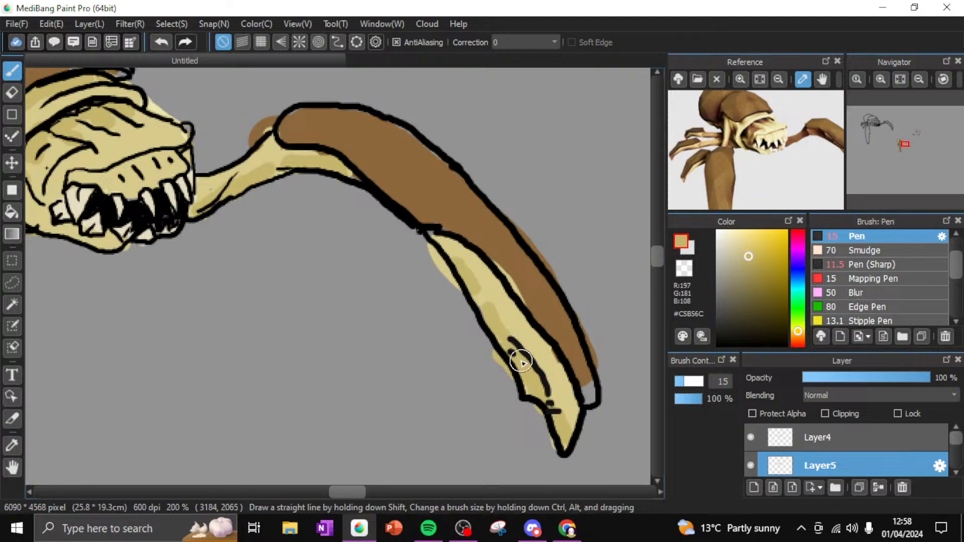
# Enlarge the reference's head, sample tan #D7CA8B from the painted head and set the pen size to 11.3
pyautogui.moveTo(358, 495); pyautogui.dragTo(337, 494)
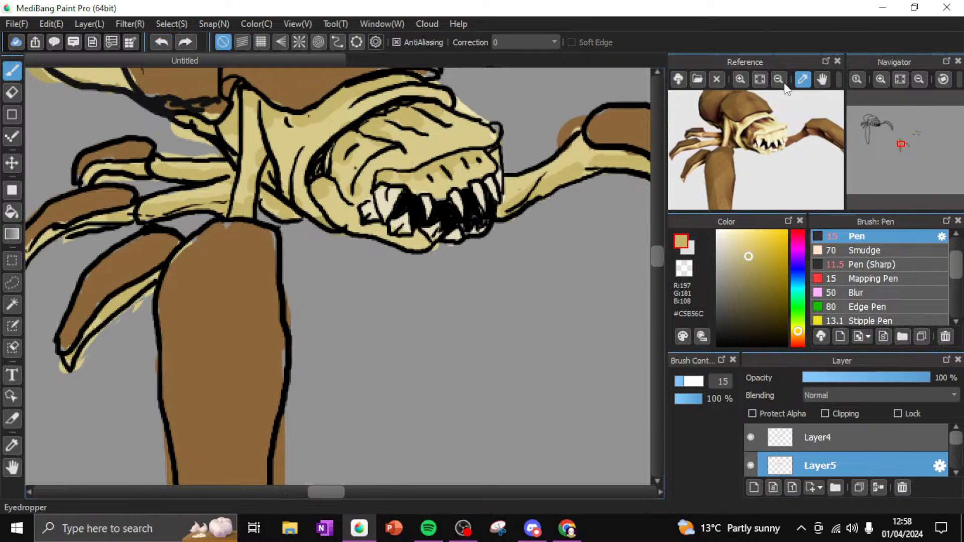
pyautogui.click(738, 80)
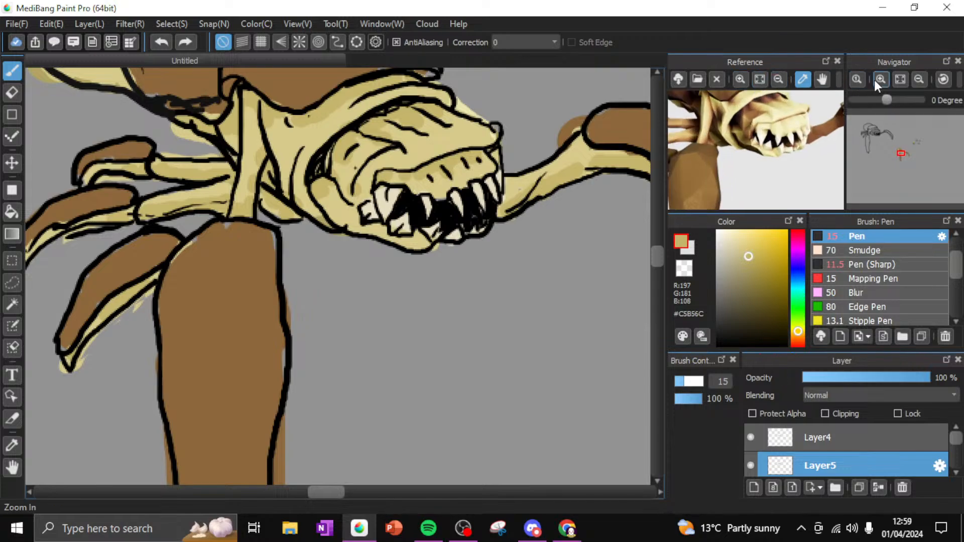
pyautogui.click(878, 79)
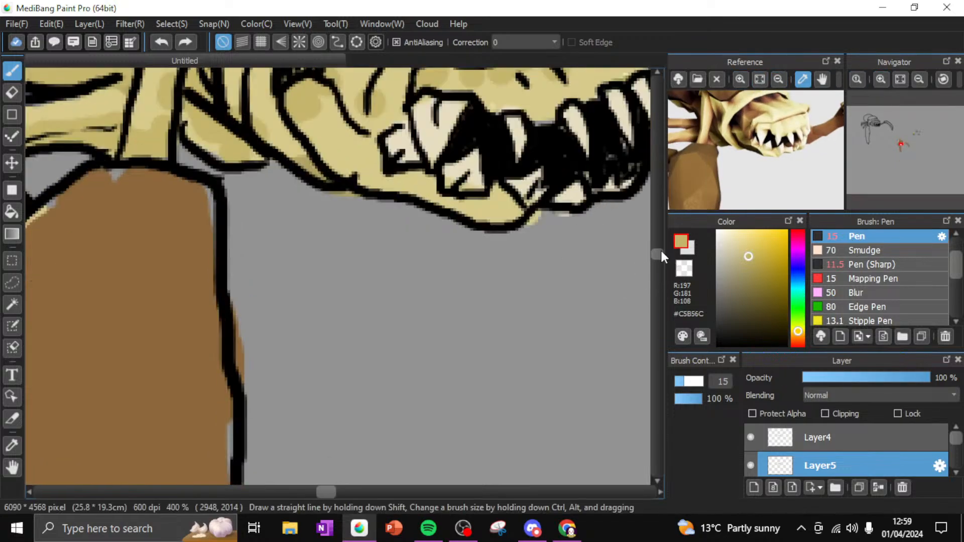
pyautogui.moveTo(661, 251); pyautogui.dragTo(662, 245)
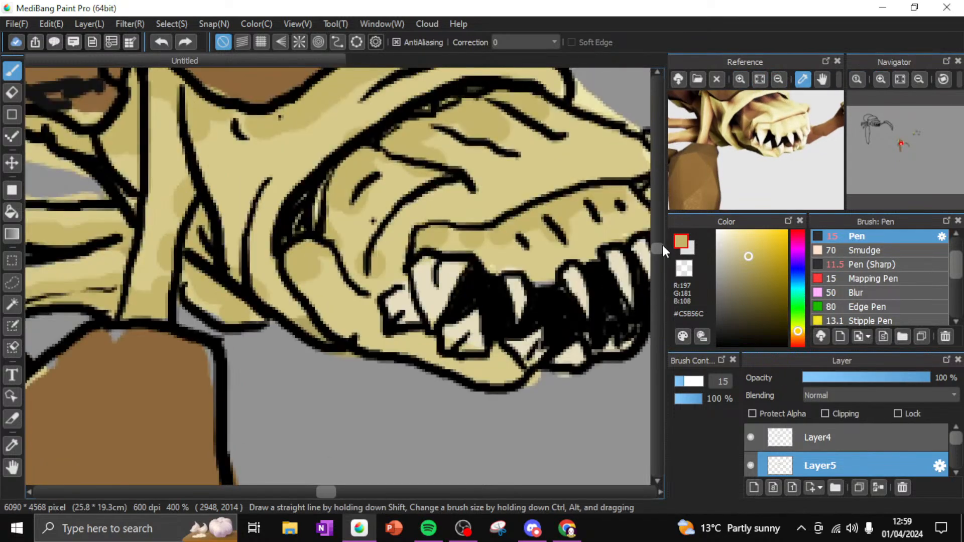
pyautogui.keyDown('alt'); pyautogui.click(522, 173); pyautogui.keyUp('alt')
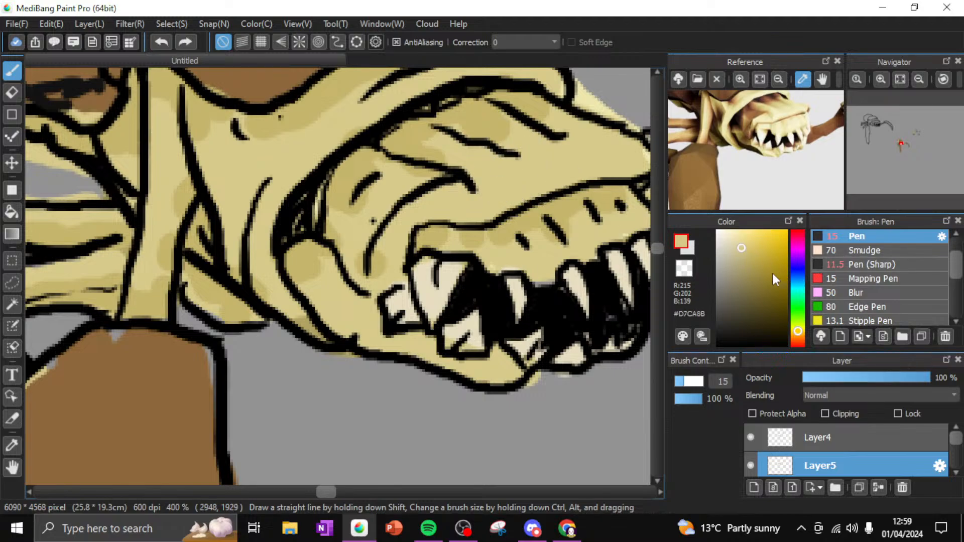
pyautogui.moveTo(331, 496); pyautogui.dragTo(329, 494)
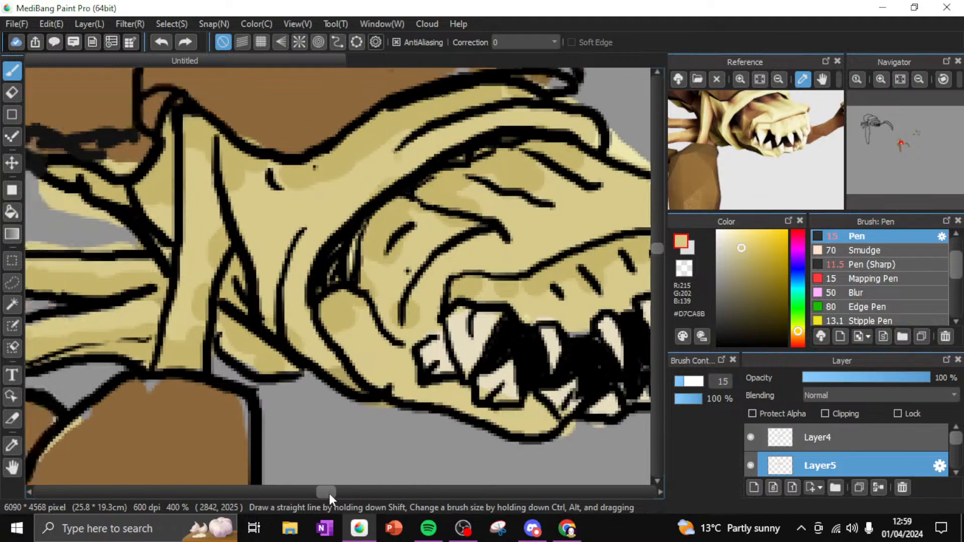
pyautogui.hscroll(3, 329, 493)
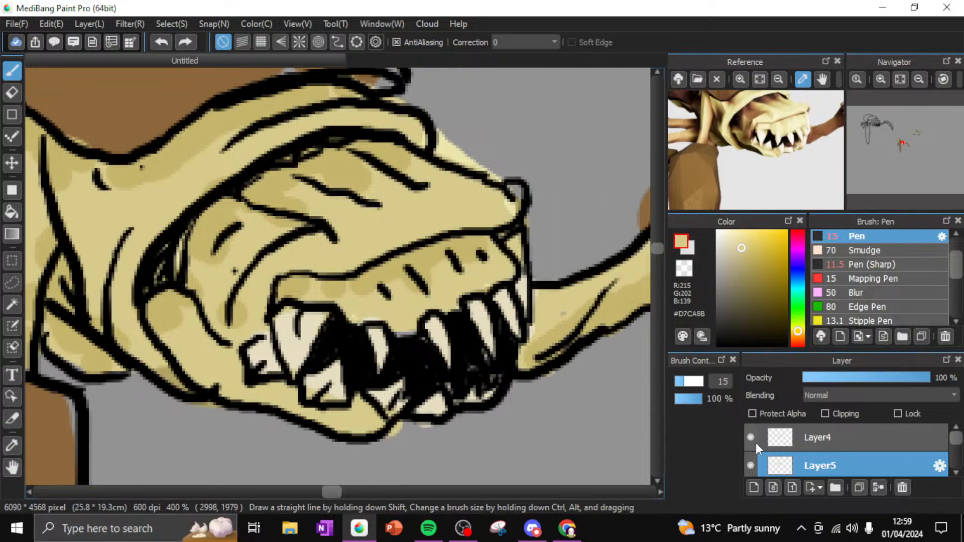
pyautogui.click(678, 382)
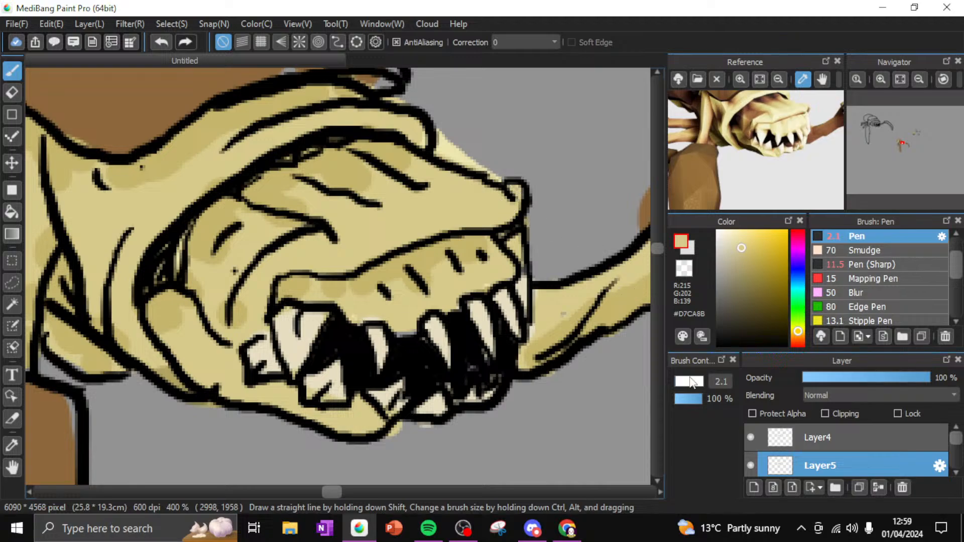
pyautogui.click(681, 383)
# Erase the colour spilling outside the outlines of the abdomen, back plate and raised foreleg's joint on Layer5
pyautogui.click(880, 79)
pyautogui.click(882, 77)
pyautogui.click(883, 75)
pyautogui.click(920, 78)
pyautogui.click(919, 78)
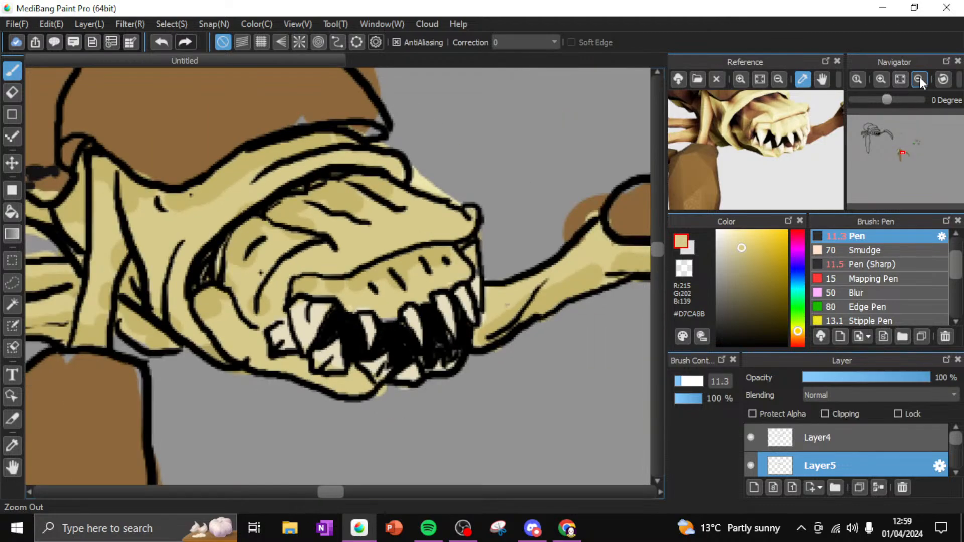
pyautogui.click(919, 78)
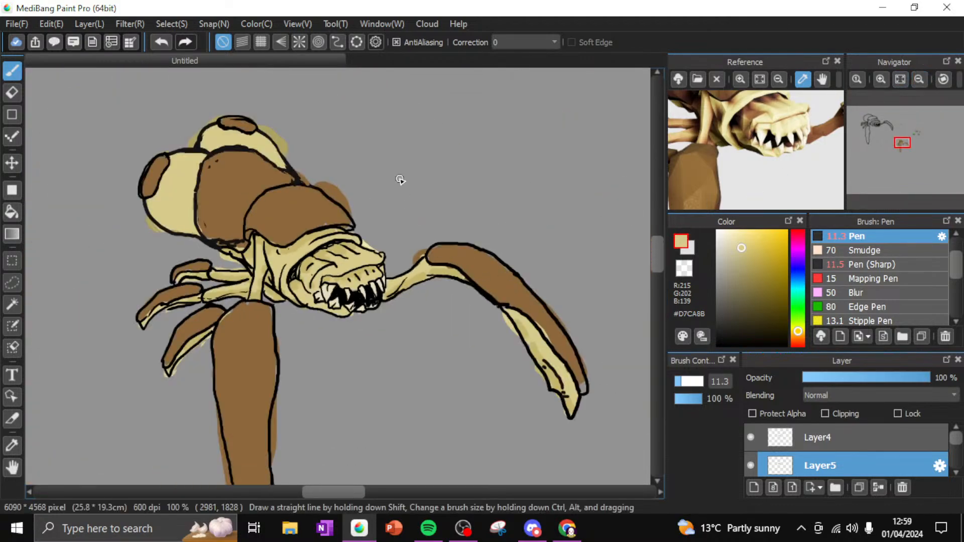
pyautogui.keyDown('alt'); pyautogui.click(392, 203); pyautogui.keyUp('alt')
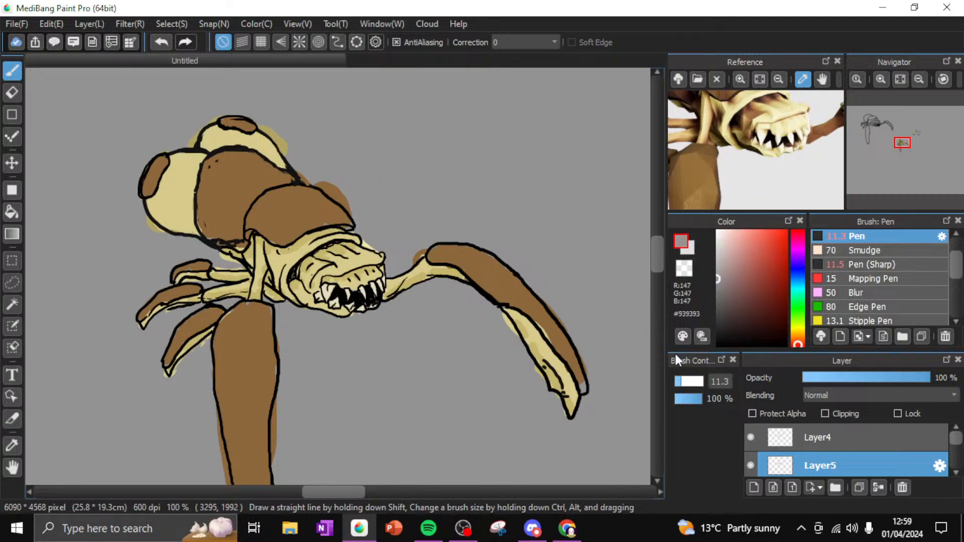
pyautogui.click(12, 93)
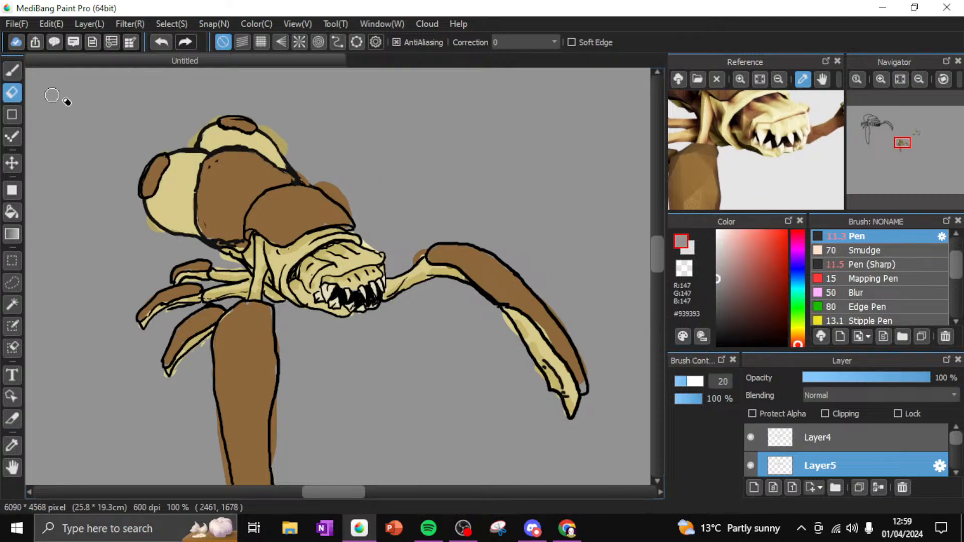
pyautogui.moveTo(336, 174)
pyautogui.mouseDown()
pyautogui.moveTo(358, 220)
pyautogui.moveTo(324, 180)
pyautogui.moveTo(355, 219)
pyautogui.moveTo(325, 184)
pyautogui.moveTo(304, 179)
pyautogui.moveTo(294, 149)
pyautogui.moveTo(280, 135)
pyautogui.moveTo(290, 159)
pyautogui.moveTo(268, 124)
pyautogui.moveTo(276, 141)
pyautogui.mouseUp()
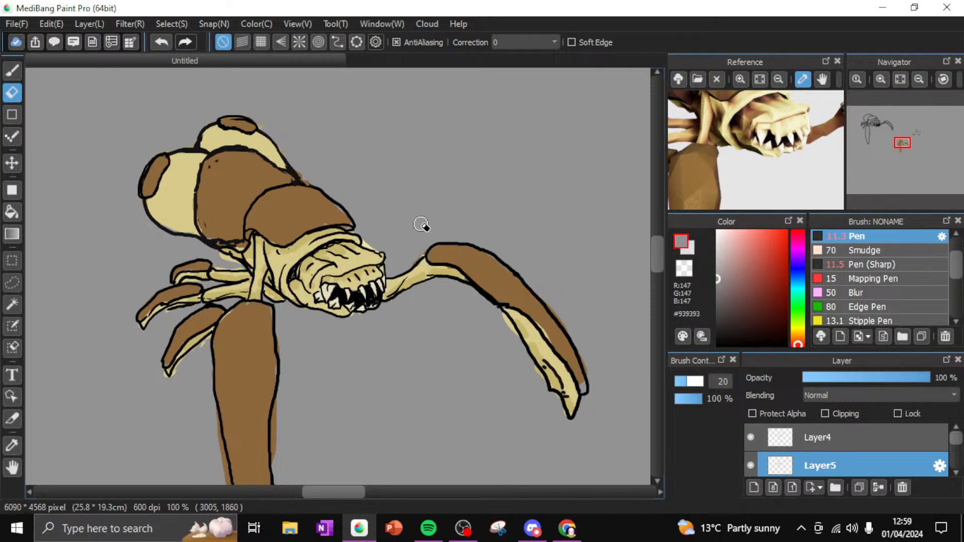
# Sample the raised foreleg's brown and darken it slightly to #856234
pyautogui.keyDown('alt'); pyautogui.click(500, 276); pyautogui.keyUp('alt')
pyautogui.click(760, 287)
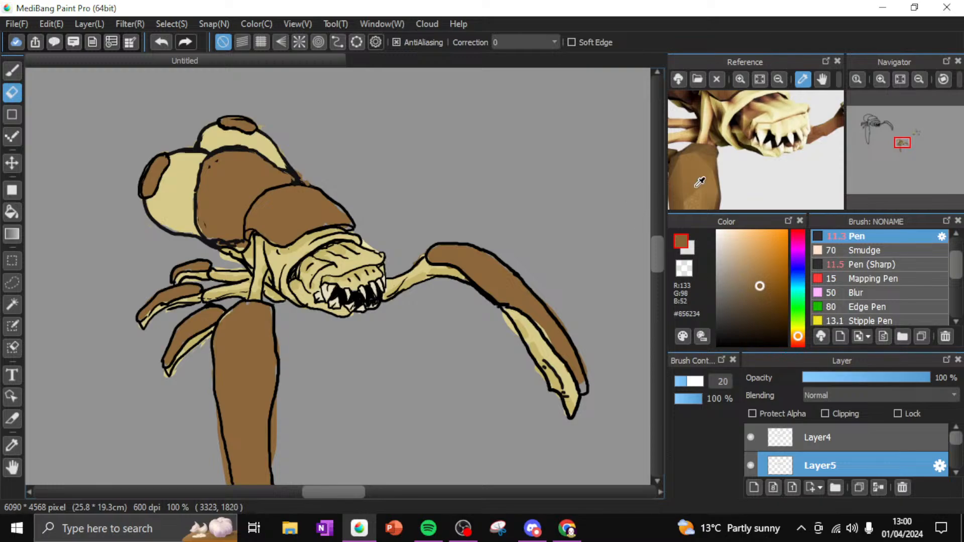
pyautogui.moveTo(658, 254); pyautogui.dragTo(659, 264)
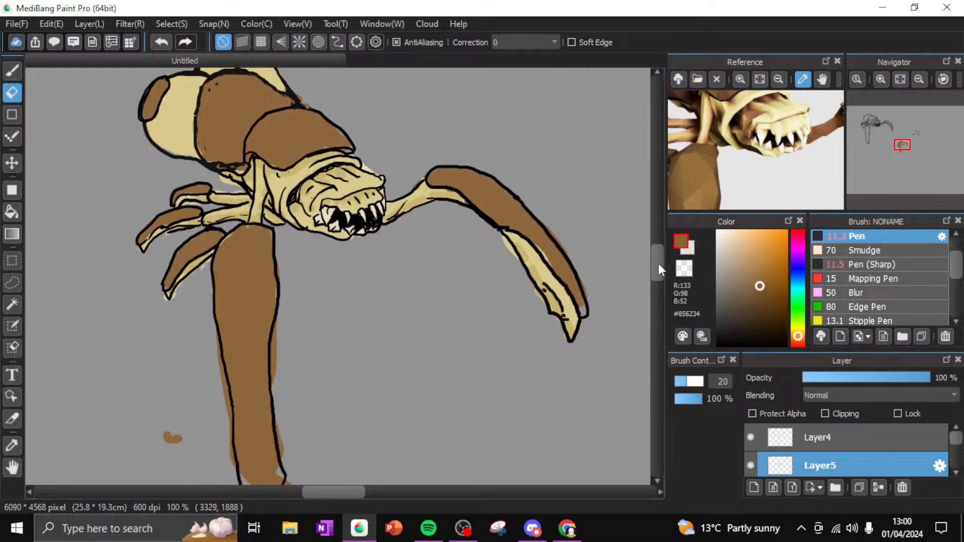
pyautogui.moveTo(503, 226); pyautogui.dragTo(477, 197)
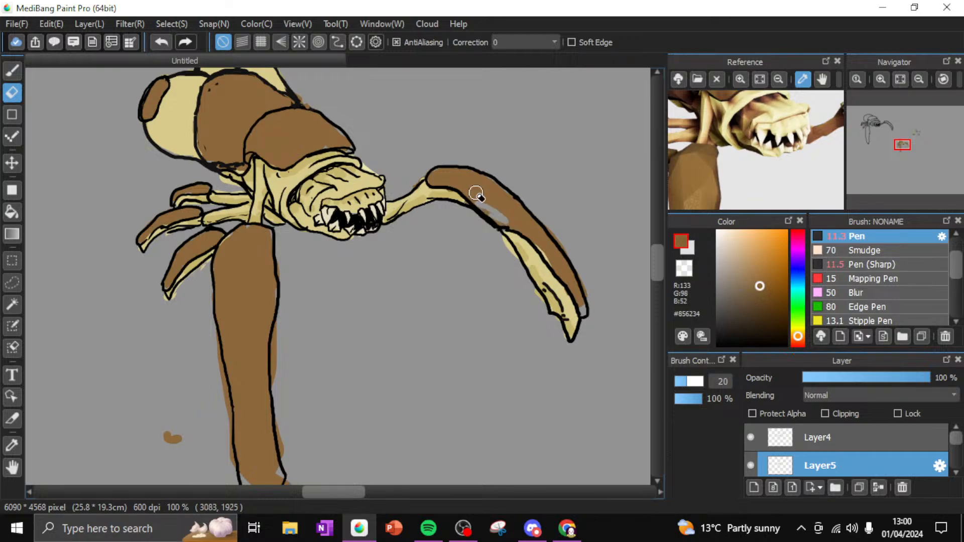
pyautogui.click(160, 43)
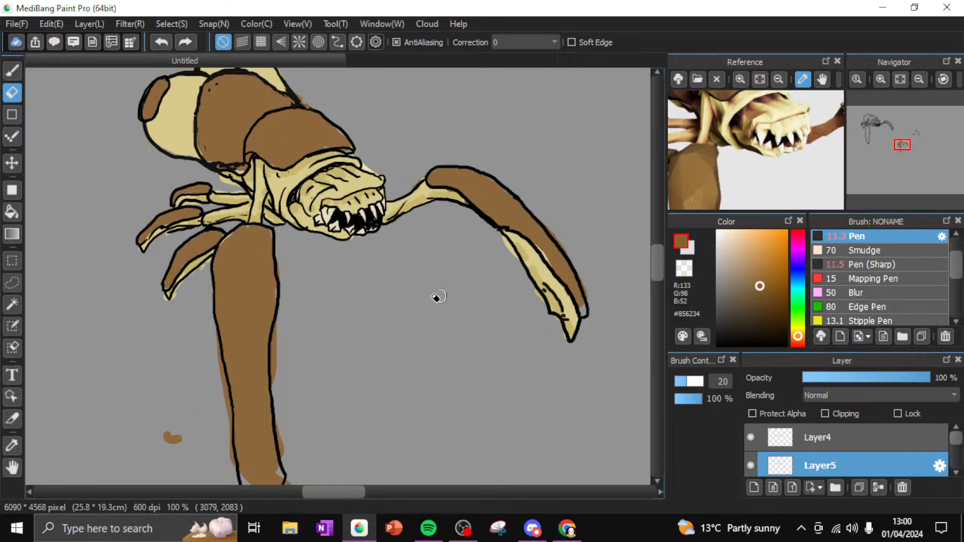
# Paint #856234 brown shading over the long front leg, the back plates and the brown patches on the abdomen
pyautogui.click(12, 71)
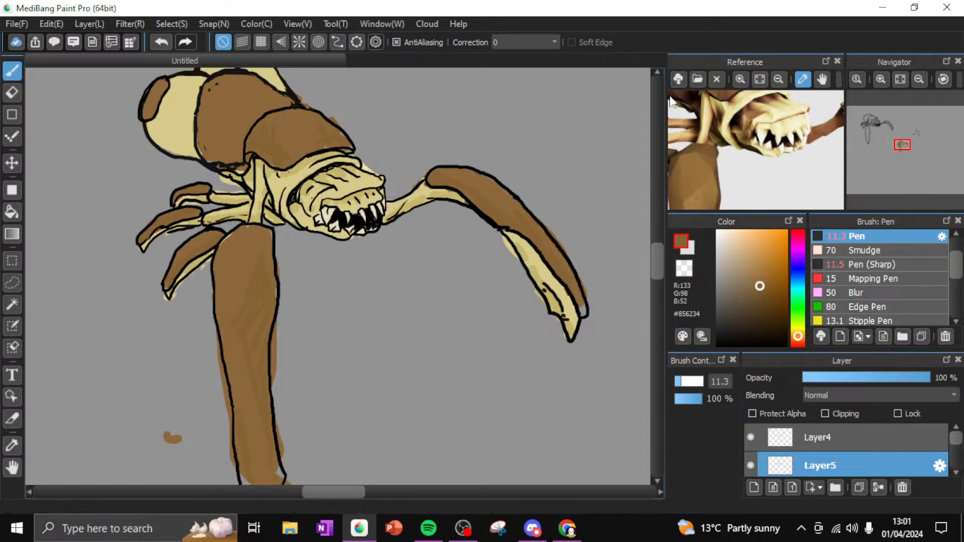
pyautogui.click(741, 81)
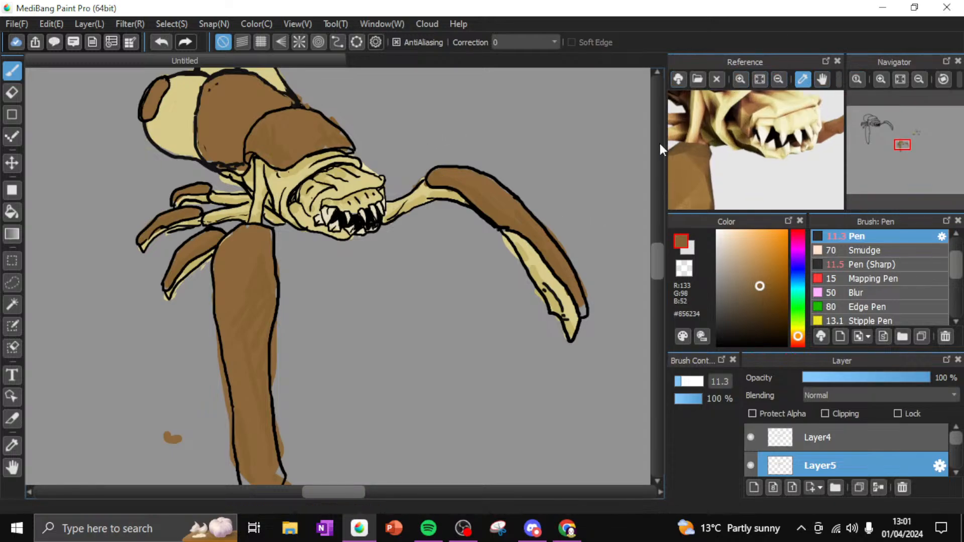
pyautogui.click(880, 79)
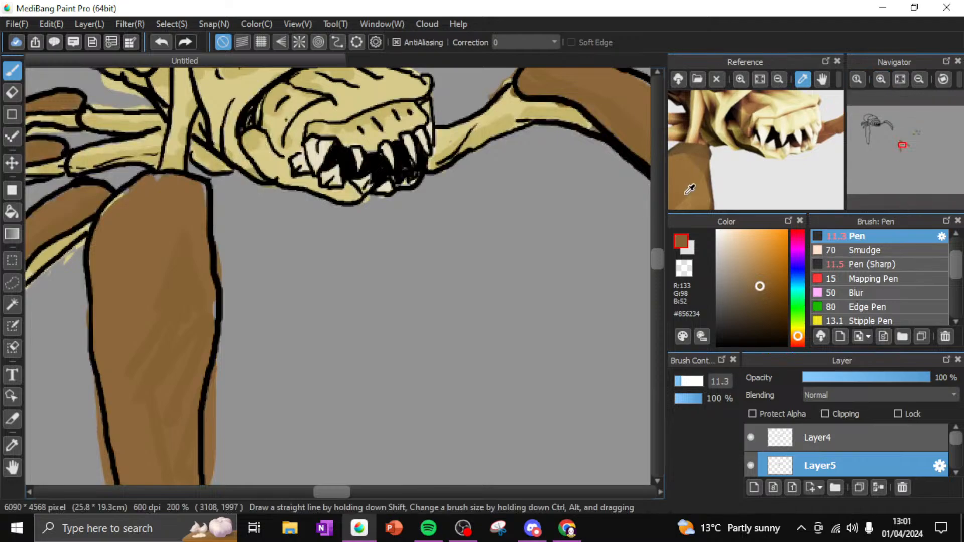
pyautogui.moveTo(335, 491); pyautogui.dragTo(324, 491)
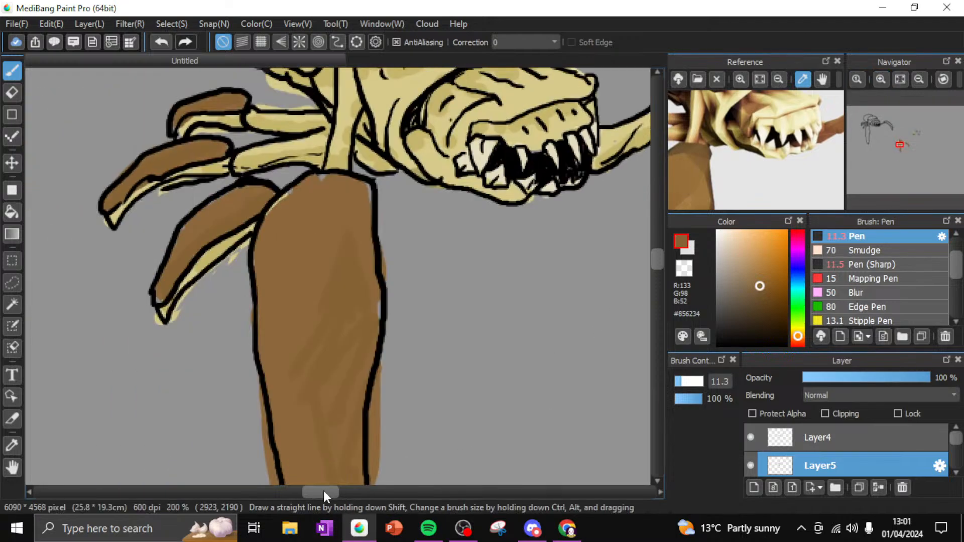
pyautogui.moveTo(658, 259); pyautogui.dragTo(658, 245)
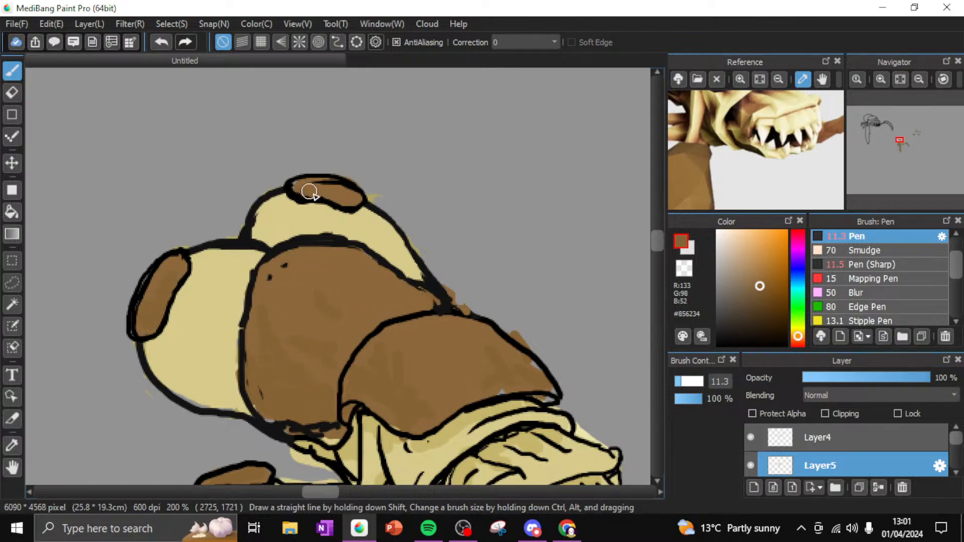
# Sample the darker tan #C5B56C and shade the lower edges of both tan abdomen lobes
pyautogui.keyDown('alt'); pyautogui.click(457, 423); pyautogui.keyUp('alt')
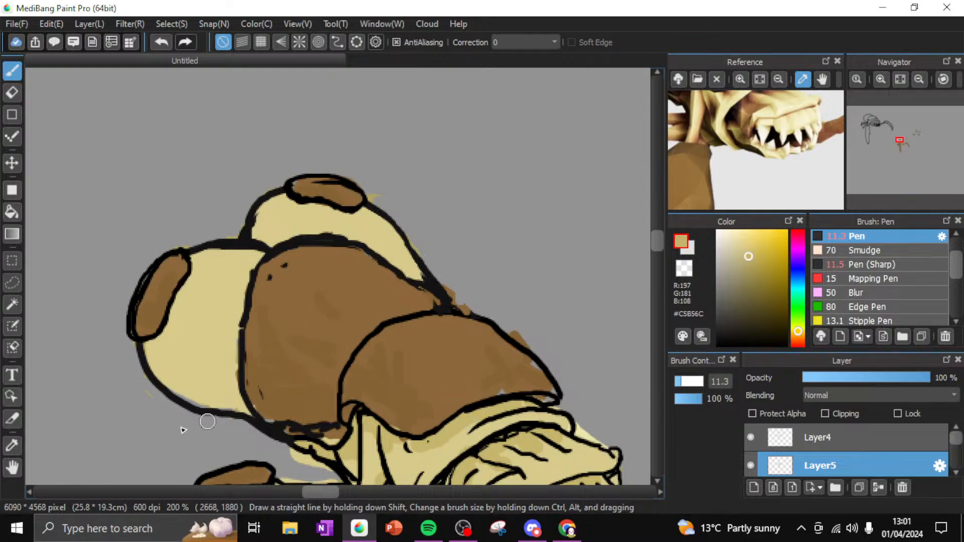
pyautogui.moveTo(153, 341)
pyautogui.mouseDown()
pyautogui.moveTo(174, 384)
pyautogui.moveTo(163, 347)
pyautogui.moveTo(237, 416)
pyautogui.moveTo(231, 382)
pyautogui.moveTo(184, 372)
pyautogui.moveTo(206, 377)
pyautogui.mouseUp()
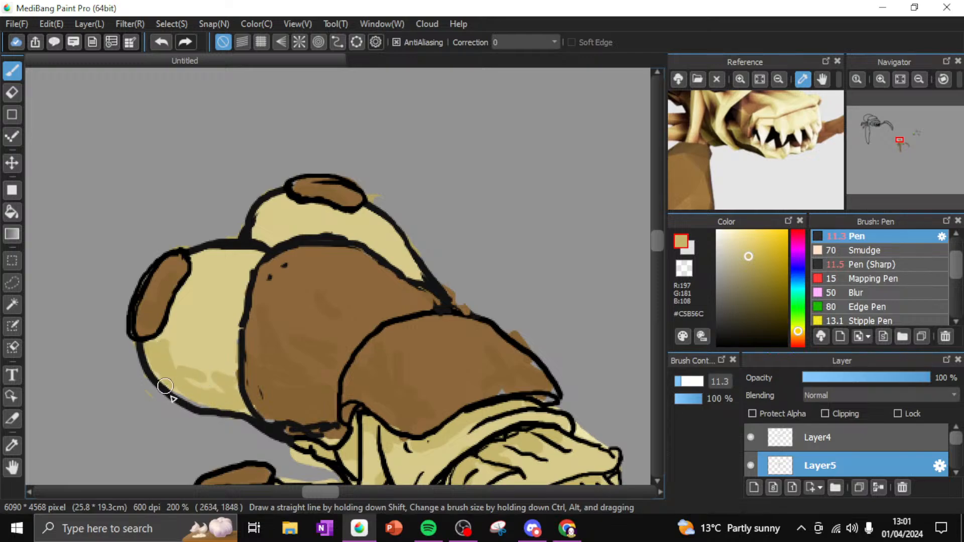
pyautogui.moveTo(260, 234)
pyautogui.mouseDown()
pyautogui.moveTo(249, 234)
pyautogui.moveTo(293, 221)
pyautogui.mouseUp()
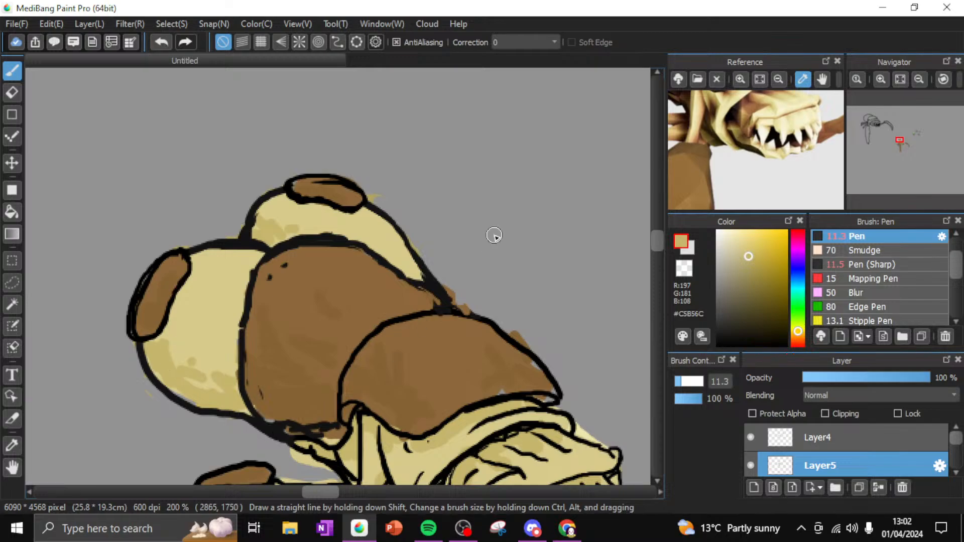
# Colour the small claw at the end of the long front leg tan on Layer5
pyautogui.click(922, 80)
pyautogui.click(920, 79)
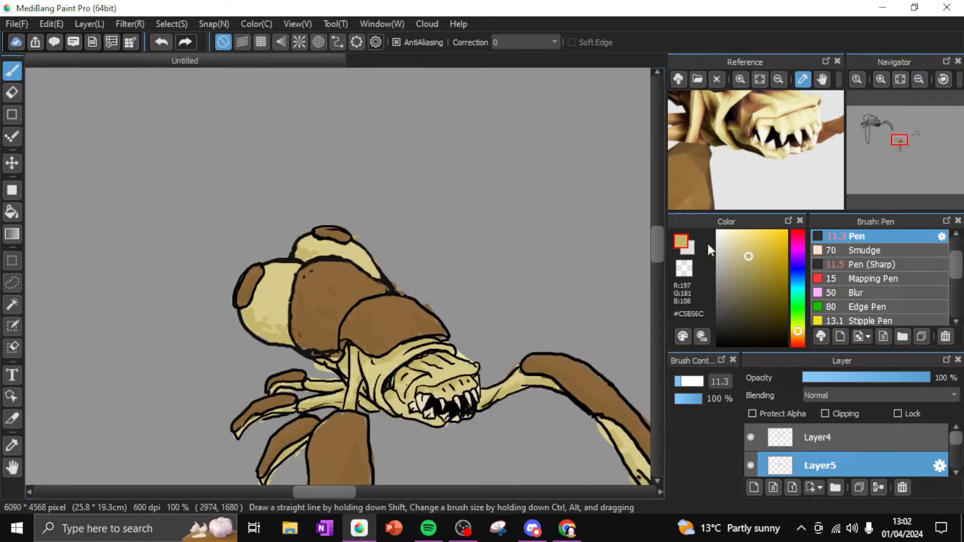
pyautogui.scroll(-3, 661, 259)
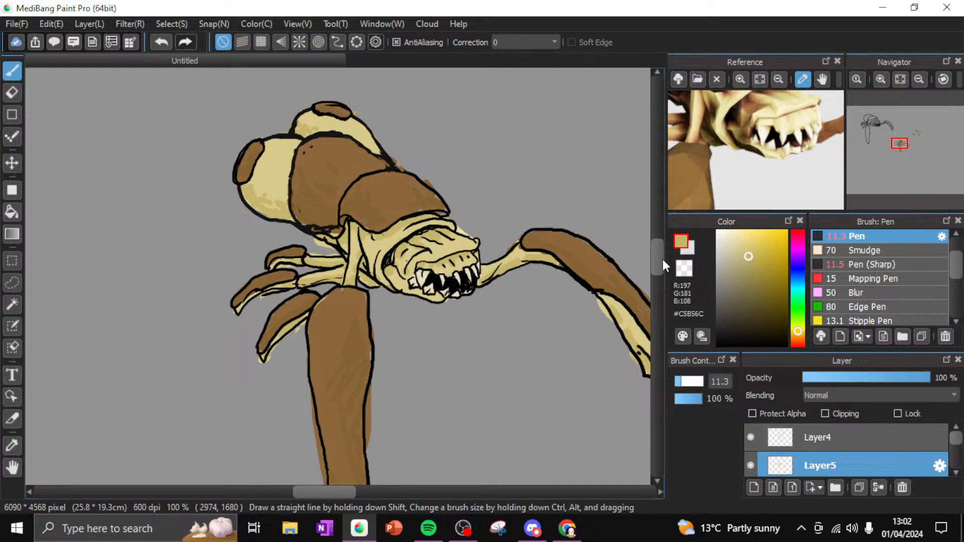
pyautogui.moveTo(318, 492); pyautogui.dragTo(327, 493)
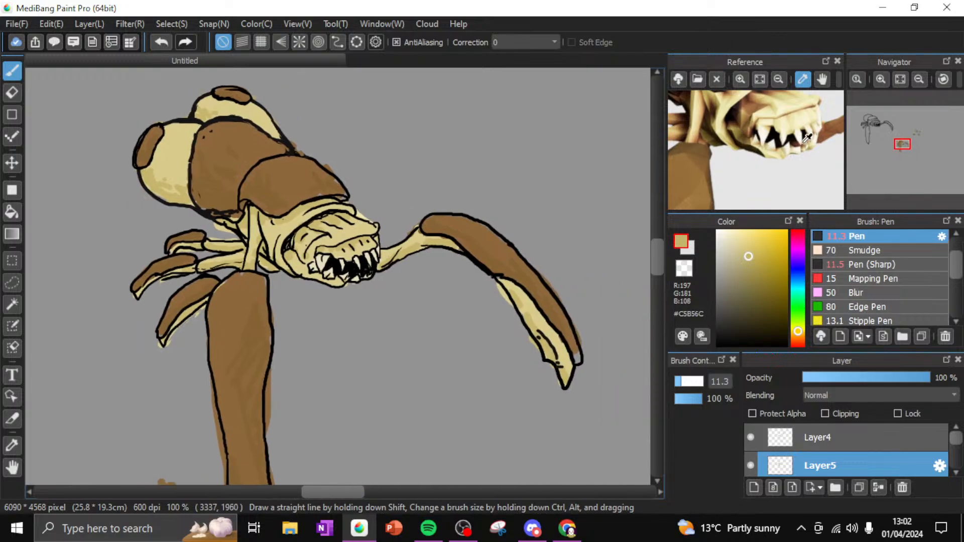
pyautogui.click(920, 81)
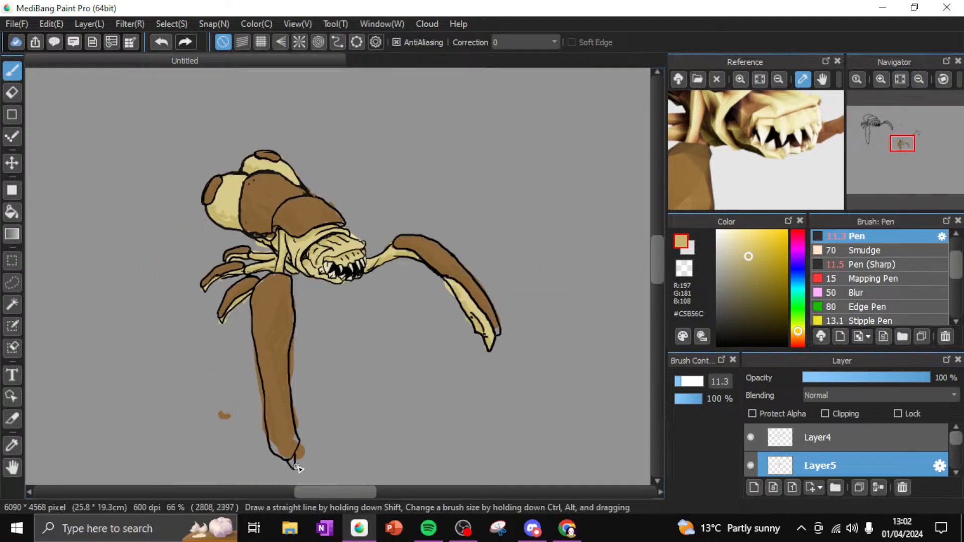
pyautogui.click(880, 79)
pyautogui.click(880, 80)
pyautogui.click(879, 81)
pyautogui.moveTo(900, 157); pyautogui.dragTo(899, 153)
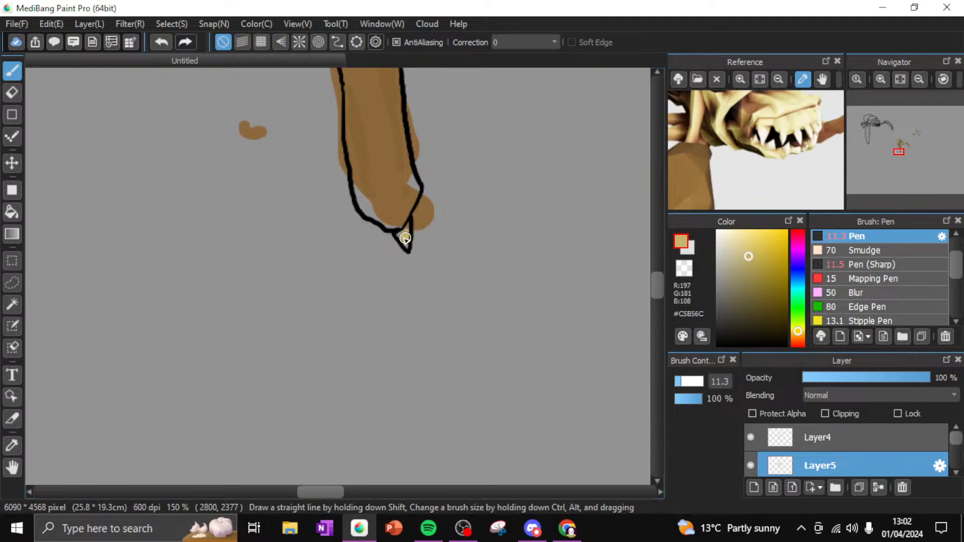
pyautogui.moveTo(405, 238); pyautogui.dragTo(402, 232)
# Fill the uncoloured gaps at the long front leg's lower end with brown #8C683B and shade it with #856234
pyautogui.keyDown('alt'); pyautogui.click(386, 186); pyautogui.keyUp('alt')
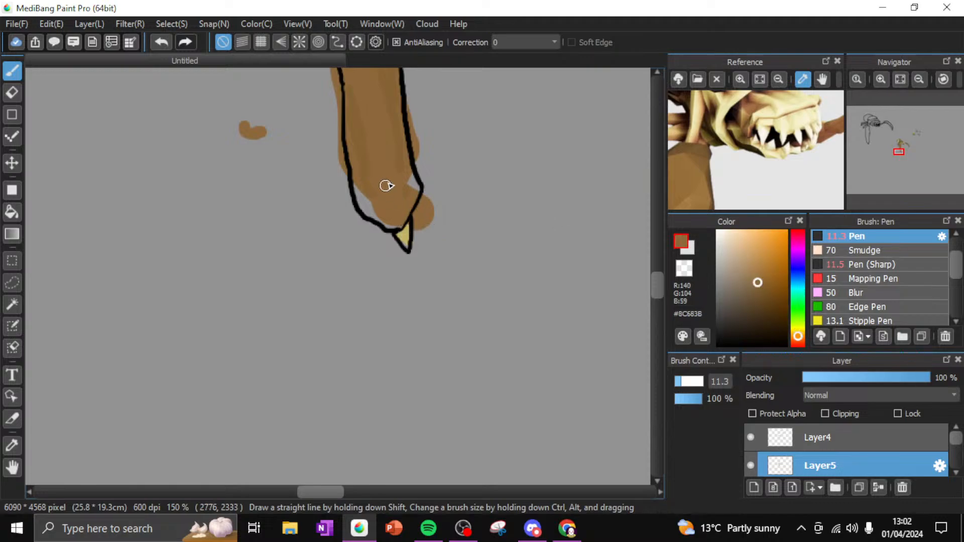
pyautogui.moveTo(360, 194); pyautogui.dragTo(393, 220)
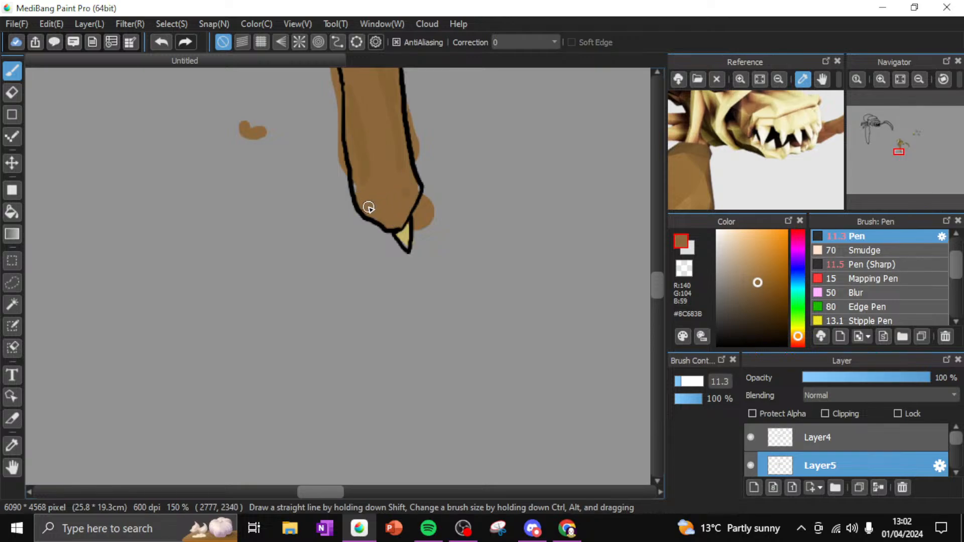
pyautogui.keyDown('alt'); pyautogui.click(397, 103); pyautogui.keyUp('alt')
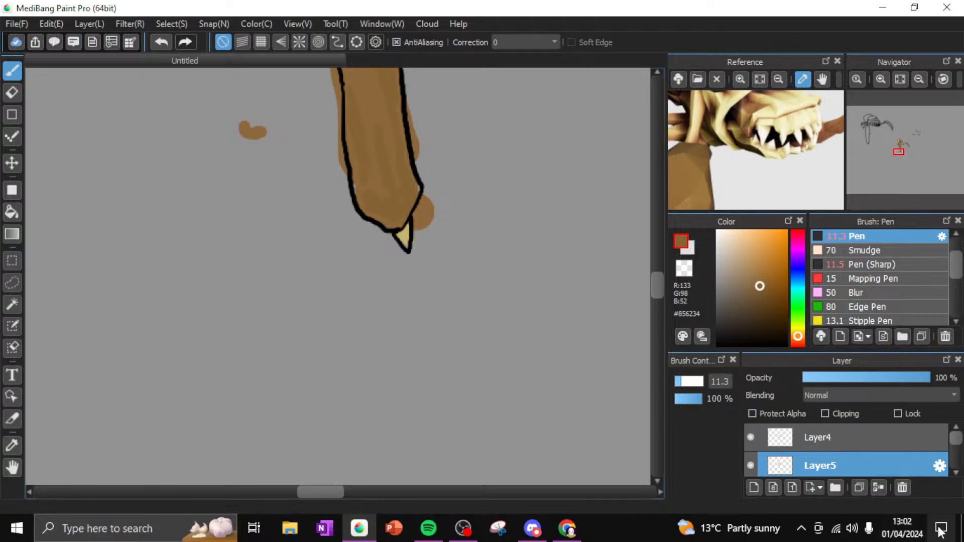
pyautogui.click(851, 440)
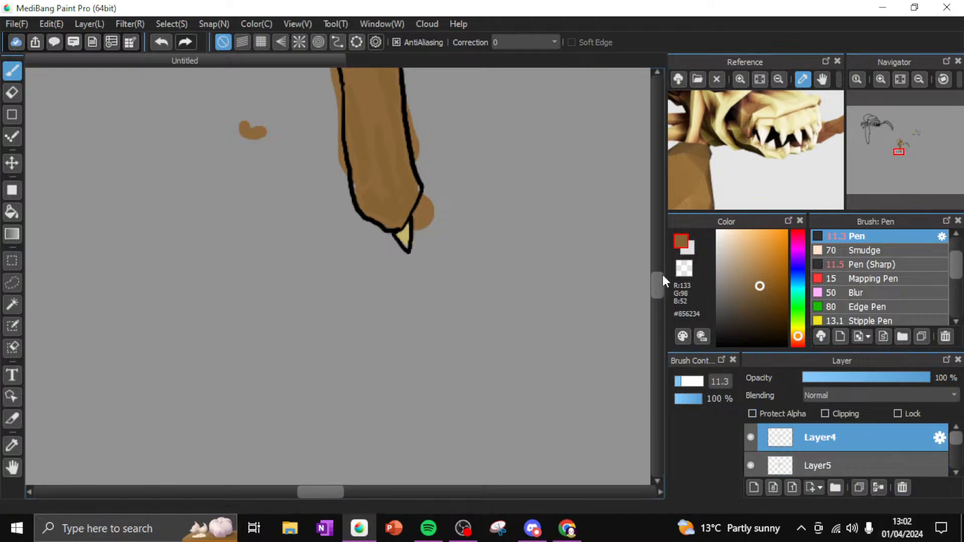
pyautogui.click(879, 78)
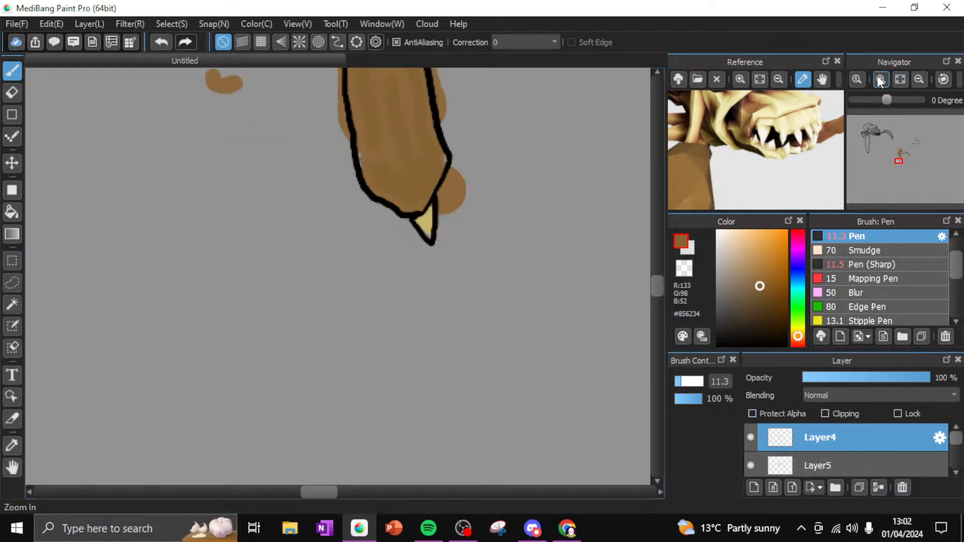
pyautogui.moveTo(654, 276); pyautogui.dragTo(661, 245)
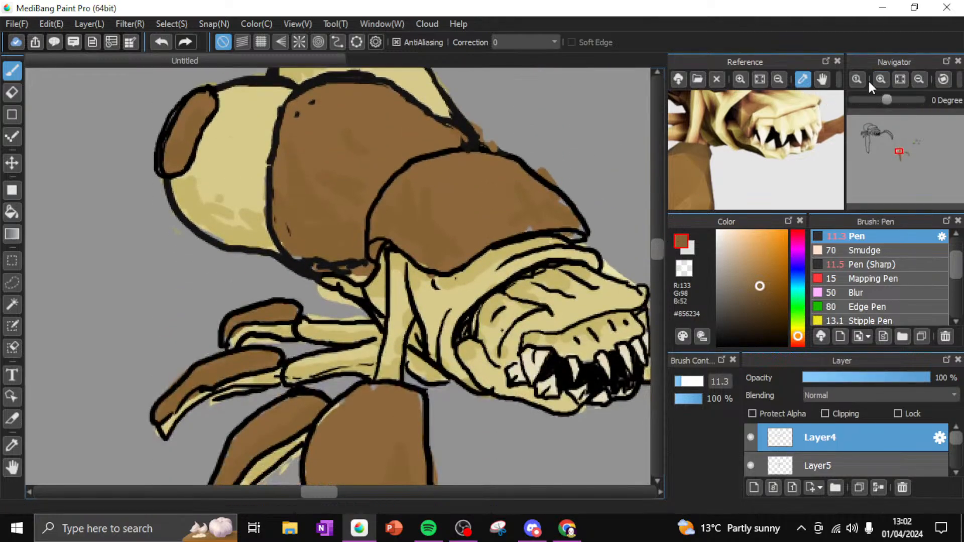
pyautogui.click(919, 79)
pyautogui.click(920, 79)
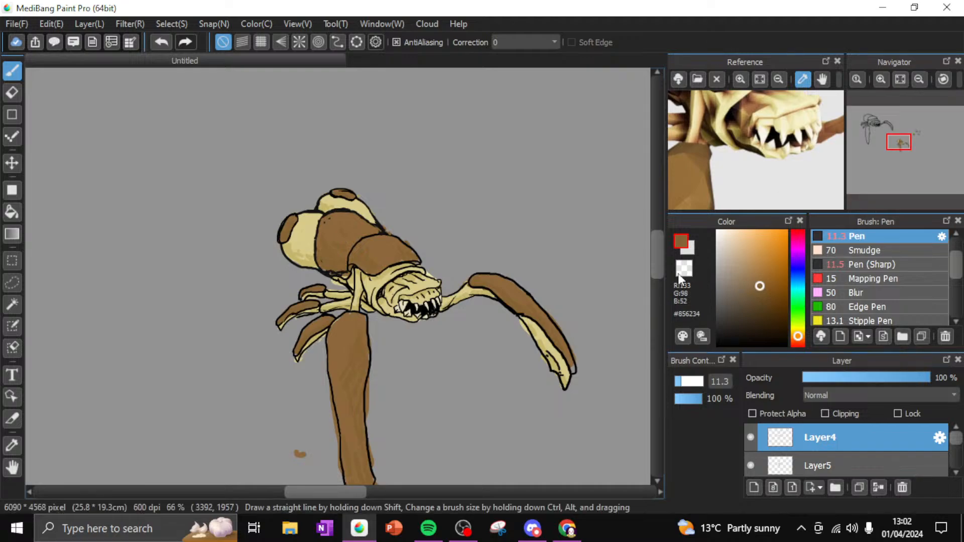
# Fill the uncoloured gap at the lower end of the raised foreleg's brown segment with #8C683B on Layer5
pyautogui.click(881, 79)
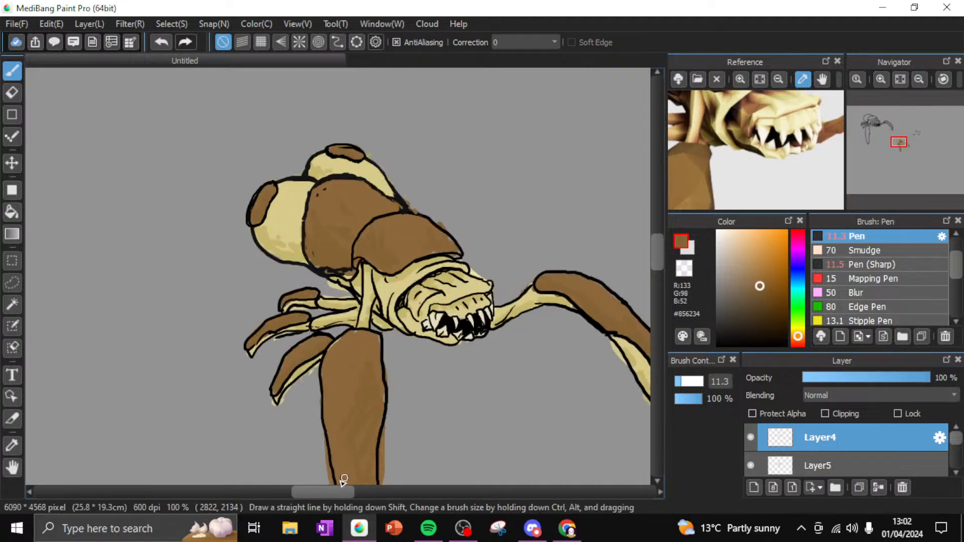
pyautogui.moveTo(347, 490); pyautogui.dragTo(356, 490)
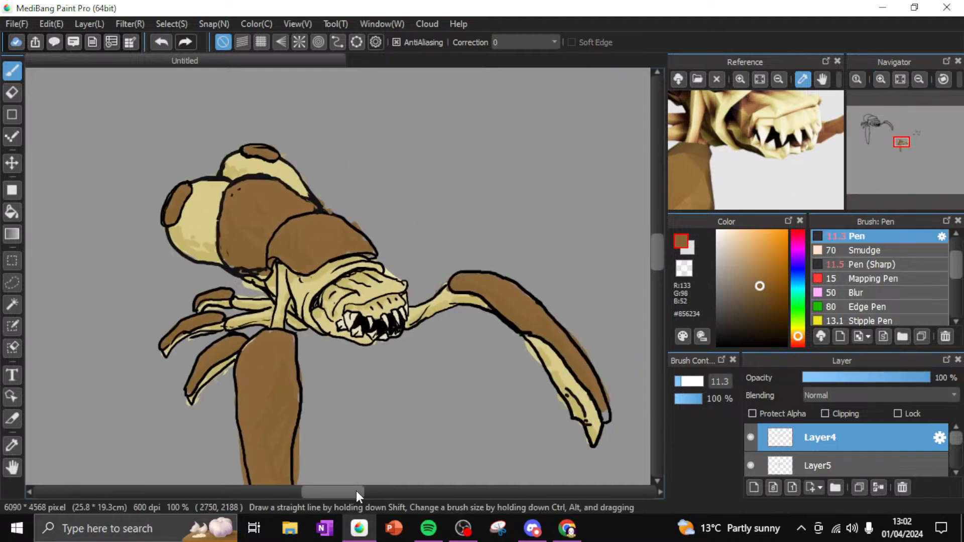
pyautogui.scroll(-3, 652, 251)
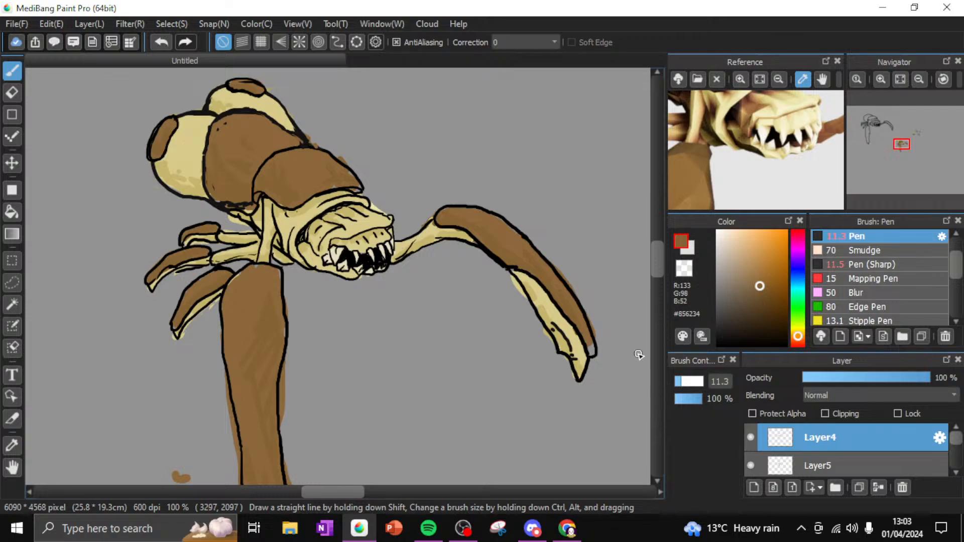
pyautogui.keyDown('alt'); pyautogui.click(564, 299); pyautogui.keyUp('alt')
pyautogui.moveTo(593, 355); pyautogui.dragTo(587, 331)
pyautogui.click(162, 42)
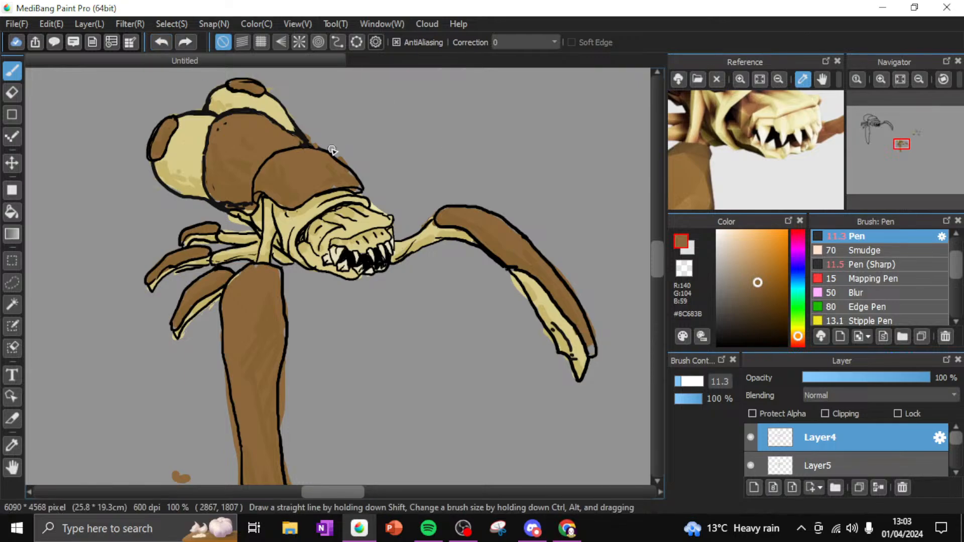
pyautogui.click(810, 463)
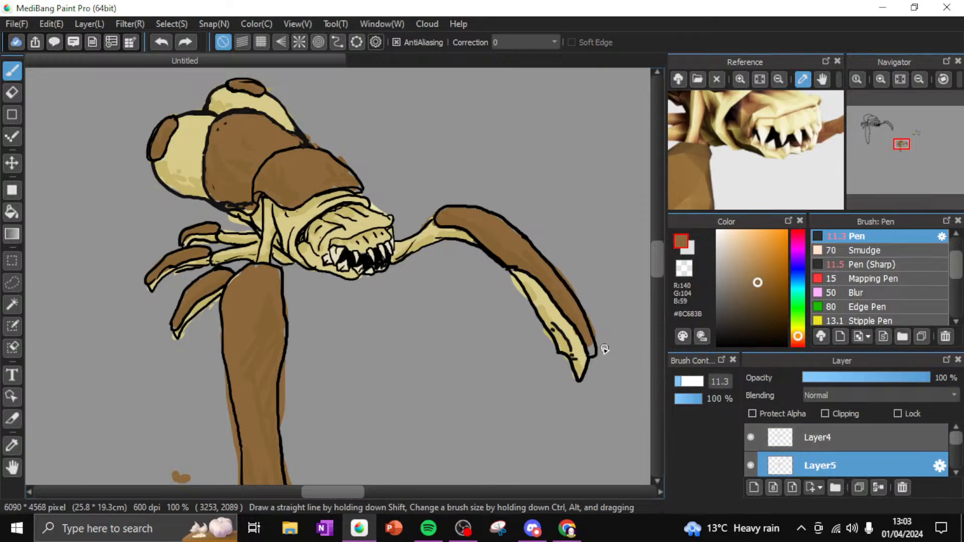
pyautogui.click(854, 441)
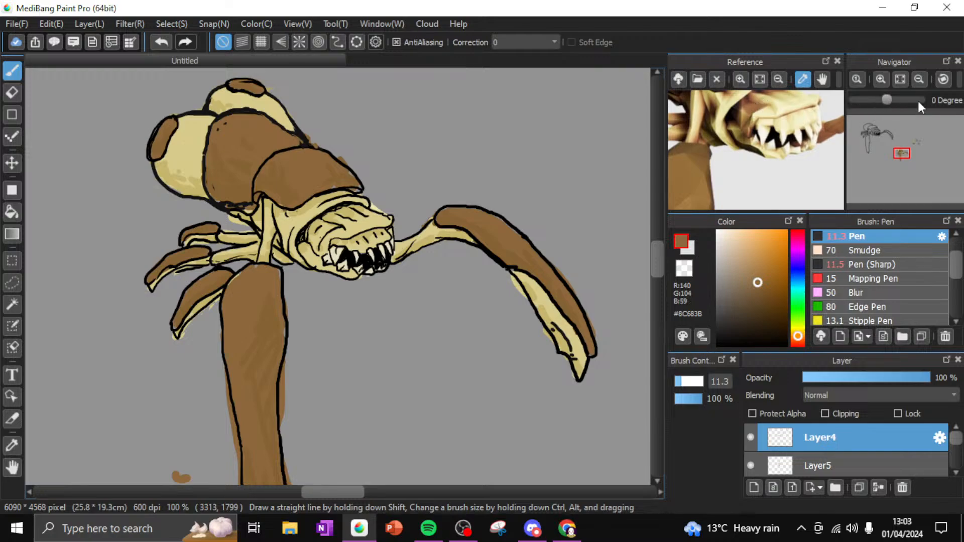
# Erase the stray brown blob beside the long front leg on Layer5
pyautogui.click(919, 80)
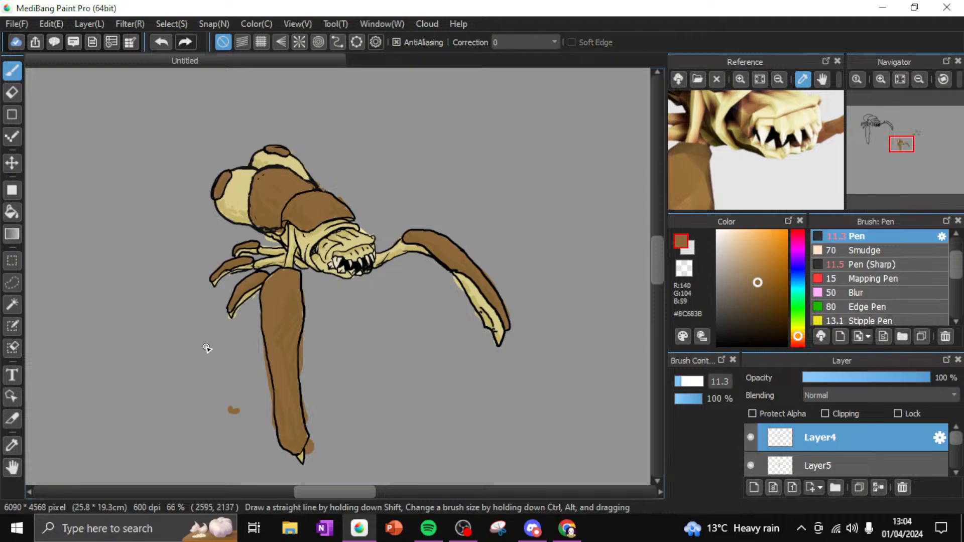
pyautogui.click(13, 93)
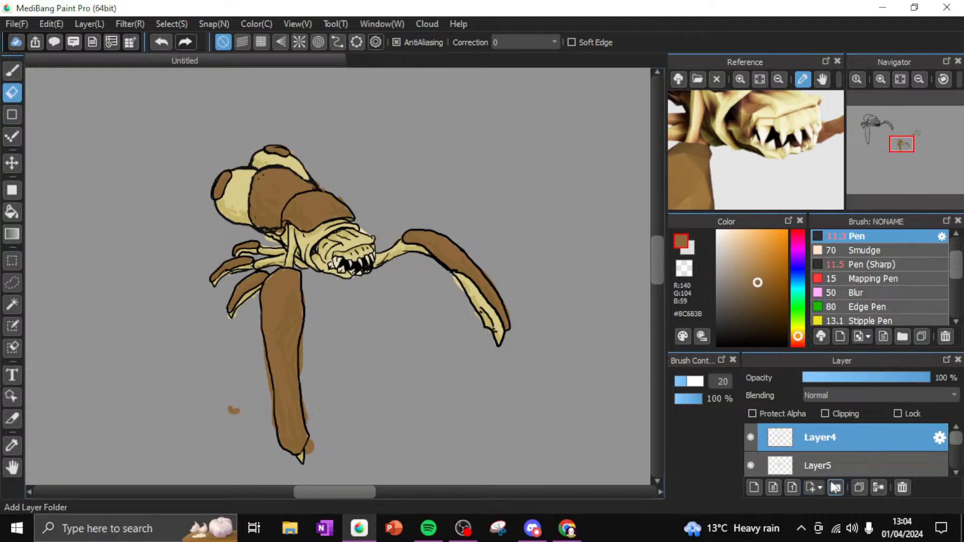
pyautogui.click(804, 466)
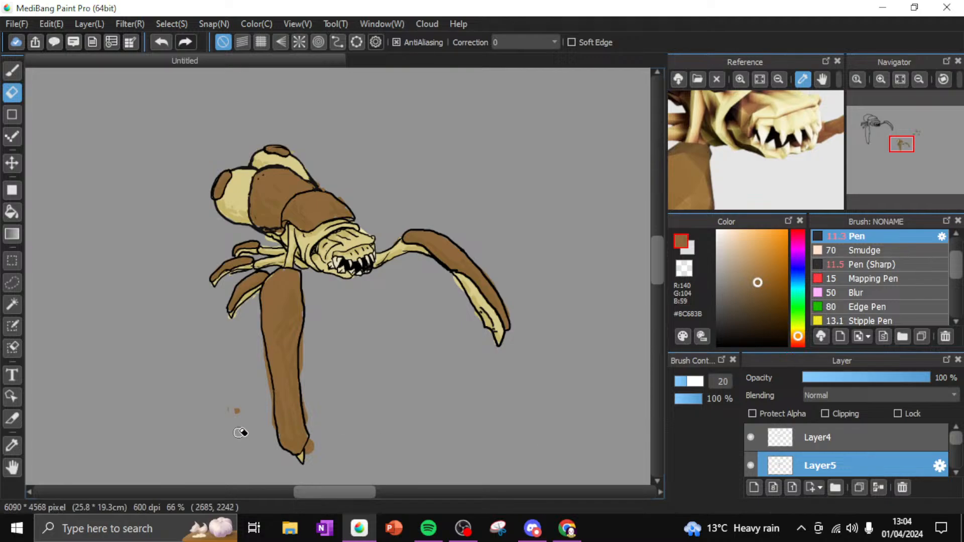
pyautogui.moveTo(243, 430); pyautogui.dragTo(221, 404)
# Erase the brown spilling outside the outline around the long front leg's lower end and claw
pyautogui.click(880, 79)
pyautogui.click(880, 80)
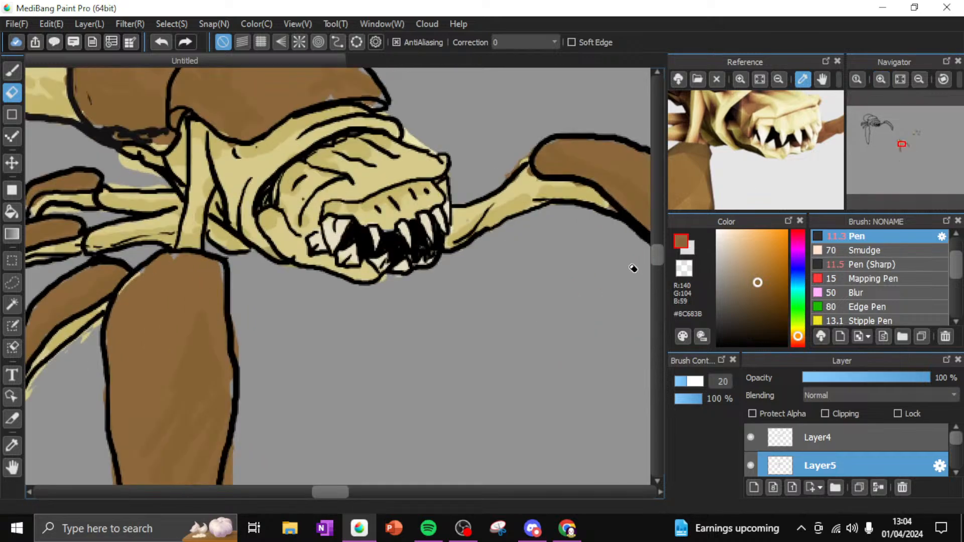
pyautogui.moveTo(654, 256); pyautogui.dragTo(653, 285)
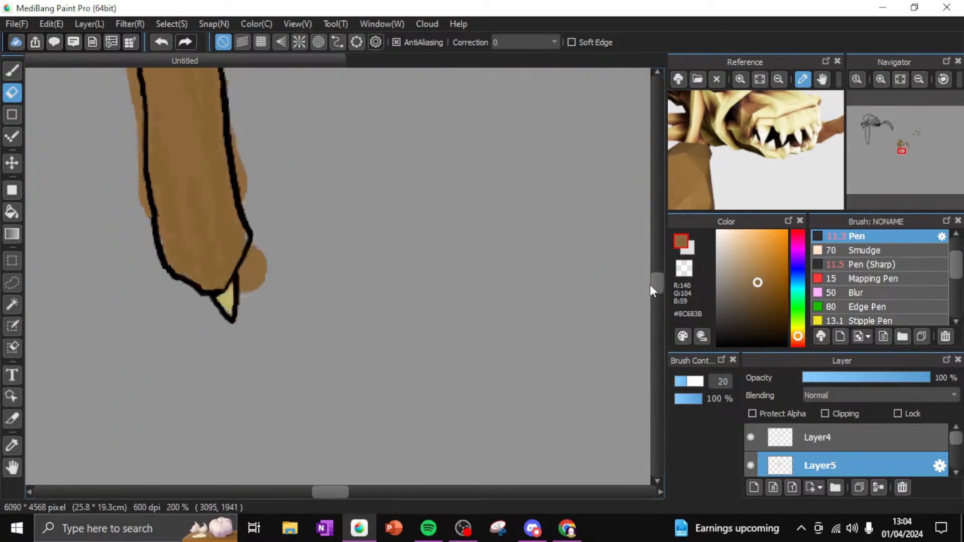
pyautogui.moveTo(265, 192)
pyautogui.mouseDown()
pyautogui.moveTo(248, 249)
pyautogui.moveTo(257, 216)
pyautogui.moveTo(239, 72)
pyautogui.moveTo(239, 102)
pyautogui.mouseUp()
pyautogui.moveTo(142, 190); pyautogui.dragTo(136, 116)
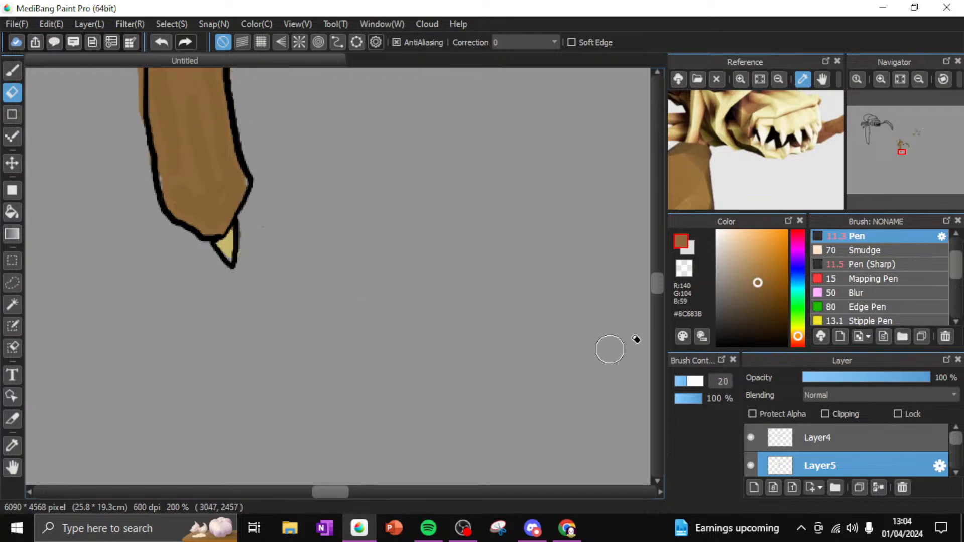
# Erase the remaining colour spilling outside the creature's outlines on Layer5, using an eraser size of 39
pyautogui.click(922, 76)
pyautogui.click(921, 79)
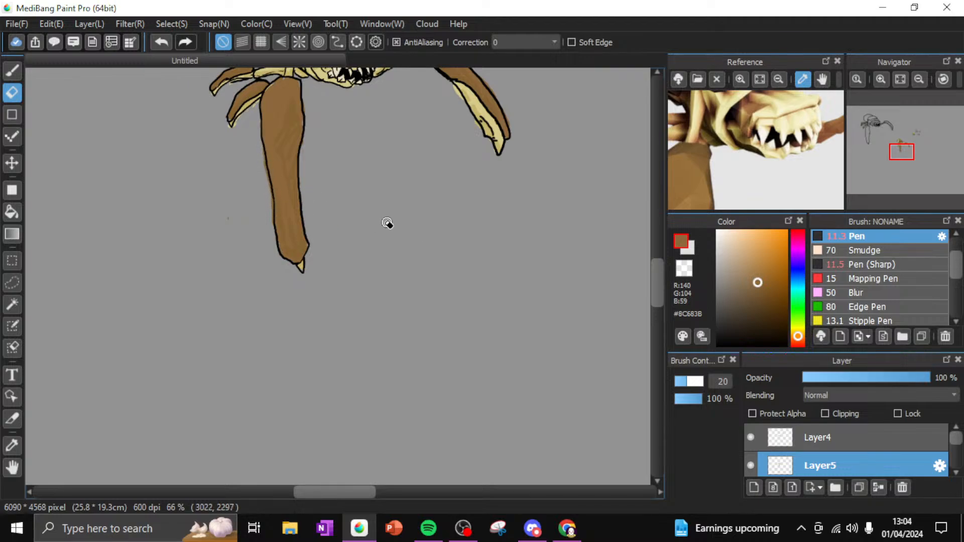
pyautogui.moveTo(657, 285); pyautogui.dragTo(654, 269)
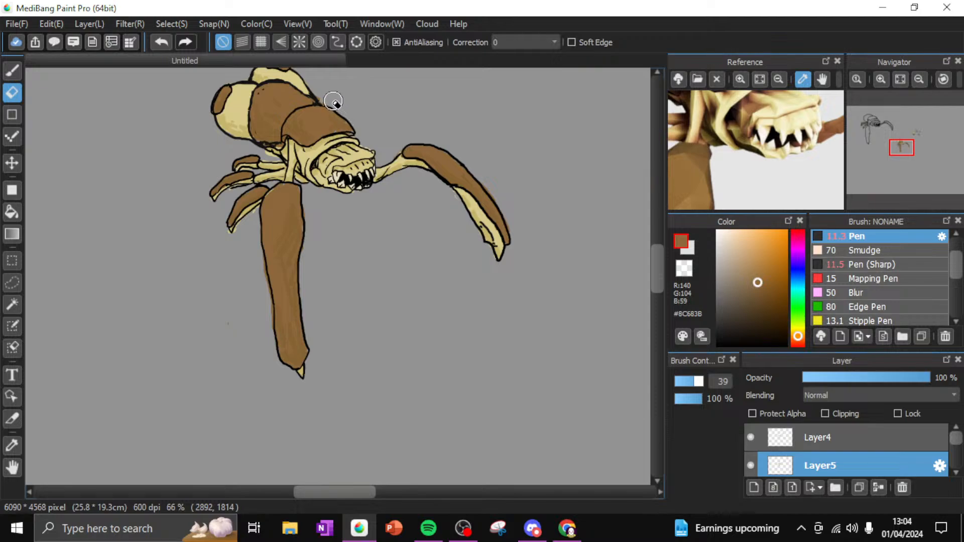
pyautogui.moveTo(659, 270); pyautogui.dragTo(658, 256)
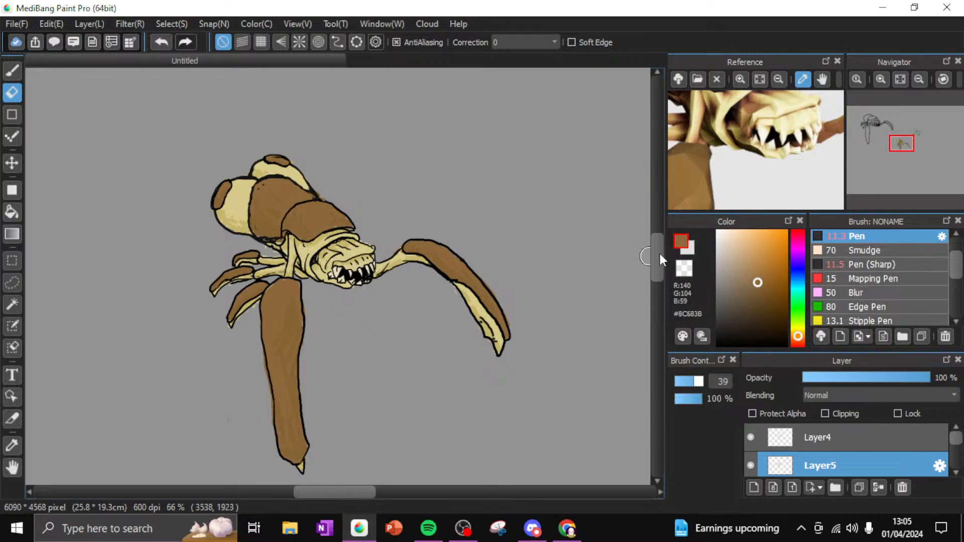
pyautogui.scroll(-2, 661, 254)
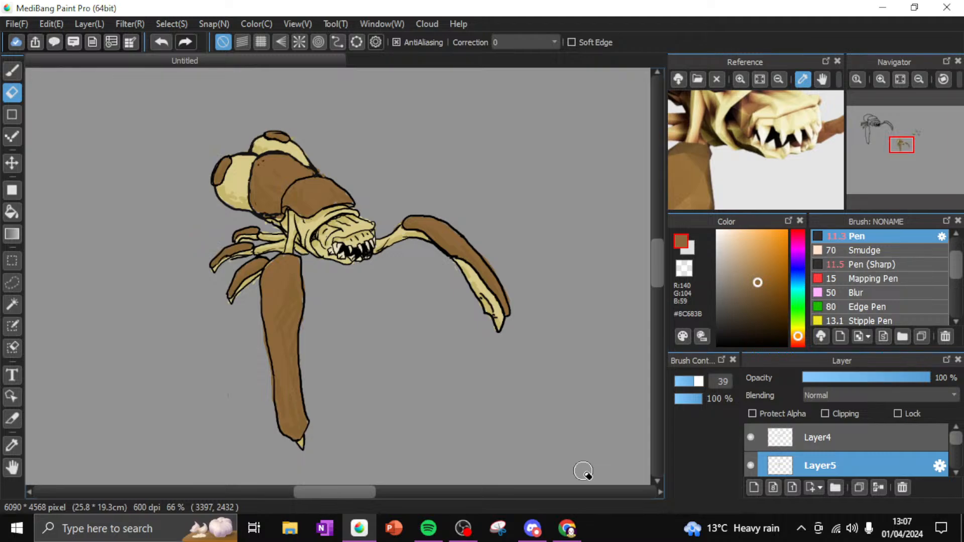
# Switch to OBS
pyautogui.click(463, 528)
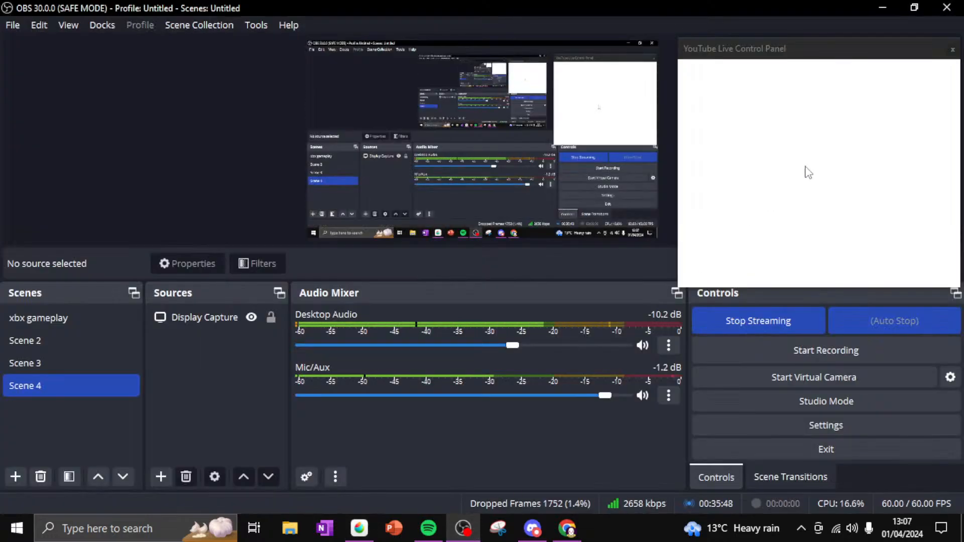
# Switch to MediBang Paint Pro and ready the Pen brush in black (#000000) over the empty canvas area above the small doodles
pyautogui.click(534, 528)
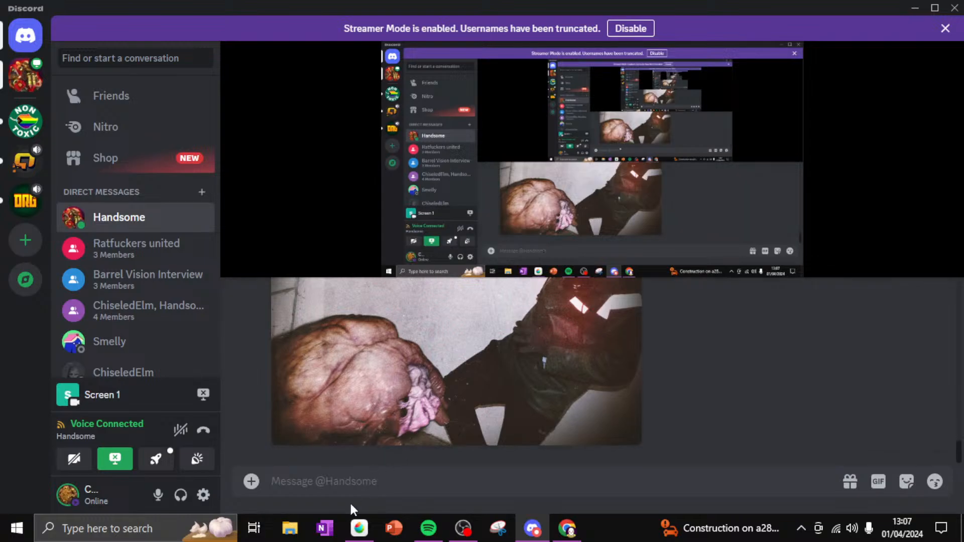
pyautogui.click(366, 528)
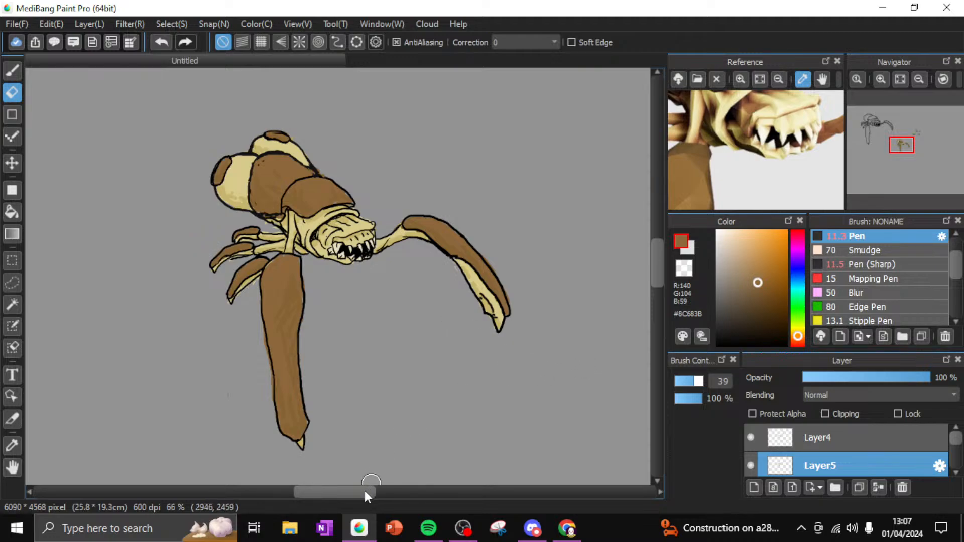
pyautogui.moveTo(365, 490); pyautogui.dragTo(418, 490)
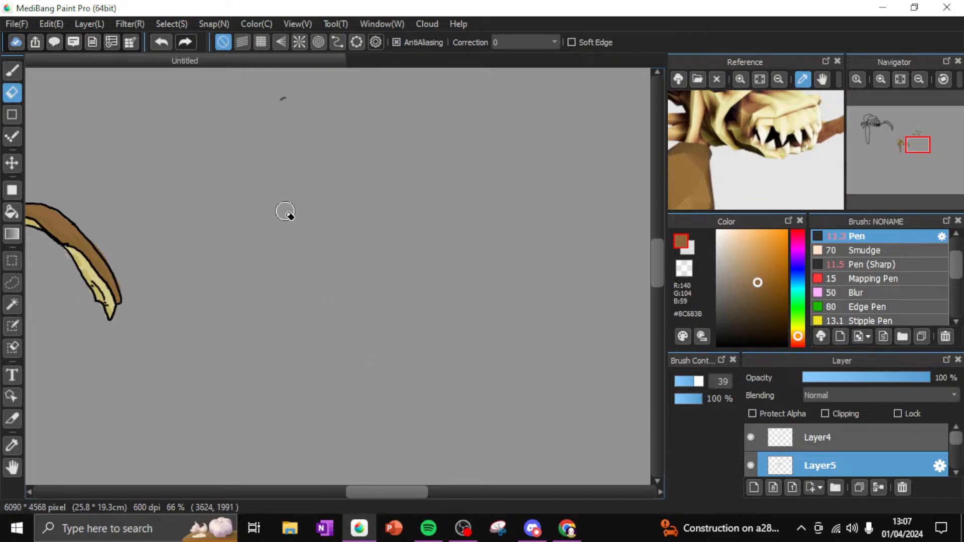
pyautogui.click(16, 75)
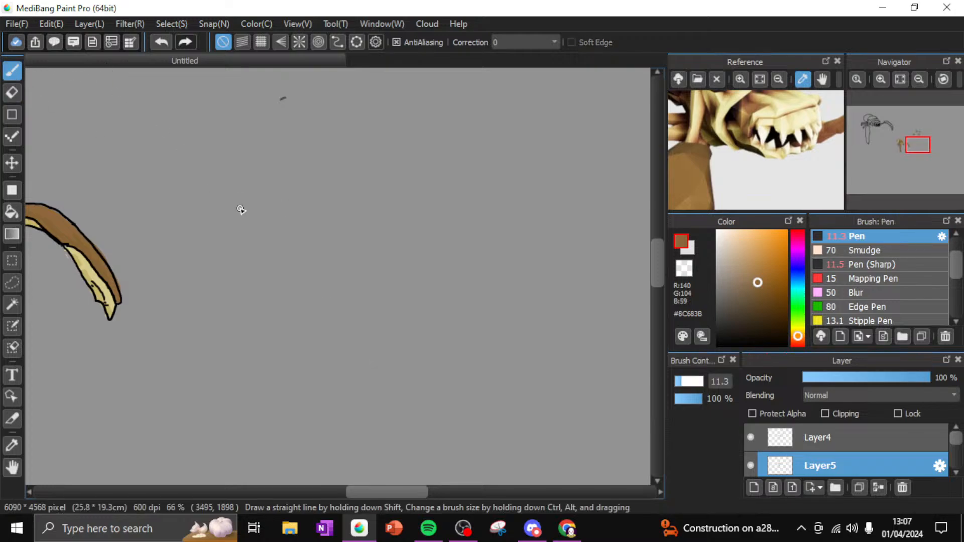
pyautogui.moveTo(658, 265); pyautogui.dragTo(661, 228)
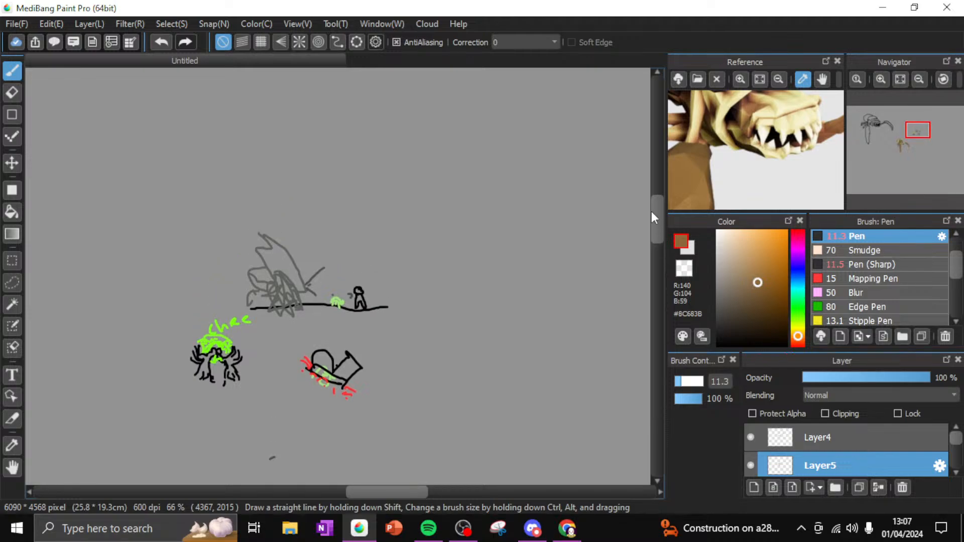
pyautogui.click(880, 80)
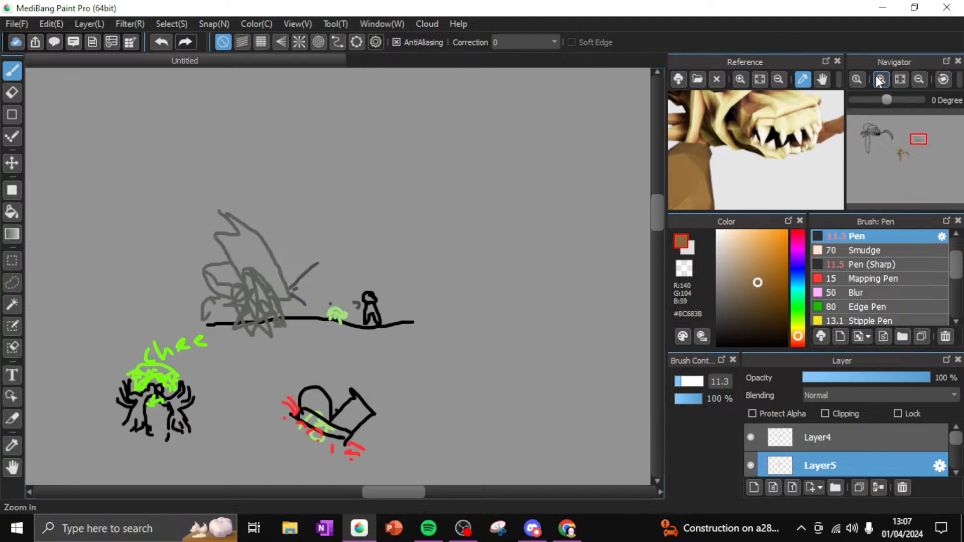
pyautogui.click(881, 79)
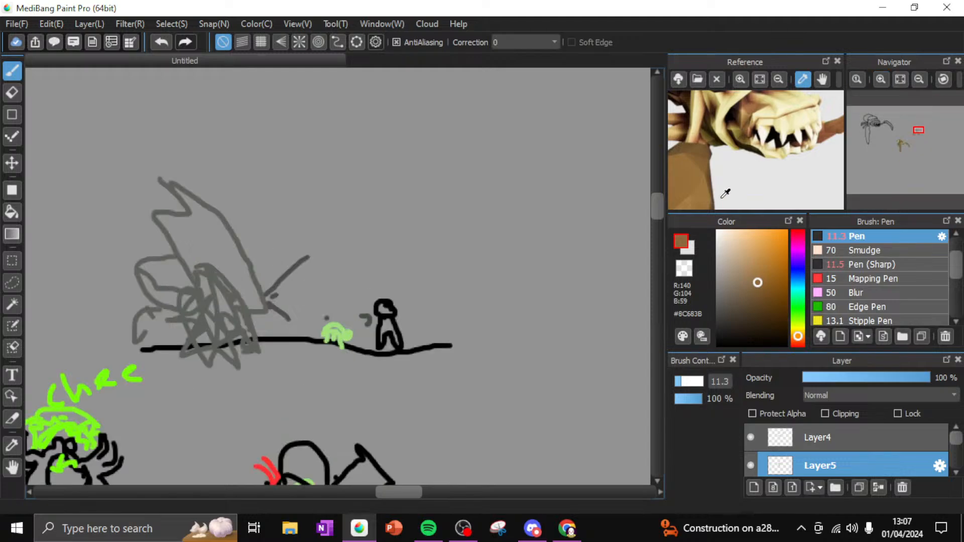
pyautogui.moveTo(656, 210); pyautogui.dragTo(654, 188)
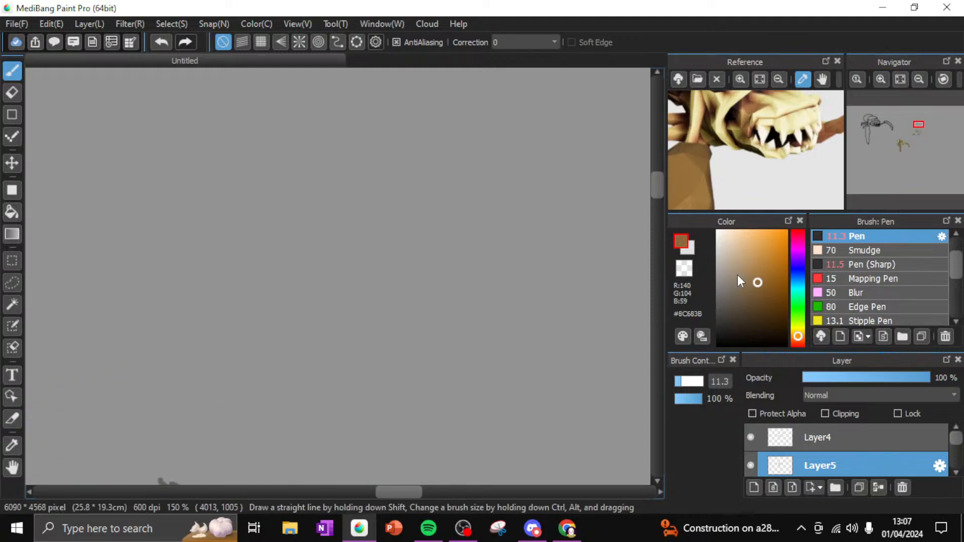
pyautogui.moveTo(737, 276); pyautogui.dragTo(704, 358)
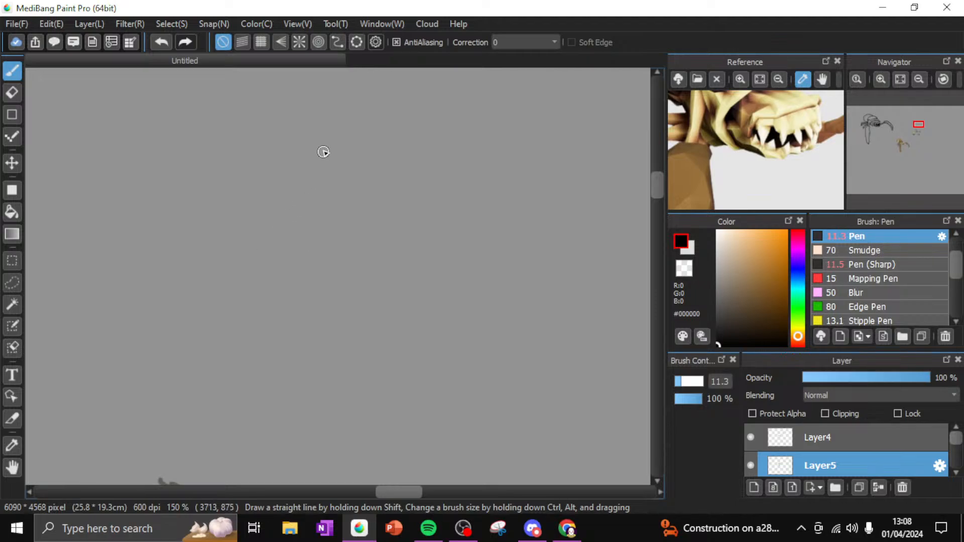
# Sketch the centre of a man's face in black: forehead, brow, nose, eyes, mouth and chin
pyautogui.moveTo(323, 152)
pyautogui.mouseDown()
pyautogui.moveTo(331, 174)
pyautogui.moveTo(320, 158)
pyautogui.moveTo(346, 139)
pyautogui.moveTo(375, 142)
pyautogui.moveTo(396, 172)
pyautogui.mouseUp()
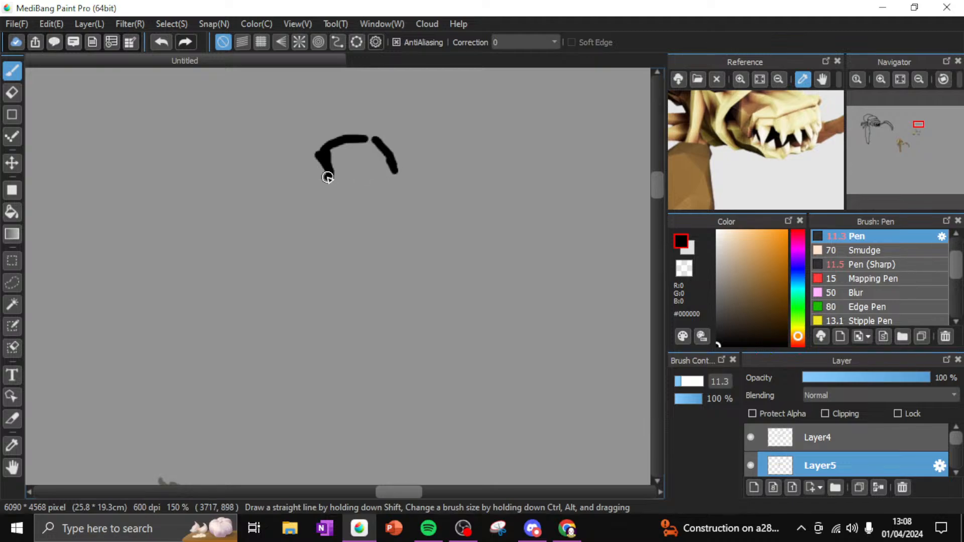
pyautogui.moveTo(327, 176)
pyautogui.mouseDown()
pyautogui.moveTo(387, 176)
pyautogui.moveTo(373, 179)
pyautogui.moveTo(394, 208)
pyautogui.moveTo(389, 219)
pyautogui.moveTo(364, 216)
pyautogui.mouseUp()
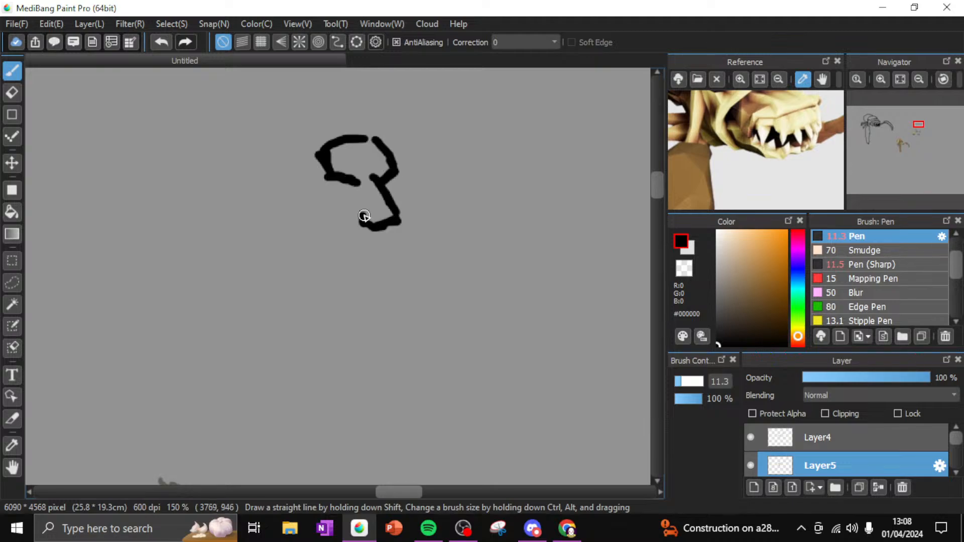
pyautogui.click(395, 186)
pyautogui.click(349, 189)
pyautogui.moveTo(381, 229)
pyautogui.mouseDown()
pyautogui.moveTo(359, 248)
pyautogui.moveTo(397, 248)
pyautogui.mouseUp()
pyautogui.click(365, 239)
pyautogui.moveTo(361, 216)
pyautogui.mouseDown()
pyautogui.moveTo(352, 258)
pyautogui.moveTo(390, 233)
pyautogui.moveTo(402, 257)
pyautogui.moveTo(376, 265)
pyautogui.moveTo(383, 279)
pyautogui.moveTo(405, 274)
pyautogui.mouseUp()
pyautogui.moveTo(351, 255); pyautogui.dragTo(360, 277)
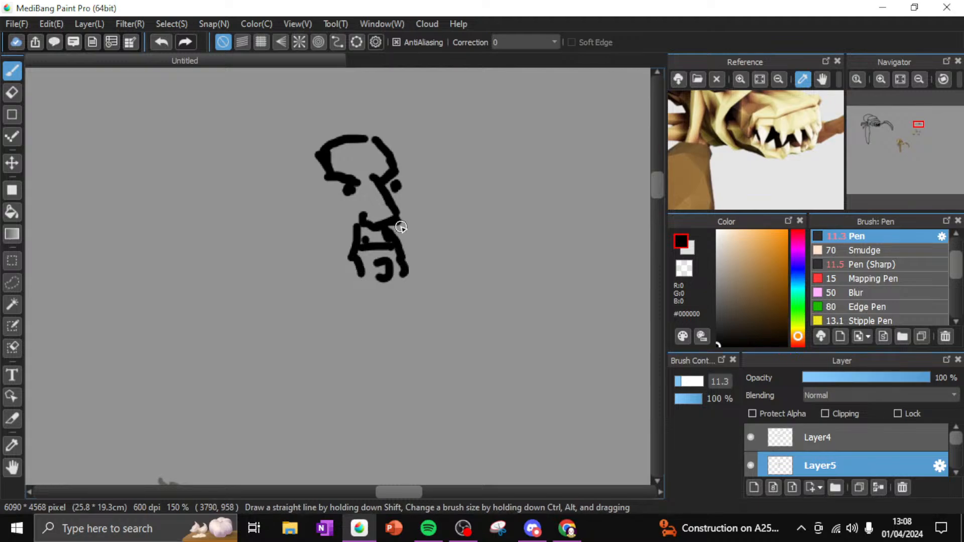
# Draw the cheek folds, ear, back of the head and heavy double-chin outline around the face
pyautogui.moveTo(400, 231); pyautogui.dragTo(405, 273)
pyautogui.moveTo(409, 232); pyautogui.dragTo(417, 267)
pyautogui.moveTo(398, 195); pyautogui.dragTo(413, 232)
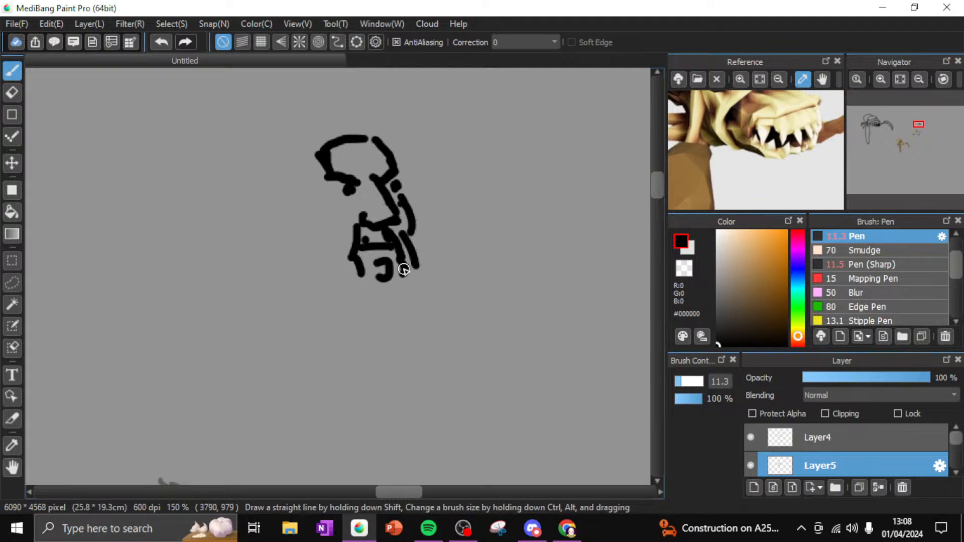
pyautogui.moveTo(327, 202)
pyautogui.mouseDown()
pyautogui.moveTo(322, 229)
pyautogui.moveTo(352, 289)
pyautogui.moveTo(394, 294)
pyautogui.moveTo(424, 278)
pyautogui.moveTo(316, 208)
pyautogui.moveTo(318, 261)
pyautogui.mouseUp()
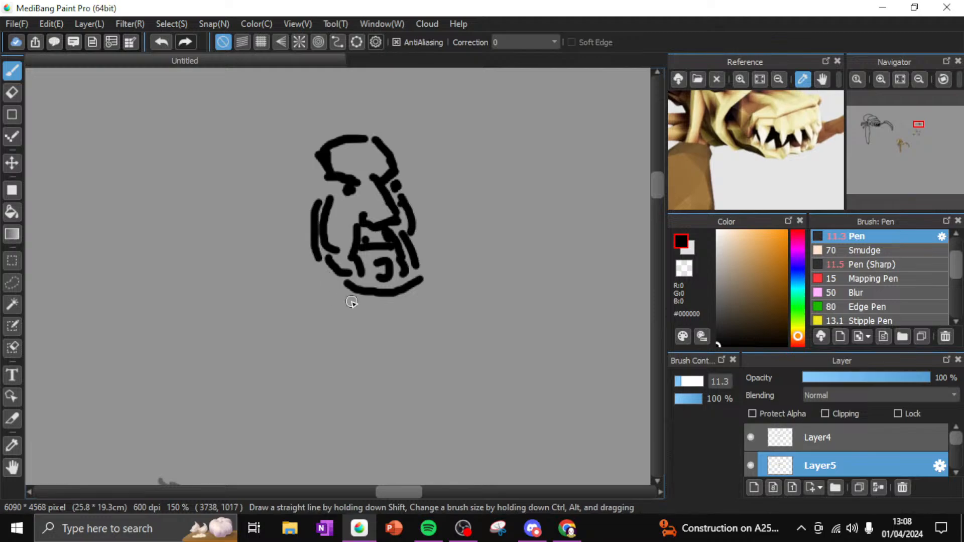
pyautogui.moveTo(312, 202)
pyautogui.mouseDown()
pyautogui.moveTo(286, 225)
pyautogui.moveTo(299, 227)
pyautogui.moveTo(292, 210)
pyautogui.mouseUp()
pyautogui.moveTo(329, 145)
pyautogui.mouseDown()
pyautogui.moveTo(273, 195)
pyautogui.moveTo(273, 258)
pyautogui.moveTo(299, 259)
pyautogui.moveTo(329, 286)
pyautogui.mouseUp()
pyautogui.moveTo(267, 274)
pyautogui.mouseDown()
pyautogui.moveTo(300, 294)
pyautogui.moveTo(355, 304)
pyautogui.moveTo(430, 287)
pyautogui.moveTo(433, 263)
pyautogui.mouseUp()
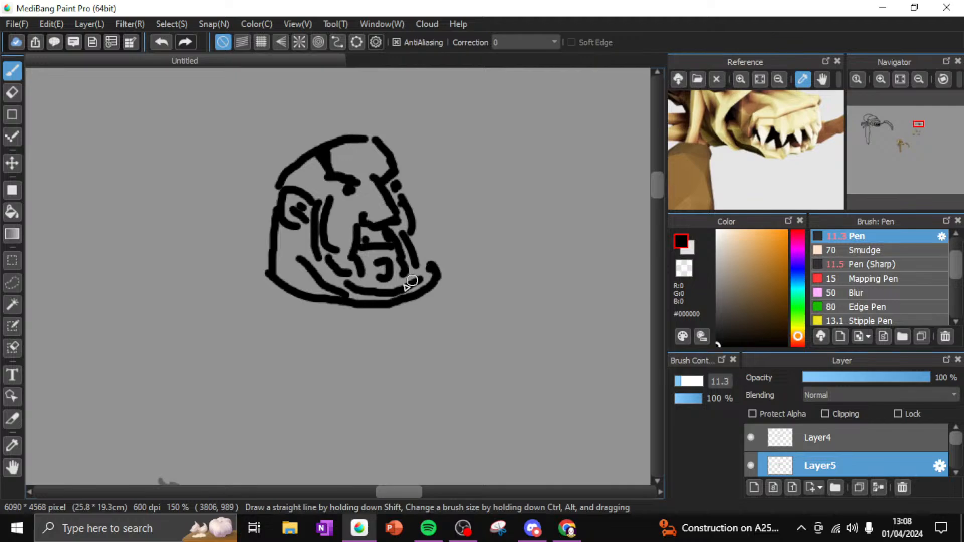
# Add short black neck and shoulder lines sloping down on both sides below the head
pyautogui.moveTo(269, 270); pyautogui.dragTo(250, 285)
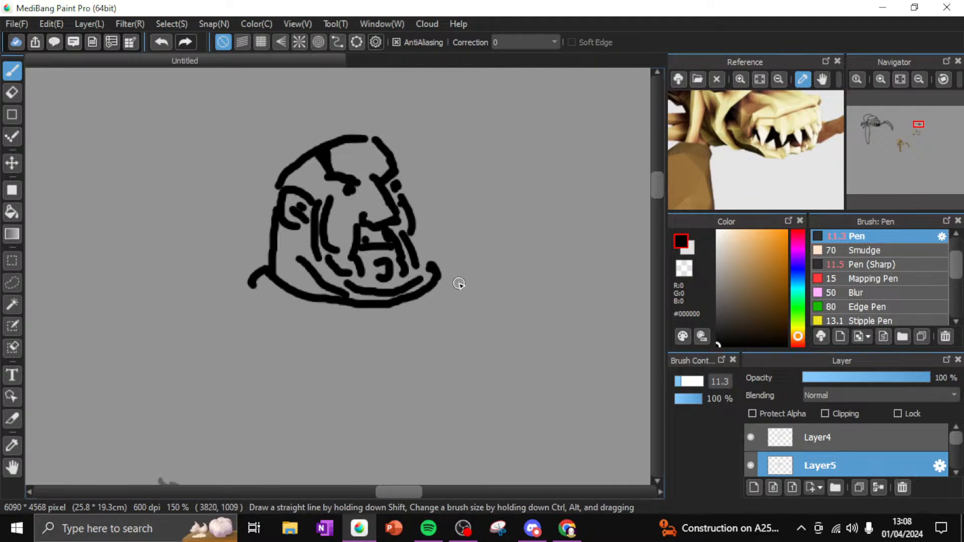
pyautogui.moveTo(450, 273); pyautogui.dragTo(458, 290)
pyautogui.moveTo(276, 282); pyautogui.dragTo(278, 296)
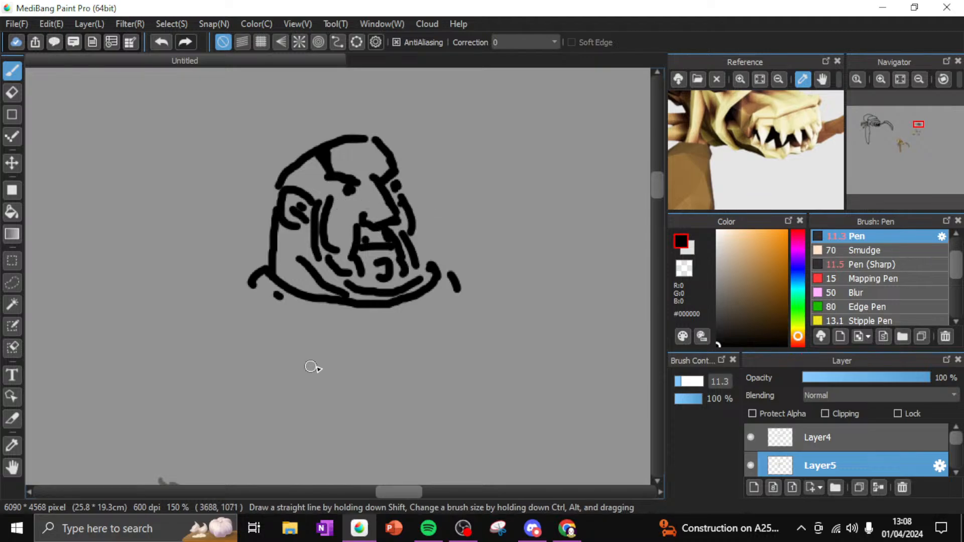
pyautogui.moveTo(246, 299); pyautogui.dragTo(222, 352)
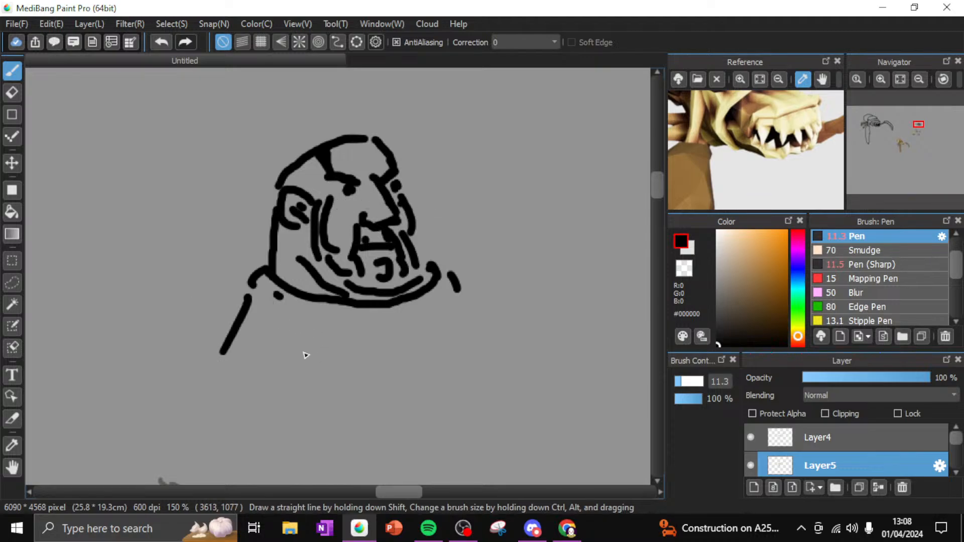
pyautogui.moveTo(460, 312); pyautogui.dragTo(478, 337)
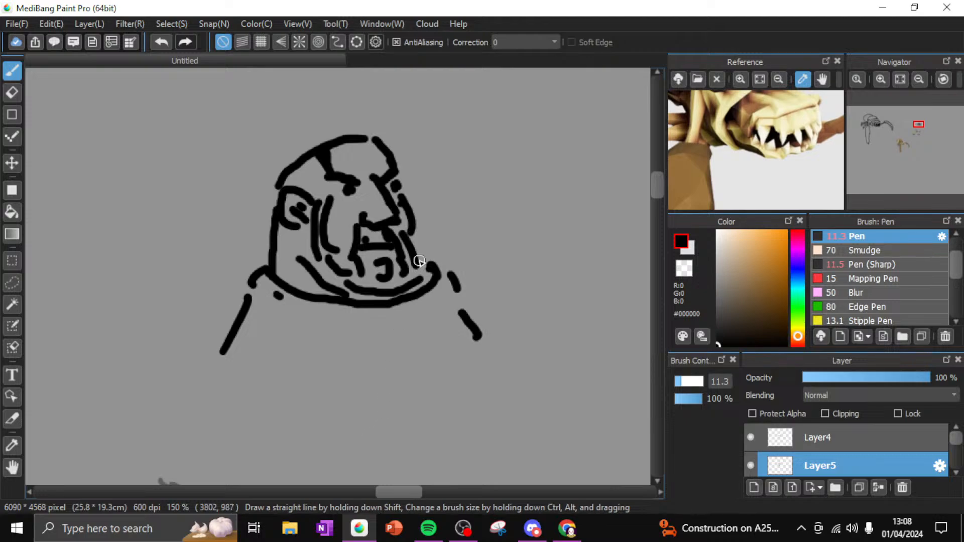
# Draw an arrow pointing at the face and handwrite the label "Ignorant" above it
pyautogui.moveTo(452, 150)
pyautogui.mouseDown()
pyautogui.moveTo(431, 173)
pyautogui.moveTo(428, 165)
pyautogui.moveTo(454, 174)
pyautogui.mouseUp()
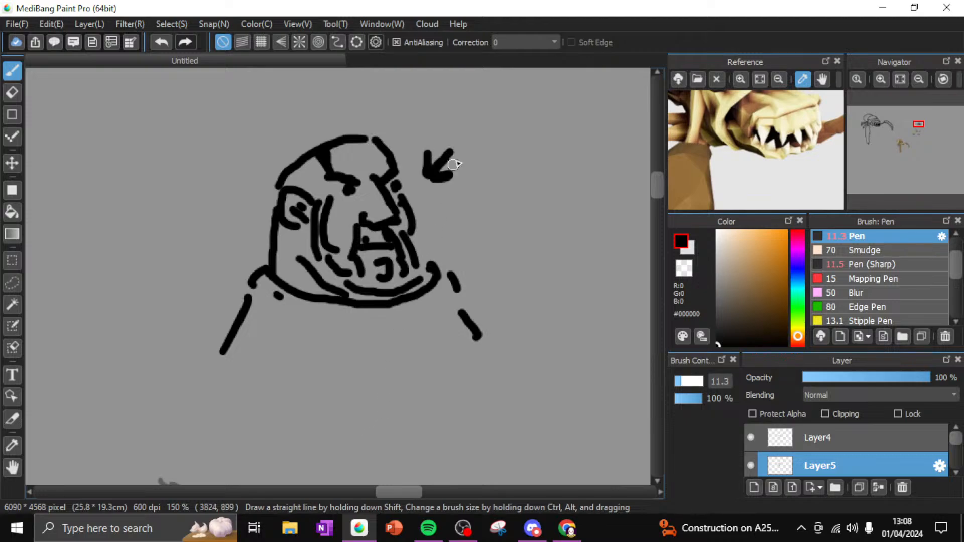
pyautogui.moveTo(448, 107); pyautogui.dragTo(488, 106)
pyautogui.moveTo(468, 108)
pyautogui.mouseDown()
pyautogui.moveTo(469, 134)
pyautogui.moveTo(560, 119)
pyautogui.moveTo(583, 130)
pyautogui.moveTo(631, 121)
pyautogui.moveTo(648, 128)
pyautogui.mouseUp()
pyautogui.moveTo(639, 80)
pyautogui.mouseDown()
pyautogui.moveTo(645, 125)
pyautogui.moveTo(651, 99)
pyautogui.mouseUp()
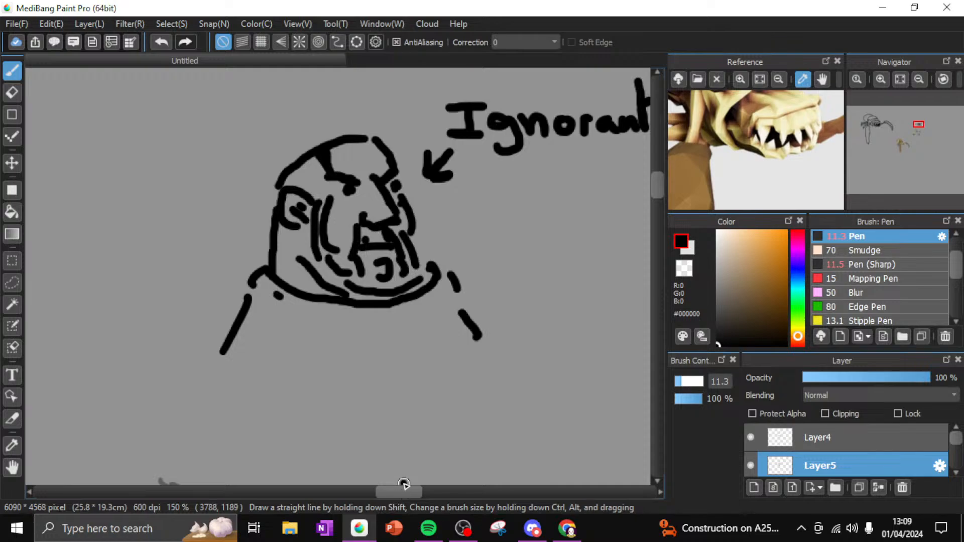
# Start a small creature beside the man with two brown (#98713C) legs and cream (#EDDFAB) upper segments, sampling colours from the reference image
pyautogui.moveTo(405, 486); pyautogui.dragTo(393, 486)
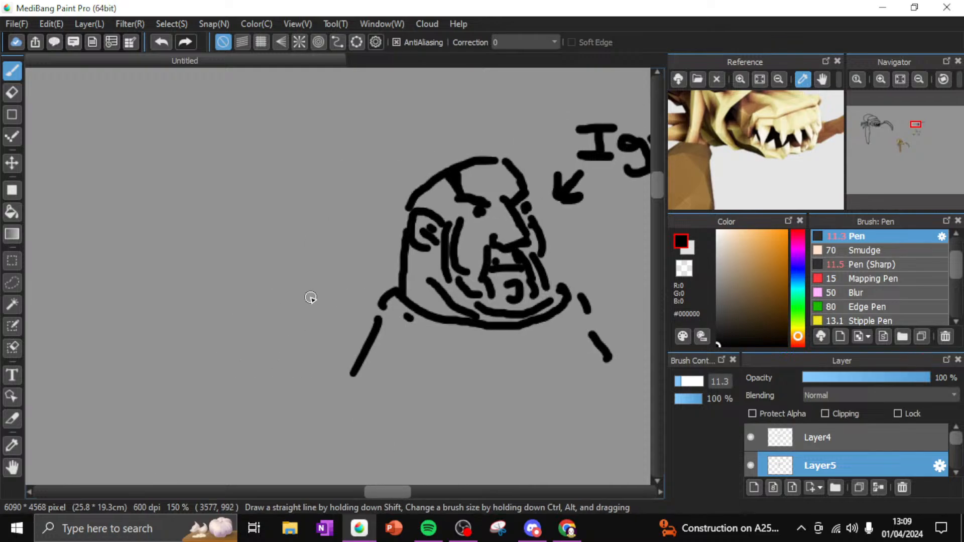
pyautogui.click(700, 184)
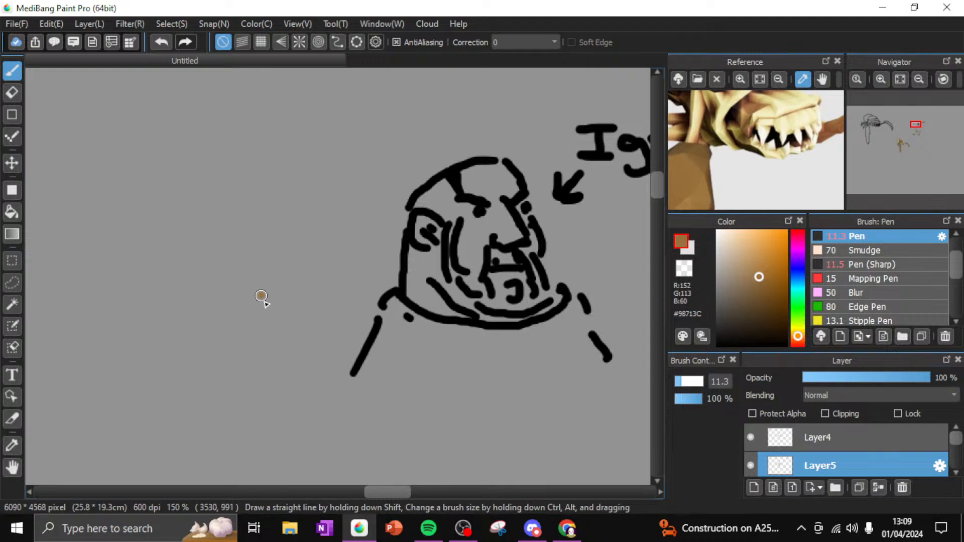
pyautogui.moveTo(261, 296); pyautogui.dragTo(267, 325)
pyautogui.moveTo(291, 287); pyautogui.dragTo(313, 314)
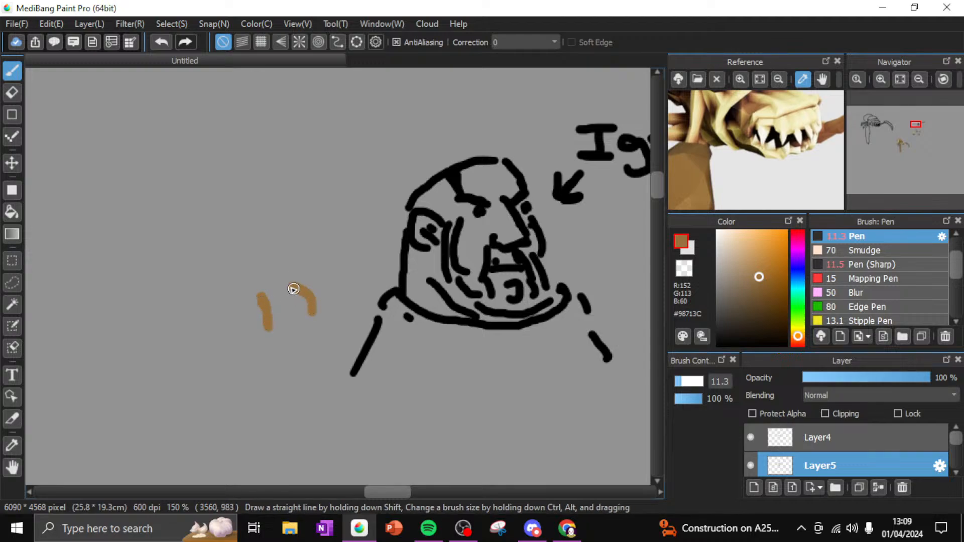
pyautogui.click(690, 110)
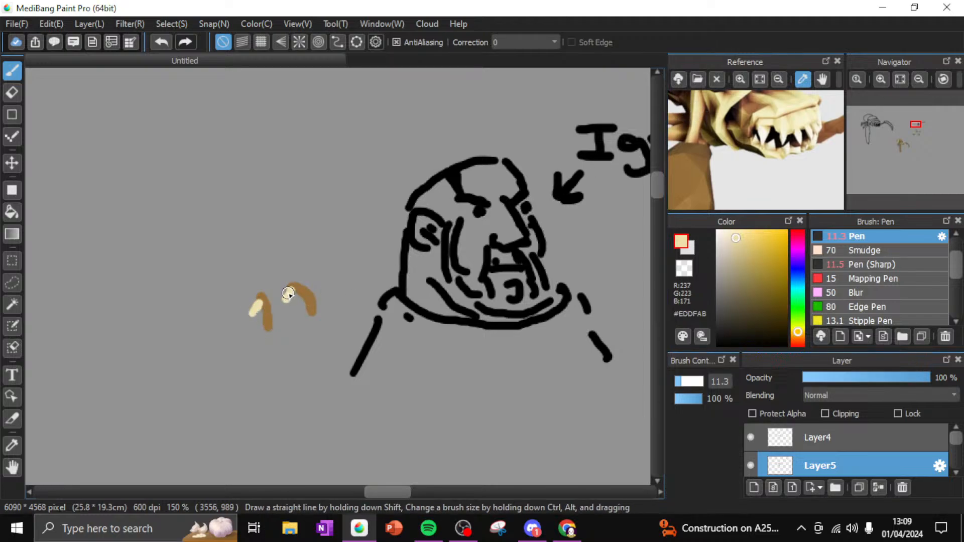
pyautogui.moveTo(275, 295); pyautogui.dragTo(267, 297)
# Check the Discord chat, return to MediBang Paint Pro and paint the small creature's shell and little forearms in sampled brown (#96713B)
pyautogui.click(696, 159)
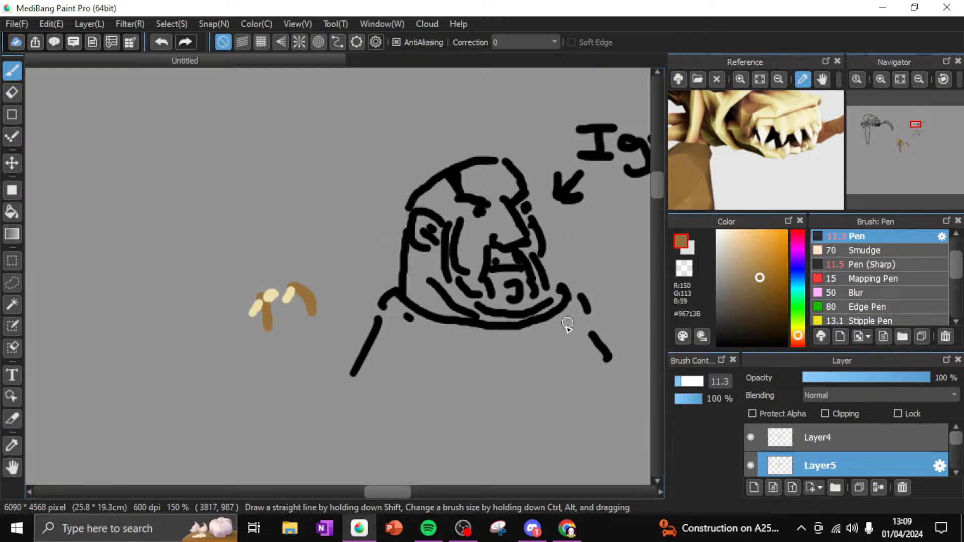
pyautogui.click(532, 529)
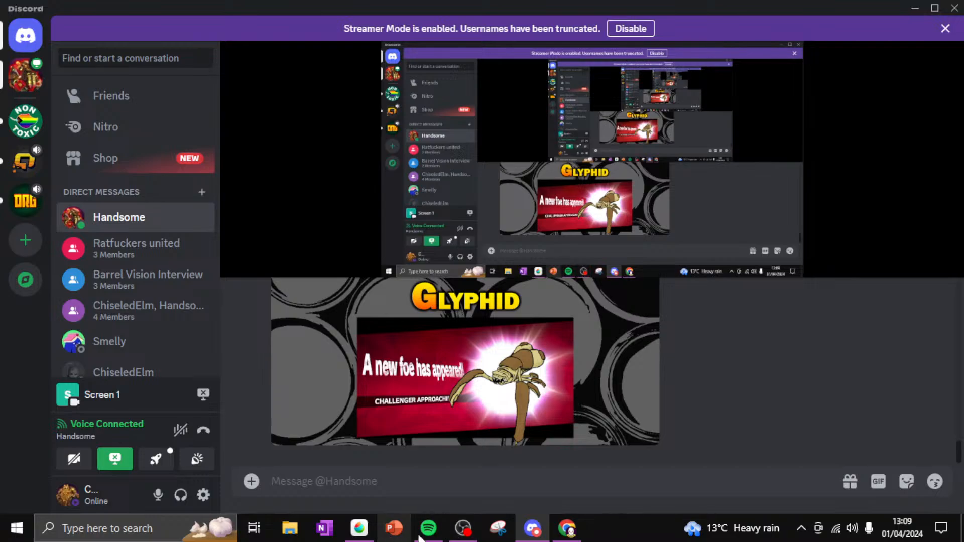
pyautogui.click(362, 534)
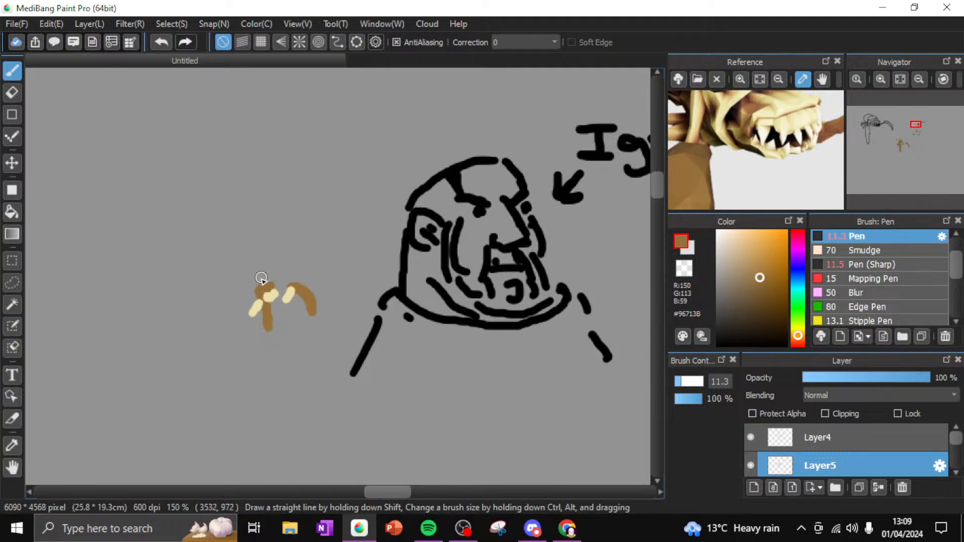
pyautogui.moveTo(265, 283); pyautogui.dragTo(246, 289)
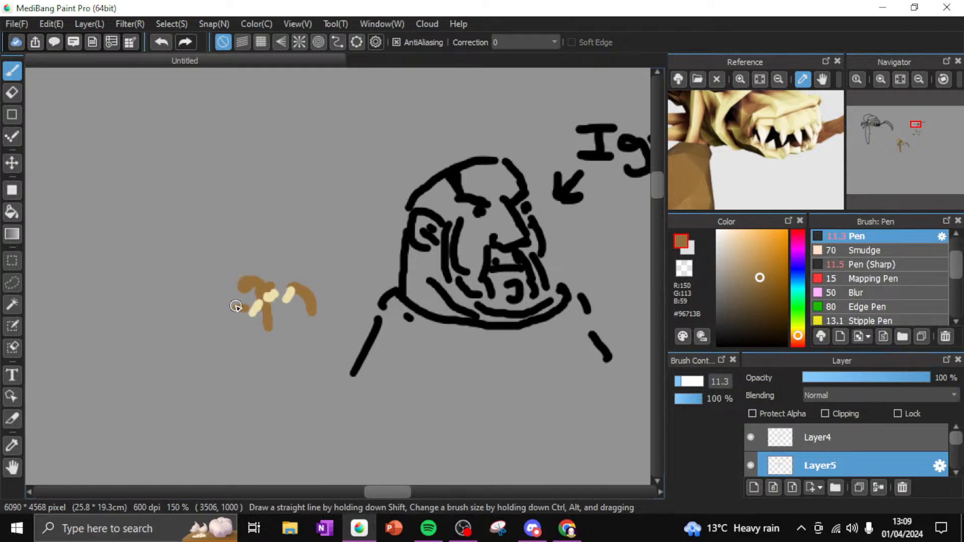
pyautogui.moveTo(237, 308); pyautogui.dragTo(234, 316)
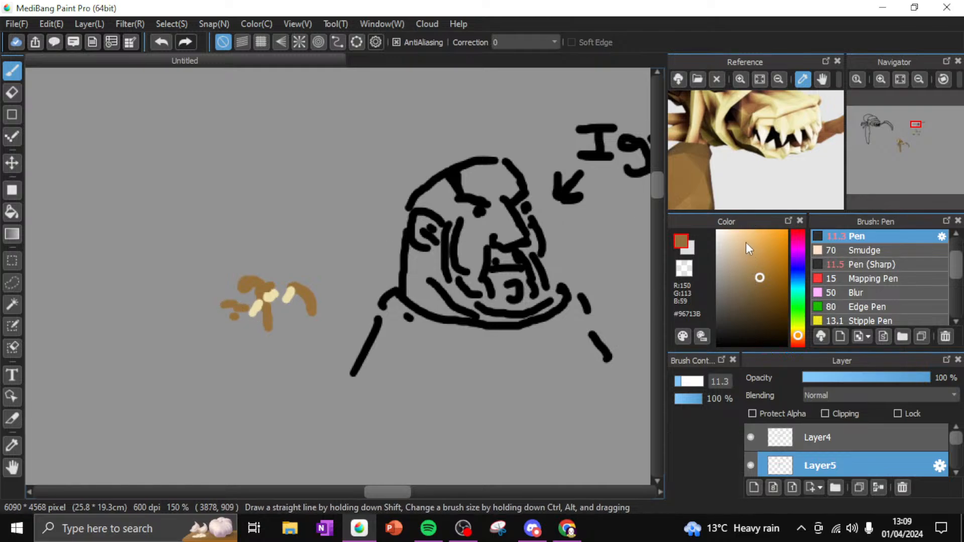
# Colour the creature's small arms light orange (#F3C785) and add a pale yellow (#EAE4A7) abdomen with brown (#936E39) spots
pyautogui.moveTo(745, 240); pyautogui.dragTo(748, 236)
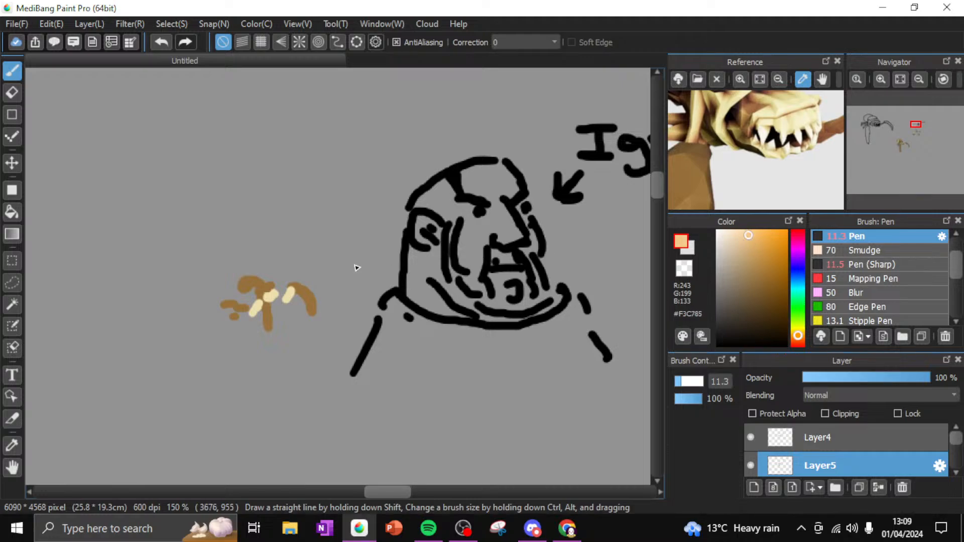
pyautogui.moveTo(234, 307)
pyautogui.mouseDown()
pyautogui.moveTo(248, 306)
pyautogui.moveTo(242, 315)
pyautogui.mouseUp()
pyautogui.click(741, 110)
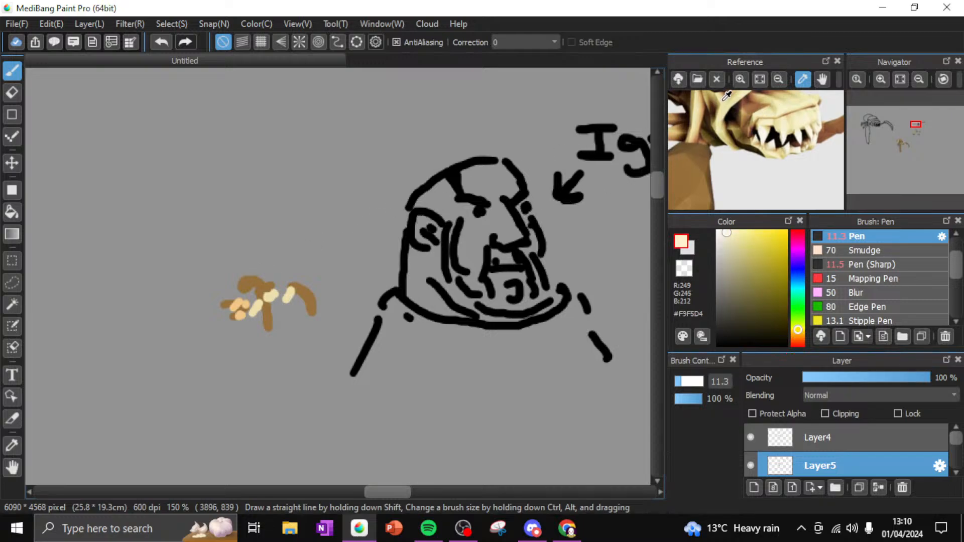
pyautogui.click(726, 104)
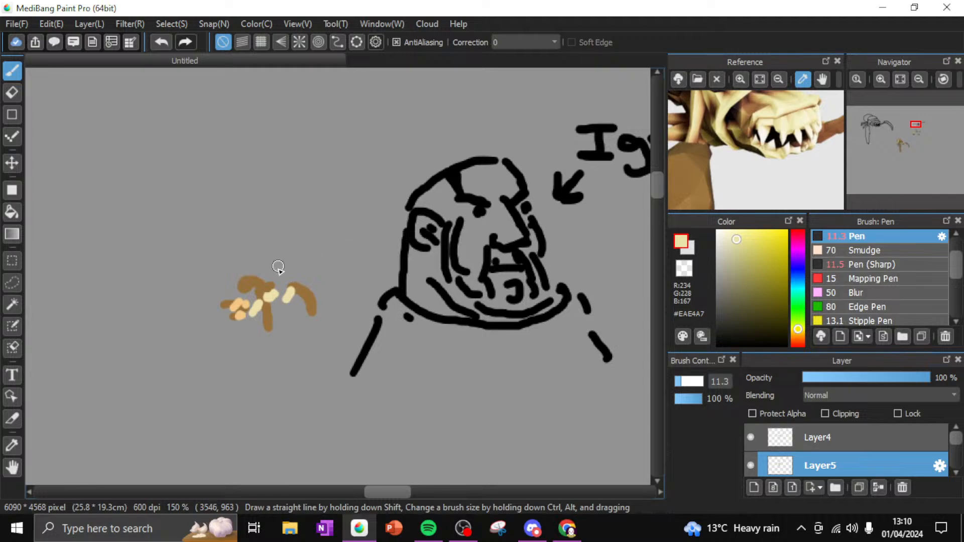
pyautogui.click(229, 283)
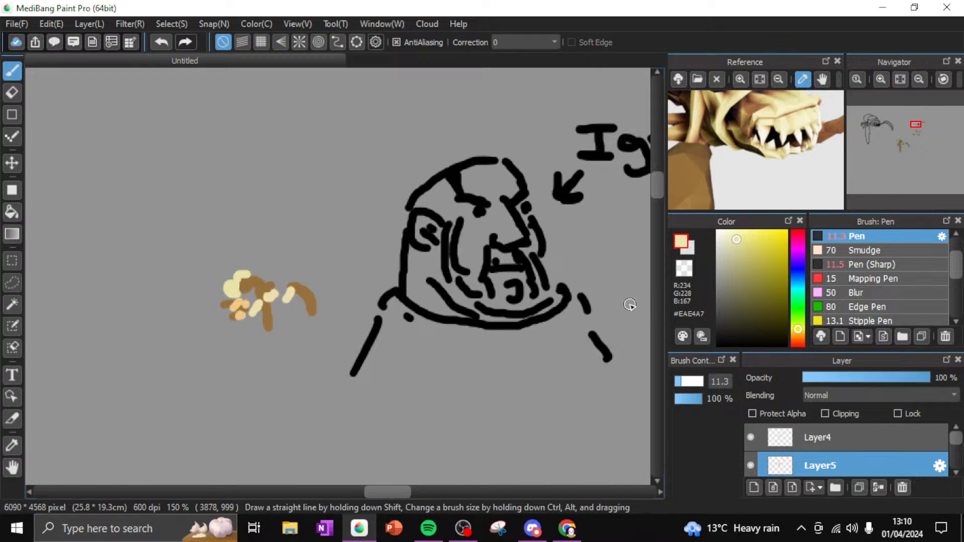
pyautogui.click(679, 190)
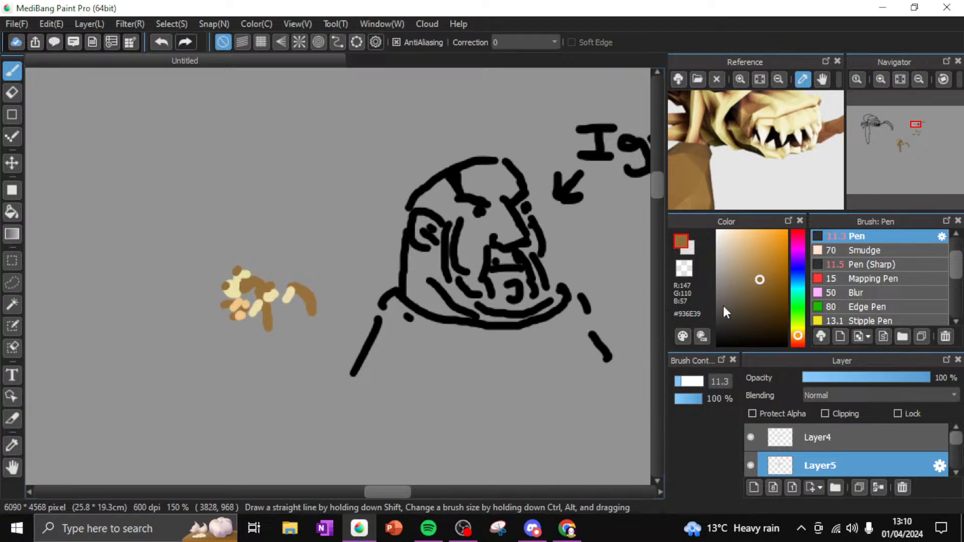
# Draw short near-black (#100F0D) motion marks above and in front of the small creature's head
pyautogui.moveTo(729, 335); pyautogui.dragTo(726, 339)
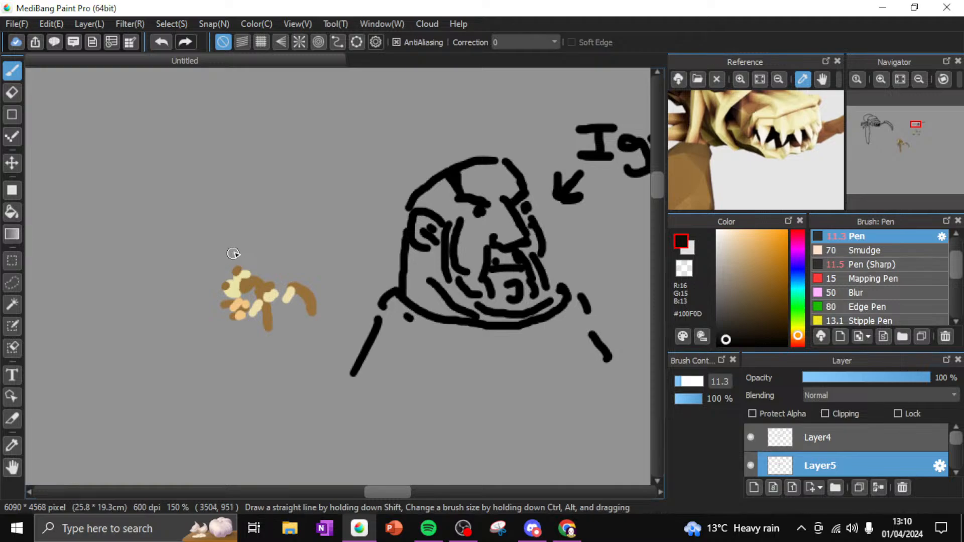
pyautogui.moveTo(234, 259); pyautogui.dragTo(256, 246)
pyautogui.moveTo(207, 286)
pyautogui.mouseDown()
pyautogui.moveTo(207, 299)
pyautogui.moveTo(193, 303)
pyautogui.mouseUp()
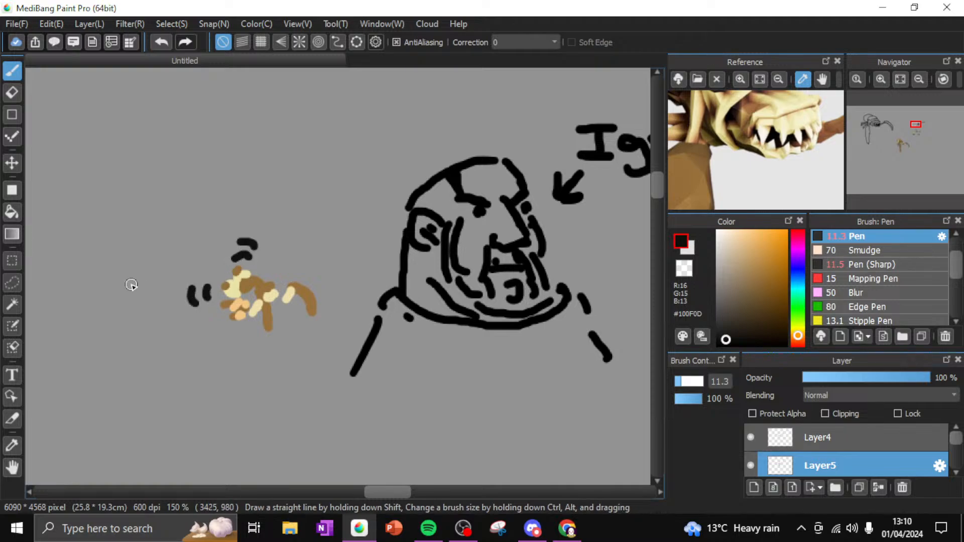
# Handwrite the word "Twack" in near-black, slanting upward above the small creature
pyautogui.moveTo(109, 230); pyautogui.dragTo(155, 196)
pyautogui.moveTo(133, 217); pyautogui.dragTo(148, 232)
pyautogui.moveTo(151, 214); pyautogui.dragTo(185, 216)
pyautogui.moveTo(194, 193); pyautogui.dragTo(204, 220)
pyautogui.moveTo(224, 187); pyautogui.dragTo(219, 210)
pyautogui.moveTo(236, 147)
pyautogui.mouseDown()
pyautogui.moveTo(250, 185)
pyautogui.moveTo(292, 169)
pyautogui.mouseUp()
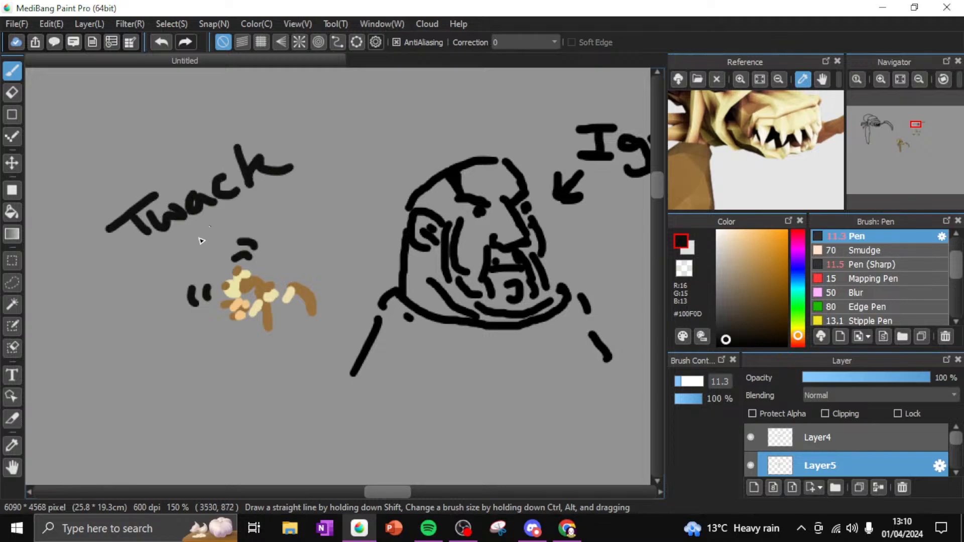
# Handwrite a second "Twack" beneath the first and add small accent marks above the initial T of both words
pyautogui.moveTo(86, 291)
pyautogui.mouseDown()
pyautogui.moveTo(119, 269)
pyautogui.moveTo(105, 282)
pyautogui.moveTo(130, 301)
pyautogui.mouseUp()
pyautogui.moveTo(130, 276); pyautogui.dragTo(205, 253)
pyautogui.moveTo(232, 224); pyautogui.dragTo(224, 242)
pyautogui.moveTo(246, 204); pyautogui.dragTo(232, 237)
pyautogui.moveTo(241, 225)
pyautogui.mouseDown()
pyautogui.moveTo(271, 211)
pyautogui.moveTo(271, 221)
pyautogui.mouseUp()
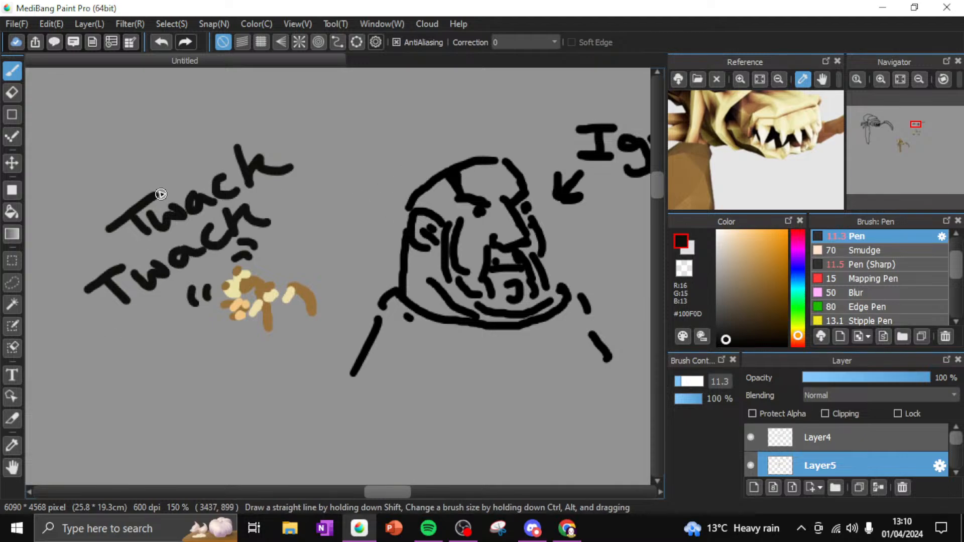
pyautogui.moveTo(122, 189); pyautogui.dragTo(141, 194)
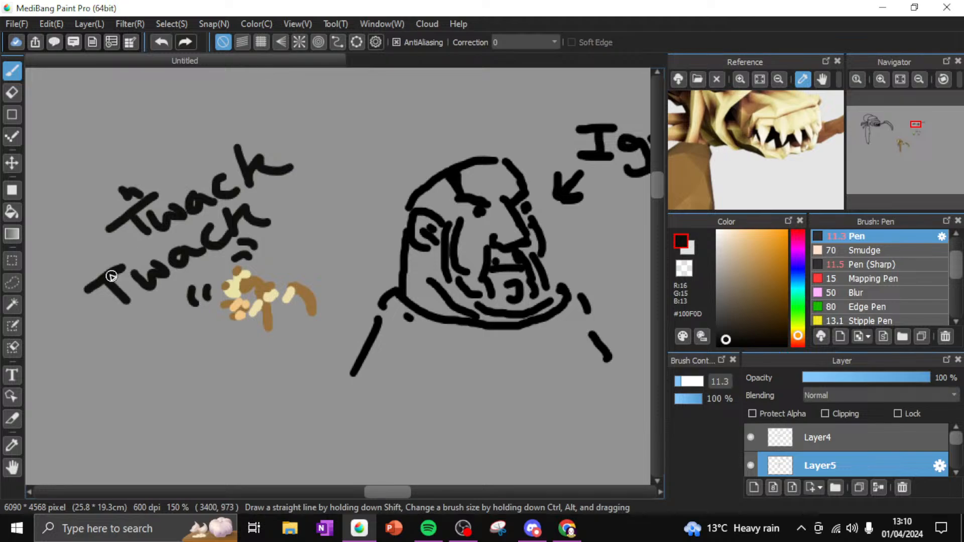
pyautogui.moveTo(97, 246); pyautogui.dragTo(108, 259)
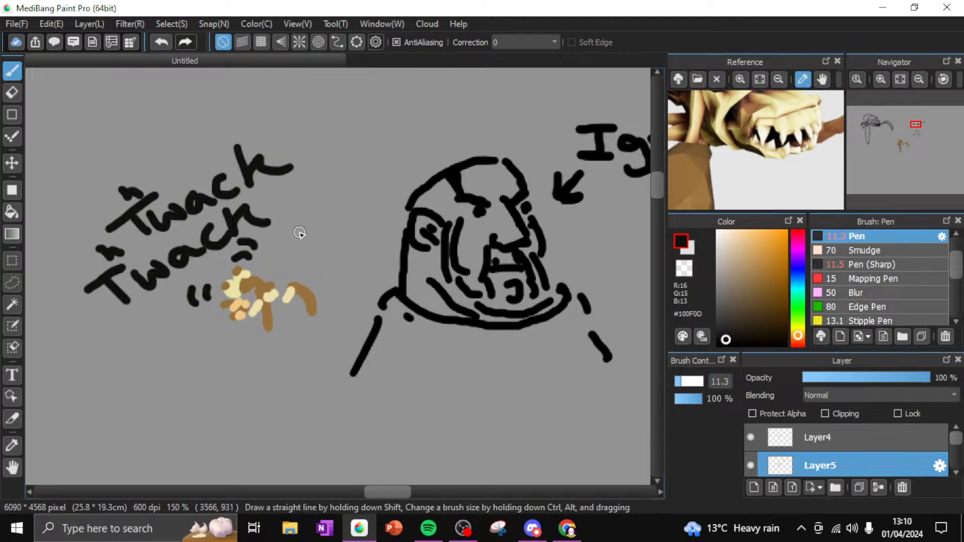
# Review the doodles across the canvas and examine the large coloured creature as a whole and up close
pyautogui.click(919, 79)
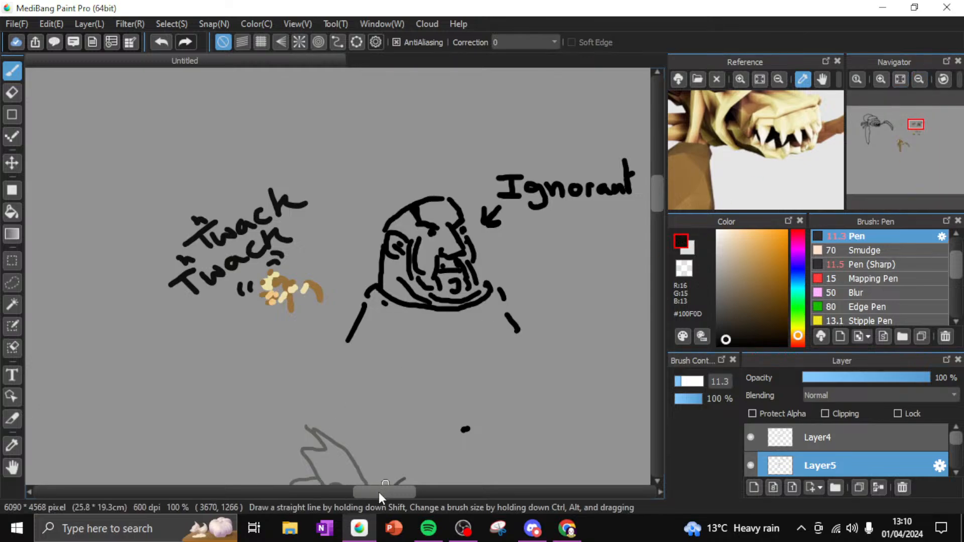
pyautogui.moveTo(379, 492); pyautogui.dragTo(385, 496)
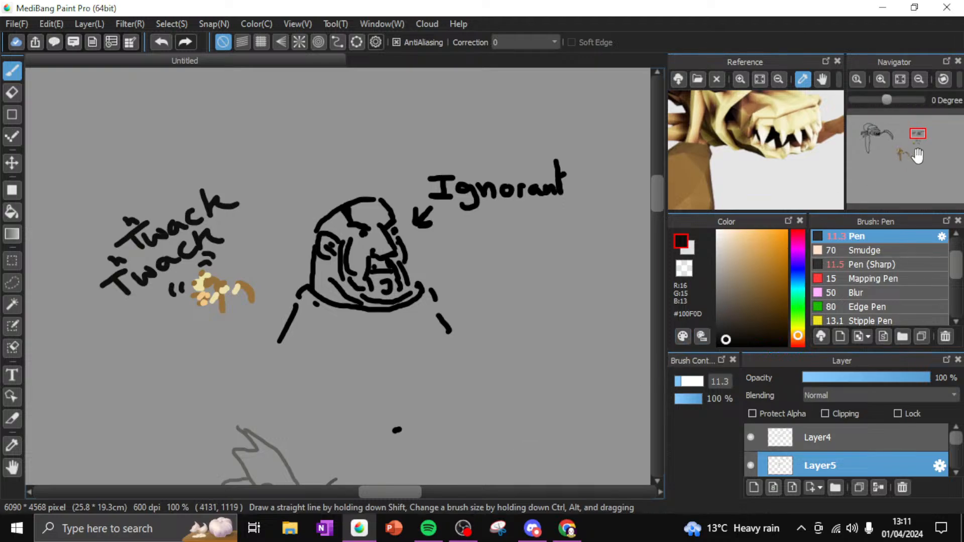
pyautogui.moveTo(916, 135); pyautogui.dragTo(900, 155)
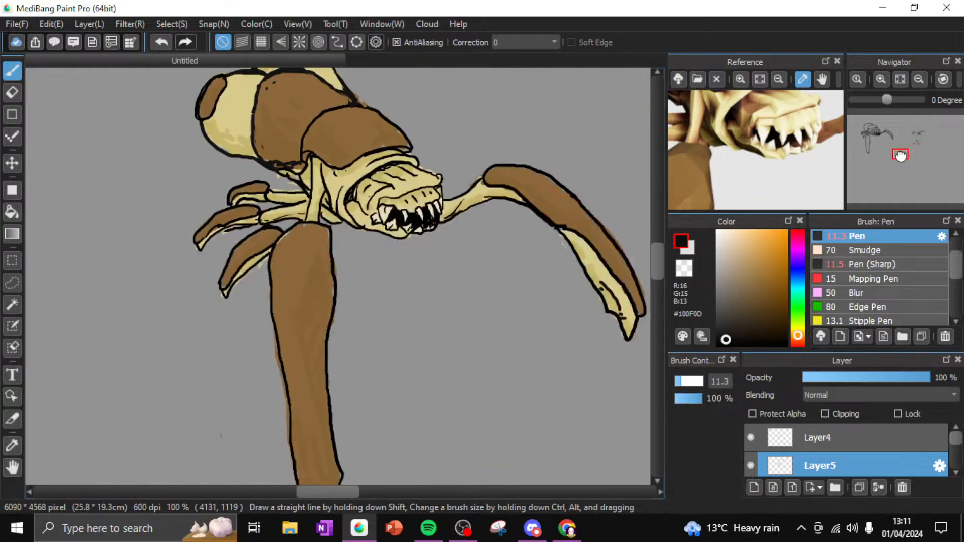
pyautogui.click(919, 80)
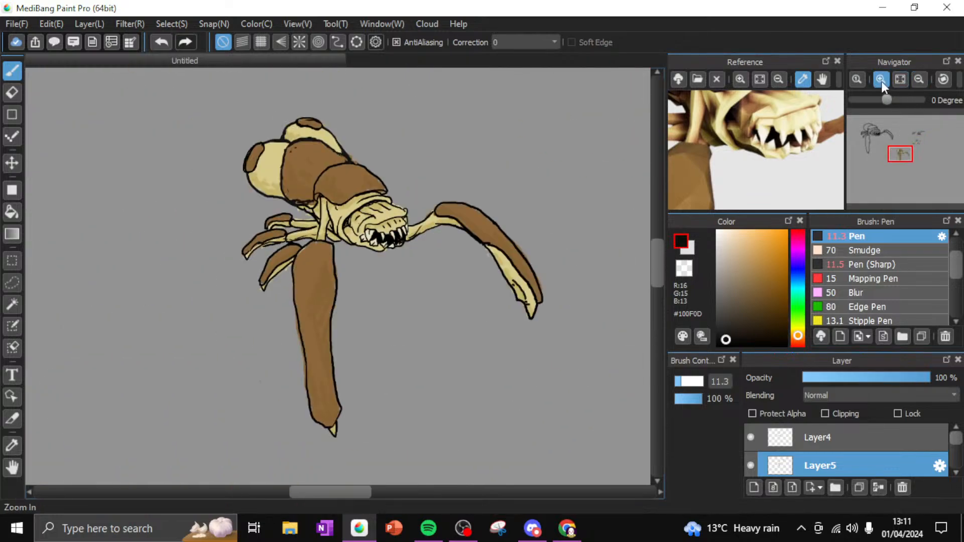
pyautogui.click(882, 81)
pyautogui.click(919, 80)
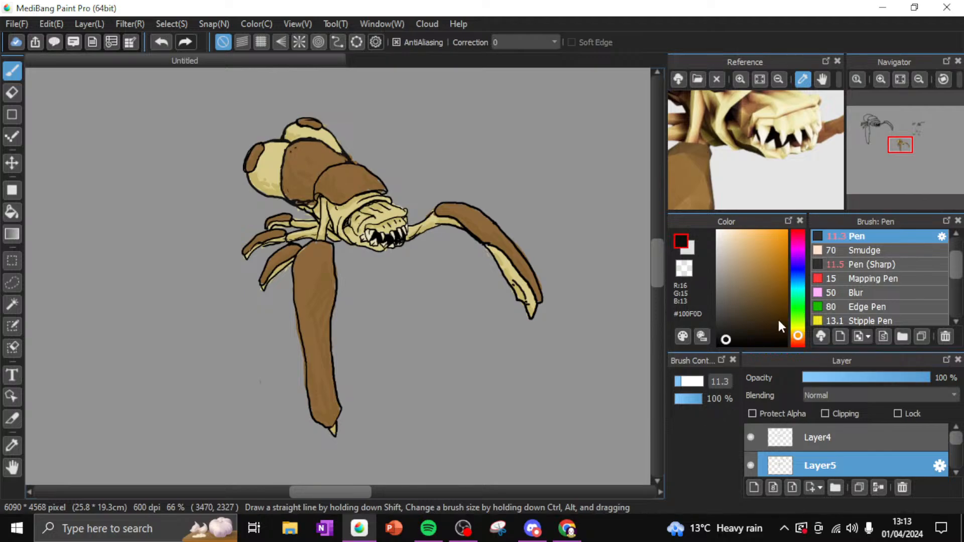
pyautogui.moveTo(901, 152)
pyautogui.mouseDown()
pyautogui.moveTo(913, 137)
pyautogui.moveTo(879, 137)
pyautogui.moveTo(904, 152)
pyautogui.mouseUp()
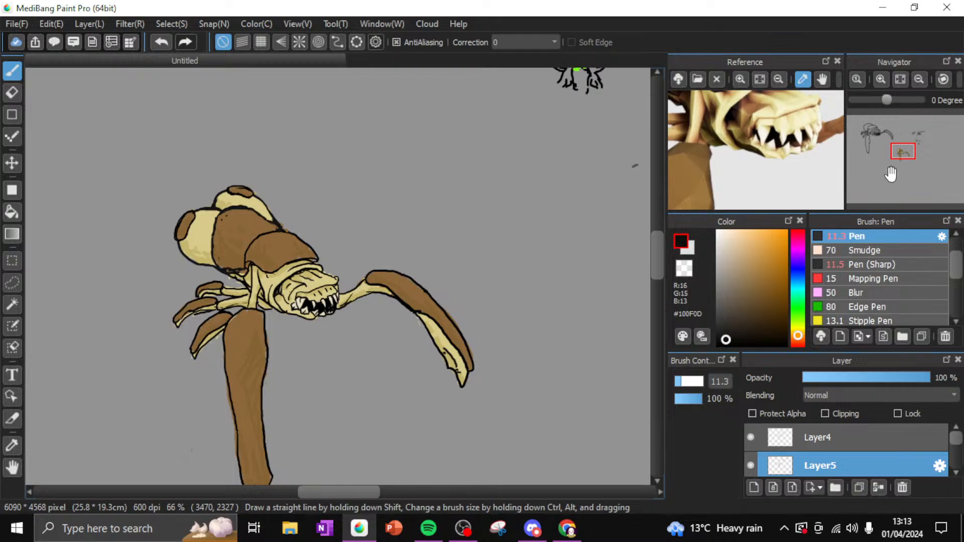
pyautogui.click(881, 83)
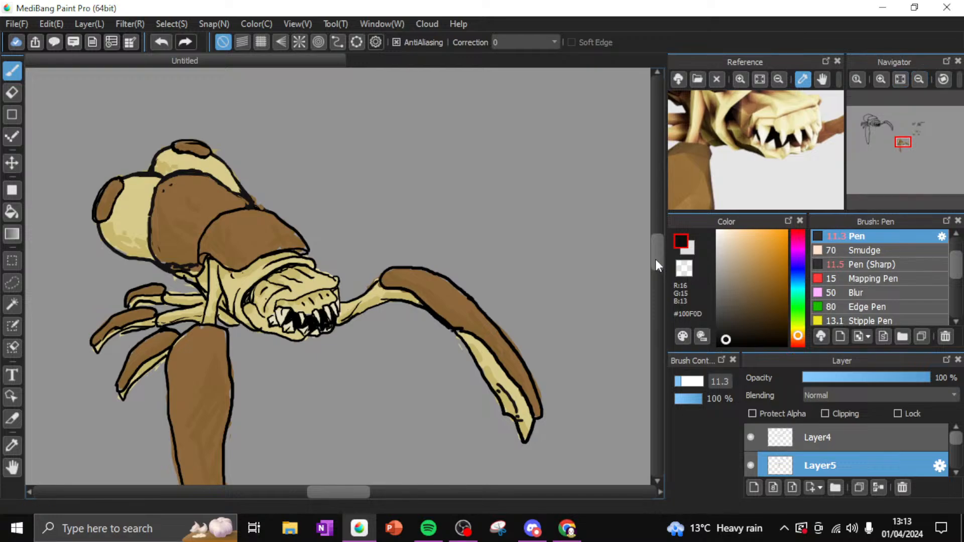
pyautogui.moveTo(350, 492); pyautogui.dragTo(417, 467)
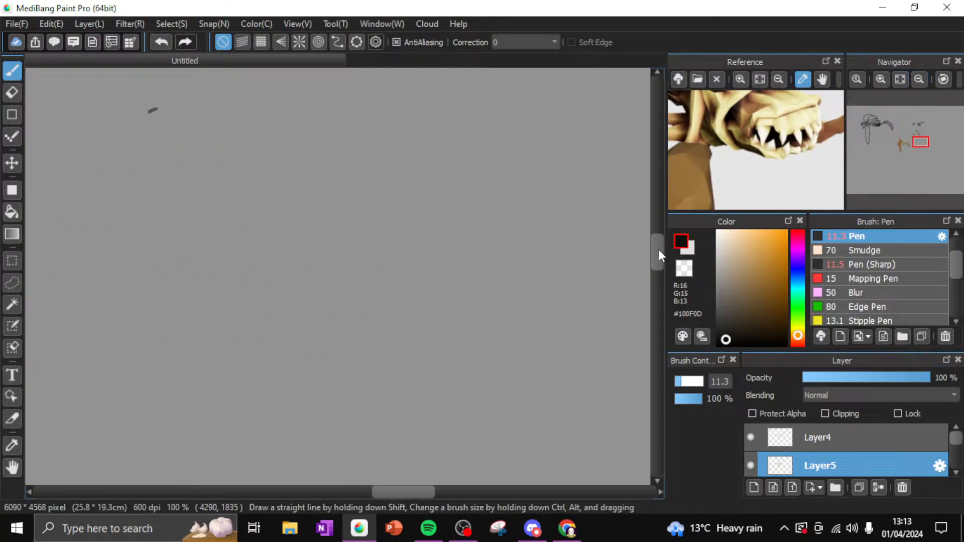
pyautogui.moveTo(658, 249); pyautogui.dragTo(653, 195)
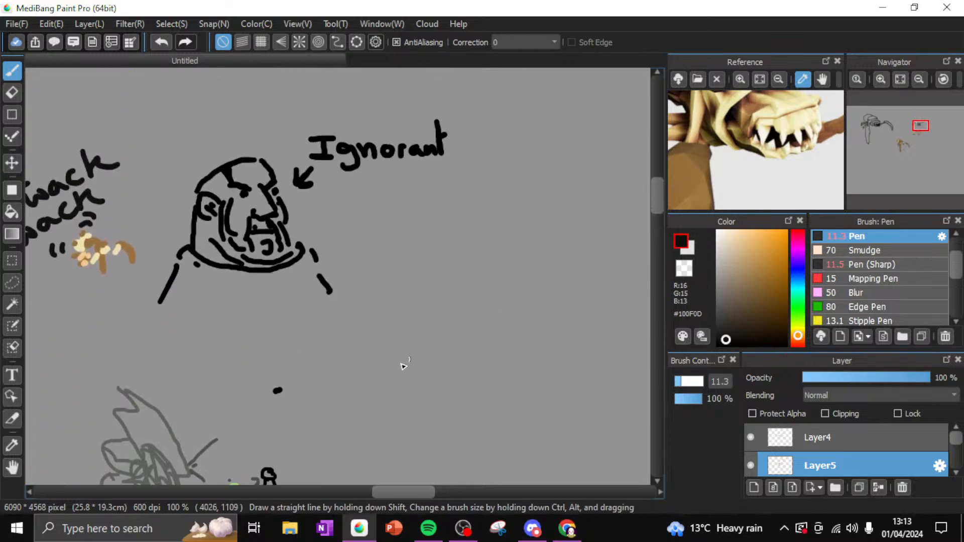
pyautogui.moveTo(398, 491); pyautogui.dragTo(386, 494)
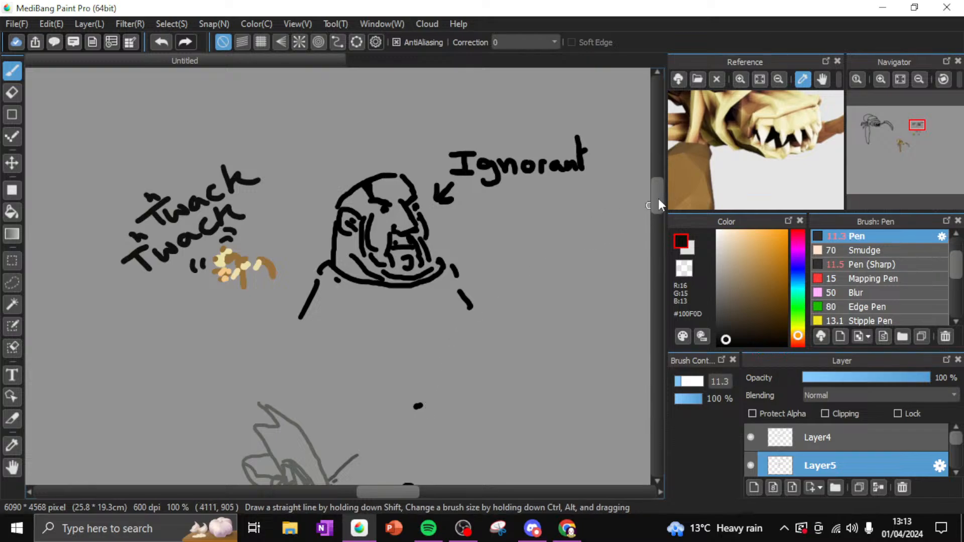
pyautogui.moveTo(659, 198); pyautogui.dragTo(656, 222)
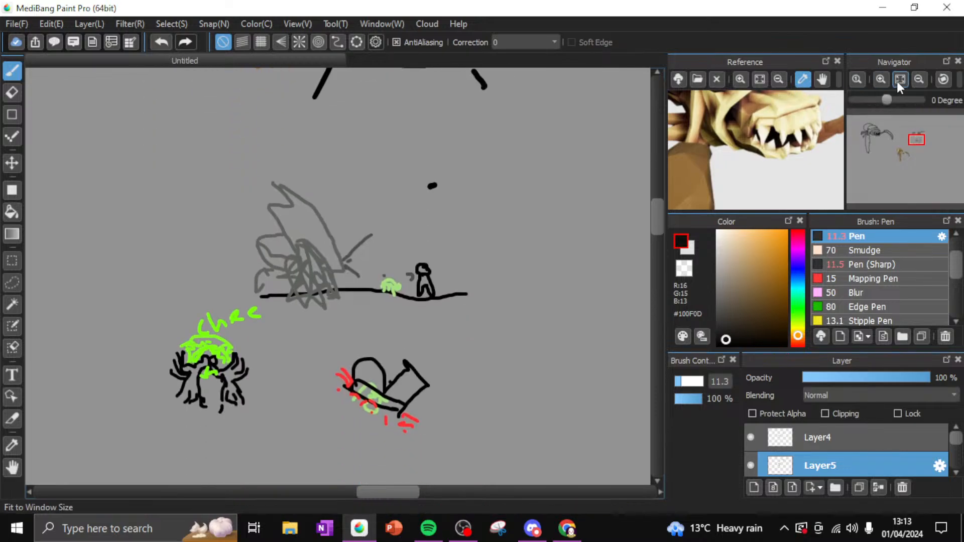
pyautogui.click(919, 79)
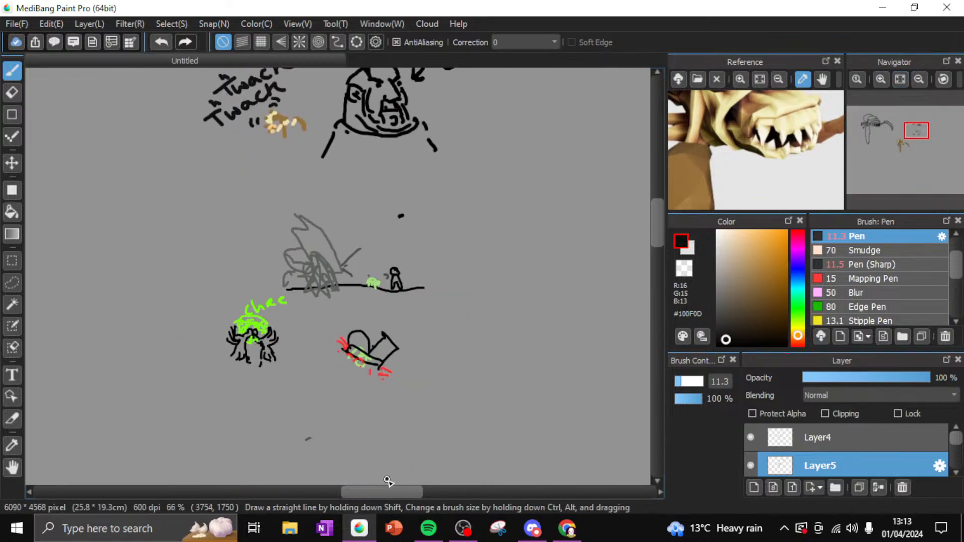
pyautogui.moveTo(387, 492); pyautogui.dragTo(355, 492)
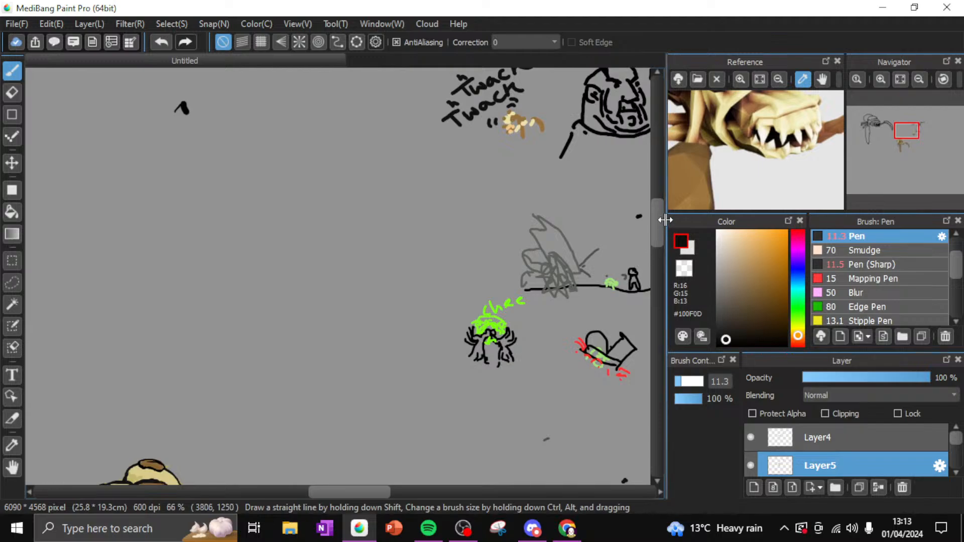
pyautogui.moveTo(657, 221)
pyautogui.mouseDown()
pyautogui.moveTo(652, 254)
pyautogui.moveTo(637, 265)
pyautogui.mouseUp()
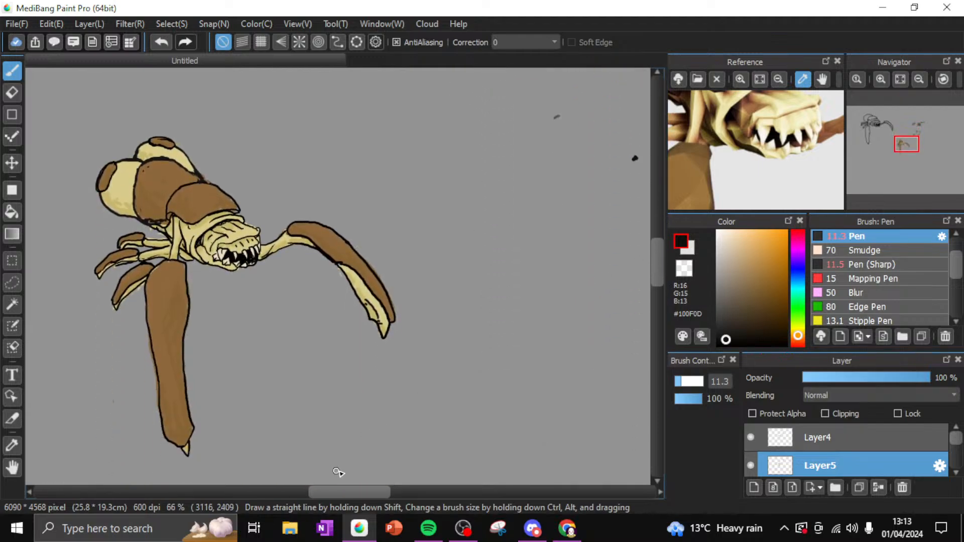
pyautogui.moveTo(351, 495); pyautogui.dragTo(330, 497)
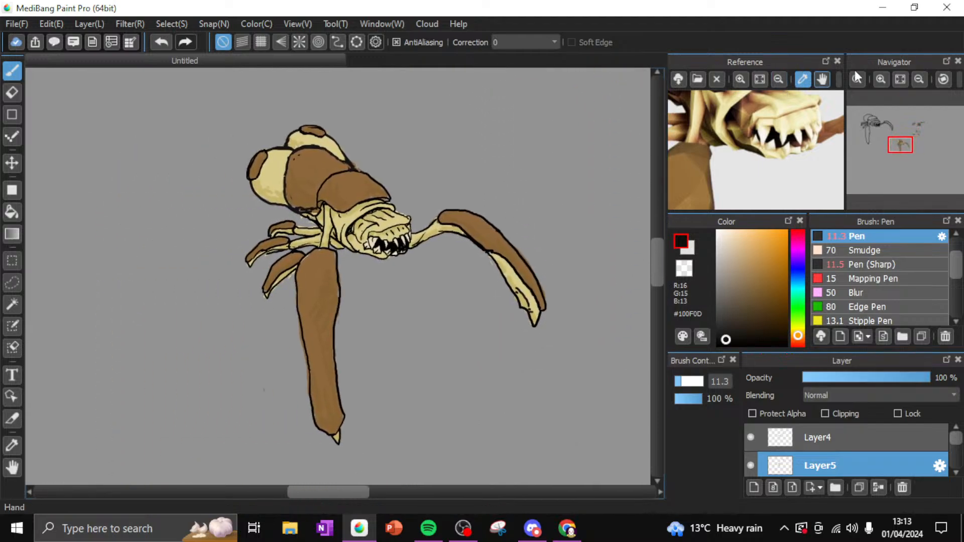
# Set the colour to near-black #040404 and erase the linework on top of the large creature's head on Layer4 with an 18 px eraser
pyautogui.click(879, 80)
pyautogui.click(880, 79)
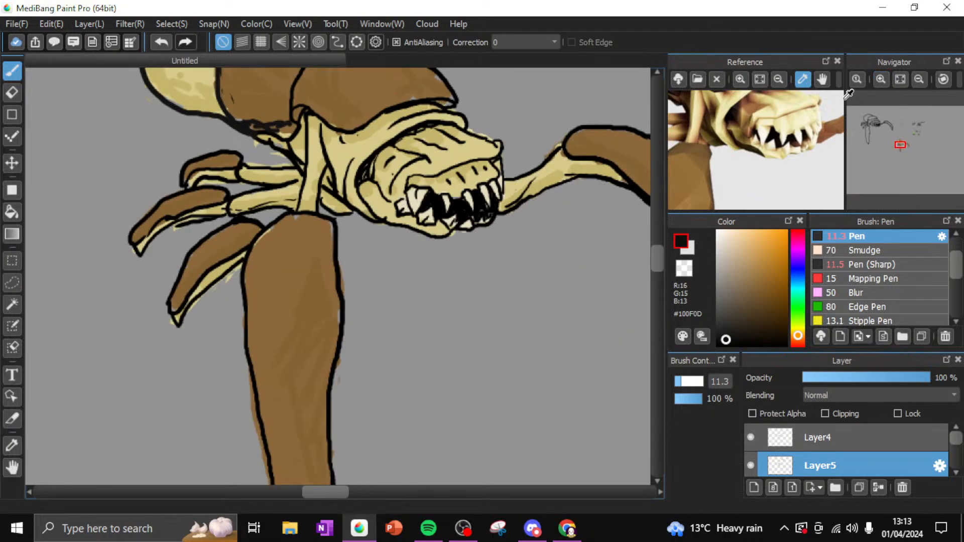
pyautogui.moveTo(657, 275); pyautogui.dragTo(653, 241)
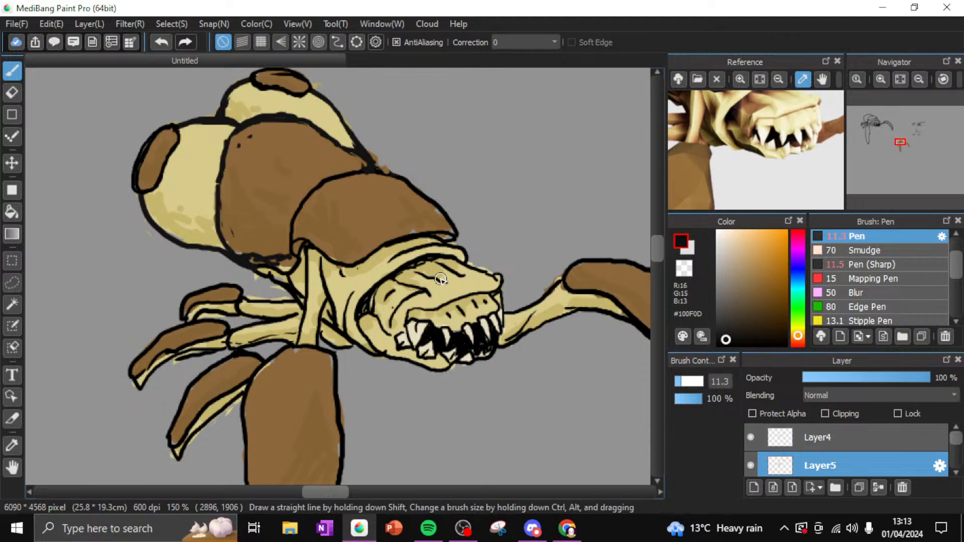
pyautogui.click(12, 94)
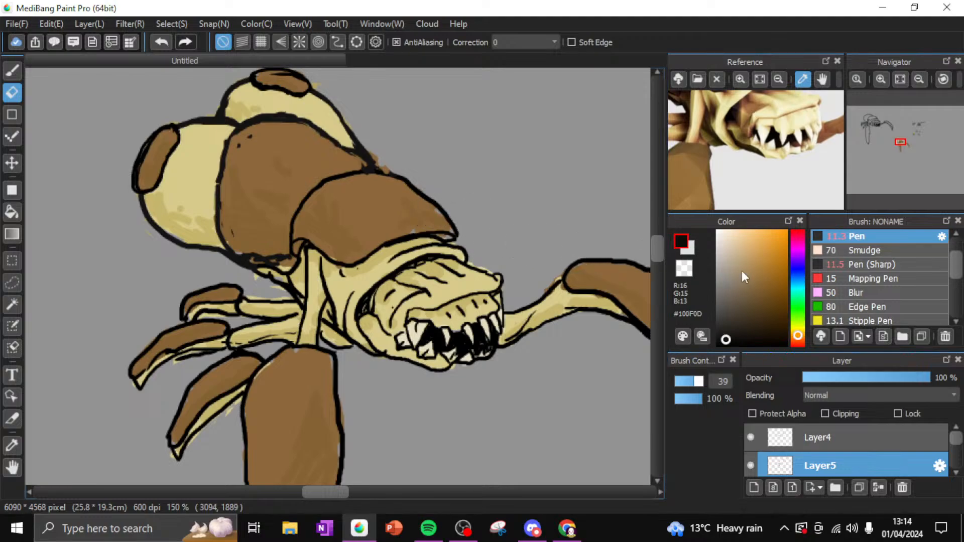
pyautogui.moveTo(731, 329); pyautogui.dragTo(718, 346)
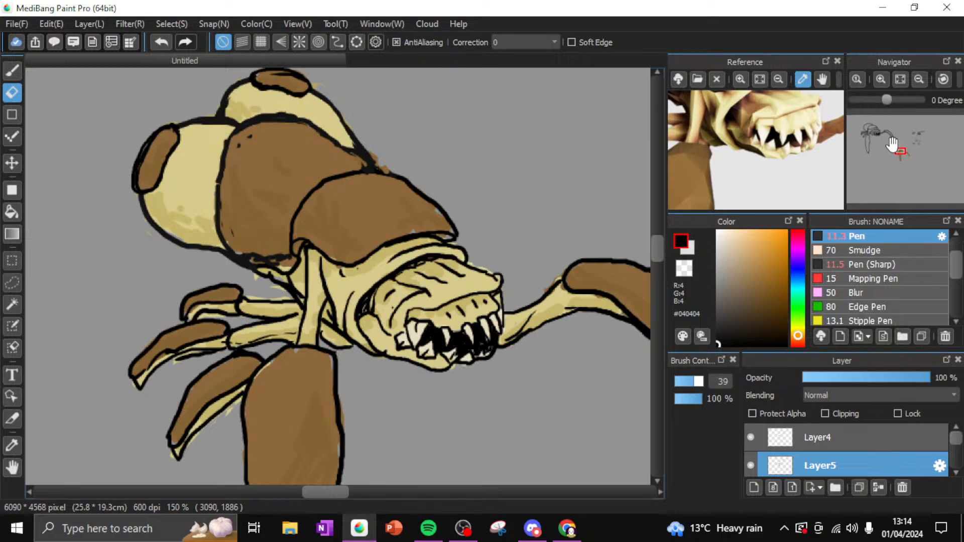
pyautogui.click(783, 441)
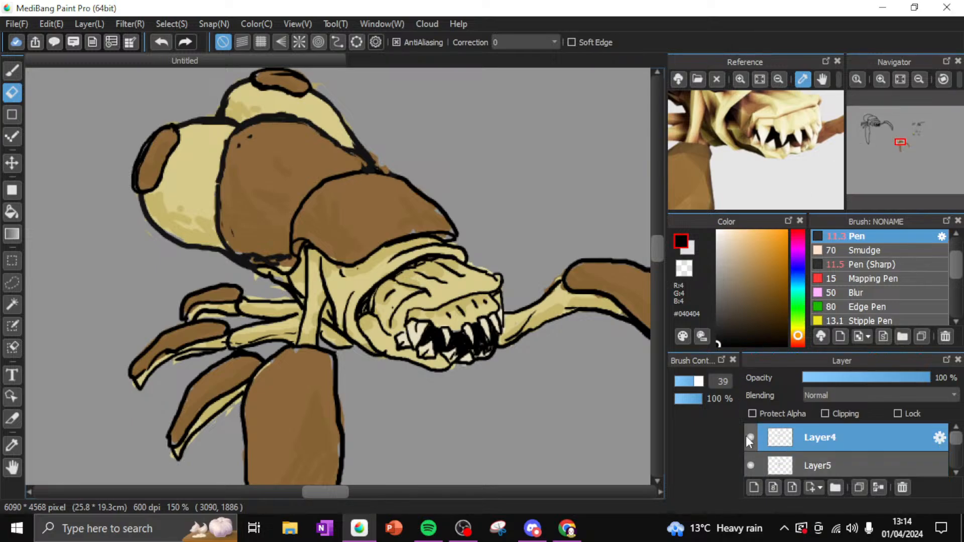
pyautogui.click(13, 90)
pyautogui.click(685, 381)
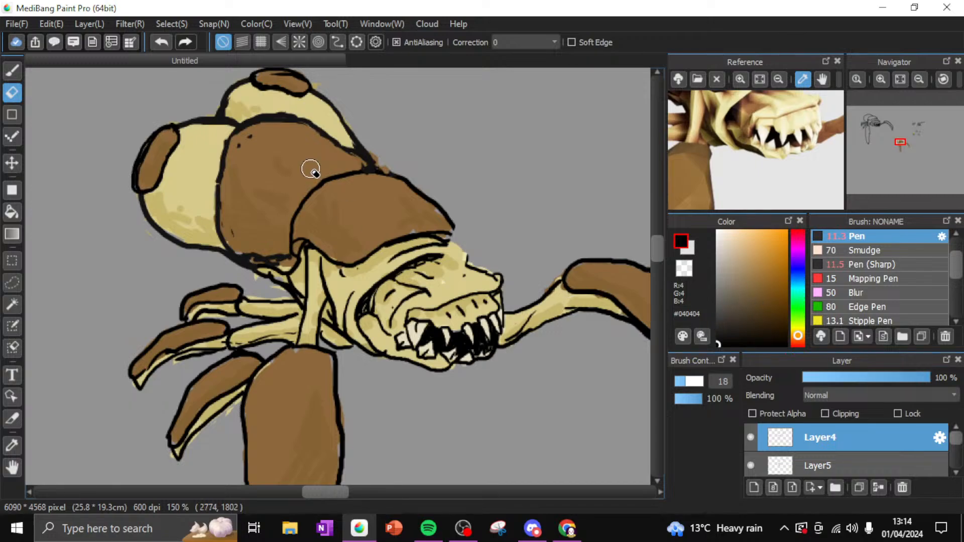
# Outline a long pointed spike rising from the top of the creature's head using the Pen (Sharp) brush at 11.3 px
pyautogui.click(12, 70)
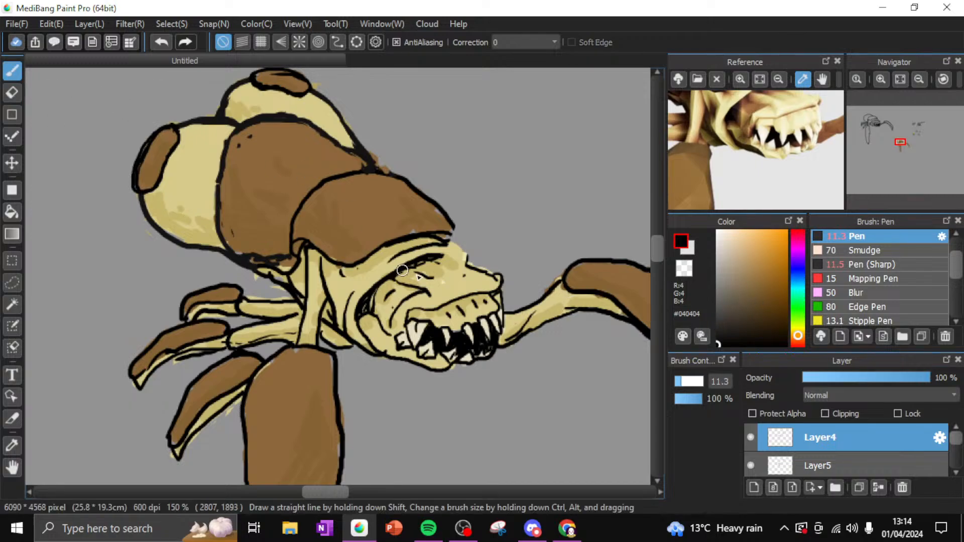
pyautogui.click(432, 284)
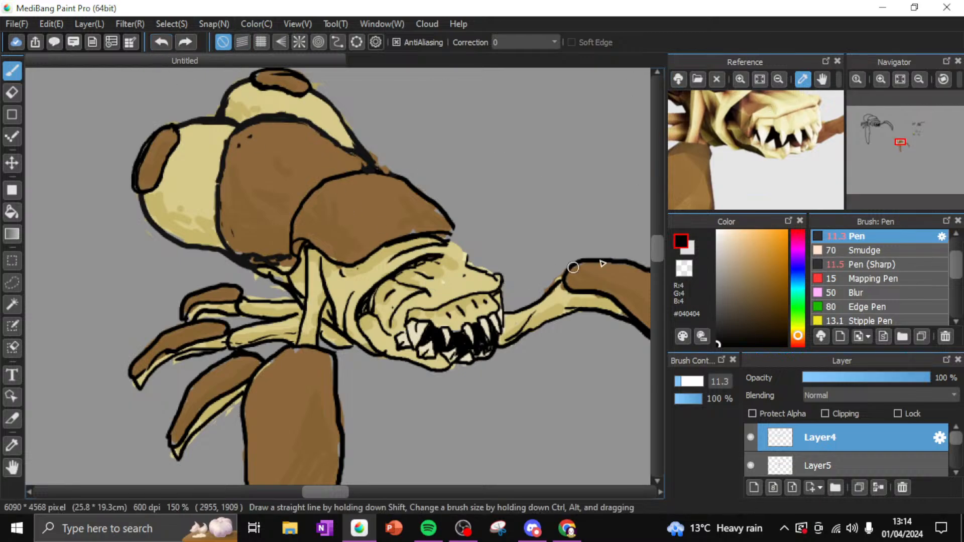
pyautogui.doubleClick(869, 278)
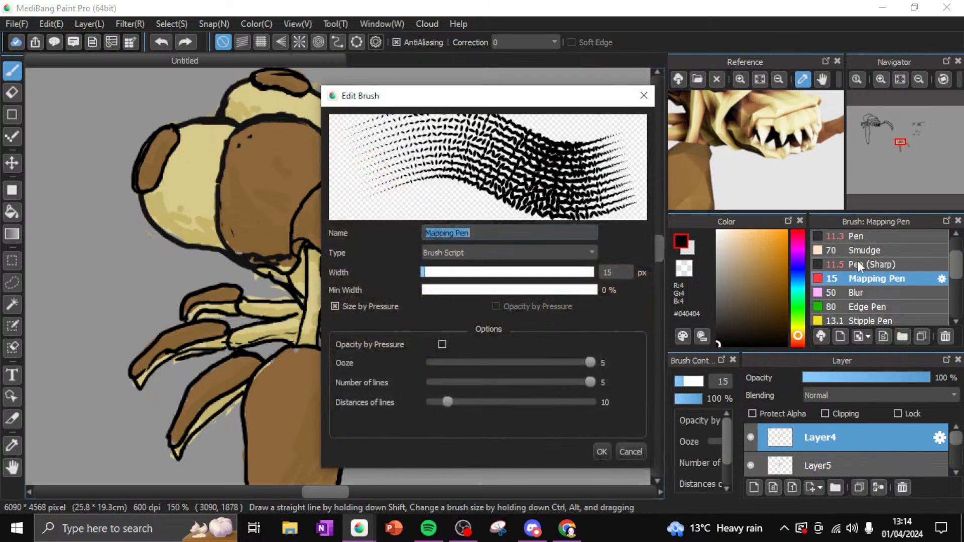
pyautogui.click(647, 98)
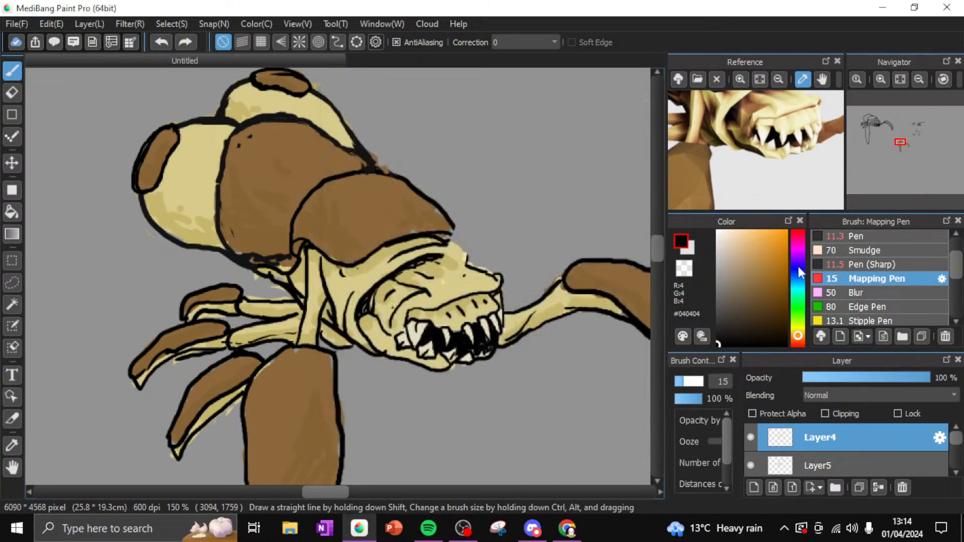
pyautogui.click(869, 265)
pyautogui.moveTo(697, 383); pyautogui.dragTo(678, 388)
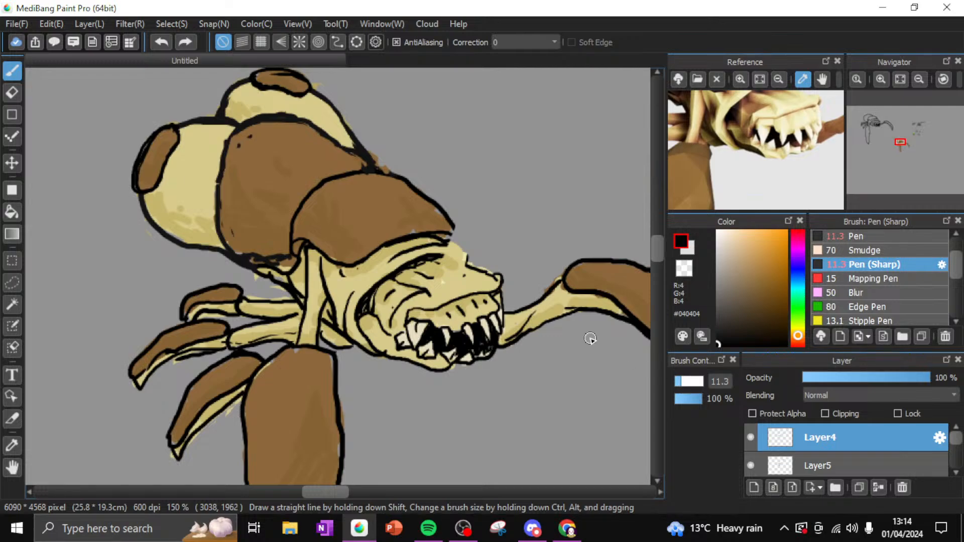
pyautogui.moveTo(438, 270); pyautogui.dragTo(460, 277)
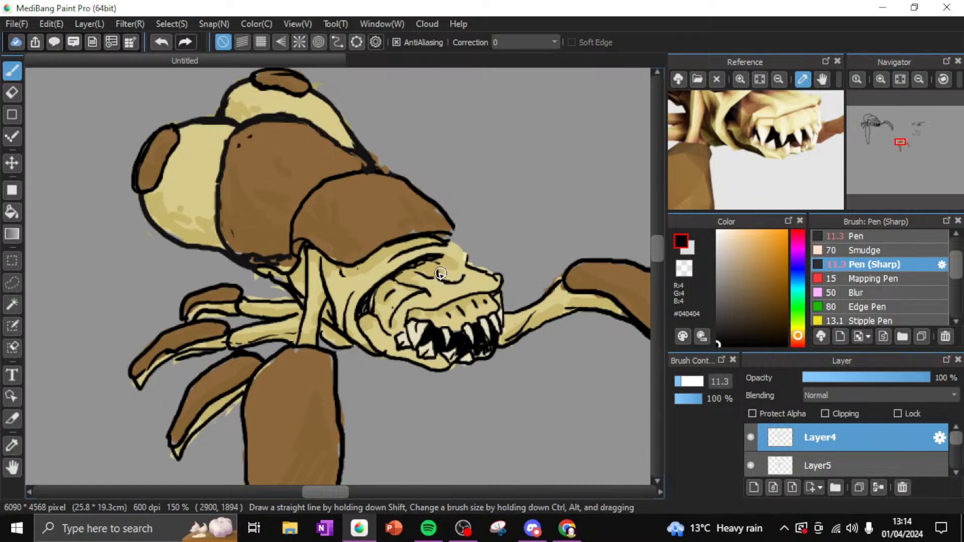
pyautogui.moveTo(438, 273); pyautogui.dragTo(485, 133)
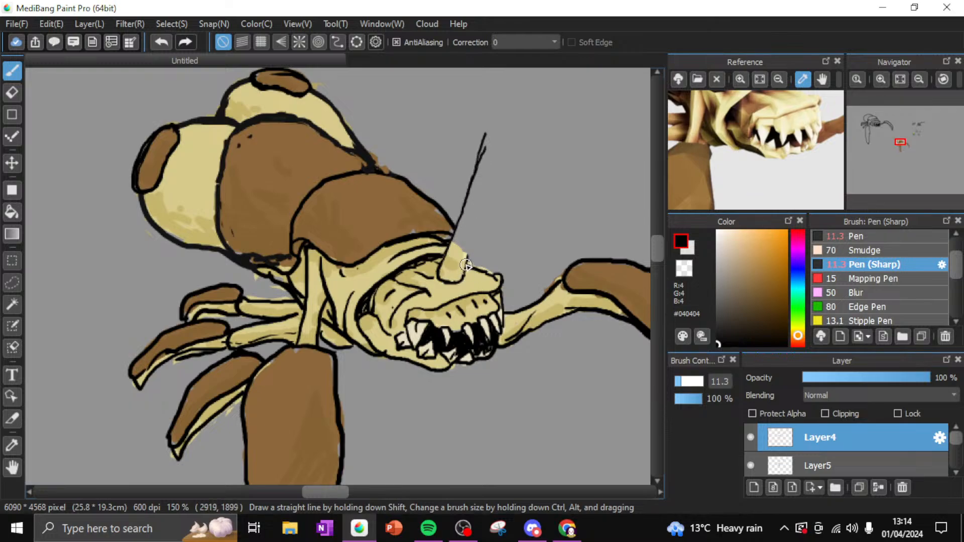
pyautogui.moveTo(467, 264); pyautogui.dragTo(489, 132)
pyautogui.moveTo(480, 192); pyautogui.dragTo(493, 116)
pyautogui.moveTo(481, 173); pyautogui.dragTo(488, 162)
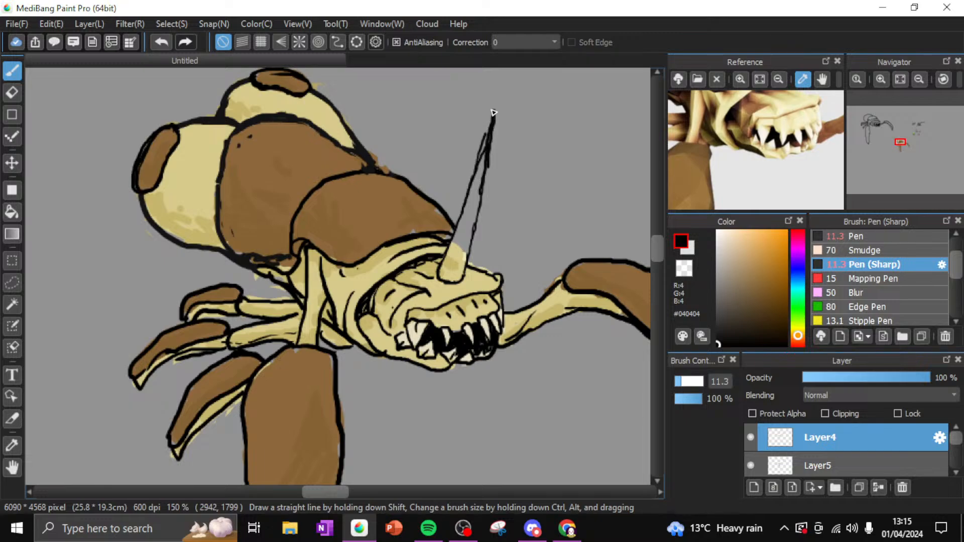
# Draw curved ridge lines across the head spike and erase its overlong tip with the 18 px eraser
pyautogui.moveTo(482, 157)
pyautogui.mouseDown()
pyautogui.moveTo(499, 105)
pyautogui.moveTo(480, 216)
pyautogui.mouseUp()
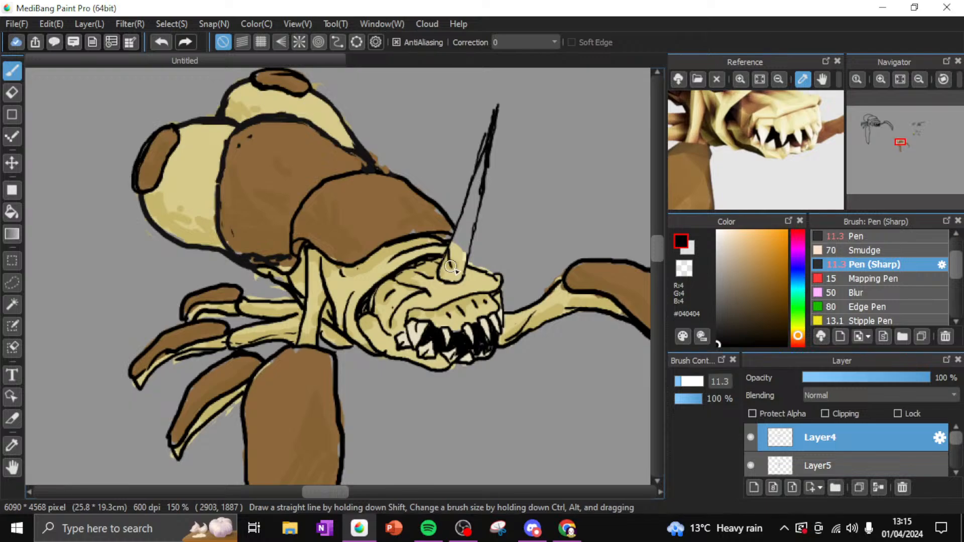
pyautogui.moveTo(455, 232); pyautogui.dragTo(468, 250)
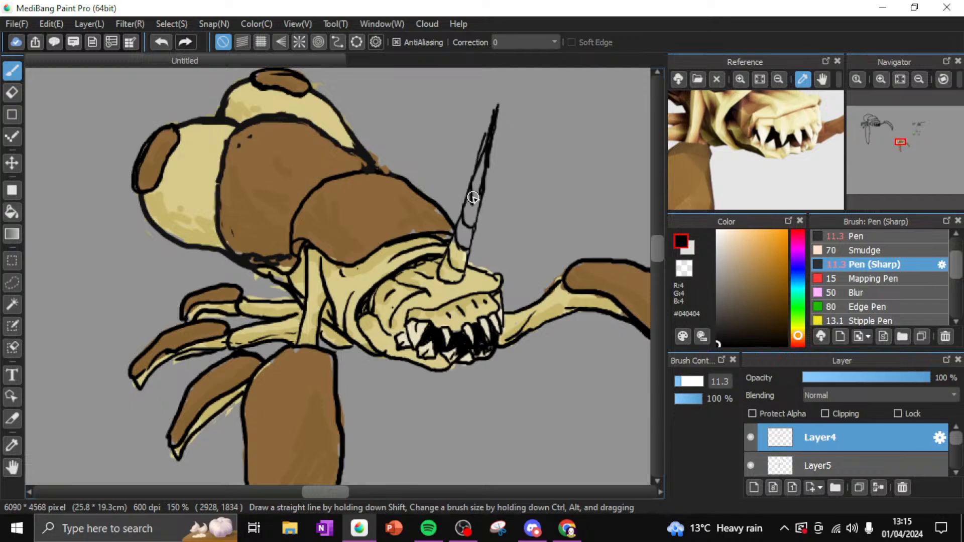
pyautogui.moveTo(479, 165); pyautogui.dragTo(486, 177)
pyautogui.click(12, 93)
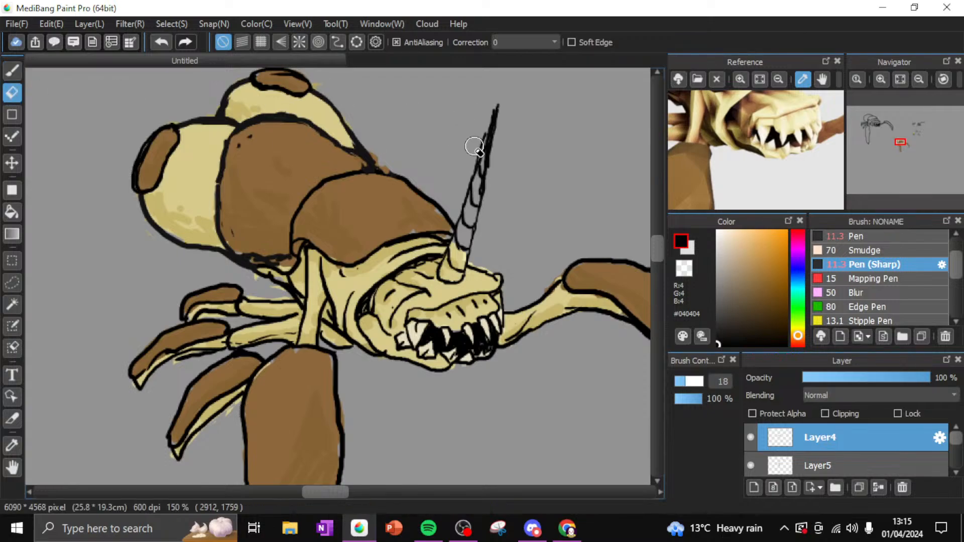
pyautogui.moveTo(502, 93)
pyautogui.mouseDown()
pyautogui.moveTo(490, 151)
pyautogui.moveTo(495, 142)
pyautogui.moveTo(489, 123)
pyautogui.moveTo(479, 143)
pyautogui.mouseUp()
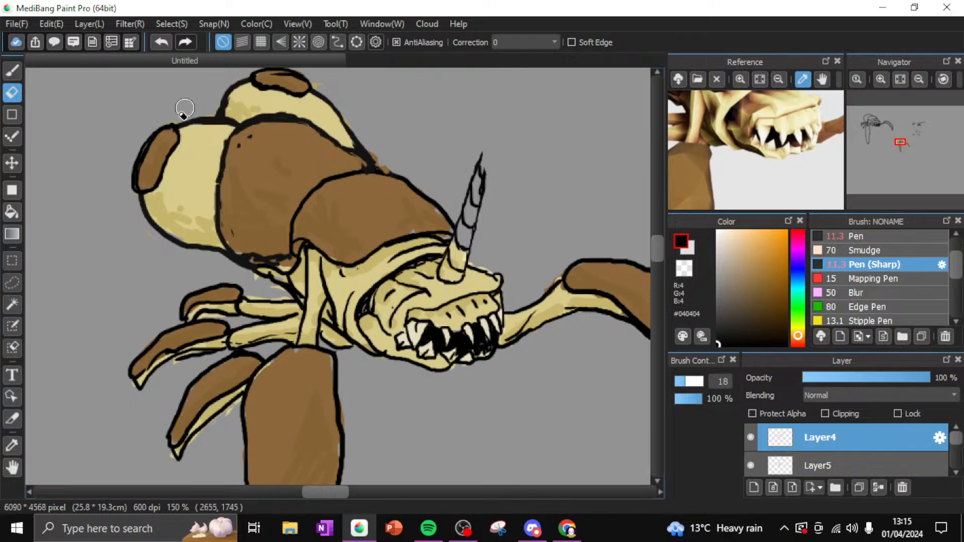
pyautogui.press('b')
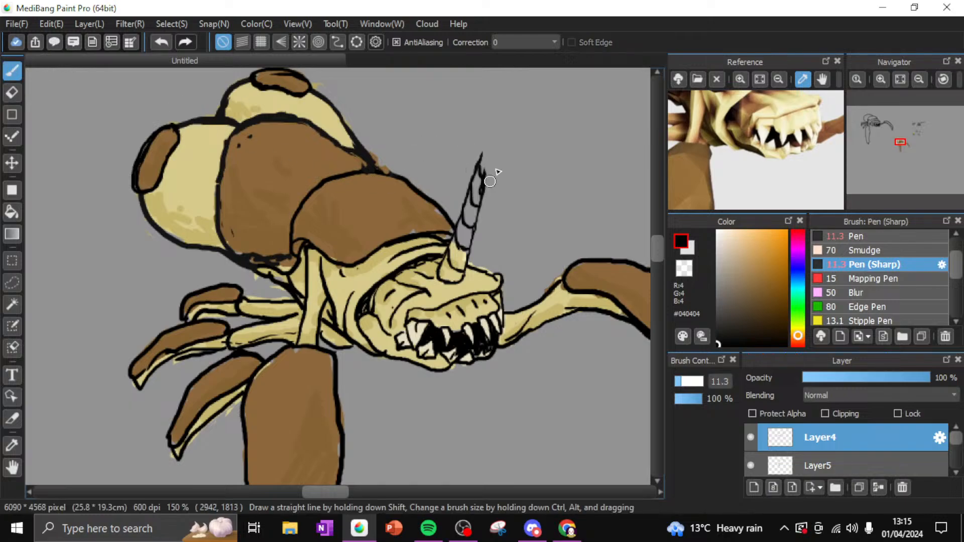
pyautogui.moveTo(480, 162); pyautogui.dragTo(494, 120)
pyautogui.moveTo(487, 180); pyautogui.dragTo(496, 109)
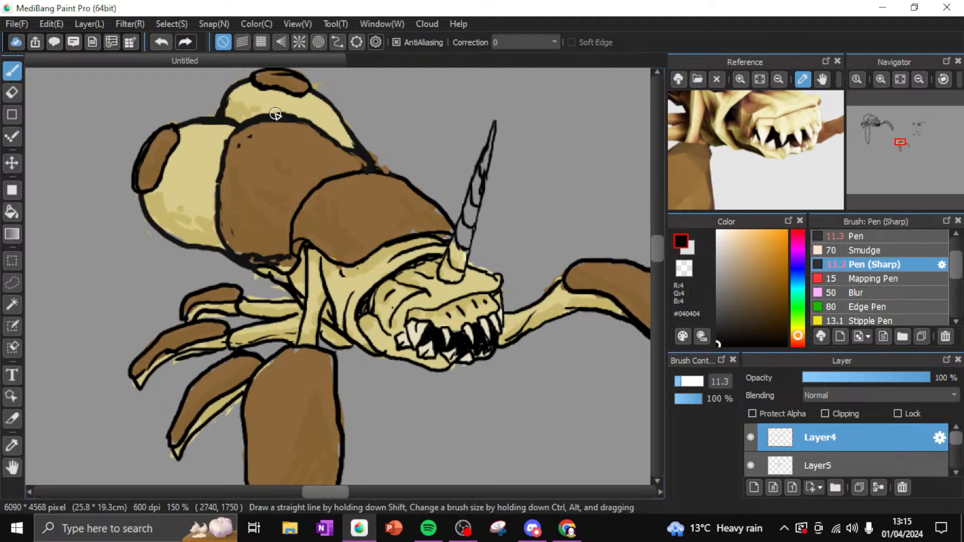
pyautogui.click(160, 43)
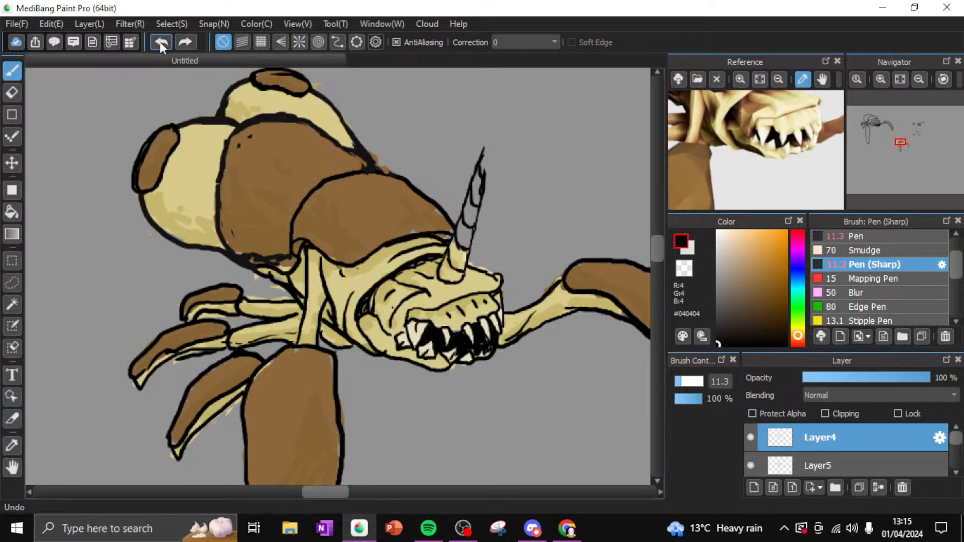
pyautogui.click(159, 43)
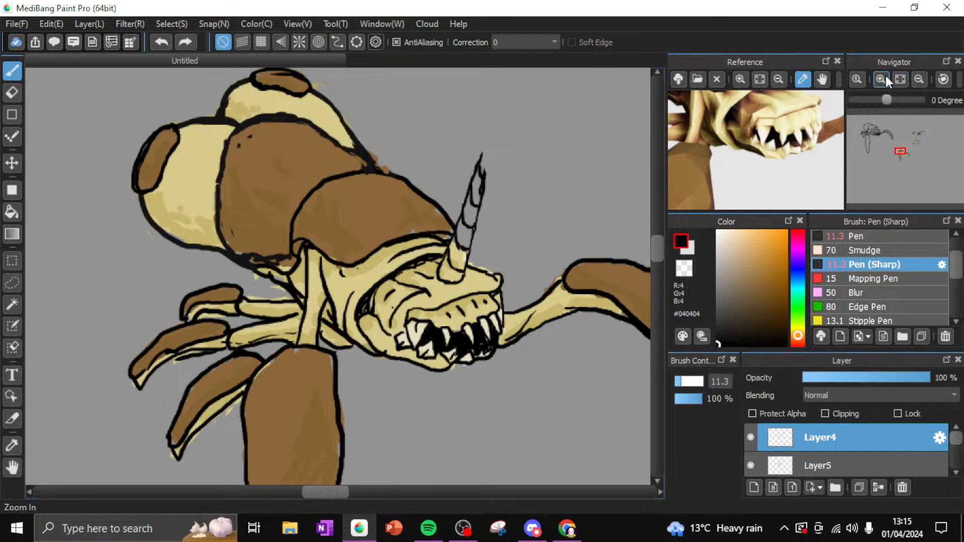
# Redraw the spike's tip with strokes converging to a sharp point, using the 11.3 px Pen (Sharp) brush in near-black on Layer4
pyautogui.click(883, 75)
pyautogui.click(883, 75)
pyautogui.click(907, 155)
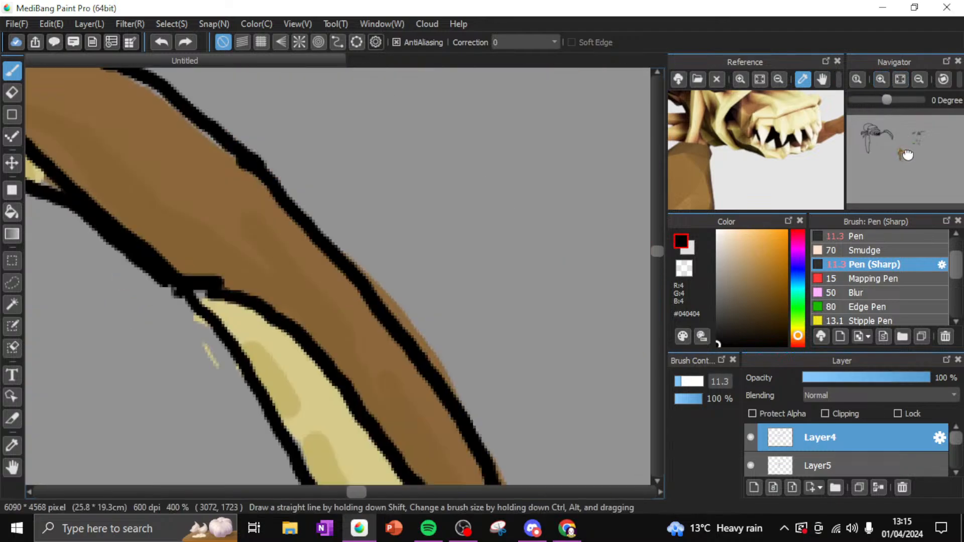
pyautogui.moveTo(907, 155); pyautogui.dragTo(907, 144)
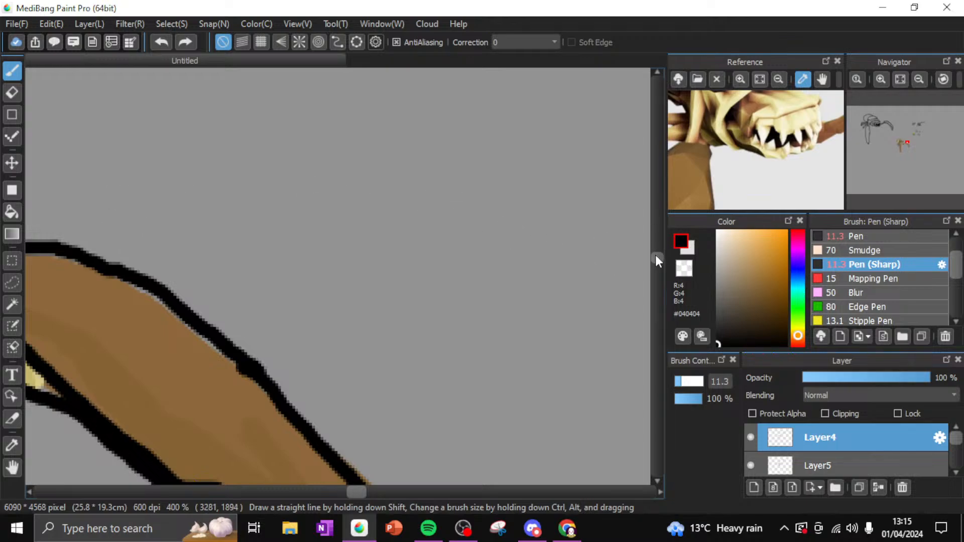
pyautogui.moveTo(656, 256); pyautogui.dragTo(657, 235)
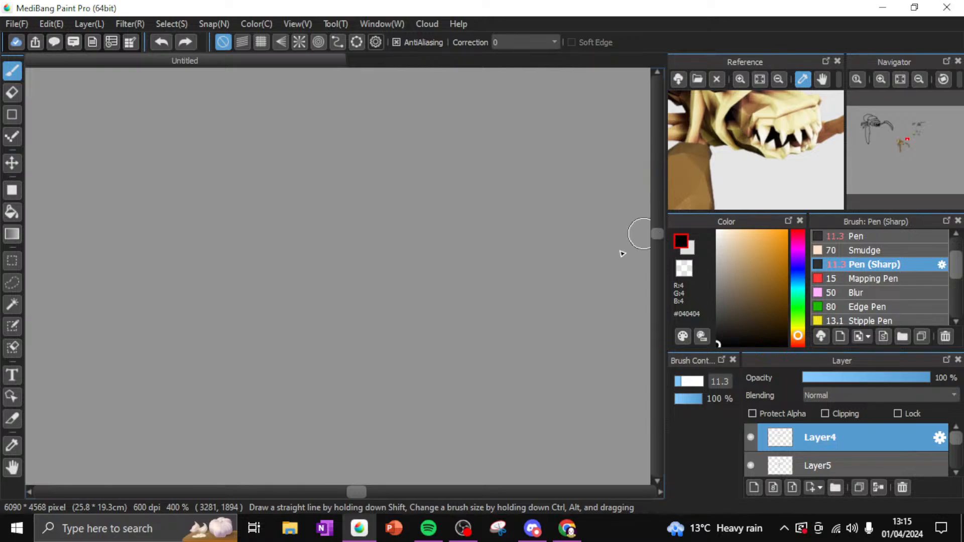
pyautogui.moveTo(346, 498); pyautogui.dragTo(337, 498)
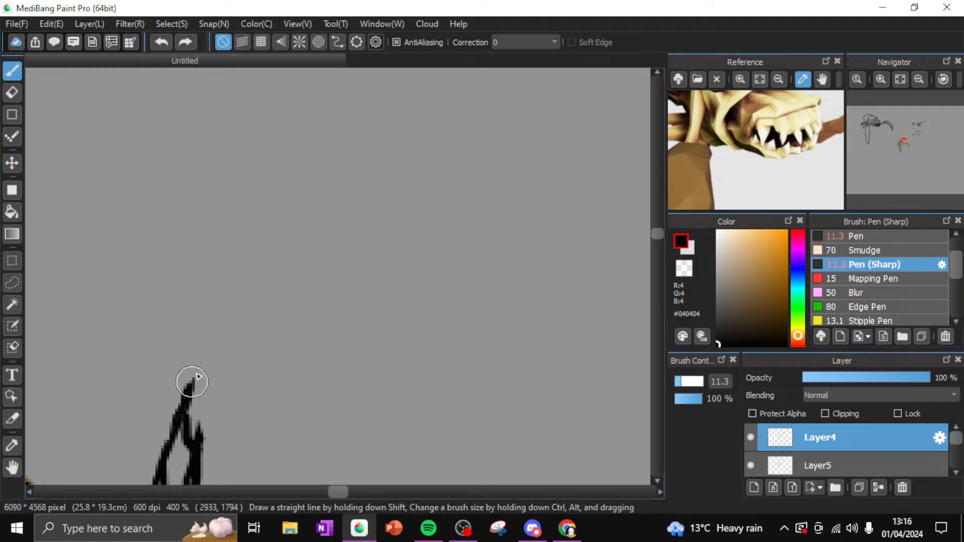
pyautogui.moveTo(194, 380)
pyautogui.mouseDown()
pyautogui.moveTo(191, 391)
pyautogui.moveTo(214, 330)
pyautogui.mouseUp()
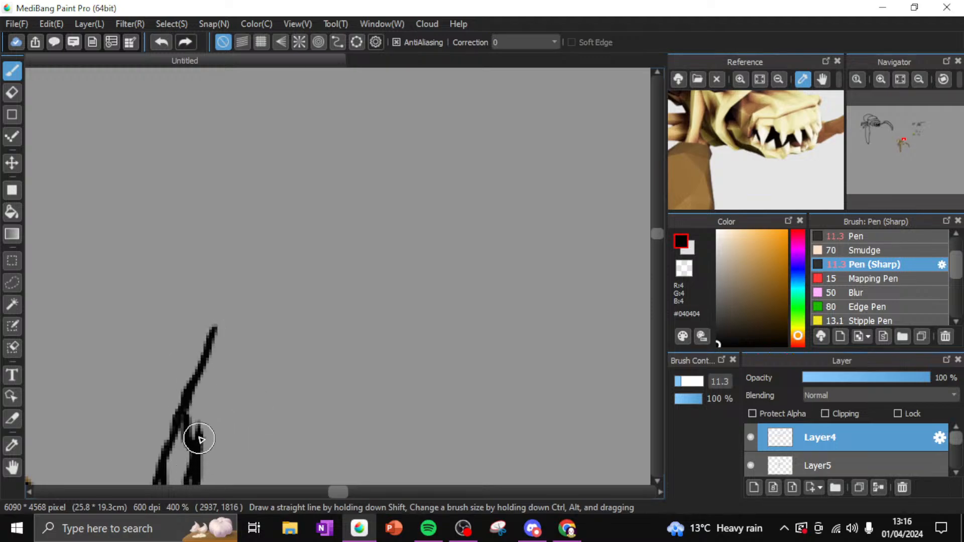
pyautogui.moveTo(197, 441)
pyautogui.mouseDown()
pyautogui.moveTo(202, 415)
pyautogui.moveTo(200, 449)
pyautogui.moveTo(232, 301)
pyautogui.mouseUp()
pyautogui.moveTo(207, 351); pyautogui.dragTo(239, 272)
pyautogui.moveTo(203, 382)
pyautogui.mouseDown()
pyautogui.moveTo(212, 358)
pyautogui.moveTo(215, 377)
pyautogui.mouseUp()
pyautogui.moveTo(226, 309); pyautogui.dragTo(238, 272)
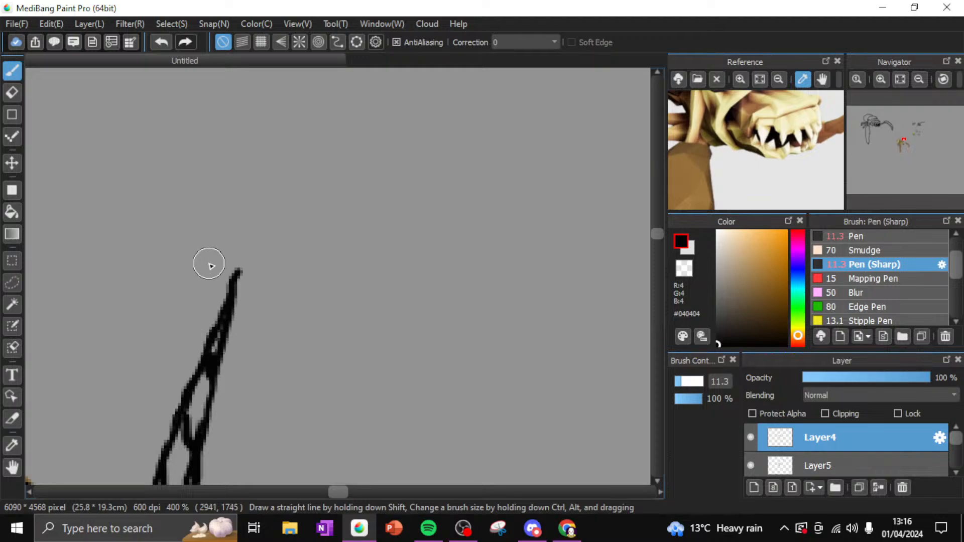
# Sample cream #E6DEBF from a tooth and colour in the spike on Layer5 with the Pen brush at 18 to 20 px
pyautogui.click(920, 78)
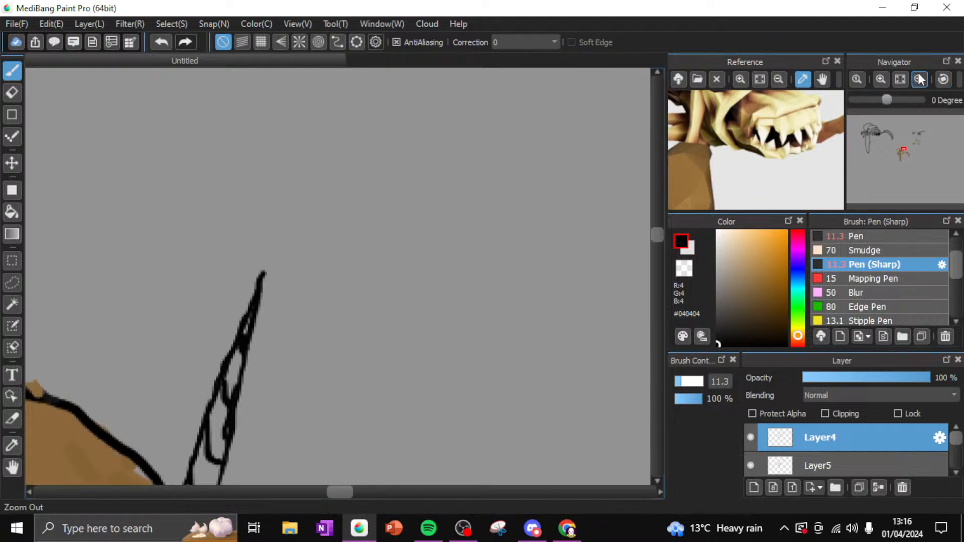
pyautogui.click(919, 79)
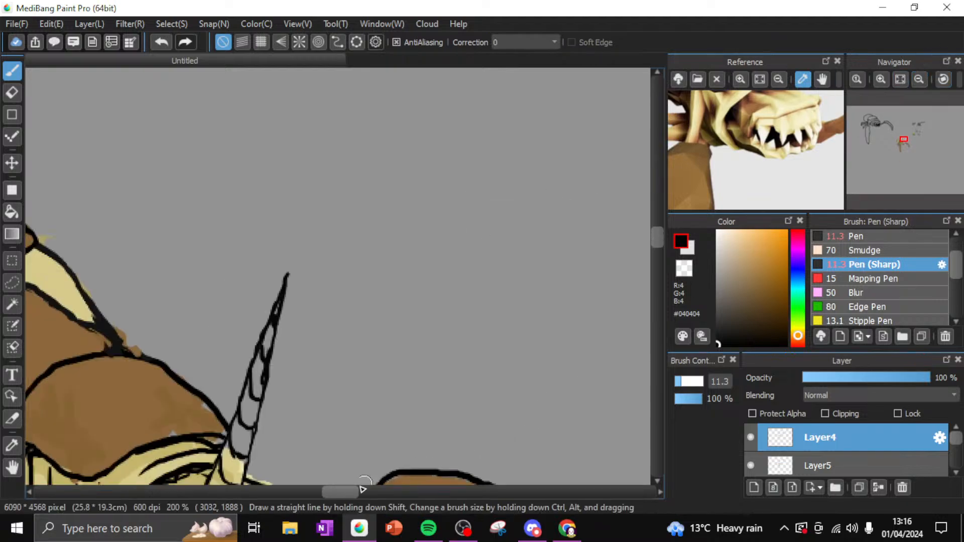
pyautogui.moveTo(340, 495); pyautogui.dragTo(331, 496)
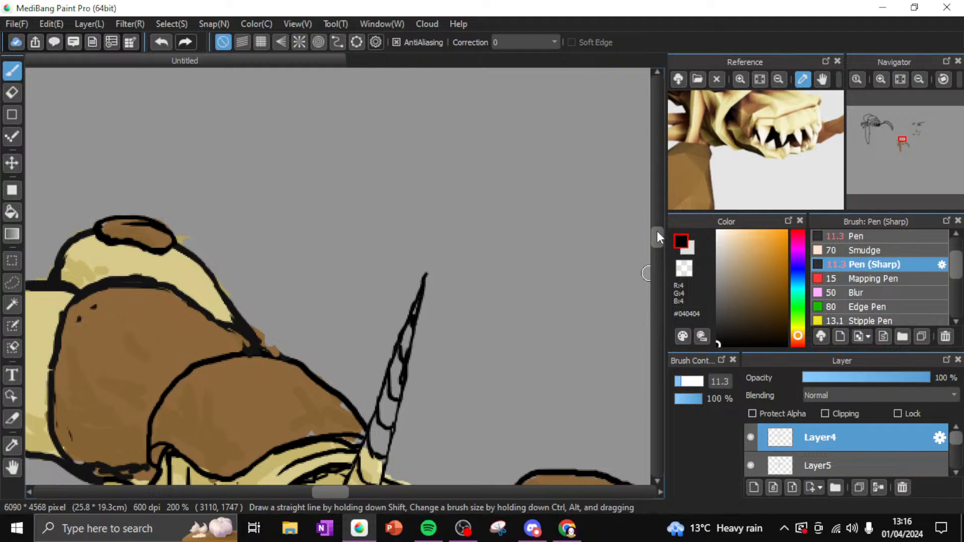
pyautogui.moveTo(657, 236); pyautogui.dragTo(656, 247)
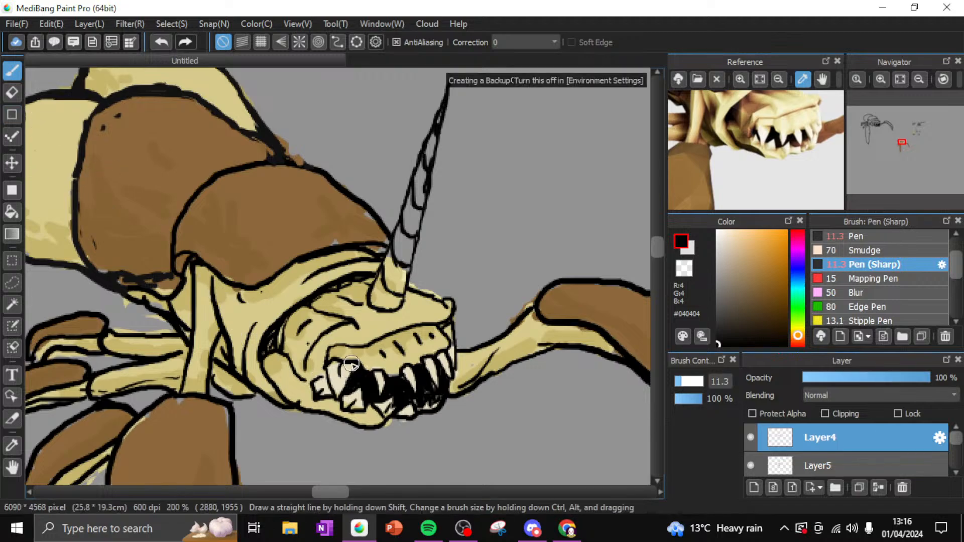
pyautogui.keyDown('alt'); pyautogui.click(339, 383); pyautogui.keyUp('alt')
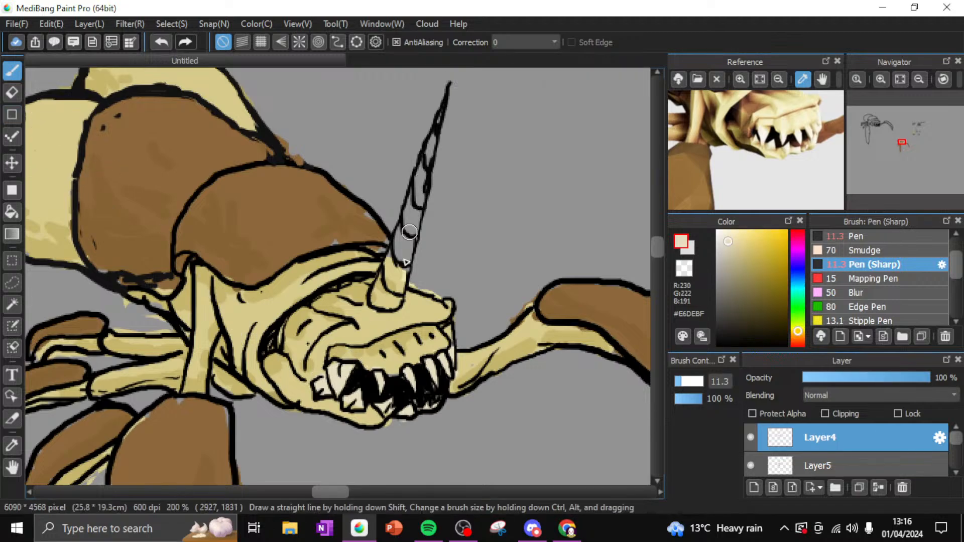
pyautogui.moveTo(393, 282)
pyautogui.mouseDown()
pyautogui.moveTo(397, 262)
pyautogui.moveTo(388, 287)
pyautogui.mouseUp()
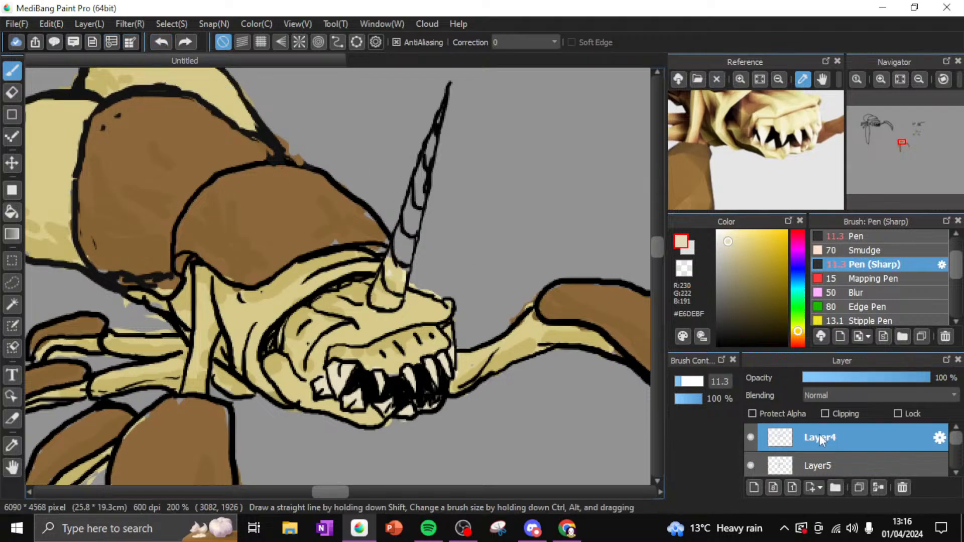
pyautogui.click(844, 465)
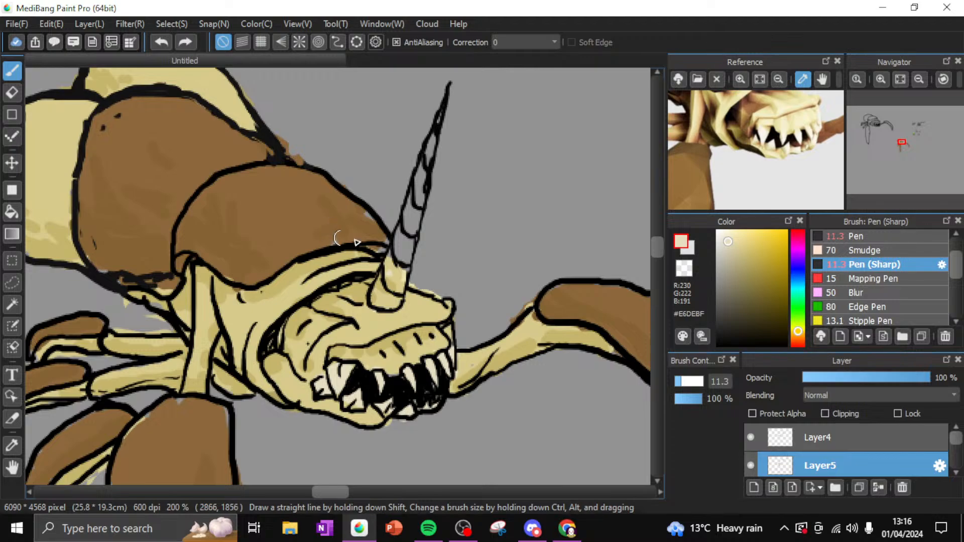
pyautogui.click(874, 235)
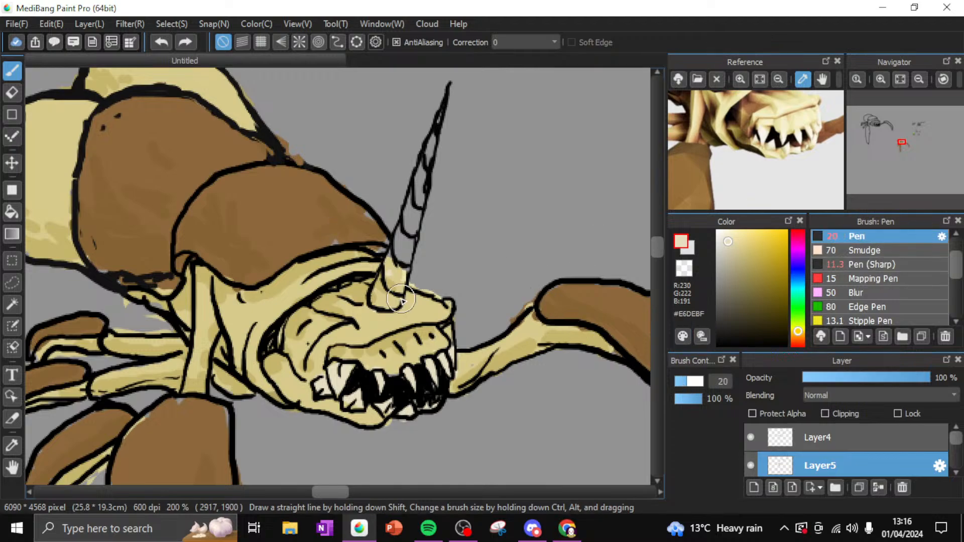
pyautogui.moveTo(385, 285); pyautogui.dragTo(422, 179)
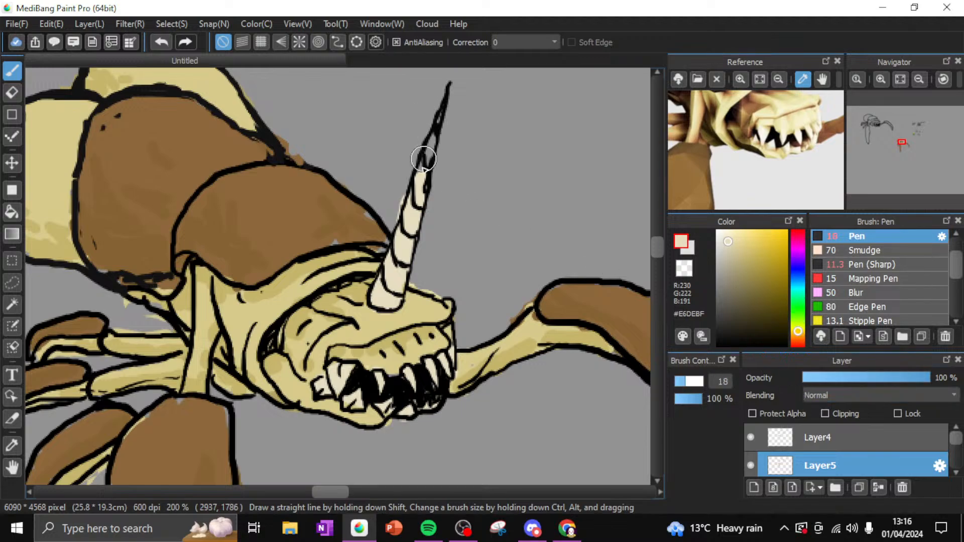
pyautogui.moveTo(424, 159)
pyautogui.mouseDown()
pyautogui.moveTo(418, 171)
pyautogui.moveTo(431, 145)
pyautogui.moveTo(420, 174)
pyautogui.moveTo(444, 109)
pyautogui.moveTo(435, 157)
pyautogui.moveTo(421, 169)
pyautogui.mouseUp()
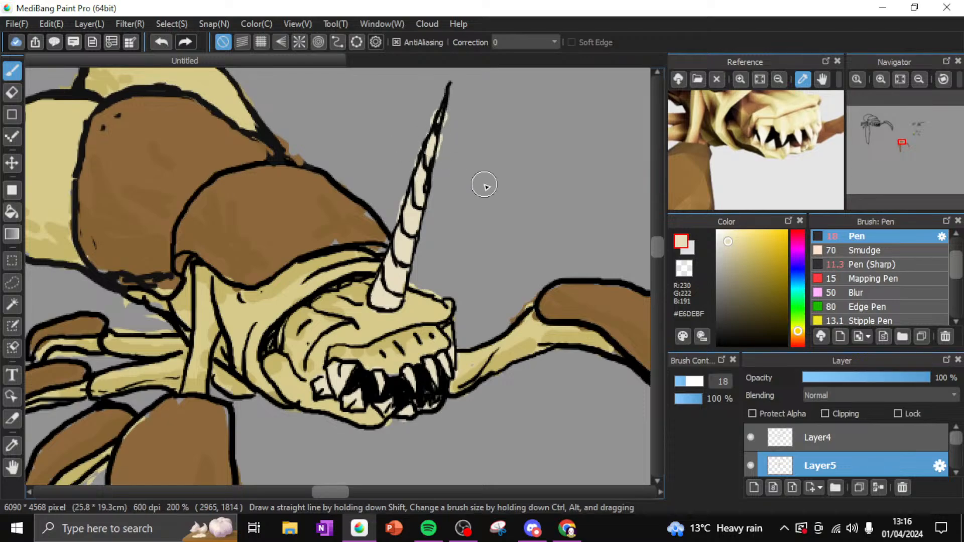
pyautogui.click(159, 41)
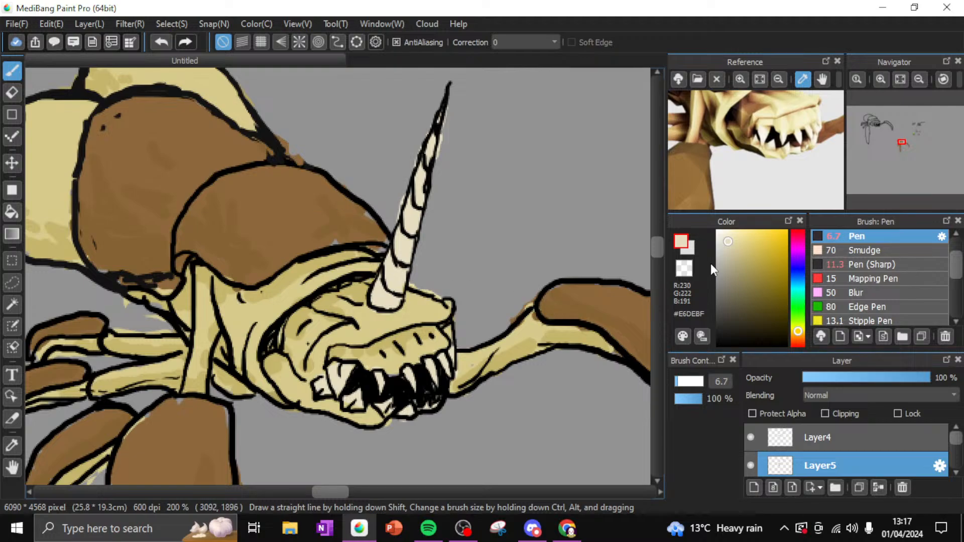
# Pick the darker cream #E1D7AC, then sample tan #C5B56C from the face and shade beneath the spike's base with the 6.7 px Pen
pyautogui.click(731, 244)
pyautogui.click(913, 79)
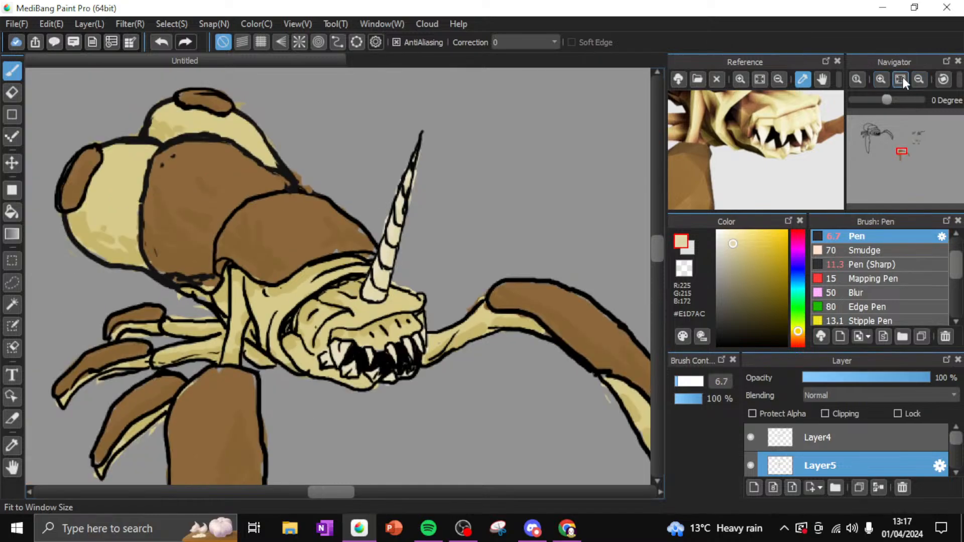
pyautogui.click(913, 80)
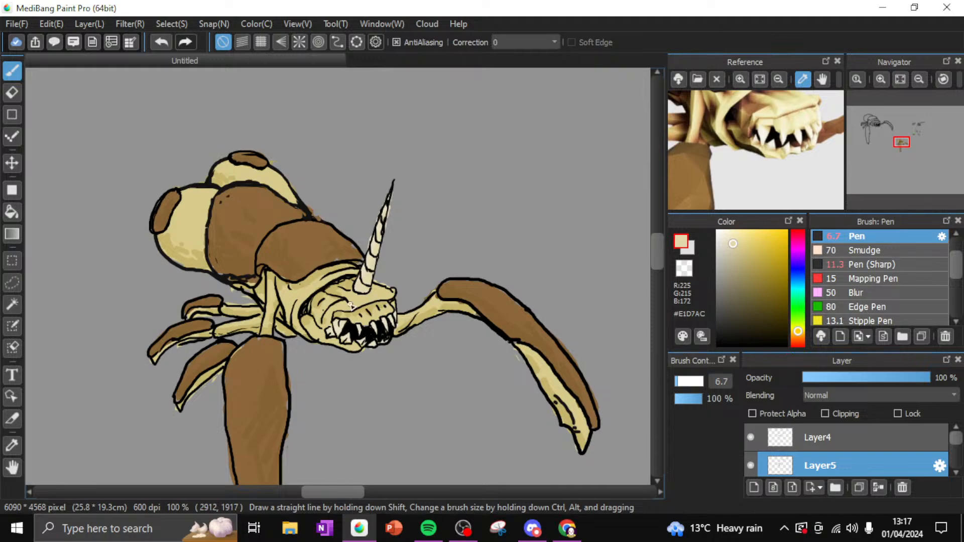
pyautogui.keyDown('alt'); pyautogui.click(332, 292); pyautogui.keyUp('alt')
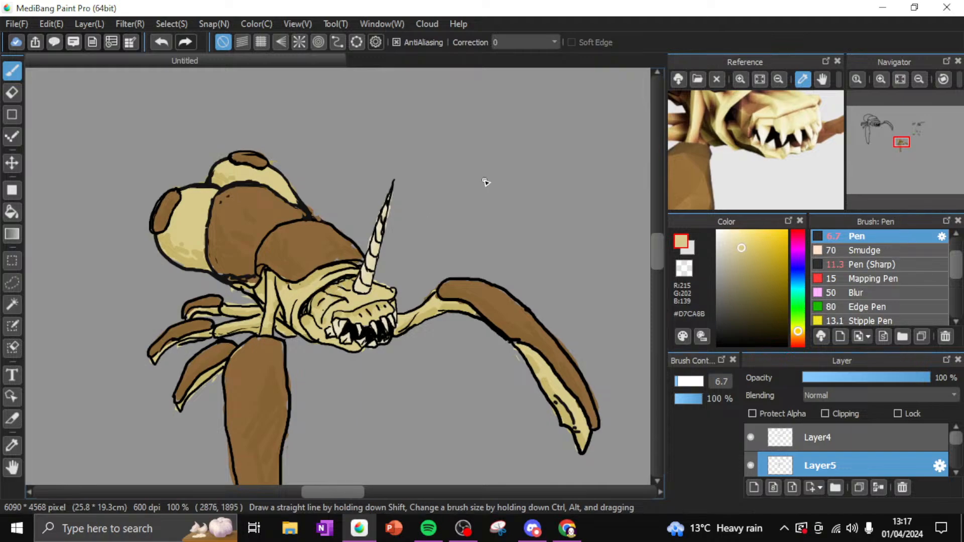
pyautogui.click(885, 77)
pyautogui.click(887, 73)
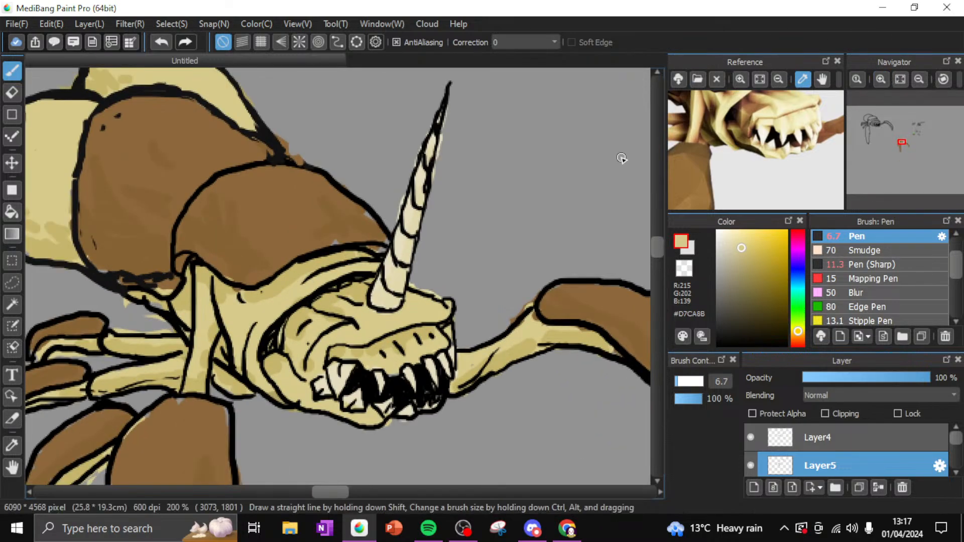
pyautogui.keyDown('alt'); pyautogui.click(334, 303); pyautogui.keyUp('alt')
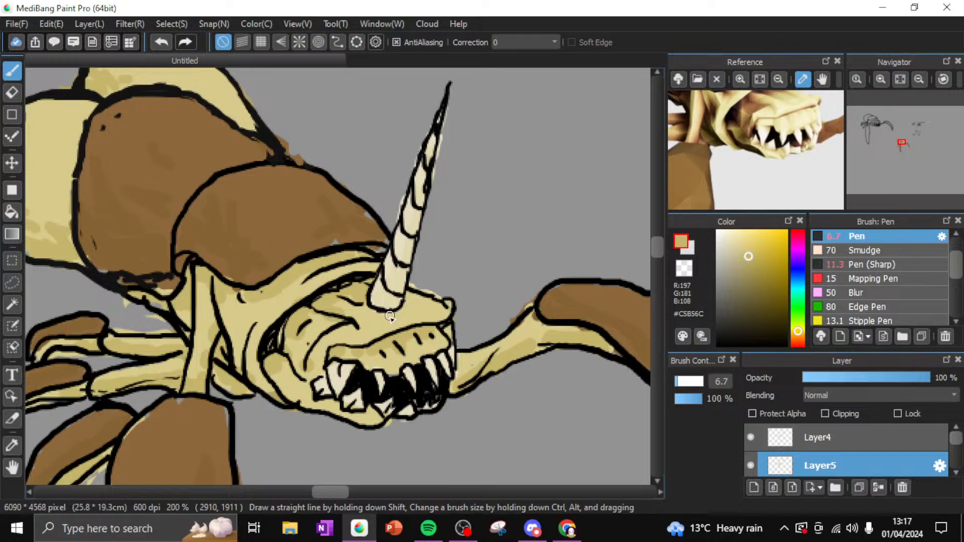
pyautogui.moveTo(390, 316); pyautogui.dragTo(418, 322)
# Erase the brown colour spilling past the outline where the creature's shell segments meet, using the 18 px eraser on Layer5
pyautogui.press('e')
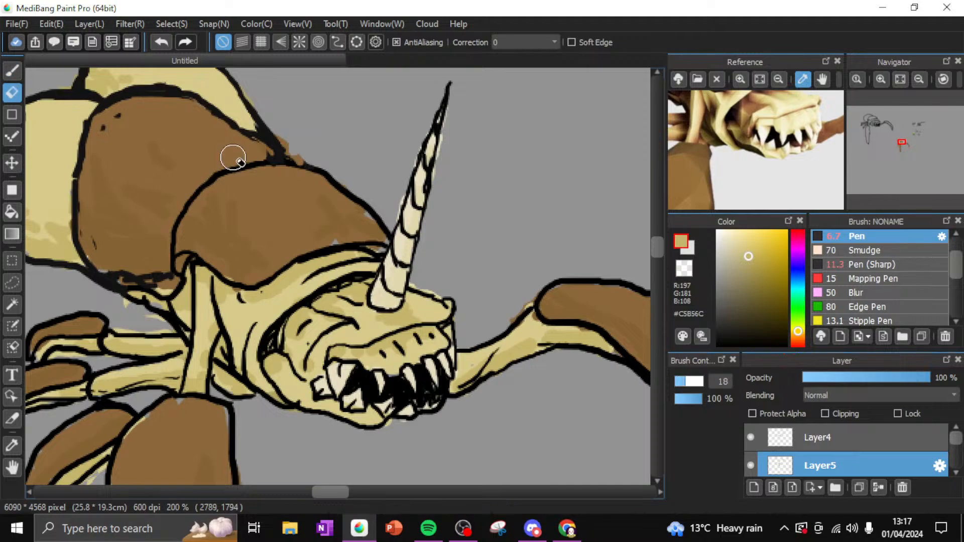
pyautogui.moveTo(233, 158); pyautogui.dragTo(310, 159)
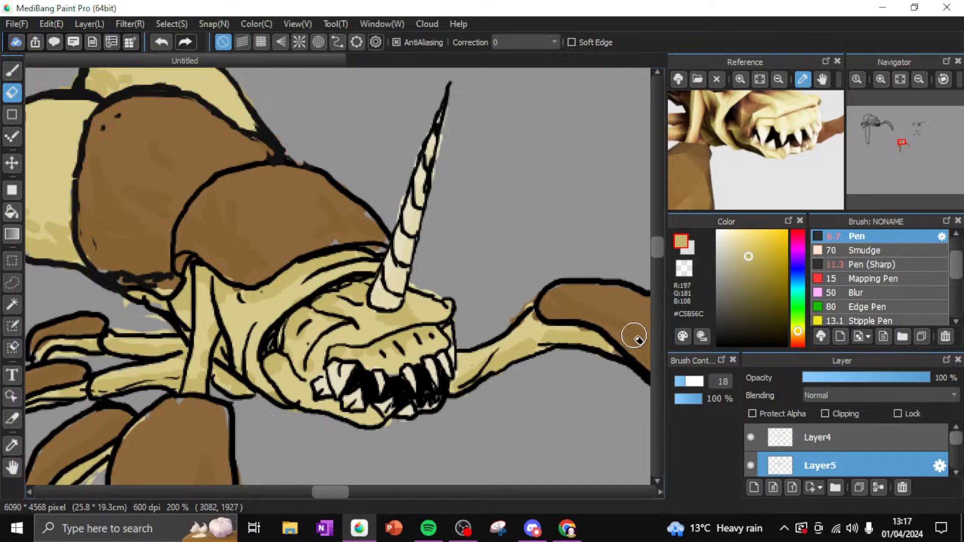
# Erase the jagged teeth and black mouth fill of the uncoloured creature on Layer2, enlarging the eraser to 54 px
pyautogui.click(833, 438)
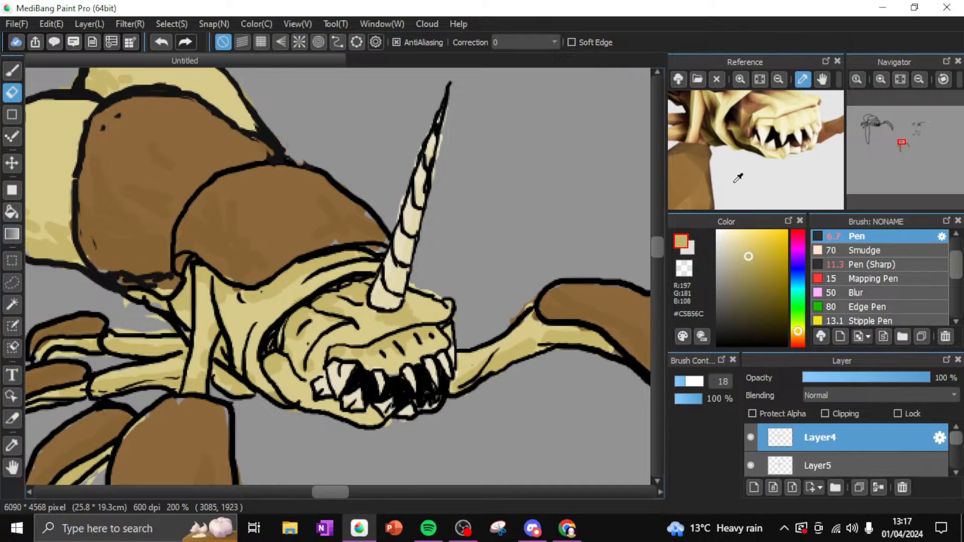
pyautogui.click(921, 80)
pyautogui.click(921, 80)
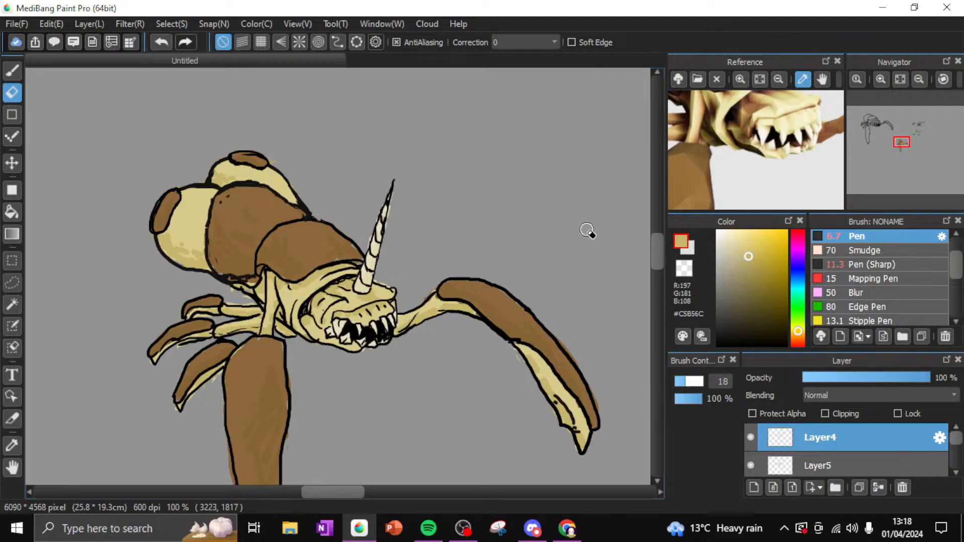
pyautogui.moveTo(337, 491); pyautogui.dragTo(289, 496)
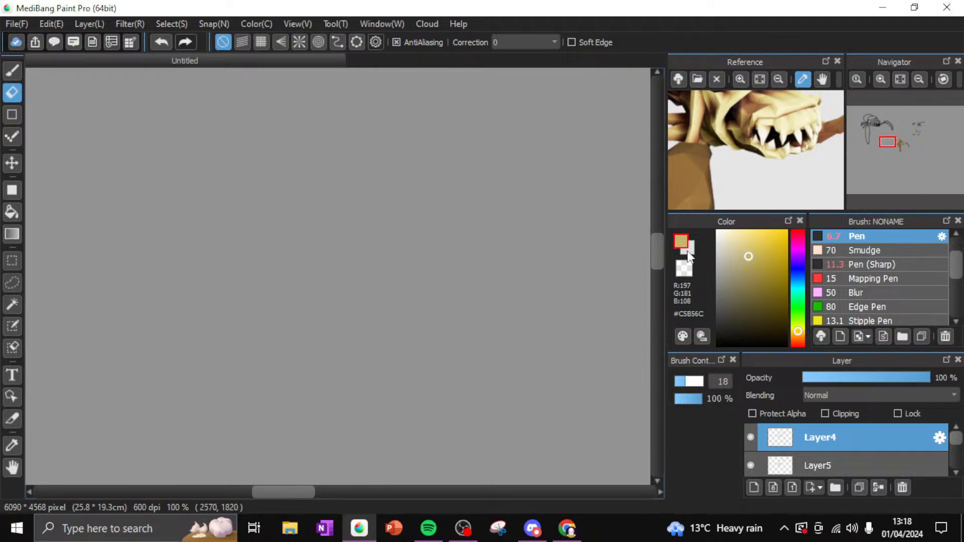
pyautogui.moveTo(658, 252); pyautogui.dragTo(664, 182)
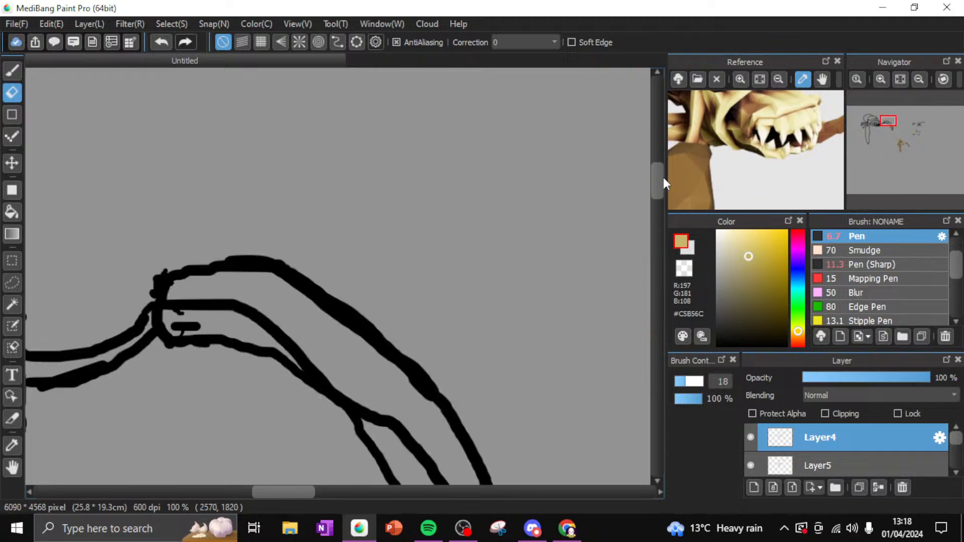
pyautogui.moveTo(283, 492); pyautogui.dragTo(236, 495)
pyautogui.moveTo(656, 170); pyautogui.dragTo(658, 182)
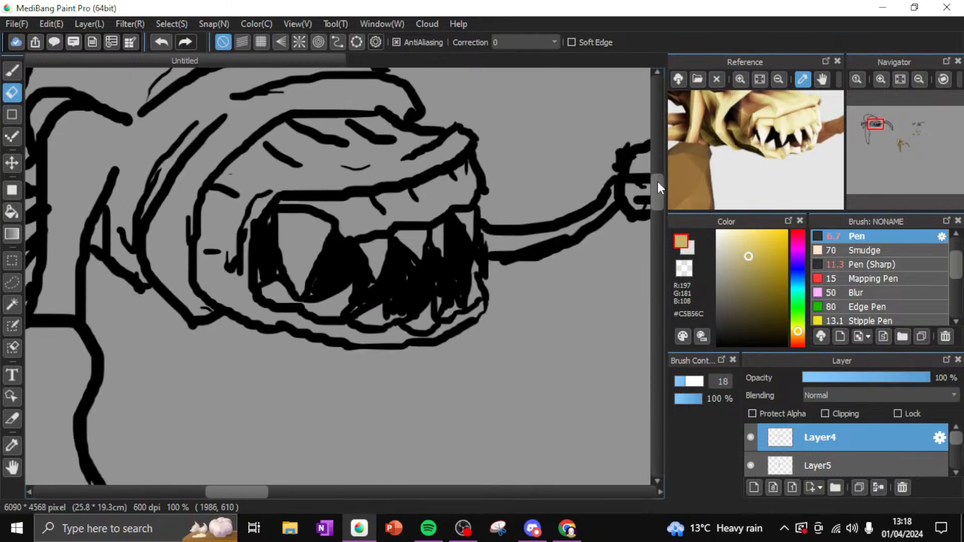
pyautogui.click(12, 115)
pyautogui.click(11, 92)
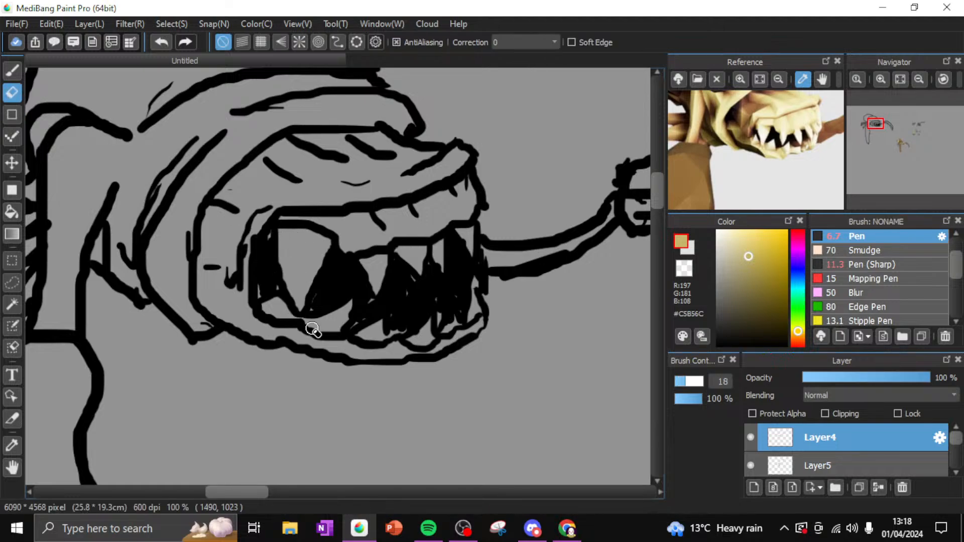
pyautogui.click(959, 448)
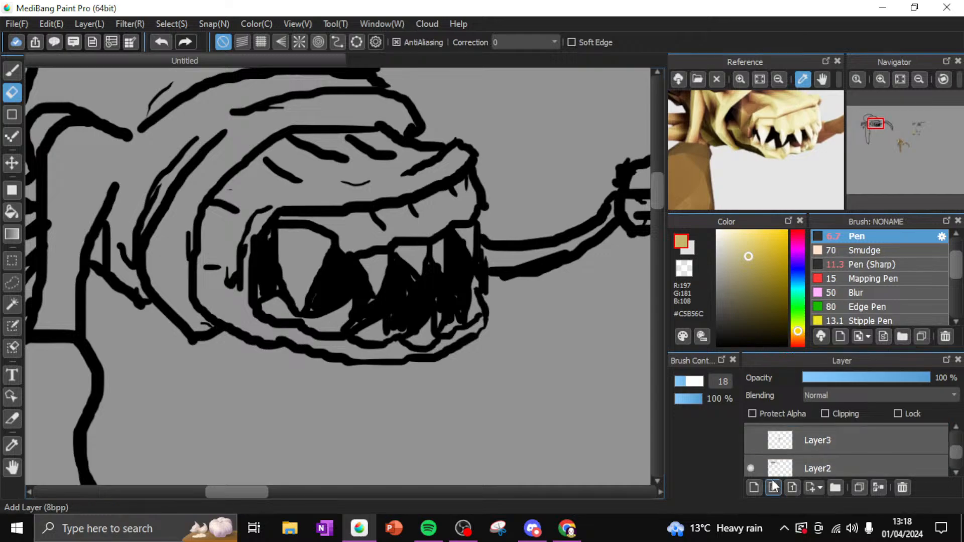
pyautogui.click(783, 469)
pyautogui.moveTo(352, 278); pyautogui.dragTo(394, 246)
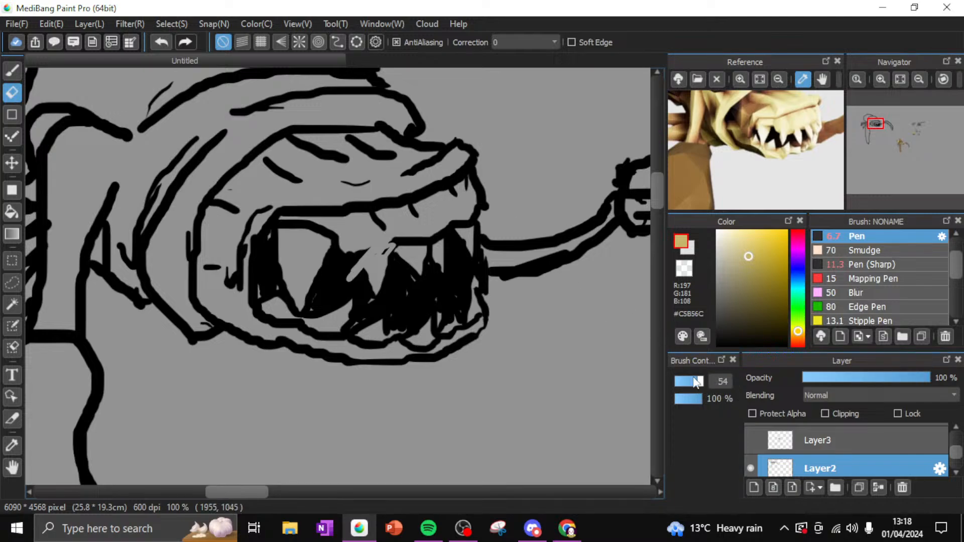
pyautogui.moveTo(302, 262)
pyautogui.mouseDown()
pyautogui.moveTo(295, 293)
pyautogui.moveTo(309, 307)
pyautogui.moveTo(276, 301)
pyautogui.moveTo(265, 289)
pyautogui.moveTo(273, 274)
pyautogui.moveTo(326, 316)
pyautogui.moveTo(370, 314)
pyautogui.moveTo(347, 316)
pyautogui.moveTo(375, 325)
pyautogui.moveTo(352, 330)
pyautogui.moveTo(410, 322)
pyautogui.moveTo(424, 339)
pyautogui.moveTo(470, 303)
pyautogui.moveTo(470, 252)
pyautogui.moveTo(395, 274)
pyautogui.moveTo(334, 268)
pyautogui.moveTo(416, 265)
pyautogui.moveTo(356, 262)
pyautogui.moveTo(446, 246)
pyautogui.moveTo(468, 231)
pyautogui.moveTo(440, 301)
pyautogui.moveTo(466, 291)
pyautogui.moveTo(420, 309)
pyautogui.moveTo(356, 290)
pyautogui.moveTo(379, 295)
pyautogui.moveTo(337, 305)
pyautogui.moveTo(413, 296)
pyautogui.moveTo(404, 313)
pyautogui.moveTo(387, 317)
pyautogui.moveTo(392, 259)
pyautogui.moveTo(469, 228)
pyautogui.moveTo(404, 260)
pyautogui.mouseUp()
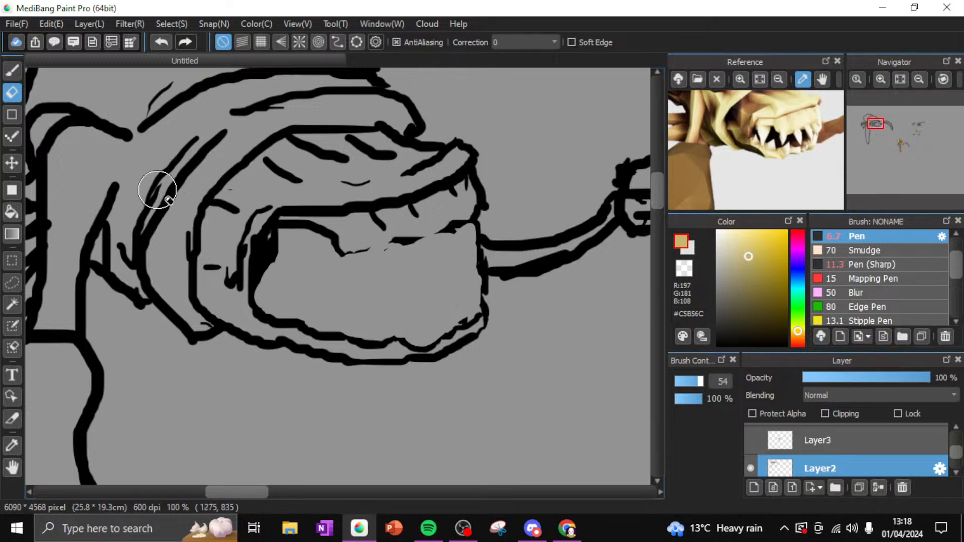
# Draw upper and lower rows of square teeth in the emptied mouth on Layer2, using the 6.7 px Pen in black #000000
pyautogui.click(13, 72)
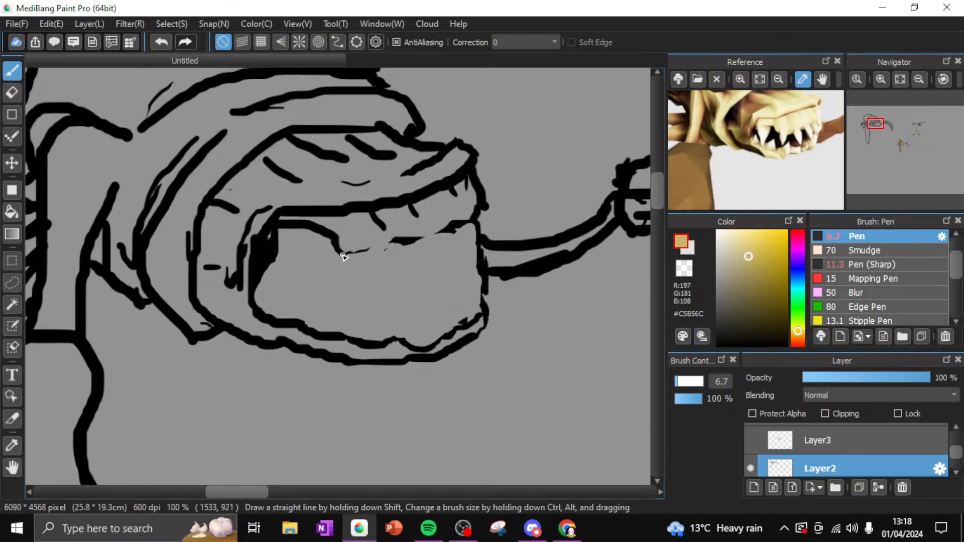
pyautogui.click(161, 42)
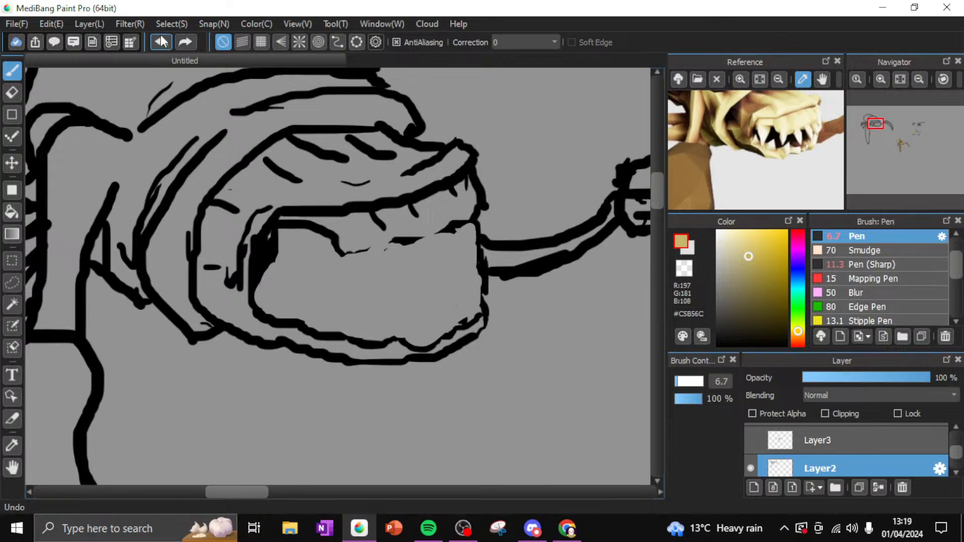
pyautogui.click(837, 235)
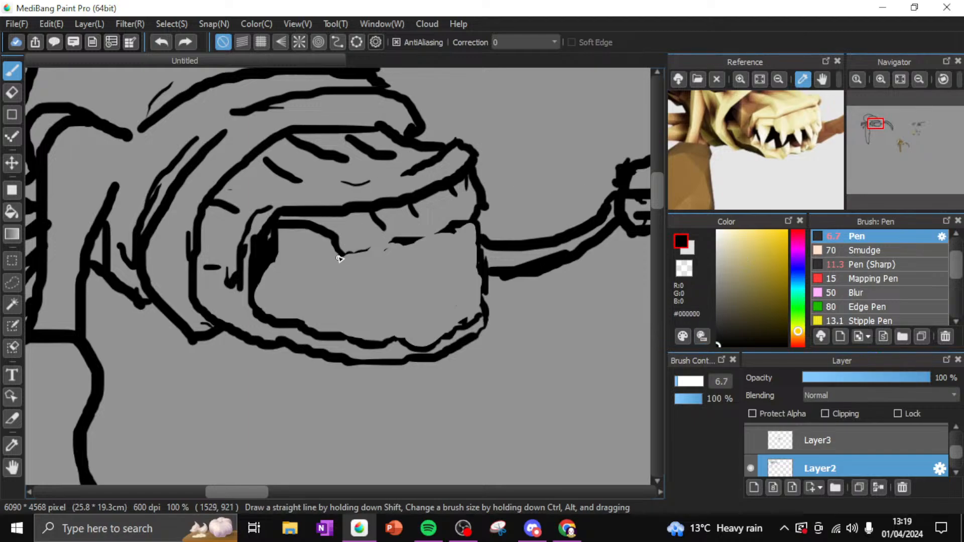
pyautogui.moveTo(346, 274); pyautogui.dragTo(346, 284)
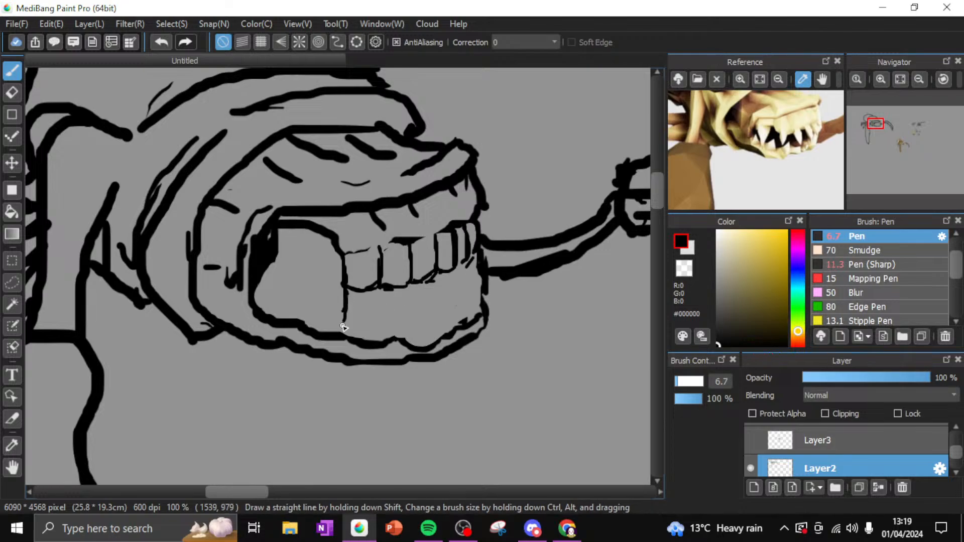
pyautogui.moveTo(351, 338)
pyautogui.mouseDown()
pyautogui.moveTo(381, 311)
pyautogui.moveTo(377, 288)
pyautogui.moveTo(375, 338)
pyautogui.moveTo(370, 330)
pyautogui.moveTo(403, 335)
pyautogui.moveTo(409, 284)
pyautogui.moveTo(414, 337)
pyautogui.moveTo(438, 338)
pyautogui.moveTo(440, 287)
pyautogui.moveTo(423, 293)
pyautogui.moveTo(433, 280)
pyautogui.moveTo(438, 335)
pyautogui.mouseUp()
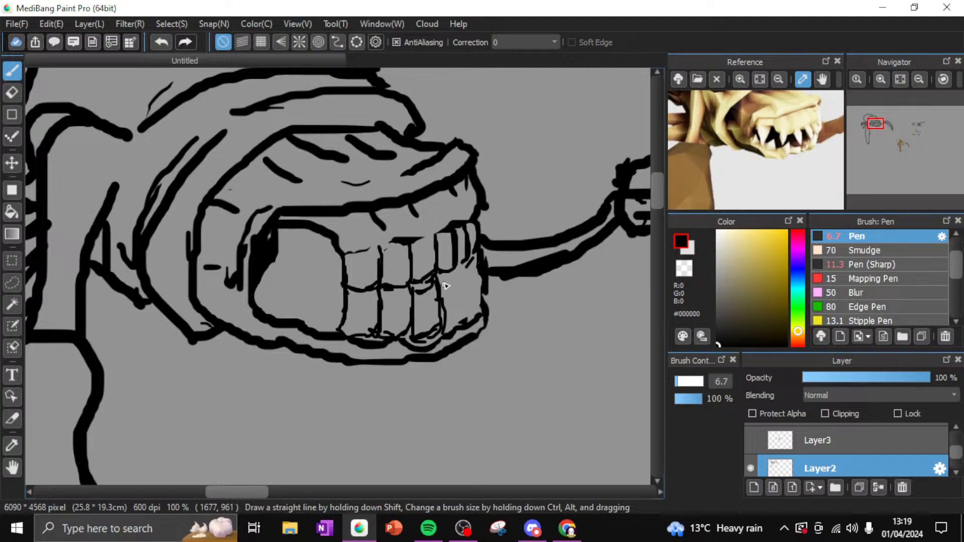
pyautogui.moveTo(468, 329); pyautogui.dragTo(464, 304)
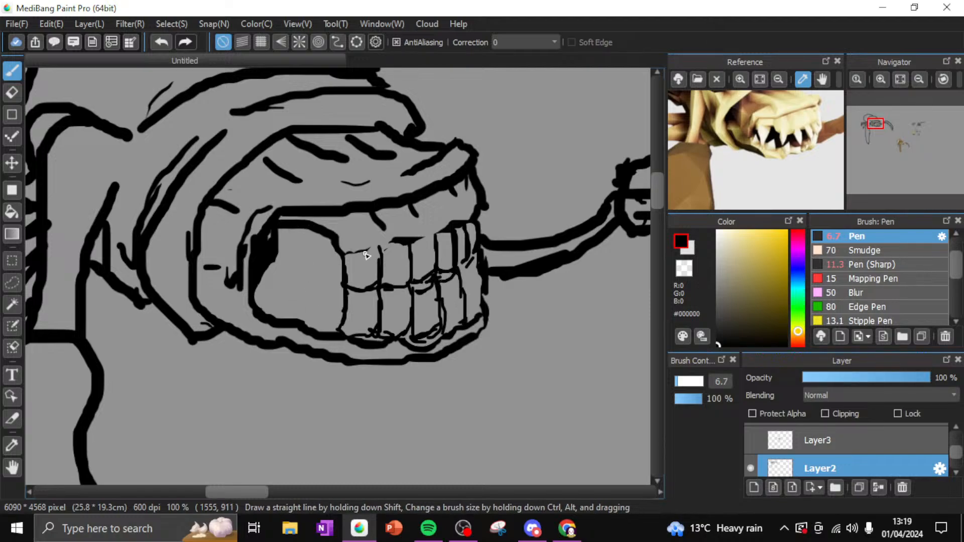
# Erase the lower teeth and inner lip line with the 54 px eraser, and redraw the lower lip line higher with the 6.7 px Pen
pyautogui.click(12, 92)
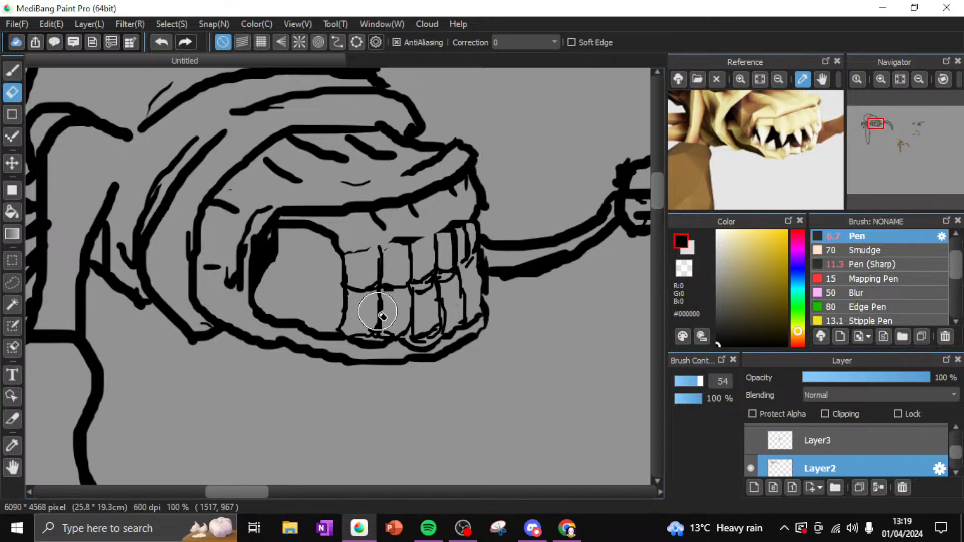
pyautogui.moveTo(377, 311)
pyautogui.mouseDown()
pyautogui.moveTo(326, 318)
pyautogui.moveTo(404, 322)
pyautogui.moveTo(337, 318)
pyautogui.moveTo(330, 307)
pyautogui.moveTo(394, 303)
pyautogui.moveTo(357, 344)
pyautogui.moveTo(327, 338)
pyautogui.moveTo(467, 325)
pyautogui.moveTo(379, 352)
pyautogui.mouseUp()
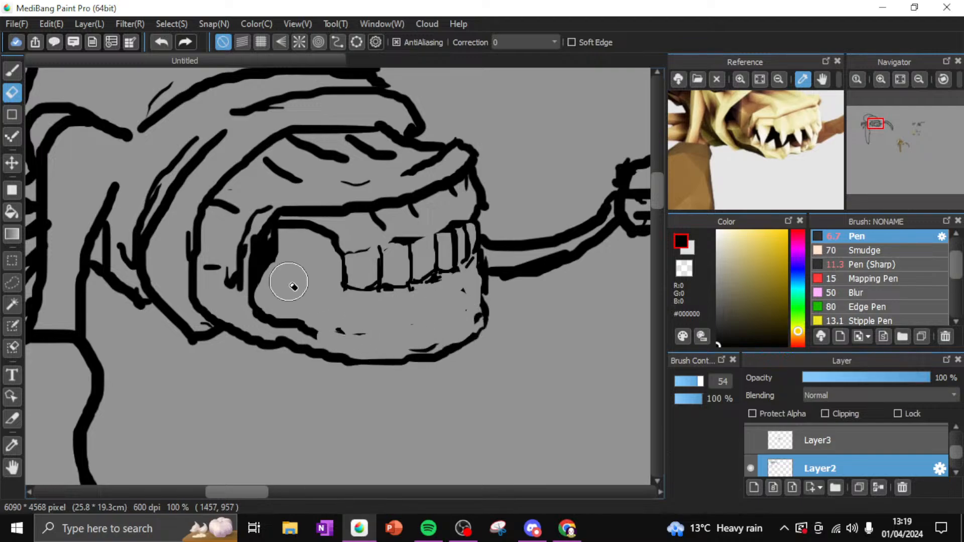
pyautogui.click(19, 73)
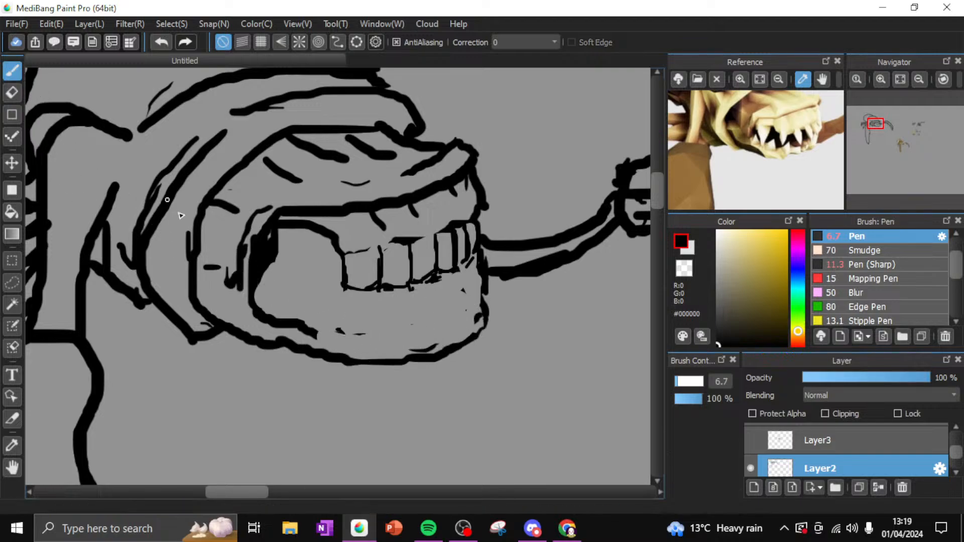
pyautogui.moveTo(326, 338); pyautogui.dragTo(347, 338)
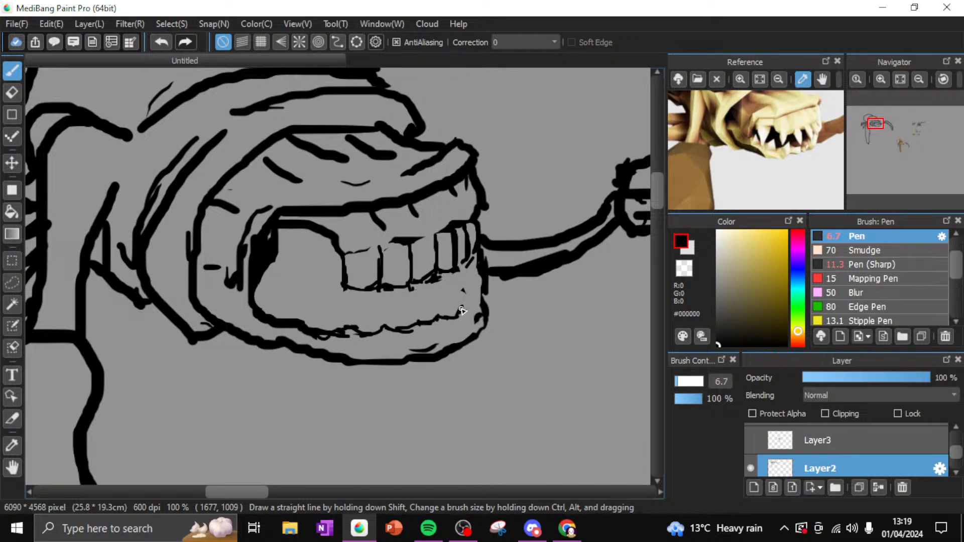
pyautogui.moveTo(461, 310); pyautogui.dragTo(477, 305)
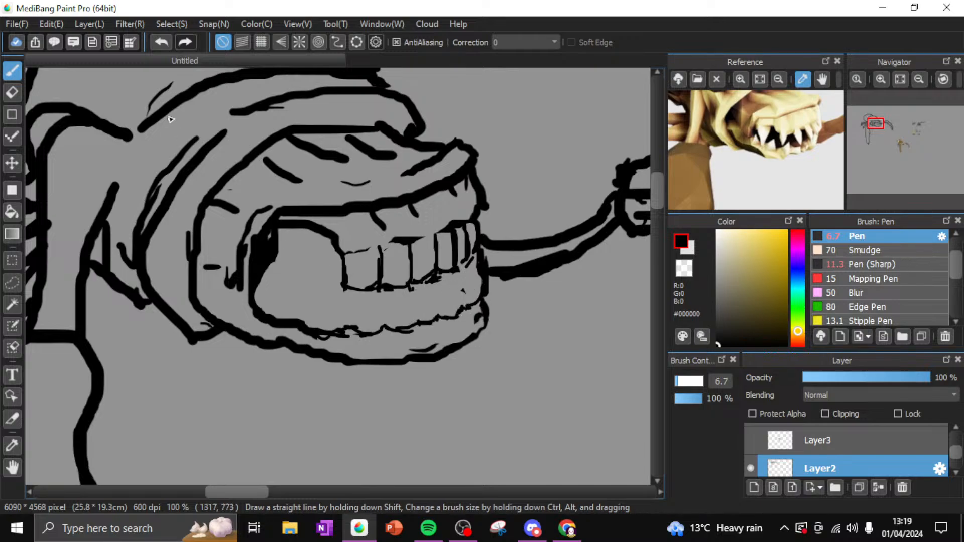
# Draw a shorter lower row of square teeth between the upper teeth and the new lip line with the 6.7 px Pen
pyautogui.moveTo(337, 310); pyautogui.dragTo(343, 298)
pyautogui.moveTo(380, 330); pyautogui.dragTo(378, 291)
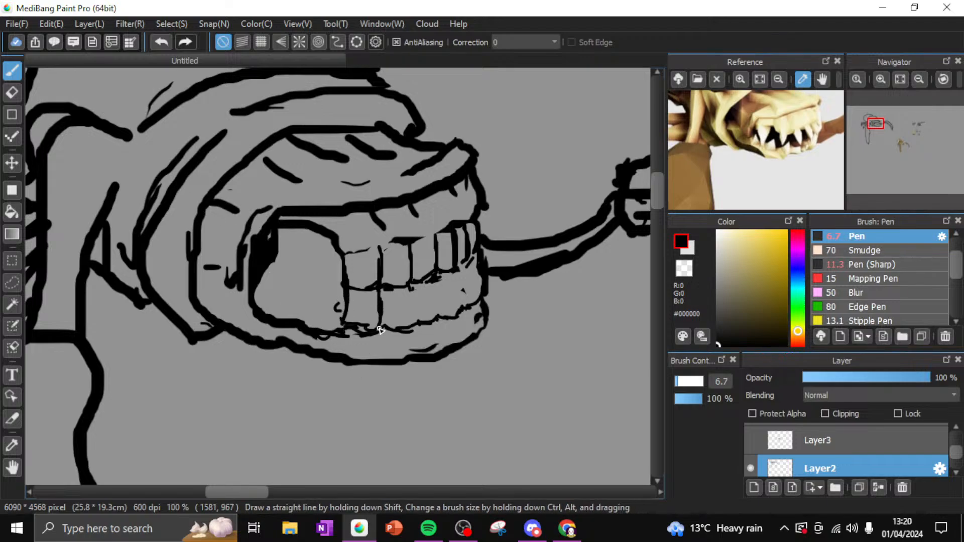
pyautogui.moveTo(380, 329)
pyautogui.mouseDown()
pyautogui.moveTo(373, 338)
pyautogui.moveTo(410, 287)
pyautogui.mouseUp()
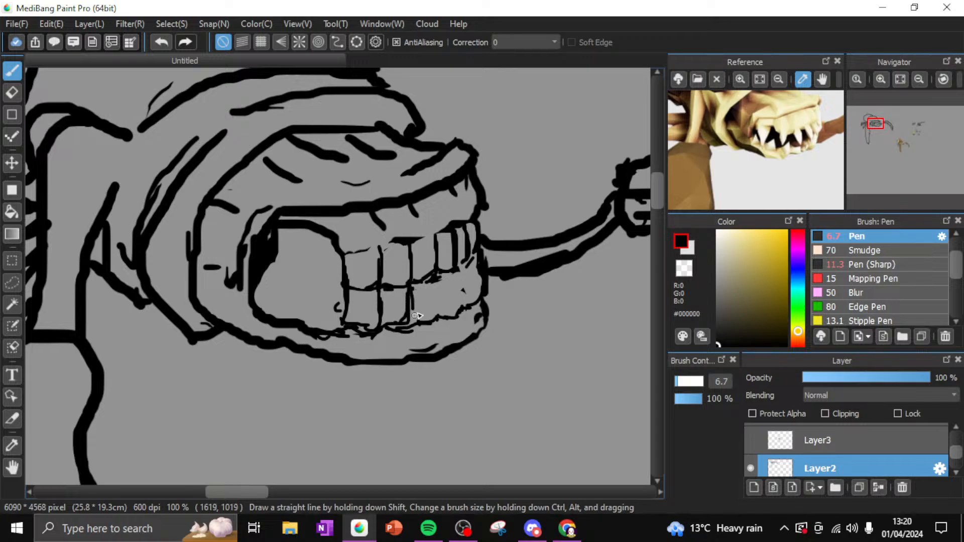
pyautogui.moveTo(436, 323); pyautogui.dragTo(439, 277)
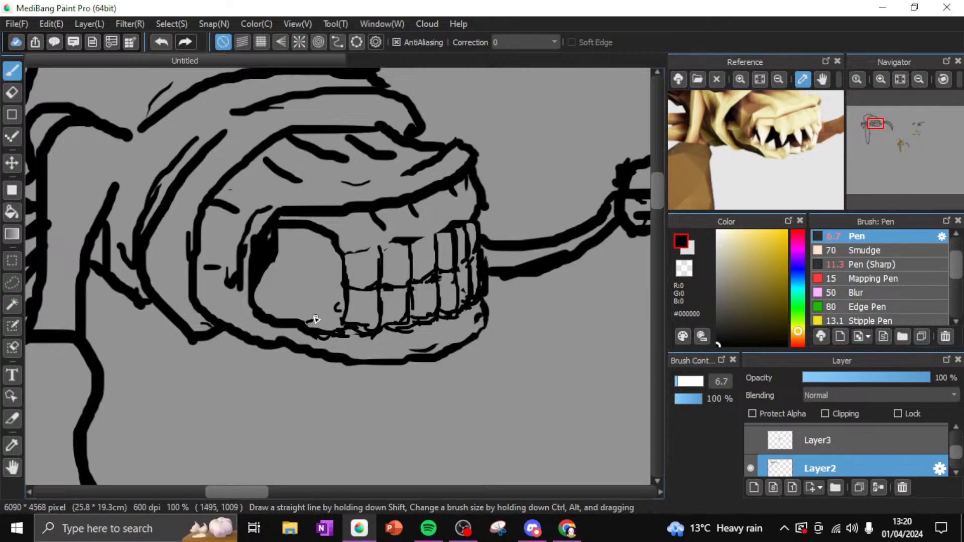
# Add a curved inner cheek line and small detail marks in the open space behind the teeth
pyautogui.moveTo(300, 319); pyautogui.dragTo(329, 316)
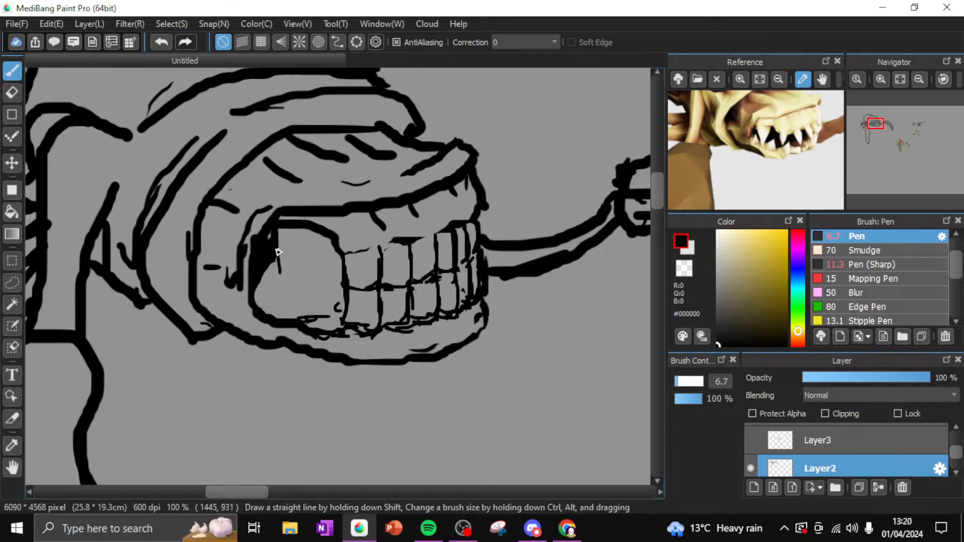
pyautogui.moveTo(278, 253); pyautogui.dragTo(331, 322)
pyautogui.moveTo(288, 277); pyautogui.dragTo(298, 285)
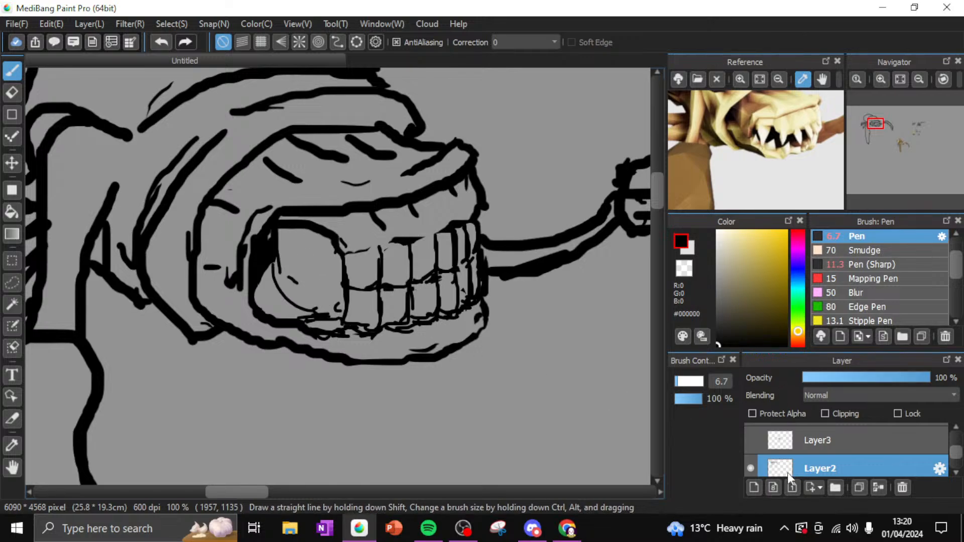
# Add a new layer, Layer6, and place it directly beneath Layer2 in the layer order
pyautogui.scroll(-1, 950, 459)
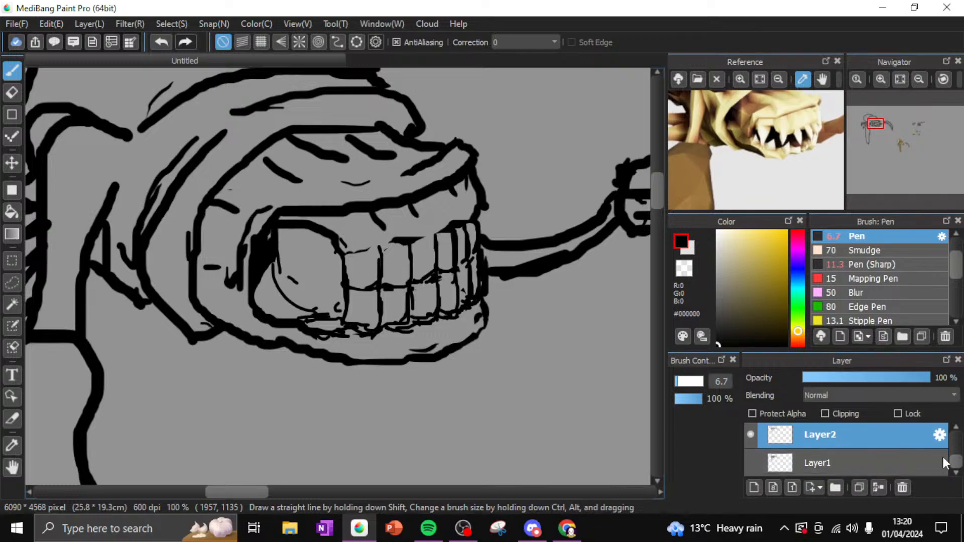
pyautogui.moveTo(957, 466); pyautogui.dragTo(956, 452)
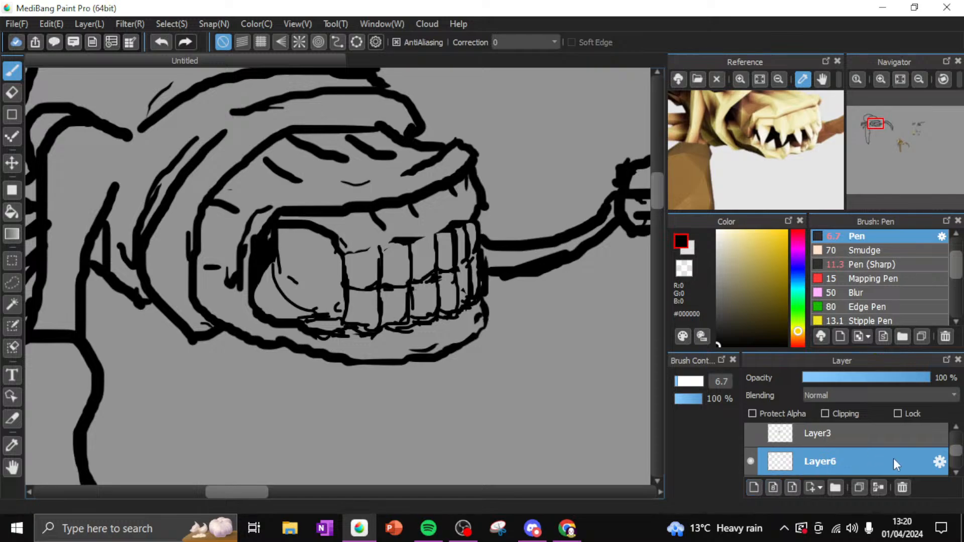
pyautogui.moveTo(961, 451); pyautogui.dragTo(961, 458)
pyautogui.moveTo(894, 429); pyautogui.dragTo(881, 456)
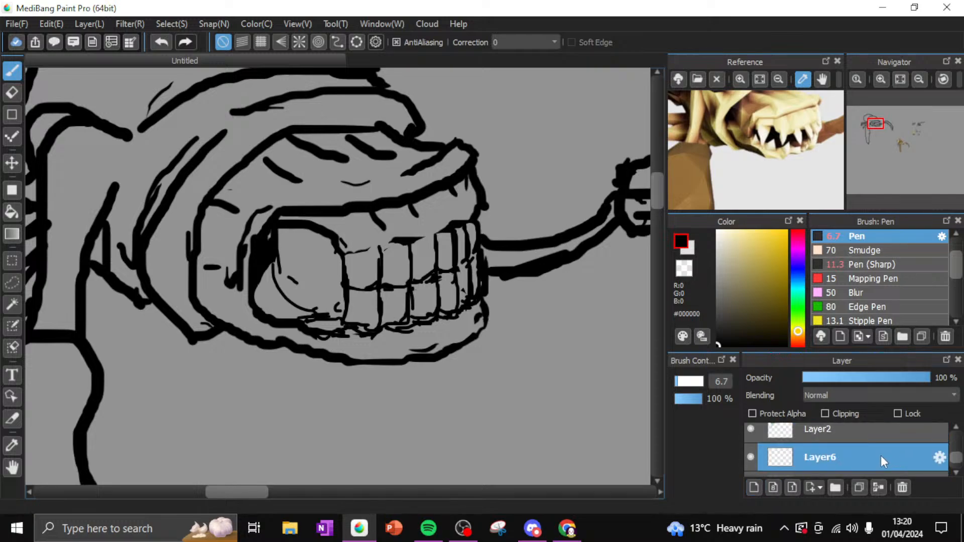
# Fill both rows of square teeth with white #FFFFFF on Layer6, using the Pen brush at 22 px
pyautogui.click(12, 190)
pyautogui.click(12, 71)
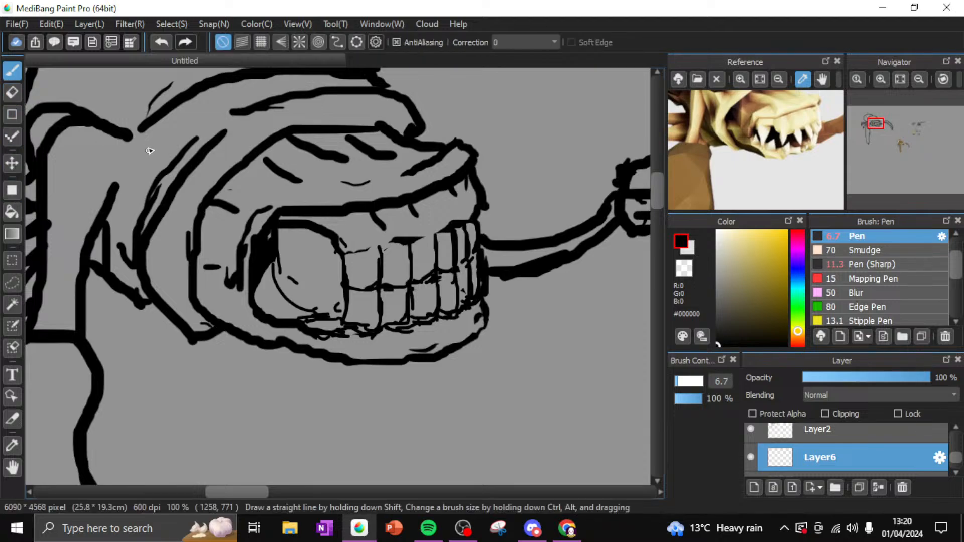
pyautogui.click(717, 231)
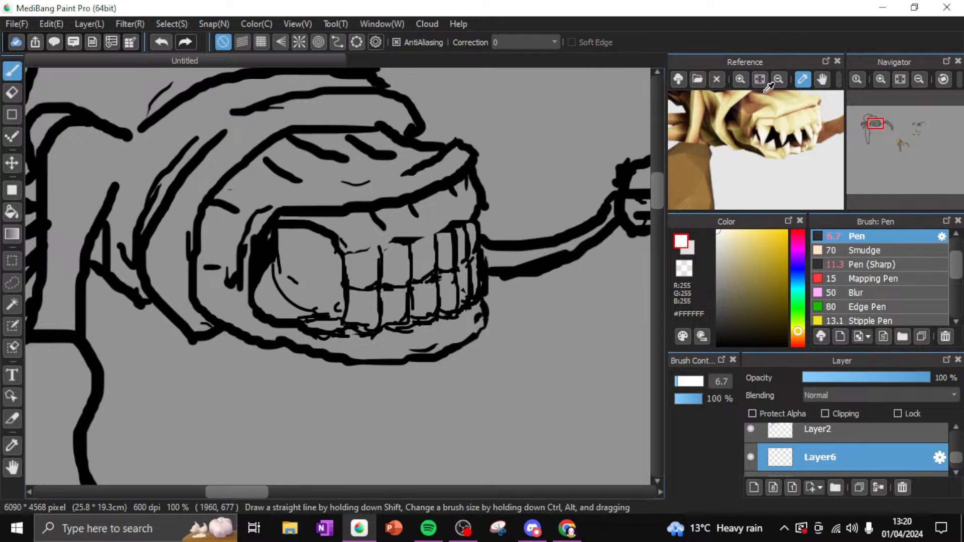
pyautogui.moveTo(891, 94)
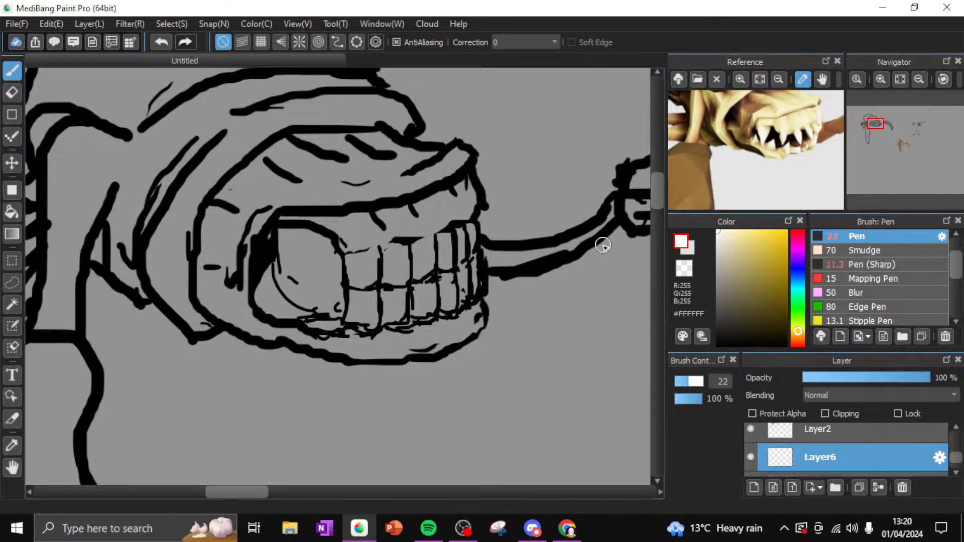
pyautogui.moveTo(356, 270)
pyautogui.mouseDown()
pyautogui.moveTo(353, 326)
pyautogui.moveTo(380, 312)
pyautogui.moveTo(389, 317)
pyautogui.moveTo(459, 266)
pyautogui.moveTo(477, 272)
pyautogui.moveTo(470, 232)
pyautogui.moveTo(396, 270)
pyautogui.moveTo(409, 286)
pyautogui.moveTo(423, 281)
pyautogui.moveTo(421, 258)
pyautogui.moveTo(392, 266)
pyautogui.moveTo(368, 252)
pyautogui.moveTo(424, 249)
pyautogui.moveTo(454, 232)
pyautogui.moveTo(355, 261)
pyautogui.moveTo(410, 247)
pyautogui.mouseUp()
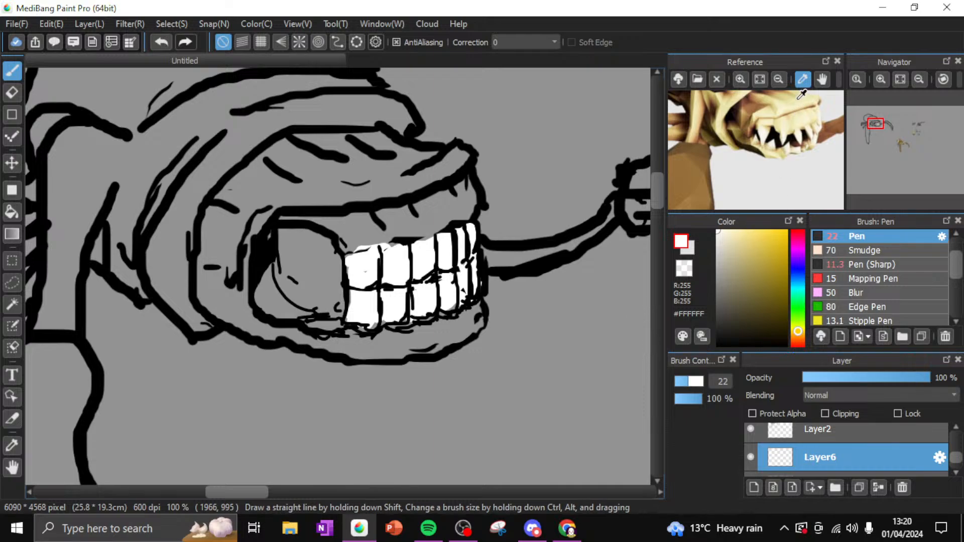
# Sample cream #F5F2CC from the reference image and colour the gums and lips around the teeth with the 22 px Pen
pyautogui.click(797, 129)
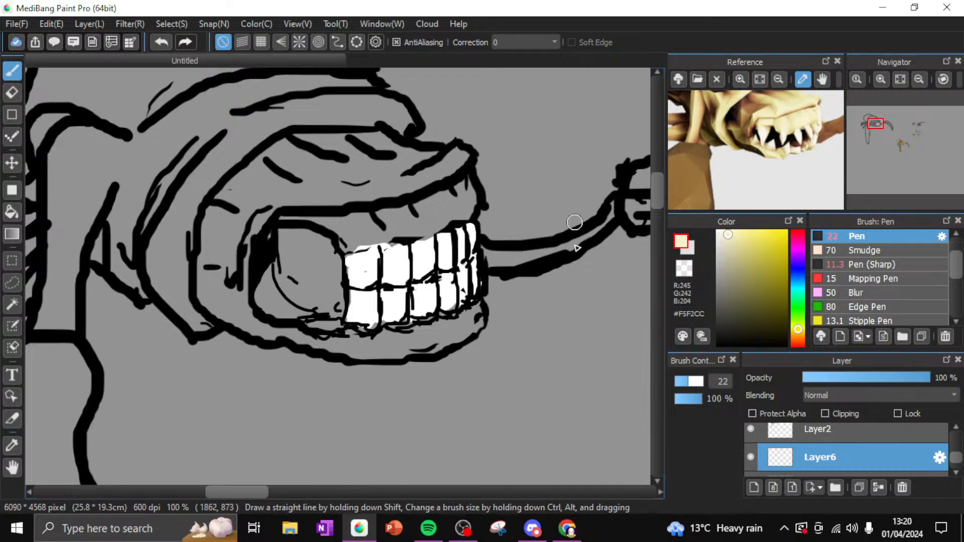
pyautogui.moveTo(300, 226)
pyautogui.mouseDown()
pyautogui.moveTo(280, 217)
pyautogui.moveTo(365, 219)
pyautogui.moveTo(313, 217)
pyautogui.moveTo(372, 229)
pyautogui.moveTo(349, 247)
pyautogui.moveTo(389, 242)
pyautogui.moveTo(351, 232)
pyautogui.moveTo(391, 240)
pyautogui.moveTo(421, 226)
pyautogui.moveTo(379, 227)
pyautogui.moveTo(459, 183)
pyautogui.moveTo(415, 231)
pyautogui.moveTo(435, 228)
pyautogui.moveTo(463, 205)
pyautogui.moveTo(465, 189)
pyautogui.moveTo(461, 215)
pyautogui.moveTo(341, 244)
pyautogui.moveTo(331, 226)
pyautogui.mouseUp()
pyautogui.moveTo(355, 347)
pyautogui.mouseDown()
pyautogui.moveTo(433, 342)
pyautogui.moveTo(478, 317)
pyautogui.moveTo(461, 337)
pyautogui.moveTo(326, 350)
pyautogui.moveTo(243, 327)
pyautogui.moveTo(302, 335)
pyautogui.moveTo(294, 325)
pyautogui.moveTo(236, 312)
pyautogui.moveTo(227, 274)
pyautogui.moveTo(252, 314)
pyautogui.moveTo(253, 226)
pyautogui.moveTo(239, 270)
pyautogui.moveTo(280, 199)
pyautogui.moveTo(344, 246)
pyautogui.mouseUp()
pyautogui.moveTo(422, 160)
pyautogui.mouseDown()
pyautogui.moveTo(447, 178)
pyautogui.moveTo(349, 196)
pyautogui.moveTo(274, 194)
pyautogui.moveTo(386, 190)
pyautogui.moveTo(441, 171)
pyautogui.moveTo(417, 186)
pyautogui.mouseUp()
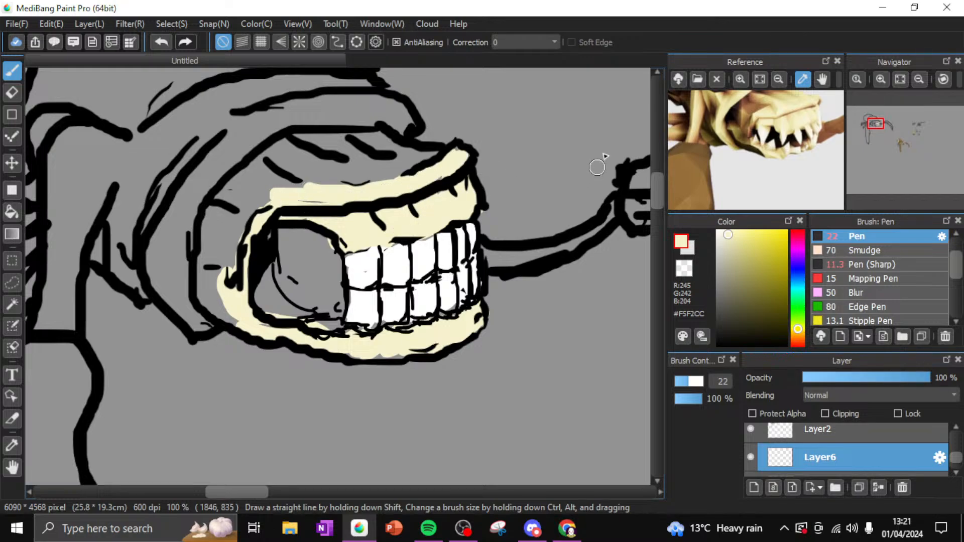
# Sample tan #DEC78E from the reference image and shade the gums and lips around the square teeth with the 22 px Pen
pyautogui.click(759, 104)
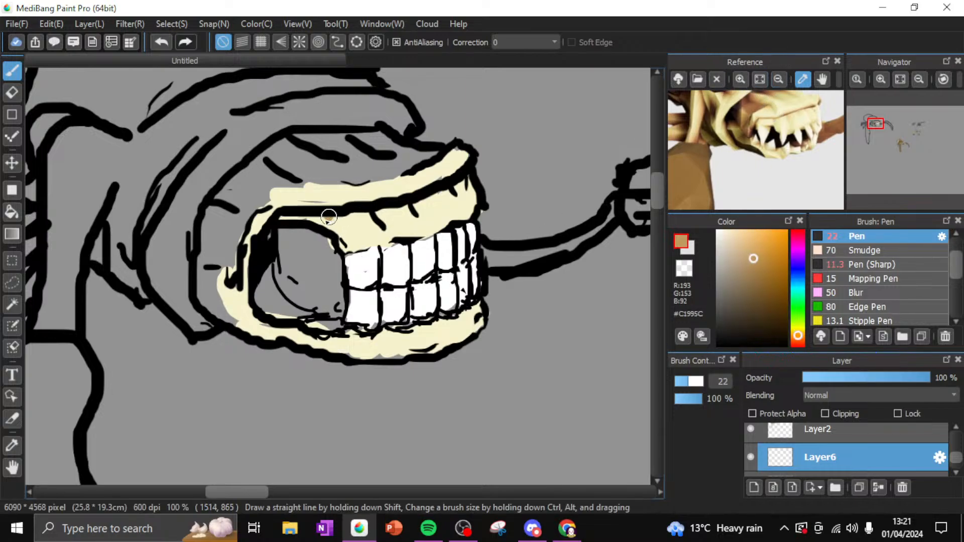
pyautogui.moveTo(329, 216); pyautogui.dragTo(374, 218)
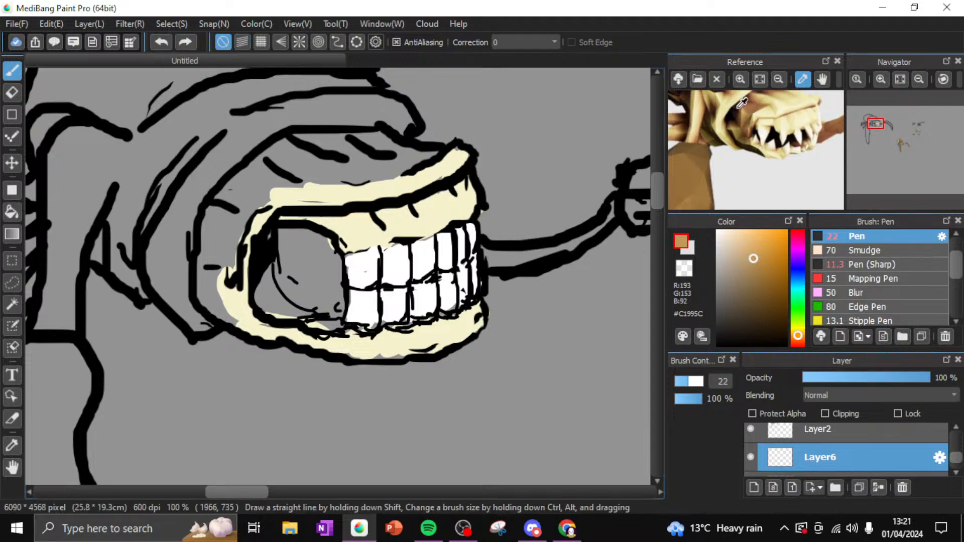
pyautogui.click(766, 115)
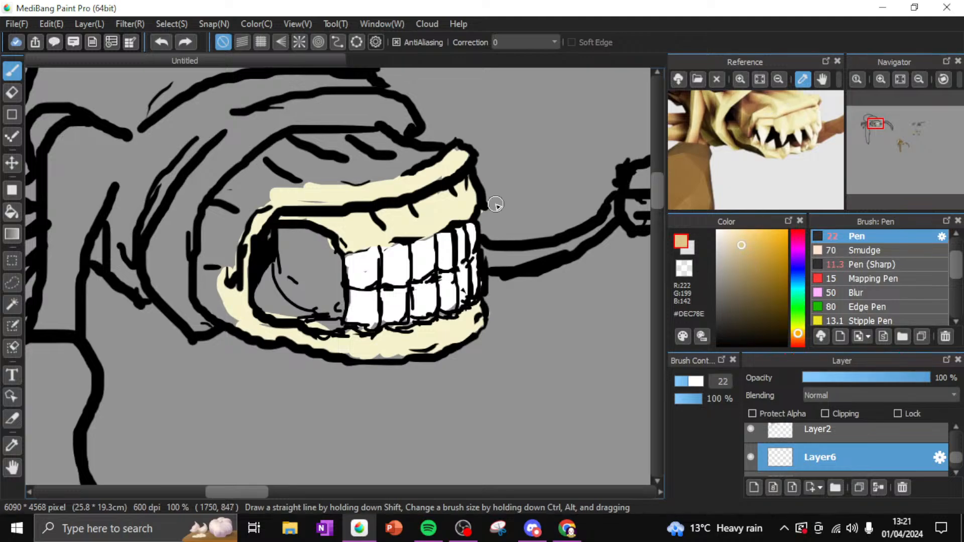
pyautogui.moveTo(327, 222)
pyautogui.mouseDown()
pyautogui.moveTo(426, 211)
pyautogui.moveTo(448, 190)
pyautogui.moveTo(467, 189)
pyautogui.moveTo(334, 227)
pyautogui.moveTo(314, 218)
pyautogui.mouseUp()
pyautogui.moveTo(278, 324)
pyautogui.mouseDown()
pyautogui.moveTo(375, 351)
pyautogui.moveTo(461, 345)
pyautogui.moveTo(485, 328)
pyautogui.moveTo(481, 310)
pyautogui.moveTo(469, 337)
pyautogui.moveTo(386, 360)
pyautogui.moveTo(239, 305)
pyautogui.mouseUp()
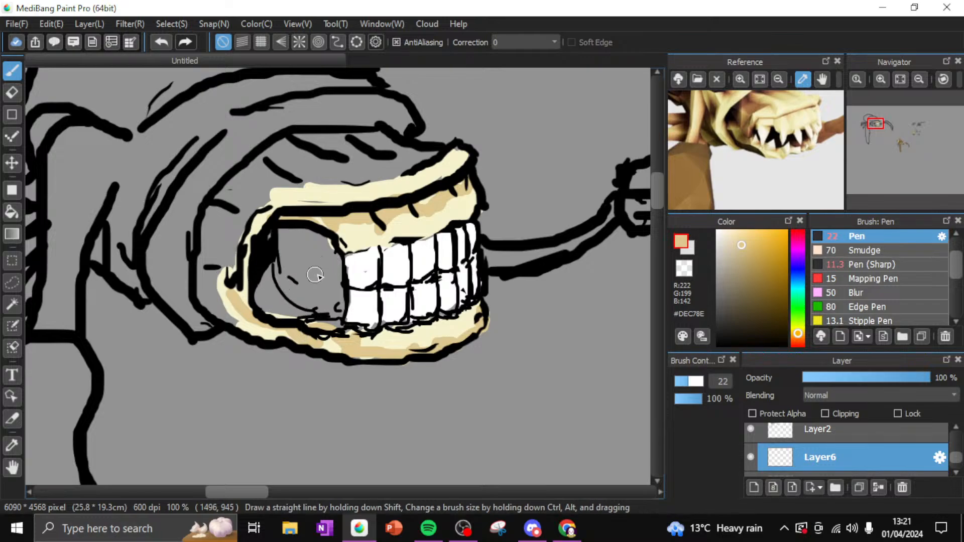
# Sample black #000000 from the drawing and fill the mouth cavity behind the square teeth with the 22 px Pen
pyautogui.keyDown('alt'); pyautogui.click(273, 257); pyautogui.keyUp('alt')
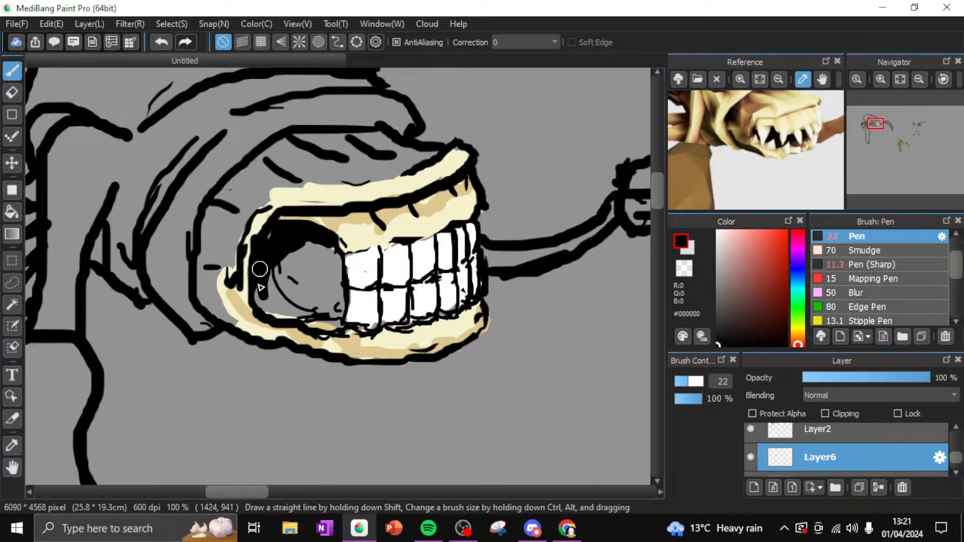
pyautogui.moveTo(259, 269)
pyautogui.mouseDown()
pyautogui.moveTo(271, 313)
pyautogui.moveTo(274, 299)
pyautogui.moveTo(317, 311)
pyautogui.moveTo(306, 316)
pyautogui.moveTo(269, 283)
pyautogui.moveTo(282, 259)
pyautogui.mouseUp()
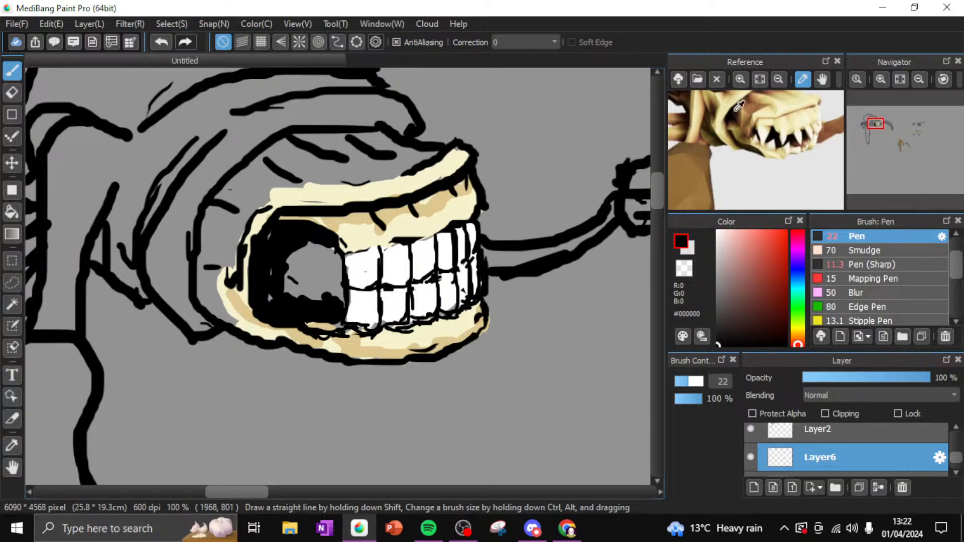
pyautogui.click(919, 78)
pyautogui.click(920, 77)
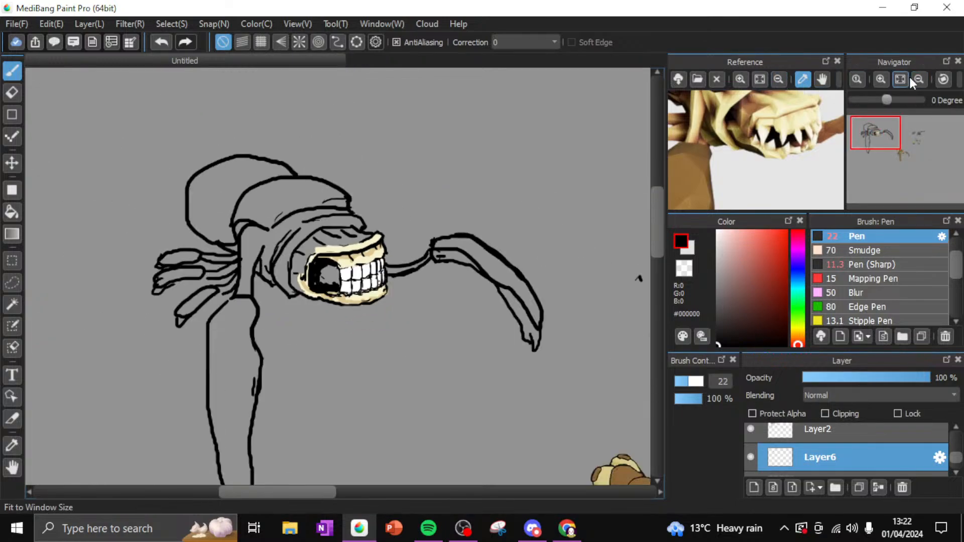
pyautogui.click(879, 81)
pyautogui.click(879, 80)
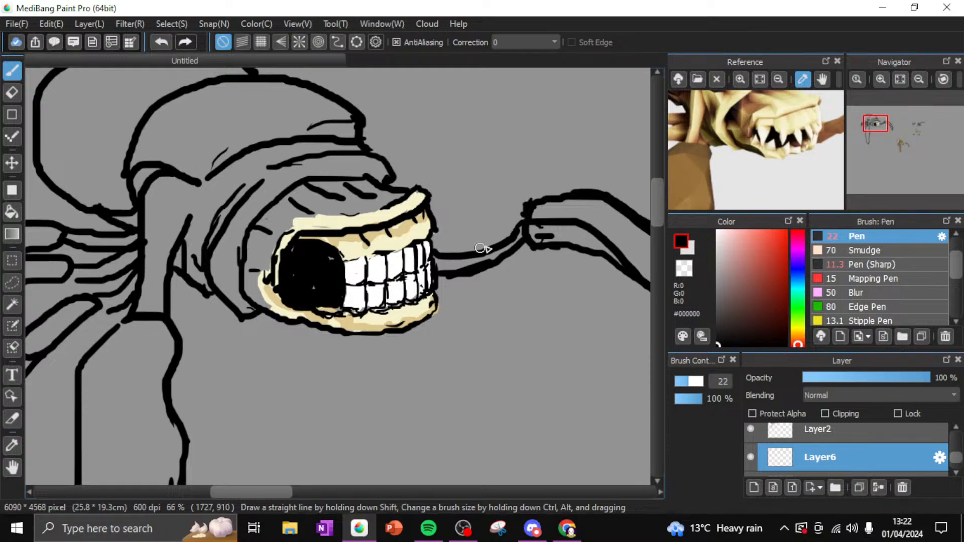
pyautogui.moveTo(429, 285); pyautogui.dragTo(427, 294)
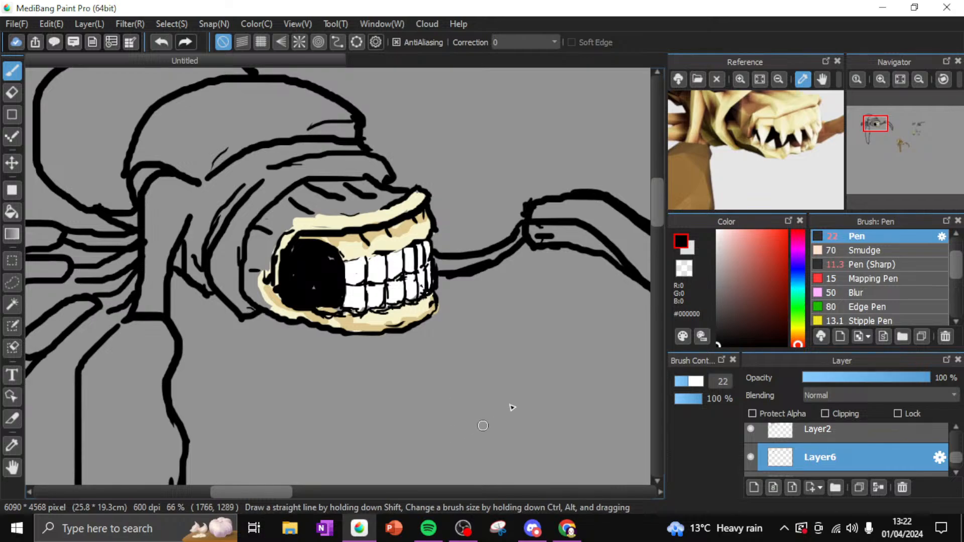
# Choose blue #168FBC and paint a small blob beside the coloured creature's head spike with the 22 px Pen on Layer6
pyautogui.moveTo(877, 80)
pyautogui.click(921, 80)
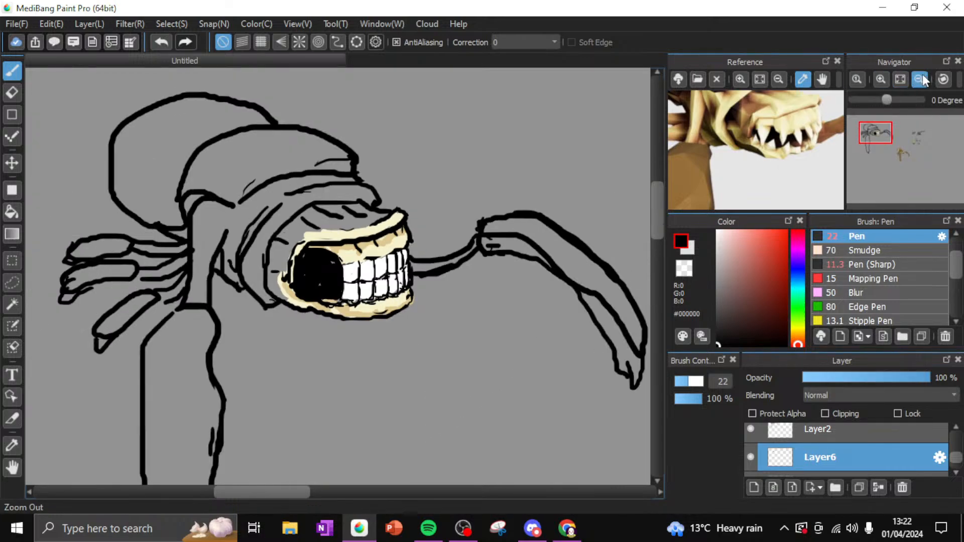
pyautogui.click(921, 80)
pyautogui.moveTo(341, 493); pyautogui.dragTo(384, 496)
pyautogui.scroll(-5, 662, 246)
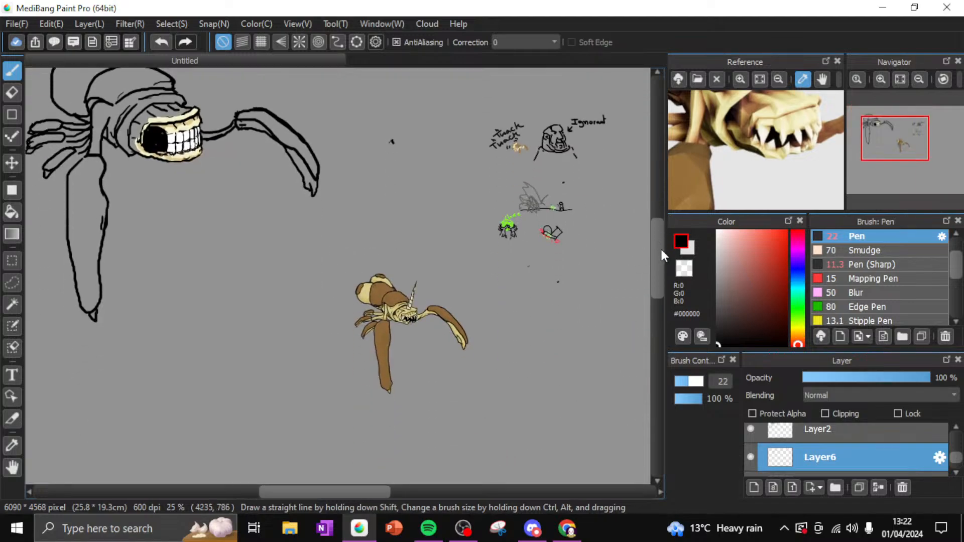
pyautogui.click(880, 80)
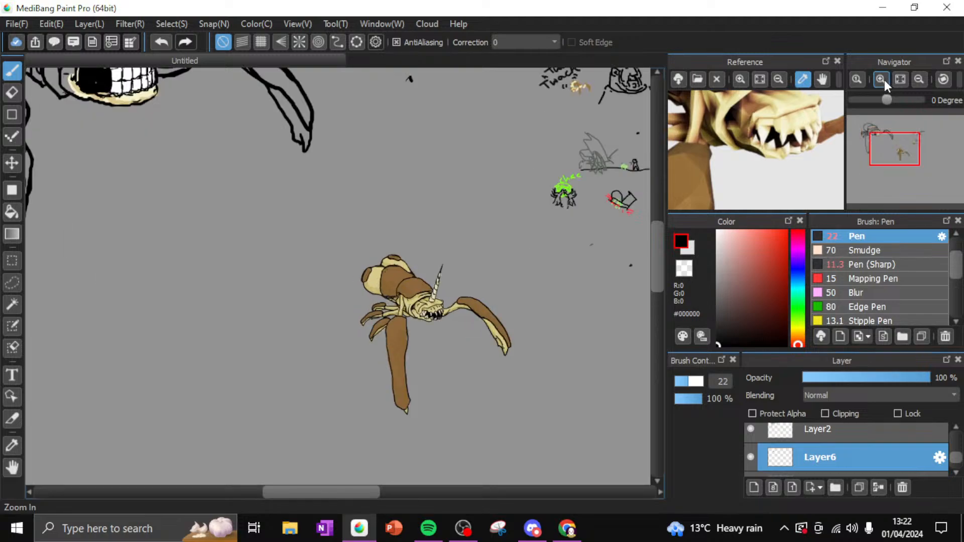
pyautogui.click(880, 79)
pyautogui.click(880, 78)
pyautogui.click(881, 79)
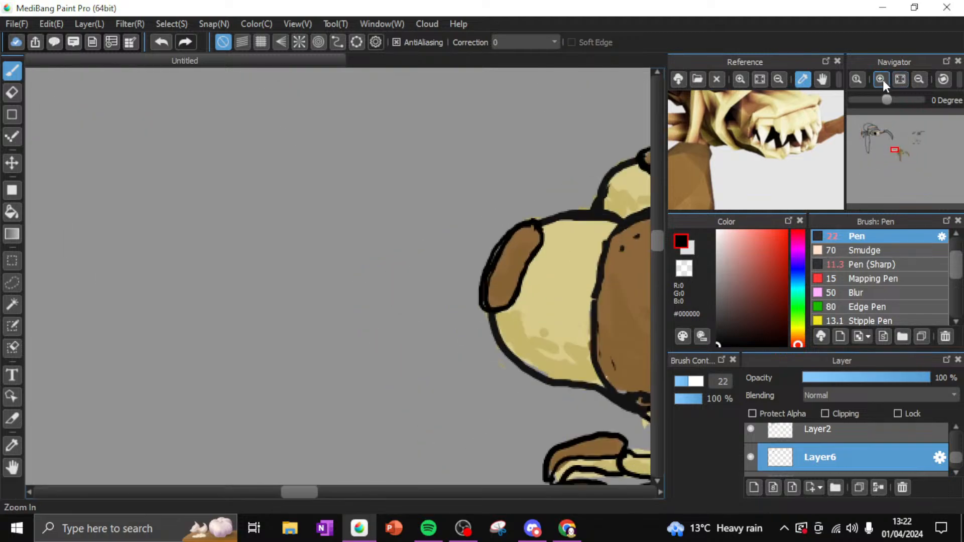
pyautogui.click(923, 78)
pyautogui.click(921, 77)
pyautogui.click(920, 77)
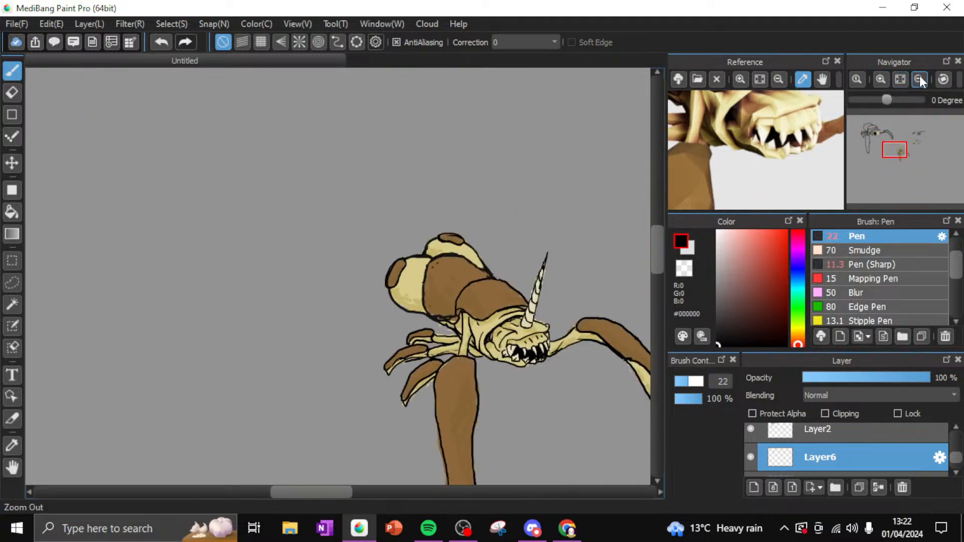
pyautogui.click(881, 79)
pyautogui.click(882, 80)
pyautogui.click(882, 80)
pyautogui.moveTo(300, 496); pyautogui.dragTo(342, 499)
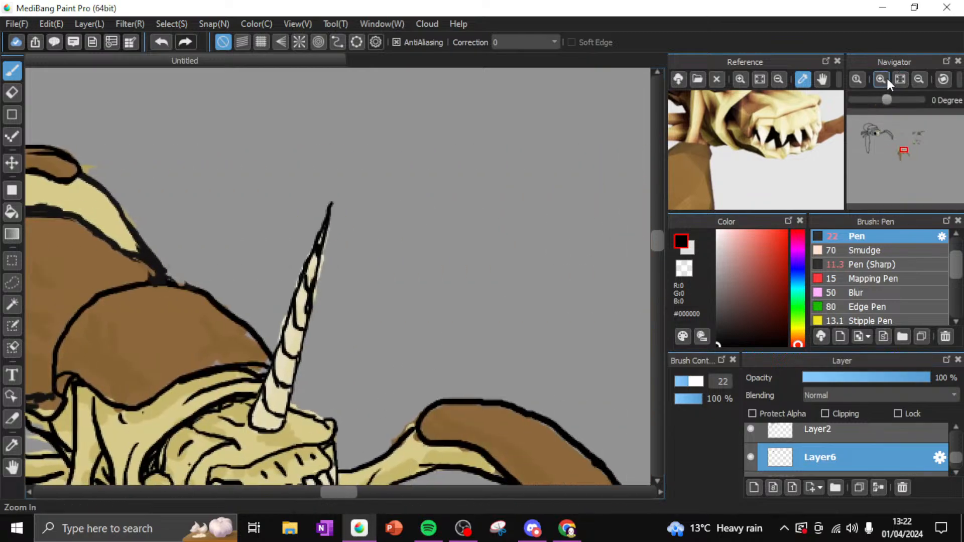
pyautogui.click(881, 80)
pyautogui.click(881, 80)
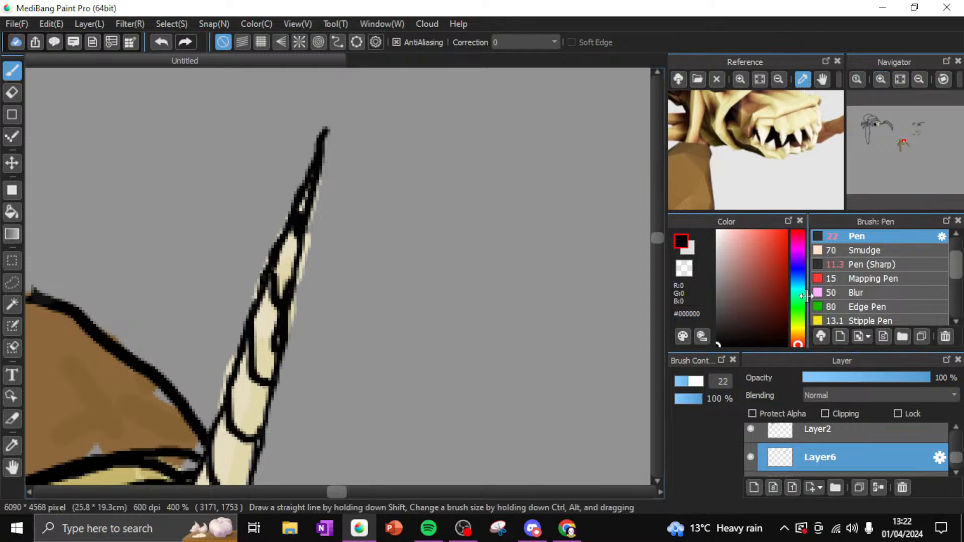
pyautogui.click(800, 282)
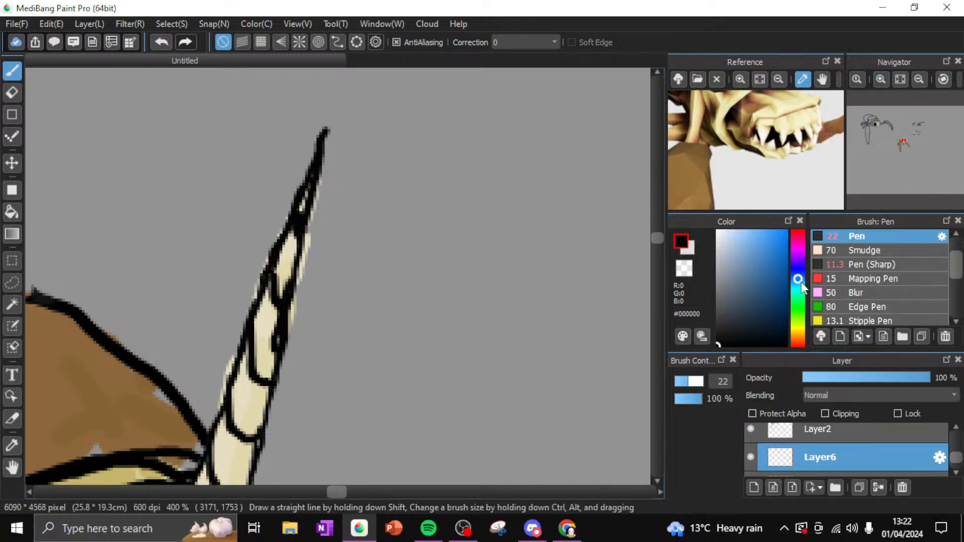
pyautogui.click(780, 261)
pyautogui.moveTo(507, 240)
pyautogui.mouseDown()
pyautogui.moveTo(508, 275)
pyautogui.moveTo(470, 298)
pyautogui.mouseUp()
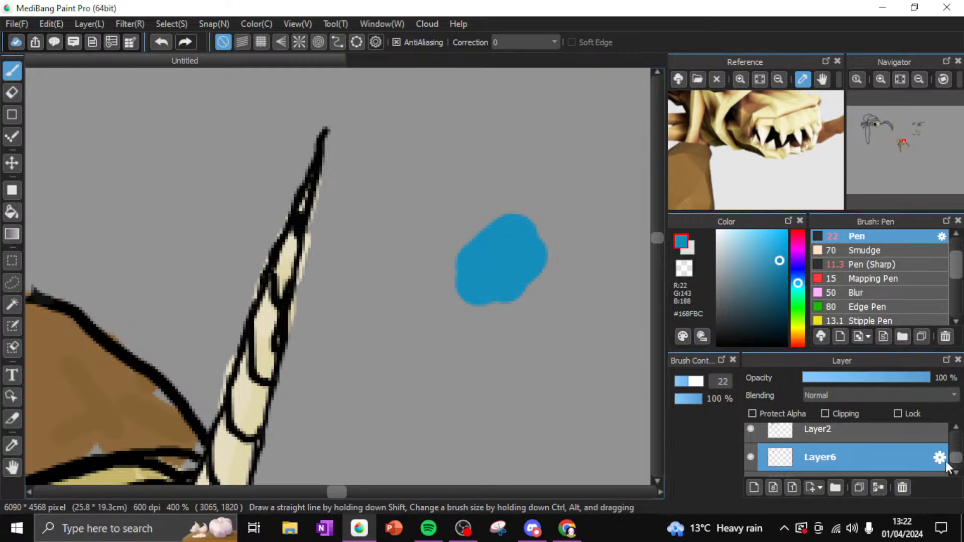
# Erase the black outline just below the spike's tip on Layer4, using the Eraser at 54 px
pyautogui.moveTo(956, 458); pyautogui.dragTo(960, 435)
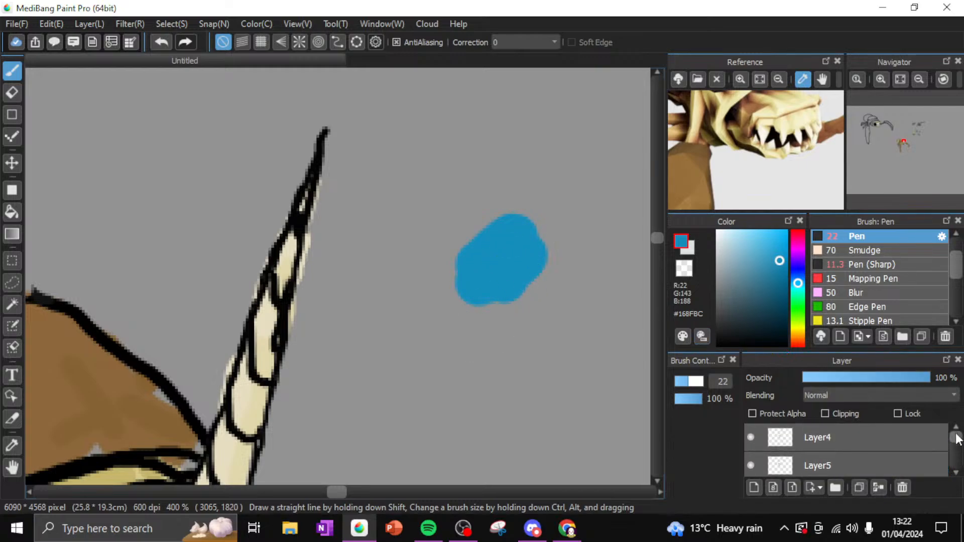
pyautogui.click(826, 468)
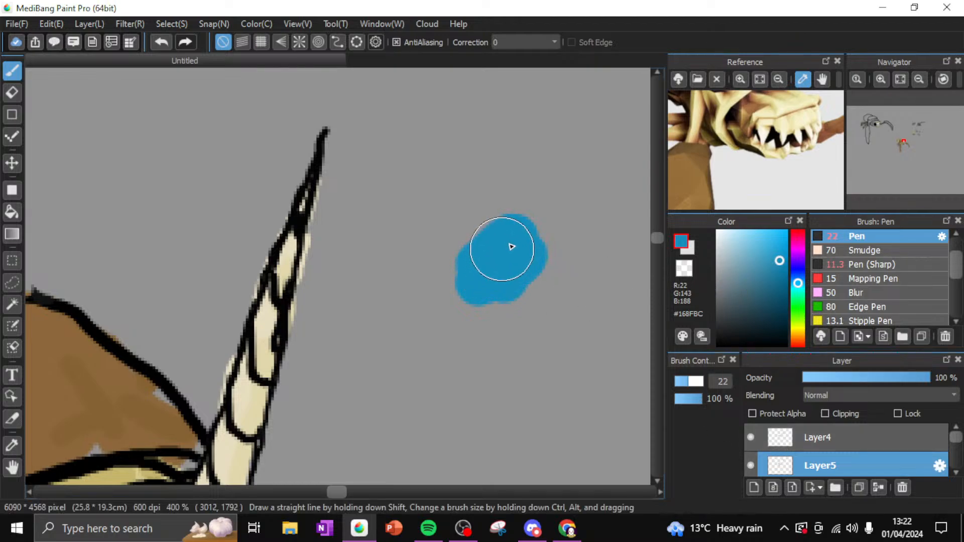
pyautogui.moveTo(517, 260); pyautogui.dragTo(517, 248)
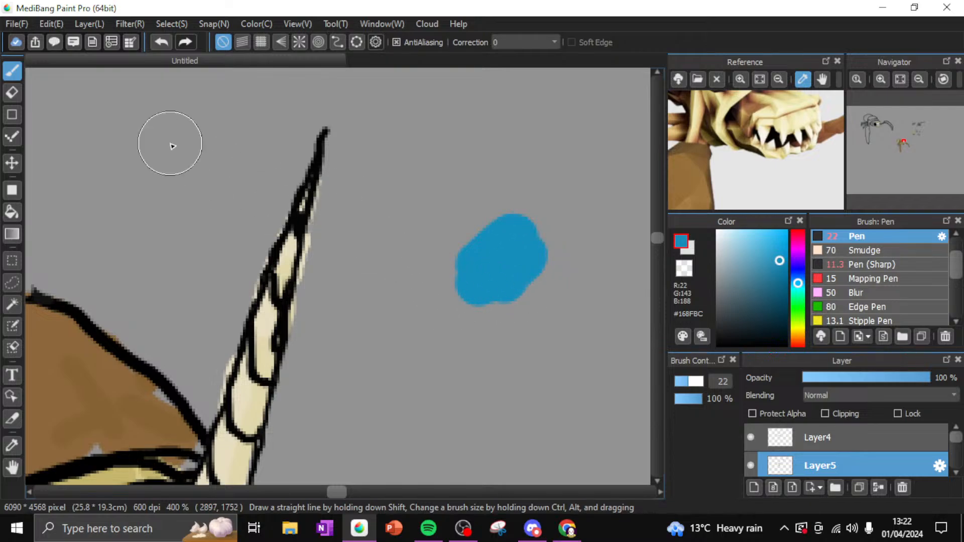
pyautogui.click(12, 93)
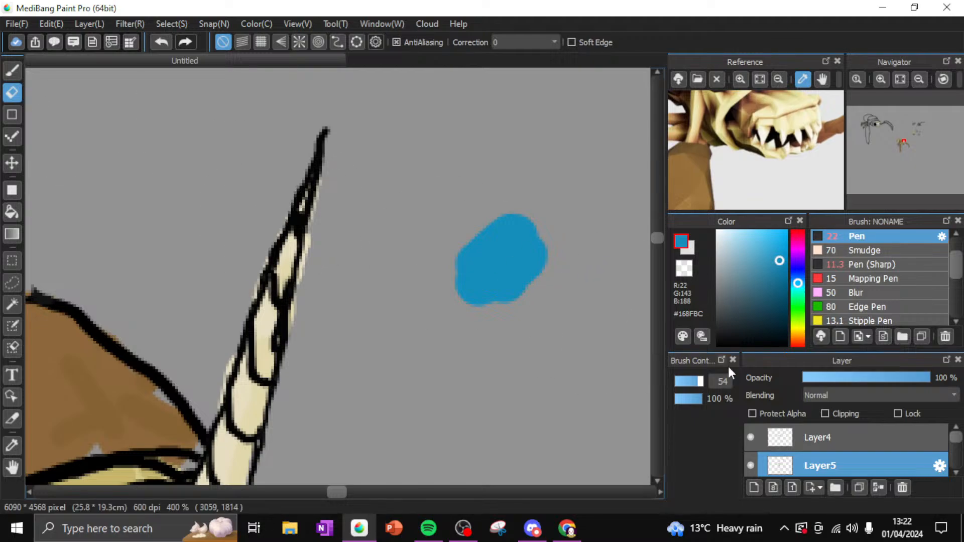
pyautogui.click(806, 442)
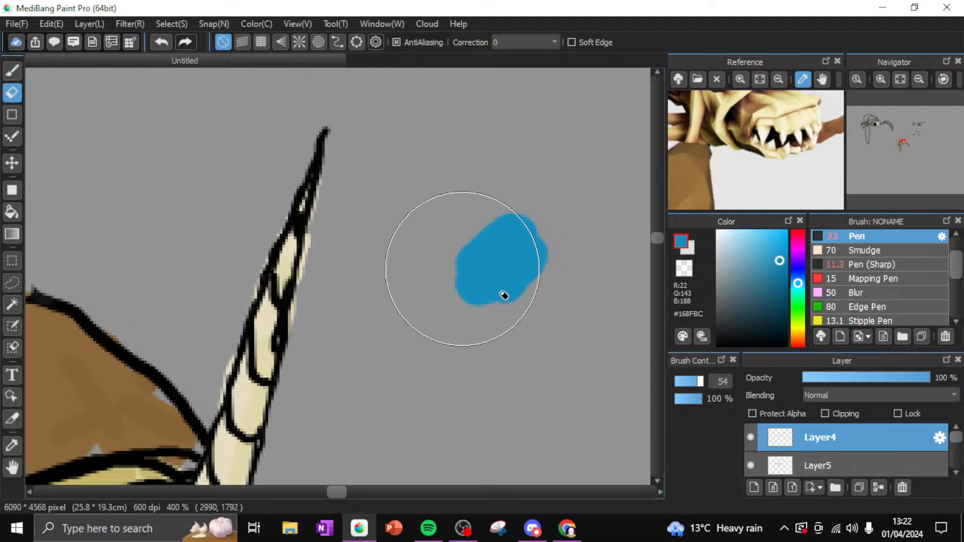
pyautogui.moveTo(306, 193); pyautogui.dragTo(301, 209)
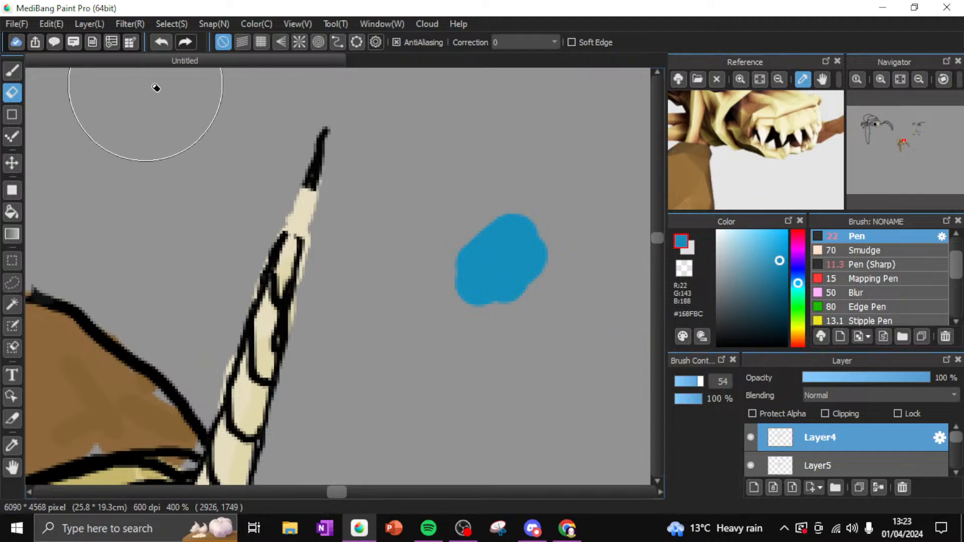
# Switch to the Pen at 6.7 px and try a blue stroke across the spike's cream section on Layer4, undoing it
pyautogui.click(21, 73)
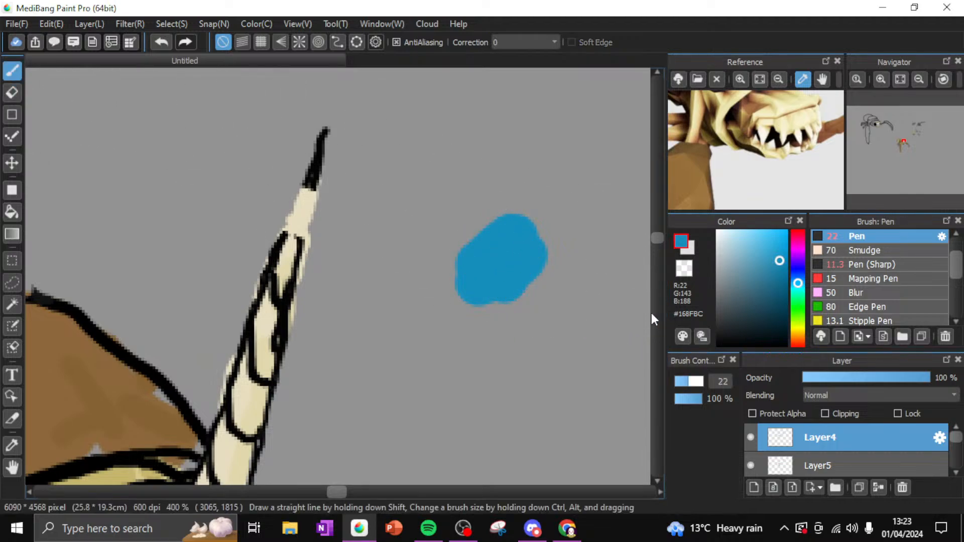
pyautogui.moveTo(687, 379); pyautogui.dragTo(681, 384)
pyautogui.click(881, 79)
pyautogui.click(881, 79)
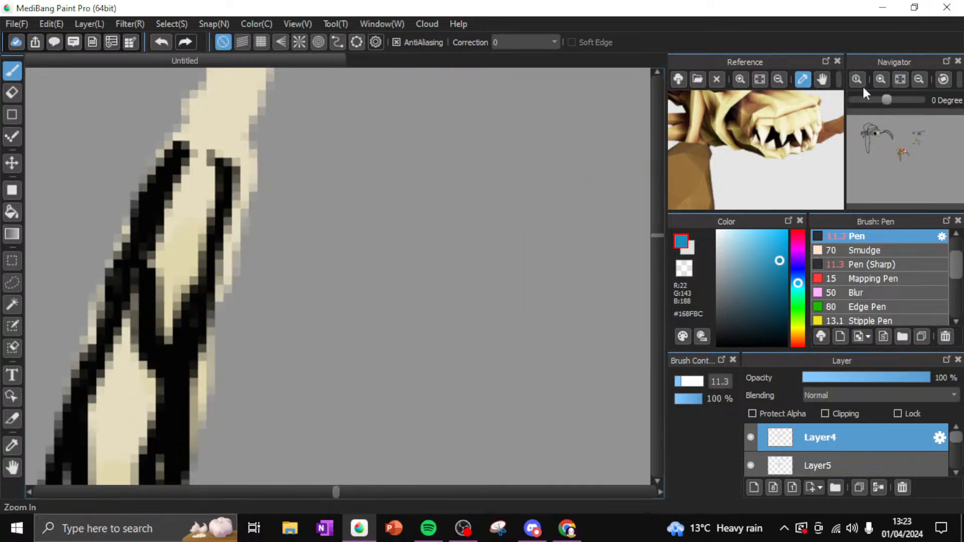
pyautogui.click(662, 230)
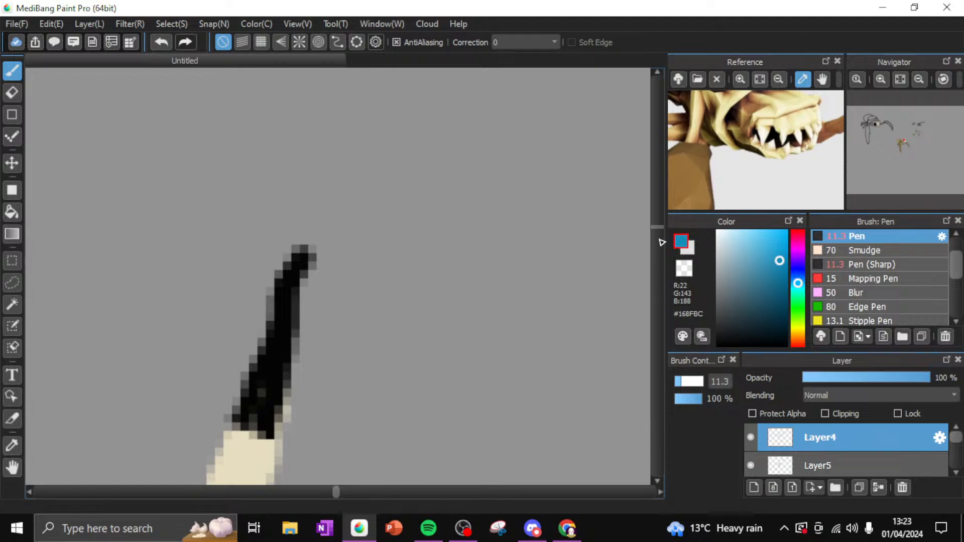
pyautogui.click(659, 231)
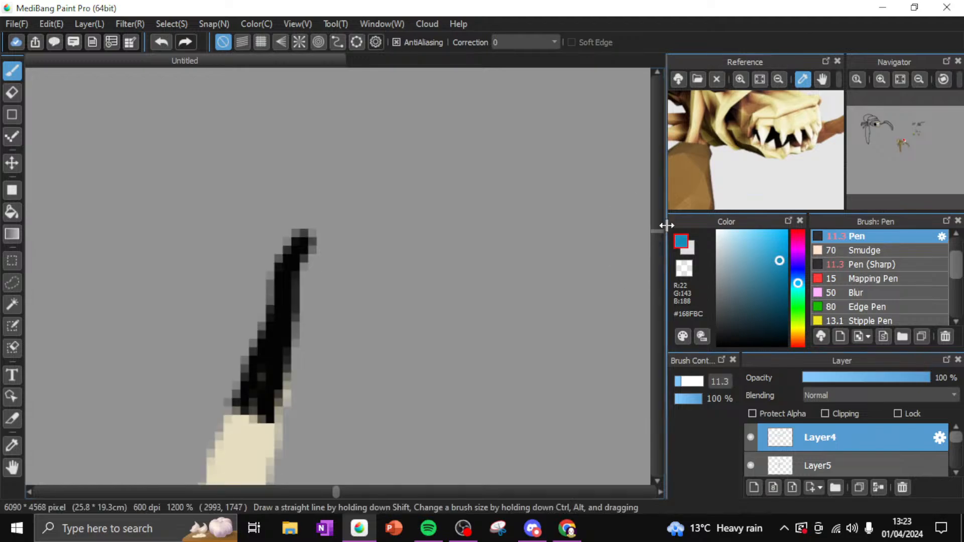
pyautogui.click(661, 229)
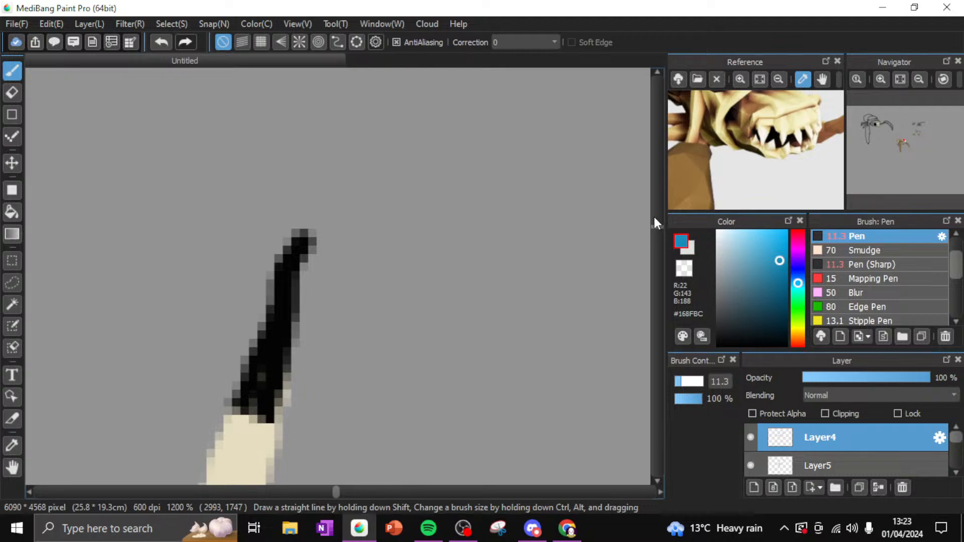
pyautogui.click(658, 221)
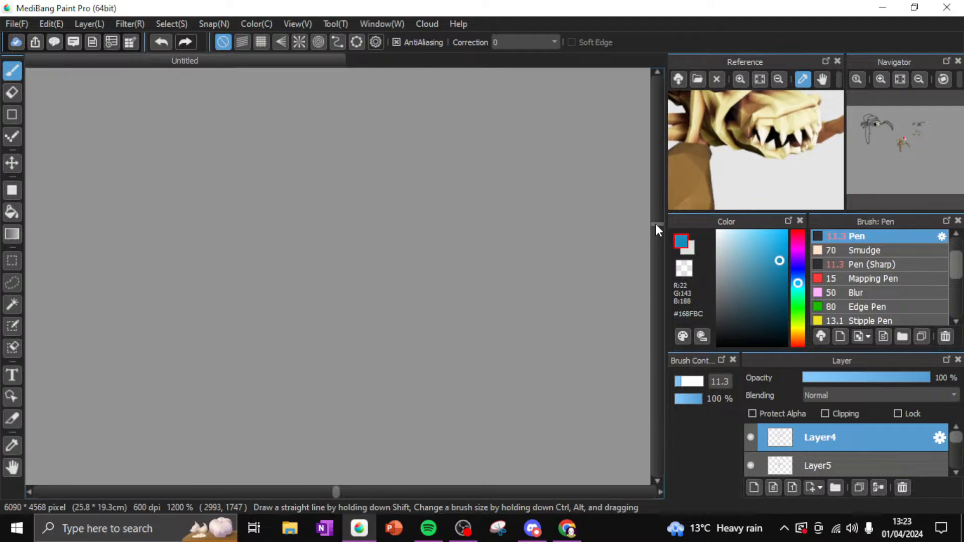
pyautogui.moveTo(657, 230); pyautogui.dragTo(657, 233)
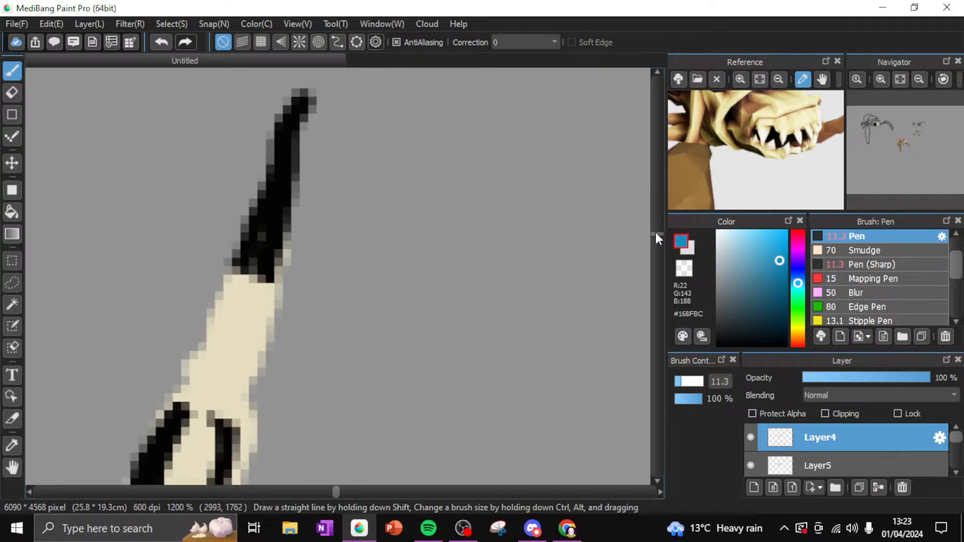
pyautogui.moveTo(655, 233); pyautogui.dragTo(653, 229)
pyautogui.moveTo(335, 490); pyautogui.dragTo(338, 490)
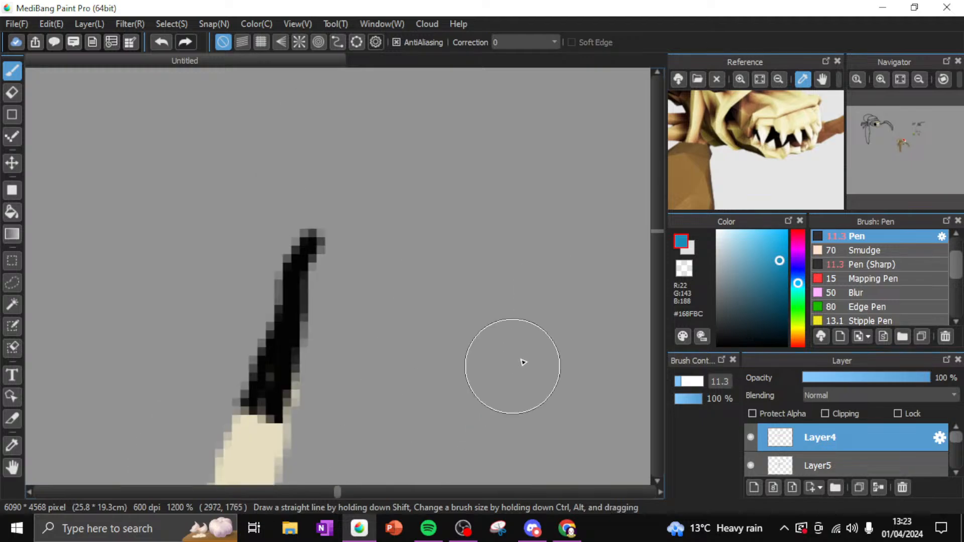
pyautogui.moveTo(659, 230); pyautogui.dragTo(656, 241)
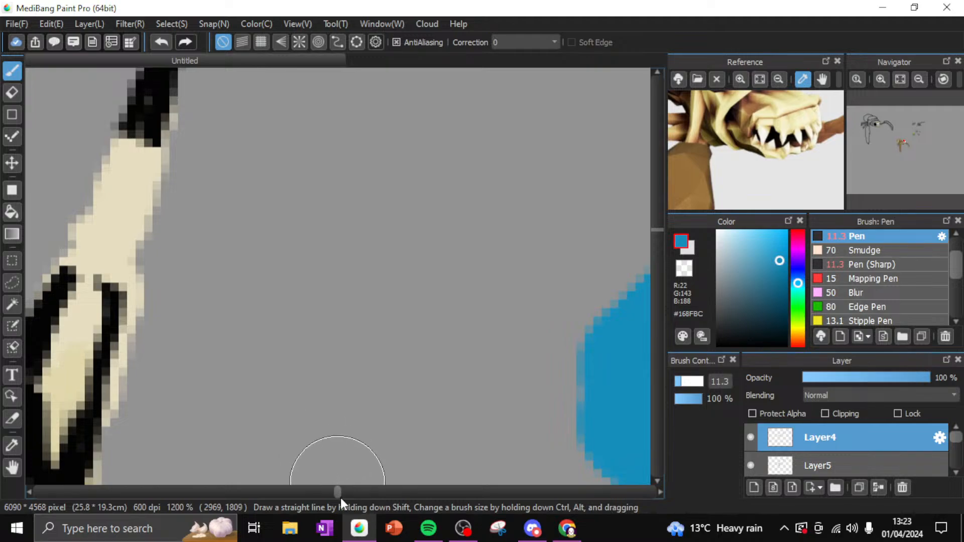
pyautogui.moveTo(338, 489); pyautogui.dragTo(332, 495)
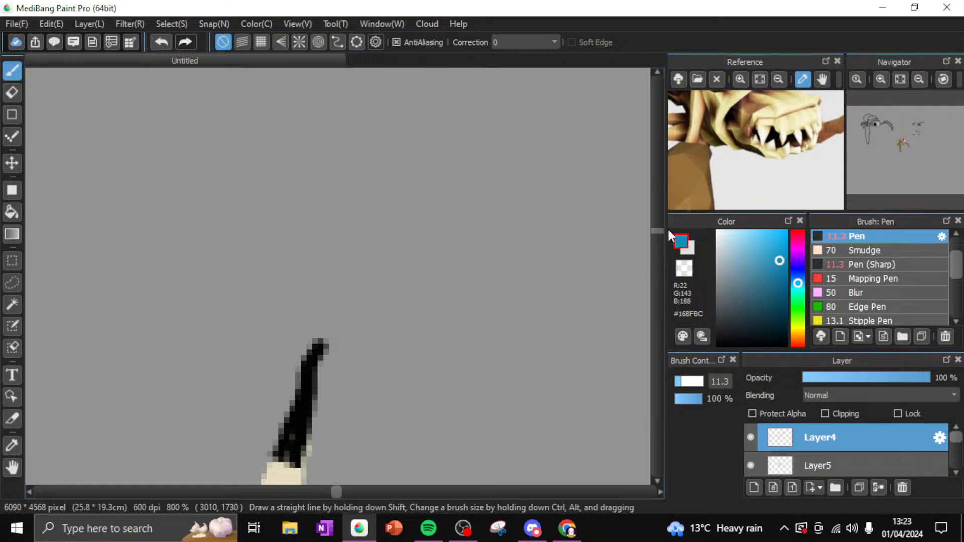
pyautogui.moveTo(659, 230); pyautogui.dragTo(659, 232)
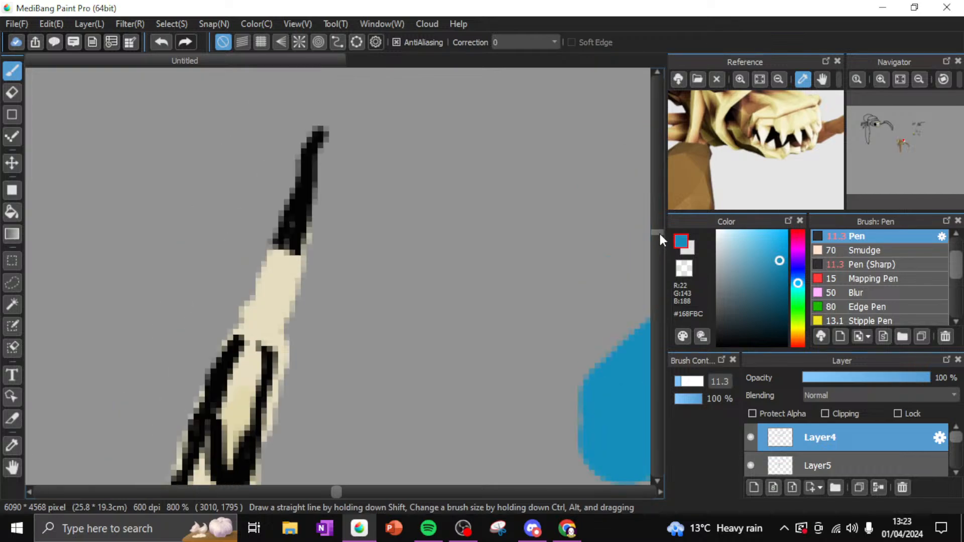
pyautogui.click(679, 381)
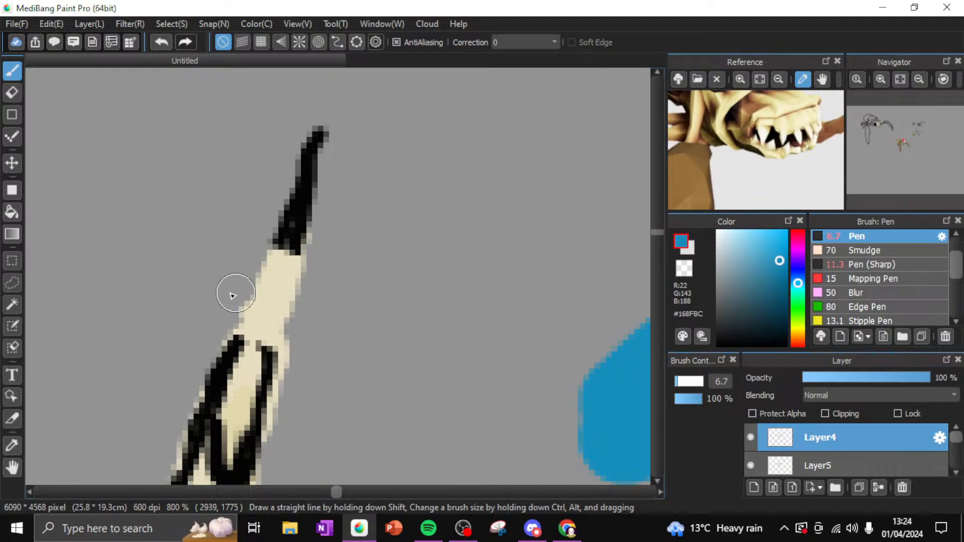
pyautogui.moveTo(231, 327); pyautogui.dragTo(235, 322)
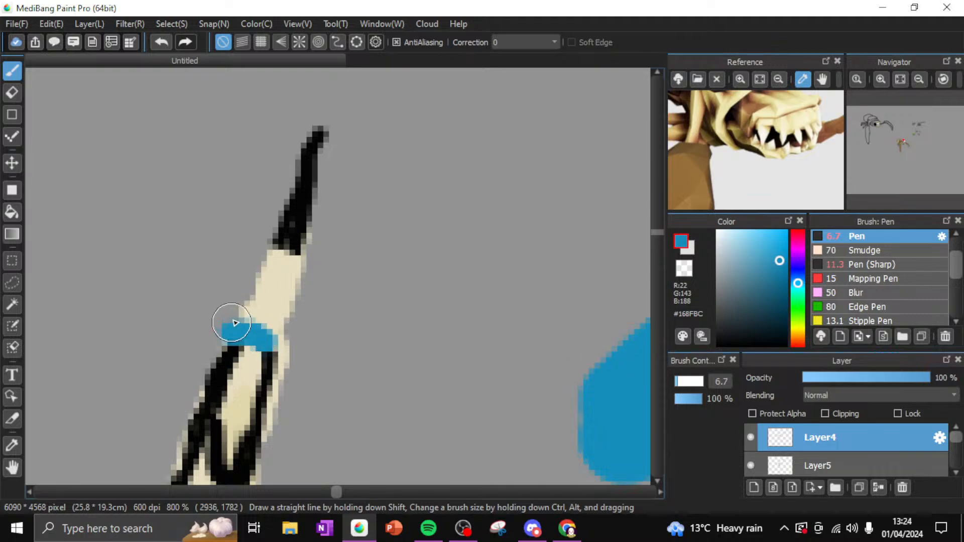
pyautogui.click(160, 41)
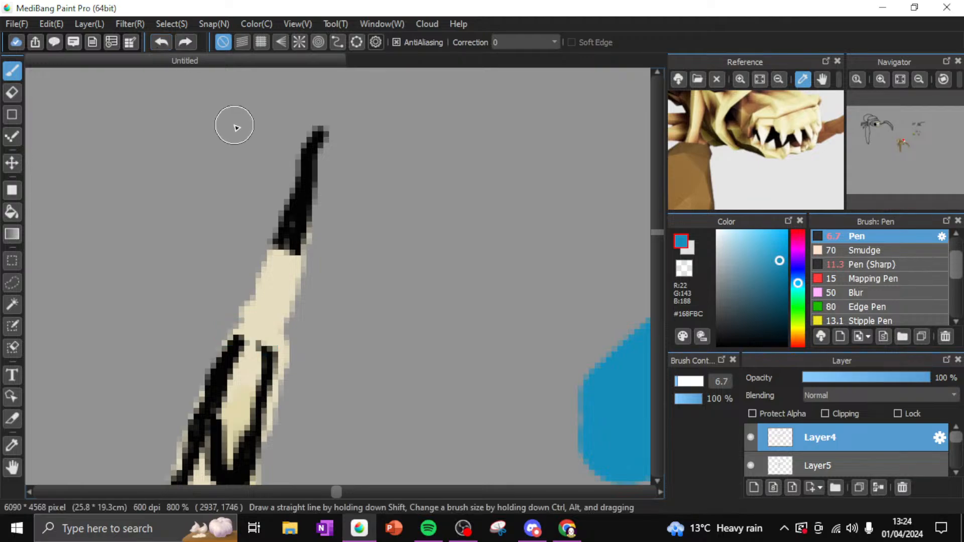
# Choose black #000000 and outline a drooping, jagged-ended shape wrapped around the spike below its tip on Layer4, with the 6.7 px Pen
pyautogui.moveTo(759, 319); pyautogui.dragTo(714, 350)
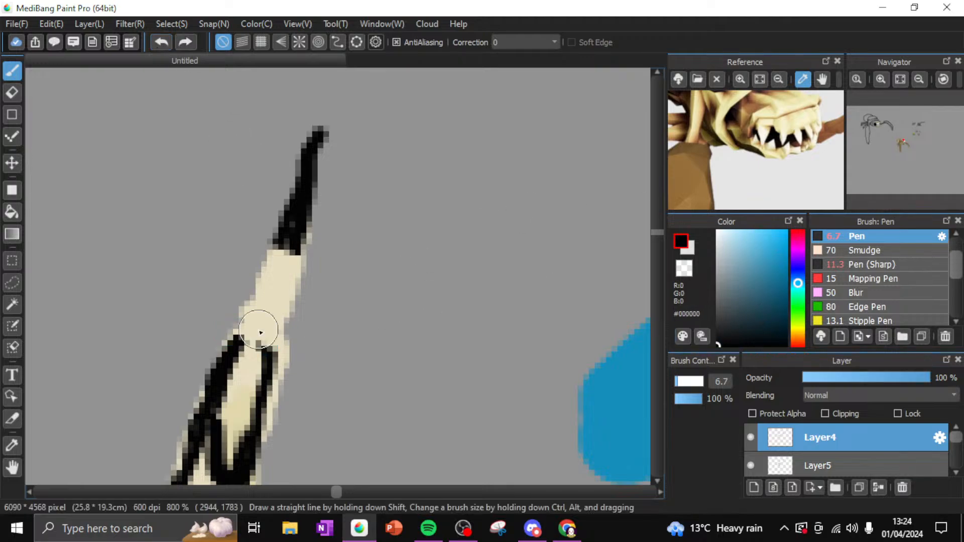
pyautogui.moveTo(206, 361)
pyautogui.mouseDown()
pyautogui.moveTo(239, 337)
pyautogui.moveTo(275, 355)
pyautogui.mouseUp()
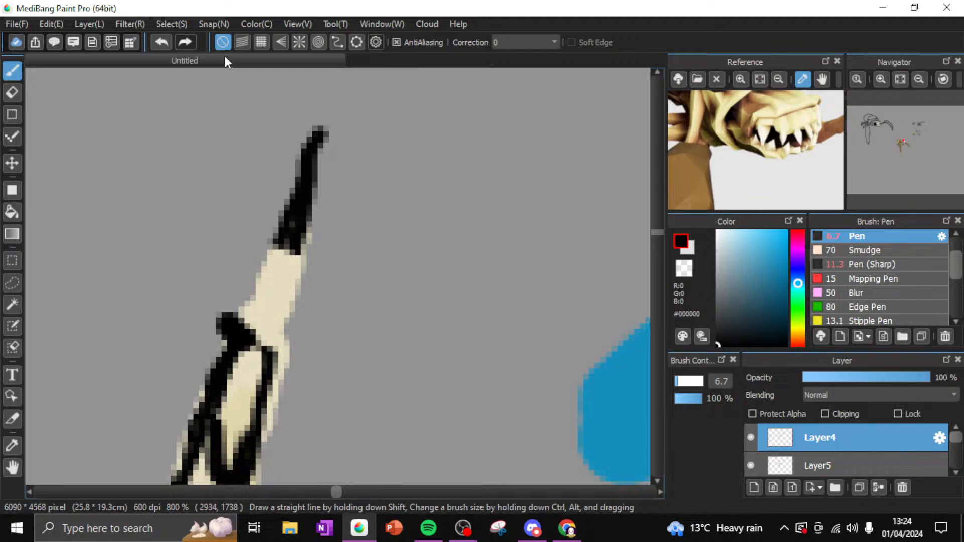
pyautogui.click(161, 41)
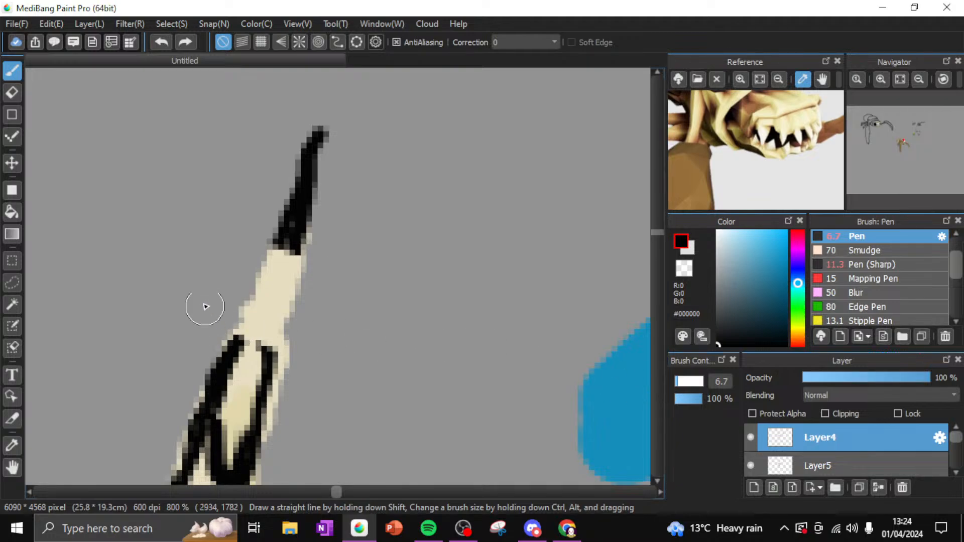
pyautogui.moveTo(194, 296)
pyautogui.mouseDown()
pyautogui.moveTo(312, 366)
pyautogui.moveTo(335, 420)
pyautogui.mouseUp()
pyautogui.moveTo(351, 358)
pyautogui.mouseDown()
pyautogui.moveTo(384, 427)
pyautogui.moveTo(389, 389)
pyautogui.moveTo(365, 364)
pyautogui.moveTo(420, 394)
pyautogui.mouseUp()
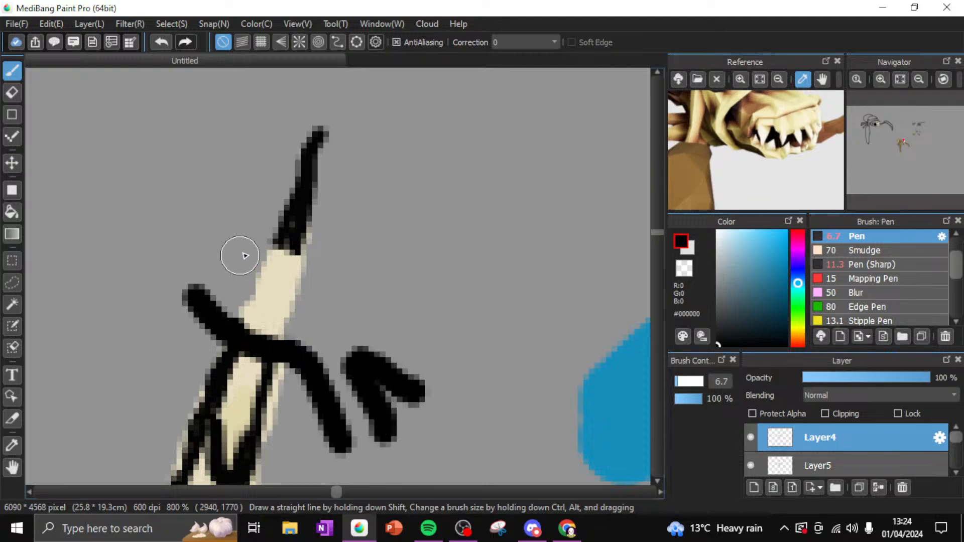
pyautogui.moveTo(258, 215)
pyautogui.mouseDown()
pyautogui.moveTo(371, 247)
pyautogui.moveTo(349, 244)
pyautogui.moveTo(388, 301)
pyautogui.mouseUp()
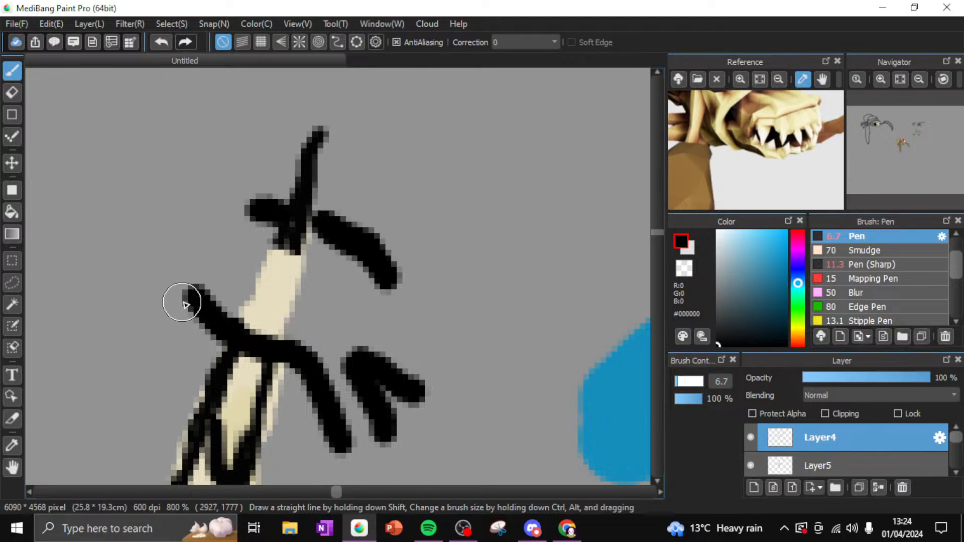
pyautogui.moveTo(183, 294); pyautogui.dragTo(169, 387)
pyautogui.moveTo(149, 300); pyautogui.dragTo(129, 374)
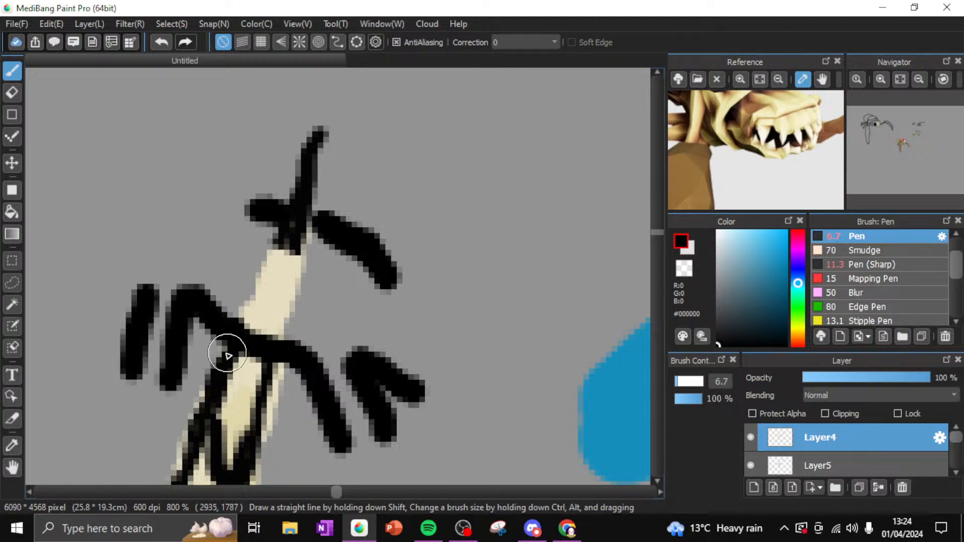
pyautogui.moveTo(389, 274)
pyautogui.mouseDown()
pyautogui.moveTo(399, 300)
pyautogui.moveTo(367, 322)
pyautogui.moveTo(337, 302)
pyautogui.moveTo(384, 352)
pyautogui.moveTo(412, 342)
pyautogui.moveTo(401, 336)
pyautogui.moveTo(423, 409)
pyautogui.moveTo(415, 437)
pyautogui.moveTo(398, 423)
pyautogui.moveTo(400, 396)
pyautogui.moveTo(401, 442)
pyautogui.mouseUp()
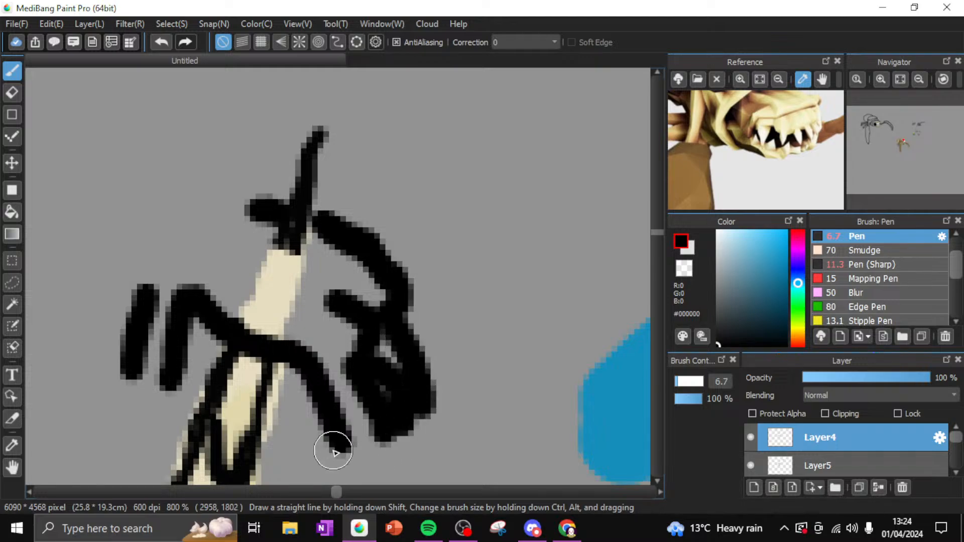
pyautogui.moveTo(181, 239)
pyautogui.mouseDown()
pyautogui.moveTo(217, 203)
pyautogui.moveTo(252, 210)
pyautogui.moveTo(155, 261)
pyautogui.moveTo(159, 250)
pyautogui.moveTo(132, 301)
pyautogui.mouseUp()
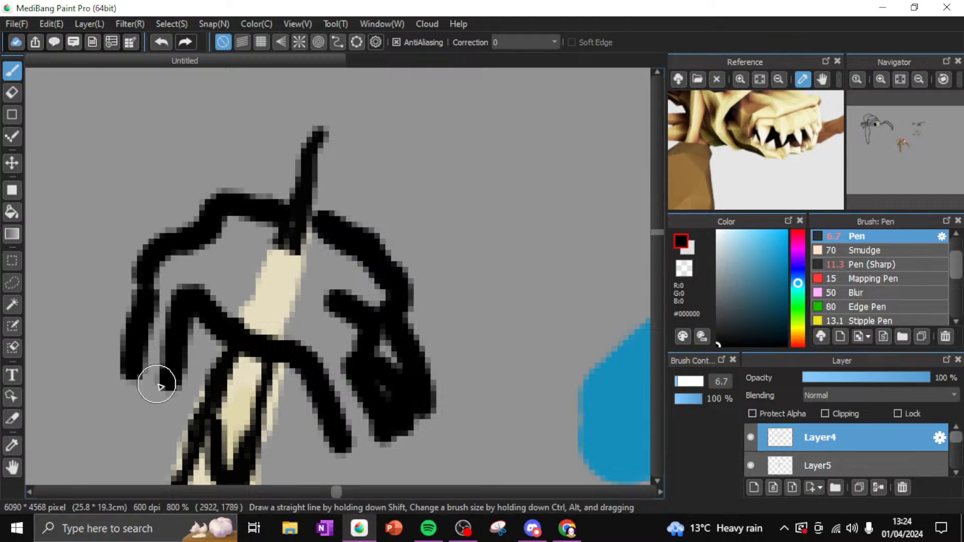
pyautogui.moveTo(204, 338); pyautogui.dragTo(199, 382)
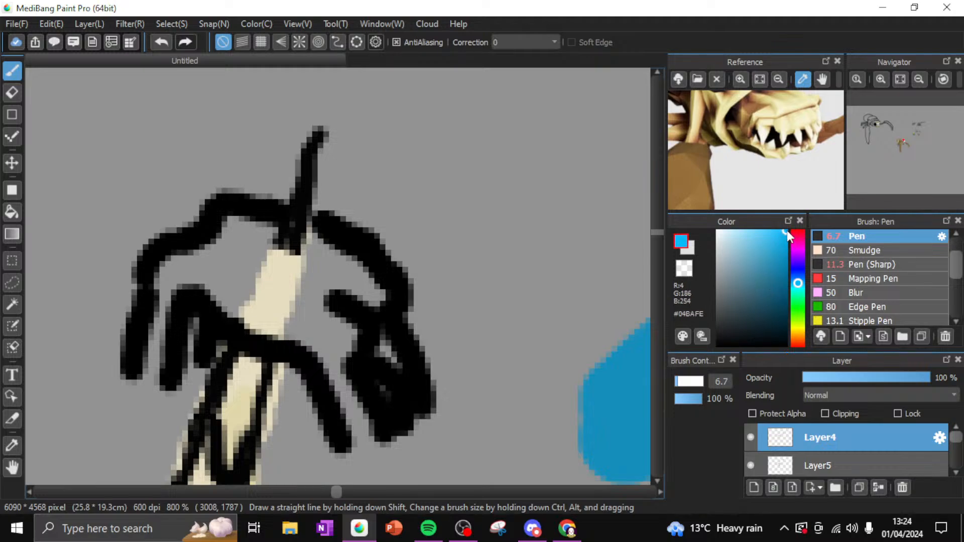
# Sample blue #168FBC from the nearby blob and fill the drooping shape around the spike on Layer5 with the 6.7 px Pen
pyautogui.moveTo(788, 231); pyautogui.dragTo(768, 256)
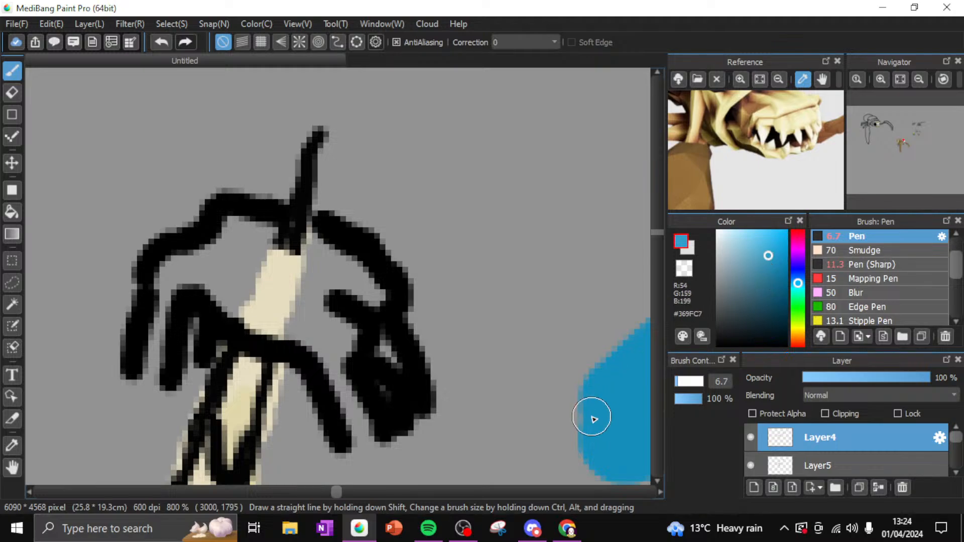
pyautogui.keyDown('alt'); pyautogui.click(635, 411); pyautogui.keyUp('alt')
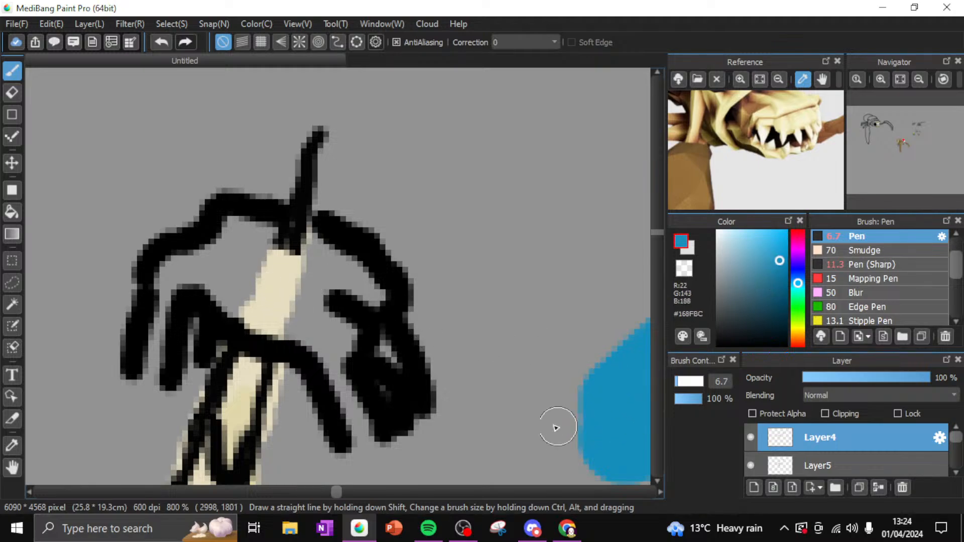
pyautogui.click(807, 467)
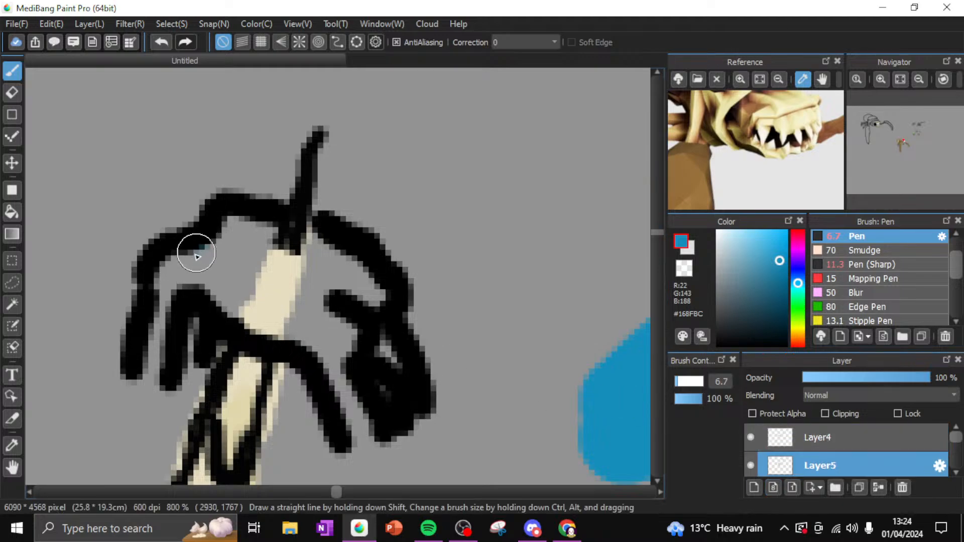
pyautogui.moveTo(196, 252)
pyautogui.mouseDown()
pyautogui.moveTo(167, 281)
pyautogui.moveTo(221, 246)
pyautogui.moveTo(236, 257)
pyautogui.moveTo(262, 252)
pyautogui.moveTo(284, 291)
pyautogui.moveTo(302, 294)
pyautogui.moveTo(317, 284)
pyautogui.moveTo(329, 245)
pyautogui.moveTo(321, 260)
pyautogui.moveTo(271, 251)
pyautogui.moveTo(234, 218)
pyautogui.moveTo(257, 331)
pyautogui.moveTo(311, 337)
pyautogui.moveTo(339, 355)
pyautogui.moveTo(328, 268)
pyautogui.moveTo(360, 287)
pyautogui.moveTo(347, 355)
pyautogui.moveTo(356, 418)
pyautogui.moveTo(383, 338)
pyautogui.mouseUp()
pyautogui.moveTo(121, 311)
pyautogui.mouseDown()
pyautogui.moveTo(153, 302)
pyautogui.moveTo(154, 350)
pyautogui.moveTo(197, 323)
pyautogui.moveTo(190, 355)
pyautogui.mouseUp()
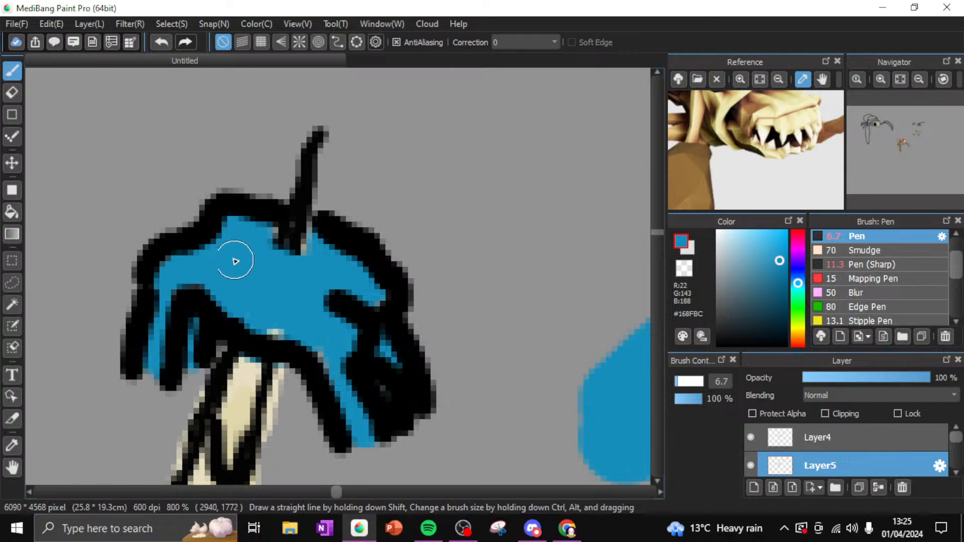
pyautogui.moveTo(338, 494); pyautogui.dragTo(336, 494)
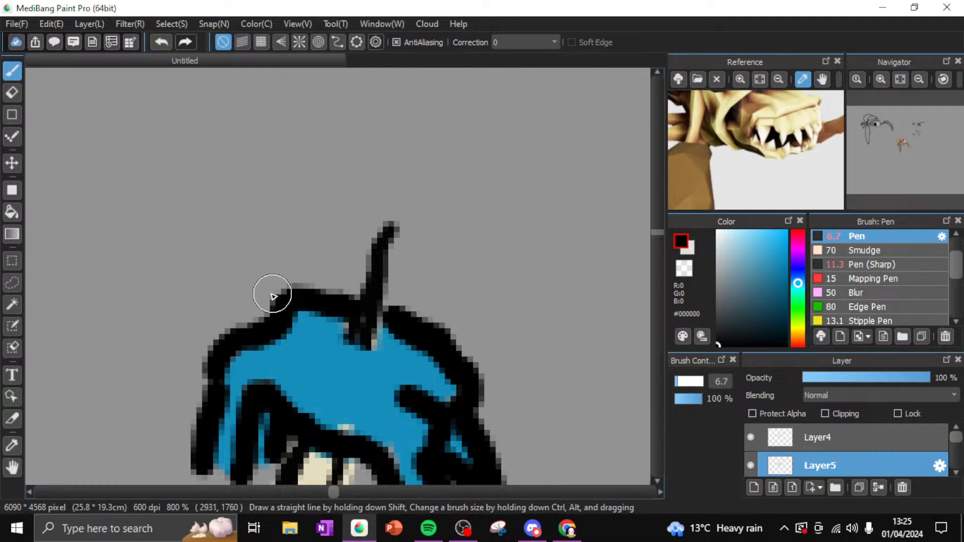
pyautogui.moveTo(276, 302)
pyautogui.mouseDown()
pyautogui.moveTo(289, 275)
pyautogui.moveTo(293, 300)
pyautogui.moveTo(282, 303)
pyautogui.moveTo(234, 268)
pyautogui.moveTo(195, 270)
pyautogui.moveTo(167, 307)
pyautogui.moveTo(174, 347)
pyautogui.moveTo(199, 362)
pyautogui.mouseUp()
pyautogui.click(158, 42)
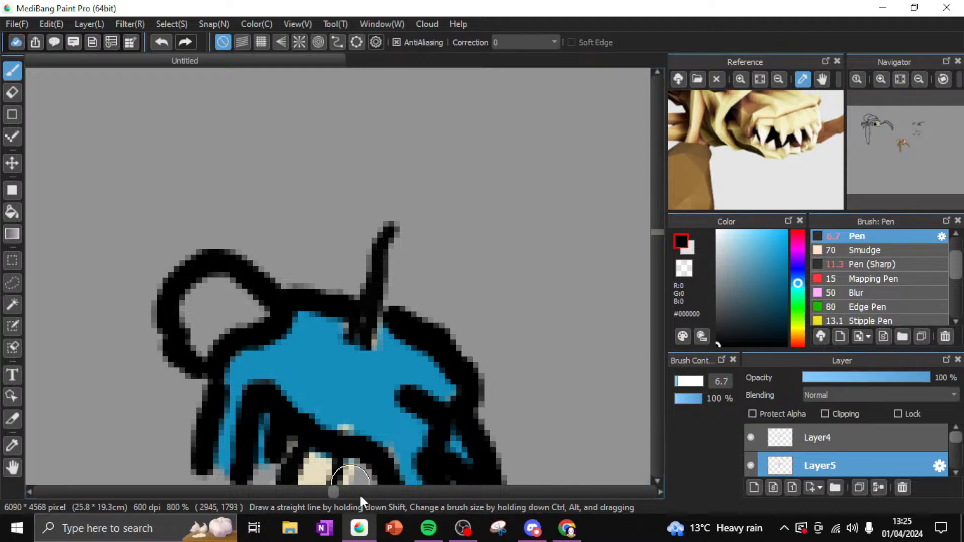
pyautogui.click(800, 336)
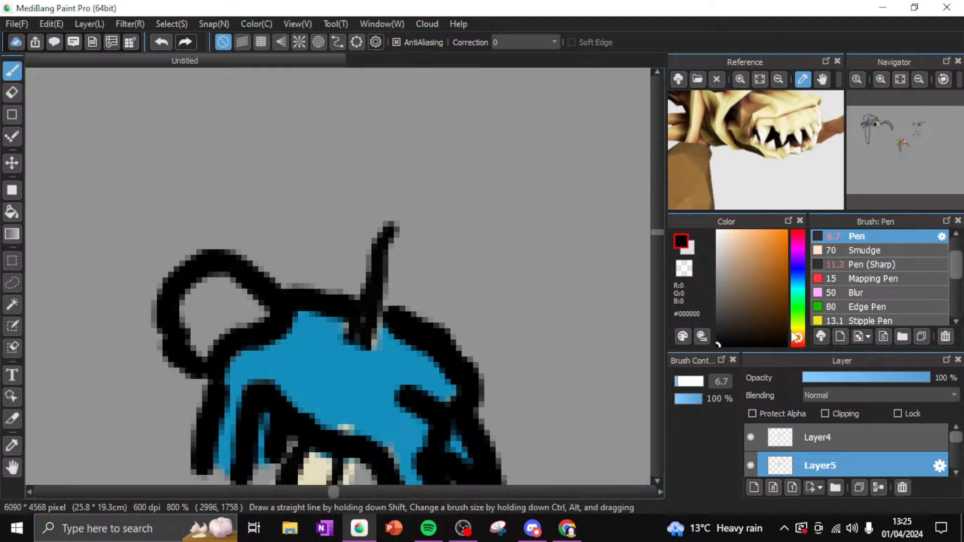
pyautogui.click(772, 285)
pyautogui.moveTo(775, 264); pyautogui.dragTo(778, 273)
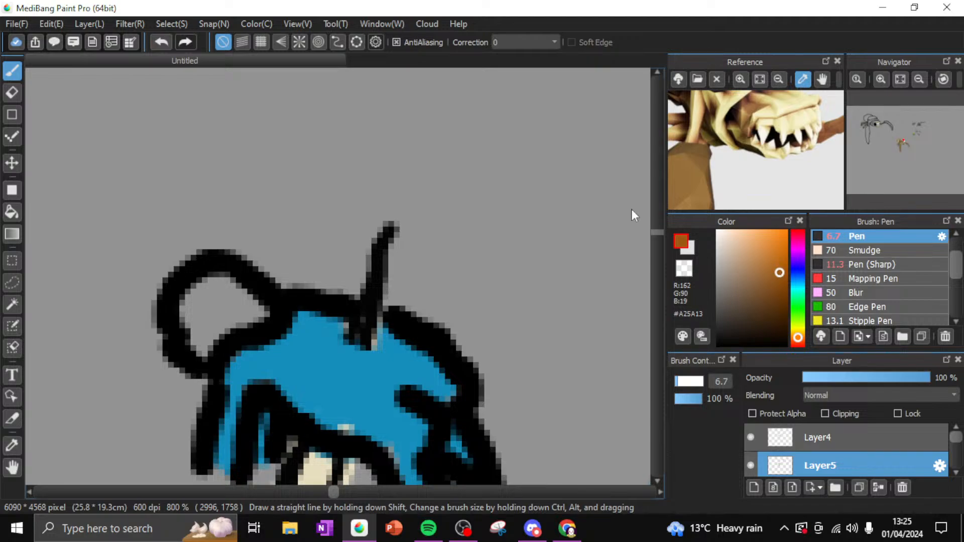
pyautogui.click(160, 42)
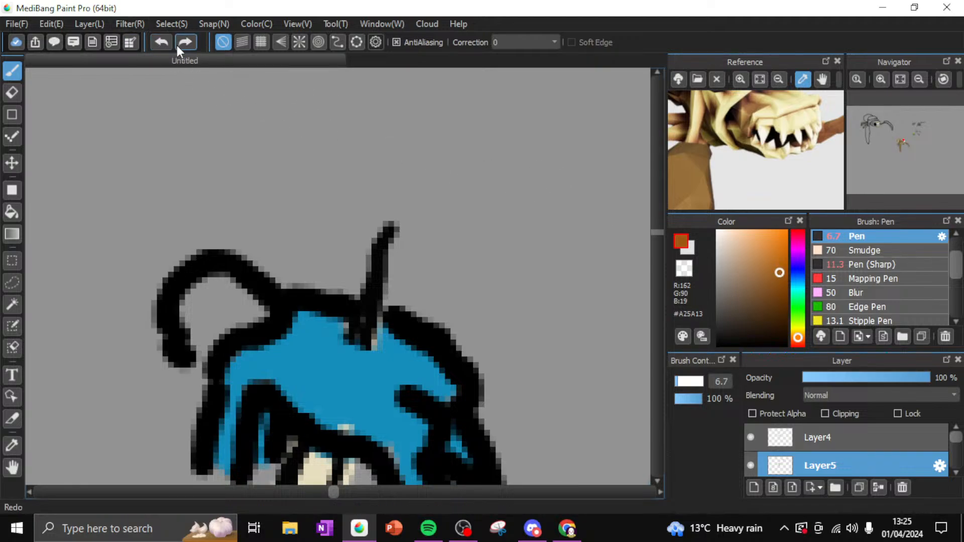
pyautogui.click(156, 41)
pyautogui.click(156, 42)
pyautogui.click(156, 42)
pyautogui.click(157, 40)
pyautogui.click(156, 41)
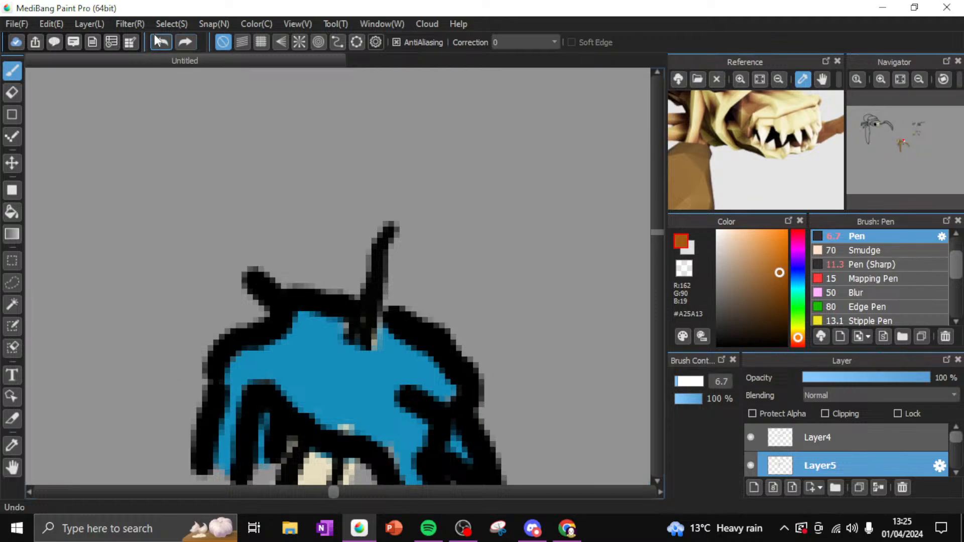
pyautogui.click(156, 41)
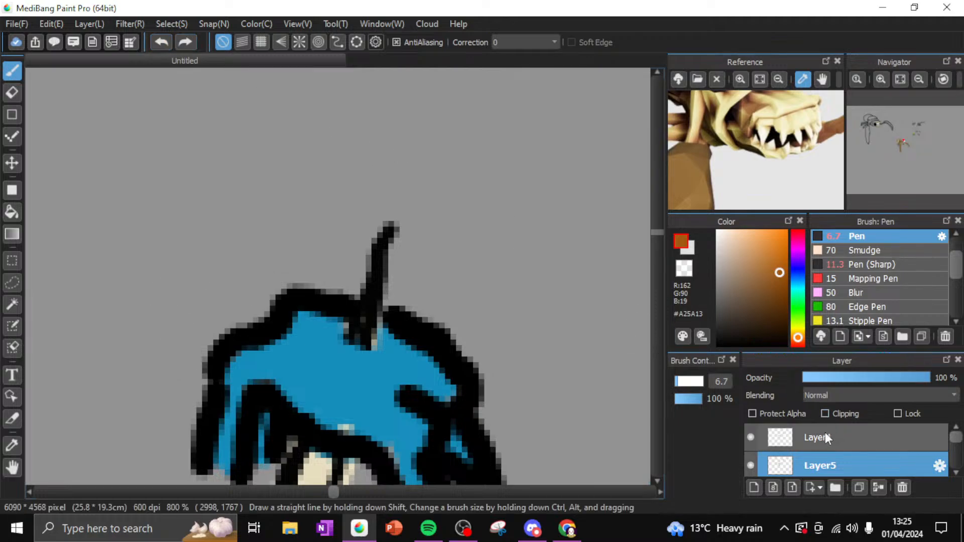
# Outline a rounded loop bulging from the upper end of the blue drooping shape in black #000000 on Layer4, with the 6.7 px Pen
pyautogui.click(825, 437)
pyautogui.click(719, 346)
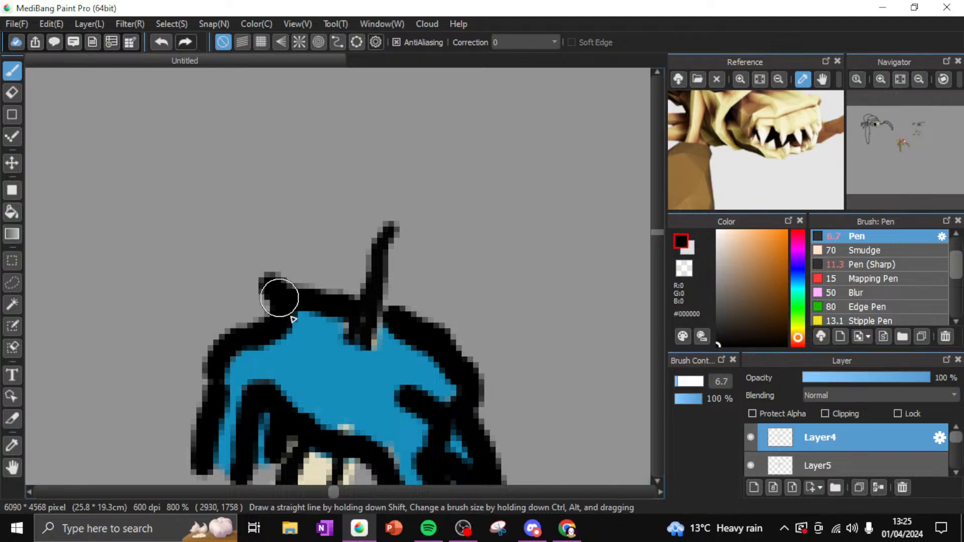
pyautogui.click(429, 528)
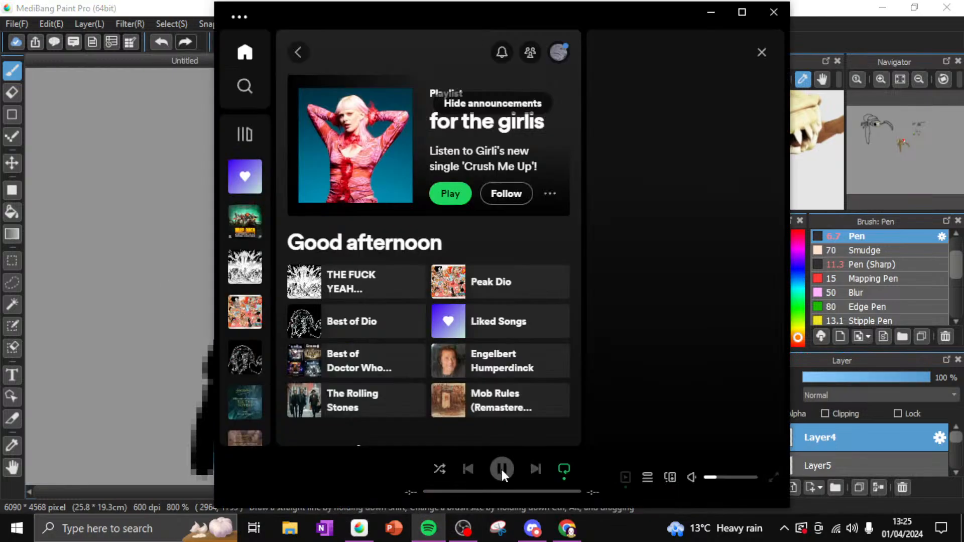
pyautogui.click(430, 530)
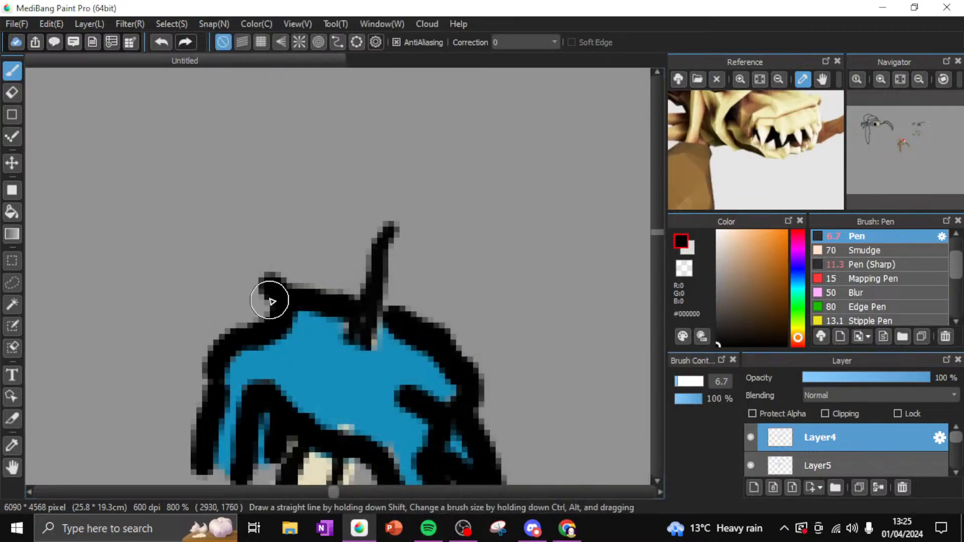
pyautogui.moveTo(275, 294); pyautogui.dragTo(214, 260)
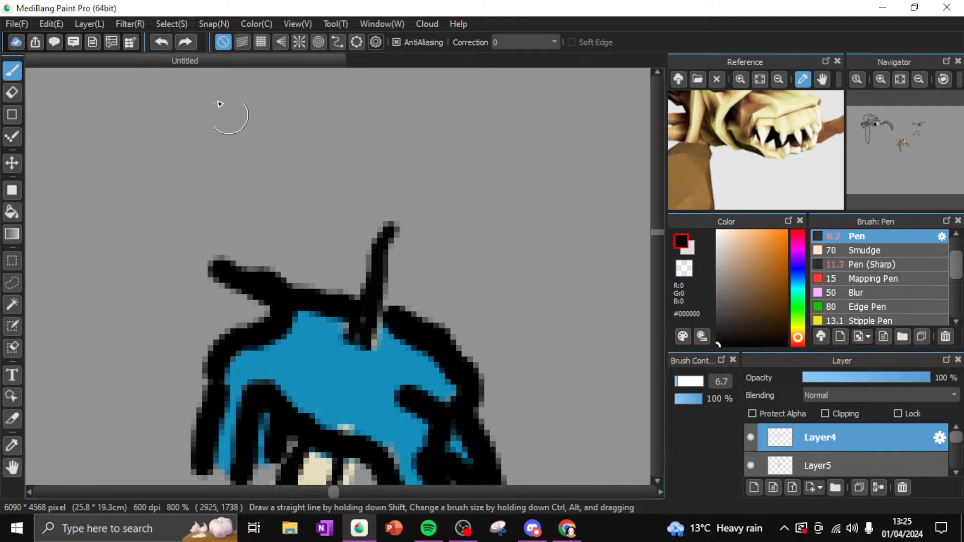
pyautogui.click(161, 42)
pyautogui.click(163, 42)
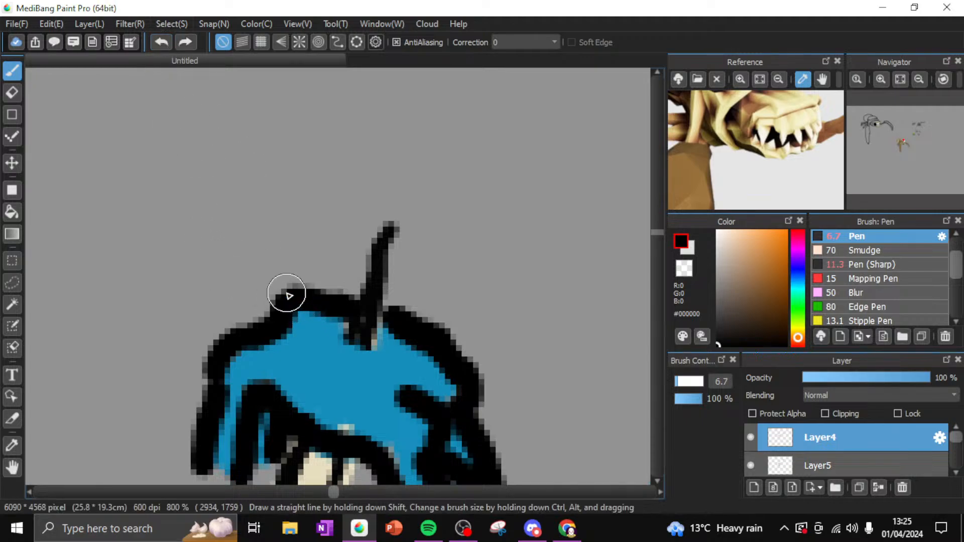
pyautogui.moveTo(288, 295); pyautogui.dragTo(221, 272)
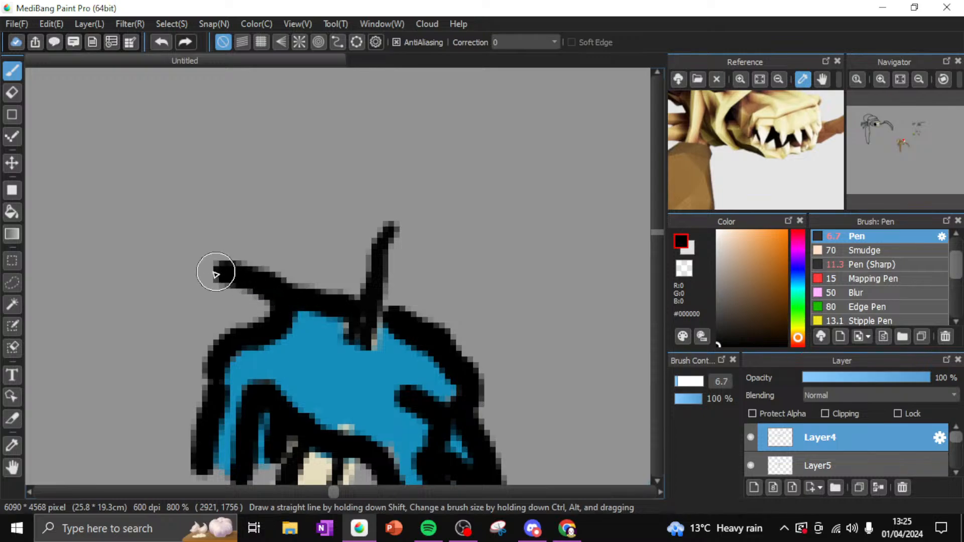
pyautogui.click(159, 42)
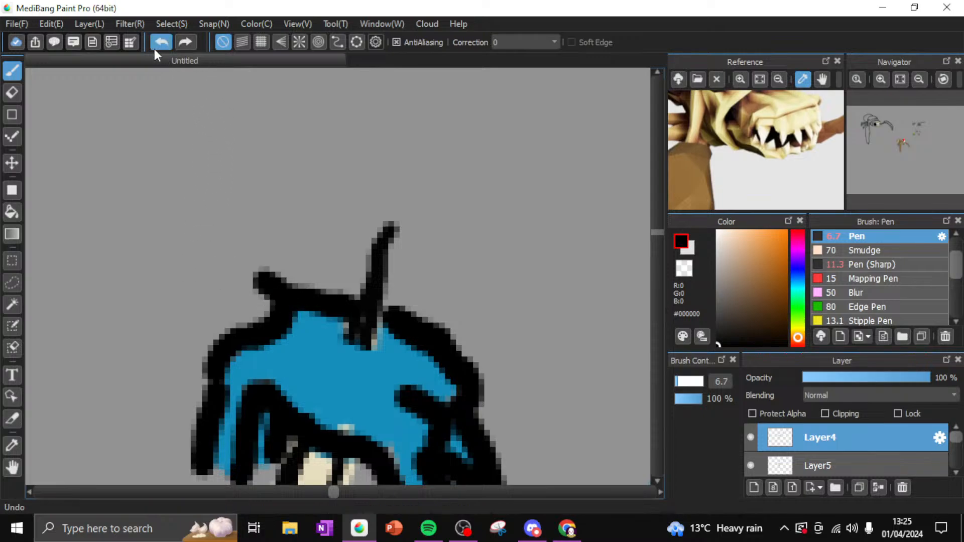
pyautogui.moveTo(286, 302)
pyautogui.mouseDown()
pyautogui.moveTo(211, 280)
pyautogui.moveTo(169, 301)
pyautogui.moveTo(162, 357)
pyautogui.moveTo(195, 375)
pyautogui.moveTo(184, 379)
pyautogui.moveTo(200, 394)
pyautogui.mouseUp()
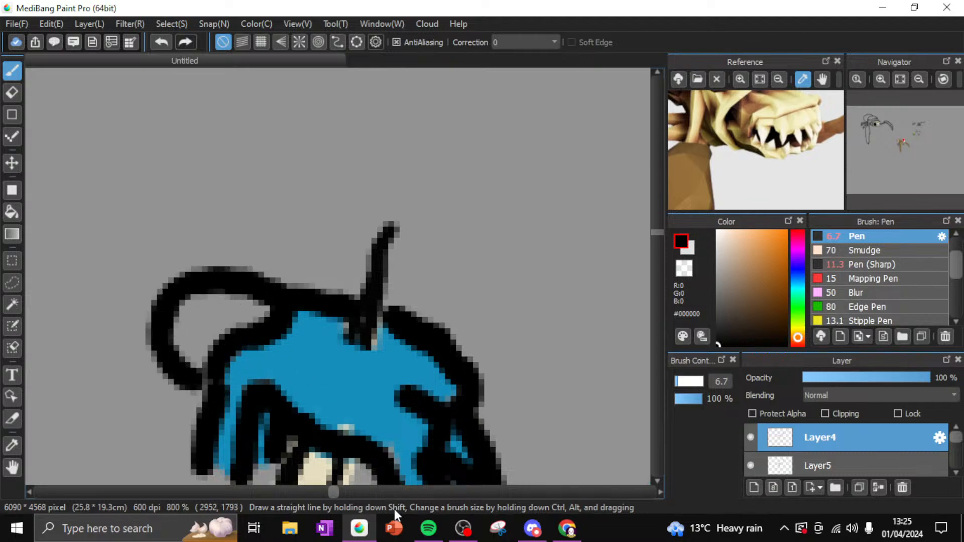
# Choose orange-brown #B96E24 and paint a hanging strip from the rounded loop down beside the blue shape on Layer4
pyautogui.scroll(-5, 657, 232)
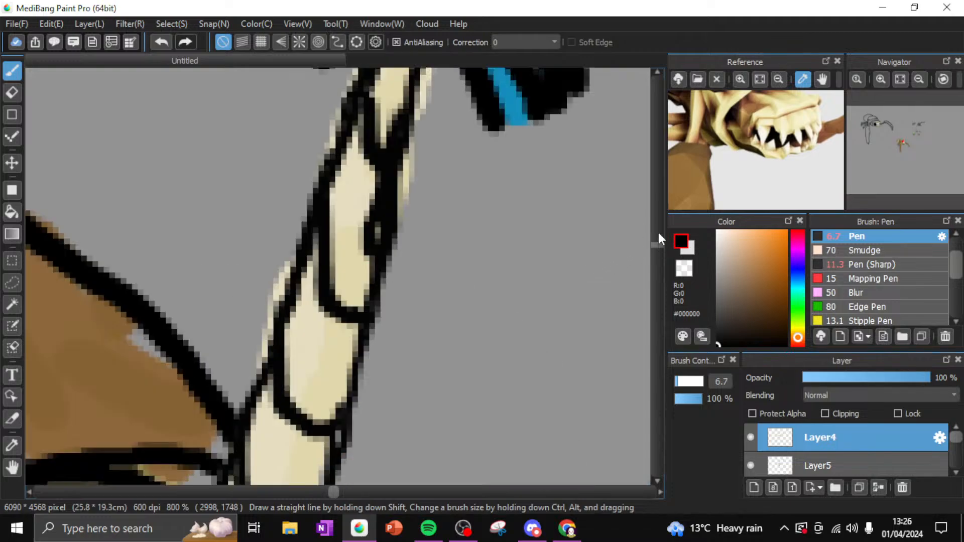
pyautogui.moveTo(654, 242); pyautogui.dragTo(657, 231)
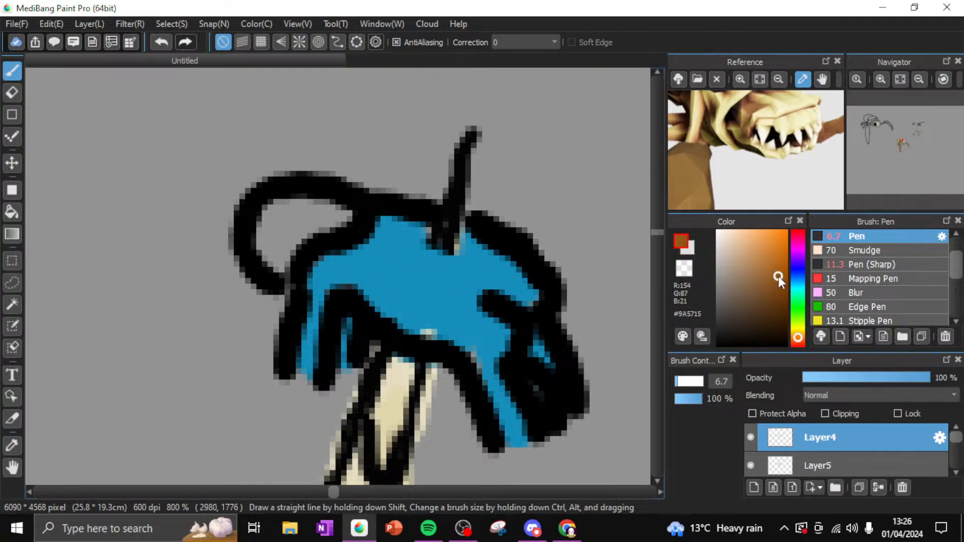
pyautogui.click(774, 261)
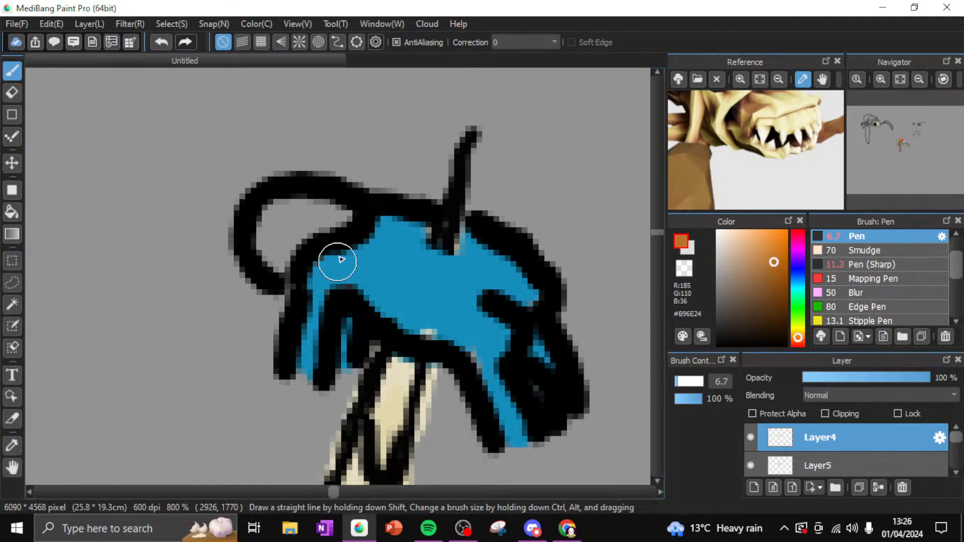
pyautogui.moveTo(279, 269)
pyautogui.mouseDown()
pyautogui.moveTo(251, 376)
pyautogui.moveTo(262, 380)
pyautogui.moveTo(262, 336)
pyautogui.moveTo(282, 390)
pyautogui.mouseUp()
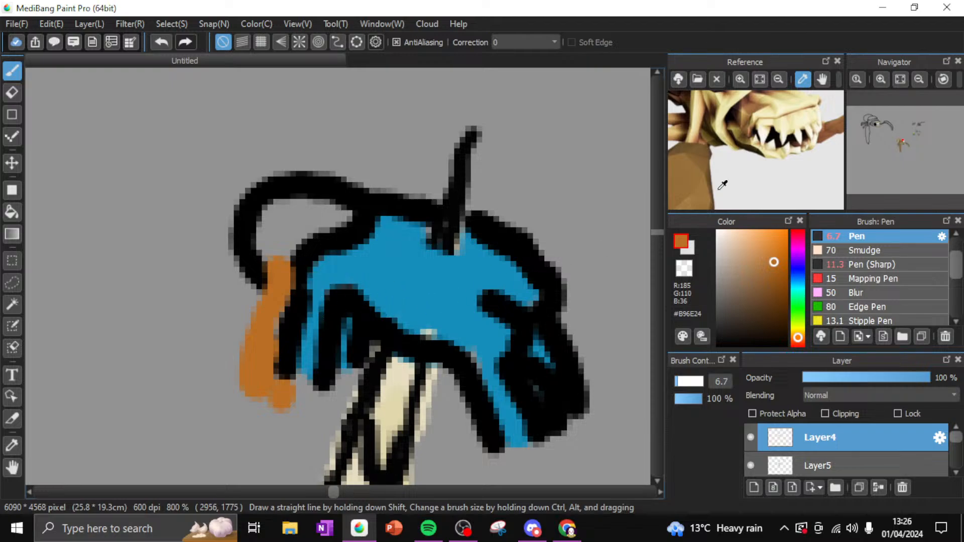
# Choose beige #C5AF9A and, on Layer5, fill the rounded loop and dab small blobs at the ends of the shape's drooping limbs
pyautogui.click(733, 271)
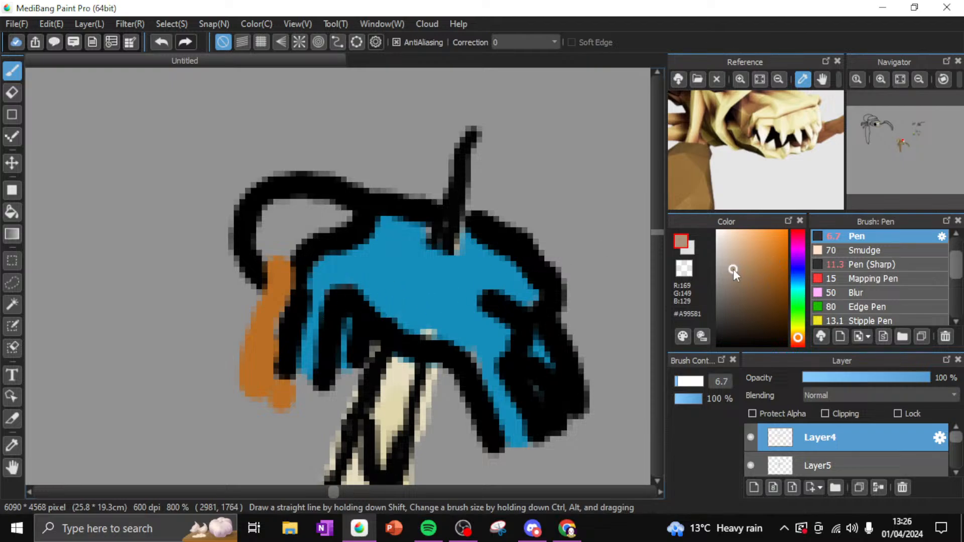
pyautogui.click(732, 256)
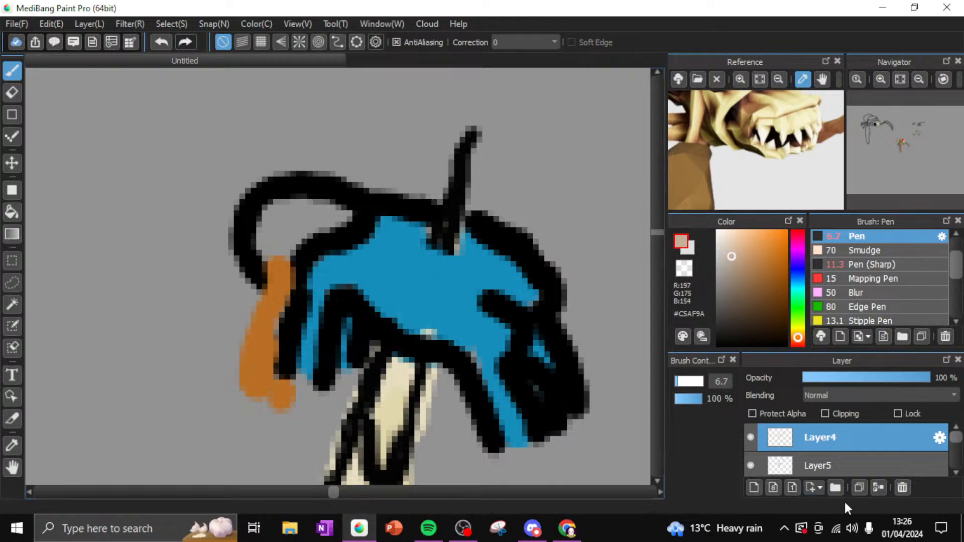
pyautogui.click(836, 468)
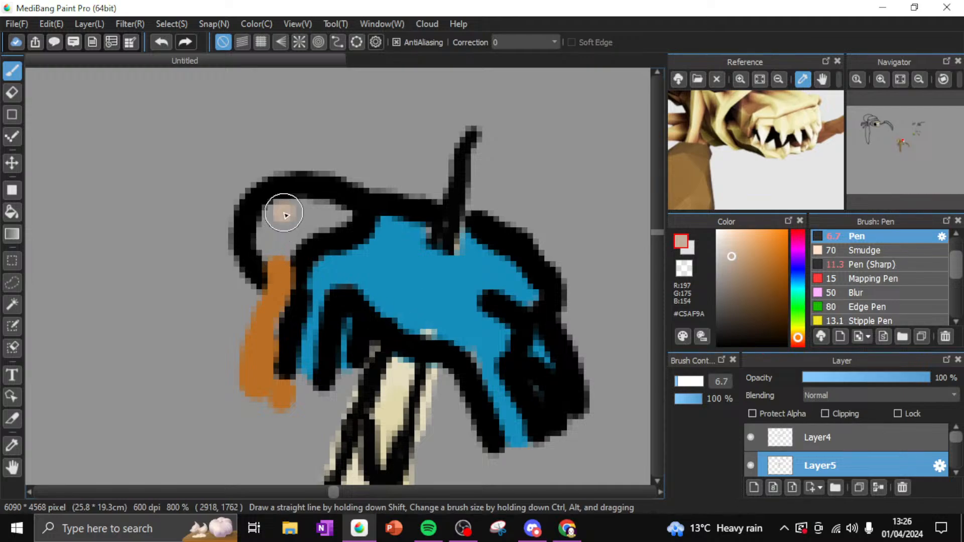
pyautogui.moveTo(284, 215)
pyautogui.mouseDown()
pyautogui.moveTo(280, 247)
pyautogui.moveTo(323, 209)
pyautogui.moveTo(323, 254)
pyautogui.mouseUp()
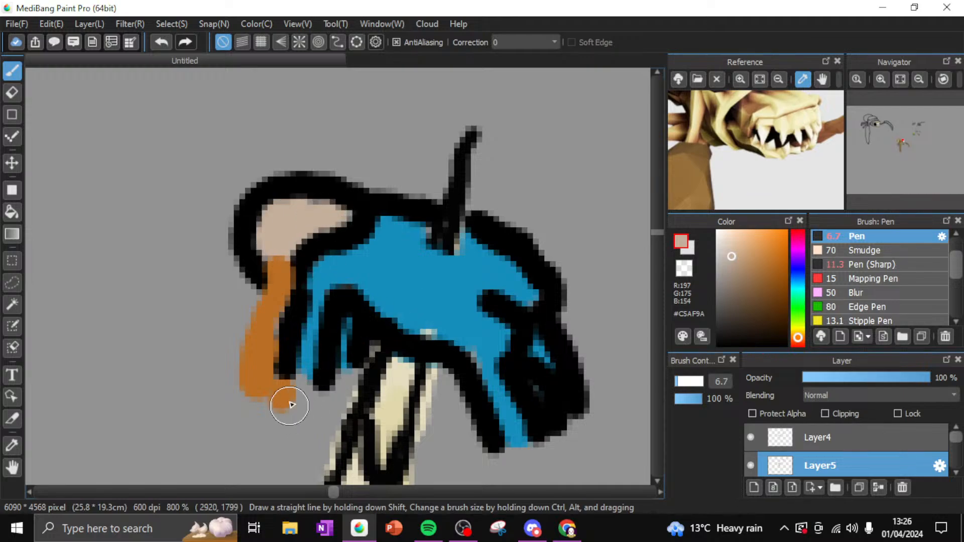
pyautogui.moveTo(292, 405)
pyautogui.mouseDown()
pyautogui.moveTo(343, 381)
pyautogui.moveTo(382, 400)
pyautogui.mouseUp()
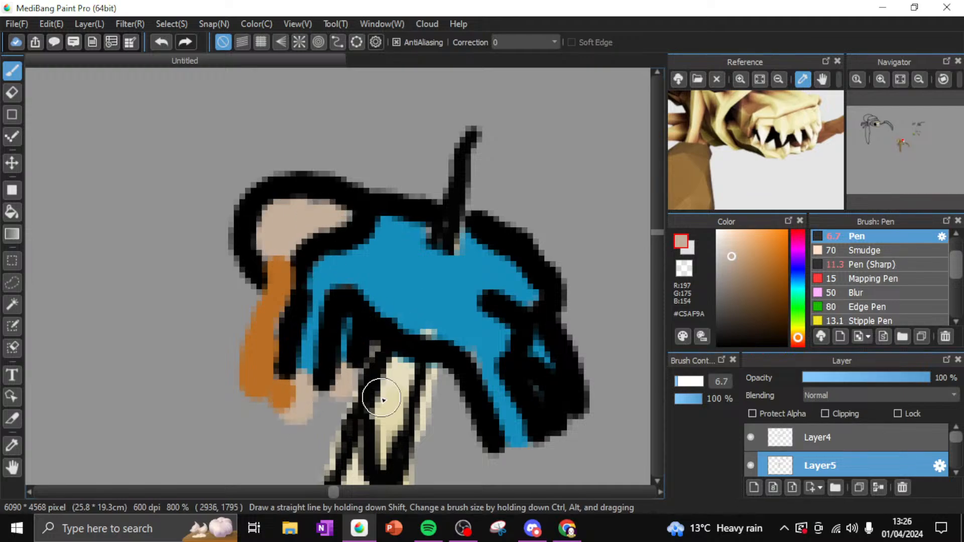
pyautogui.moveTo(537, 463)
pyautogui.mouseDown()
pyautogui.moveTo(519, 456)
pyautogui.moveTo(522, 469)
pyautogui.mouseUp()
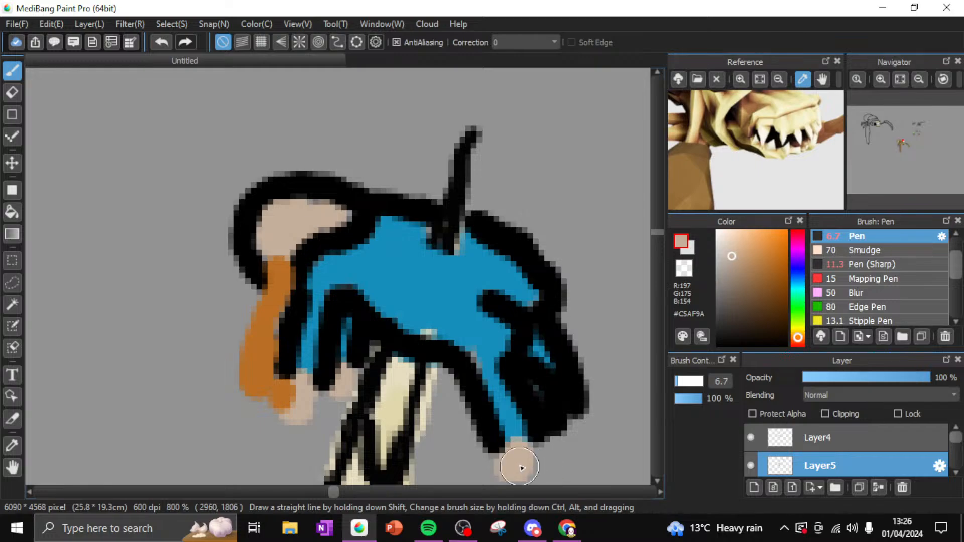
pyautogui.click(575, 433)
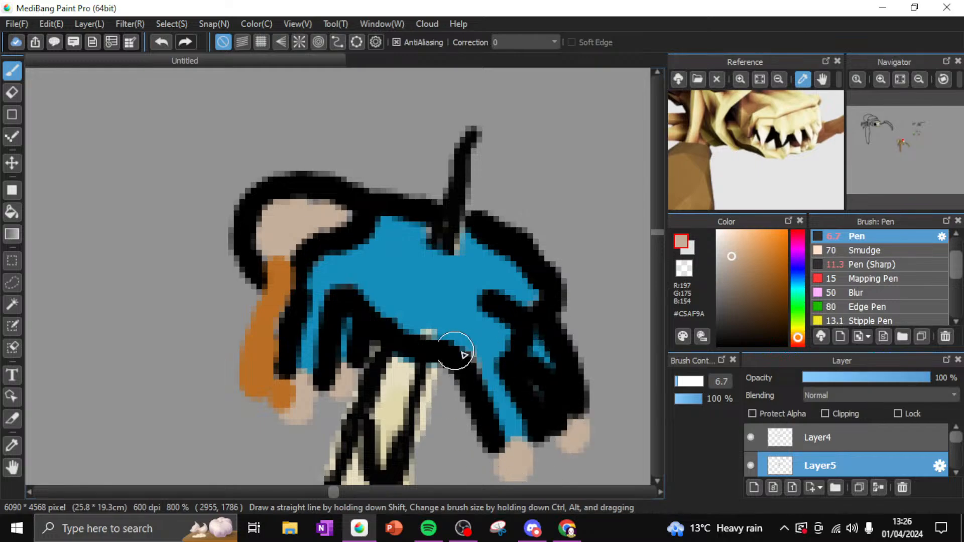
# Examine the whole creature zoomed out to judge the drooping figure on its spike, and return to the spike's tip up close
pyautogui.click(918, 79)
pyautogui.click(918, 80)
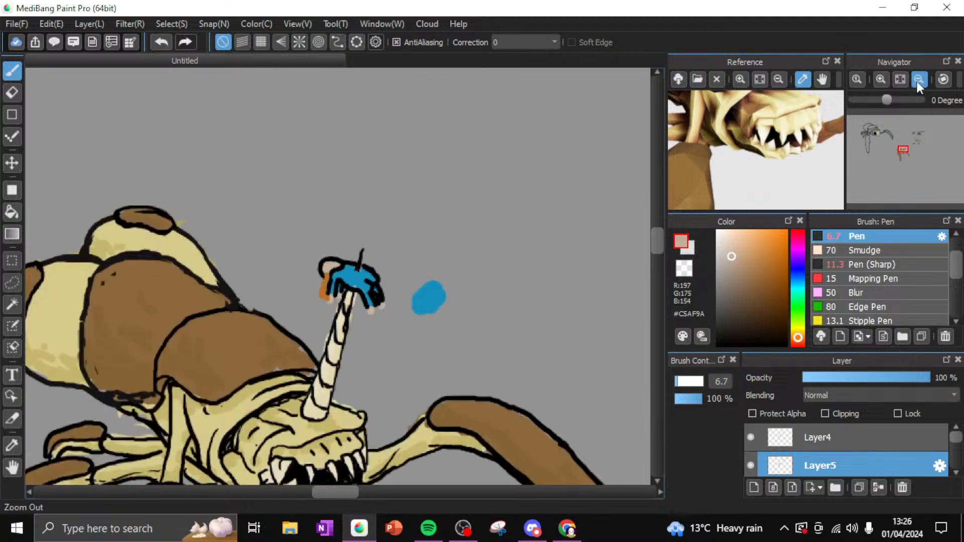
pyautogui.click(918, 79)
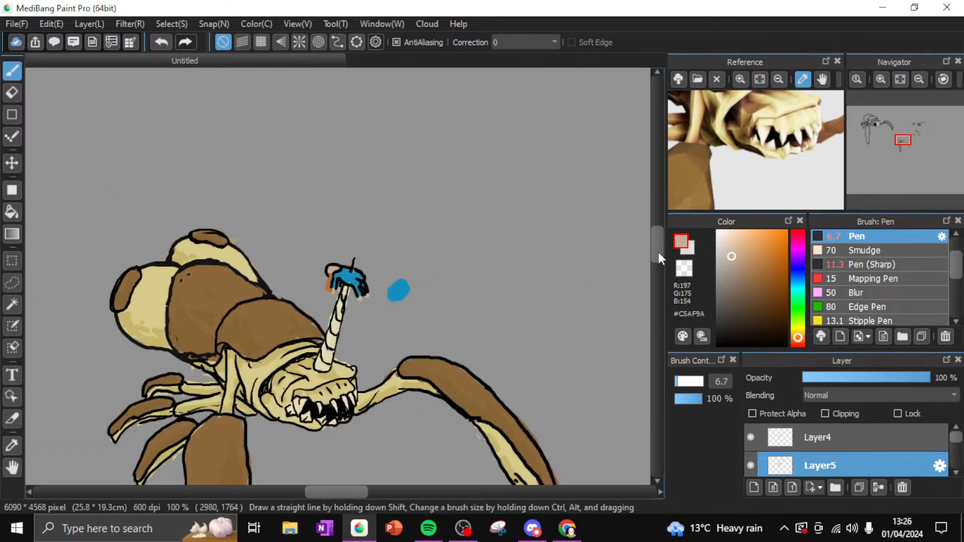
pyautogui.moveTo(659, 252)
pyautogui.mouseDown()
pyautogui.moveTo(662, 265)
pyautogui.moveTo(654, 248)
pyautogui.mouseUp()
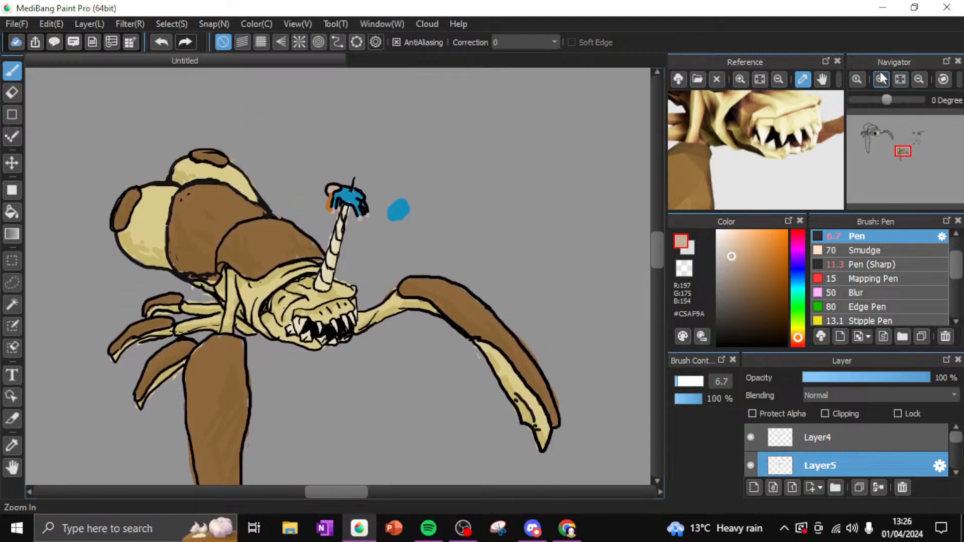
pyautogui.click(881, 78)
pyautogui.click(881, 79)
pyautogui.click(881, 79)
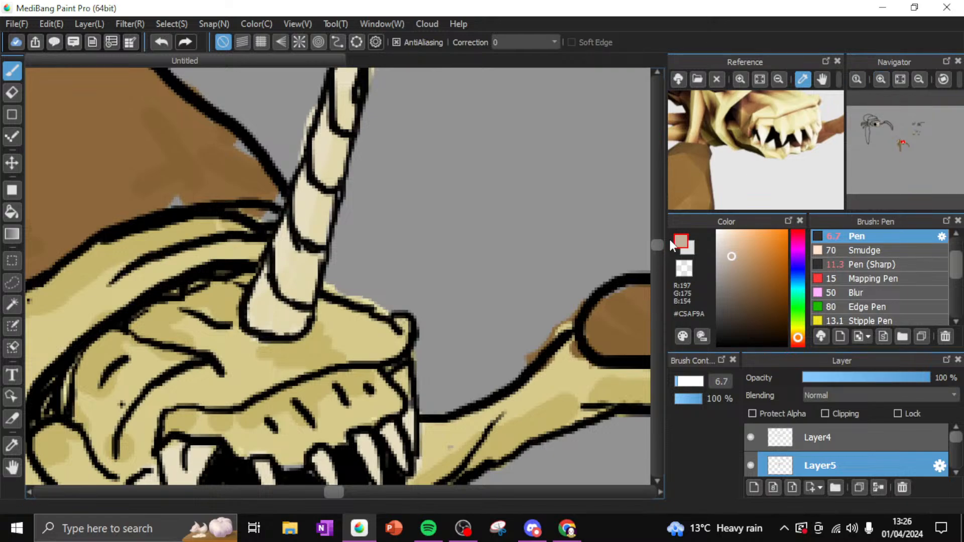
pyautogui.moveTo(655, 246); pyautogui.dragTo(655, 233)
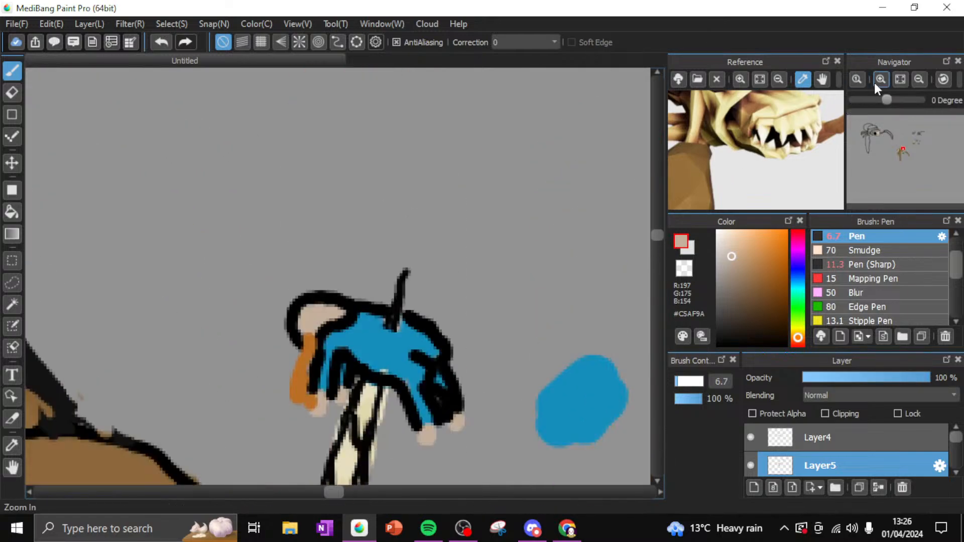
pyautogui.click(879, 79)
pyautogui.click(879, 78)
pyautogui.moveTo(660, 234); pyautogui.dragTo(658, 230)
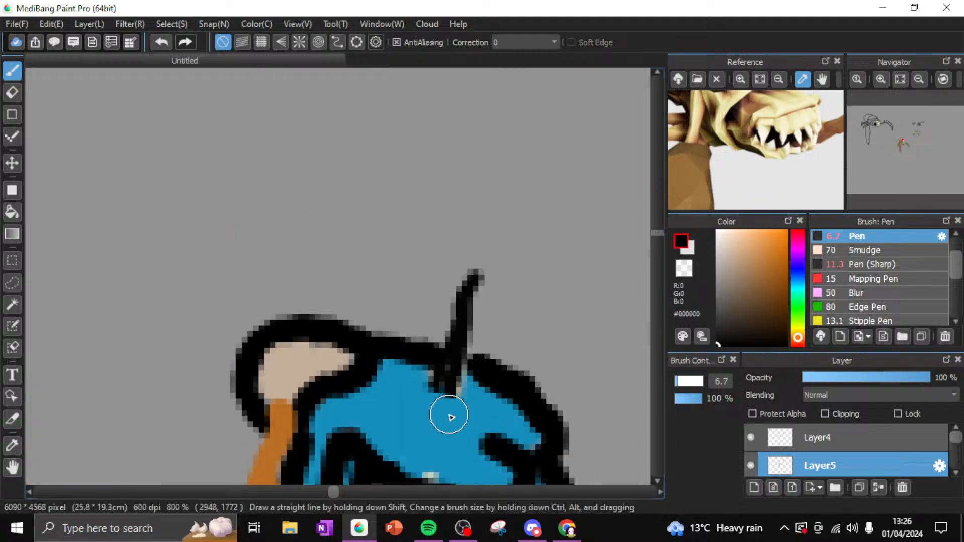
# Thicken the spike's protruding tip in black #000000 on Layer4 and extend its line into the middle of the blue shape
pyautogui.click(804, 438)
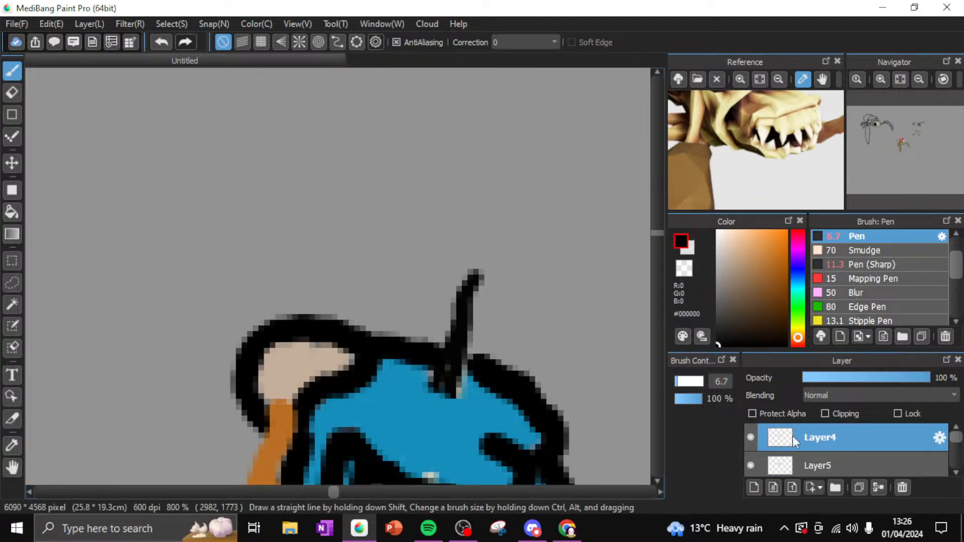
pyautogui.click(430, 412)
pyautogui.moveTo(430, 411); pyautogui.dragTo(473, 277)
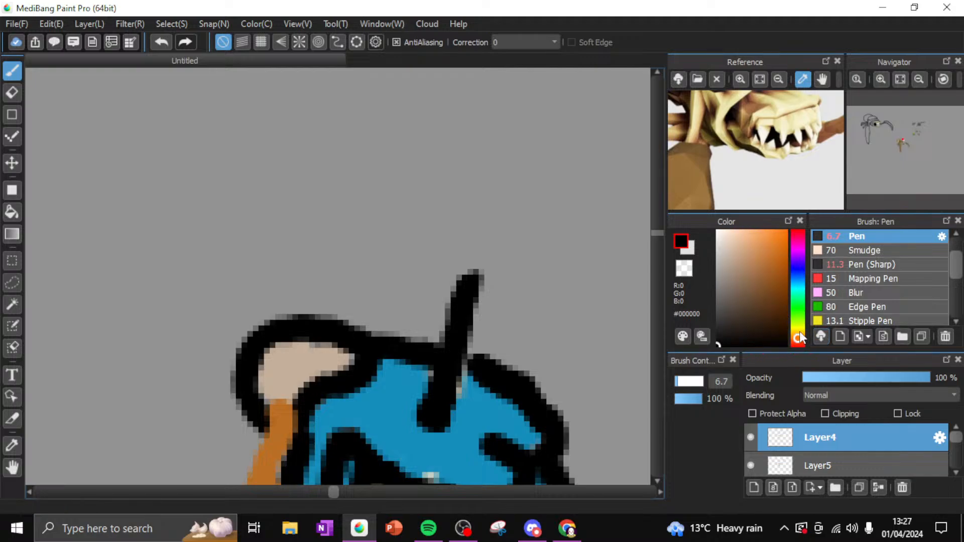
# Choose dark red #8B1E1B and dab blood spots on the blue shape around the base of the protruding tip on Layer5
pyautogui.moveTo(800, 332); pyautogui.dragTo(798, 346)
pyautogui.moveTo(776, 279); pyautogui.dragTo(774, 283)
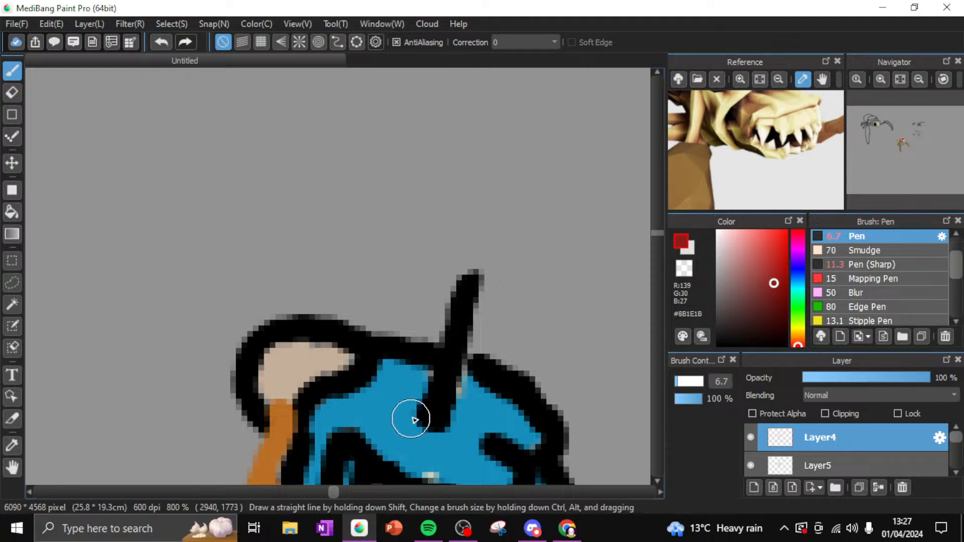
pyautogui.click(804, 460)
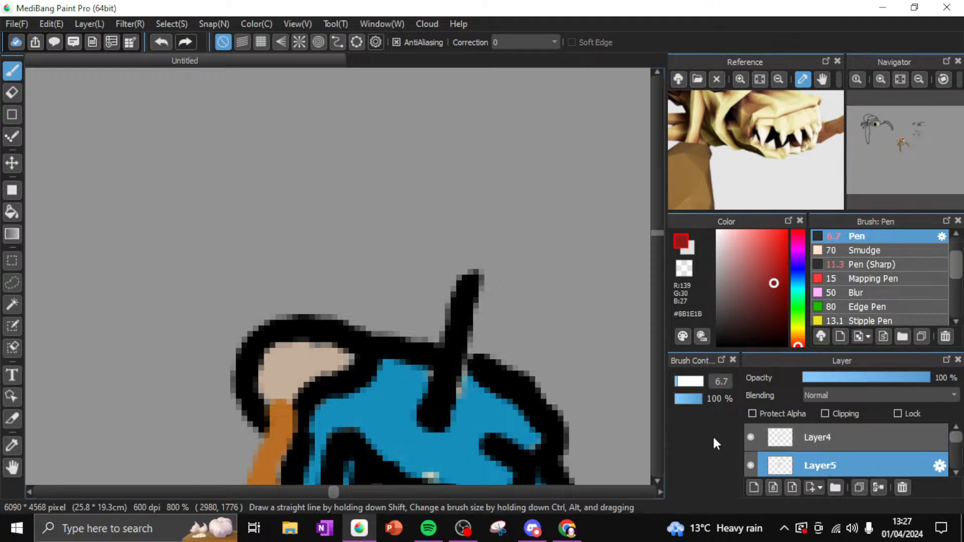
pyautogui.click(407, 421)
pyautogui.moveTo(444, 441)
pyautogui.mouseDown()
pyautogui.moveTo(448, 456)
pyautogui.moveTo(445, 431)
pyautogui.mouseUp()
# Paint dark red #8B1E1B patches along the protruding black tip on Layer4 and lengthen the red drip below its base
pyautogui.click(789, 440)
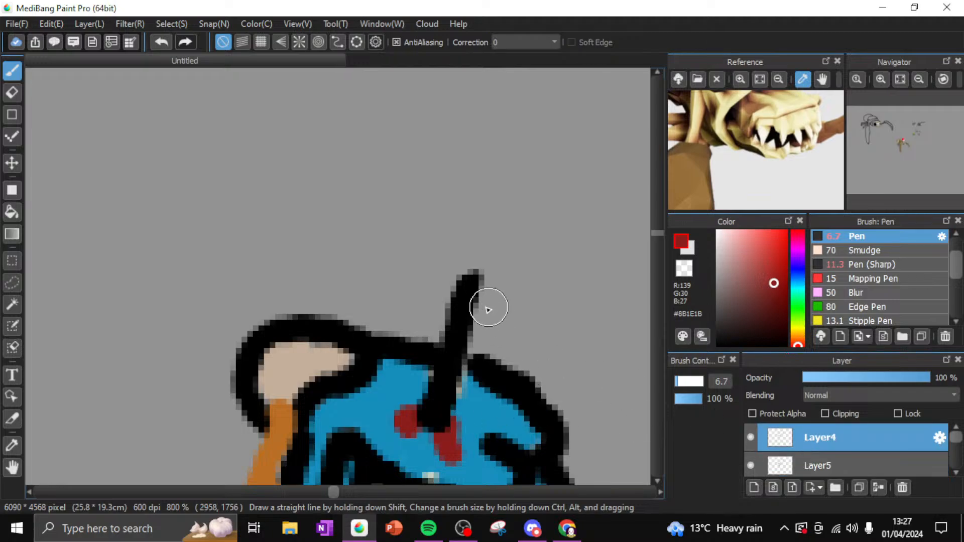
pyautogui.moveTo(471, 277); pyautogui.dragTo(445, 401)
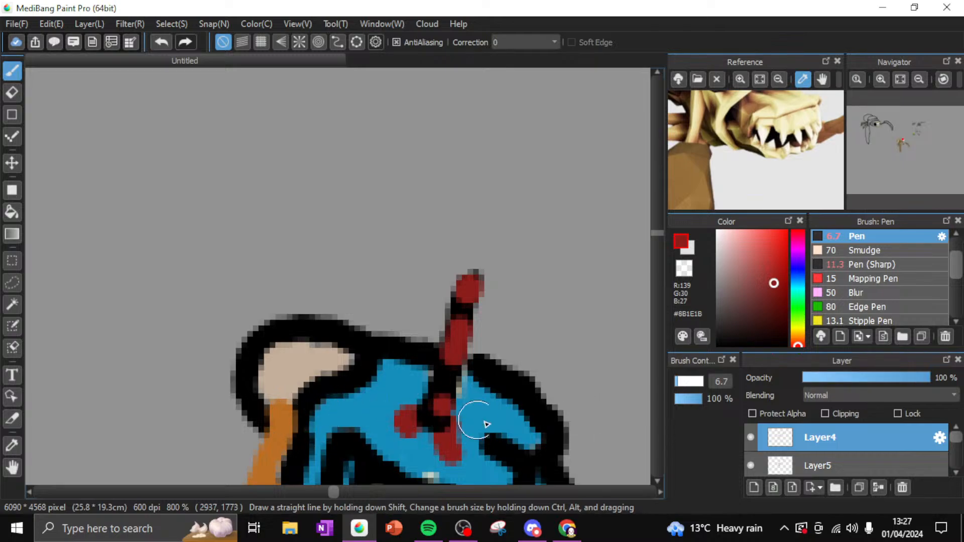
pyautogui.moveTo(659, 232); pyautogui.dragTo(659, 237)
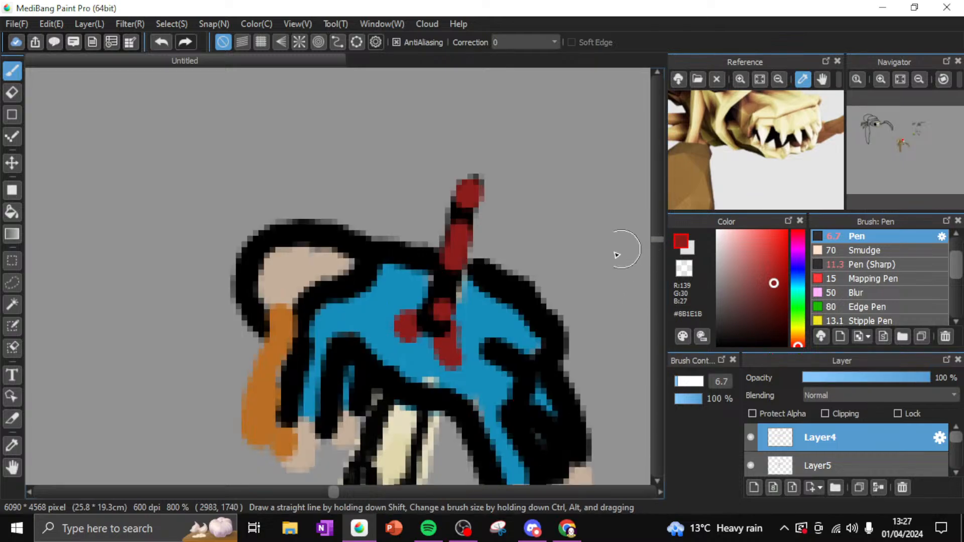
pyautogui.moveTo(451, 388); pyautogui.dragTo(461, 393)
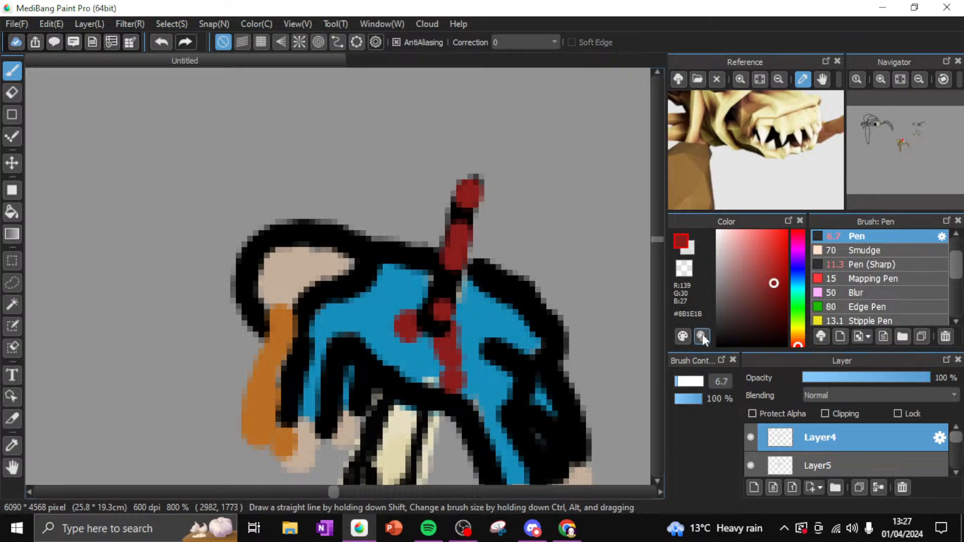
pyautogui.click(815, 463)
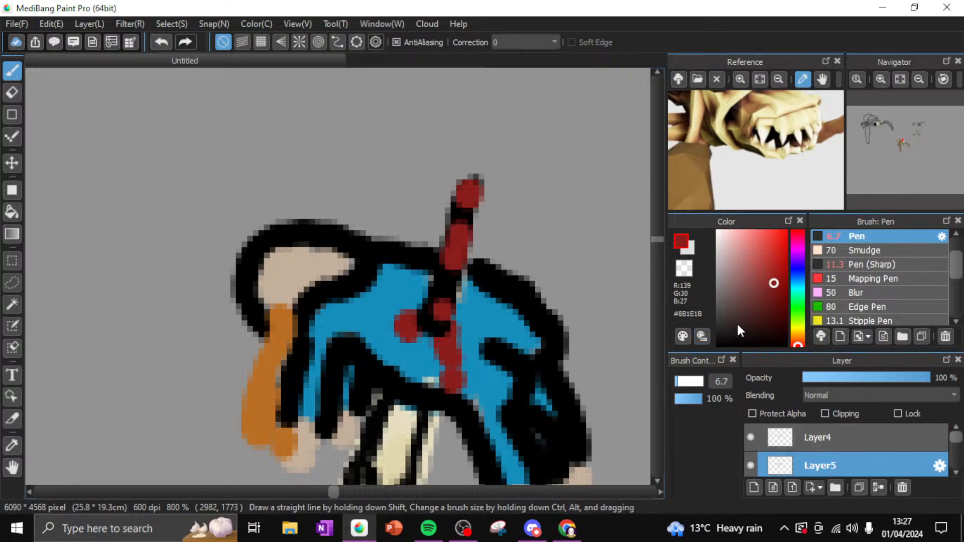
pyautogui.click(798, 441)
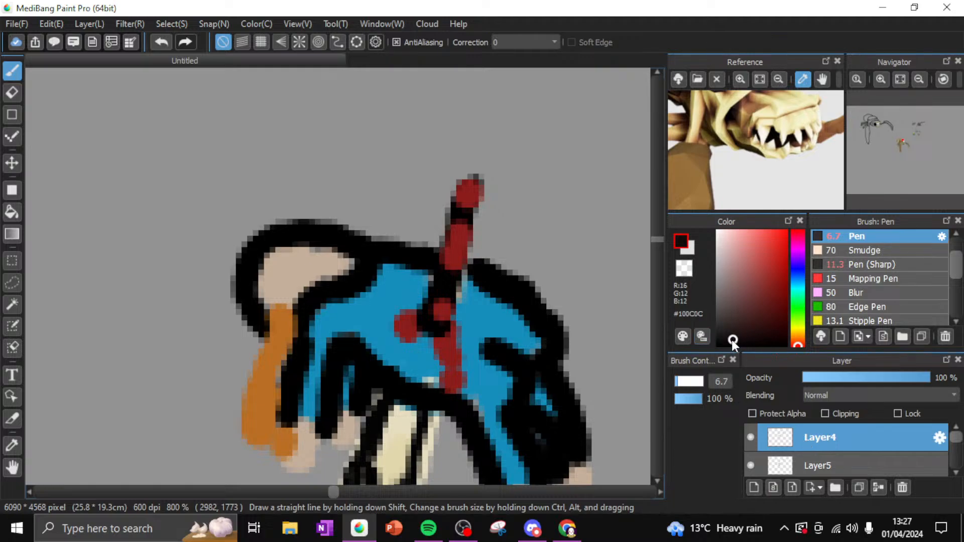
pyautogui.click(287, 282)
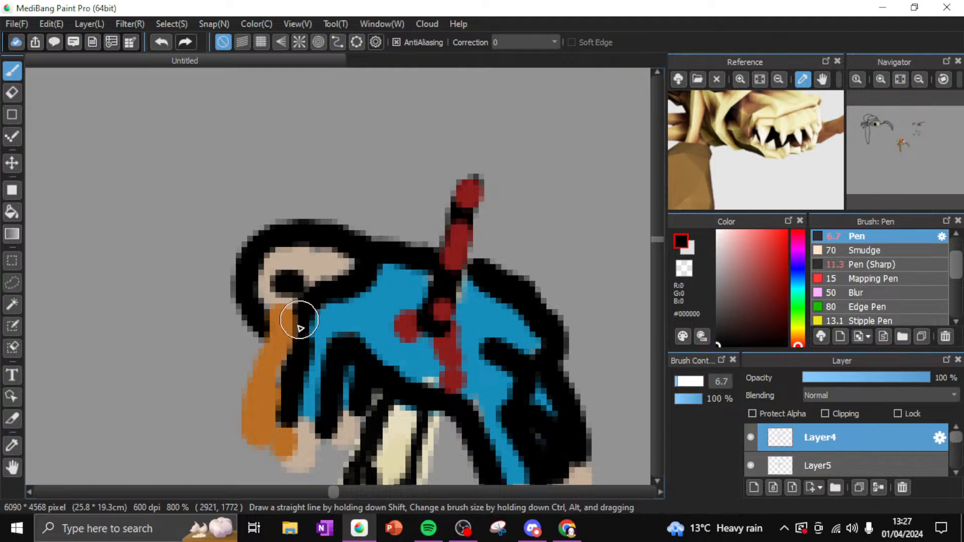
pyautogui.click(160, 41)
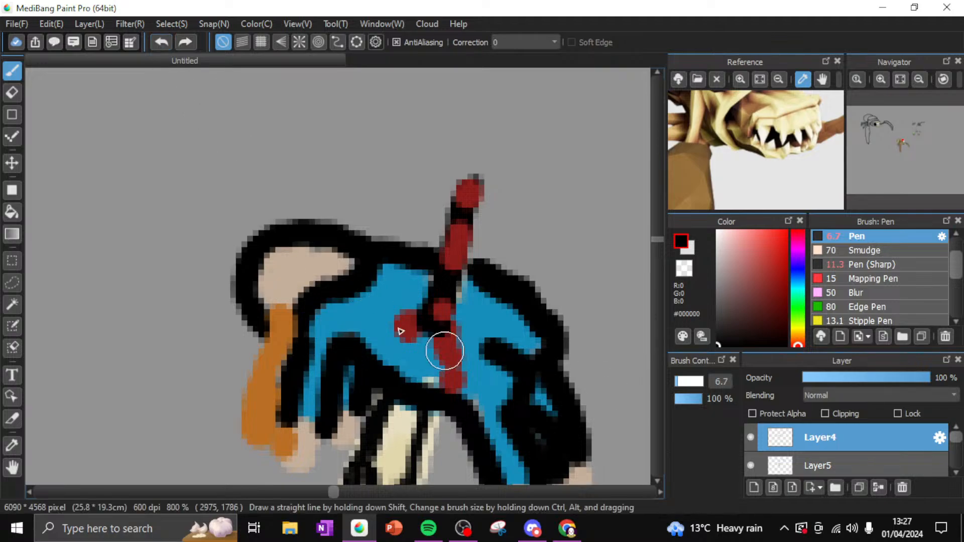
pyautogui.moveTo(277, 286); pyautogui.dragTo(301, 289)
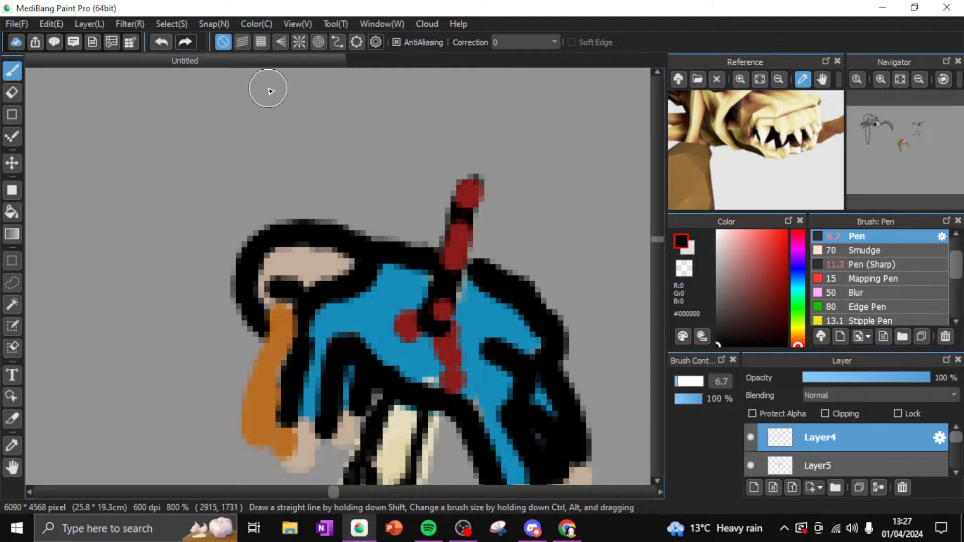
pyautogui.click(166, 43)
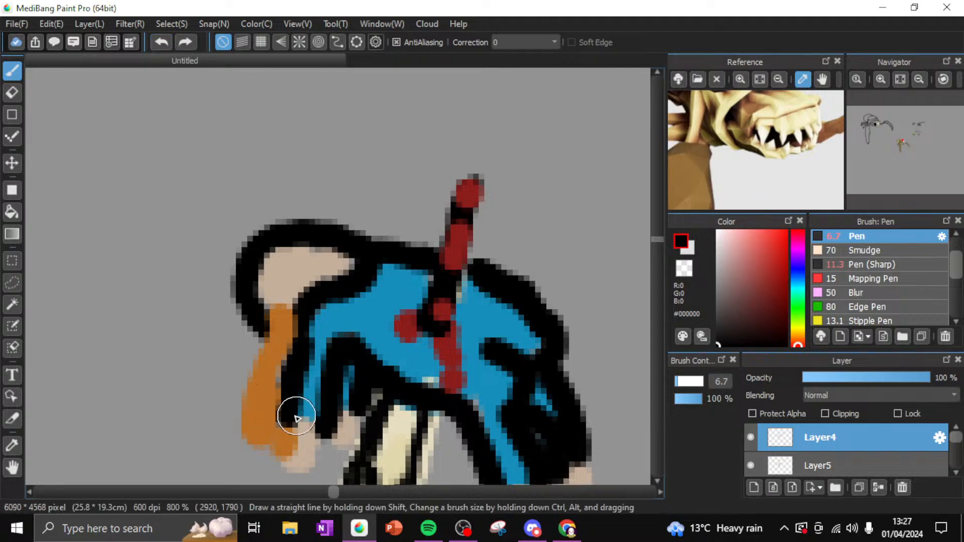
# Sample the hair's orange #B96E24 and extend the hair strand up into the figure's face on Layer4
pyautogui.keyDown('alt'); pyautogui.click(263, 413); pyautogui.keyUp('alt')
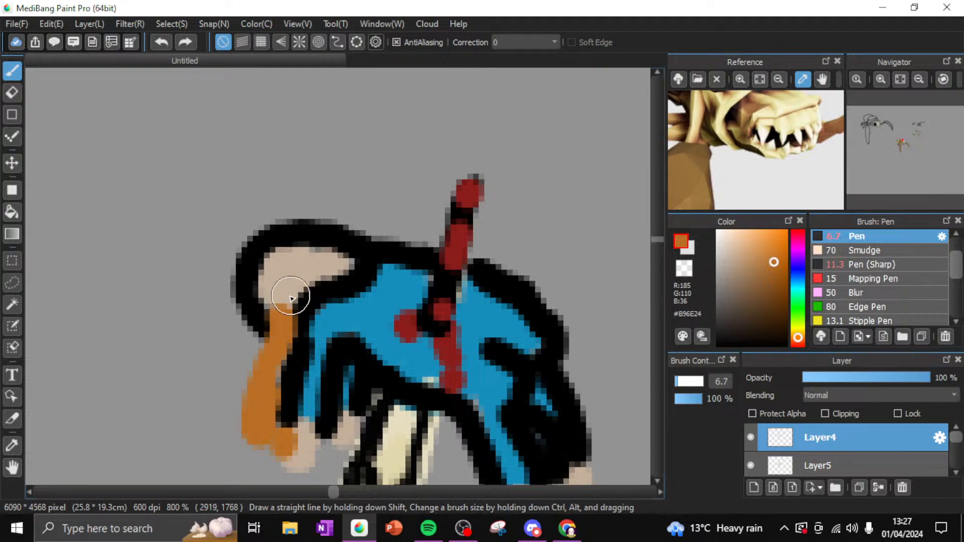
pyautogui.moveTo(297, 297); pyautogui.dragTo(290, 300)
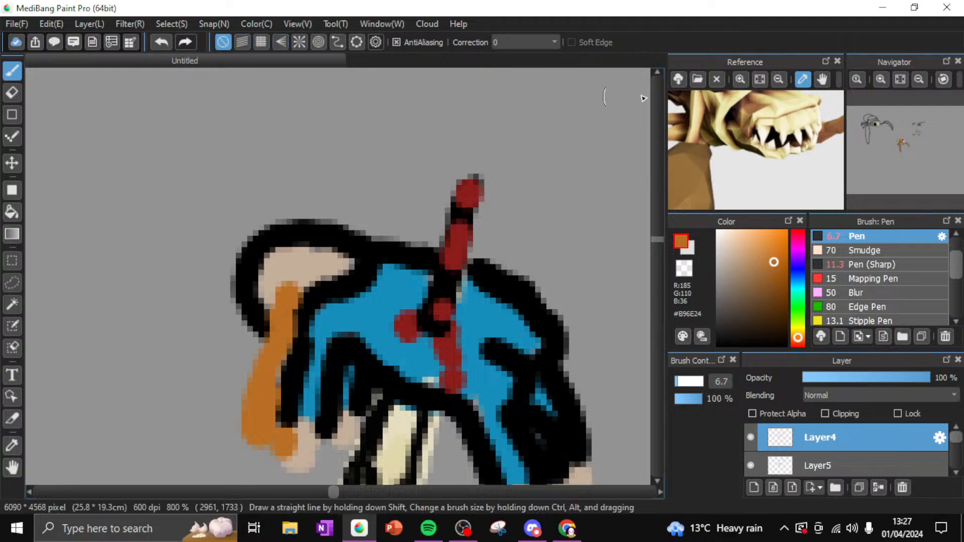
# Examine the smaller creature and the impaled figure on its head spike at several zoom levels
pyautogui.click(919, 79)
pyautogui.click(919, 80)
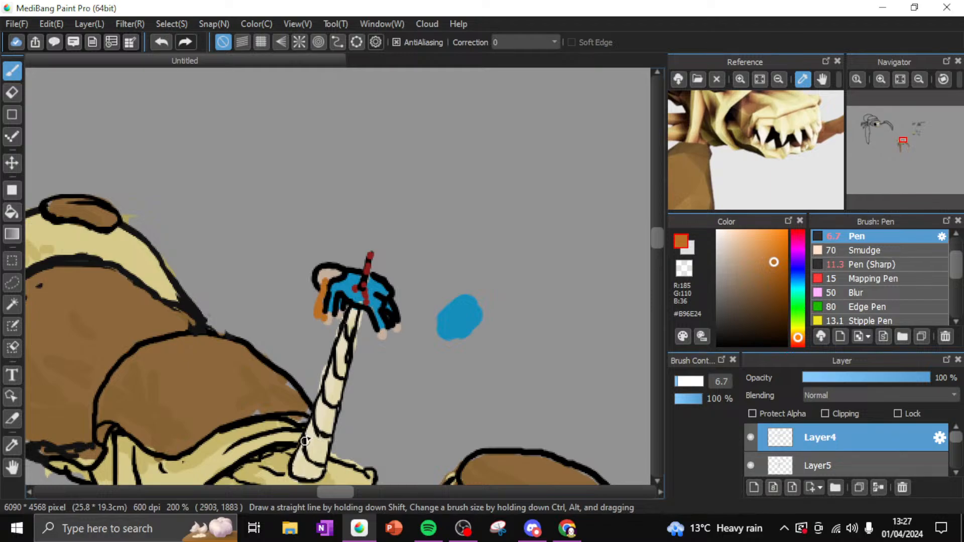
pyautogui.hscroll(-2, 340, 496)
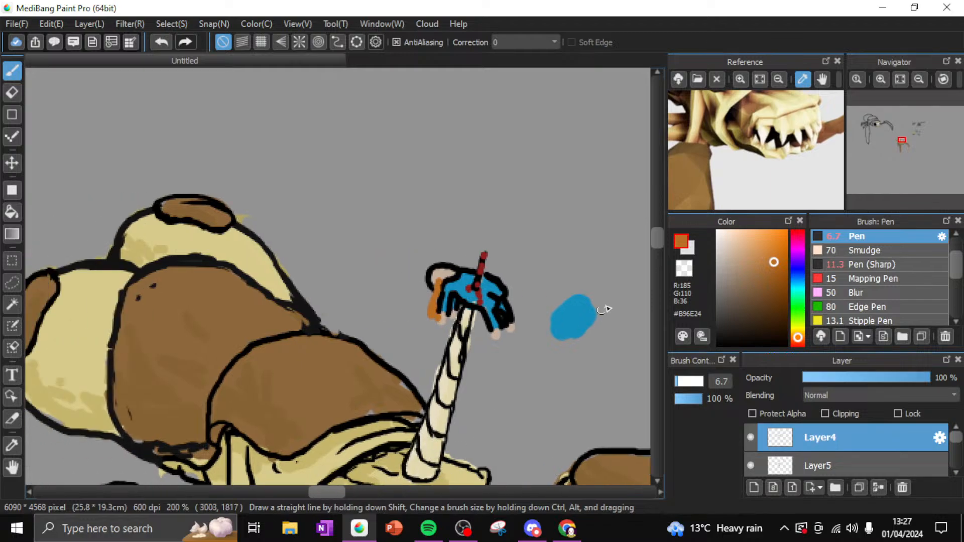
pyautogui.scroll(-3, 659, 253)
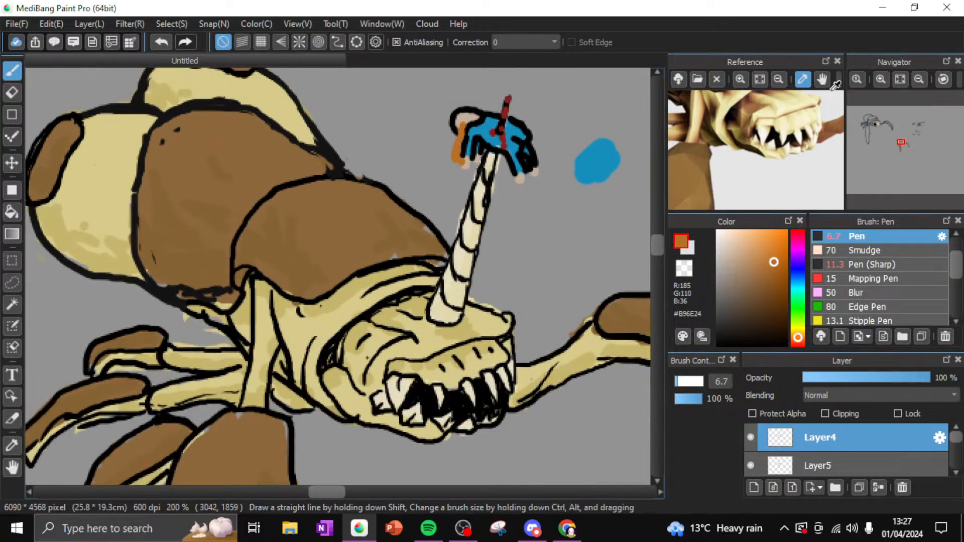
pyautogui.click(919, 79)
pyautogui.click(921, 78)
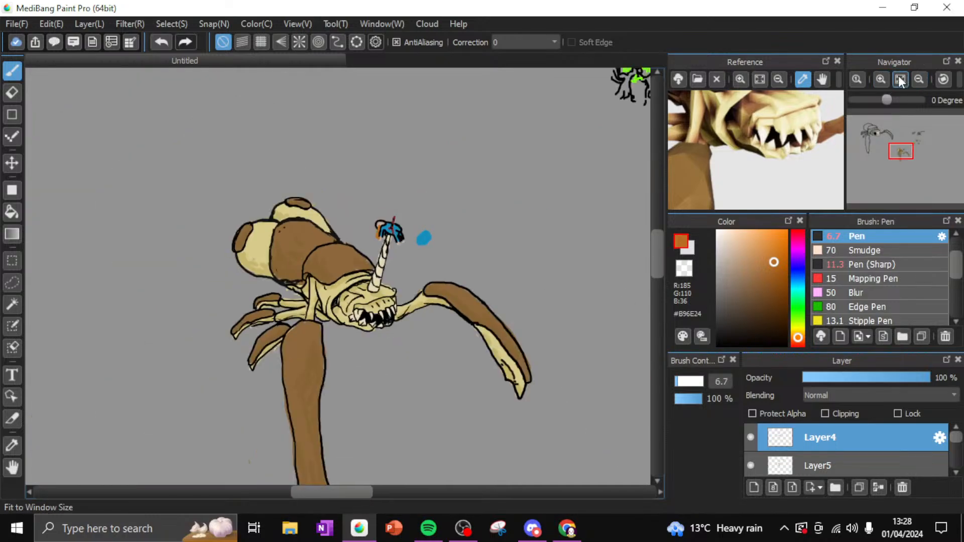
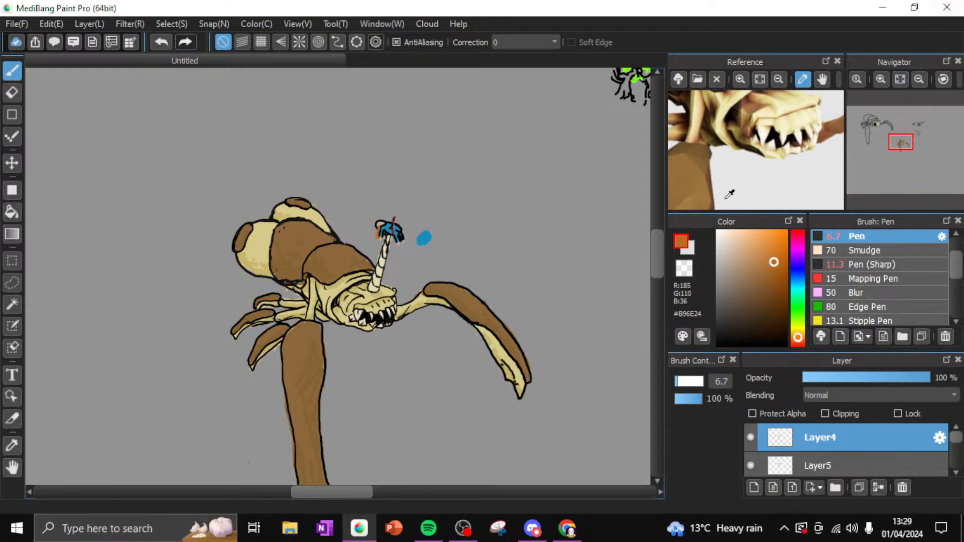
pyautogui.moveTo(655, 250)
pyautogui.mouseDown()
pyautogui.moveTo(658, 280)
pyautogui.moveTo(649, 268)
pyautogui.mouseUp()
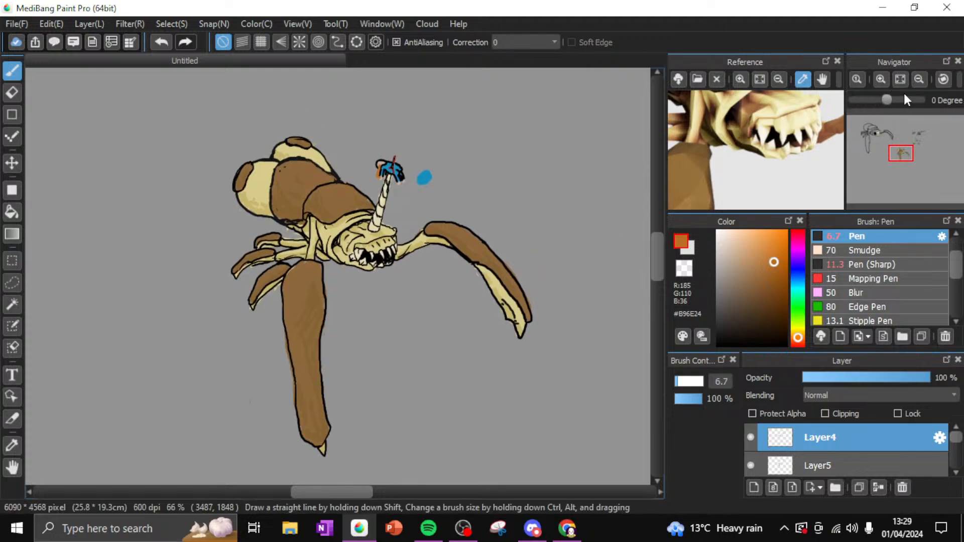
pyautogui.click(921, 78)
pyautogui.click(881, 79)
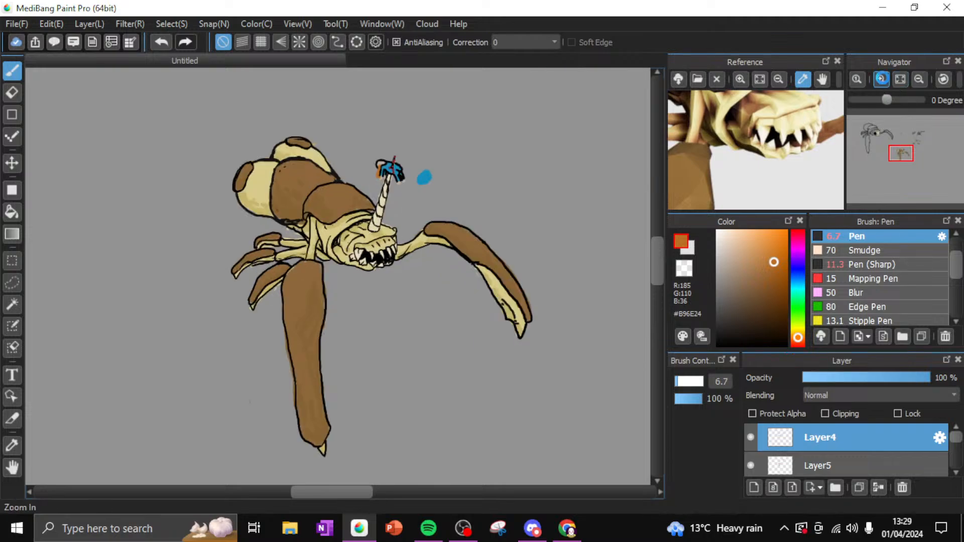
pyautogui.click(882, 79)
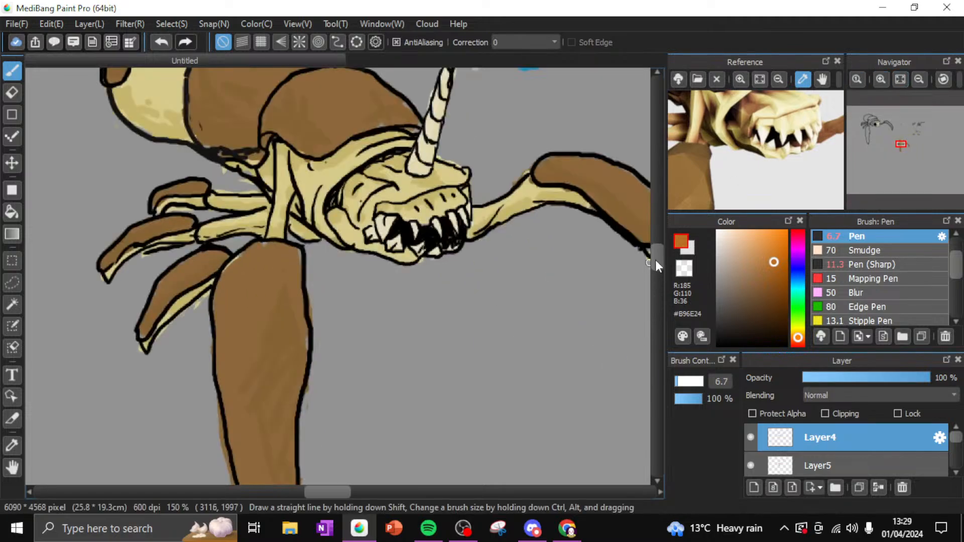
pyautogui.moveTo(662, 255); pyautogui.dragTo(662, 242)
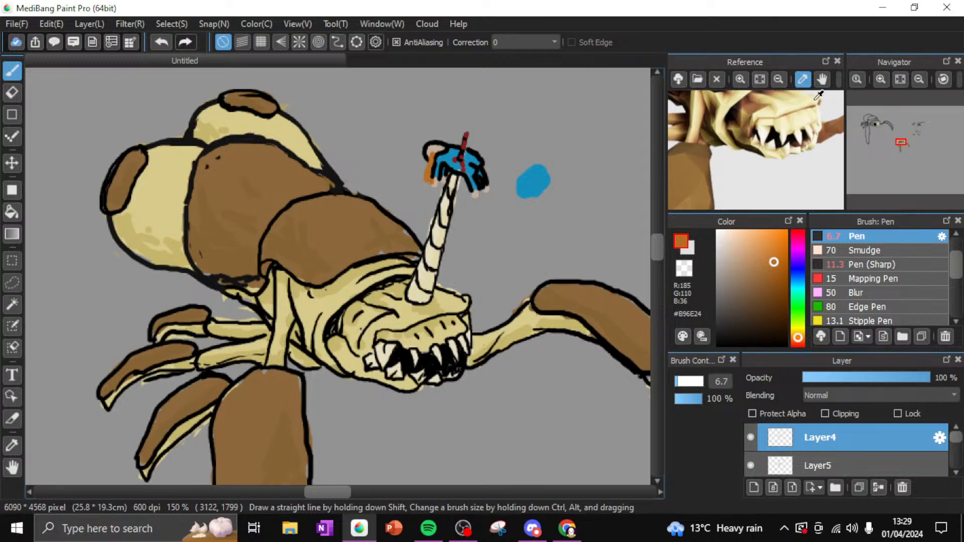
pyautogui.click(919, 79)
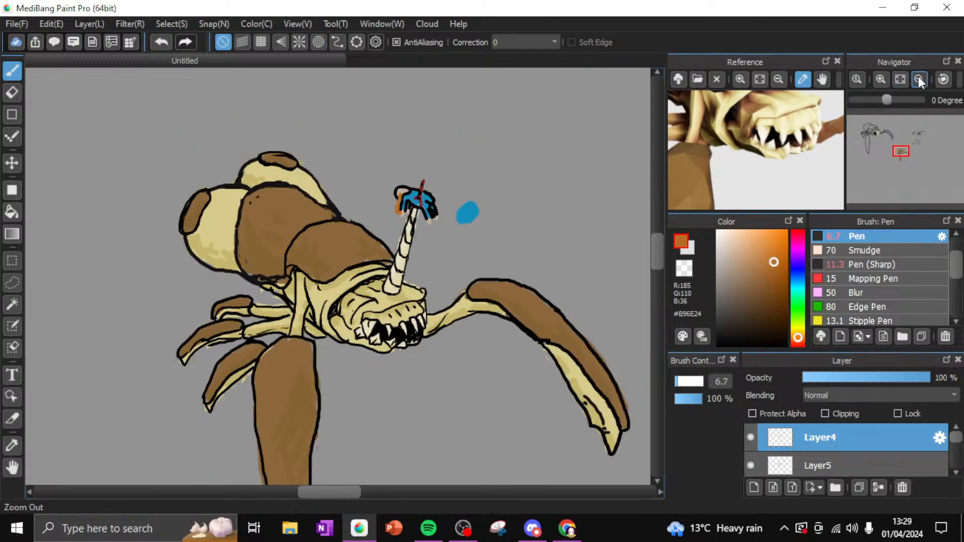
pyautogui.click(887, 80)
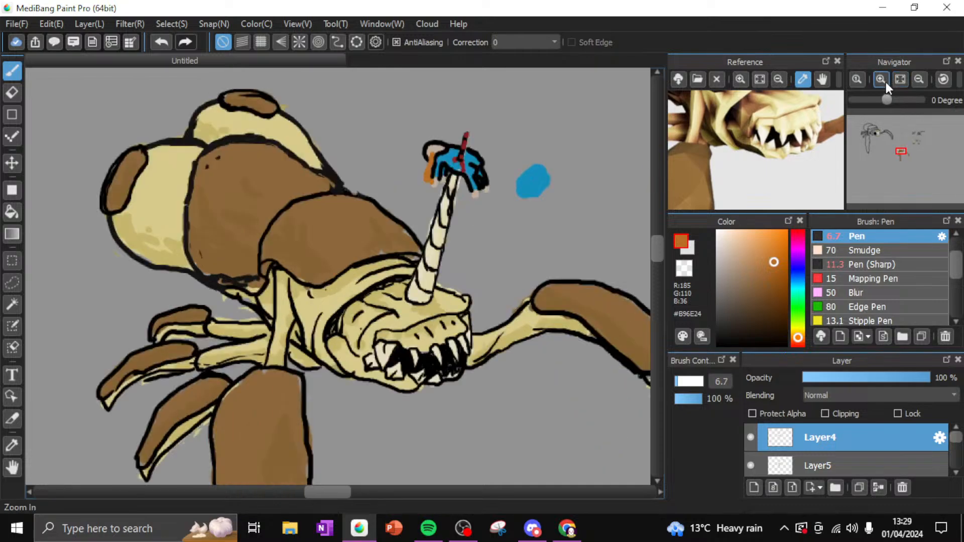
pyautogui.click(920, 80)
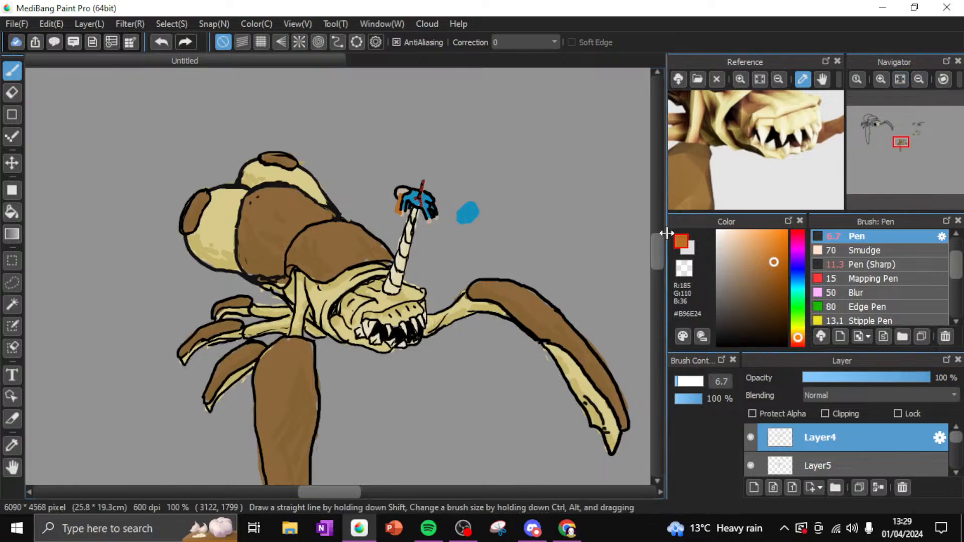
pyautogui.scroll(-2, 661, 250)
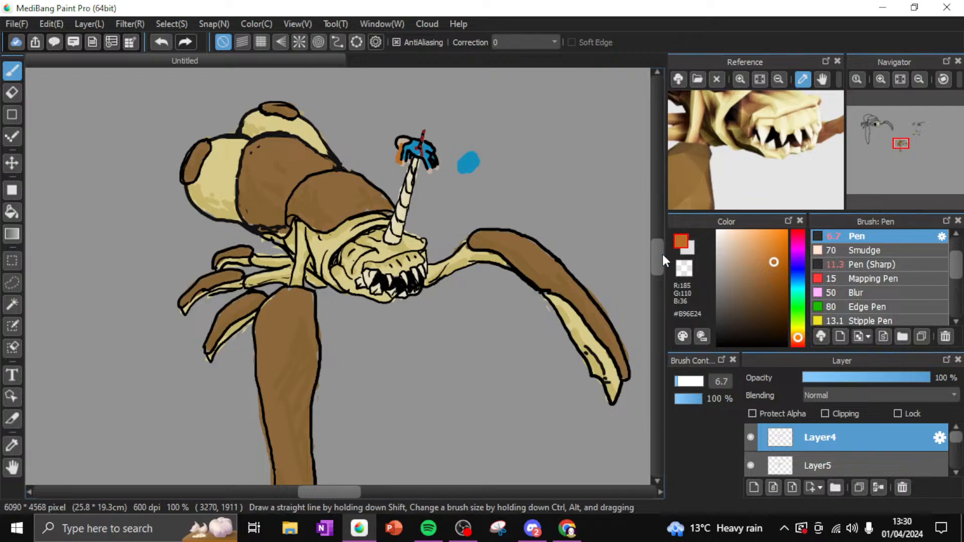
# Sample cream #F5F2CC from the larger creature's upper lip, paint a short stroke behind its mouth and make Layer6 active
pyautogui.moveTo(661, 252); pyautogui.dragTo(667, 205)
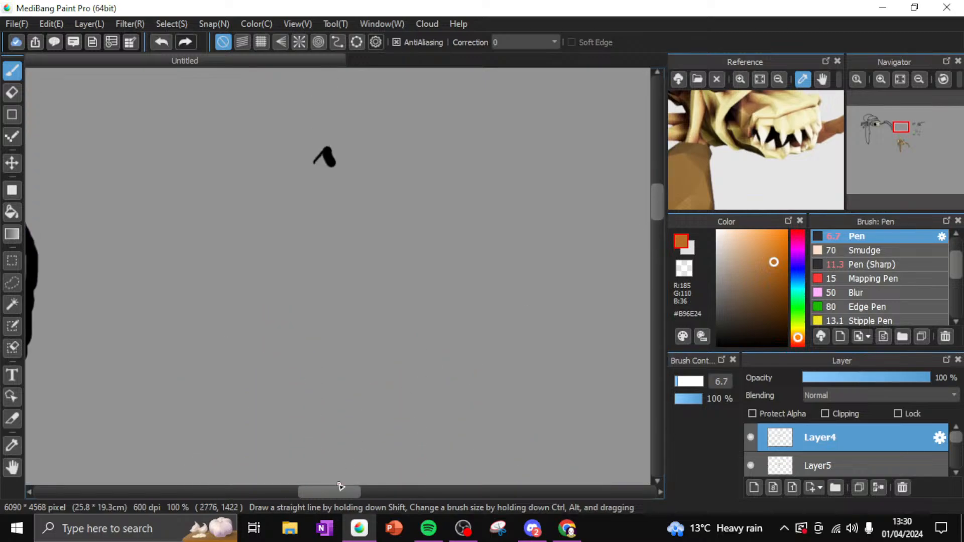
pyautogui.moveTo(321, 482); pyautogui.dragTo(233, 492)
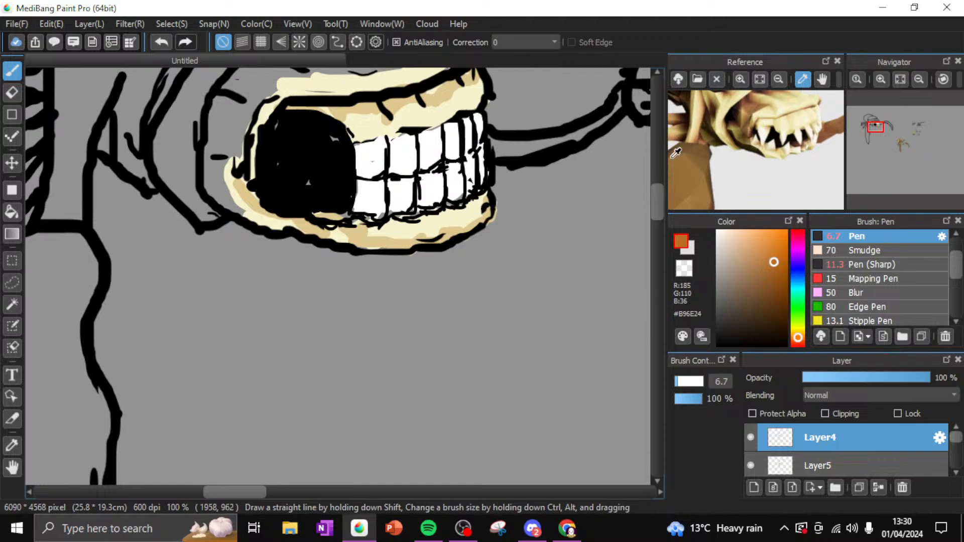
pyautogui.moveTo(655, 202); pyautogui.dragTo(657, 184)
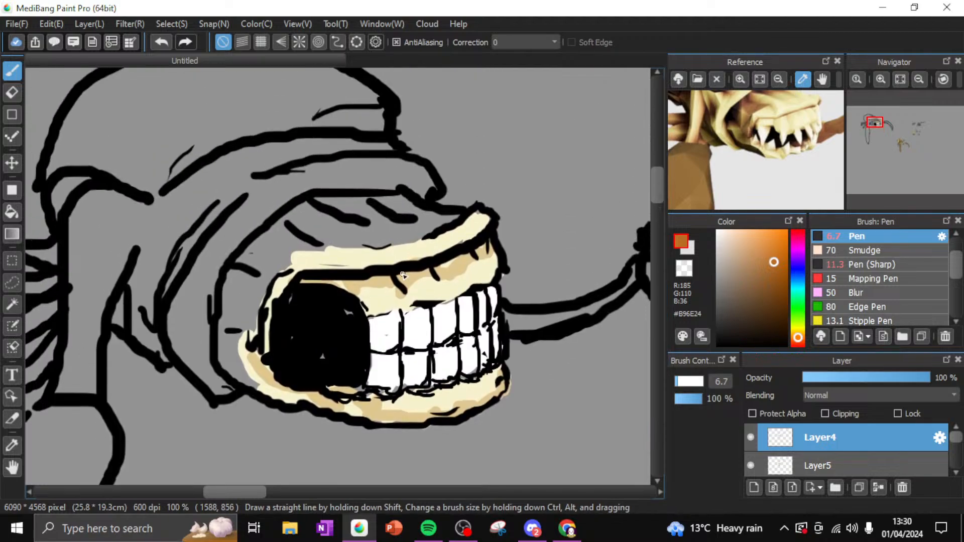
pyautogui.keyDown('alt'); pyautogui.click(428, 259); pyautogui.keyUp('alt')
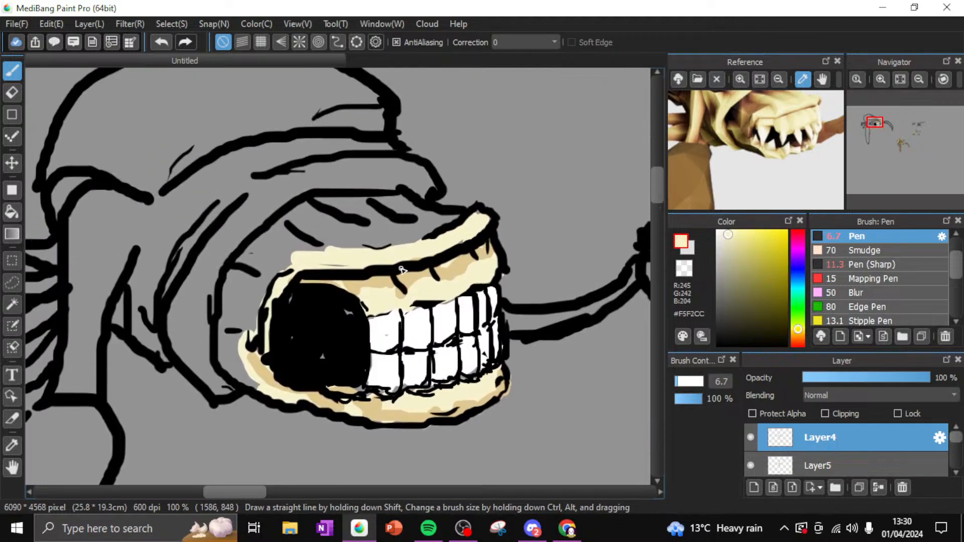
pyautogui.moveTo(224, 327); pyautogui.dragTo(224, 349)
pyautogui.moveTo(957, 437); pyautogui.dragTo(959, 462)
pyautogui.click(898, 455)
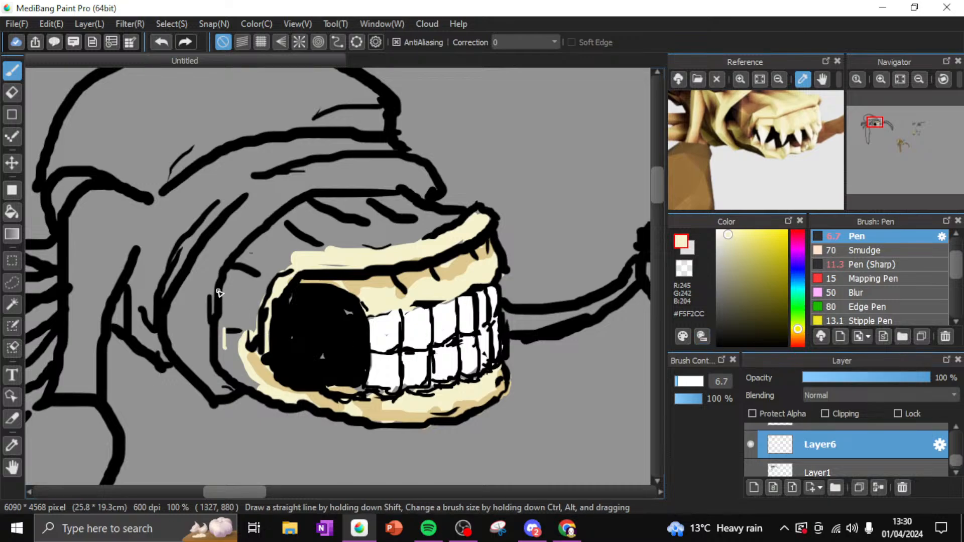
# Set the pen size to 111 and fill the larger creature's face above and behind the mouth with cream #F5F2CC on Layer6
pyautogui.click(12, 92)
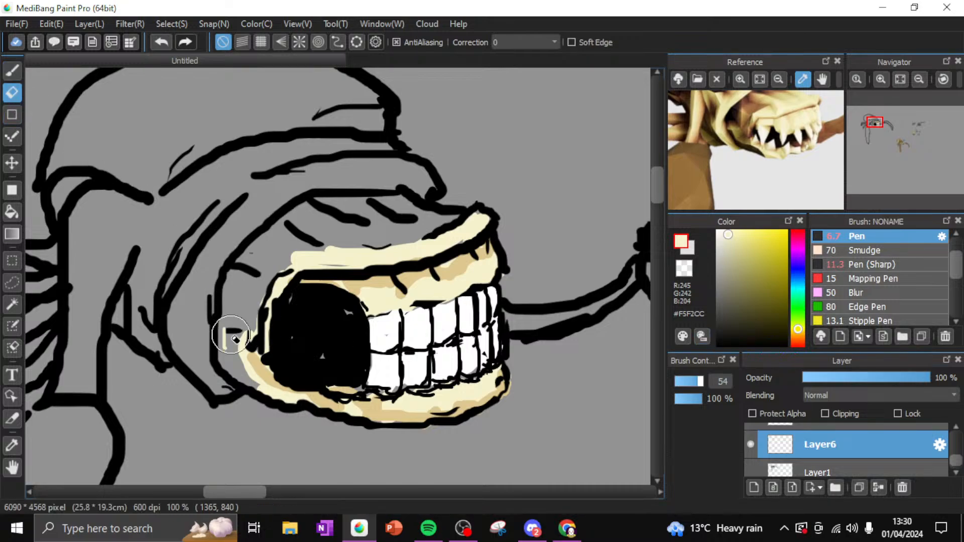
pyautogui.click(12, 71)
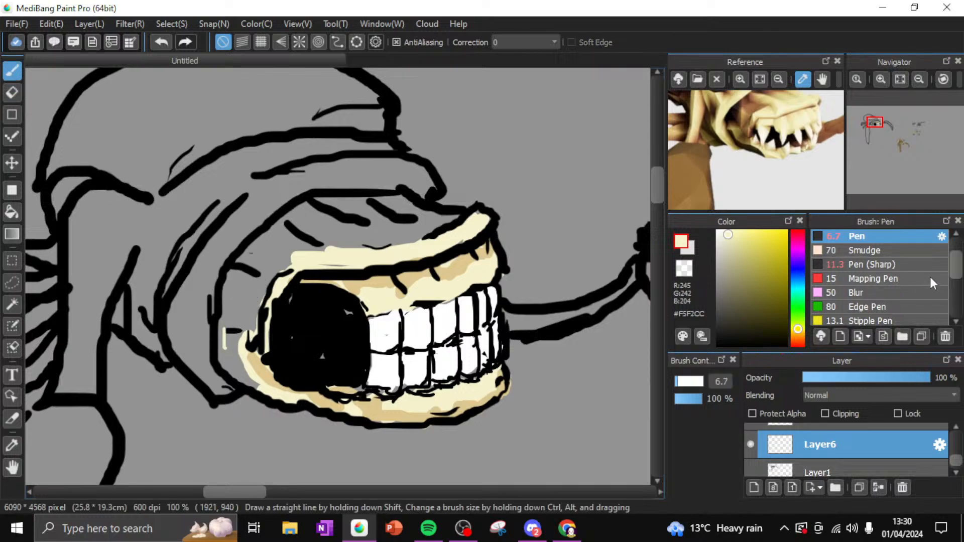
pyautogui.click(701, 381)
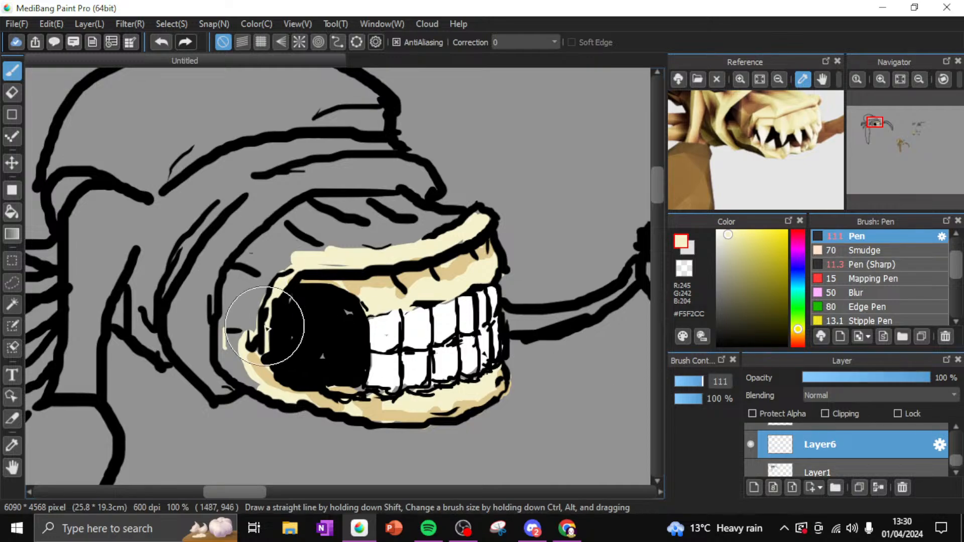
pyautogui.moveTo(280, 323)
pyautogui.mouseDown()
pyautogui.moveTo(237, 318)
pyautogui.moveTo(236, 367)
pyautogui.moveTo(264, 259)
pyautogui.moveTo(441, 215)
pyautogui.moveTo(344, 248)
pyautogui.mouseUp()
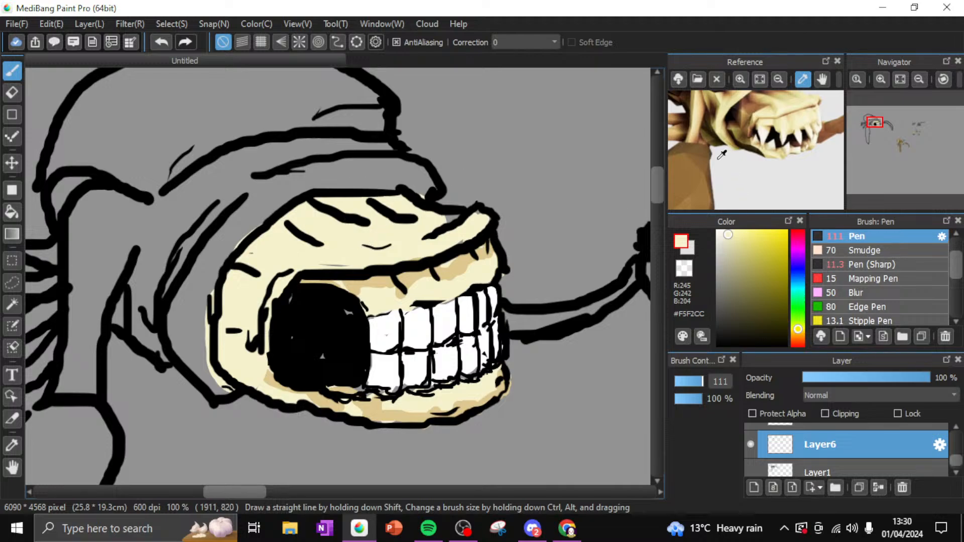
# Sample brown #8B6537 from the reference image and paint the folds wrapping behind and above the larger creature's face on Layer6
pyautogui.click(692, 154)
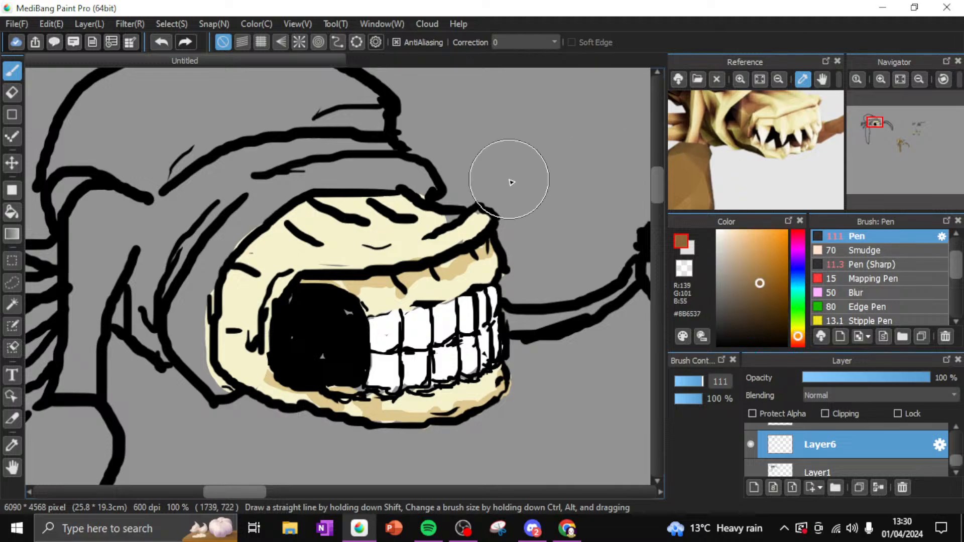
pyautogui.moveTo(207, 377)
pyautogui.mouseDown()
pyautogui.moveTo(188, 323)
pyautogui.moveTo(254, 215)
pyautogui.moveTo(377, 163)
pyautogui.moveTo(428, 177)
pyautogui.moveTo(368, 165)
pyautogui.moveTo(245, 195)
pyautogui.moveTo(145, 296)
pyautogui.moveTo(223, 172)
pyautogui.moveTo(339, 144)
pyautogui.mouseUp()
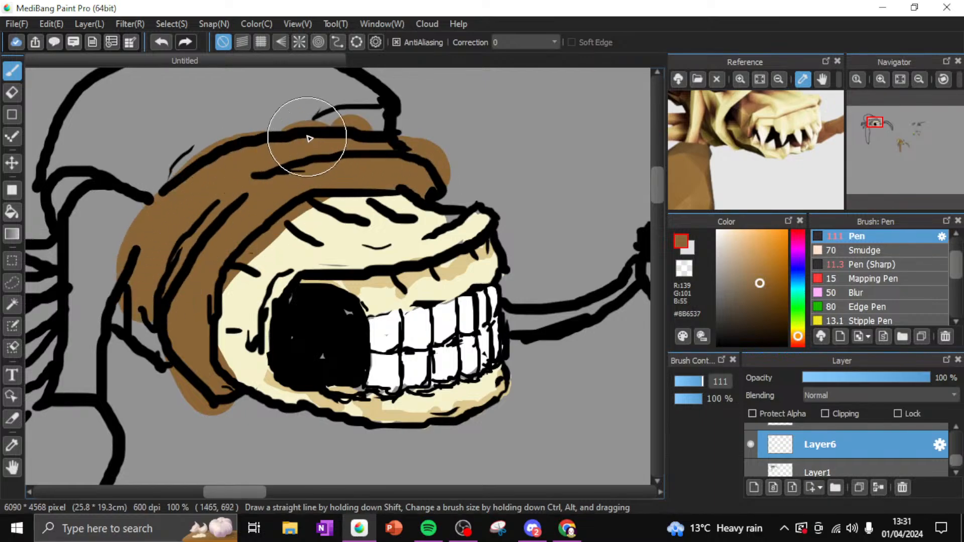
pyautogui.moveTo(764, 275); pyautogui.dragTo(719, 231)
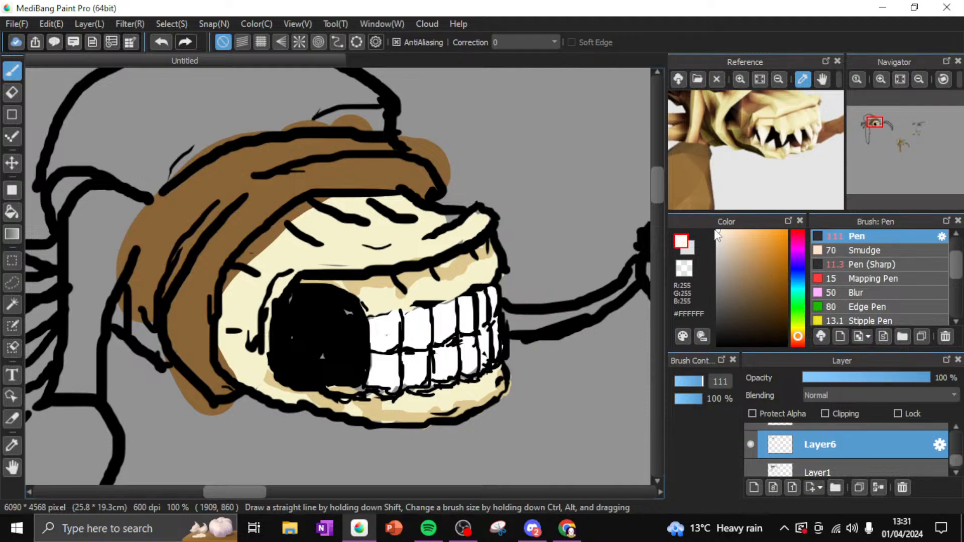
pyautogui.click(397, 152)
pyautogui.moveTo(396, 151); pyautogui.dragTo(402, 164)
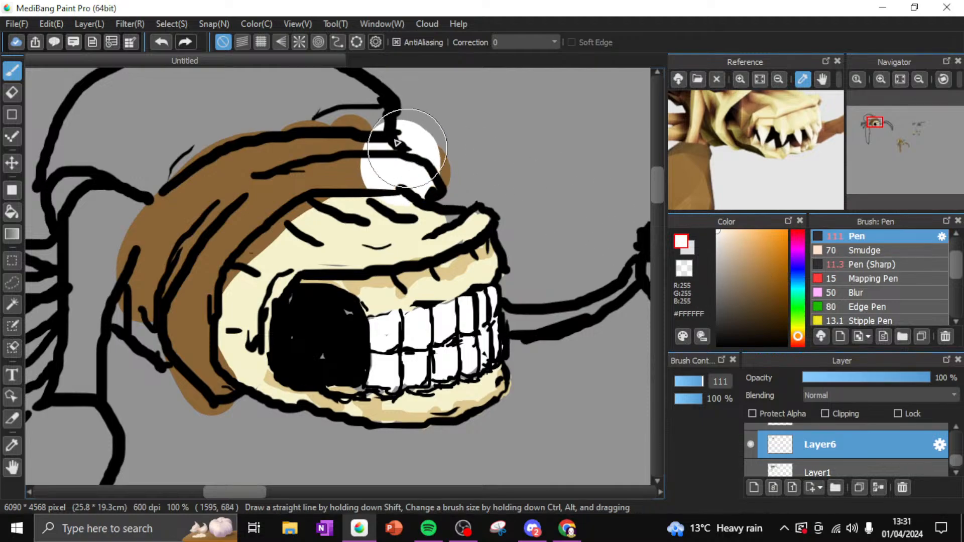
pyautogui.click(161, 44)
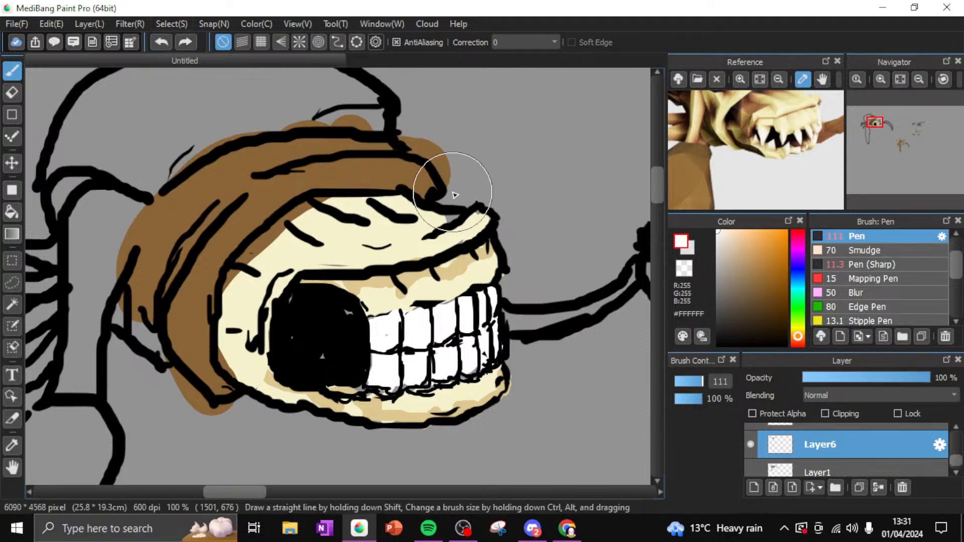
# Make Layer2 active and paint two large round white eyes over the brown folds on the larger creature's head
pyautogui.moveTo(958, 468); pyautogui.dragTo(957, 435)
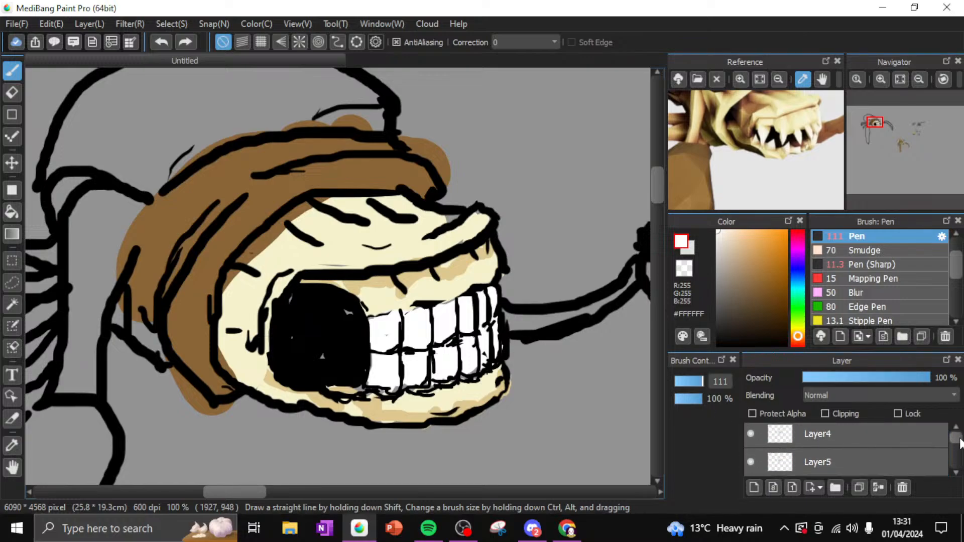
pyautogui.click(854, 445)
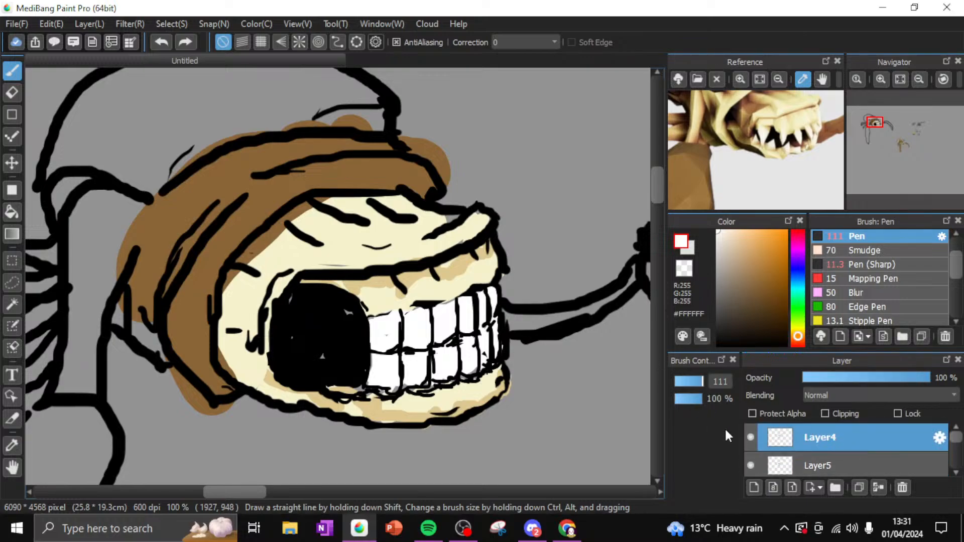
pyautogui.moveTo(961, 442)
pyautogui.mouseDown()
pyautogui.moveTo(960, 469)
pyautogui.moveTo(959, 453)
pyautogui.mouseUp()
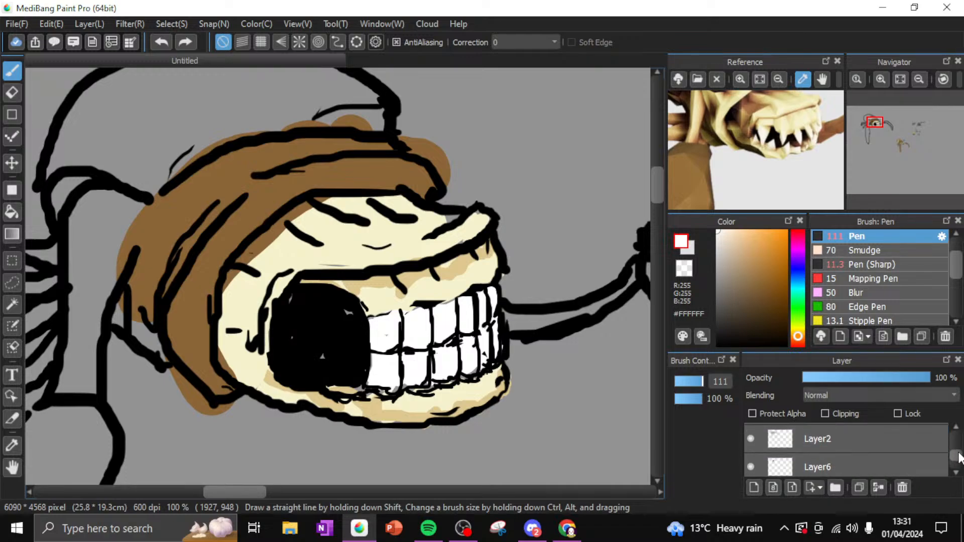
pyautogui.click(862, 443)
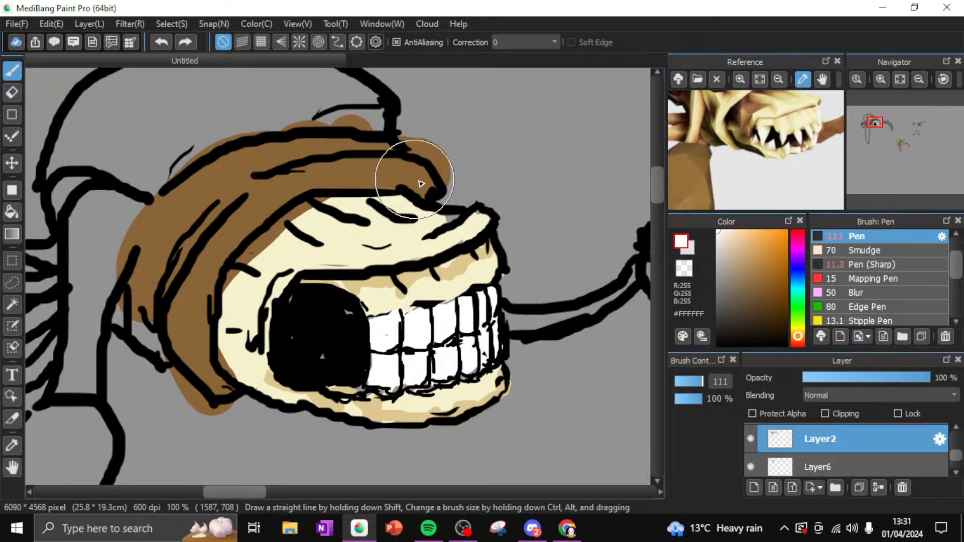
pyautogui.moveTo(397, 163)
pyautogui.mouseDown()
pyautogui.moveTo(394, 134)
pyautogui.moveTo(408, 140)
pyautogui.moveTo(366, 144)
pyautogui.mouseUp()
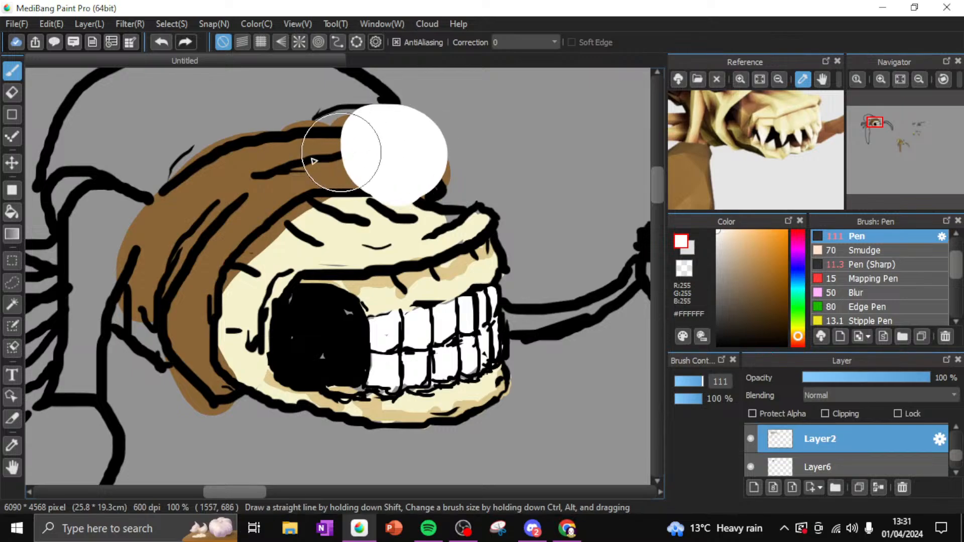
pyautogui.moveTo(233, 182)
pyautogui.mouseDown()
pyautogui.moveTo(256, 195)
pyautogui.moveTo(224, 222)
pyautogui.moveTo(215, 181)
pyautogui.moveTo(238, 184)
pyautogui.mouseUp()
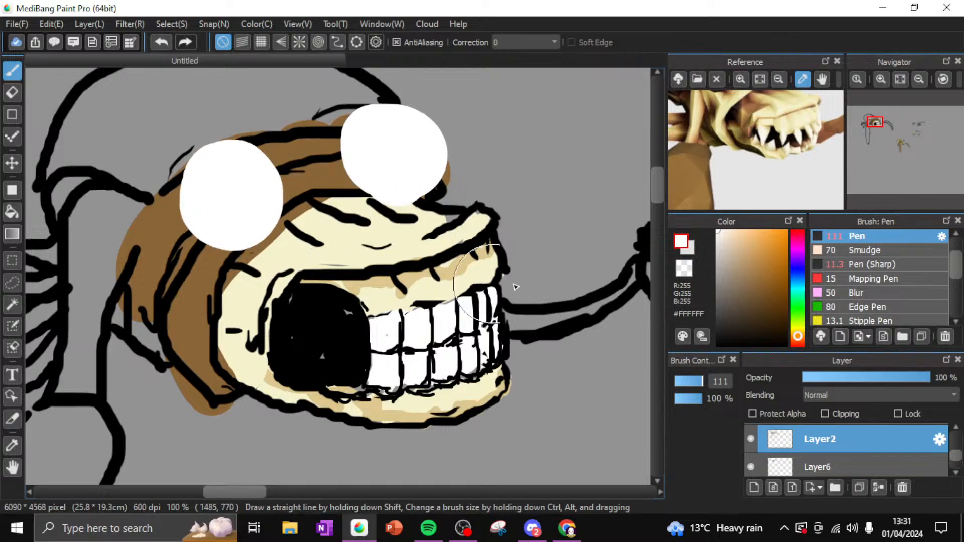
# With near-black #050404 and a pen size of 10.1, dot a small pupil in each white eye and outline both eyes
pyautogui.click(718, 344)
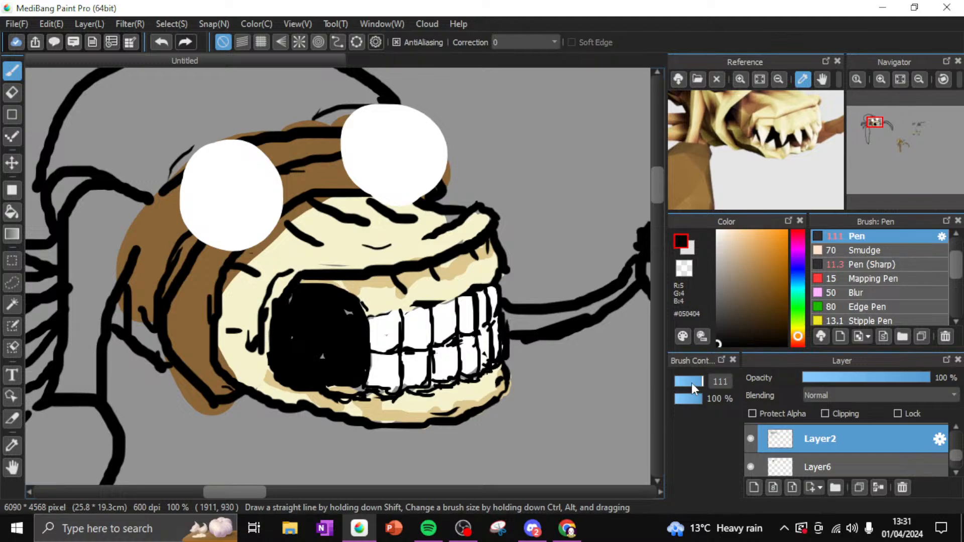
pyautogui.moveTo(692, 382); pyautogui.dragTo(675, 380)
pyautogui.click(253, 213)
pyautogui.click(417, 174)
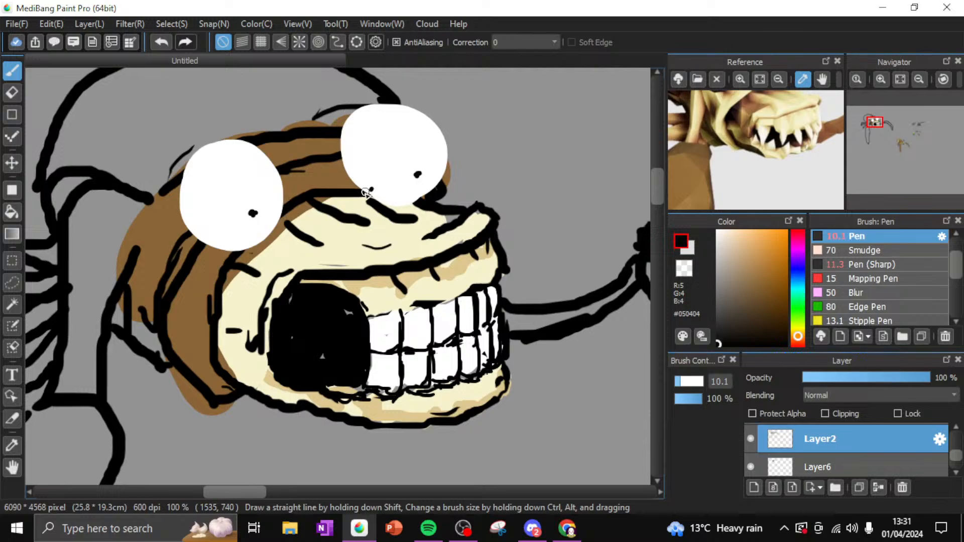
pyautogui.moveTo(372, 190)
pyautogui.mouseDown()
pyautogui.moveTo(343, 143)
pyautogui.moveTo(353, 119)
pyautogui.moveTo(398, 106)
pyautogui.moveTo(443, 133)
pyautogui.moveTo(449, 166)
pyautogui.moveTo(420, 202)
pyautogui.moveTo(387, 187)
pyautogui.moveTo(360, 193)
pyautogui.moveTo(417, 205)
pyautogui.mouseUp()
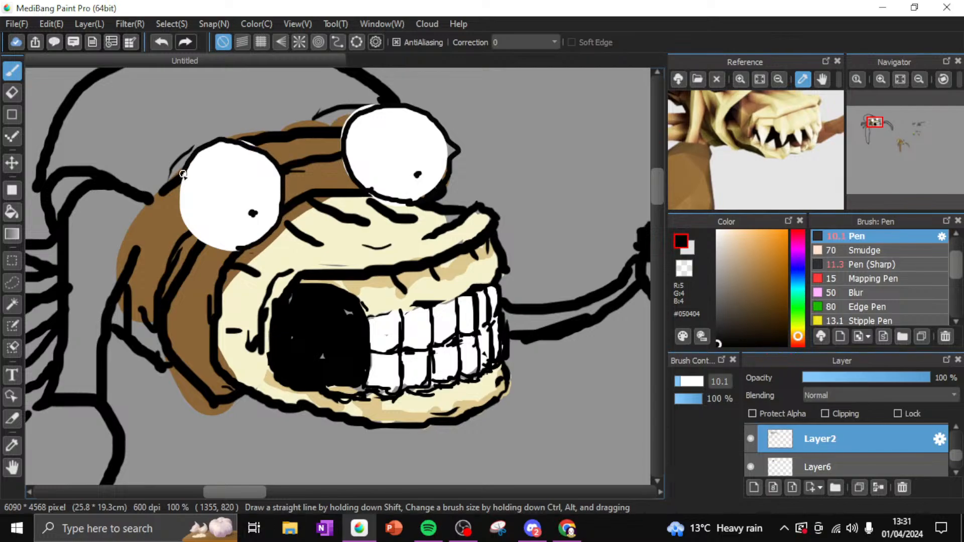
pyautogui.moveTo(183, 174); pyautogui.dragTo(188, 234)
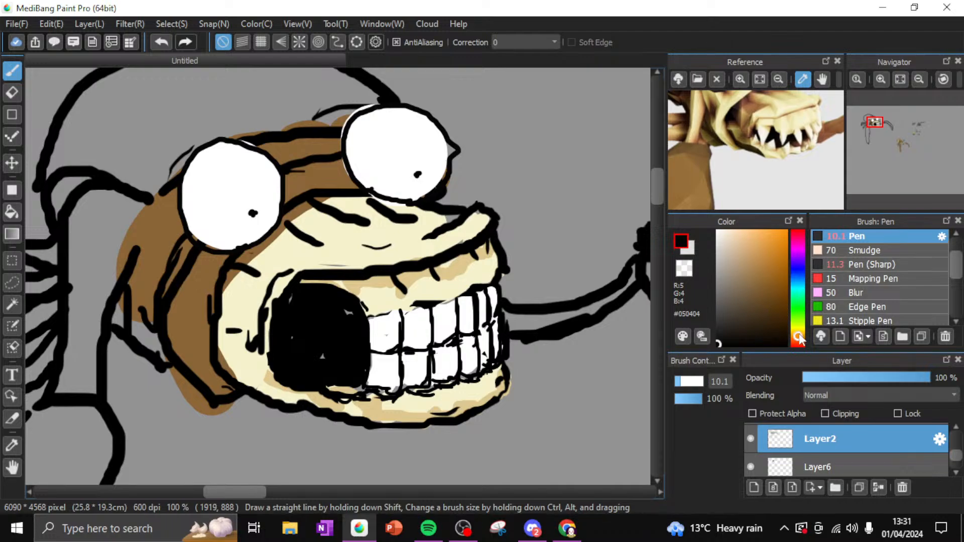
# Pick red #FF2400 and draw short squiggly veins running inward from the edges of both eyes
pyautogui.moveTo(799, 339); pyautogui.dragTo(798, 345)
pyautogui.click(786, 232)
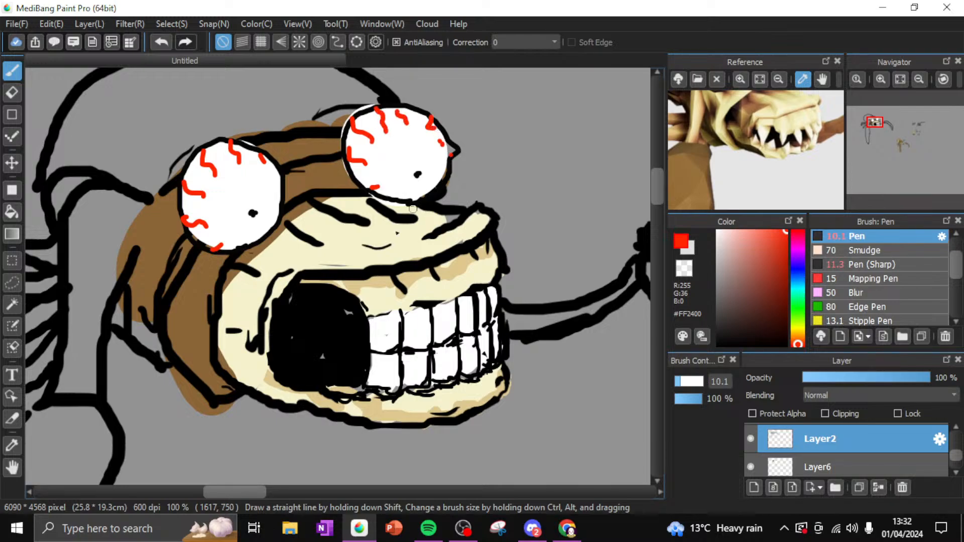
pyautogui.click(919, 79)
pyautogui.click(919, 79)
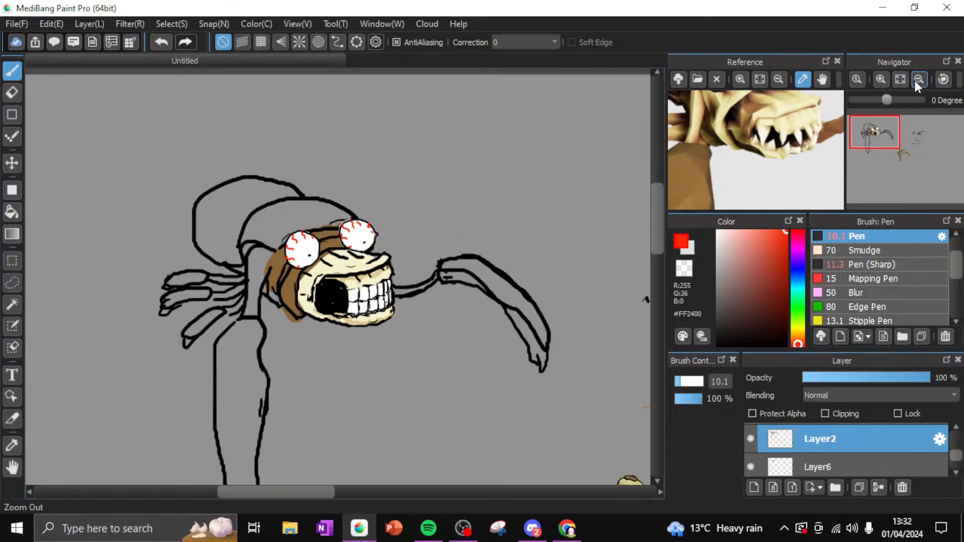
# Set the pen to black #000000 at size 25 and draw thick wavy eyebrows above both of the larger creature's eyes
pyautogui.click(882, 79)
pyautogui.click(881, 80)
pyautogui.click(725, 332)
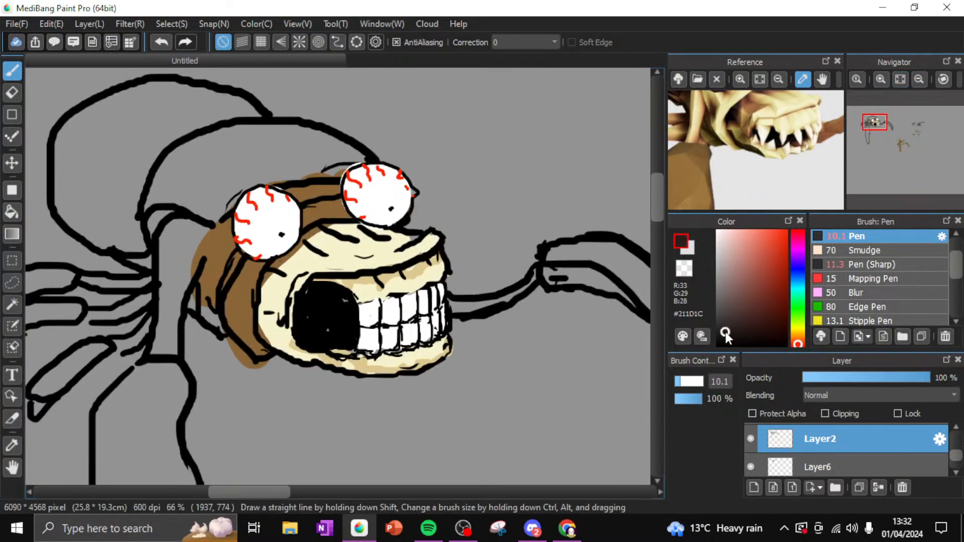
pyautogui.click(689, 381)
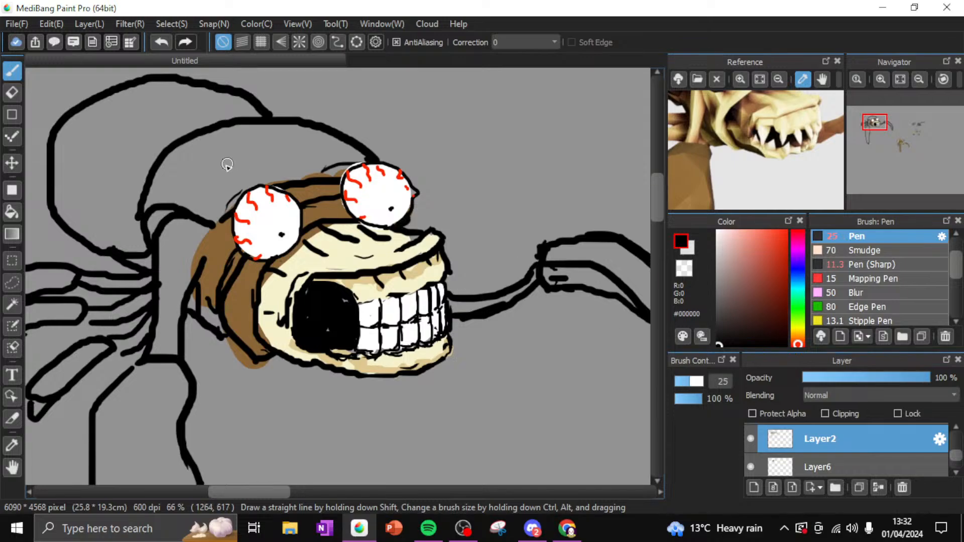
pyautogui.moveTo(224, 168)
pyautogui.mouseDown()
pyautogui.moveTo(230, 147)
pyautogui.moveTo(259, 145)
pyautogui.moveTo(278, 163)
pyautogui.moveTo(378, 124)
pyautogui.moveTo(411, 152)
pyautogui.mouseUp()
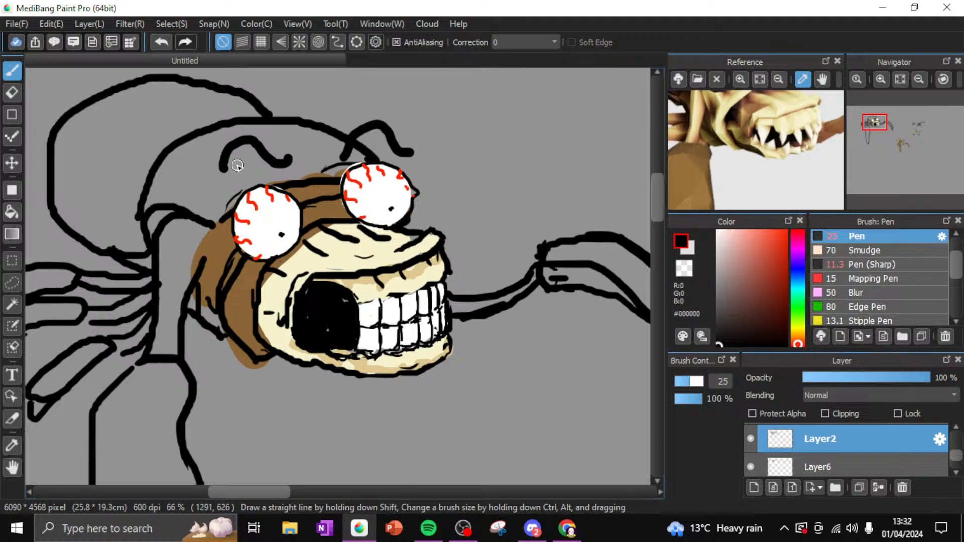
pyautogui.moveTo(237, 156); pyautogui.dragTo(284, 161)
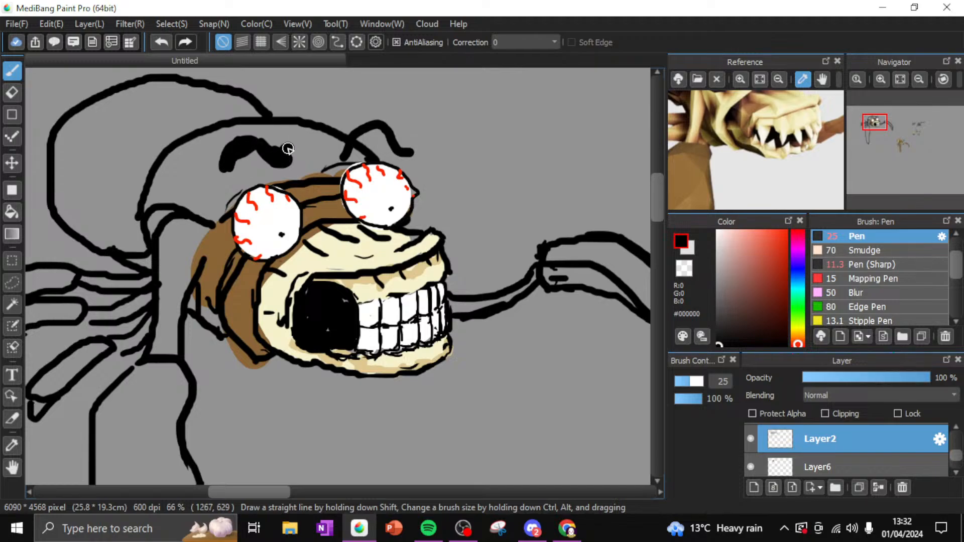
pyautogui.click(292, 159)
pyautogui.moveTo(343, 144)
pyautogui.mouseDown()
pyautogui.moveTo(377, 146)
pyautogui.moveTo(399, 128)
pyautogui.moveTo(349, 137)
pyautogui.moveTo(388, 144)
pyautogui.mouseUp()
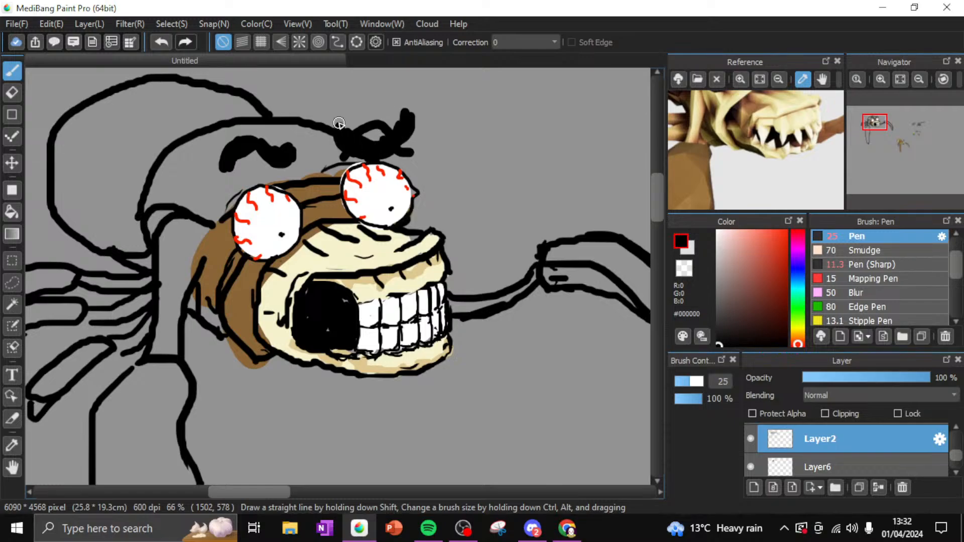
# Extend both eyebrows upward at their ends with thick black strokes
pyautogui.moveTo(339, 123)
pyautogui.mouseDown()
pyautogui.moveTo(406, 135)
pyautogui.moveTo(375, 143)
pyautogui.moveTo(361, 131)
pyautogui.mouseUp()
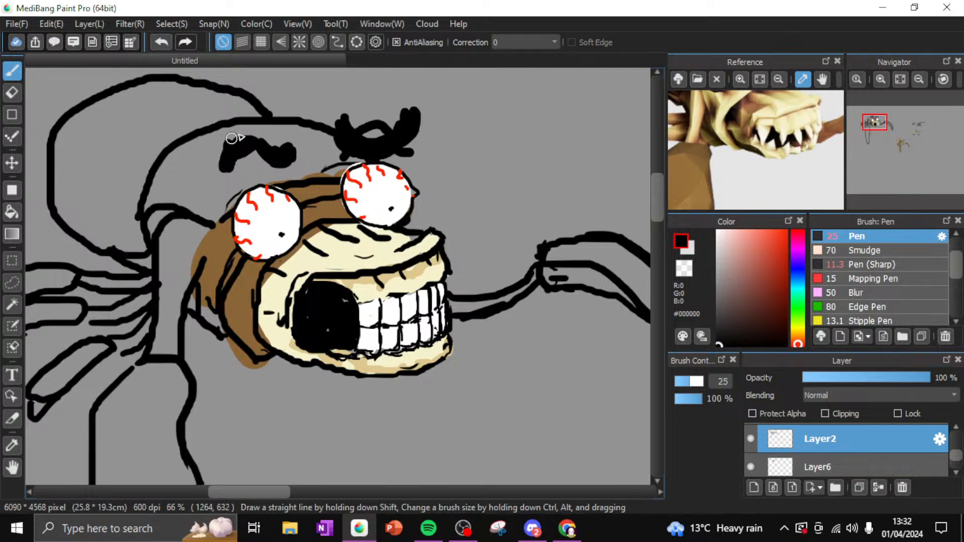
pyautogui.moveTo(231, 138)
pyautogui.mouseDown()
pyautogui.moveTo(265, 147)
pyautogui.moveTo(218, 159)
pyautogui.moveTo(240, 126)
pyautogui.mouseUp()
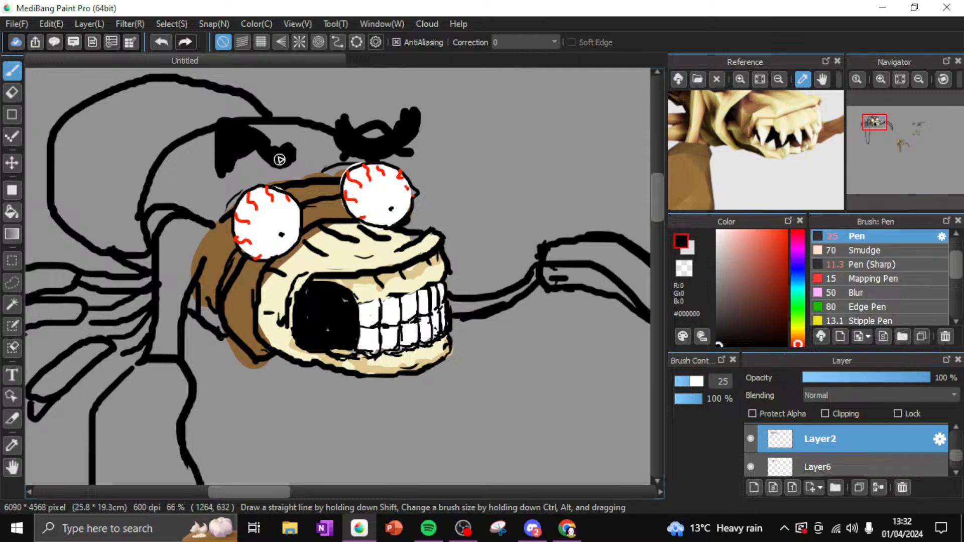
pyautogui.moveTo(280, 159)
pyautogui.mouseDown()
pyautogui.moveTo(305, 138)
pyautogui.moveTo(291, 160)
pyautogui.mouseUp()
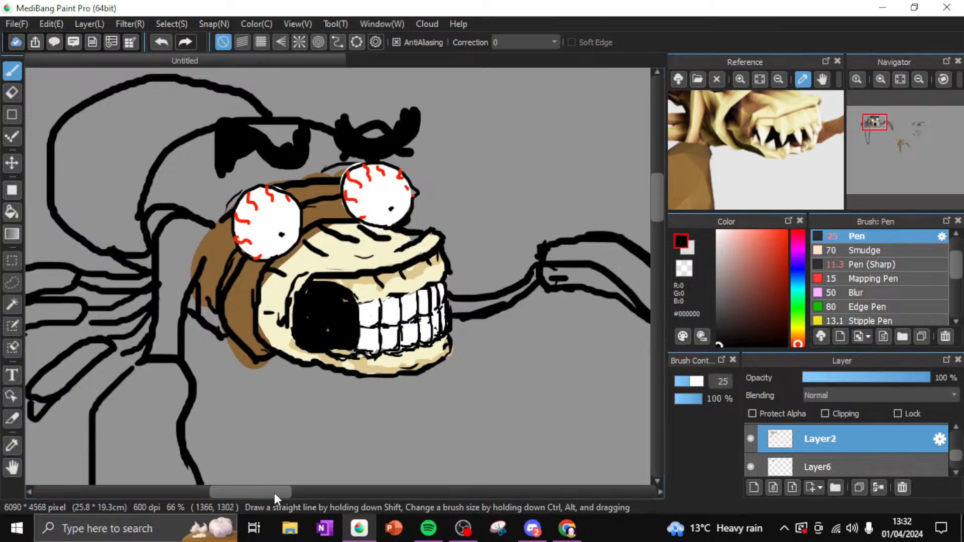
# Examine the smaller creature's arm, legs, head and impaled figure up close
pyautogui.moveTo(274, 493); pyautogui.dragTo(366, 502)
pyautogui.moveTo(661, 186); pyautogui.dragTo(654, 269)
pyautogui.moveTo(918, 95)
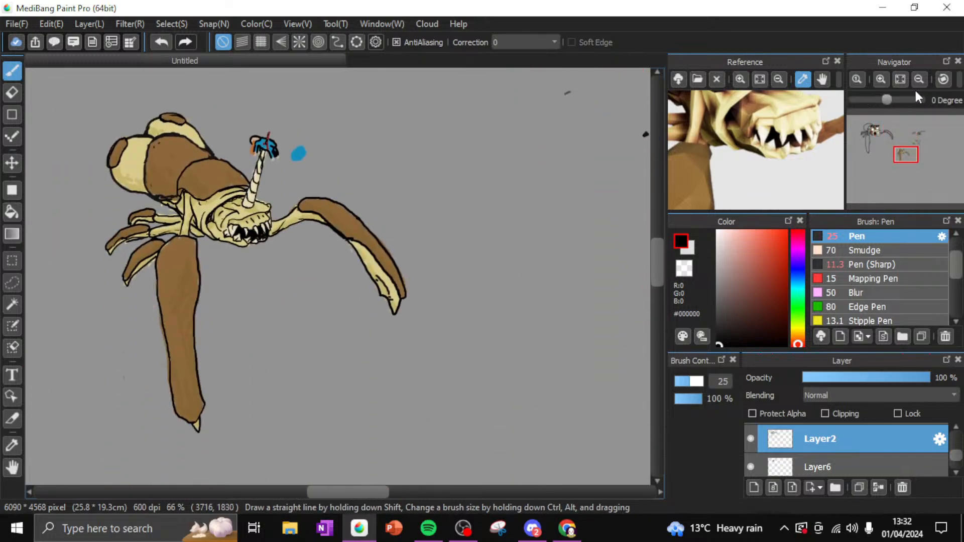
pyautogui.click(881, 78)
pyautogui.click(881, 79)
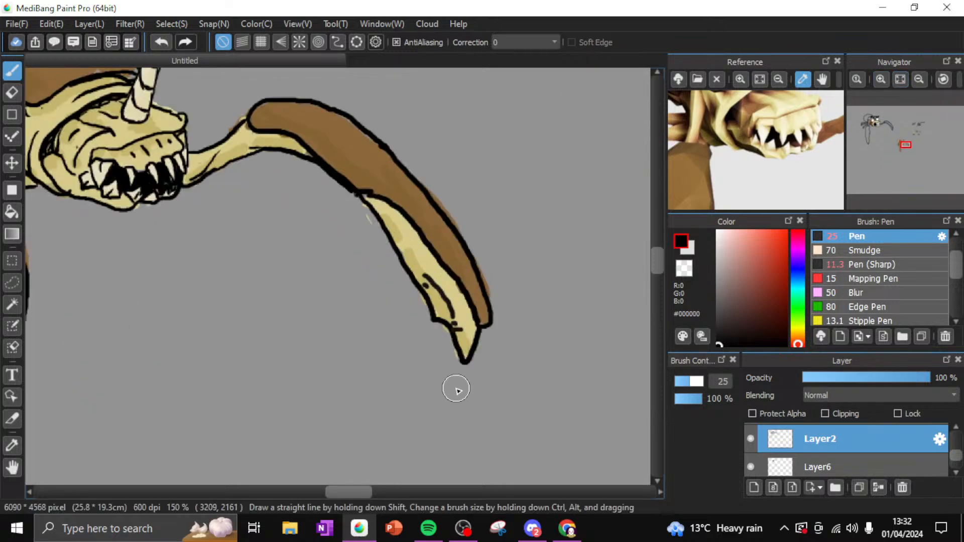
pyautogui.moveTo(365, 493); pyautogui.dragTo(339, 501)
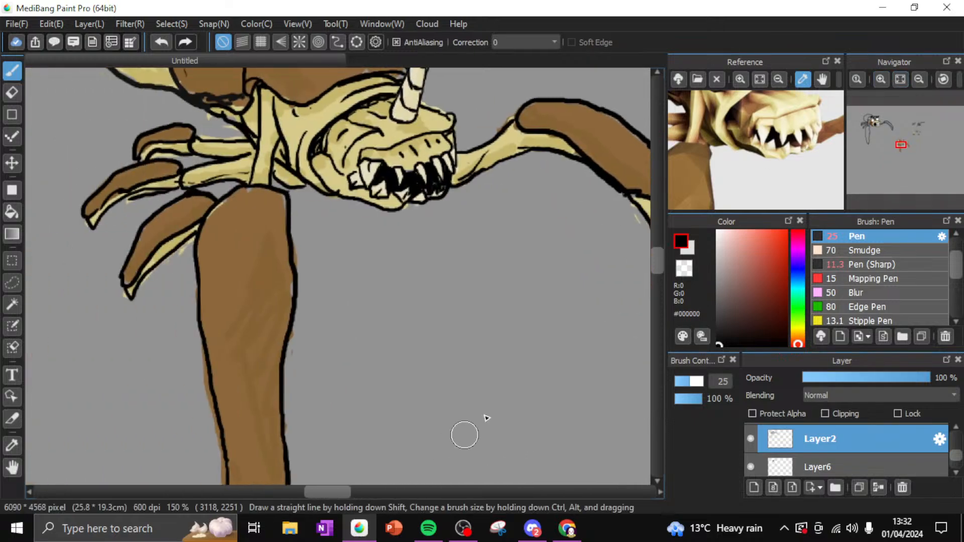
pyautogui.moveTo(658, 263)
pyautogui.mouseDown()
pyautogui.moveTo(658, 242)
pyautogui.moveTo(660, 250)
pyautogui.mouseUp()
pyautogui.click(881, 79)
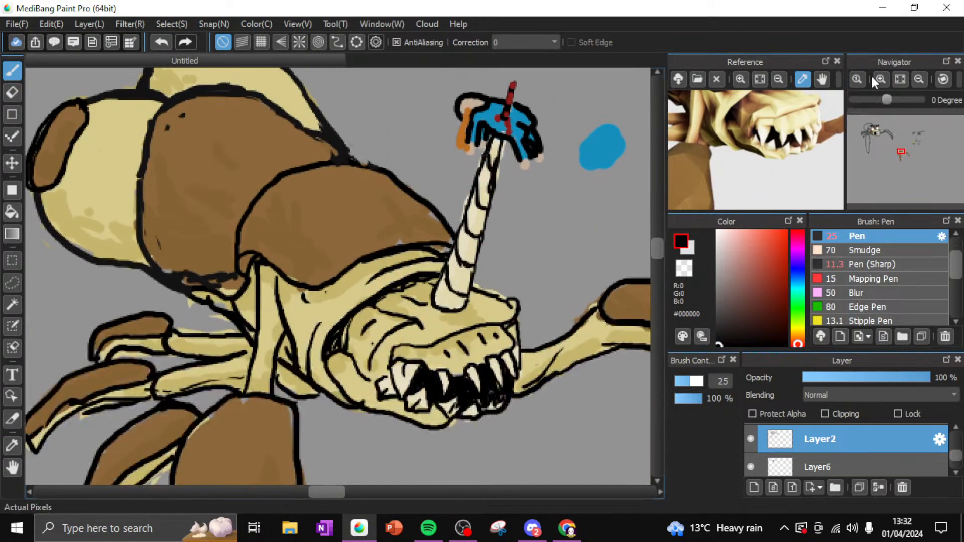
pyautogui.click(881, 79)
pyautogui.moveTo(662, 243)
pyautogui.mouseDown()
pyautogui.moveTo(659, 260)
pyautogui.moveTo(658, 246)
pyautogui.mouseUp()
pyautogui.click(919, 81)
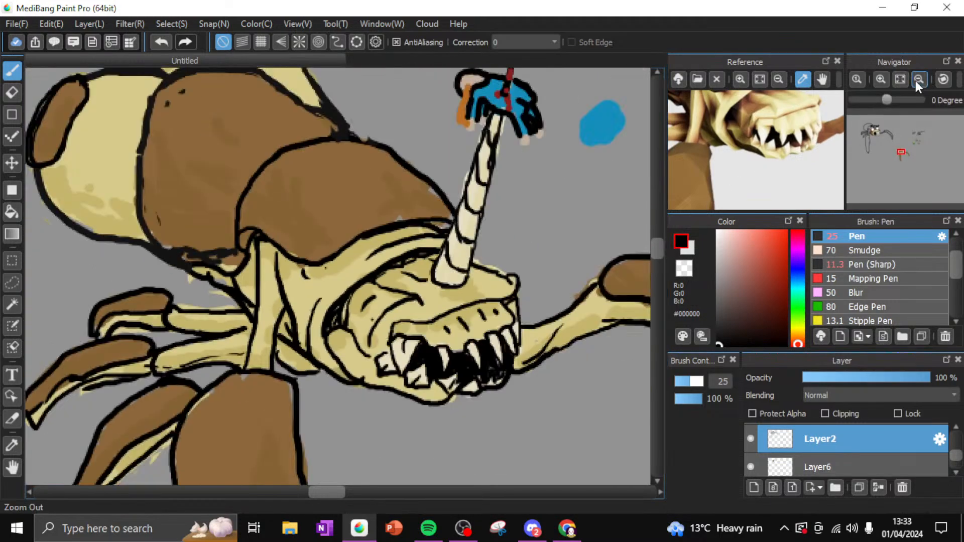
pyautogui.moveTo(652, 252)
pyautogui.mouseDown()
pyautogui.moveTo(652, 261)
pyautogui.moveTo(659, 248)
pyautogui.mouseUp()
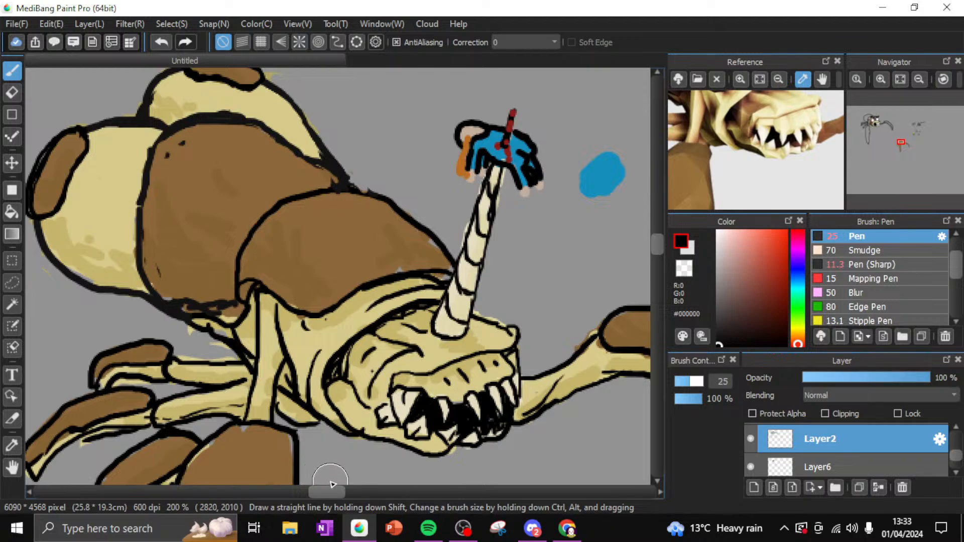
# Erase the black outlines along the middle of the smaller creature's raised arm on Layer4 with a size 54 eraser
pyautogui.moveTo(332, 495); pyautogui.dragTo(355, 487)
pyautogui.moveTo(657, 232)
pyautogui.mouseDown()
pyautogui.moveTo(657, 254)
pyautogui.moveTo(657, 246)
pyautogui.mouseUp()
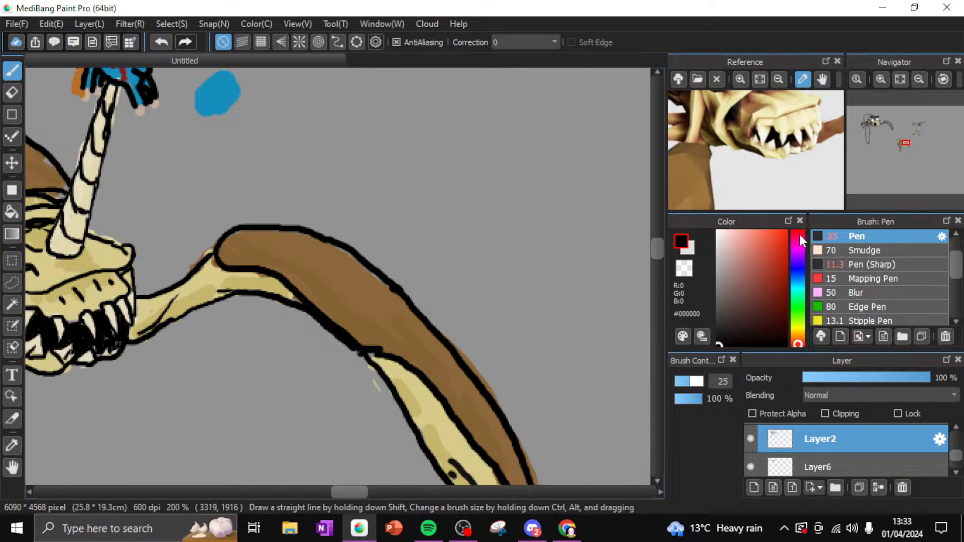
pyautogui.click(18, 94)
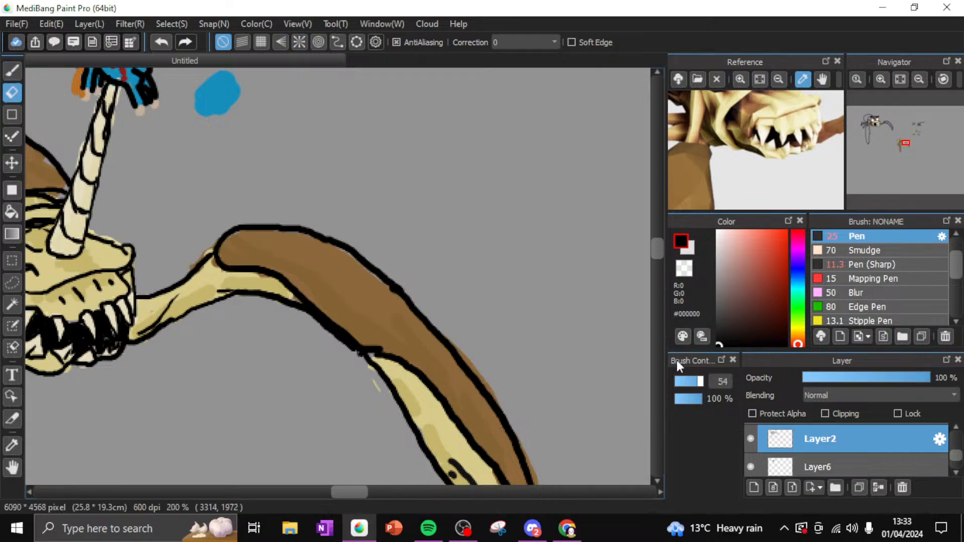
pyautogui.moveTo(957, 459); pyautogui.dragTo(959, 440)
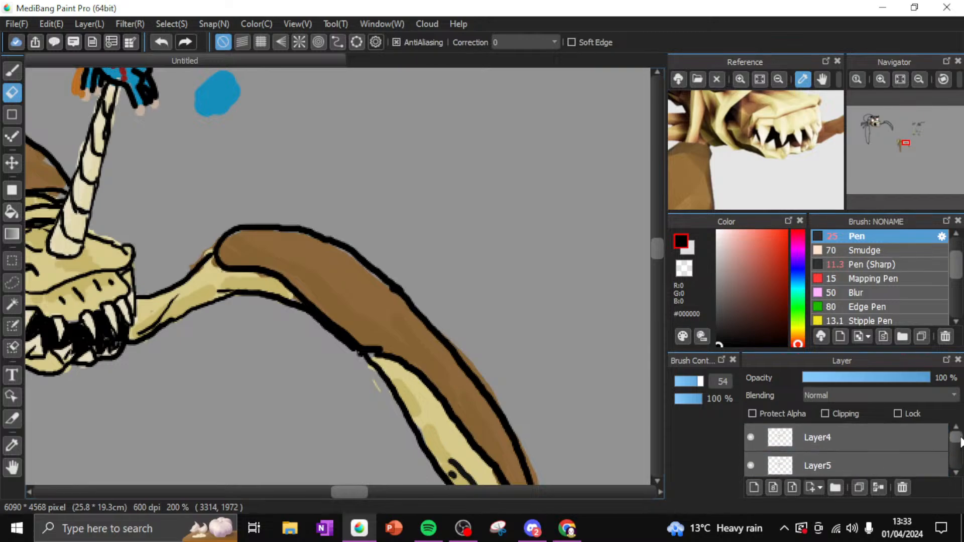
pyautogui.click(848, 447)
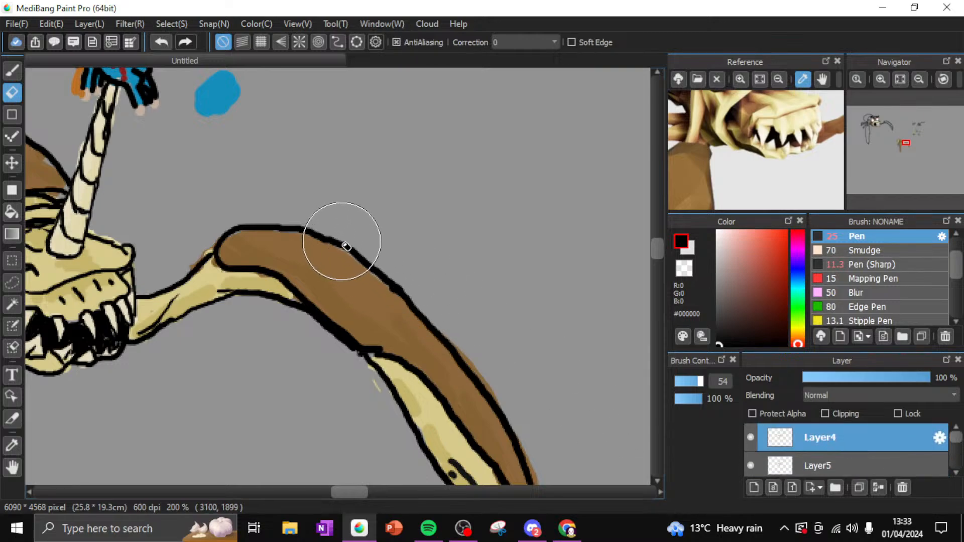
pyautogui.moveTo(347, 246)
pyautogui.mouseDown()
pyautogui.moveTo(401, 278)
pyautogui.moveTo(424, 307)
pyautogui.moveTo(317, 236)
pyautogui.moveTo(407, 307)
pyautogui.moveTo(293, 236)
pyautogui.moveTo(328, 244)
pyautogui.moveTo(400, 290)
pyautogui.moveTo(437, 338)
pyautogui.moveTo(369, 294)
pyautogui.moveTo(298, 286)
pyautogui.moveTo(298, 276)
pyautogui.moveTo(284, 304)
pyautogui.moveTo(310, 322)
pyautogui.moveTo(306, 361)
pyautogui.moveTo(326, 326)
pyautogui.moveTo(369, 302)
pyautogui.moveTo(385, 343)
pyautogui.moveTo(372, 391)
pyautogui.moveTo(375, 293)
pyautogui.moveTo(380, 368)
pyautogui.mouseUp()
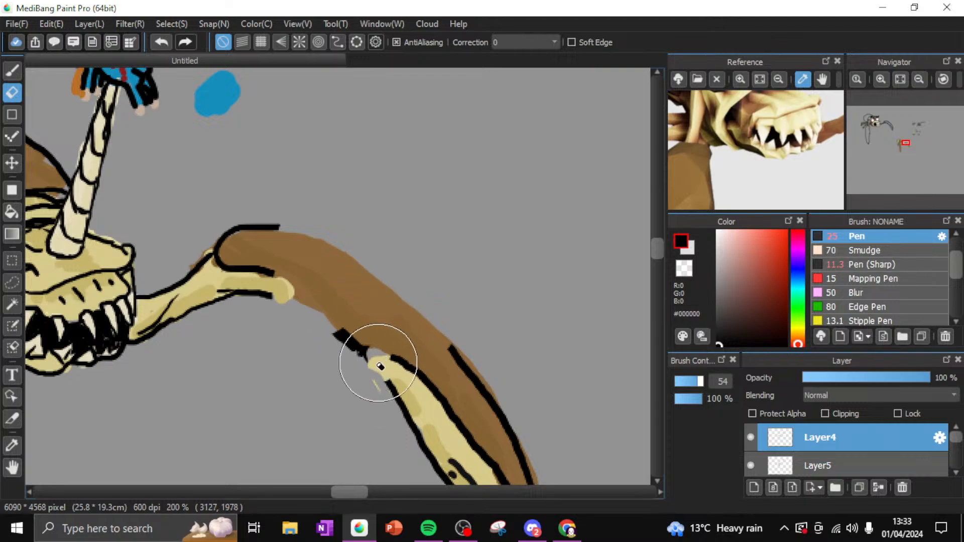
# Draw a jagged, ragged-edged black outline around the middle of the raised arm using Pen (Sharp) at size 11.3
pyautogui.click(12, 70)
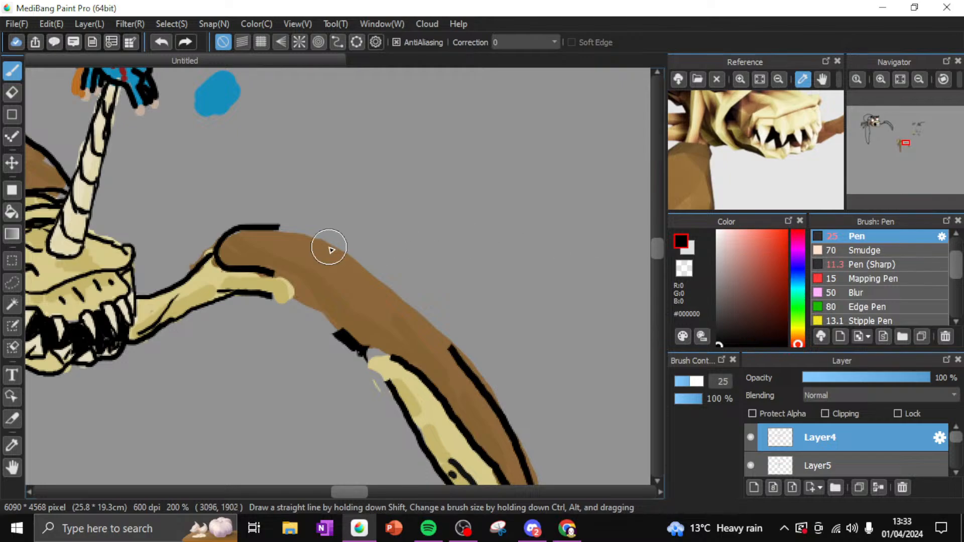
pyautogui.click(879, 264)
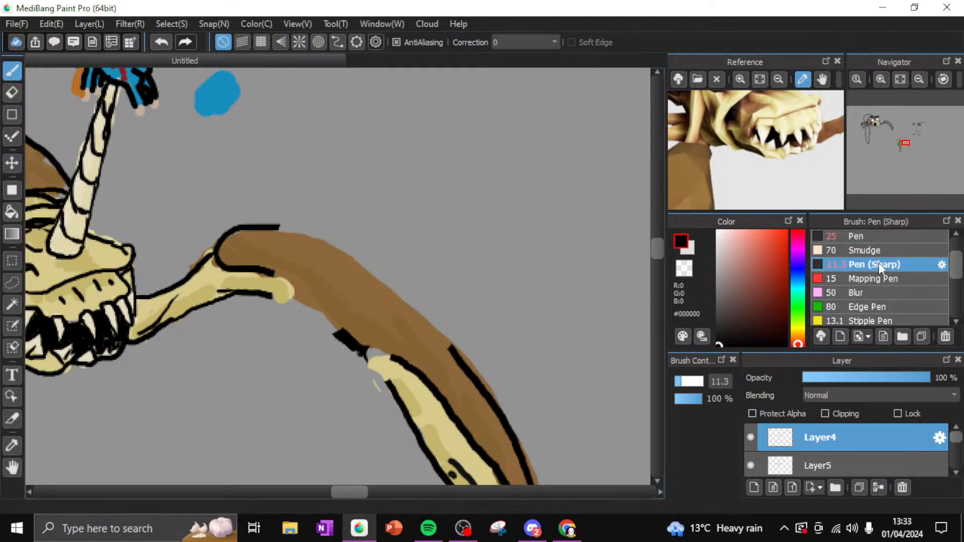
pyautogui.moveTo(285, 224)
pyautogui.mouseDown()
pyautogui.moveTo(309, 230)
pyautogui.moveTo(263, 235)
pyautogui.moveTo(273, 240)
pyautogui.moveTo(267, 262)
pyautogui.moveTo(286, 272)
pyautogui.moveTo(270, 285)
pyautogui.mouseUp()
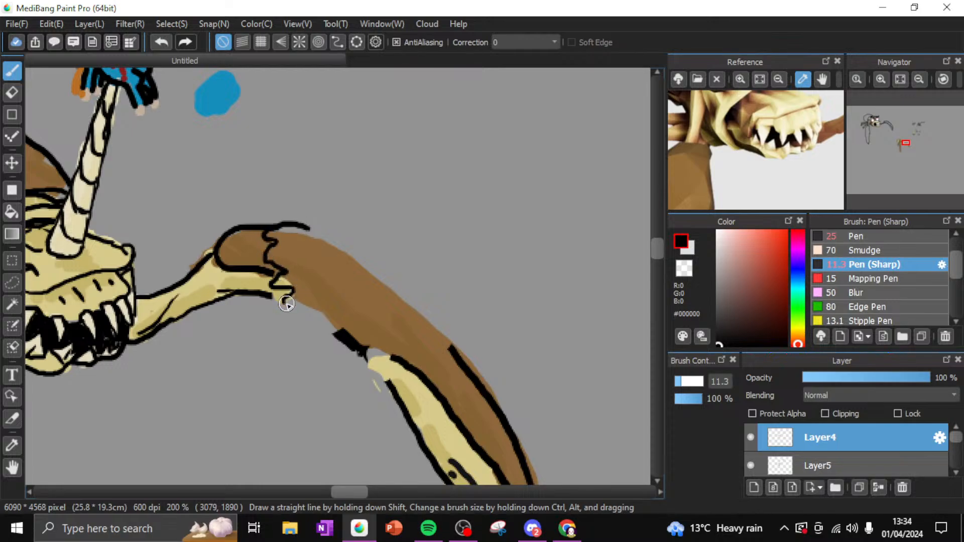
pyautogui.moveTo(299, 315)
pyautogui.mouseDown()
pyautogui.moveTo(307, 347)
pyautogui.moveTo(325, 352)
pyautogui.moveTo(344, 329)
pyautogui.moveTo(361, 345)
pyautogui.moveTo(369, 395)
pyautogui.moveTo(400, 357)
pyautogui.moveTo(422, 365)
pyautogui.moveTo(431, 354)
pyautogui.moveTo(455, 353)
pyautogui.moveTo(460, 343)
pyautogui.moveTo(432, 303)
pyautogui.moveTo(361, 249)
pyautogui.mouseUp()
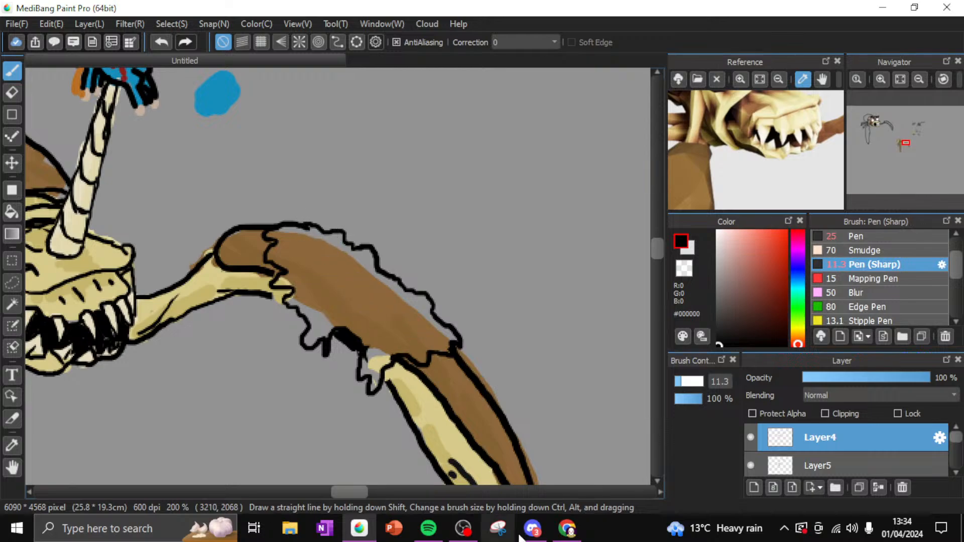
# Switch to Discord, look through the open direct message conversation, and return to MediBang Paint Pro
pyautogui.click(536, 531)
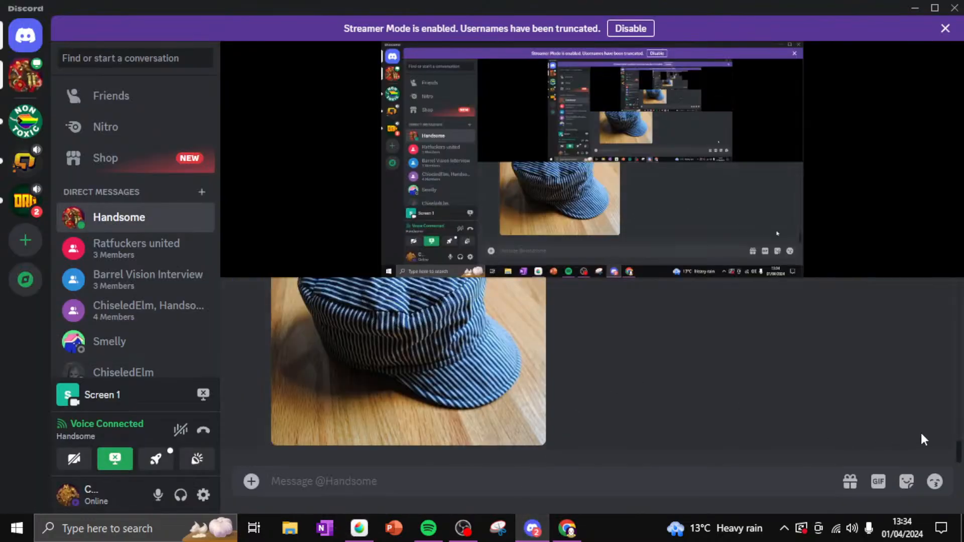
pyautogui.scroll(5, 959, 455)
pyautogui.scroll(-5, 959, 456)
pyautogui.click(360, 531)
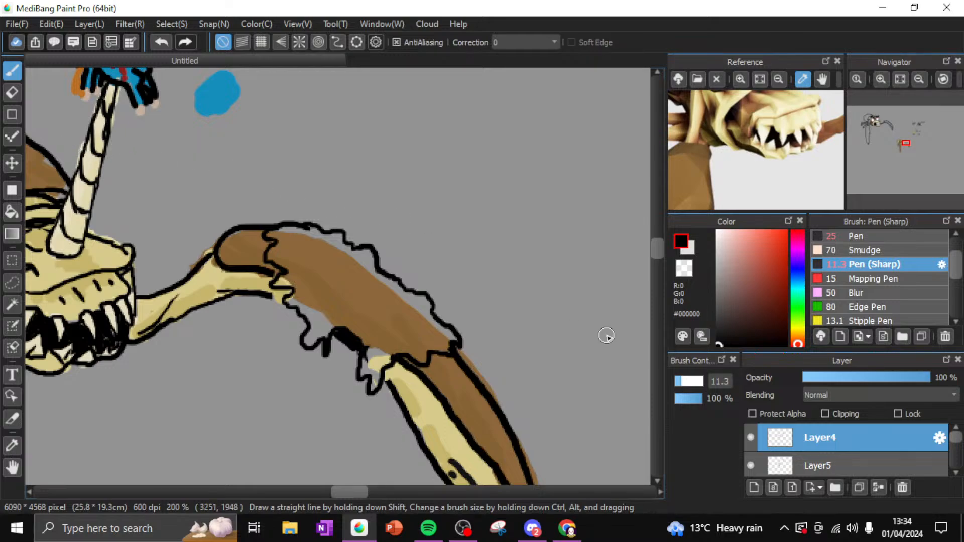
# Paint the upper part of the ragged arm section in pale beige #D8D2A3 on Layer5 using the Pen at size 25
pyautogui.click(828, 459)
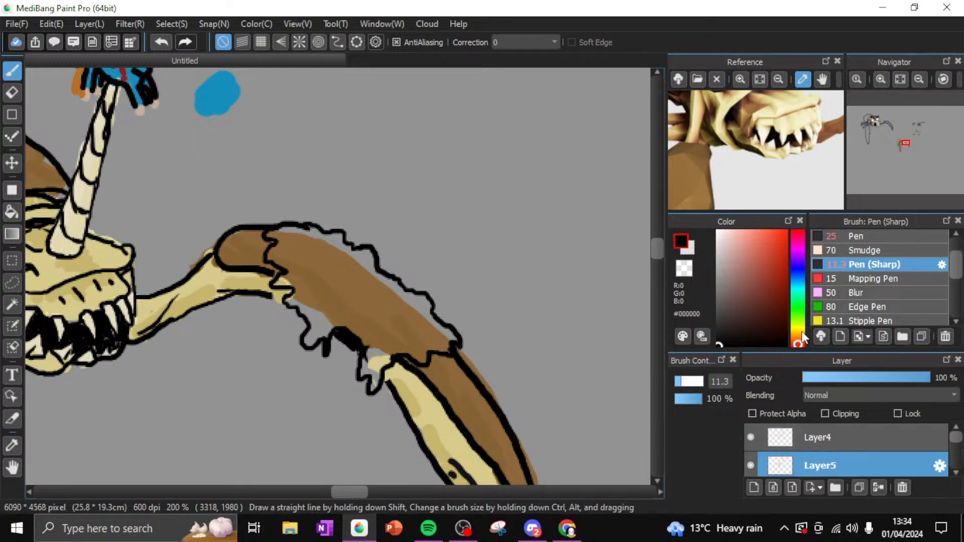
pyautogui.moveTo(803, 338)
pyautogui.mouseDown()
pyautogui.moveTo(799, 321)
pyautogui.moveTo(798, 330)
pyautogui.mouseUp()
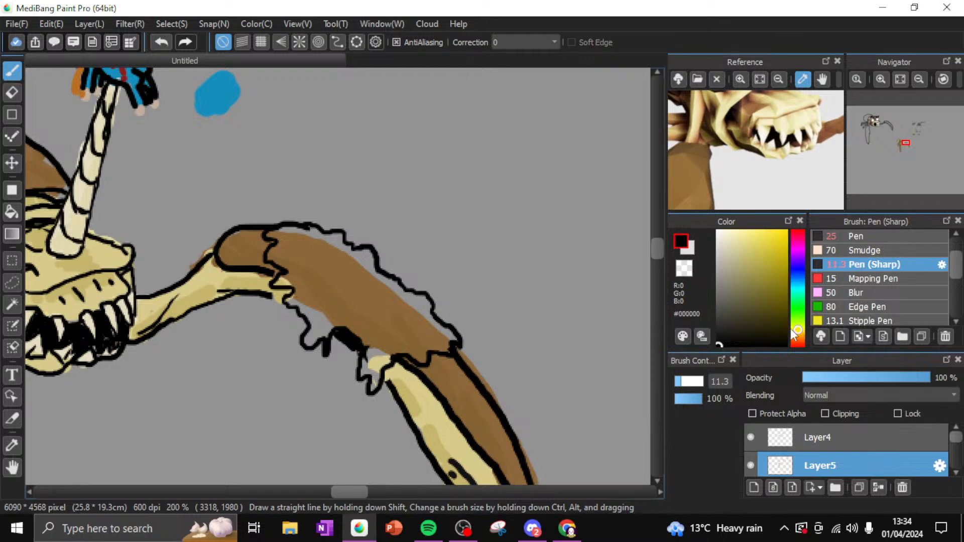
pyautogui.moveTo(753, 286); pyautogui.dragTo(734, 248)
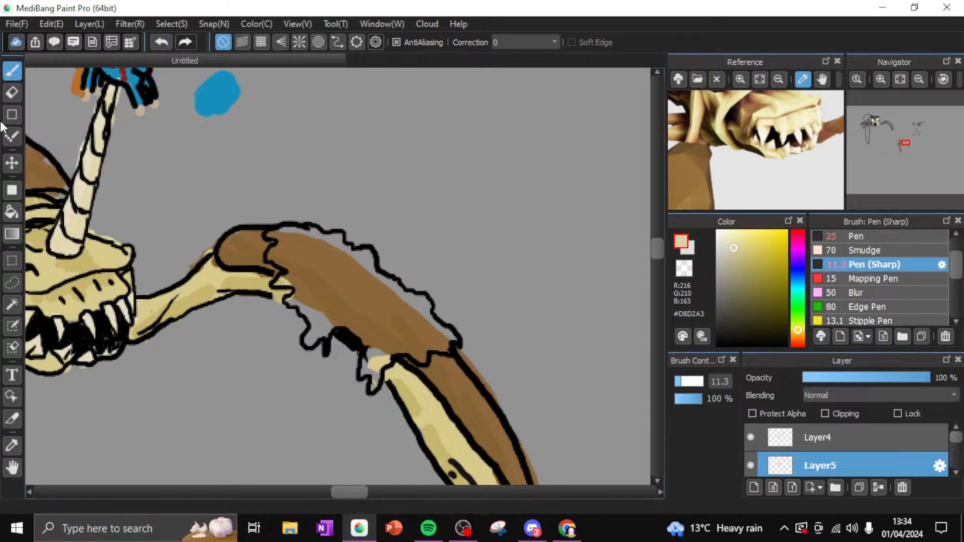
pyautogui.click(854, 236)
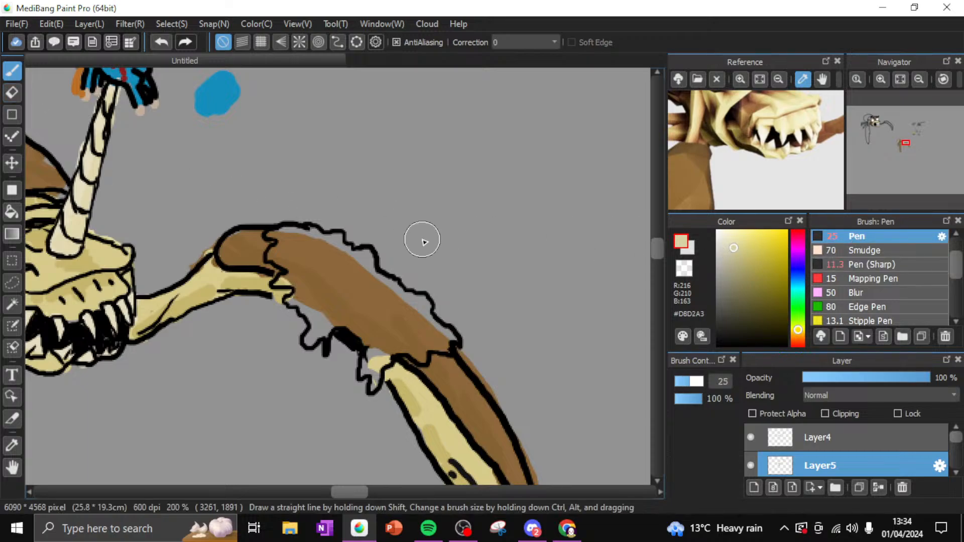
pyautogui.moveTo(329, 299)
pyautogui.mouseDown()
pyautogui.moveTo(307, 258)
pyautogui.moveTo(296, 255)
pyautogui.moveTo(308, 276)
pyautogui.moveTo(279, 263)
pyautogui.moveTo(288, 239)
pyautogui.moveTo(272, 238)
pyautogui.moveTo(319, 243)
pyautogui.moveTo(363, 271)
pyautogui.moveTo(325, 307)
pyautogui.moveTo(294, 273)
pyautogui.moveTo(329, 280)
pyautogui.moveTo(329, 305)
pyautogui.moveTo(303, 302)
pyautogui.moveTo(321, 321)
pyautogui.moveTo(346, 306)
pyautogui.mouseUp()
# Fill the whole ragged arm section, including its hanging tatters, with pale yellow #EDE499
pyautogui.click(741, 238)
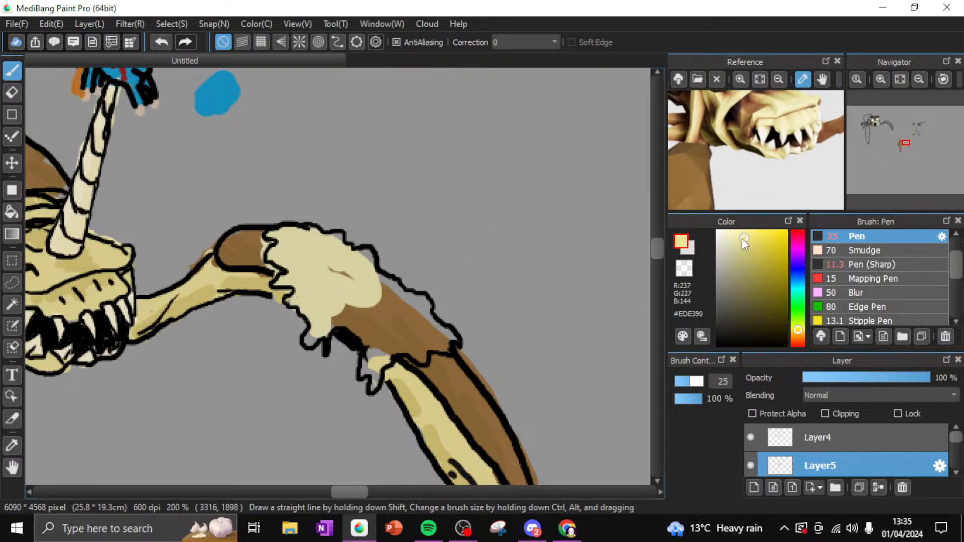
pyautogui.moveTo(322, 266)
pyautogui.mouseDown()
pyautogui.moveTo(347, 286)
pyautogui.moveTo(342, 296)
pyautogui.moveTo(313, 276)
pyautogui.moveTo(366, 284)
pyautogui.moveTo(331, 261)
pyautogui.moveTo(279, 255)
pyautogui.moveTo(281, 247)
pyautogui.moveTo(338, 256)
pyautogui.moveTo(336, 243)
pyautogui.moveTo(291, 267)
pyautogui.moveTo(299, 281)
pyautogui.moveTo(289, 278)
pyautogui.moveTo(322, 281)
pyautogui.moveTo(313, 302)
pyautogui.mouseUp()
pyautogui.moveTo(319, 305)
pyautogui.mouseDown()
pyautogui.moveTo(314, 332)
pyautogui.moveTo(352, 317)
pyautogui.moveTo(313, 336)
pyautogui.moveTo(314, 346)
pyautogui.moveTo(355, 316)
pyautogui.moveTo(375, 335)
pyautogui.moveTo(371, 358)
pyautogui.moveTo(393, 336)
pyautogui.moveTo(376, 358)
pyautogui.moveTo(376, 381)
pyautogui.moveTo(373, 362)
pyautogui.moveTo(408, 355)
pyautogui.moveTo(396, 350)
pyautogui.moveTo(422, 357)
pyautogui.moveTo(429, 337)
pyautogui.moveTo(443, 341)
pyautogui.moveTo(363, 299)
pyautogui.moveTo(405, 345)
pyautogui.moveTo(383, 289)
pyautogui.moveTo(414, 314)
pyautogui.moveTo(422, 307)
pyautogui.moveTo(379, 333)
pyautogui.moveTo(354, 272)
pyautogui.moveTo(360, 261)
pyautogui.moveTo(368, 314)
pyautogui.mouseUp()
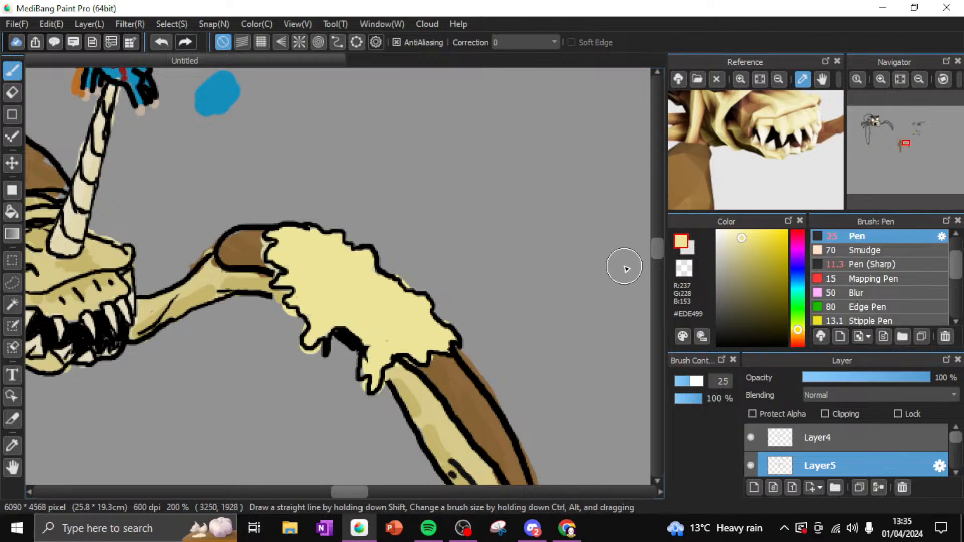
# Paint a stronger yellow #EADC69 over the middle of the ragged section, leaving the paler yellow along its edges
pyautogui.click(740, 250)
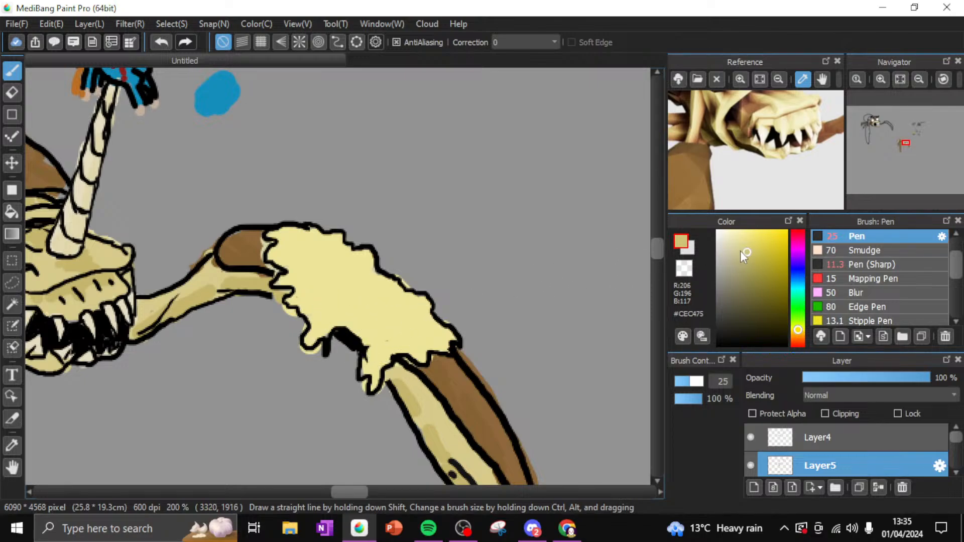
pyautogui.click(756, 240)
pyautogui.click(320, 286)
pyautogui.moveTo(323, 288)
pyautogui.mouseDown()
pyautogui.moveTo(311, 263)
pyautogui.moveTo(394, 309)
pyautogui.moveTo(356, 318)
pyautogui.moveTo(322, 310)
pyautogui.moveTo(317, 320)
pyautogui.moveTo(285, 245)
pyautogui.moveTo(327, 250)
pyautogui.moveTo(424, 314)
pyautogui.moveTo(431, 340)
pyautogui.moveTo(388, 335)
pyautogui.moveTo(376, 365)
pyautogui.moveTo(367, 310)
pyautogui.moveTo(415, 293)
pyautogui.moveTo(424, 354)
pyautogui.mouseUp()
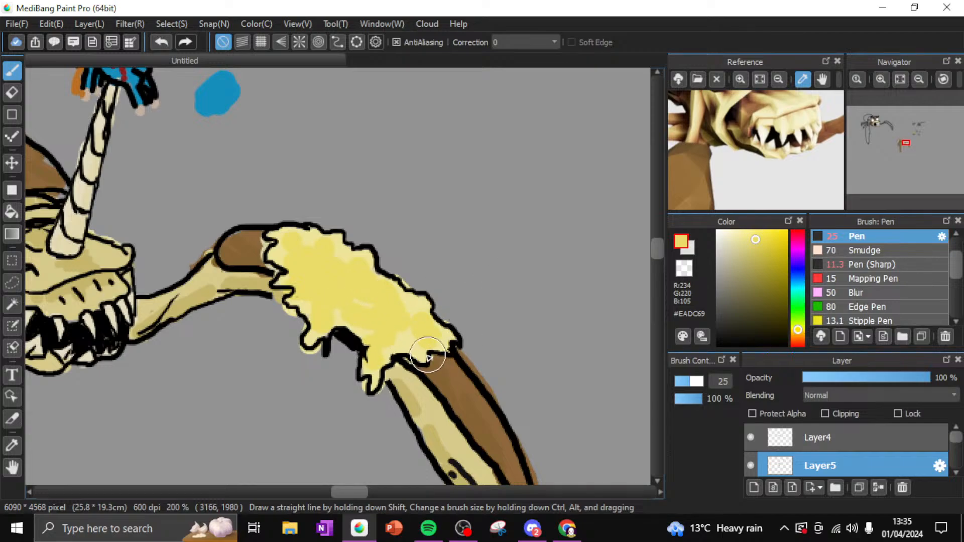
# Add darker yellow #D8CA54 spots and blotches to the ragged section, reducing the Pen size to 13.6 for the smaller marks
pyautogui.click(759, 247)
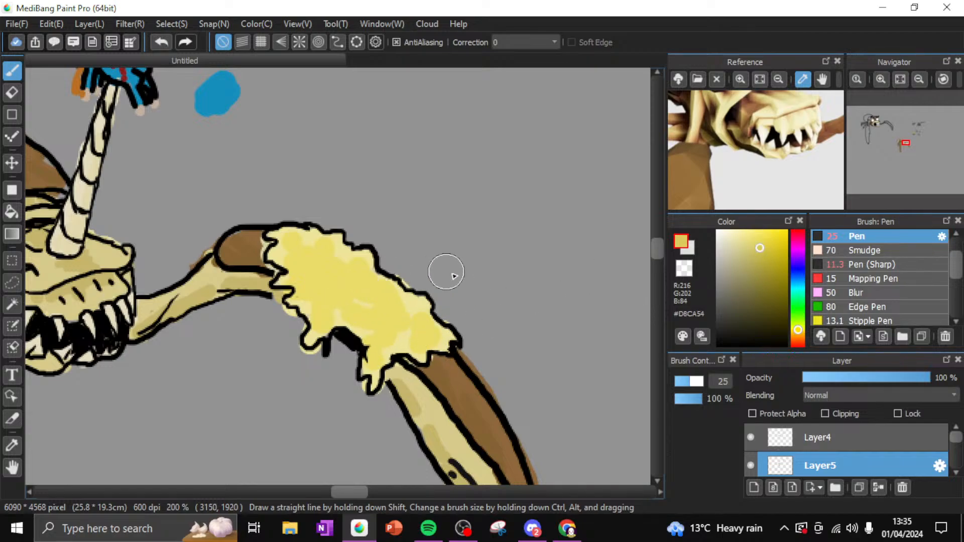
pyautogui.moveTo(323, 269)
pyautogui.mouseDown()
pyautogui.moveTo(313, 296)
pyautogui.moveTo(362, 305)
pyautogui.moveTo(396, 331)
pyautogui.moveTo(392, 301)
pyautogui.mouseUp()
pyautogui.click(685, 384)
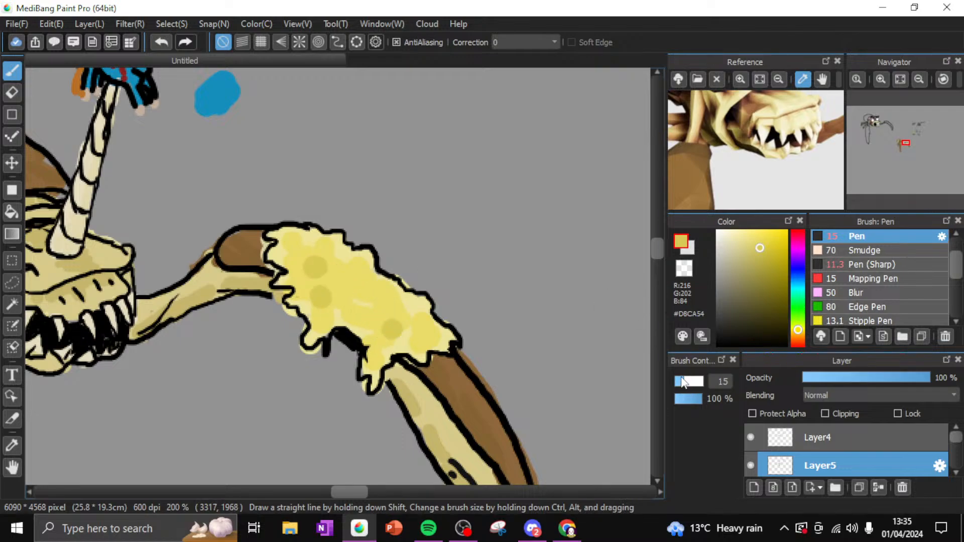
pyautogui.moveTo(304, 284)
pyautogui.mouseDown()
pyautogui.moveTo(342, 313)
pyautogui.moveTo(317, 264)
pyautogui.mouseUp()
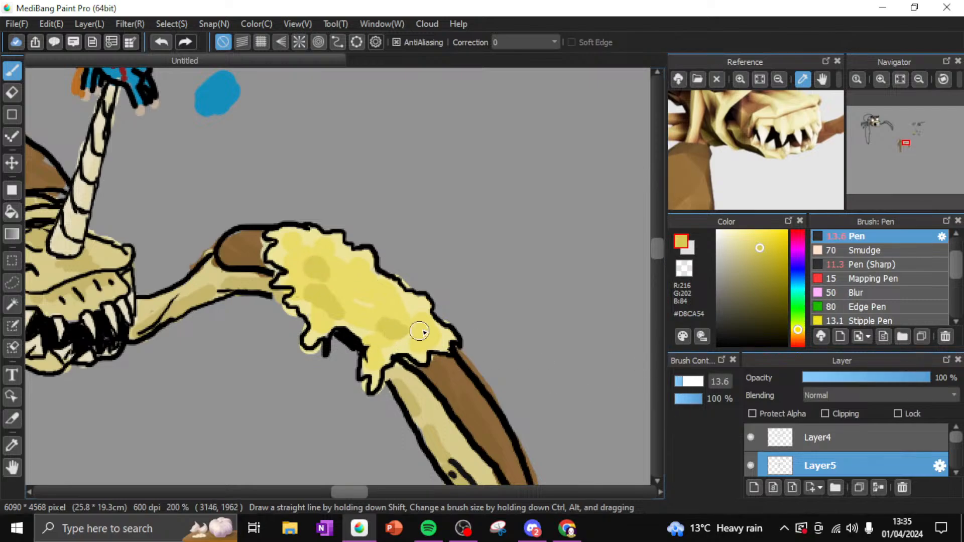
# Paint darker yellow spots over the creature's yellow fringed arm patch and dot it with orange #D88754 on Layer5
pyautogui.moveTo(379, 300)
pyautogui.mouseDown()
pyautogui.moveTo(399, 298)
pyautogui.moveTo(415, 318)
pyautogui.moveTo(302, 245)
pyautogui.moveTo(334, 246)
pyautogui.moveTo(344, 264)
pyautogui.moveTo(284, 250)
pyautogui.moveTo(351, 310)
pyautogui.moveTo(320, 322)
pyautogui.moveTo(345, 322)
pyautogui.moveTo(385, 350)
pyautogui.moveTo(371, 369)
pyautogui.moveTo(412, 355)
pyautogui.moveTo(446, 359)
pyautogui.mouseUp()
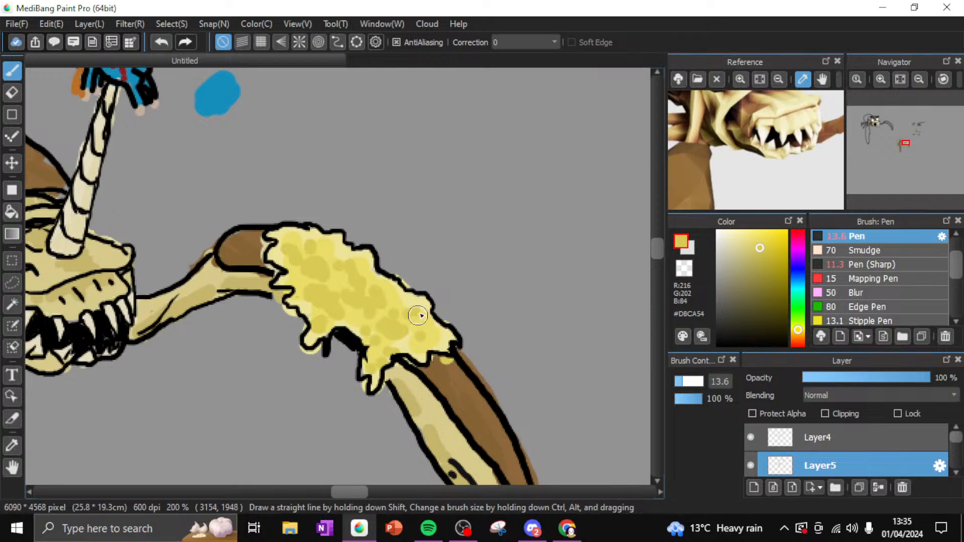
pyautogui.moveTo(804, 329); pyautogui.dragTo(797, 341)
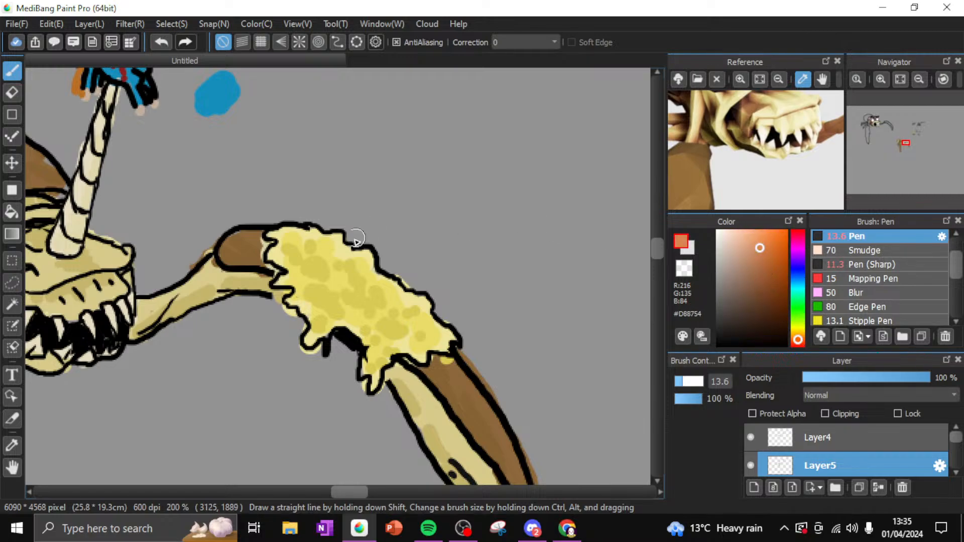
pyautogui.click(305, 250)
pyautogui.click(344, 281)
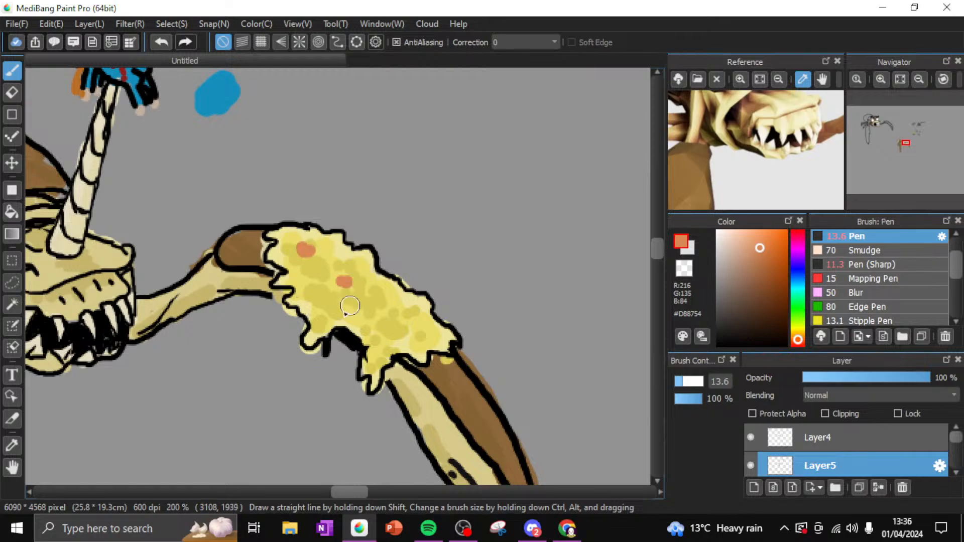
pyautogui.click(326, 309)
pyautogui.click(374, 314)
pyautogui.click(403, 345)
pyautogui.click(418, 303)
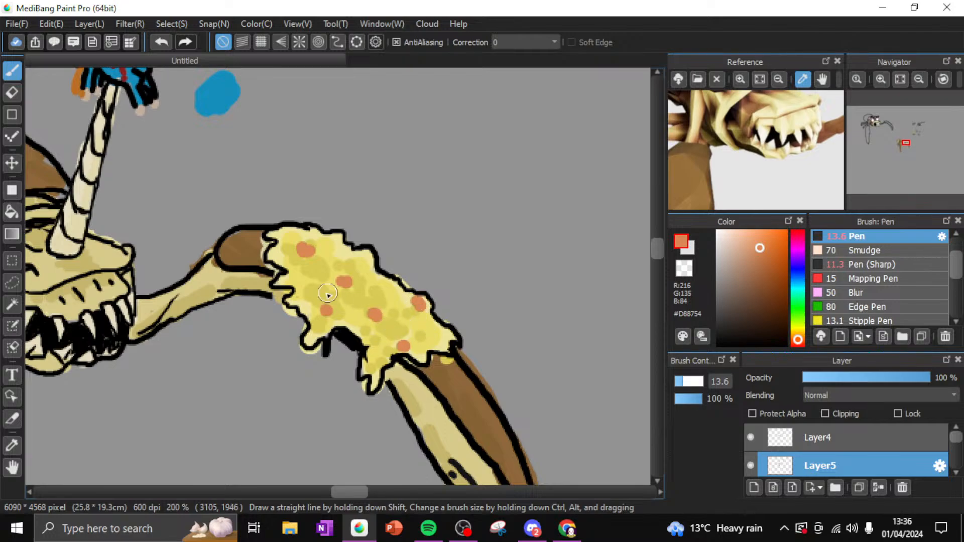
pyautogui.click(299, 292)
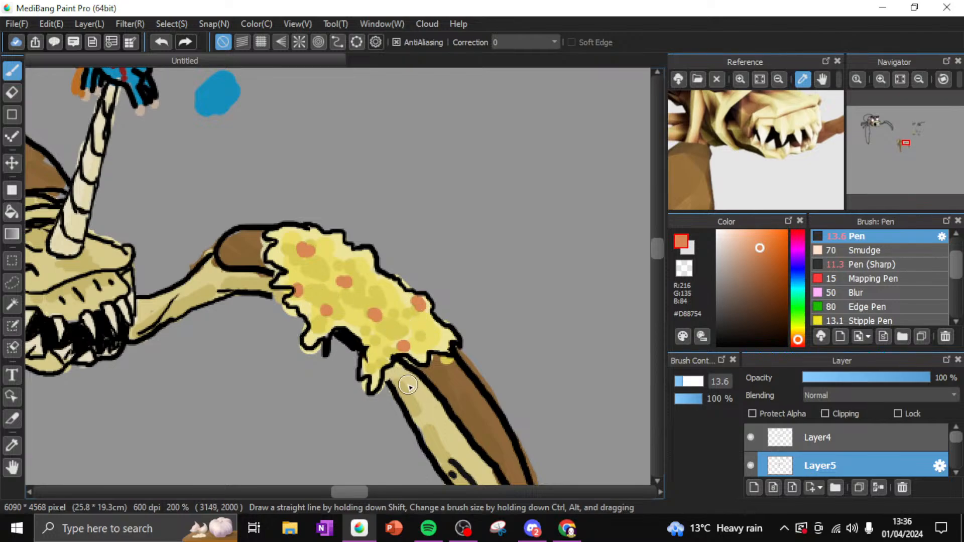
pyautogui.click(443, 344)
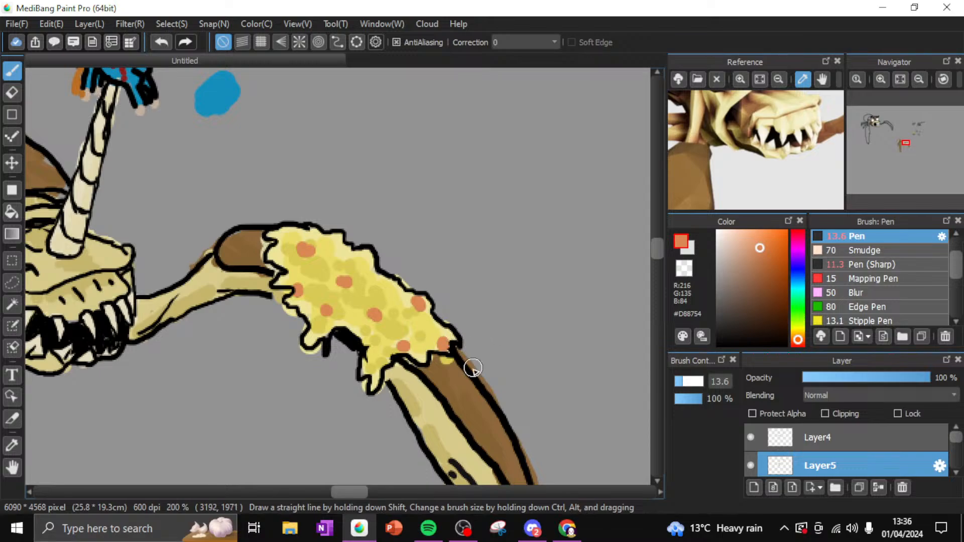
# Review the whole creature from a distance, and examine its shell, head and horn up close
pyautogui.click(919, 79)
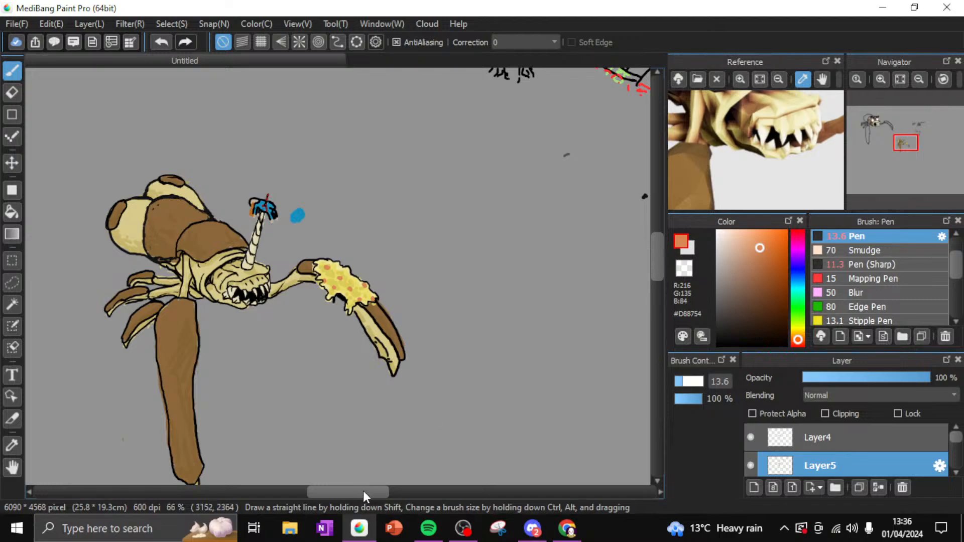
pyautogui.moveTo(363, 491); pyautogui.dragTo(354, 508)
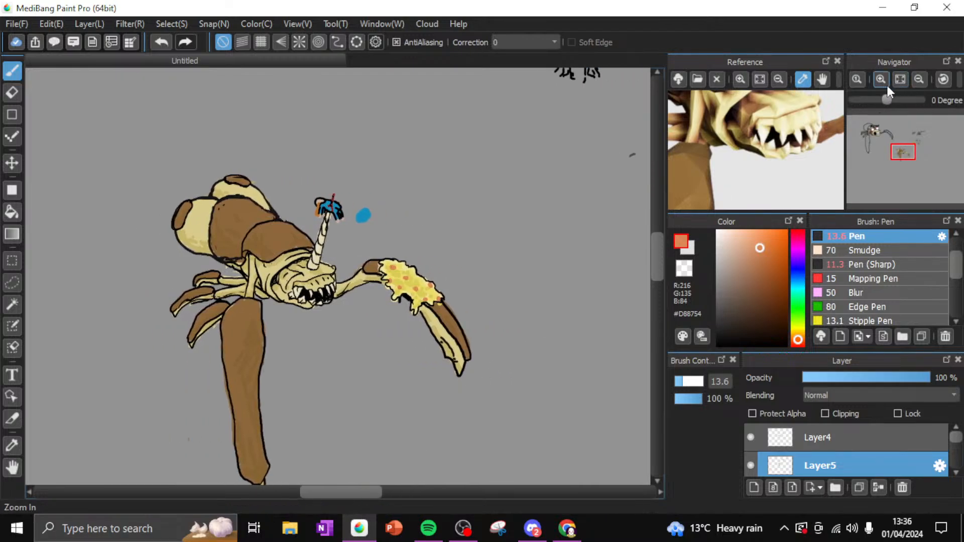
pyautogui.click(881, 79)
pyautogui.click(879, 80)
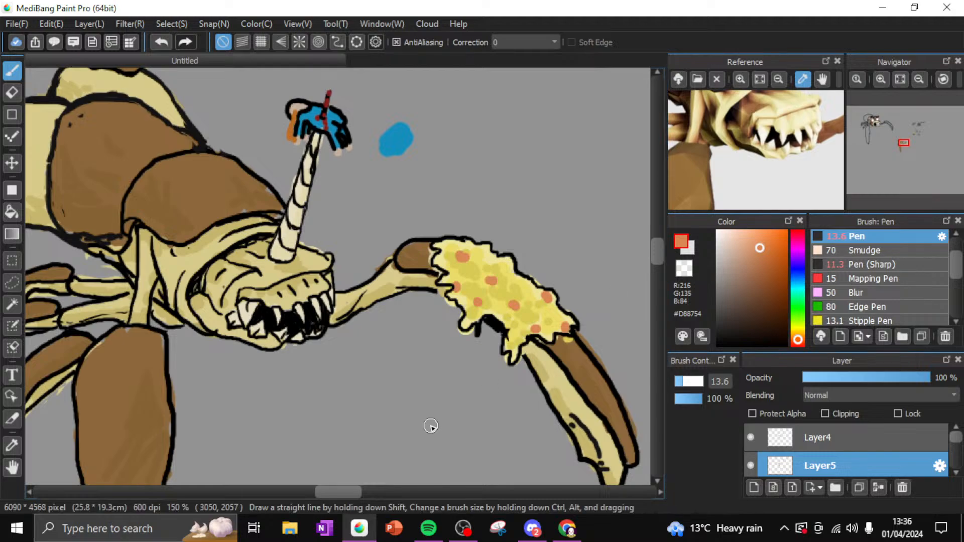
pyautogui.moveTo(351, 496); pyautogui.dragTo(349, 497)
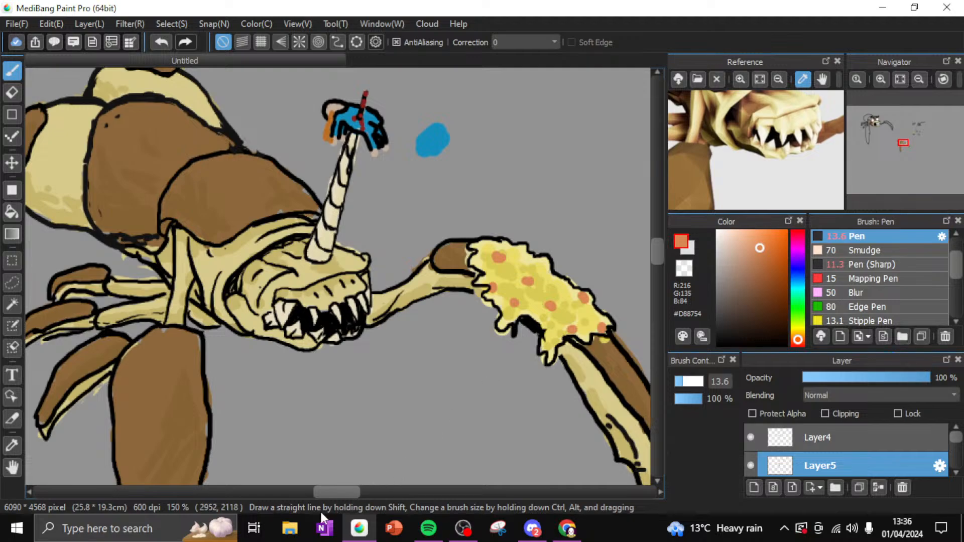
pyautogui.moveTo(332, 490)
pyautogui.mouseDown()
pyautogui.moveTo(318, 495)
pyautogui.moveTo(327, 495)
pyautogui.mouseUp()
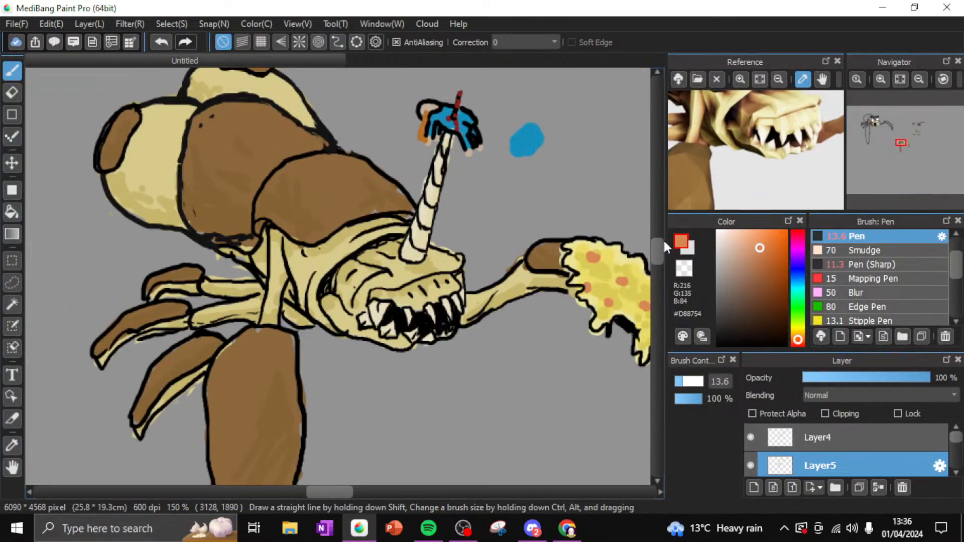
pyautogui.scroll(2, 660, 243)
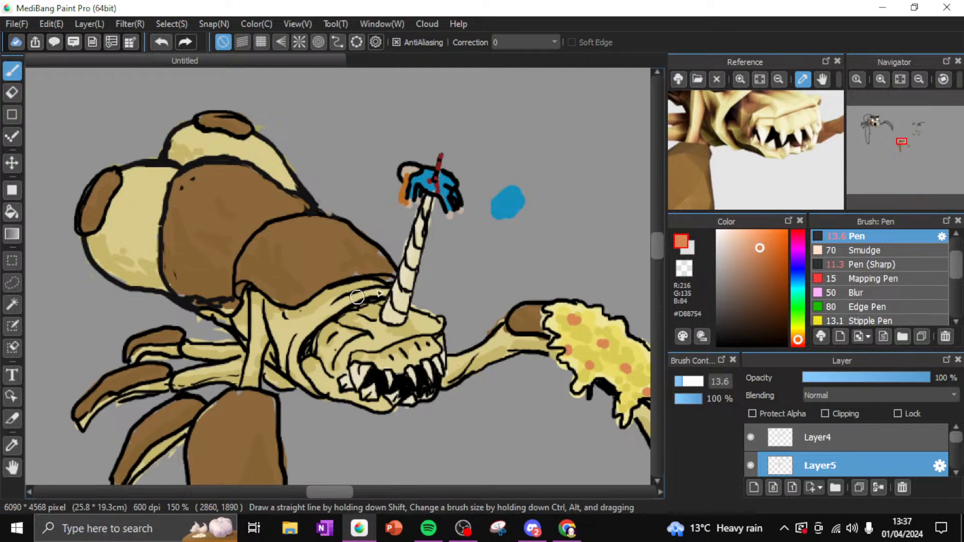
# Set the drawing colour to black and make Layer4 active for line work around the creature's head
pyautogui.moveTo(776, 270); pyautogui.dragTo(719, 346)
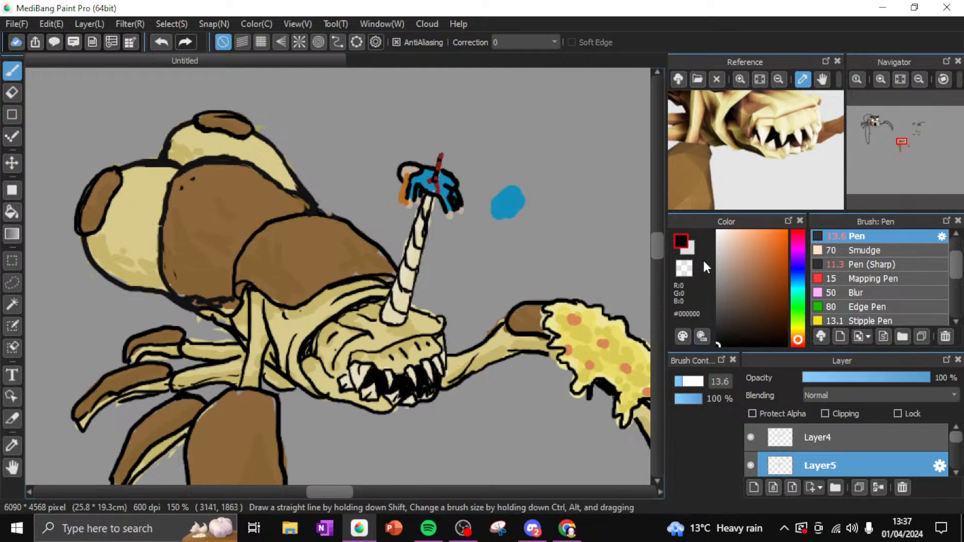
pyautogui.click(882, 79)
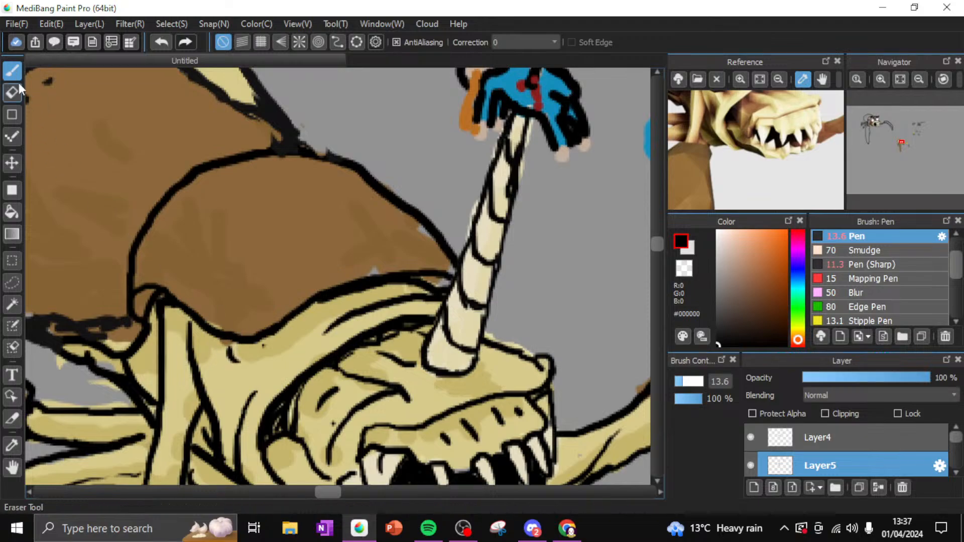
pyautogui.click(770, 437)
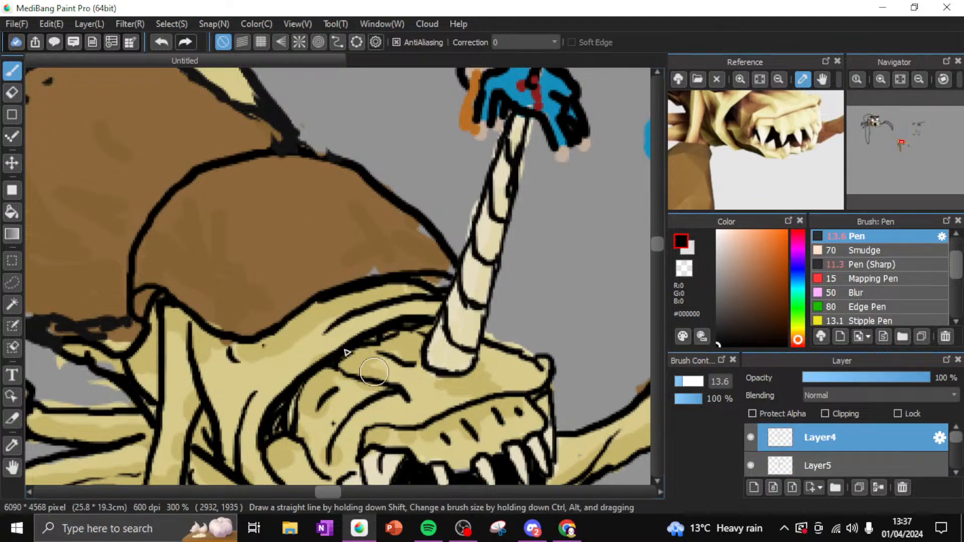
pyautogui.moveTo(264, 340); pyautogui.dragTo(264, 338)
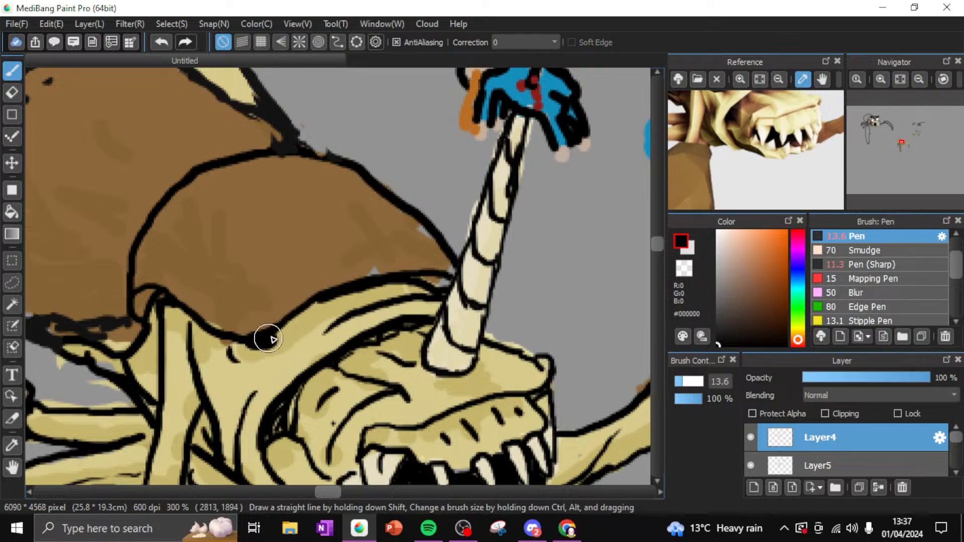
pyautogui.click(159, 43)
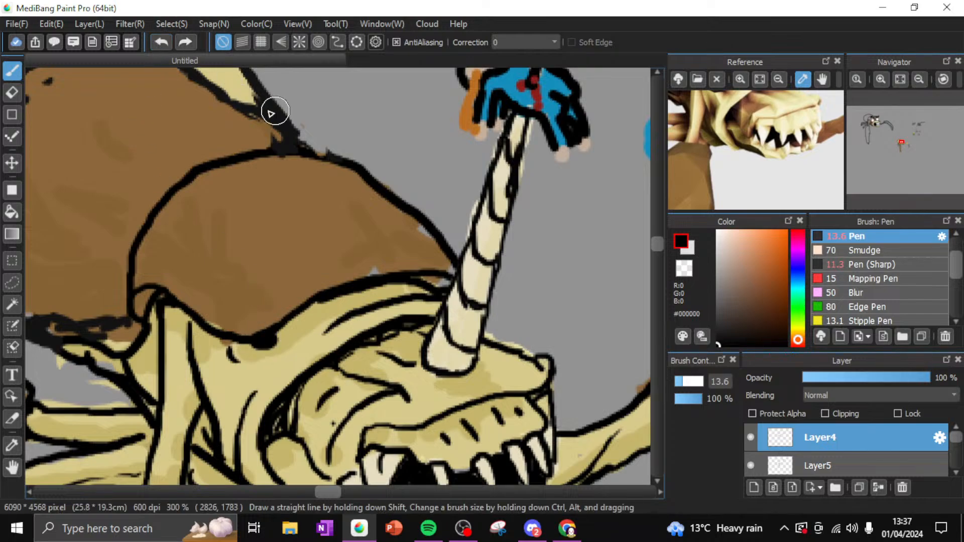
pyautogui.click(154, 40)
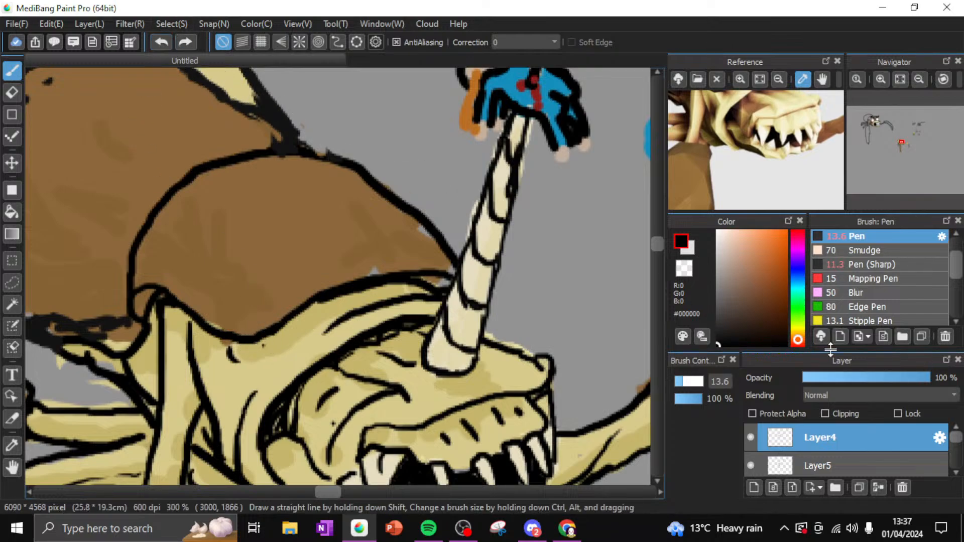
# Draw a black neck-fold line with the 11.3 Pen (Sharp) from the brown shell's lower edge to the horn's base
pyautogui.click(856, 266)
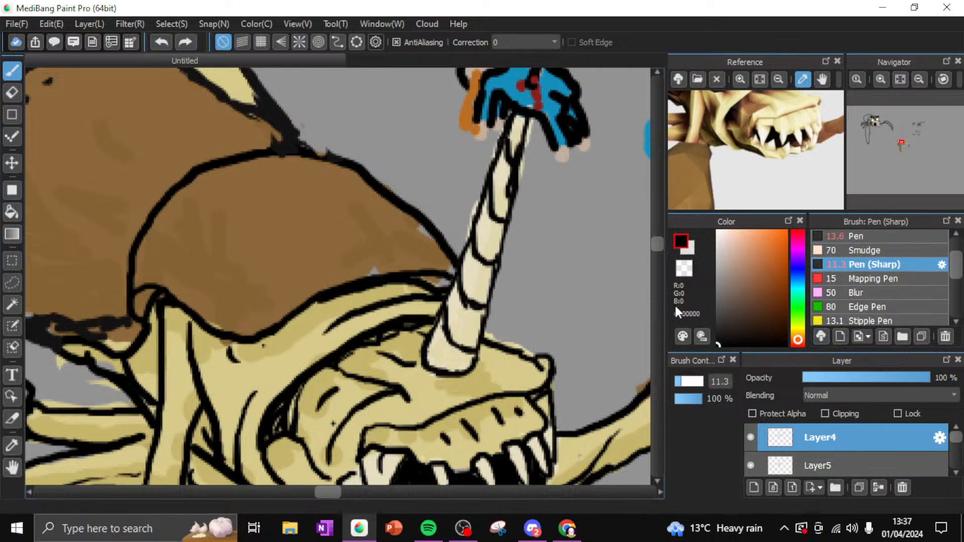
pyautogui.click(263, 345)
pyautogui.moveTo(276, 335)
pyautogui.mouseDown()
pyautogui.moveTo(324, 326)
pyautogui.moveTo(360, 339)
pyautogui.moveTo(327, 331)
pyautogui.moveTo(265, 342)
pyautogui.mouseUp()
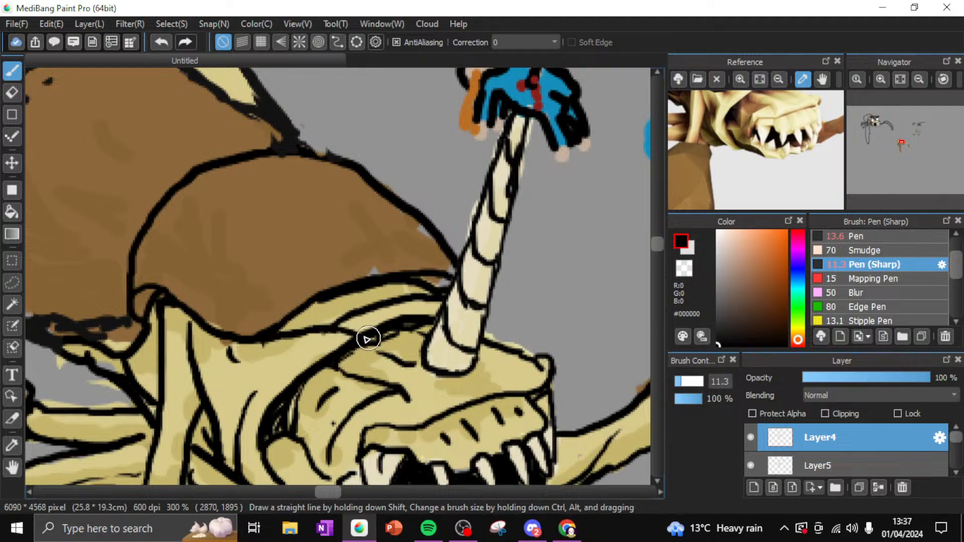
pyautogui.moveTo(349, 330)
pyautogui.mouseDown()
pyautogui.moveTo(381, 343)
pyautogui.moveTo(431, 327)
pyautogui.mouseUp()
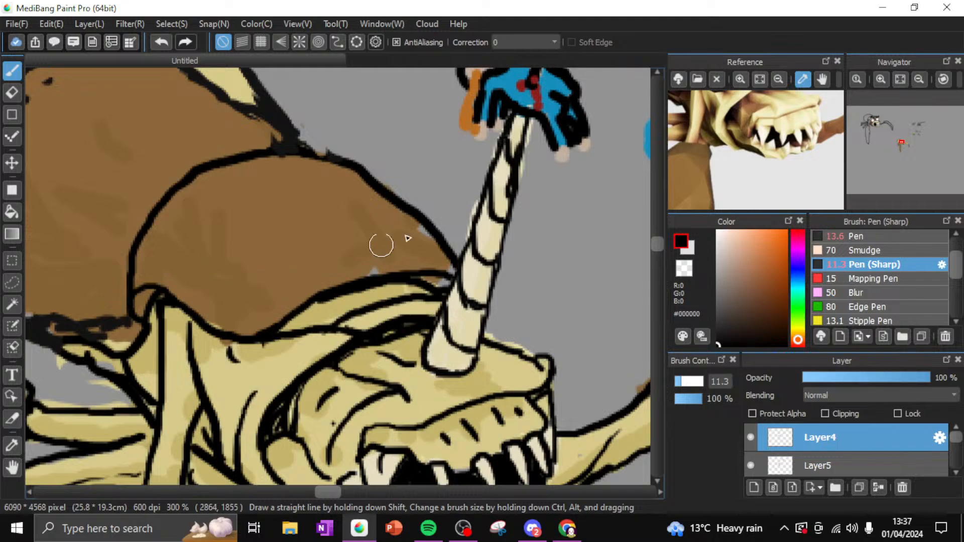
# Erase the old fold lines between the brown shell's front edge and the new neck line with a size 34 eraser
pyautogui.click(12, 92)
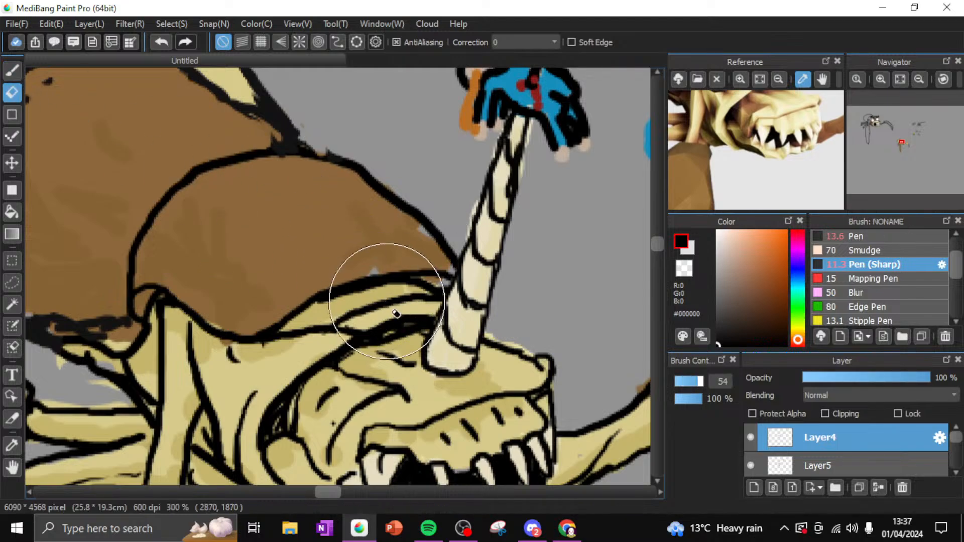
pyautogui.click(693, 381)
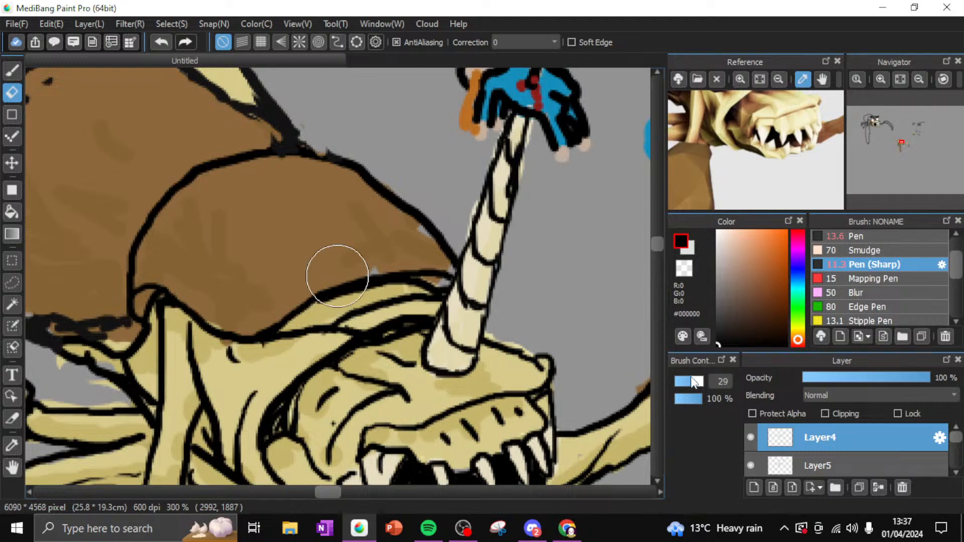
pyautogui.moveTo(693, 382); pyautogui.dragTo(697, 382)
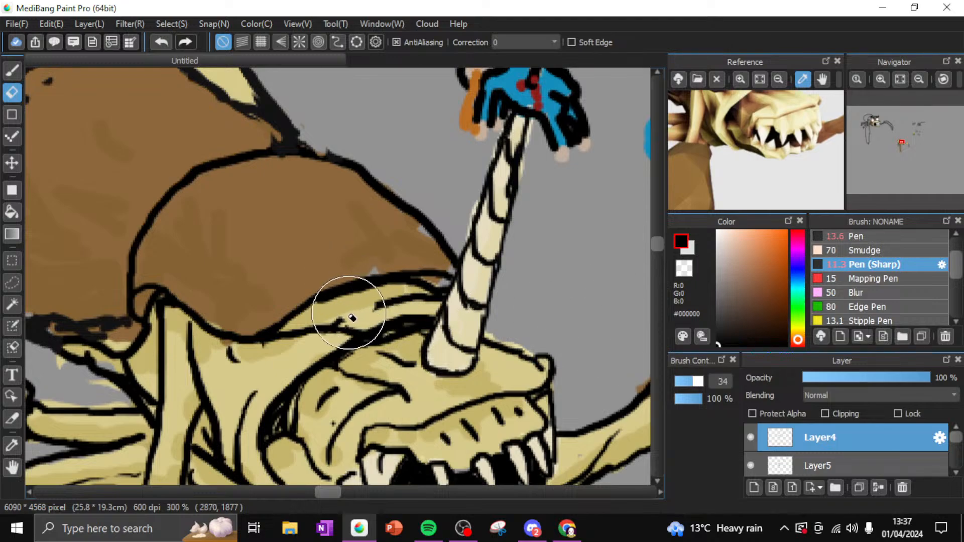
pyautogui.moveTo(352, 318)
pyautogui.mouseDown()
pyautogui.moveTo(411, 286)
pyautogui.moveTo(441, 303)
pyautogui.moveTo(347, 322)
pyautogui.moveTo(421, 293)
pyautogui.moveTo(343, 305)
pyautogui.moveTo(355, 296)
pyautogui.moveTo(438, 287)
pyautogui.moveTo(416, 288)
pyautogui.moveTo(322, 309)
pyautogui.moveTo(372, 289)
pyautogui.mouseUp()
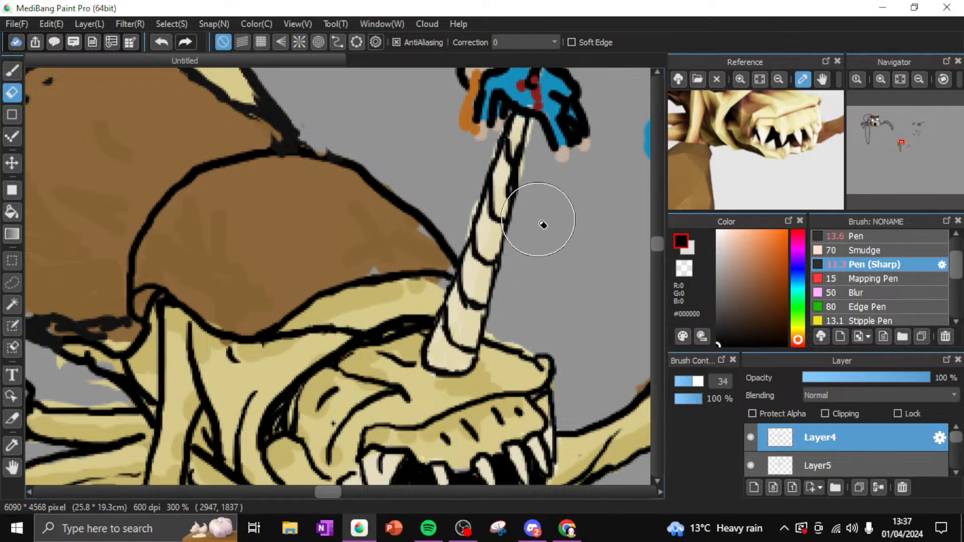
pyautogui.scroll(4, 659, 239)
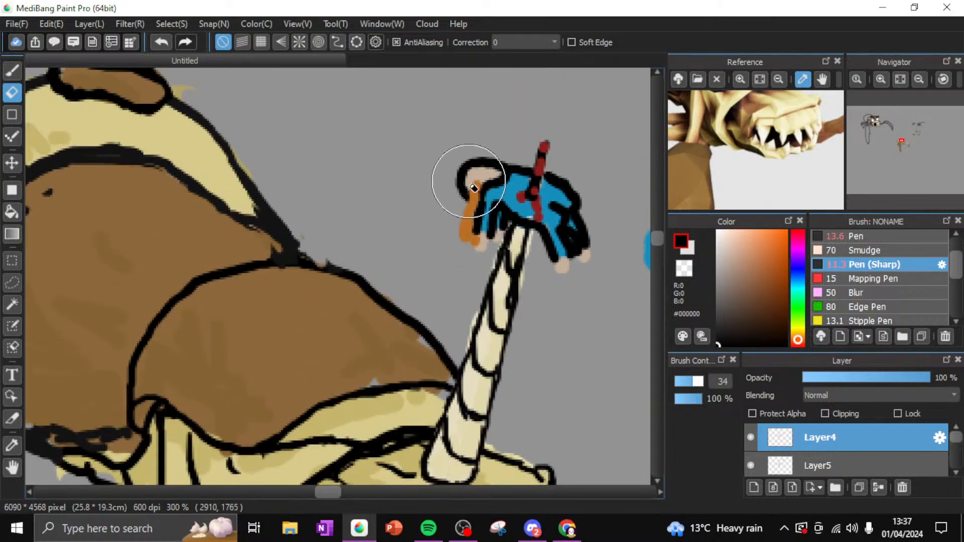
pyautogui.moveTo(474, 188)
pyautogui.mouseDown()
pyautogui.moveTo(577, 205)
pyautogui.moveTo(549, 221)
pyautogui.moveTo(529, 207)
pyautogui.mouseUp()
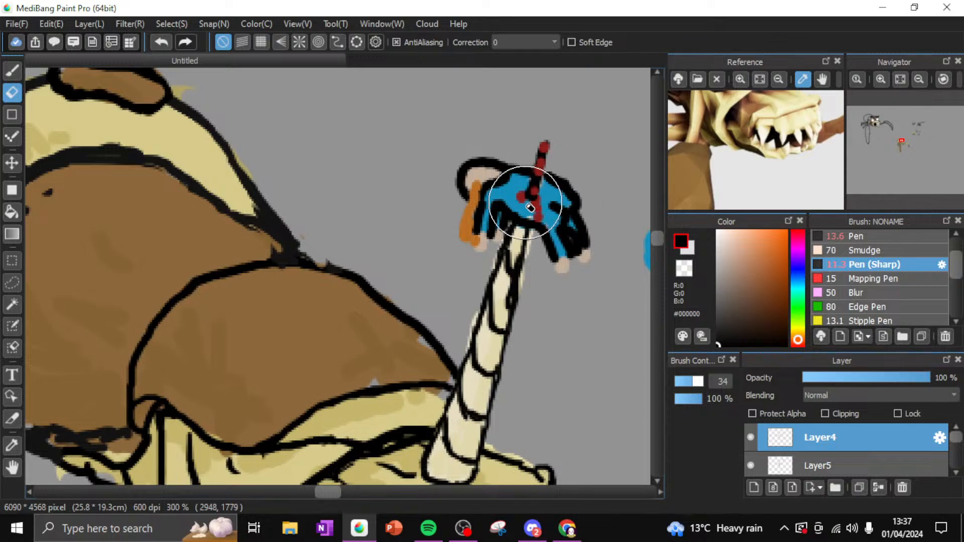
pyautogui.hotkey('ctrl', 'z')
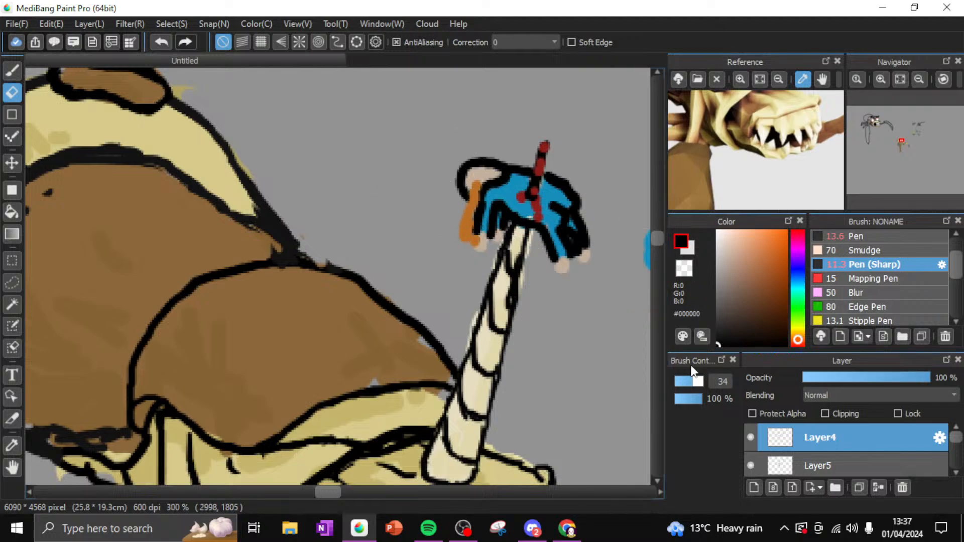
# Rework the left side of the outline around the blue shape on the horn's tip with a smaller eraser and black Pen (Sharp)
pyautogui.moveTo(688, 379); pyautogui.dragTo(680, 382)
pyautogui.click(12, 71)
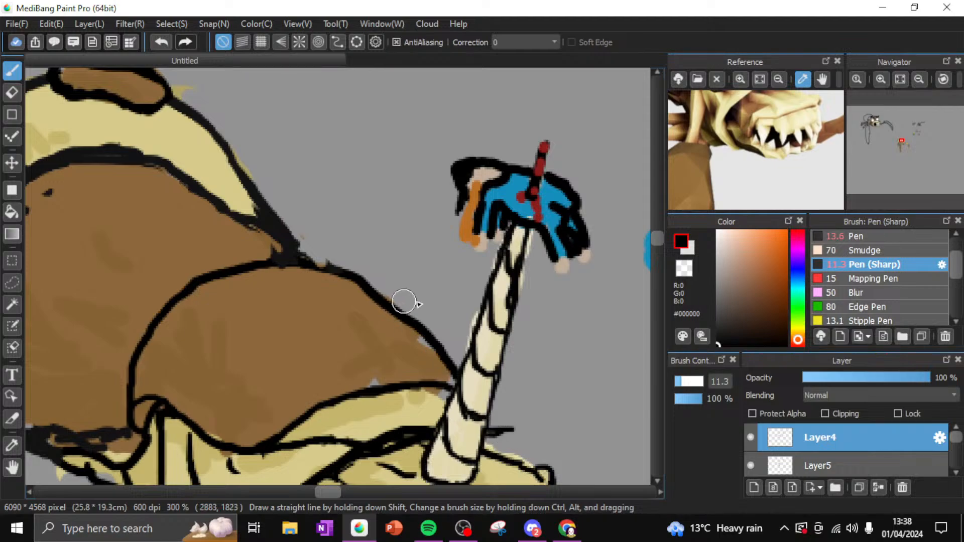
# Undo the last stroke beside the horn and outline a small black rounded tip jutting out behind it, above the snout
pyautogui.click(161, 41)
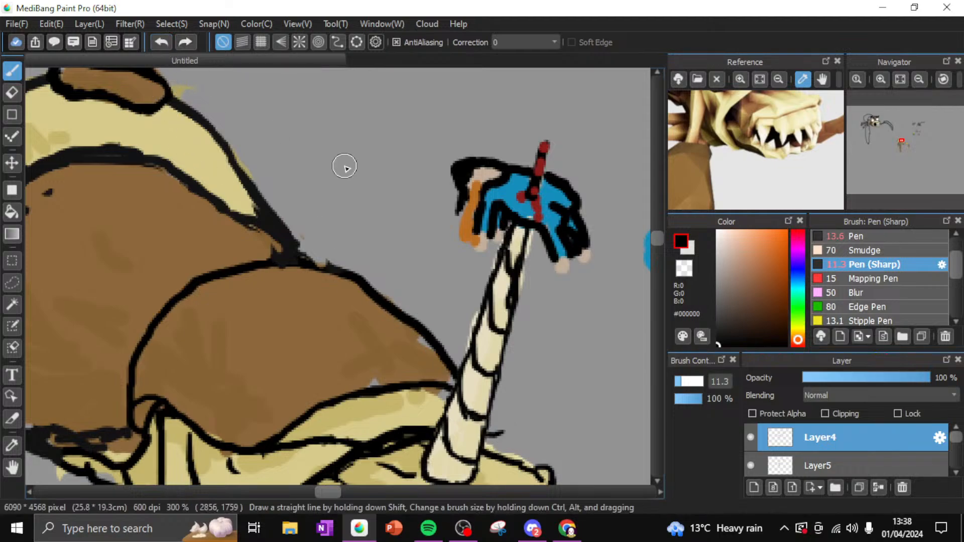
pyautogui.moveTo(661, 237); pyautogui.dragTo(661, 243)
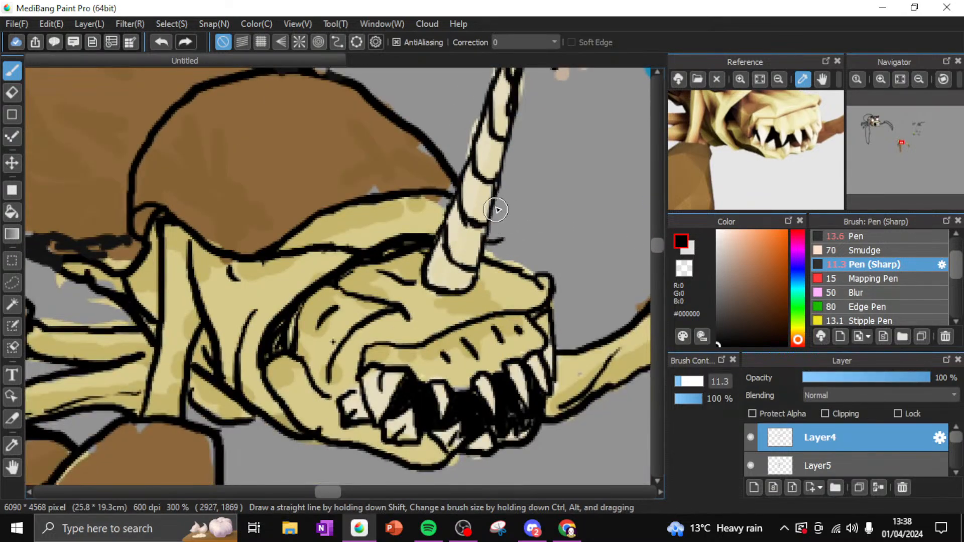
pyautogui.moveTo(495, 206)
pyautogui.mouseDown()
pyautogui.moveTo(531, 233)
pyautogui.moveTo(522, 243)
pyautogui.moveTo(485, 240)
pyautogui.moveTo(524, 236)
pyautogui.moveTo(504, 223)
pyautogui.moveTo(486, 243)
pyautogui.moveTo(524, 241)
pyautogui.moveTo(520, 225)
pyautogui.moveTo(496, 208)
pyautogui.mouseUp()
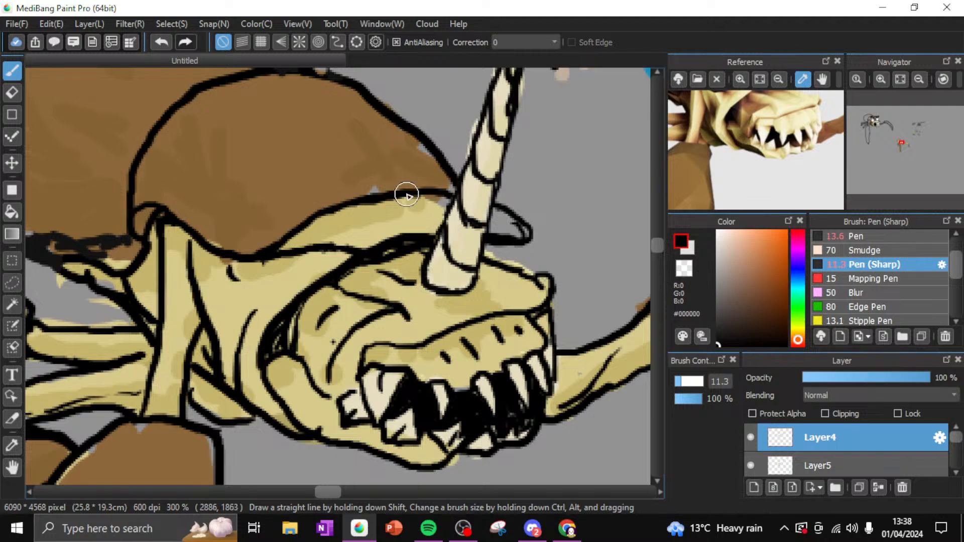
# Fill the cap's brim and its tip behind the horn with brown #8C683B on Layer5, using a size 25 Pen
pyautogui.keyDown('alt'); pyautogui.click(294, 179); pyautogui.keyUp('alt')
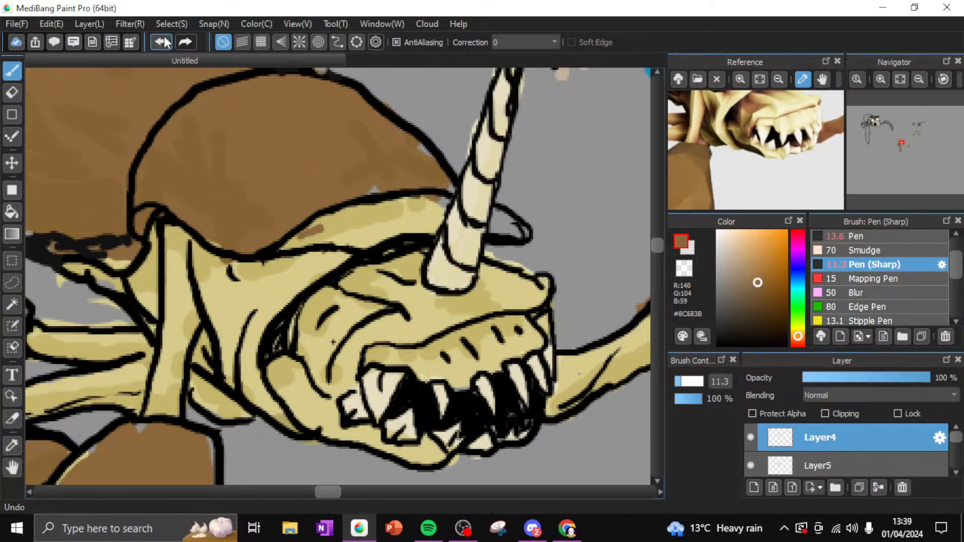
pyautogui.click(823, 455)
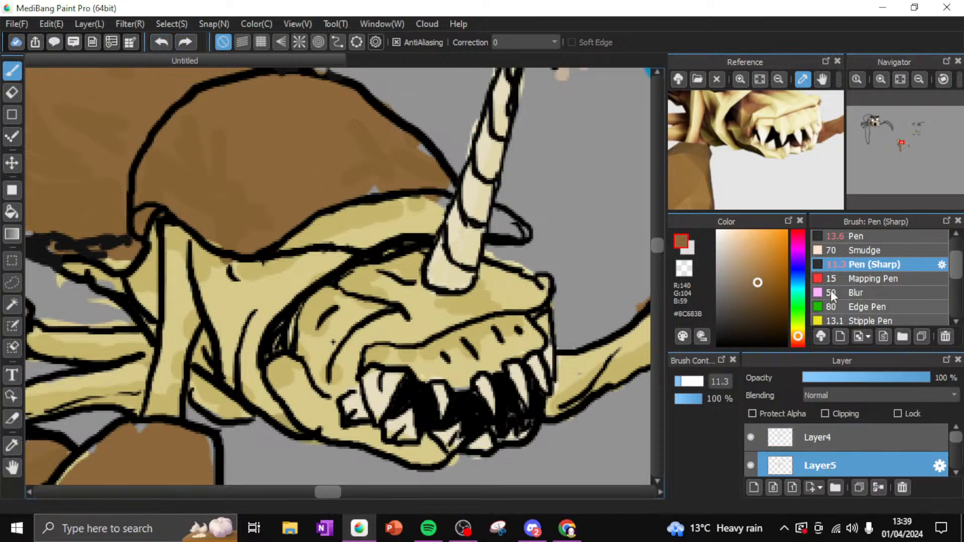
pyautogui.click(867, 237)
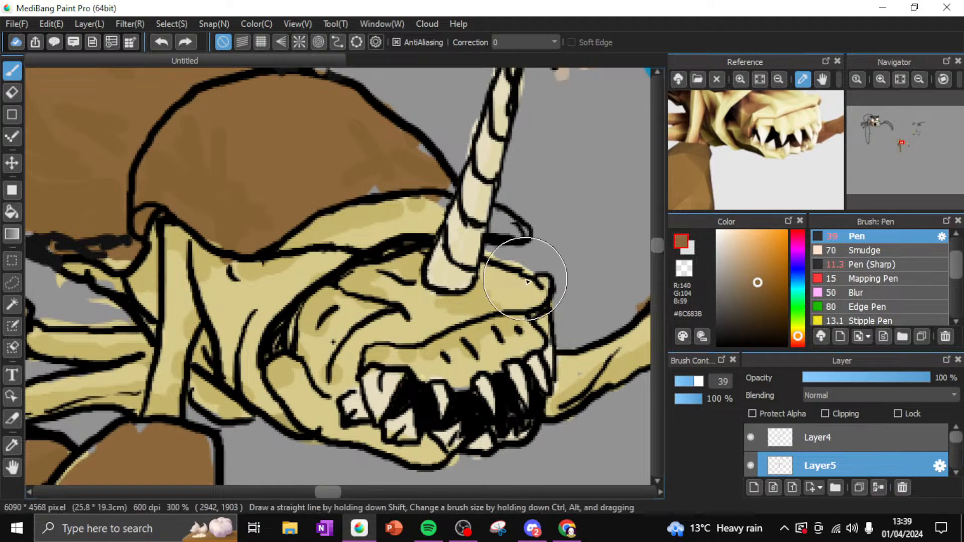
pyautogui.moveTo(314, 220); pyautogui.dragTo(302, 224)
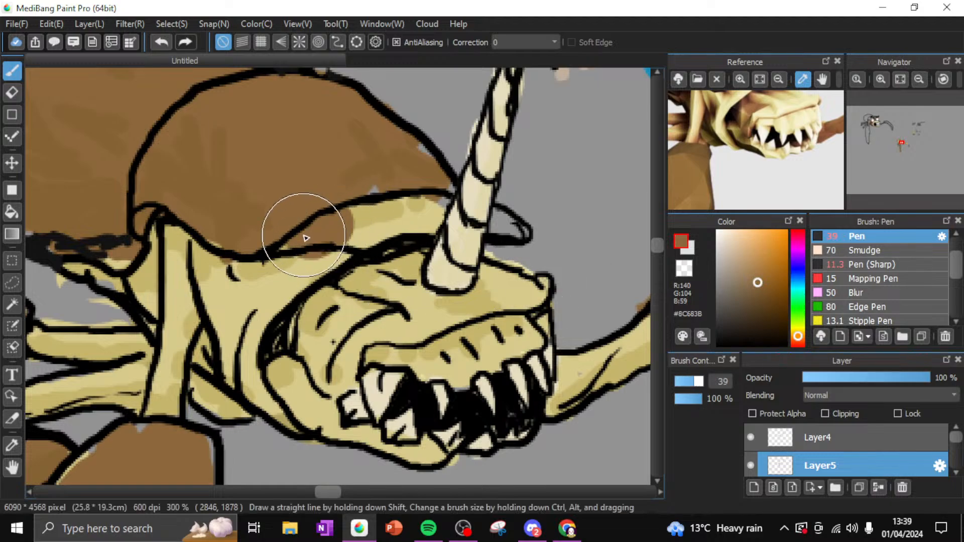
pyautogui.click(161, 42)
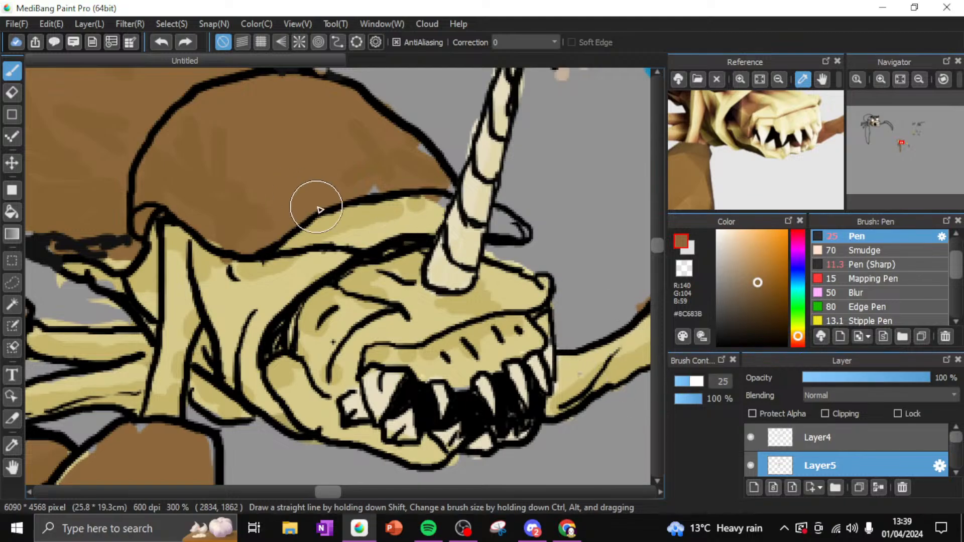
pyautogui.moveTo(316, 206)
pyautogui.mouseDown()
pyautogui.moveTo(293, 237)
pyautogui.moveTo(342, 217)
pyautogui.moveTo(395, 214)
pyautogui.moveTo(358, 237)
pyautogui.moveTo(422, 206)
pyautogui.moveTo(339, 237)
pyautogui.moveTo(380, 192)
pyautogui.moveTo(416, 191)
pyautogui.moveTo(430, 172)
pyautogui.moveTo(404, 151)
pyautogui.moveTo(450, 198)
pyautogui.moveTo(440, 232)
pyautogui.moveTo(427, 224)
pyautogui.moveTo(458, 221)
pyautogui.mouseUp()
pyautogui.moveTo(525, 232)
pyautogui.mouseDown()
pyautogui.moveTo(520, 217)
pyautogui.moveTo(513, 227)
pyautogui.mouseUp()
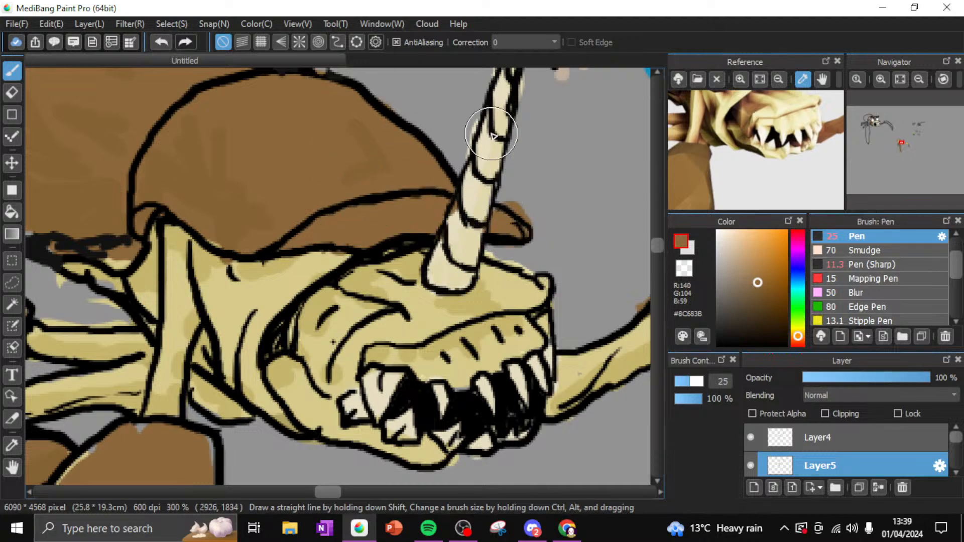
# Draw thin black broken seam lines along the cap's brim on Layer4 with the 11.3 Pen (Sharp)
pyautogui.click(793, 435)
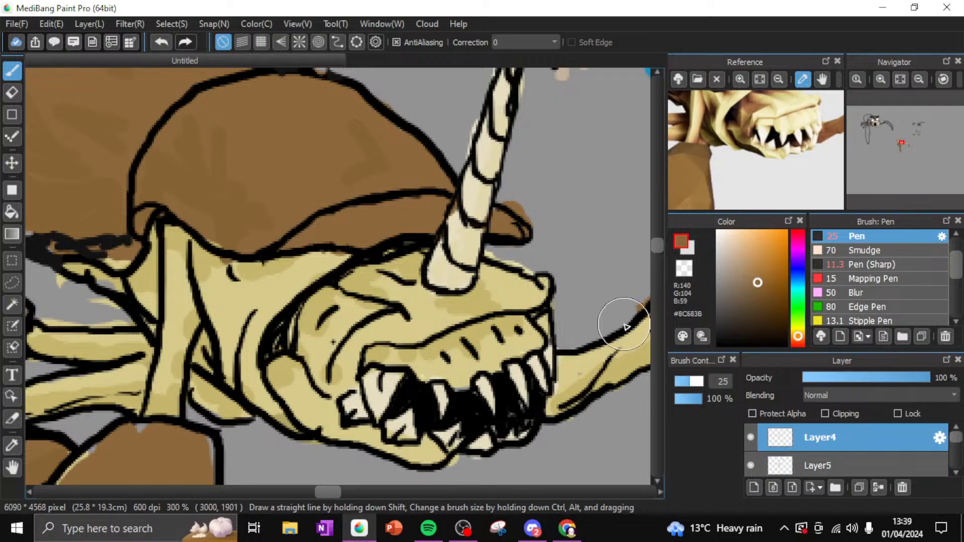
pyautogui.click(873, 265)
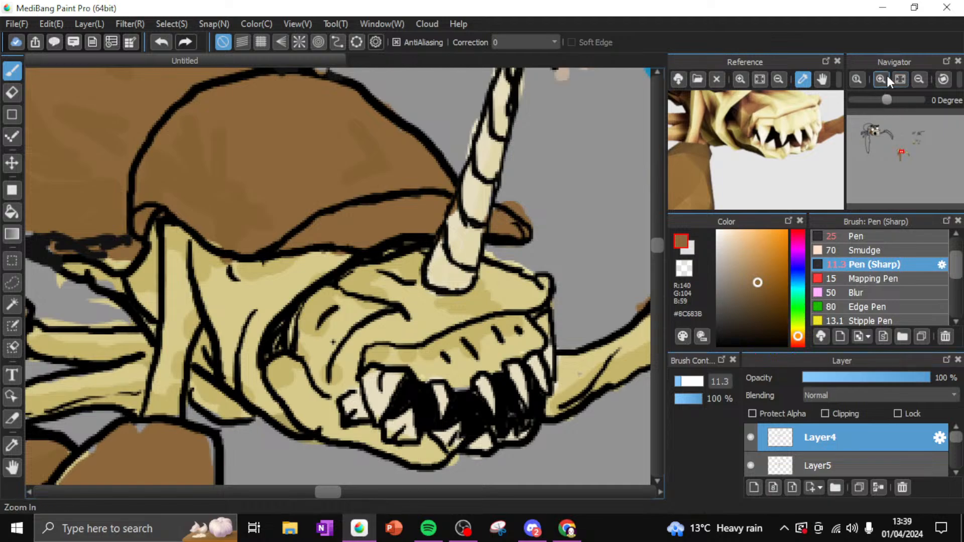
pyautogui.click(887, 75)
pyautogui.click(887, 75)
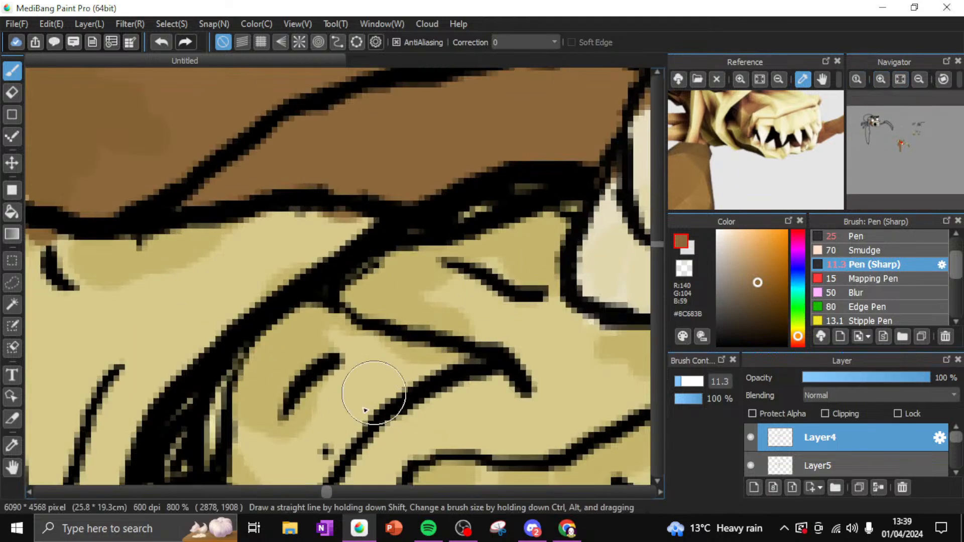
pyautogui.click(918, 79)
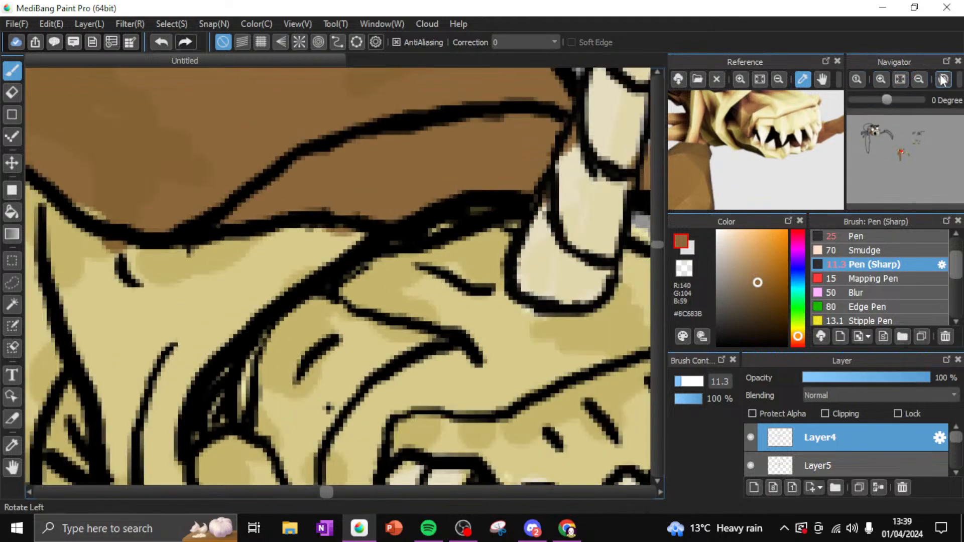
pyautogui.click(923, 77)
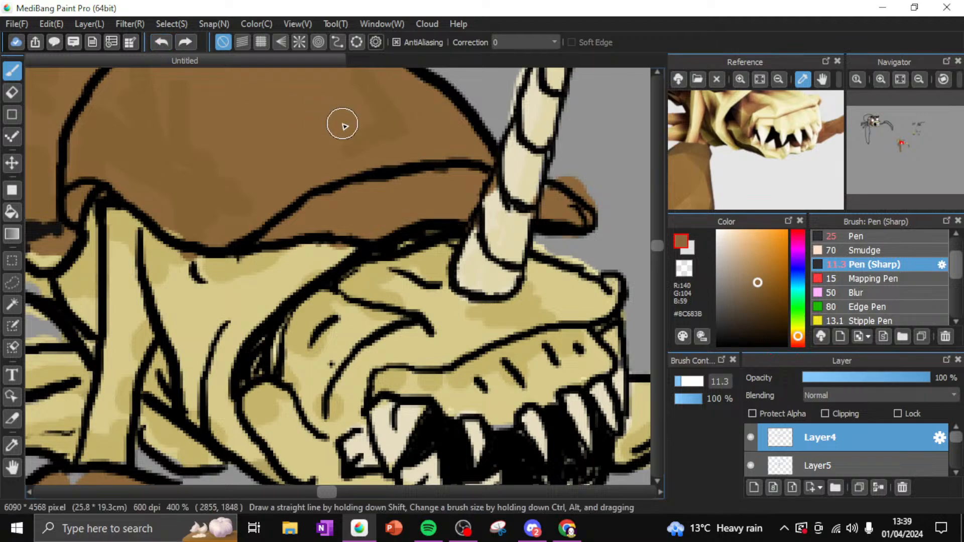
pyautogui.moveTo(777, 334); pyautogui.dragTo(718, 346)
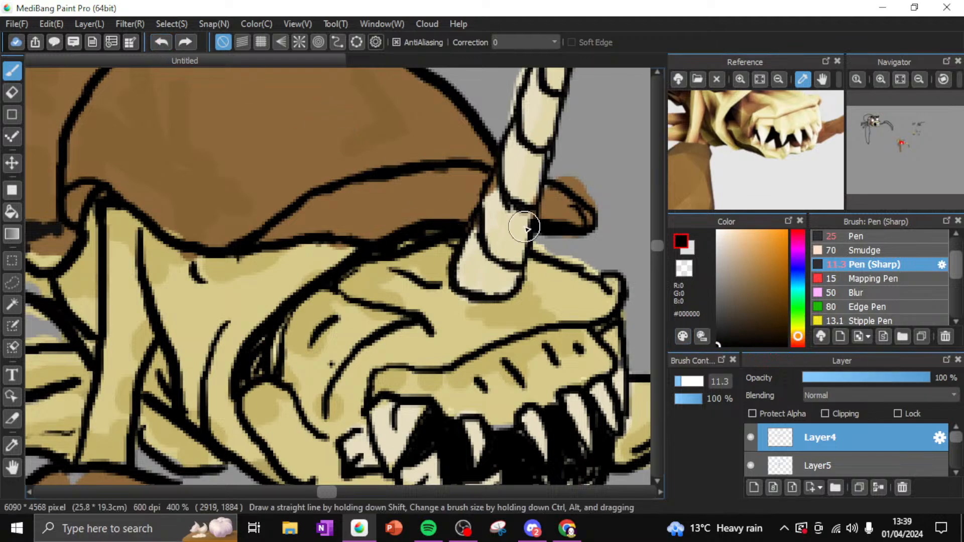
pyautogui.click(373, 230)
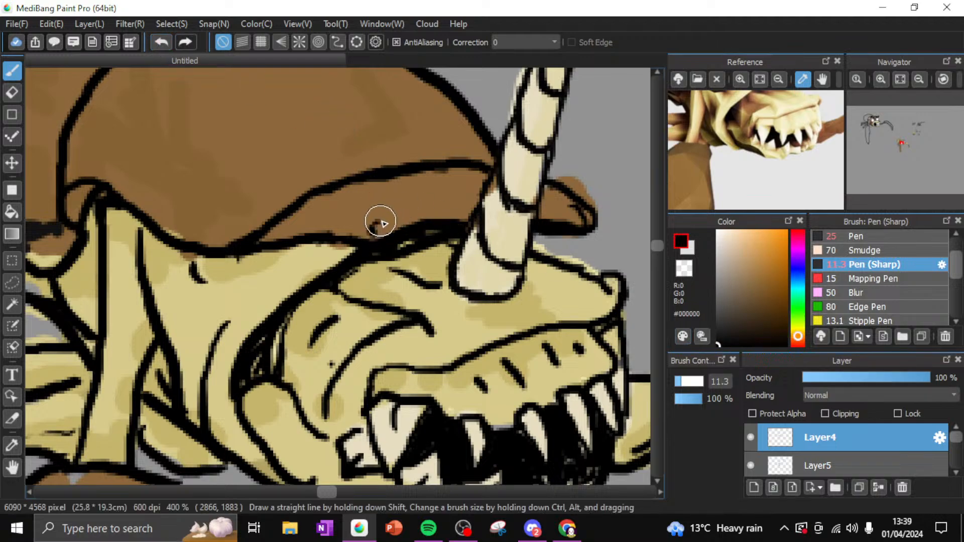
pyautogui.moveTo(380, 222); pyautogui.dragTo(465, 206)
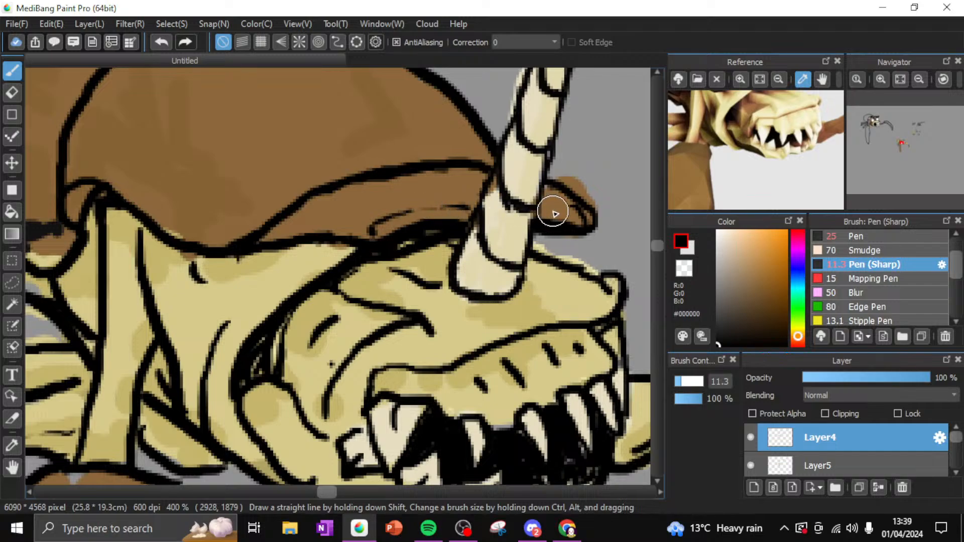
pyautogui.moveTo(554, 212)
pyautogui.mouseDown()
pyautogui.moveTo(570, 205)
pyautogui.moveTo(594, 215)
pyautogui.mouseUp()
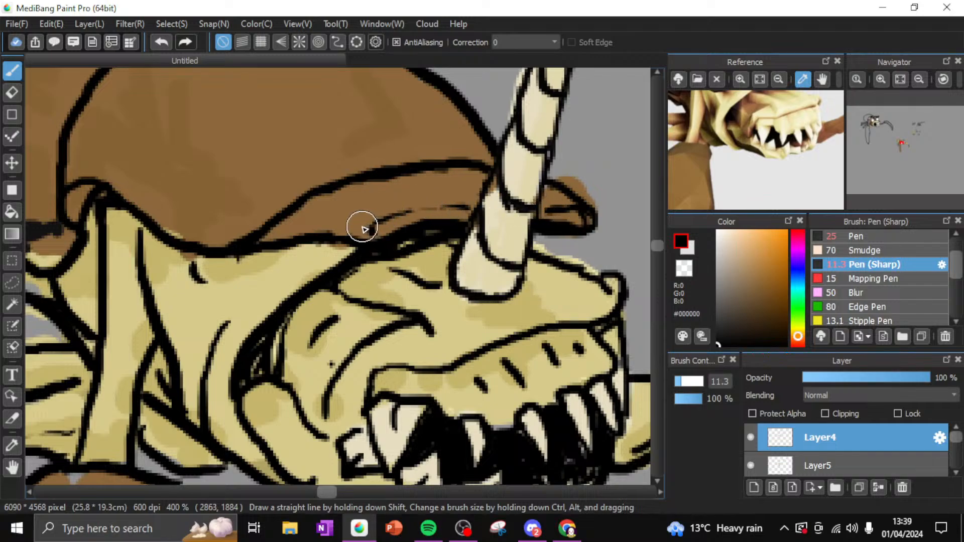
pyautogui.moveTo(355, 226); pyautogui.dragTo(268, 236)
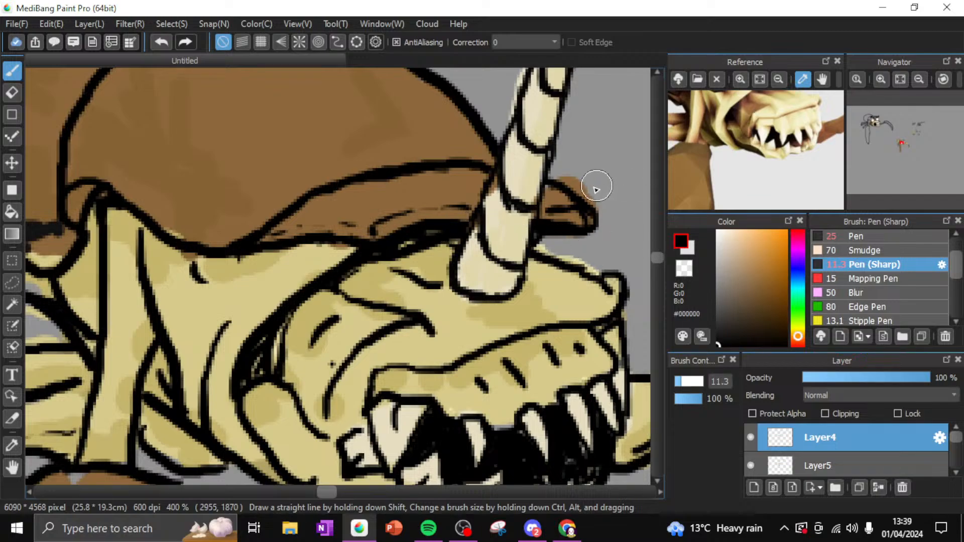
# Paint a rounded pale yellow #D7CA8B patch on the cap's front on Layer5 and letter it "NY" in black
pyautogui.moveTo(658, 256); pyautogui.dragTo(658, 246)
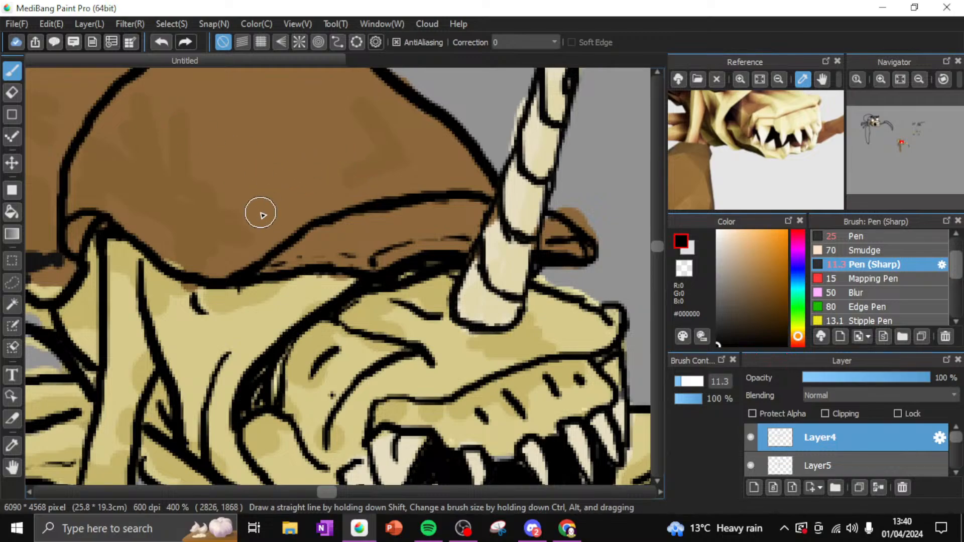
pyautogui.keyDown('alt'); pyautogui.click(256, 318); pyautogui.keyUp('alt')
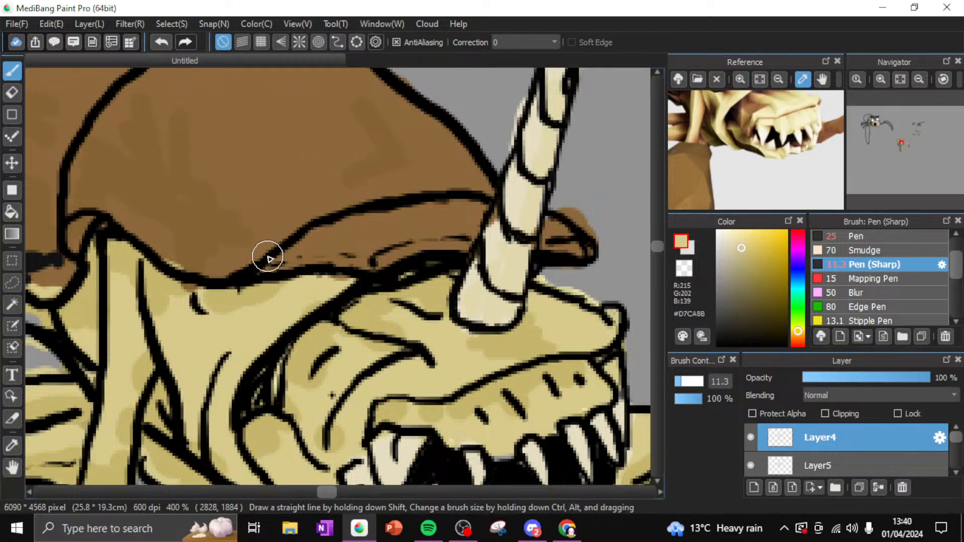
pyautogui.moveTo(728, 322); pyautogui.dragTo(719, 346)
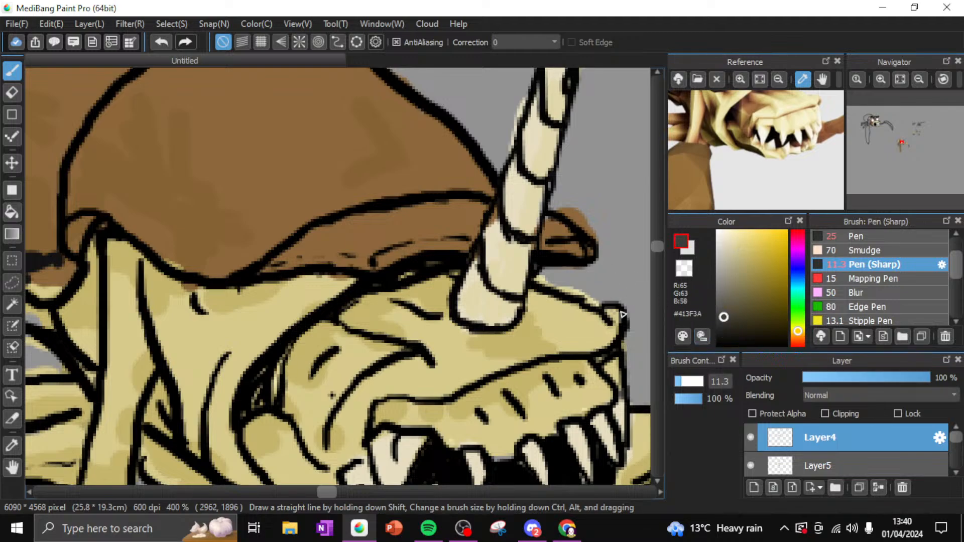
pyautogui.keyDown('alt'); pyautogui.click(252, 321); pyautogui.keyUp('alt')
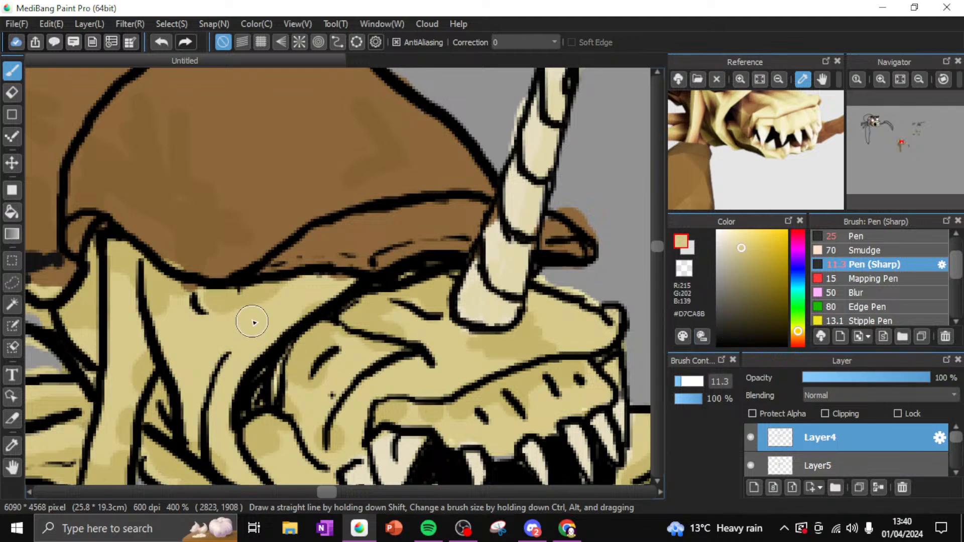
pyautogui.click(839, 462)
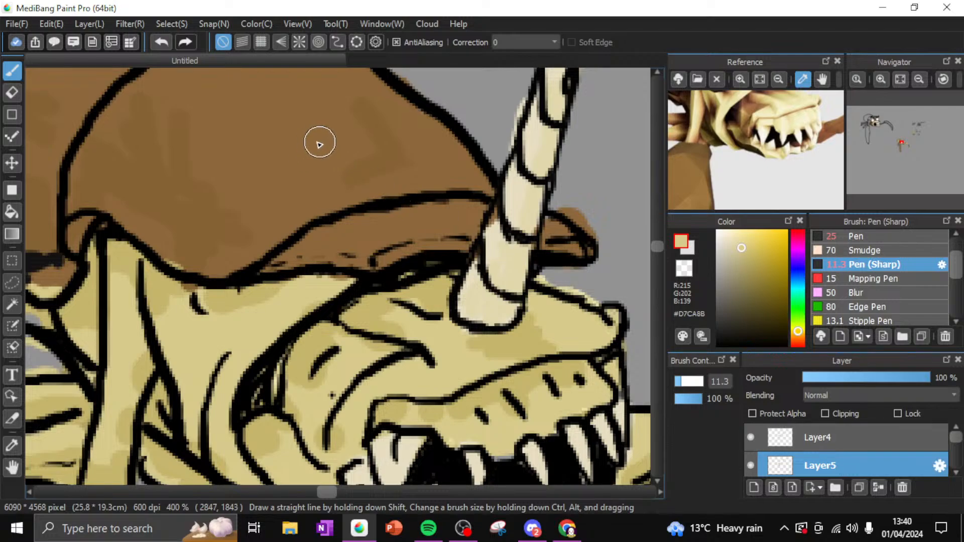
pyautogui.moveTo(304, 146)
pyautogui.mouseDown()
pyautogui.moveTo(368, 133)
pyautogui.moveTo(309, 153)
pyautogui.moveTo(395, 136)
pyautogui.moveTo(424, 184)
pyautogui.moveTo(373, 145)
pyautogui.moveTo(325, 146)
pyautogui.moveTo(303, 168)
pyautogui.moveTo(308, 217)
pyautogui.moveTo(301, 160)
pyautogui.moveTo(316, 134)
pyautogui.moveTo(337, 132)
pyautogui.moveTo(305, 175)
pyautogui.moveTo(309, 185)
pyautogui.moveTo(384, 162)
pyautogui.moveTo(377, 178)
pyautogui.moveTo(316, 202)
pyautogui.moveTo(402, 185)
pyautogui.moveTo(307, 213)
pyautogui.moveTo(414, 187)
pyautogui.moveTo(398, 157)
pyautogui.moveTo(398, 168)
pyautogui.moveTo(375, 162)
pyautogui.moveTo(393, 156)
pyautogui.moveTo(378, 136)
pyautogui.moveTo(398, 149)
pyautogui.moveTo(342, 144)
pyautogui.moveTo(387, 169)
pyautogui.mouseUp()
pyautogui.moveTo(307, 185)
pyautogui.mouseDown()
pyautogui.moveTo(310, 144)
pyautogui.moveTo(295, 171)
pyautogui.moveTo(351, 132)
pyautogui.moveTo(393, 139)
pyautogui.moveTo(365, 126)
pyautogui.moveTo(415, 173)
pyautogui.mouseUp()
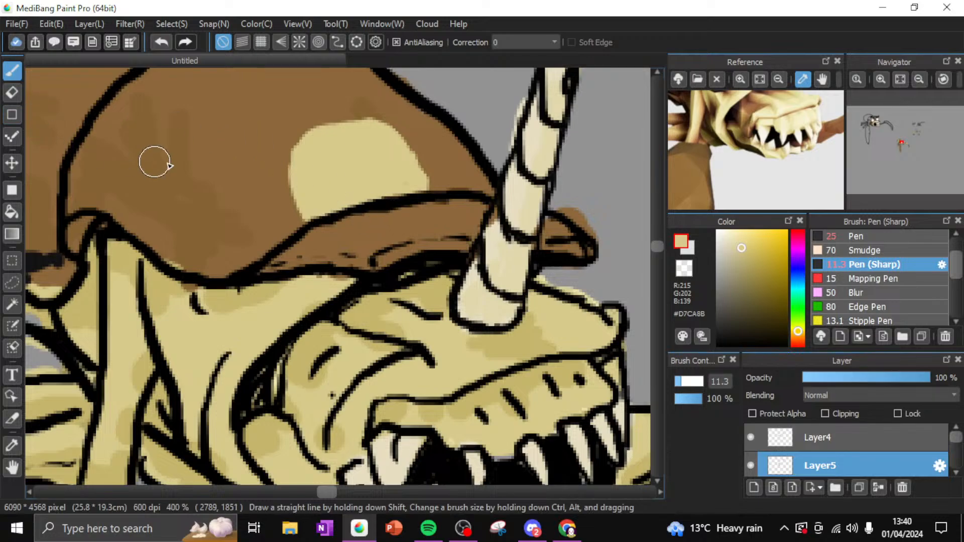
pyautogui.moveTo(729, 294); pyautogui.dragTo(717, 362)
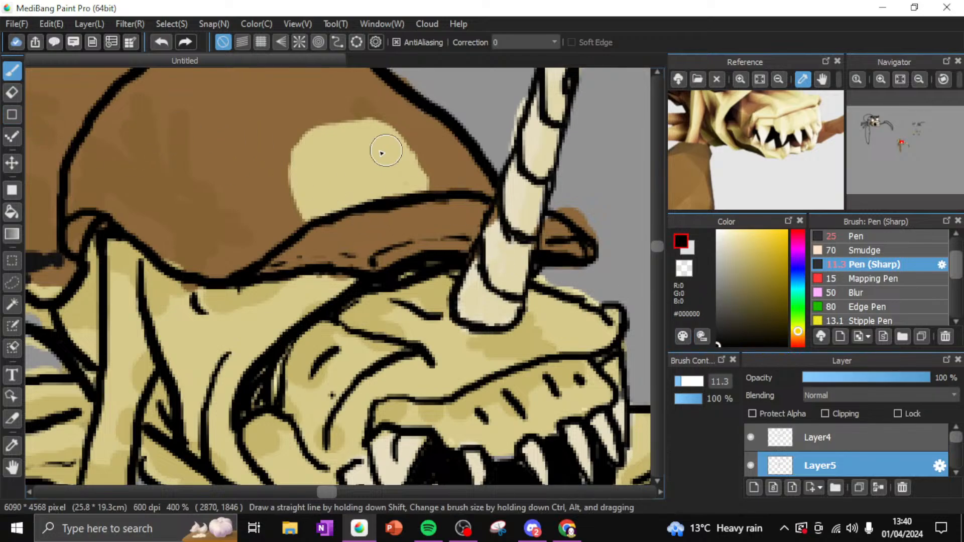
pyautogui.moveTo(327, 203)
pyautogui.mouseDown()
pyautogui.moveTo(315, 167)
pyautogui.moveTo(322, 150)
pyautogui.moveTo(386, 183)
pyautogui.moveTo(358, 147)
pyautogui.moveTo(371, 159)
pyautogui.moveTo(377, 126)
pyautogui.moveTo(384, 177)
pyautogui.mouseUp()
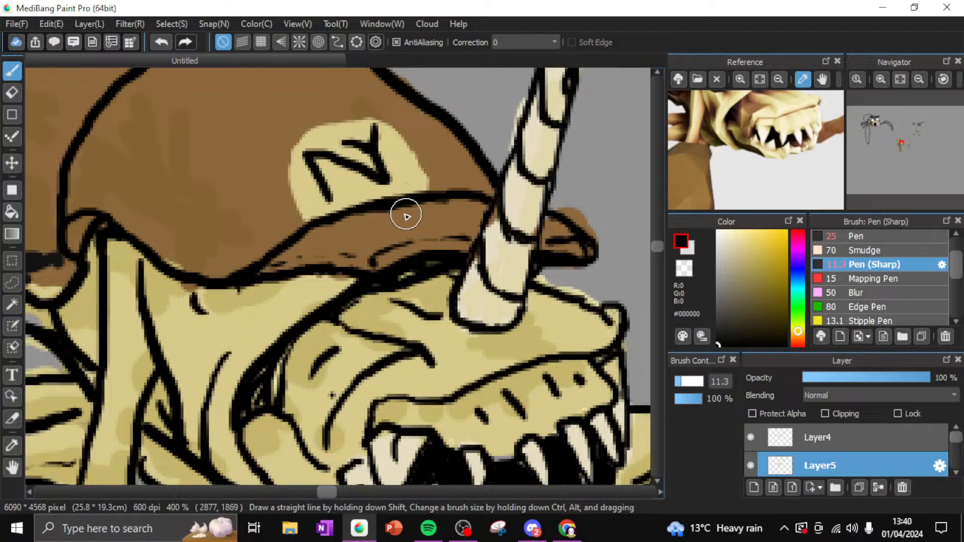
# Erase the brown and yellow fill inside the three thin clawed legs behind the large brown leg on Layer5 with a size 20 eraser
pyautogui.moveTo(918, 96)
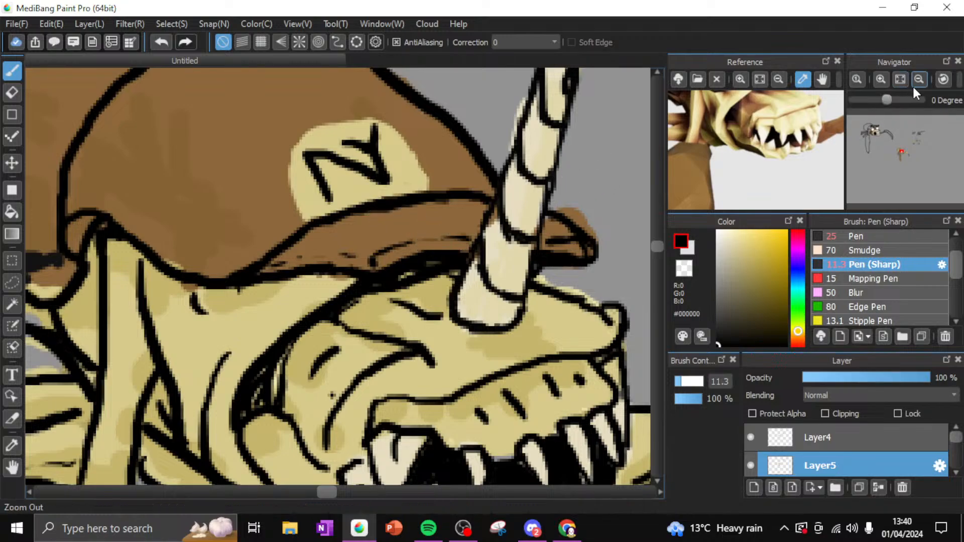
pyautogui.click(919, 79)
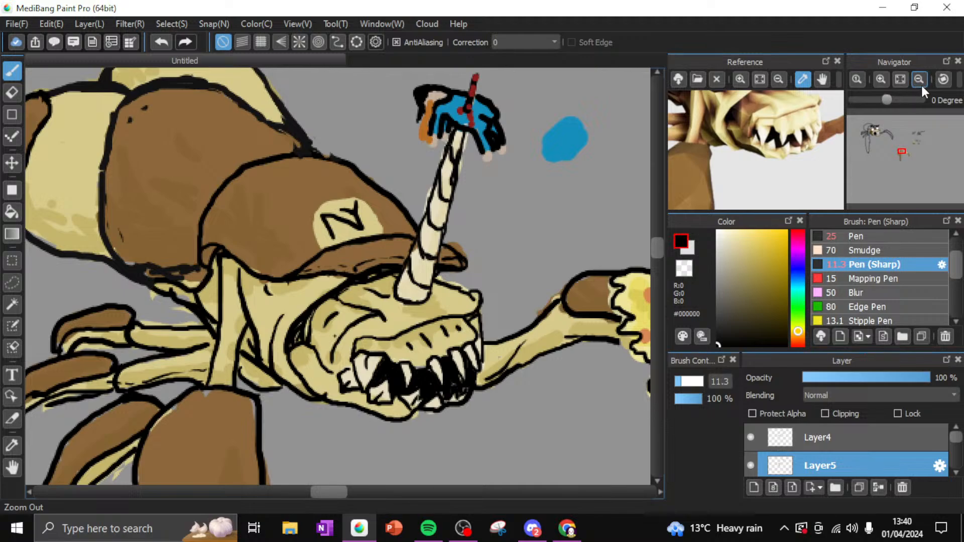
pyautogui.click(920, 81)
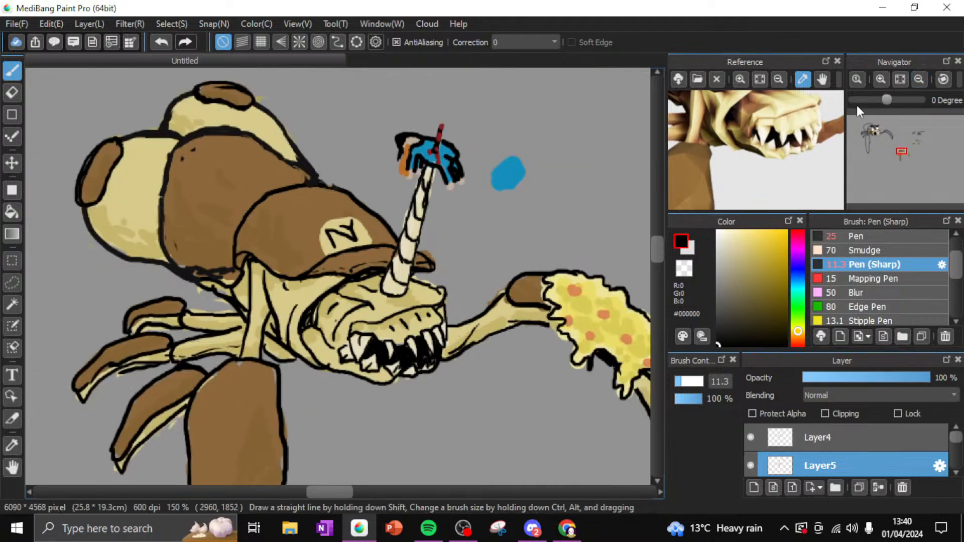
pyautogui.click(883, 79)
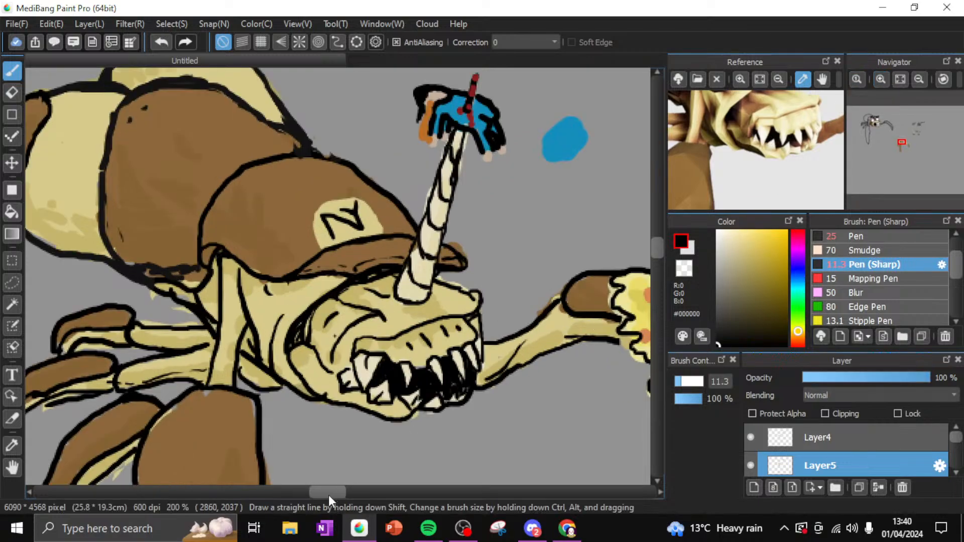
pyautogui.moveTo(328, 495); pyautogui.dragTo(315, 504)
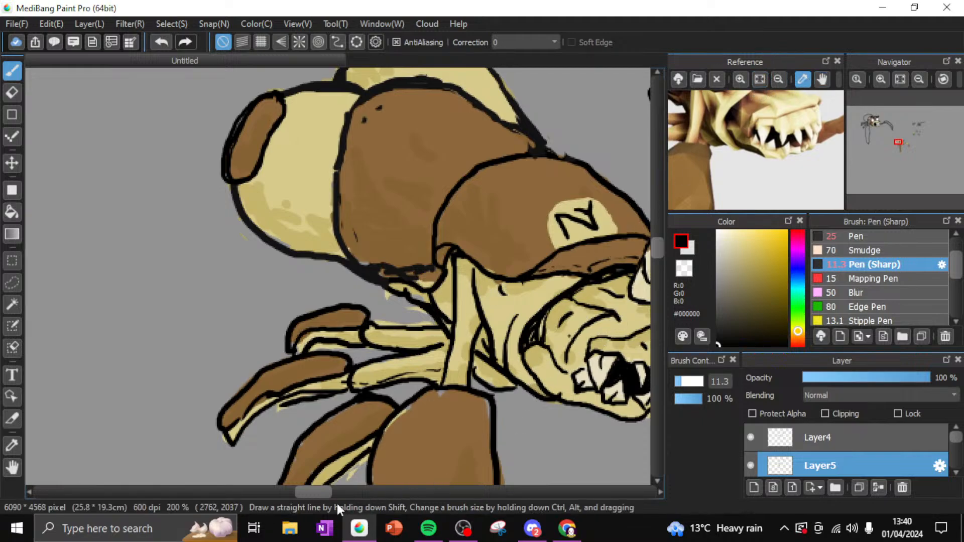
pyautogui.moveTo(316, 491)
pyautogui.mouseDown()
pyautogui.moveTo(325, 492)
pyautogui.moveTo(316, 502)
pyautogui.mouseUp()
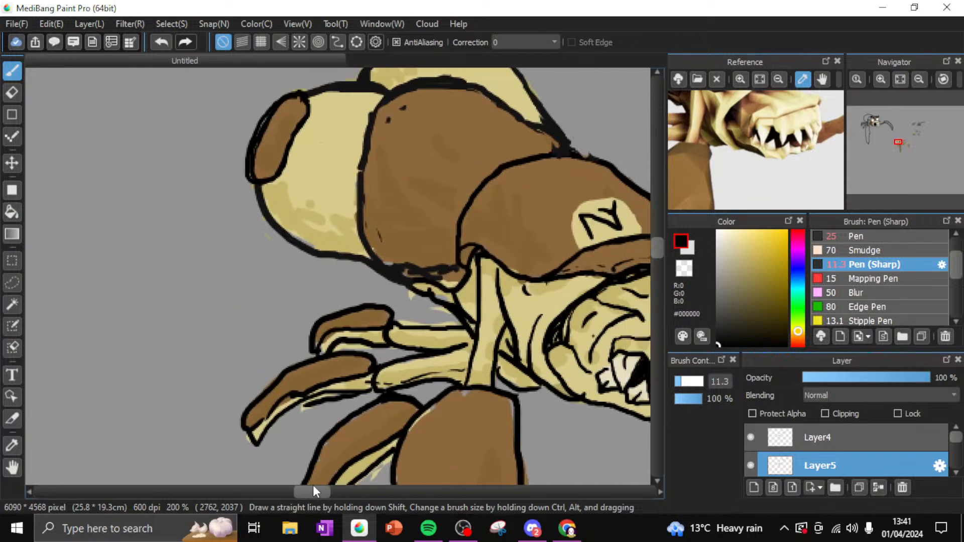
pyautogui.moveTo(658, 246); pyautogui.dragTo(658, 249)
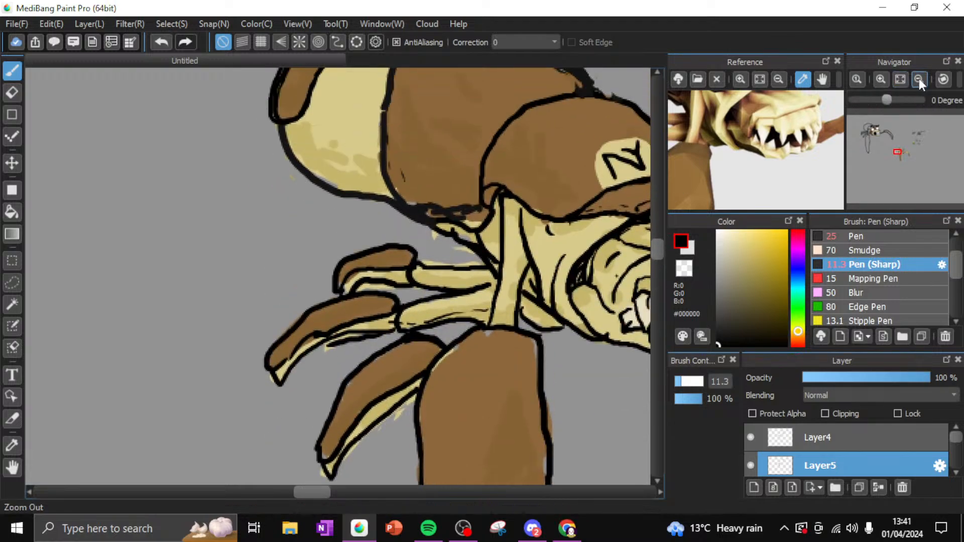
pyautogui.click(919, 78)
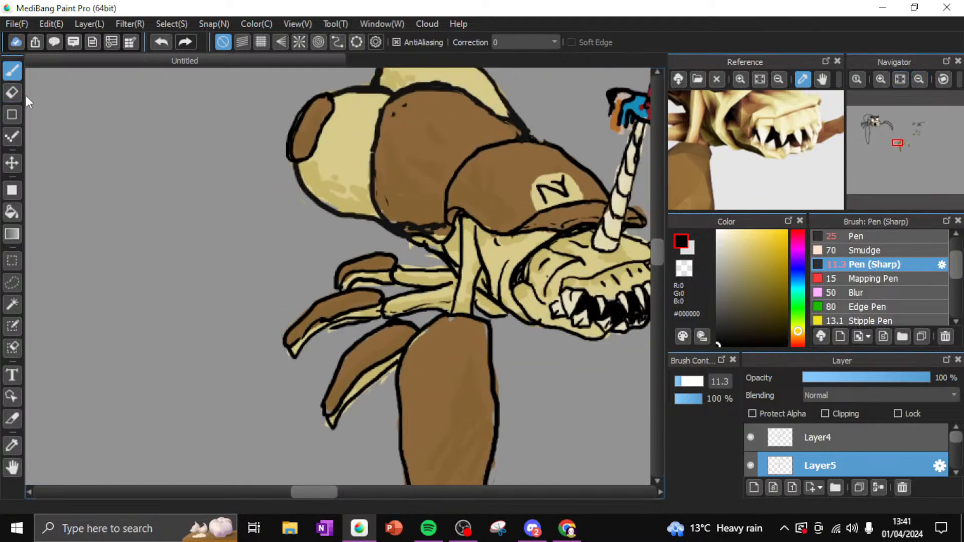
pyautogui.click(12, 92)
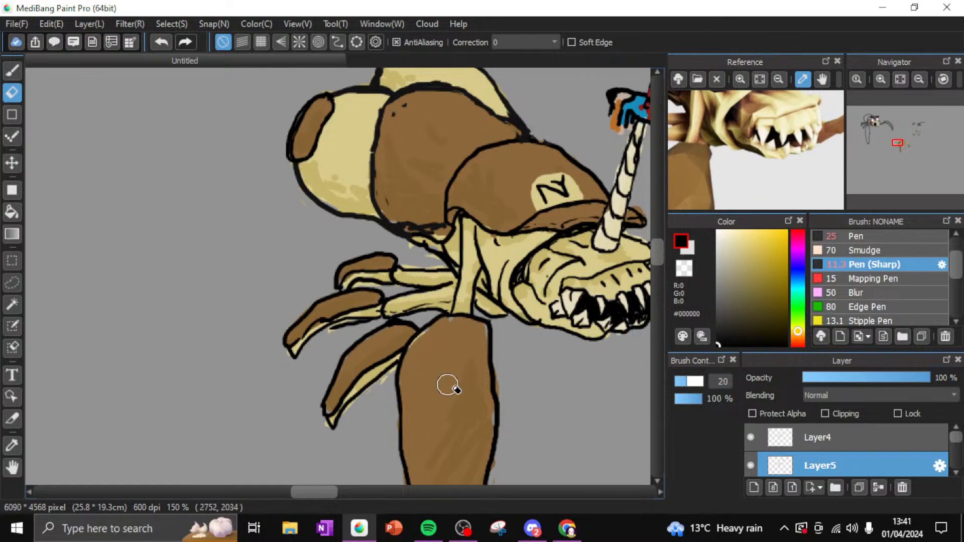
pyautogui.moveTo(339, 331)
pyautogui.mouseDown()
pyautogui.moveTo(328, 383)
pyautogui.moveTo(337, 393)
pyautogui.moveTo(354, 367)
pyautogui.moveTo(367, 395)
pyautogui.moveTo(411, 316)
pyautogui.moveTo(384, 382)
pyautogui.moveTo(384, 362)
pyautogui.moveTo(359, 373)
pyautogui.moveTo(344, 355)
pyautogui.moveTo(291, 364)
pyautogui.moveTo(333, 324)
pyautogui.moveTo(341, 297)
pyautogui.moveTo(321, 301)
pyautogui.moveTo(348, 307)
pyautogui.moveTo(391, 275)
pyautogui.moveTo(398, 294)
pyautogui.moveTo(369, 318)
pyautogui.moveTo(363, 302)
pyautogui.moveTo(333, 298)
pyautogui.moveTo(385, 295)
pyautogui.moveTo(413, 273)
pyautogui.moveTo(427, 304)
pyautogui.moveTo(402, 271)
pyautogui.mouseUp()
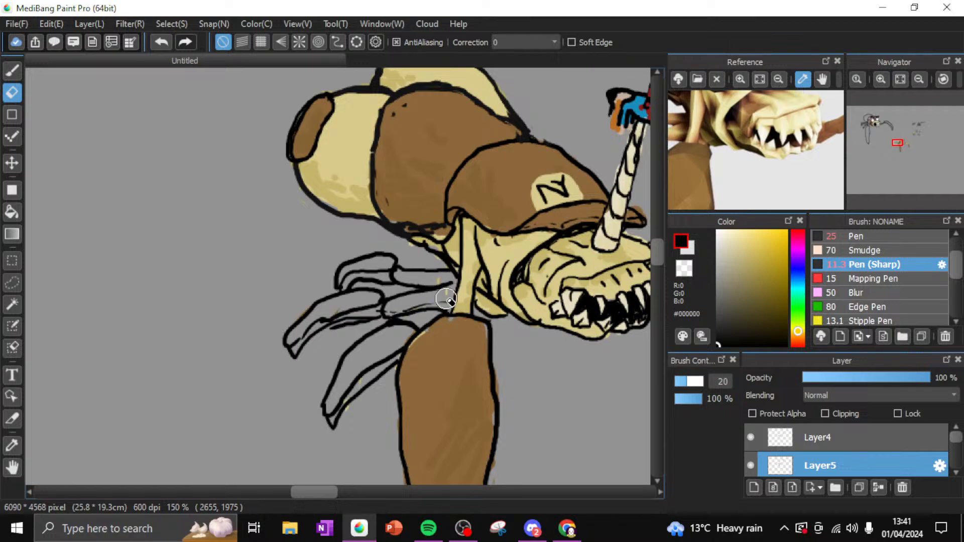
pyautogui.moveTo(459, 307); pyautogui.dragTo(447, 286)
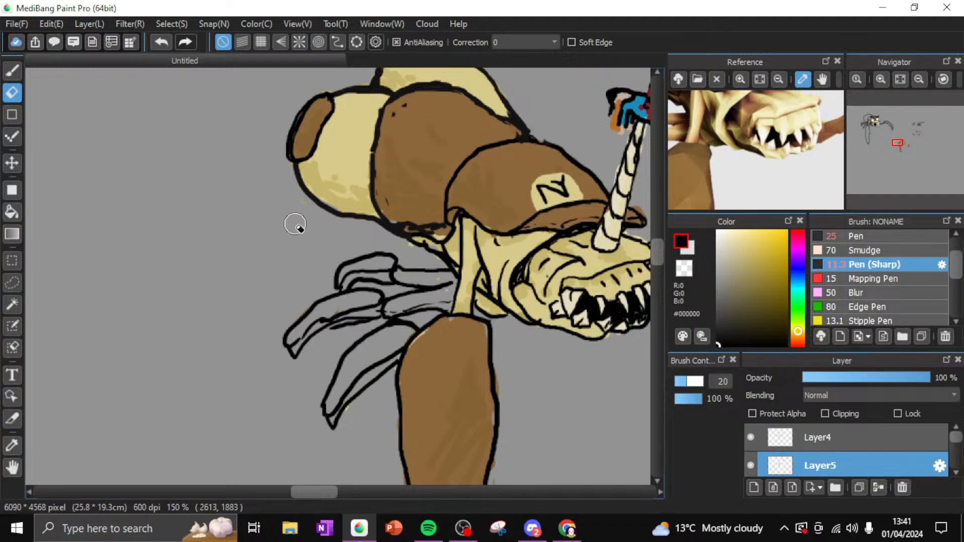
# Erase the black outlines of the three thin clawed legs behind the large brown leg on Layer4 with the size 20 eraser
pyautogui.click(15, 114)
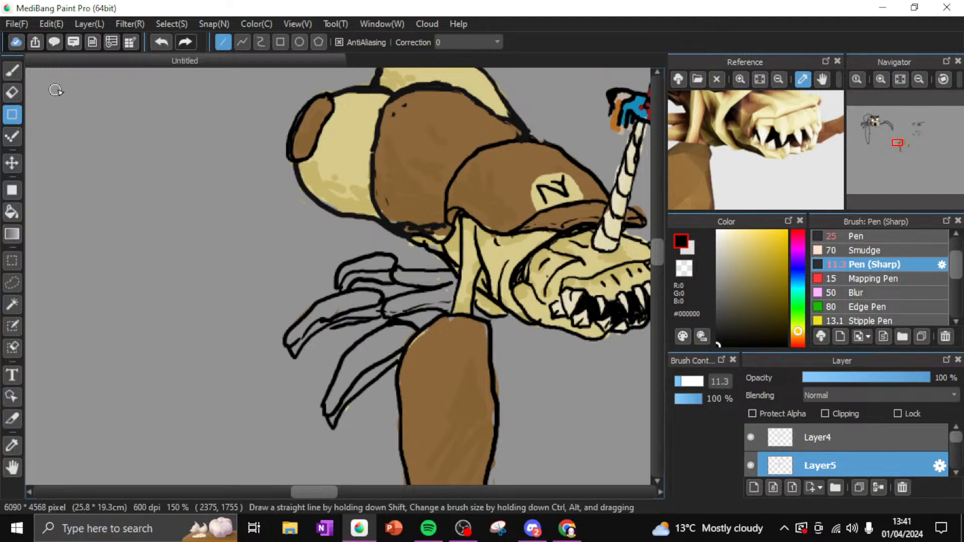
pyautogui.click(18, 92)
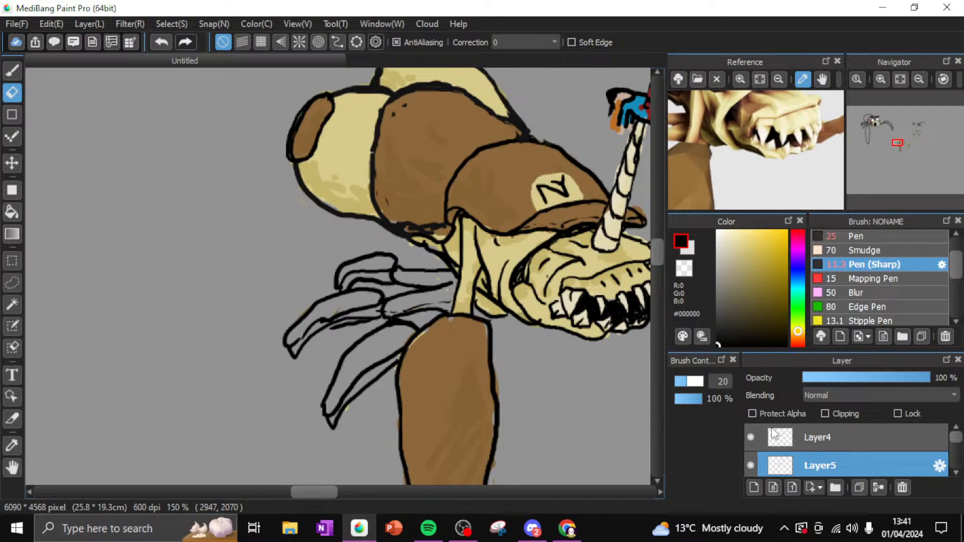
pyautogui.click(774, 435)
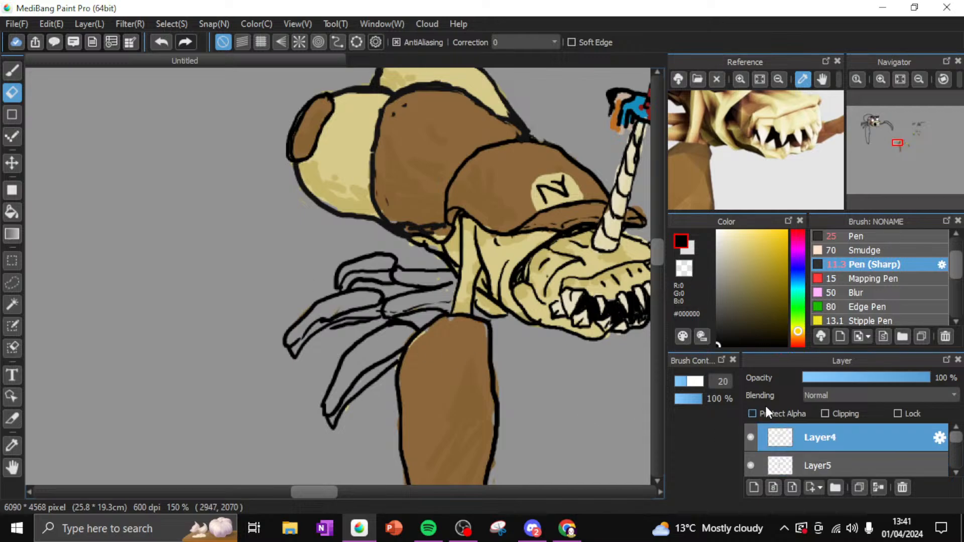
pyautogui.click(17, 70)
pyautogui.moveTo(313, 304)
pyautogui.mouseDown()
pyautogui.moveTo(261, 368)
pyautogui.moveTo(273, 343)
pyautogui.moveTo(293, 356)
pyautogui.moveTo(371, 253)
pyautogui.moveTo(384, 259)
pyautogui.moveTo(319, 269)
pyautogui.moveTo(367, 275)
pyautogui.moveTo(400, 265)
pyautogui.moveTo(338, 332)
pyautogui.moveTo(308, 338)
pyautogui.moveTo(321, 334)
pyautogui.moveTo(329, 380)
pyautogui.moveTo(364, 340)
pyautogui.moveTo(367, 395)
pyautogui.mouseUp()
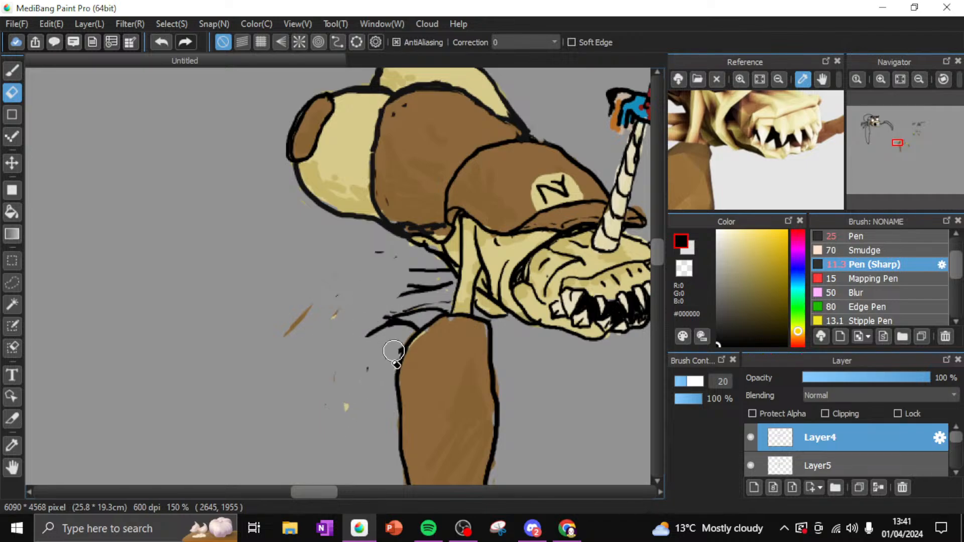
pyautogui.moveTo(398, 340)
pyautogui.mouseDown()
pyautogui.moveTo(419, 318)
pyautogui.moveTo(350, 338)
pyautogui.moveTo(392, 318)
pyautogui.moveTo(435, 315)
pyautogui.moveTo(452, 297)
pyautogui.moveTo(449, 279)
pyautogui.moveTo(445, 289)
pyautogui.moveTo(410, 269)
pyautogui.moveTo(442, 271)
pyautogui.mouseUp()
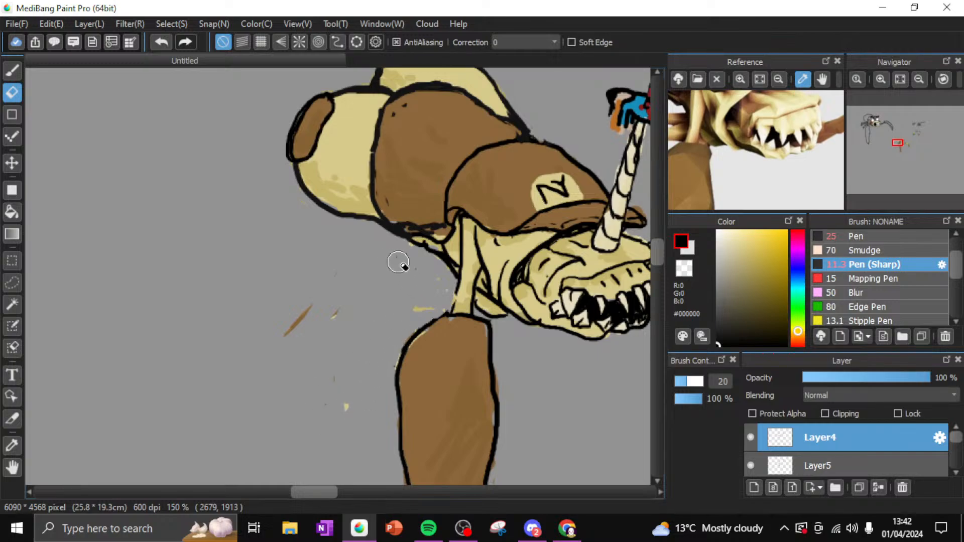
# Erase the leftover brown and yellow flecks beside the large brown leg on Layer5
pyautogui.click(789, 463)
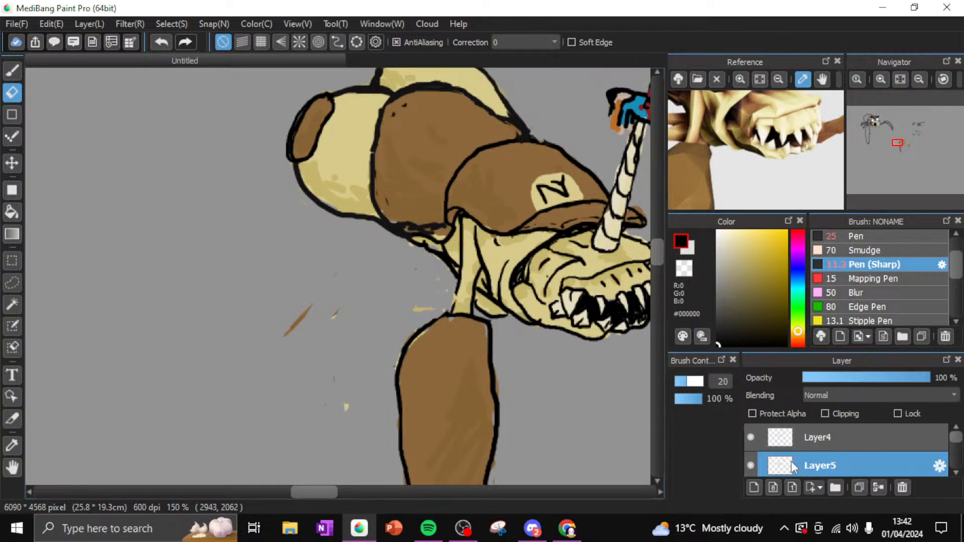
pyautogui.moveTo(331, 319)
pyautogui.mouseDown()
pyautogui.moveTo(302, 308)
pyautogui.moveTo(326, 296)
pyautogui.moveTo(306, 328)
pyautogui.moveTo(341, 324)
pyautogui.moveTo(329, 292)
pyautogui.mouseUp()
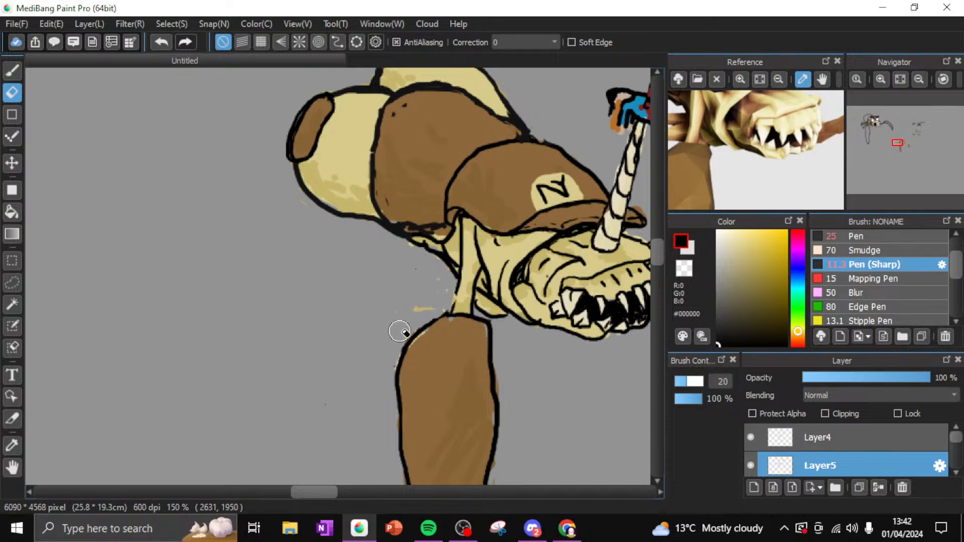
pyautogui.moveTo(392, 323); pyautogui.dragTo(437, 307)
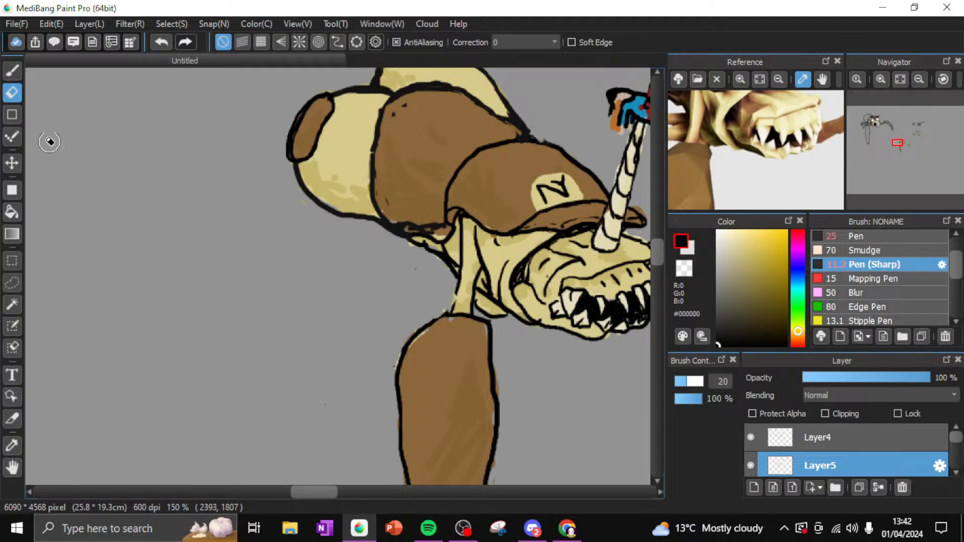
# Draw four small overlapping clawed legs in black #000000 behind the large brown leg on Layer4 with the 11.3 Pen (Sharp)
pyautogui.click(12, 71)
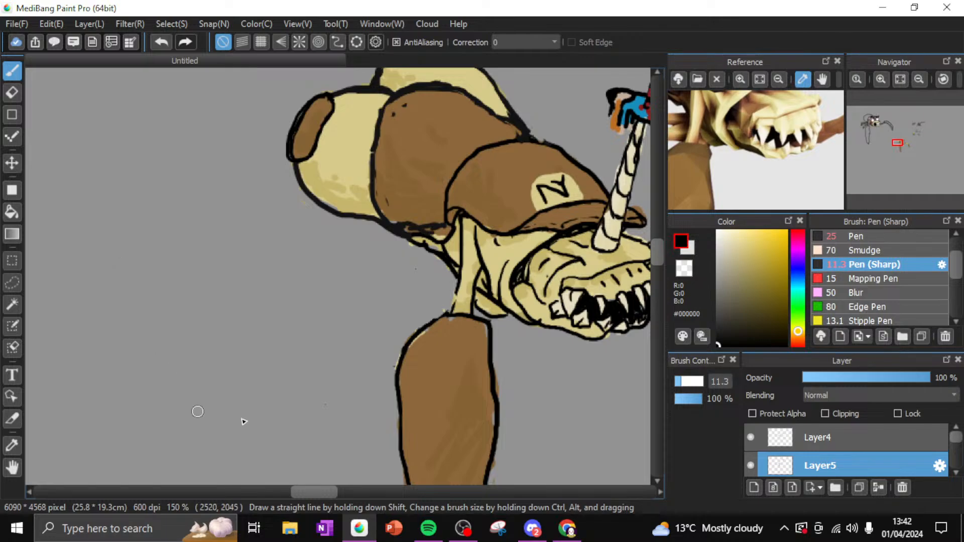
pyautogui.moveTo(323, 490)
pyautogui.mouseDown()
pyautogui.moveTo(339, 489)
pyautogui.moveTo(325, 490)
pyautogui.mouseUp()
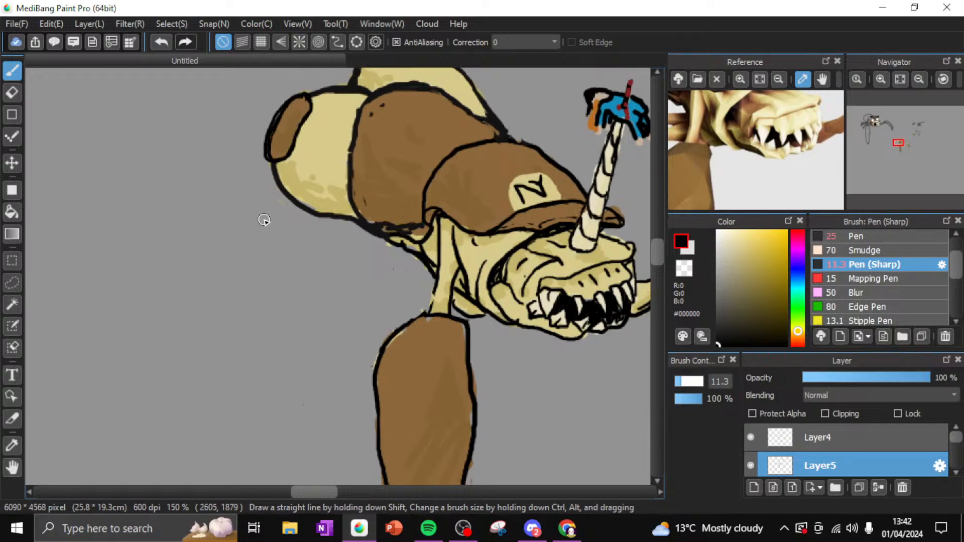
pyautogui.keyDown('alt'); pyautogui.click(370, 220); pyautogui.keyUp('alt')
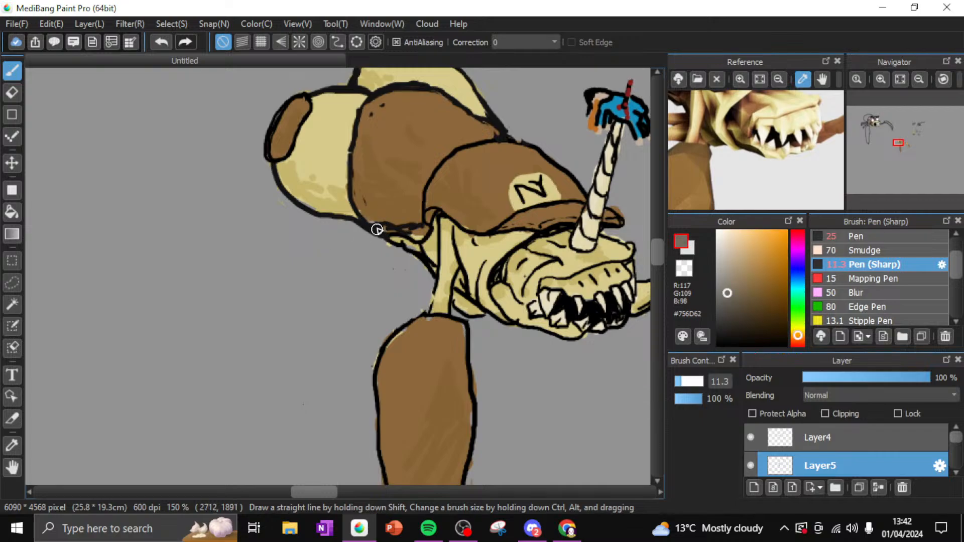
pyautogui.keyDown('alt'); pyautogui.click(366, 230); pyautogui.keyUp('alt')
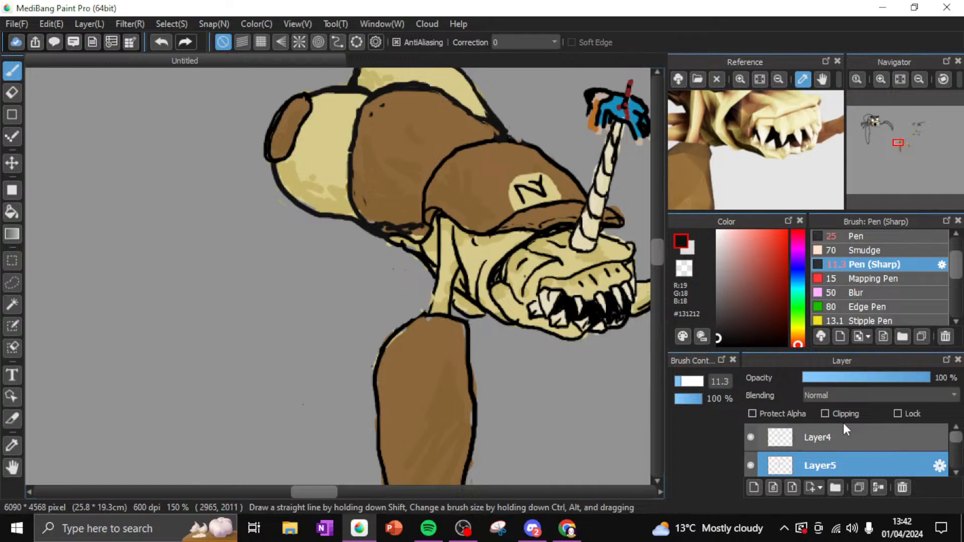
pyautogui.click(849, 436)
pyautogui.moveTo(725, 334); pyautogui.dragTo(707, 354)
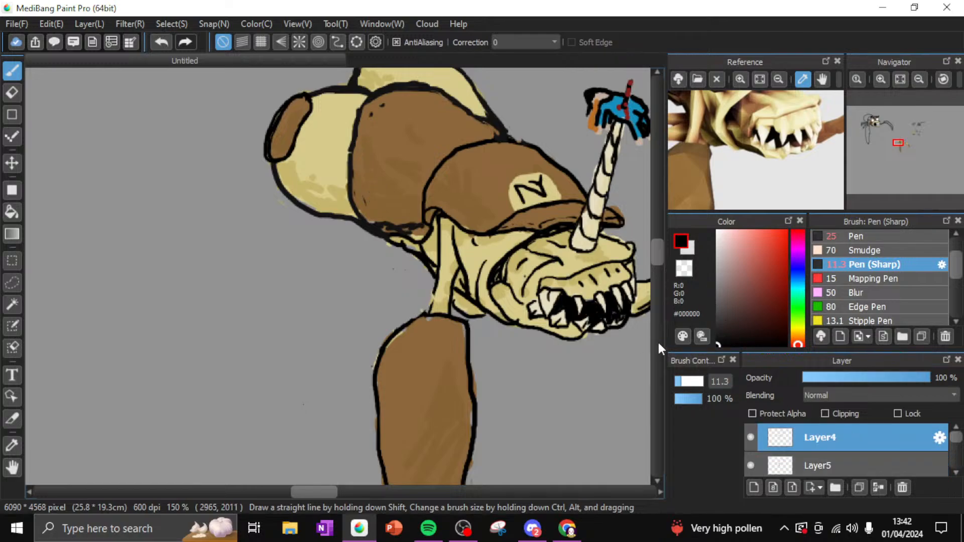
pyautogui.click(920, 79)
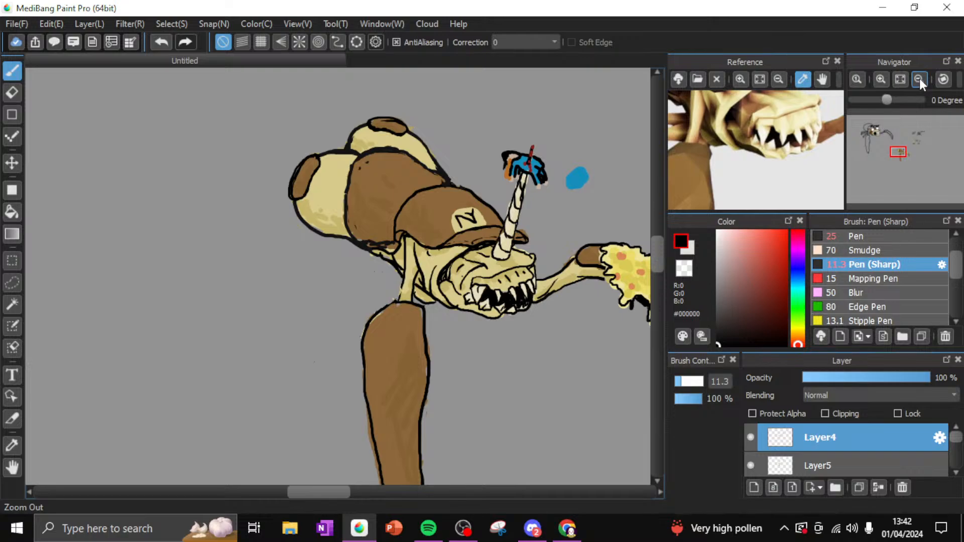
pyautogui.click(882, 79)
pyautogui.click(881, 79)
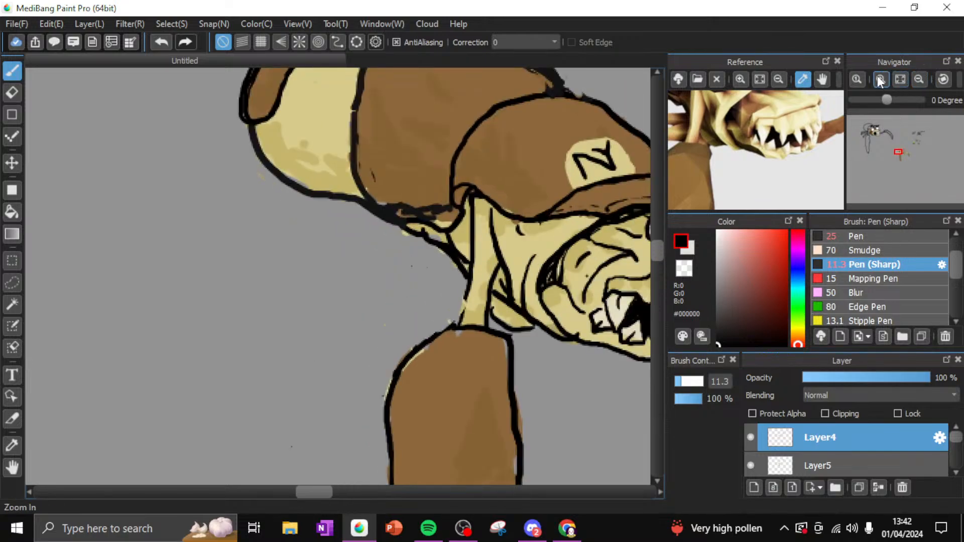
pyautogui.click(880, 81)
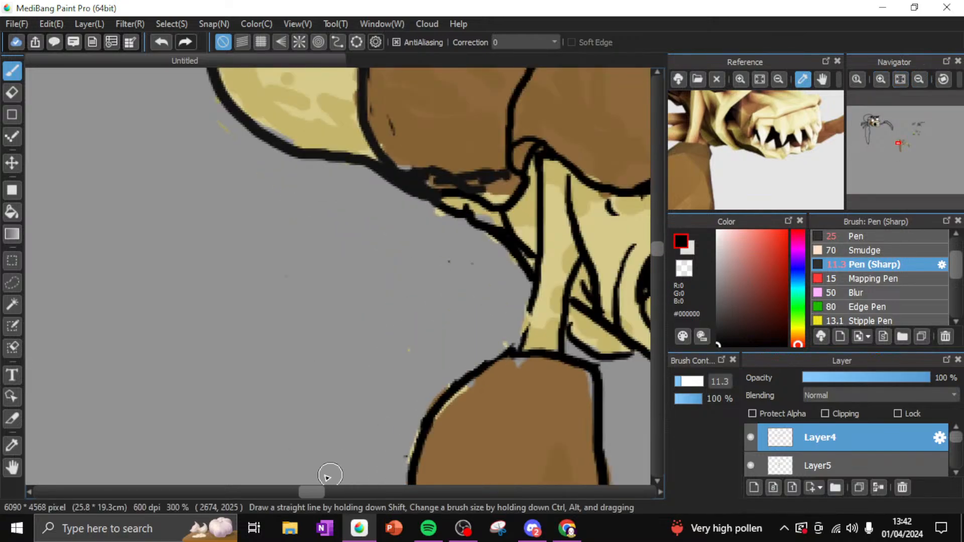
pyautogui.moveTo(306, 494)
pyautogui.mouseDown()
pyautogui.moveTo(325, 492)
pyautogui.moveTo(308, 496)
pyautogui.mouseUp()
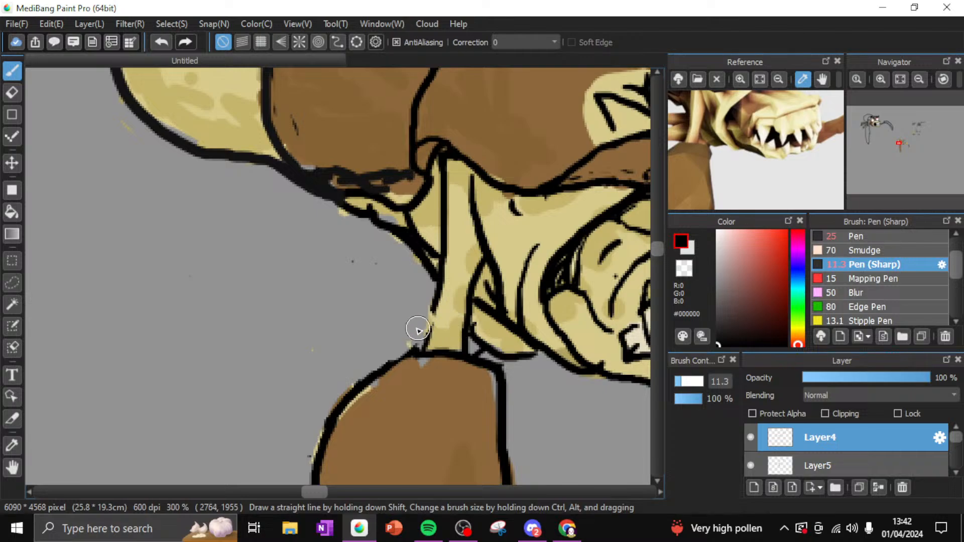
pyautogui.moveTo(427, 320)
pyautogui.mouseDown()
pyautogui.moveTo(359, 348)
pyautogui.moveTo(335, 383)
pyautogui.moveTo(402, 336)
pyautogui.moveTo(348, 388)
pyautogui.moveTo(424, 330)
pyautogui.mouseUp()
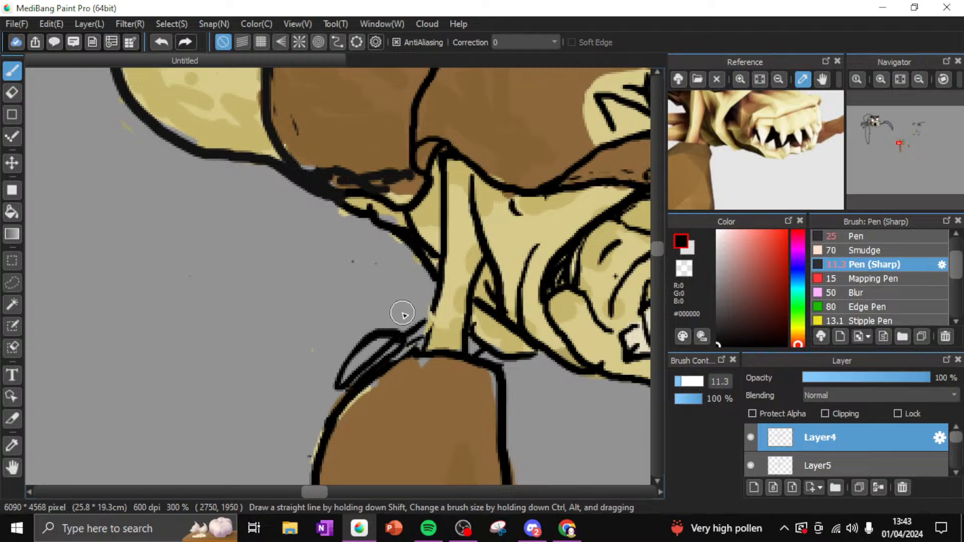
pyautogui.moveTo(437, 292); pyautogui.dragTo(384, 314)
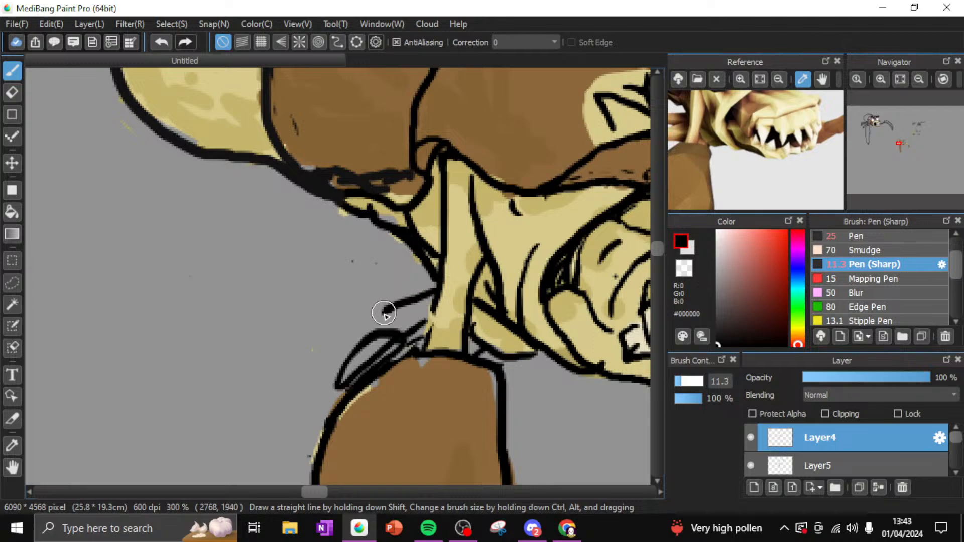
pyautogui.moveTo(440, 293)
pyautogui.mouseDown()
pyautogui.moveTo(386, 326)
pyautogui.moveTo(381, 303)
pyautogui.moveTo(326, 366)
pyautogui.moveTo(343, 319)
pyautogui.moveTo(372, 299)
pyautogui.moveTo(384, 303)
pyautogui.moveTo(329, 365)
pyautogui.moveTo(387, 304)
pyautogui.mouseUp()
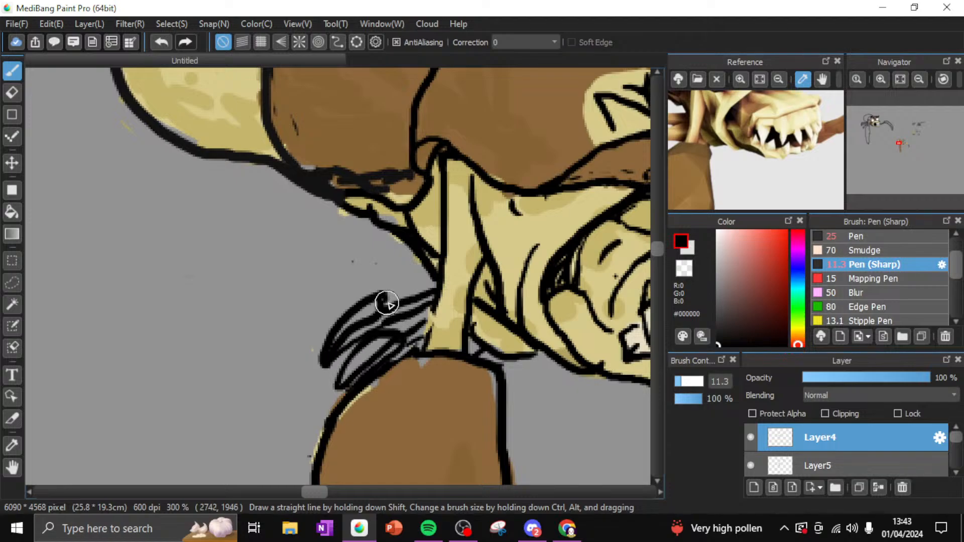
pyautogui.moveTo(427, 271)
pyautogui.mouseDown()
pyautogui.moveTo(374, 290)
pyautogui.moveTo(422, 264)
pyautogui.moveTo(371, 284)
pyautogui.moveTo(350, 280)
pyautogui.moveTo(314, 329)
pyautogui.moveTo(366, 295)
pyautogui.moveTo(318, 332)
pyautogui.mouseUp()
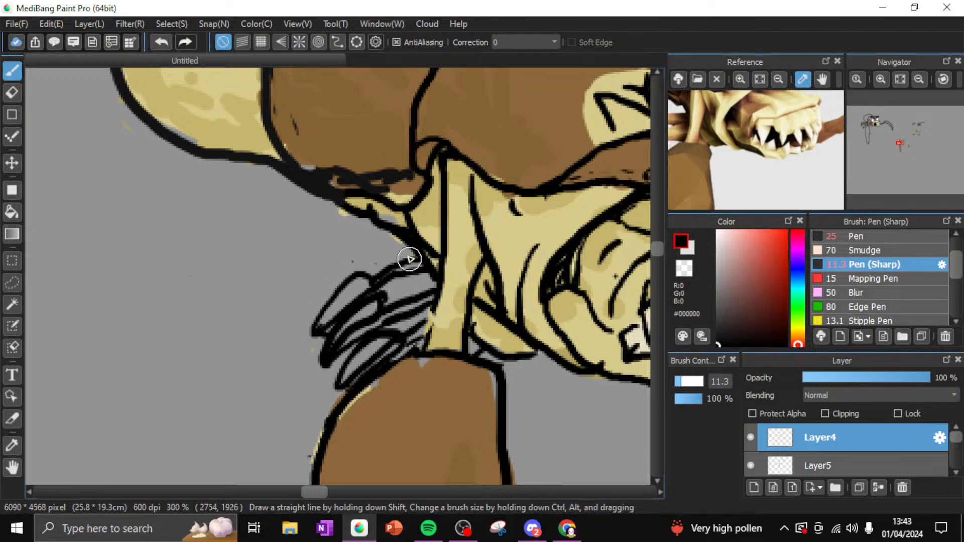
pyautogui.moveTo(401, 243)
pyautogui.mouseDown()
pyautogui.moveTo(344, 267)
pyautogui.moveTo(389, 236)
pyautogui.moveTo(379, 236)
pyautogui.moveTo(337, 270)
pyautogui.moveTo(353, 245)
pyautogui.moveTo(337, 247)
pyautogui.moveTo(311, 266)
pyautogui.moveTo(290, 314)
pyautogui.moveTo(353, 260)
pyautogui.mouseUp()
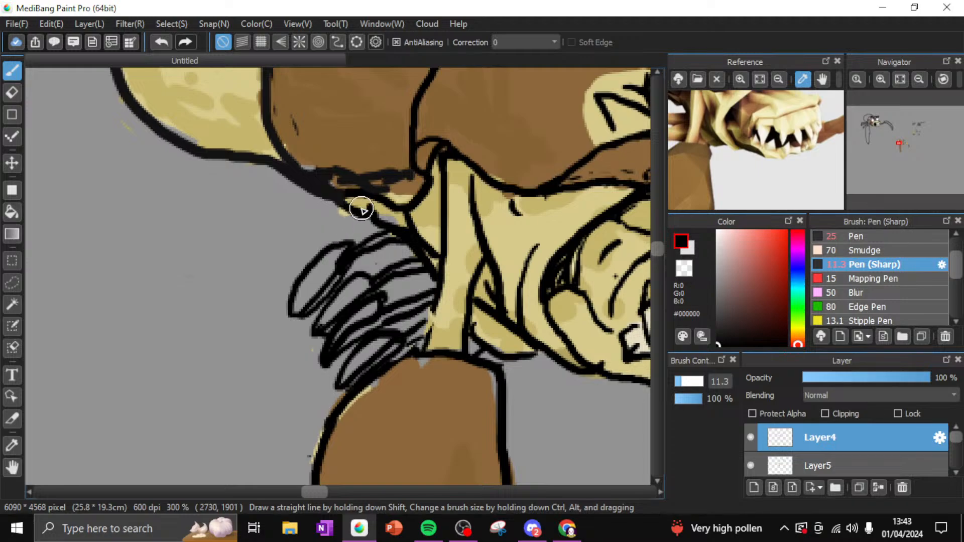
# Continue the row with four more small black clawed legs along the body's underside toward the rear on Layer4
pyautogui.moveTo(345, 213); pyautogui.dragTo(309, 248)
pyautogui.moveTo(330, 206)
pyautogui.mouseDown()
pyautogui.moveTo(296, 240)
pyautogui.moveTo(298, 250)
pyautogui.moveTo(309, 245)
pyautogui.moveTo(327, 232)
pyautogui.moveTo(293, 249)
pyautogui.moveTo(295, 235)
pyautogui.moveTo(276, 246)
pyautogui.moveTo(252, 305)
pyautogui.moveTo(289, 240)
pyautogui.mouseUp()
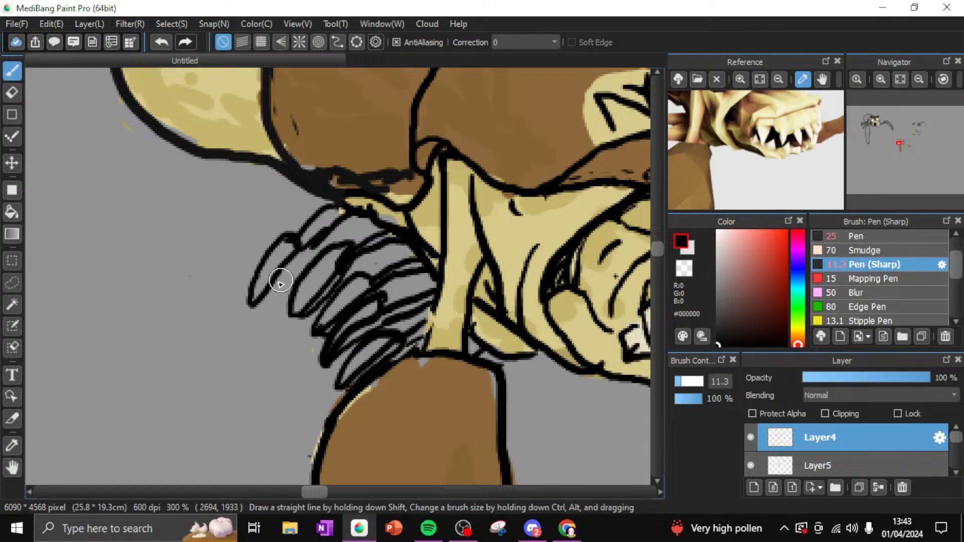
pyautogui.moveTo(266, 296)
pyautogui.mouseDown()
pyautogui.moveTo(312, 246)
pyautogui.moveTo(322, 216)
pyautogui.moveTo(290, 231)
pyautogui.moveTo(308, 204)
pyautogui.mouseUp()
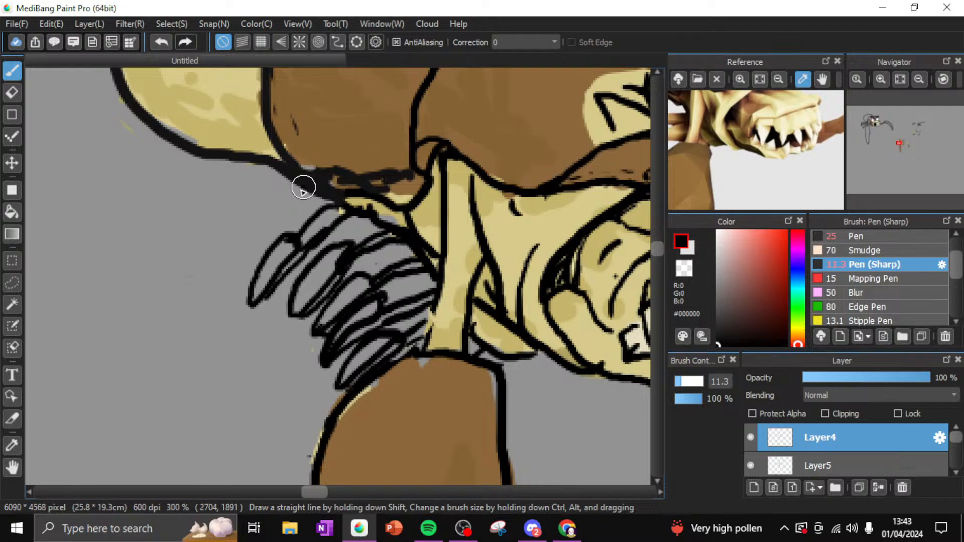
pyautogui.moveTo(303, 187)
pyautogui.mouseDown()
pyautogui.moveTo(269, 228)
pyautogui.moveTo(268, 196)
pyautogui.moveTo(251, 218)
pyautogui.moveTo(263, 223)
pyautogui.moveTo(232, 280)
pyautogui.moveTo(234, 236)
pyautogui.moveTo(263, 216)
pyautogui.mouseUp()
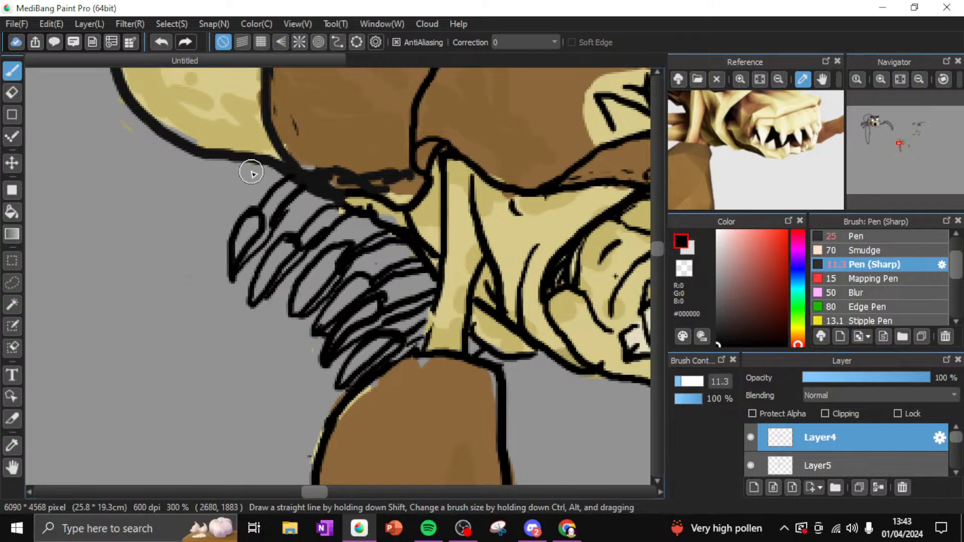
pyautogui.moveTo(269, 158); pyautogui.dragTo(225, 205)
pyautogui.moveTo(240, 160)
pyautogui.mouseDown()
pyautogui.moveTo(221, 204)
pyautogui.moveTo(197, 210)
pyautogui.moveTo(185, 270)
pyautogui.moveTo(211, 235)
pyautogui.moveTo(213, 209)
pyautogui.moveTo(202, 252)
pyautogui.mouseUp()
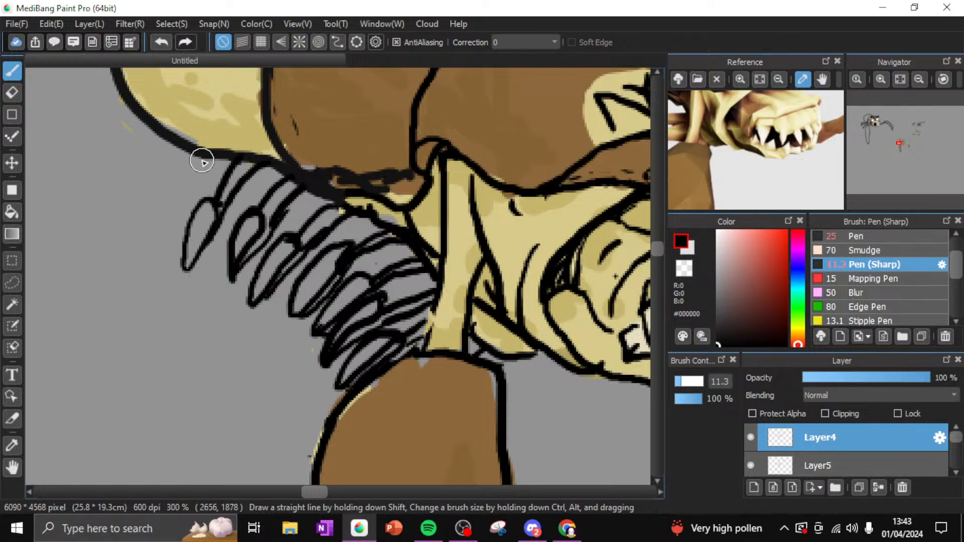
pyautogui.moveTo(206, 160); pyautogui.dragTo(180, 209)
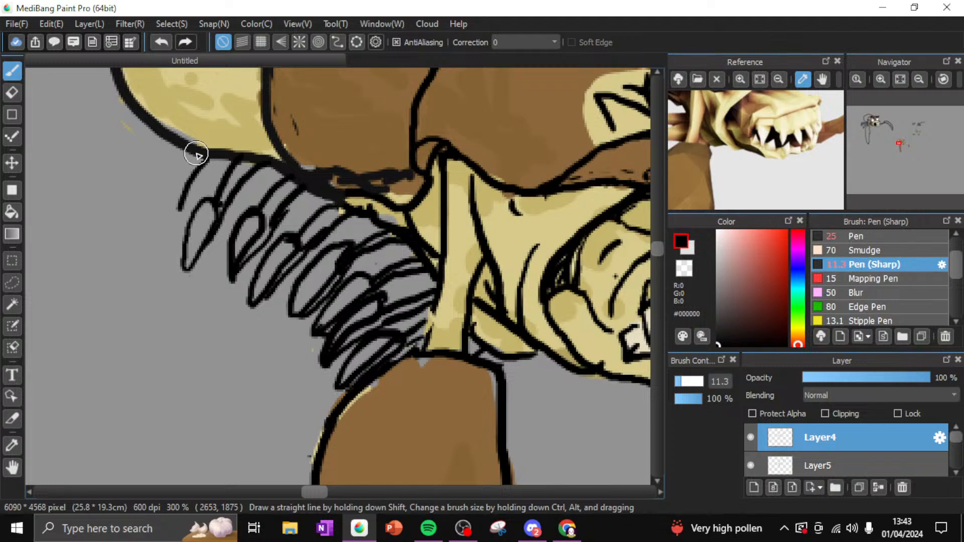
pyautogui.moveTo(197, 155)
pyautogui.mouseDown()
pyautogui.moveTo(172, 169)
pyautogui.moveTo(165, 206)
pyautogui.moveTo(173, 209)
pyautogui.moveTo(163, 198)
pyautogui.moveTo(152, 213)
pyautogui.moveTo(151, 265)
pyautogui.moveTo(176, 207)
pyautogui.mouseUp()
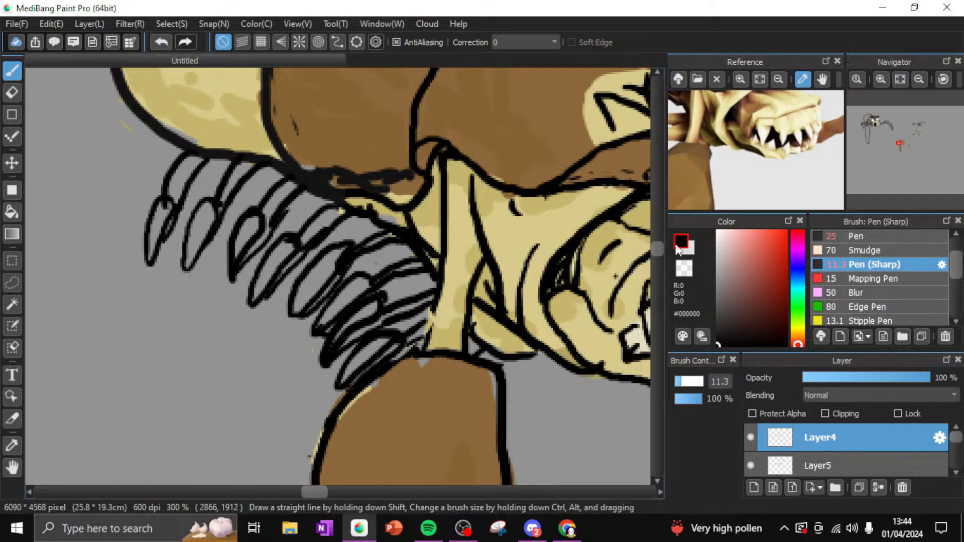
# Fill the claw tips of the eight small legs with the large leg's brown #8C683B on Layer5
pyautogui.moveTo(658, 248); pyautogui.dragTo(657, 251)
pyautogui.keyDown('alt'); pyautogui.click(462, 365); pyautogui.keyUp('alt')
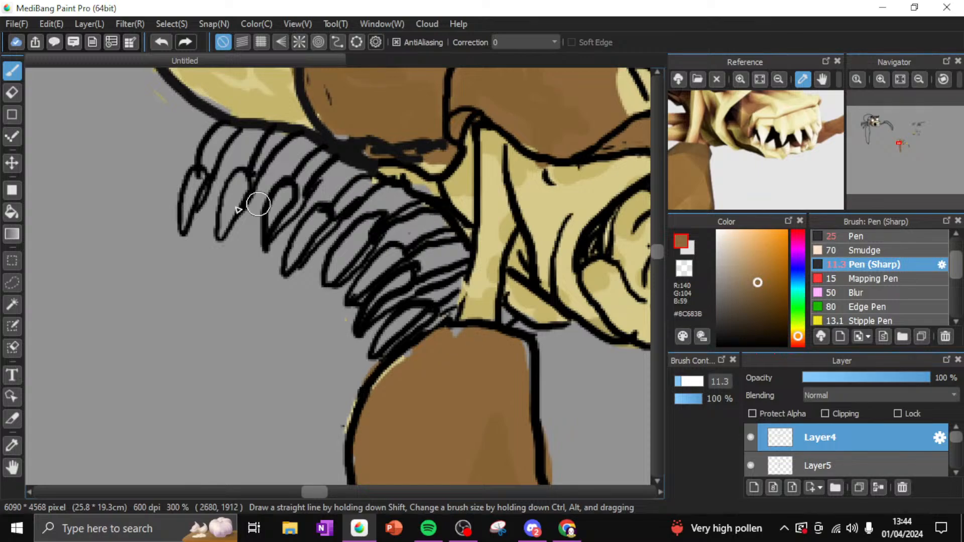
pyautogui.click(831, 465)
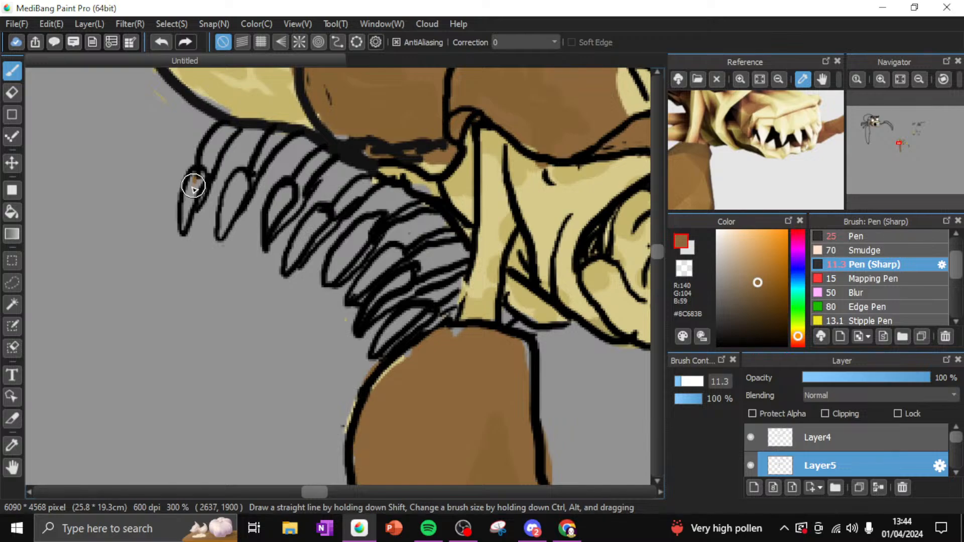
pyautogui.moveTo(193, 186)
pyautogui.mouseDown()
pyautogui.moveTo(198, 176)
pyautogui.moveTo(186, 216)
pyautogui.mouseUp()
pyautogui.moveTo(244, 172)
pyautogui.mouseDown()
pyautogui.moveTo(228, 193)
pyautogui.moveTo(232, 204)
pyautogui.moveTo(238, 190)
pyautogui.moveTo(239, 205)
pyautogui.mouseUp()
pyautogui.moveTo(281, 182)
pyautogui.mouseDown()
pyautogui.moveTo(274, 210)
pyautogui.moveTo(290, 243)
pyautogui.moveTo(307, 238)
pyautogui.moveTo(310, 221)
pyautogui.moveTo(329, 242)
pyautogui.moveTo(357, 231)
pyautogui.moveTo(330, 267)
pyautogui.moveTo(368, 227)
pyautogui.moveTo(333, 278)
pyautogui.moveTo(391, 252)
pyautogui.moveTo(370, 278)
pyautogui.moveTo(397, 257)
pyautogui.moveTo(354, 293)
pyautogui.moveTo(401, 257)
pyautogui.moveTo(406, 275)
pyautogui.moveTo(378, 308)
pyautogui.moveTo(407, 317)
pyautogui.moveTo(391, 337)
pyautogui.moveTo(411, 315)
pyautogui.mouseUp()
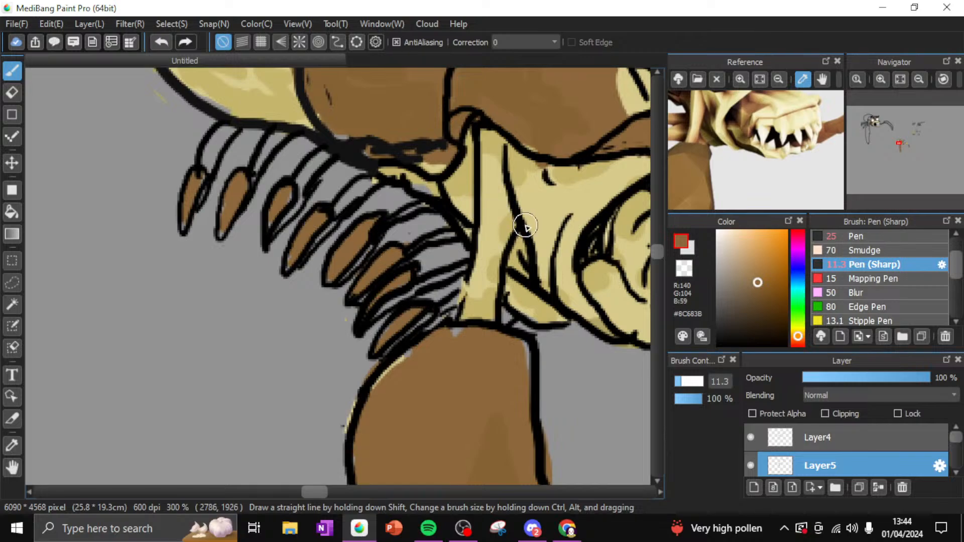
# Fill the upper segments of the eight small legs with pale yellow #D7CA8B on Layer5 and shade them with #C5B56C
pyautogui.keyDown('alt'); pyautogui.click(544, 201); pyautogui.keyUp('alt')
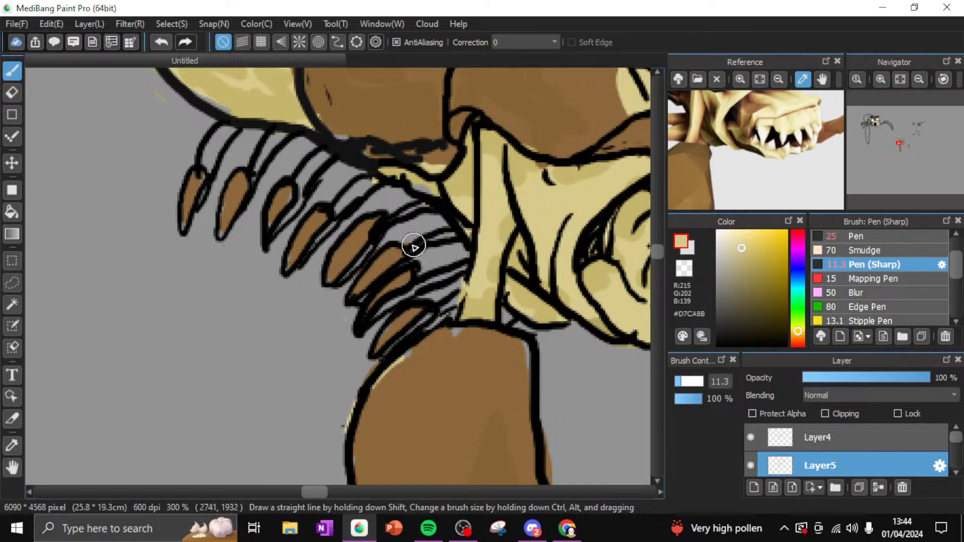
pyautogui.moveTo(427, 237)
pyautogui.mouseDown()
pyautogui.moveTo(445, 230)
pyautogui.moveTo(450, 241)
pyautogui.mouseUp()
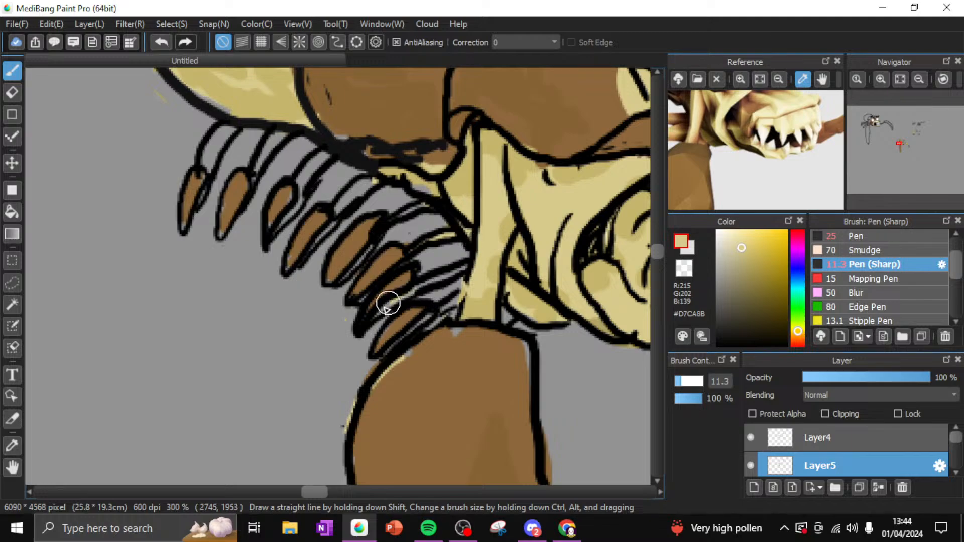
pyautogui.moveTo(387, 301); pyautogui.dragTo(465, 266)
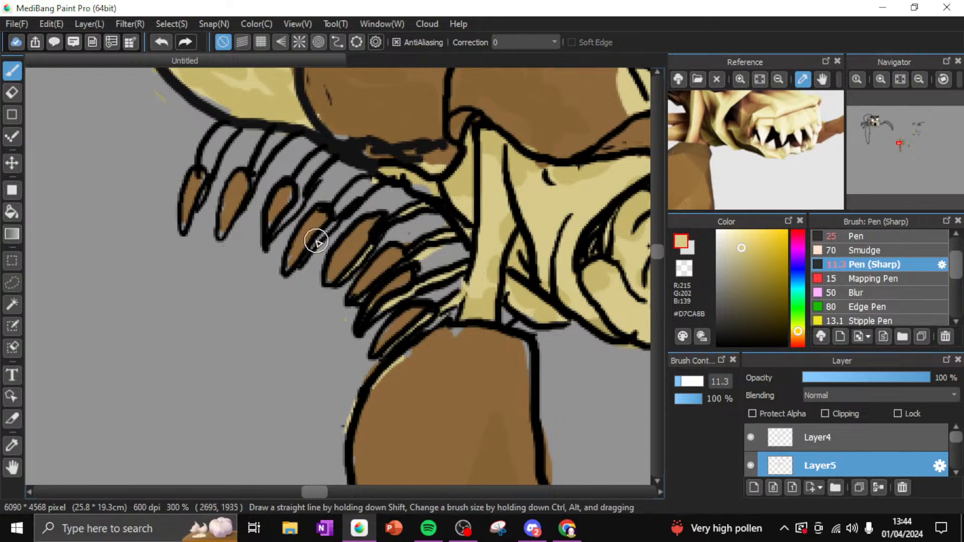
pyautogui.moveTo(337, 214); pyautogui.dragTo(358, 194)
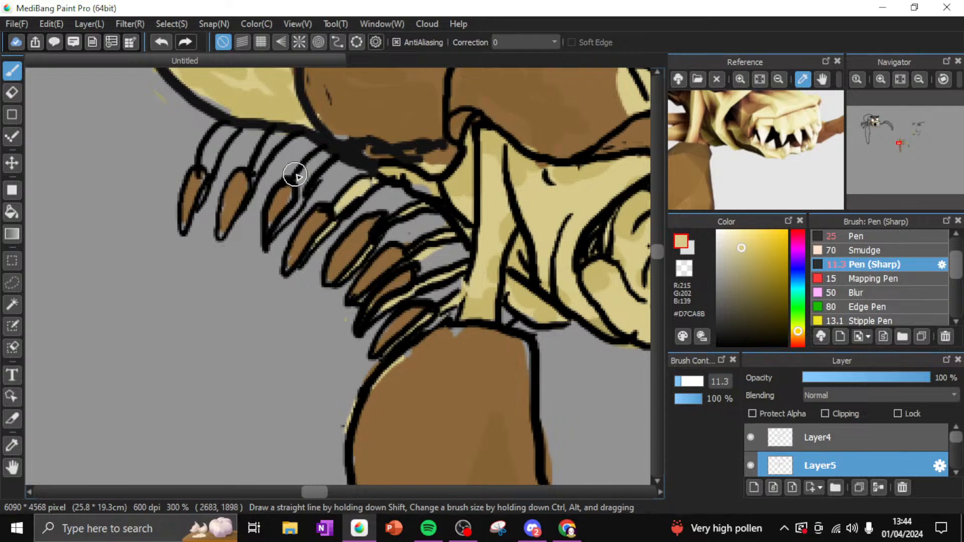
pyautogui.moveTo(297, 185); pyautogui.dragTo(323, 155)
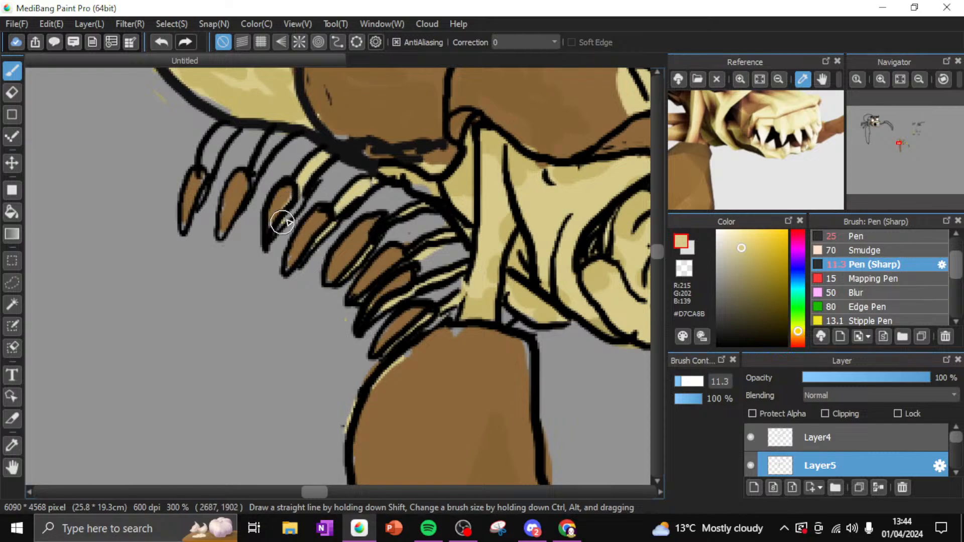
pyautogui.moveTo(255, 175); pyautogui.dragTo(275, 138)
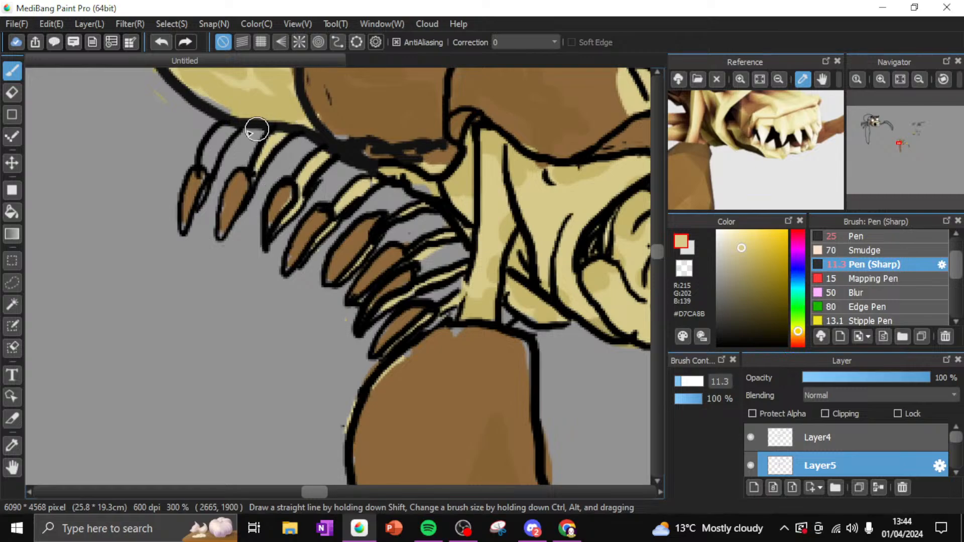
pyautogui.moveTo(206, 155)
pyautogui.mouseDown()
pyautogui.moveTo(233, 129)
pyautogui.moveTo(213, 162)
pyautogui.mouseUp()
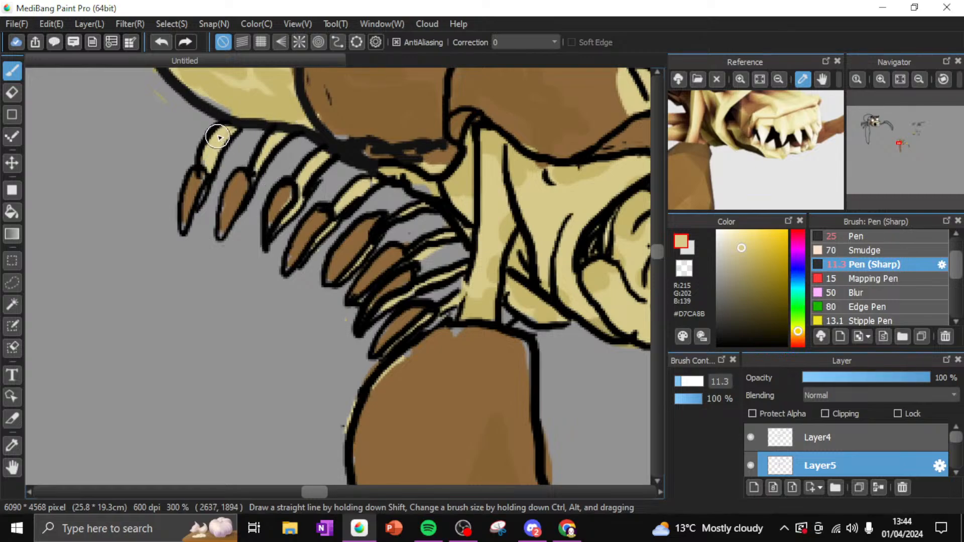
pyautogui.rightClick(265, 105)
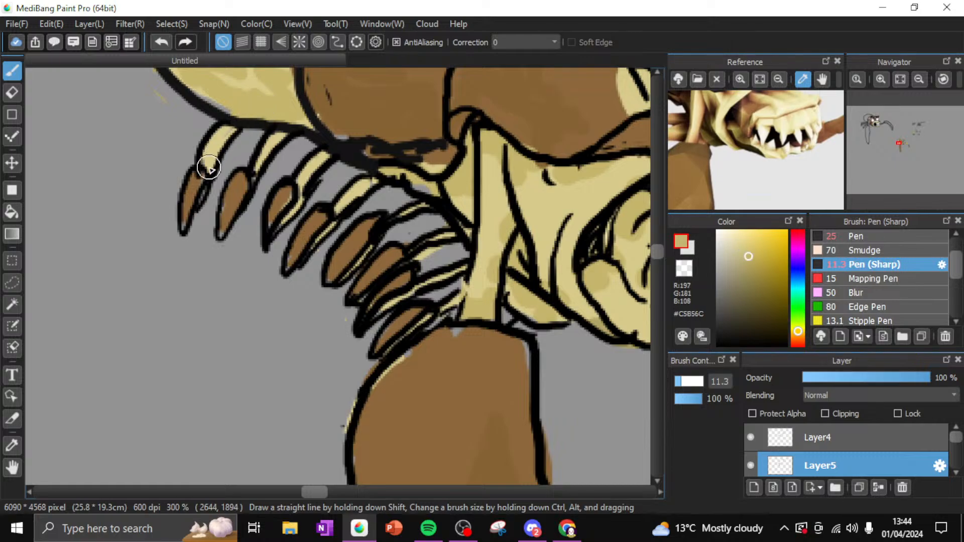
pyautogui.moveTo(209, 167); pyautogui.dragTo(230, 138)
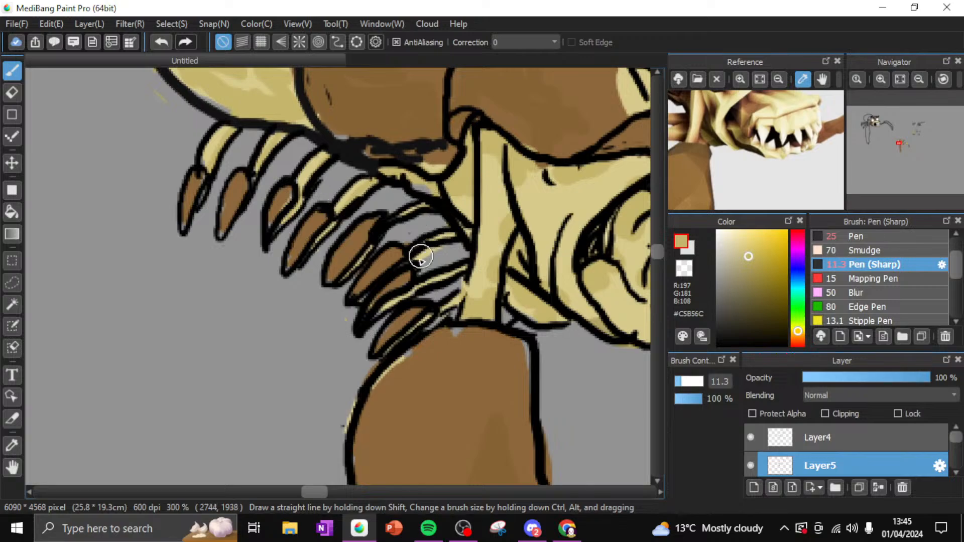
# Try sketching small black #000000 clawed legs on Layer4 between the large brown leg's upper edge and the creature's jaw
pyautogui.scroll(-3, 437, 286)
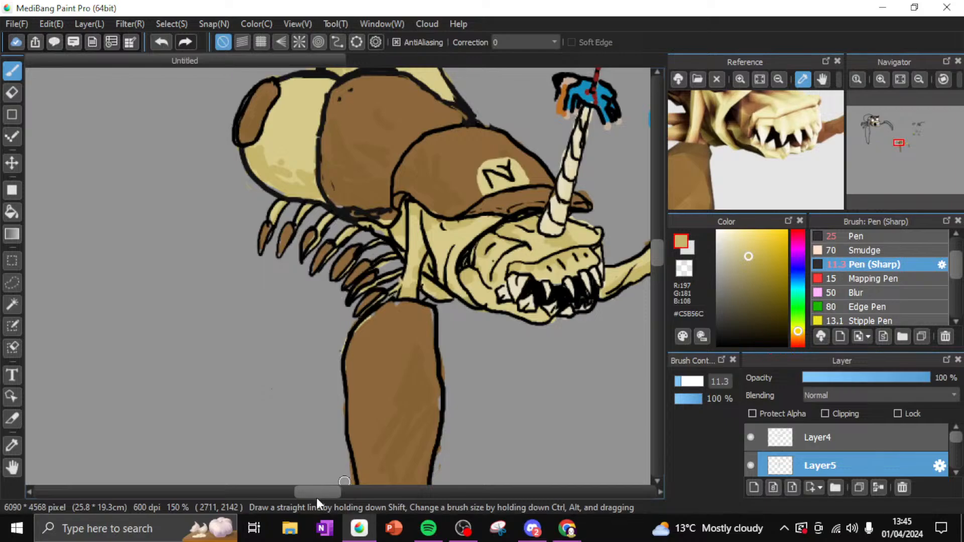
pyautogui.moveTo(321, 496); pyautogui.dragTo(336, 492)
pyautogui.moveTo(335, 493); pyautogui.dragTo(334, 493)
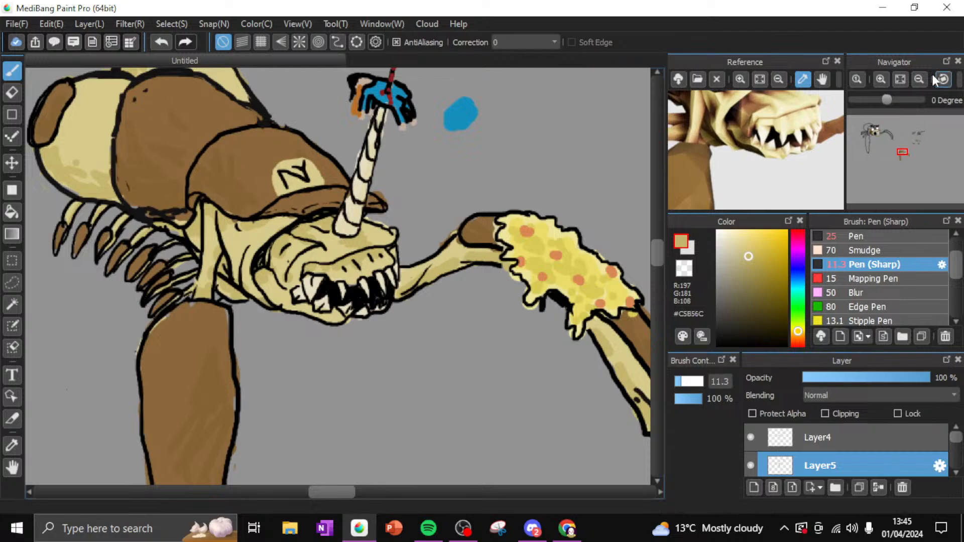
pyautogui.click(882, 80)
pyautogui.click(882, 79)
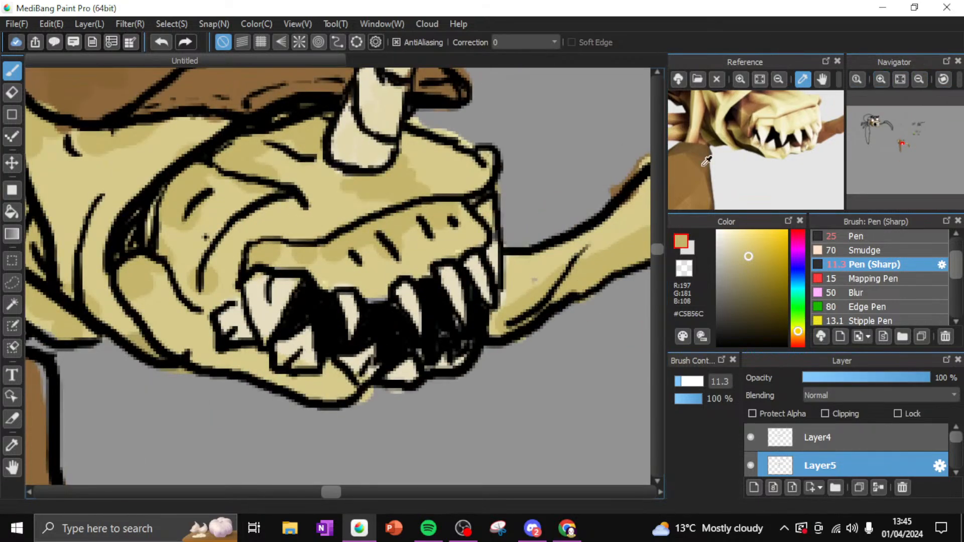
pyautogui.moveTo(336, 493); pyautogui.dragTo(325, 504)
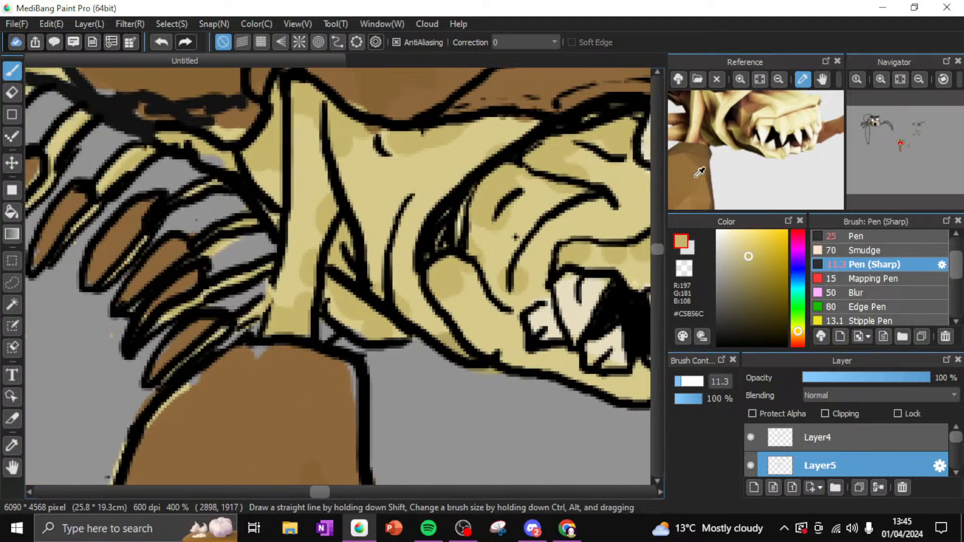
pyautogui.moveTo(661, 245); pyautogui.dragTo(666, 251)
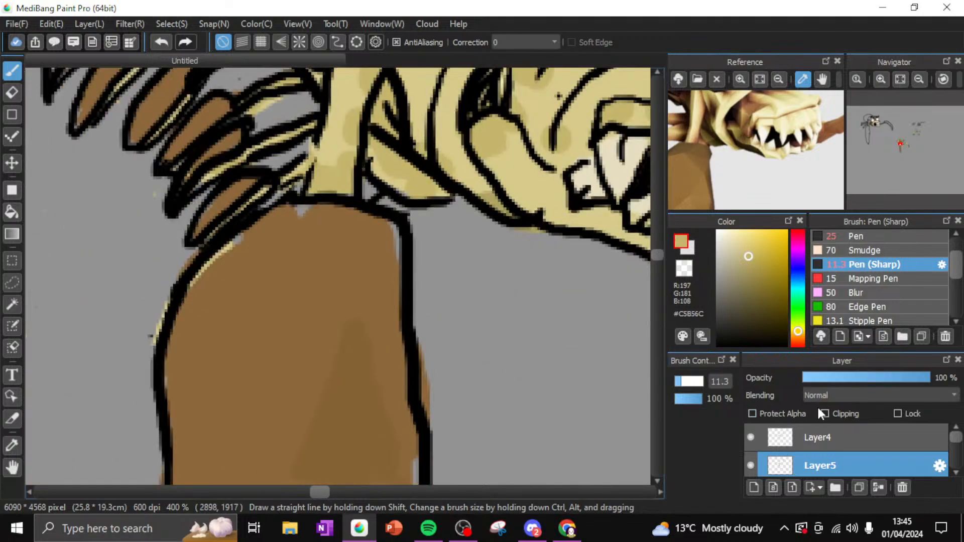
pyautogui.click(816, 432)
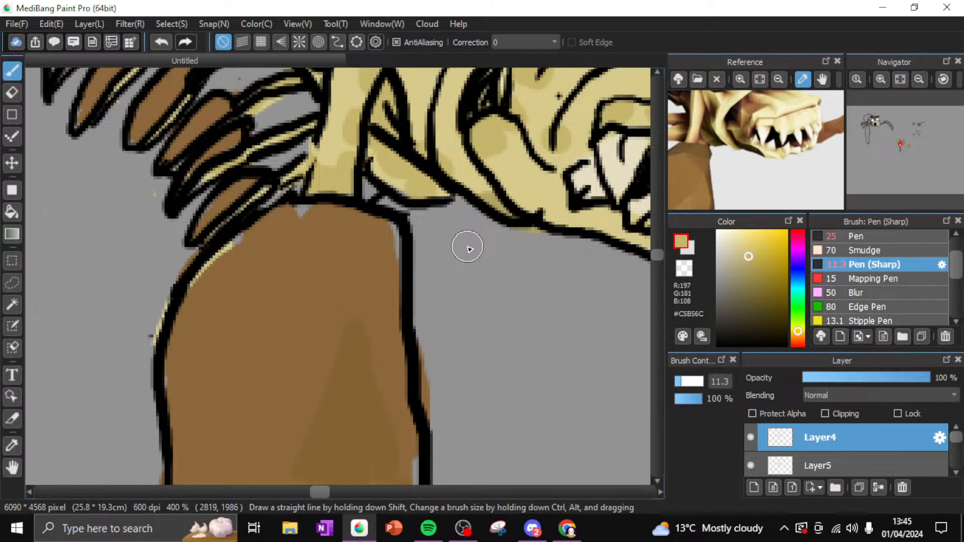
pyautogui.moveTo(405, 221); pyautogui.dragTo(435, 204)
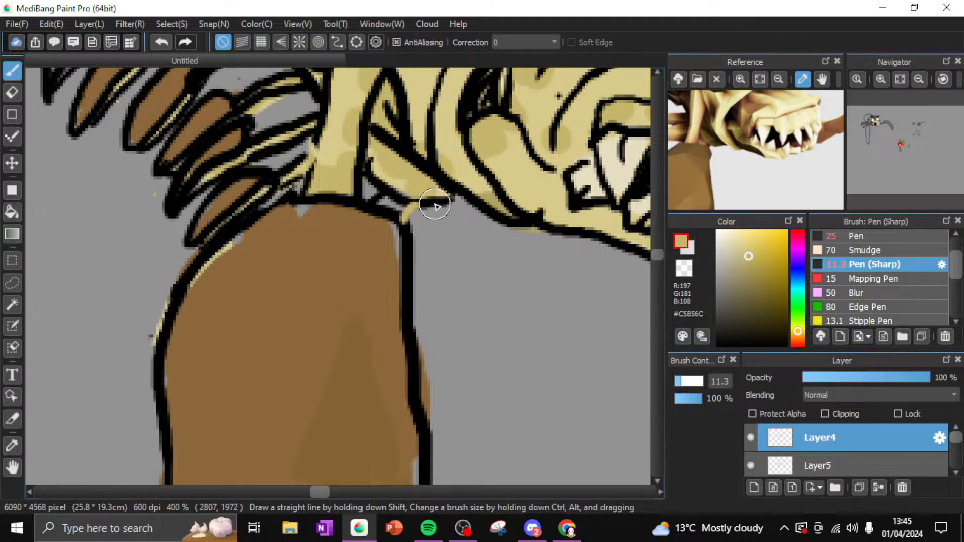
pyautogui.click(161, 43)
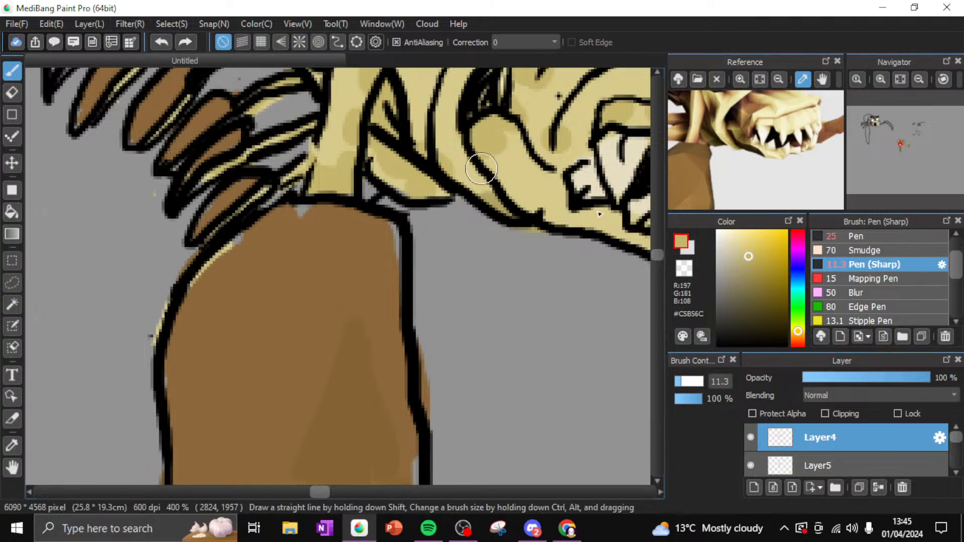
pyautogui.click(721, 345)
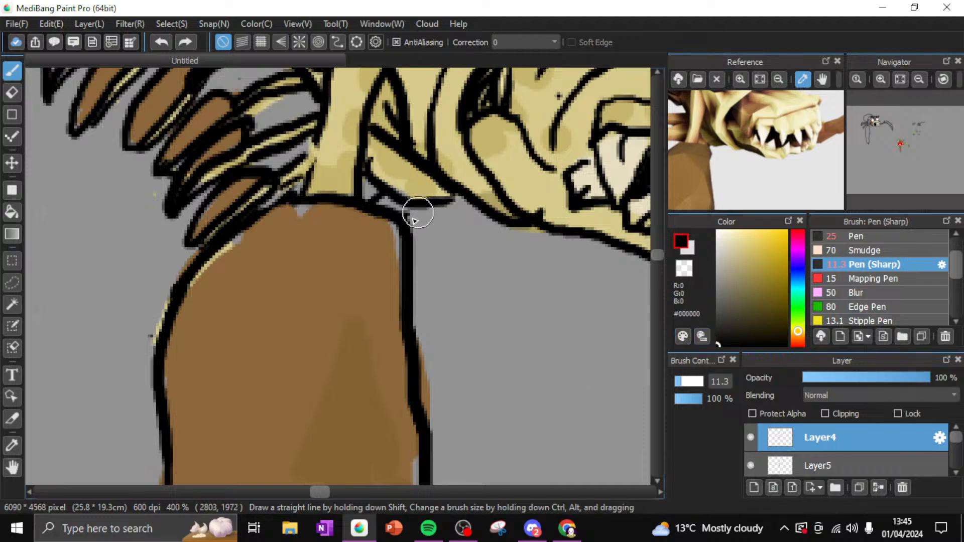
pyautogui.moveTo(430, 217)
pyautogui.mouseDown()
pyautogui.moveTo(420, 272)
pyautogui.moveTo(412, 261)
pyautogui.moveTo(419, 254)
pyautogui.moveTo(412, 284)
pyautogui.moveTo(425, 270)
pyautogui.moveTo(418, 305)
pyautogui.mouseUp()
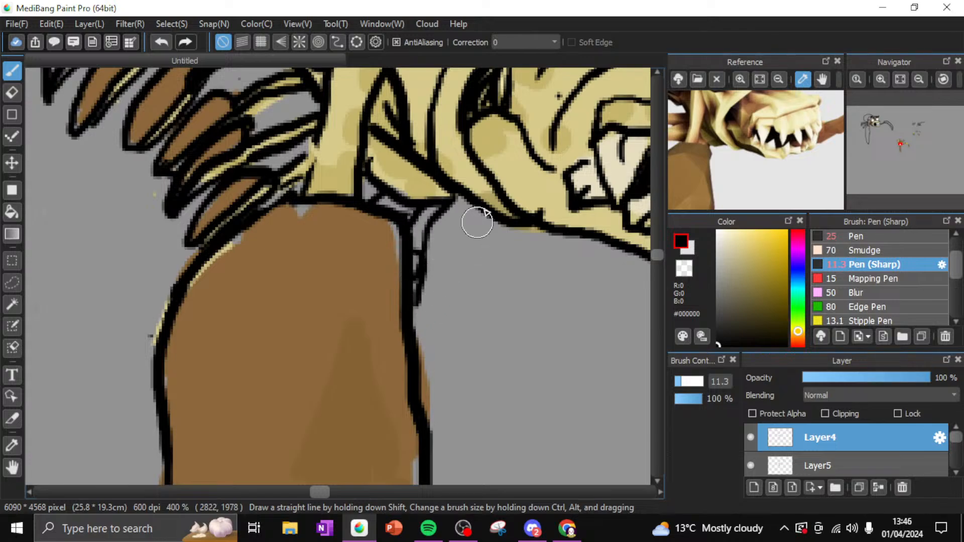
pyautogui.moveTo(481, 210)
pyautogui.mouseDown()
pyautogui.moveTo(458, 250)
pyautogui.moveTo(471, 257)
pyautogui.moveTo(464, 270)
pyautogui.moveTo(459, 276)
pyautogui.moveTo(441, 252)
pyautogui.moveTo(427, 292)
pyautogui.moveTo(429, 334)
pyautogui.moveTo(462, 275)
pyautogui.moveTo(441, 300)
pyautogui.moveTo(427, 322)
pyautogui.moveTo(472, 271)
pyautogui.moveTo(457, 272)
pyautogui.moveTo(468, 272)
pyautogui.moveTo(443, 335)
pyautogui.mouseUp()
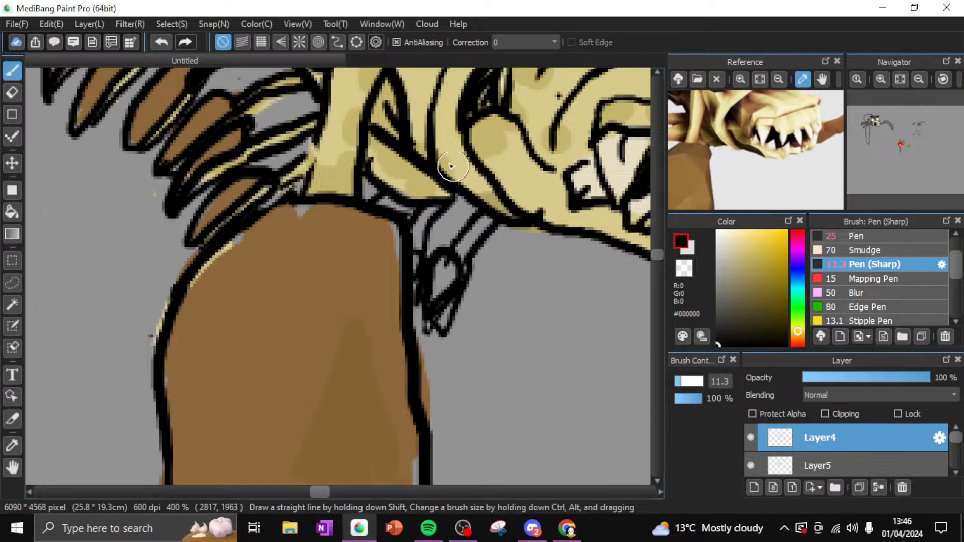
# Undo the clawed-leg strokes sketched beneath the jaw next to the large brown leg
pyautogui.click(161, 42)
pyautogui.click(162, 42)
pyautogui.click(163, 42)
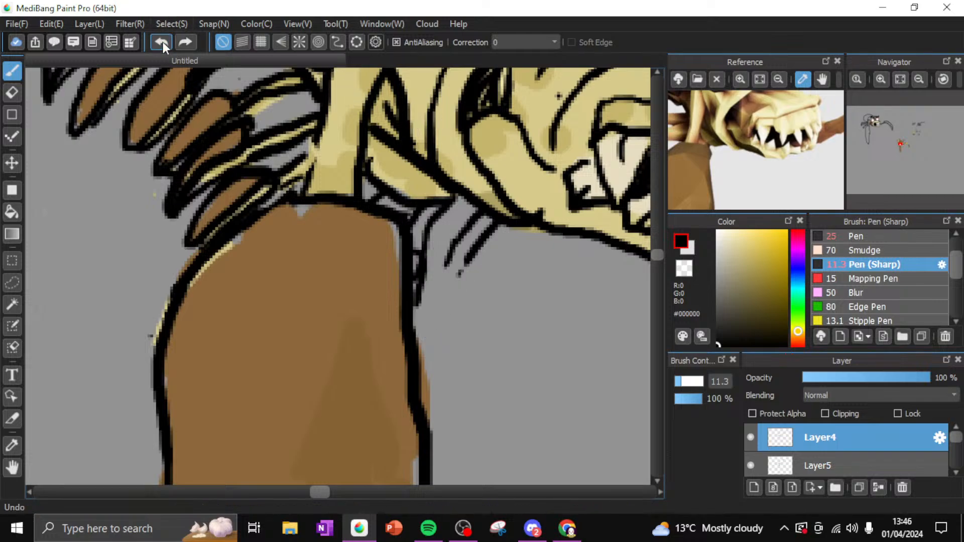
pyautogui.click(163, 42)
pyautogui.click(163, 42)
pyautogui.click(162, 42)
pyautogui.click(161, 42)
pyautogui.click(161, 42)
pyautogui.click(161, 43)
pyautogui.click(161, 42)
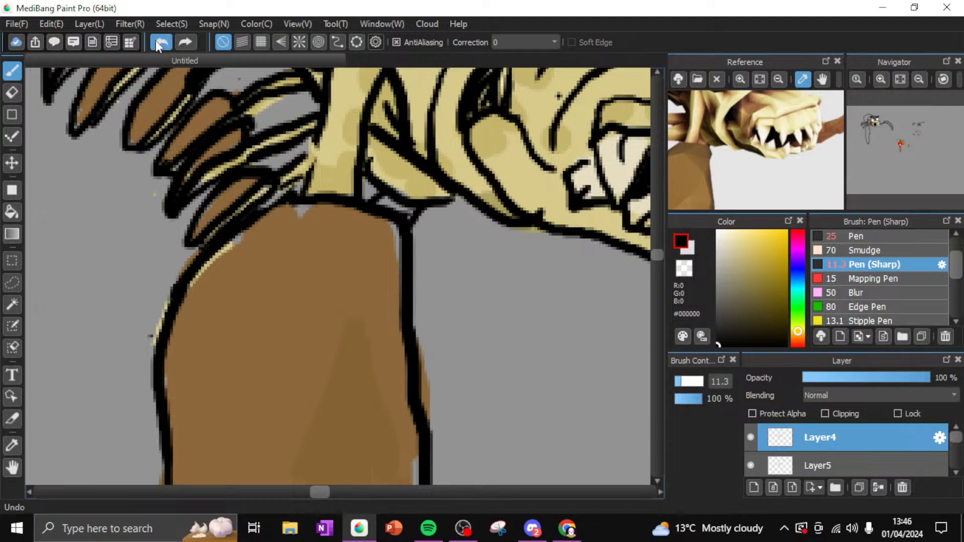
pyautogui.click(161, 42)
# Outline a small black connecting shape between the large leg's top and the jaw on Layer4 and fill it with #D7CA8B on Layer5
pyautogui.moveTo(380, 205)
pyautogui.mouseDown()
pyautogui.moveTo(420, 203)
pyautogui.moveTo(446, 219)
pyautogui.moveTo(414, 228)
pyautogui.moveTo(405, 224)
pyautogui.moveTo(476, 201)
pyautogui.moveTo(410, 245)
pyautogui.moveTo(400, 219)
pyautogui.moveTo(418, 239)
pyautogui.mouseUp()
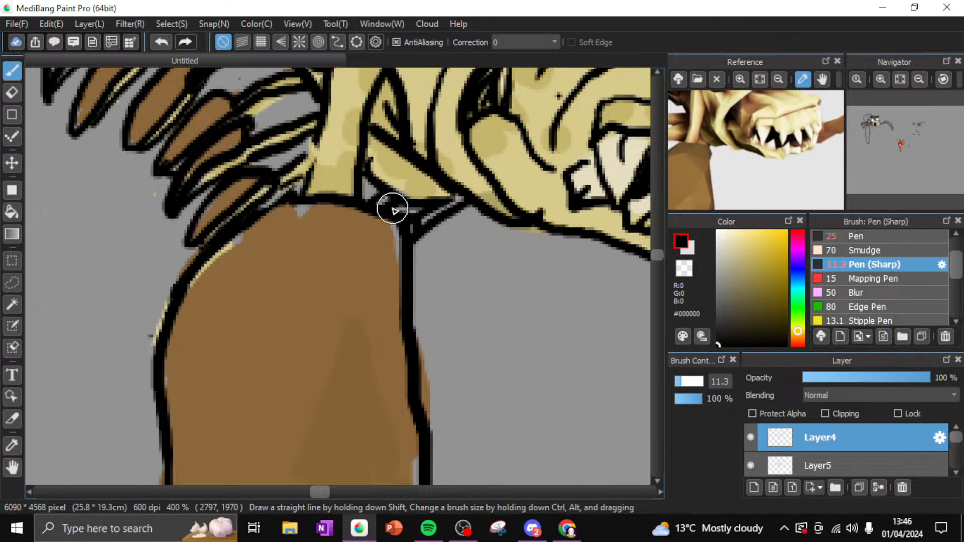
pyautogui.keyDown('alt'); pyautogui.click(342, 138); pyautogui.keyUp('alt')
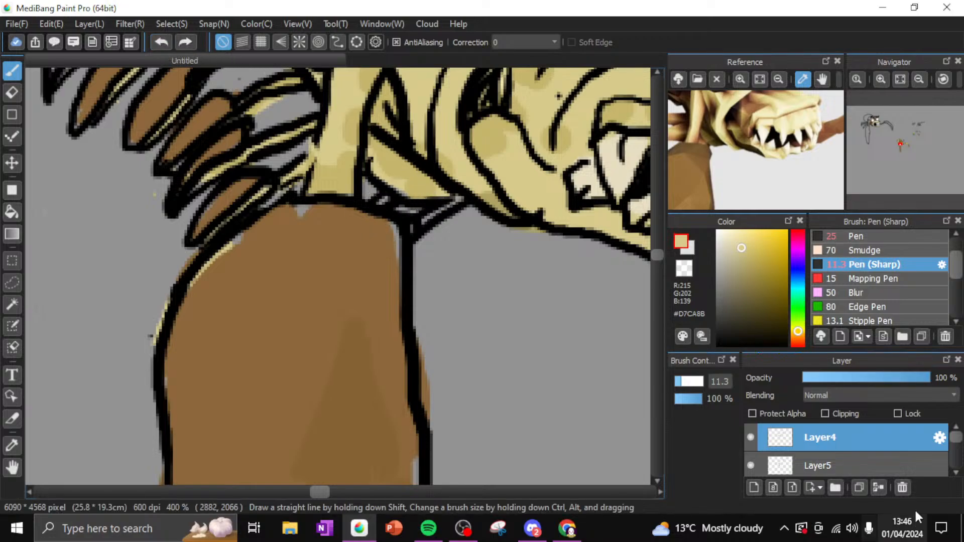
pyautogui.click(880, 462)
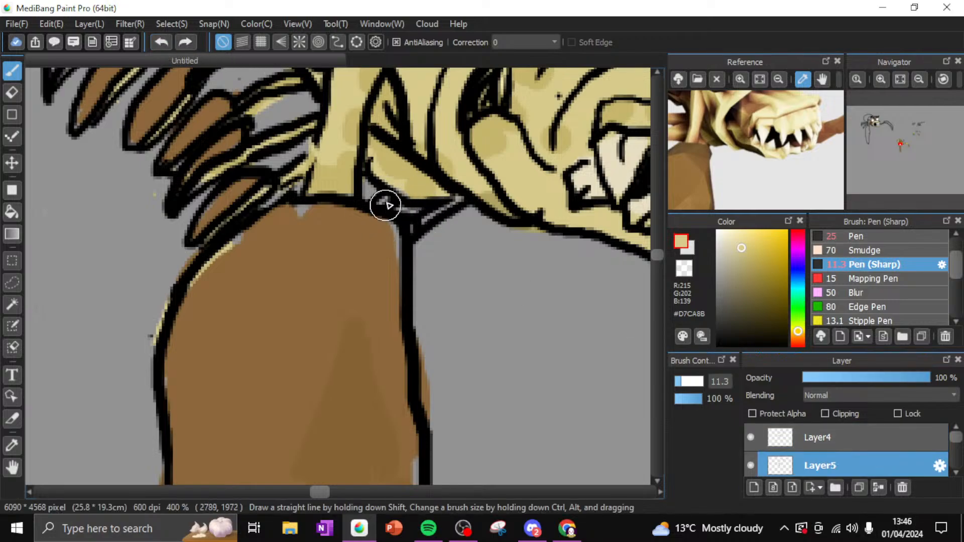
pyautogui.moveTo(385, 205); pyautogui.dragTo(381, 199)
pyautogui.moveTo(419, 228); pyautogui.dragTo(452, 203)
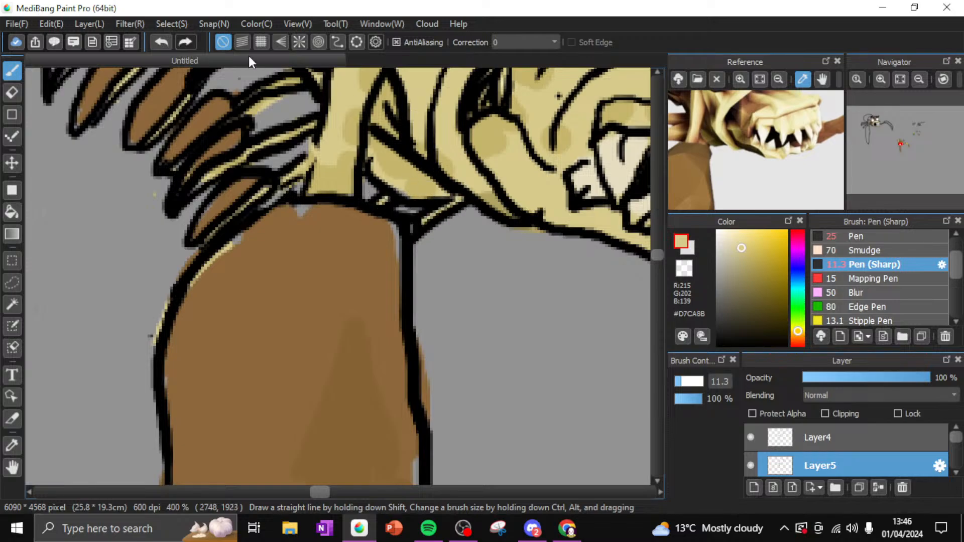
pyautogui.click(161, 41)
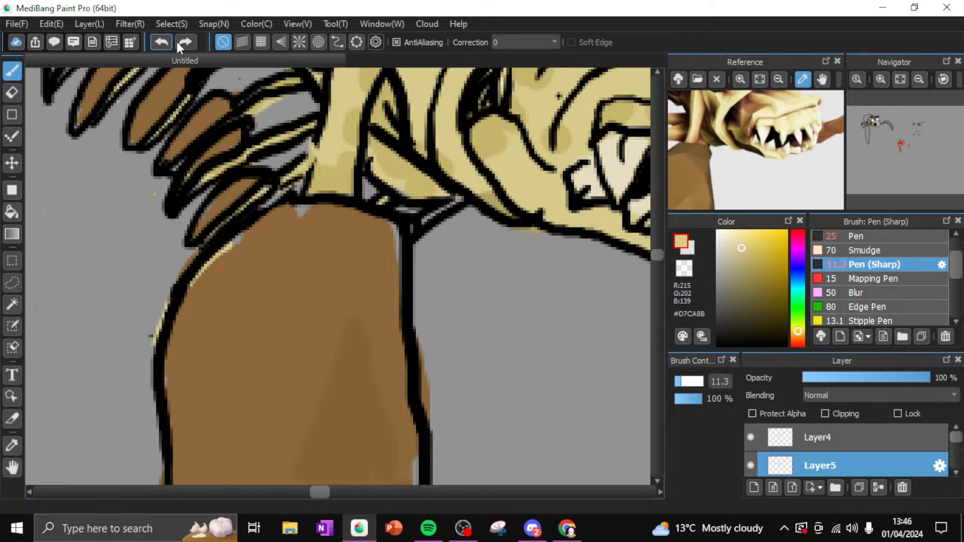
pyautogui.click(180, 42)
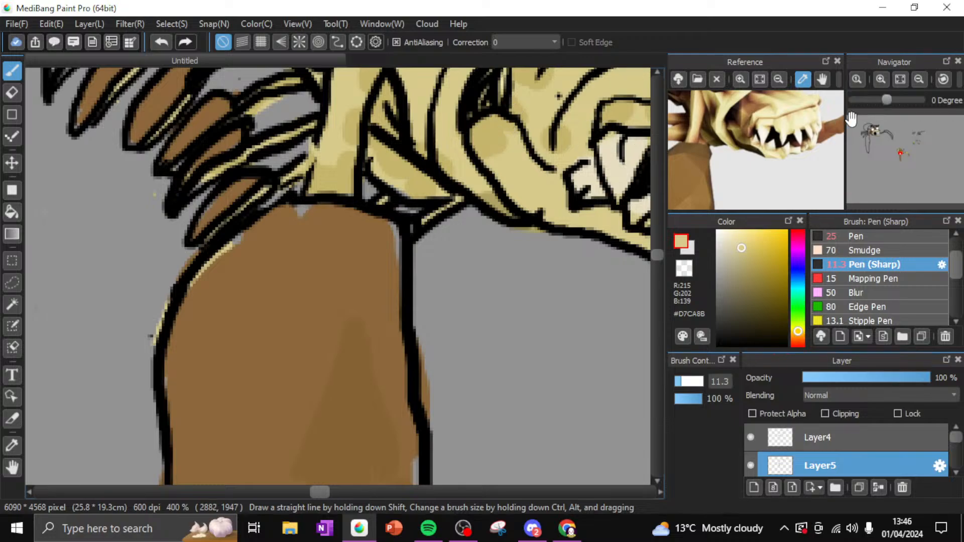
pyautogui.click(919, 79)
pyautogui.click(920, 78)
pyautogui.click(920, 79)
pyautogui.click(918, 79)
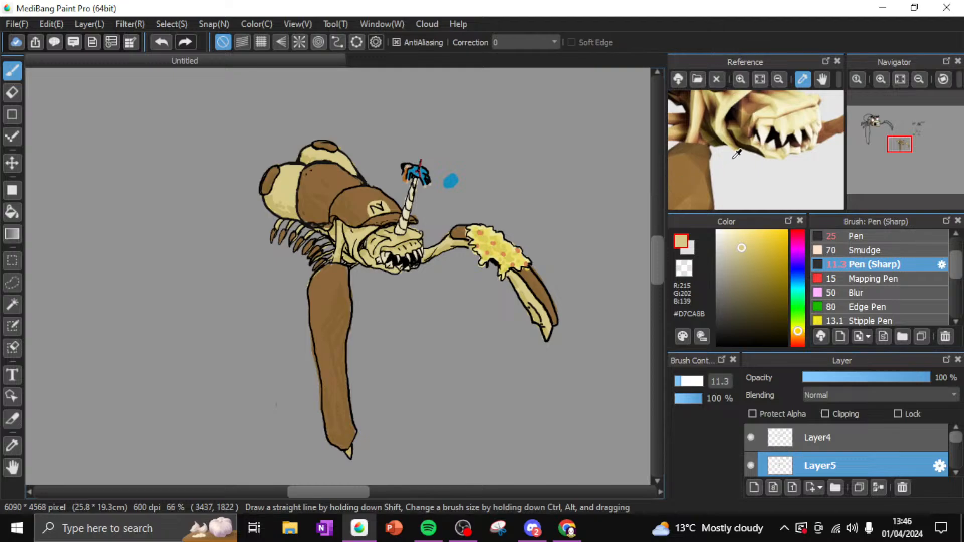
pyautogui.click(877, 80)
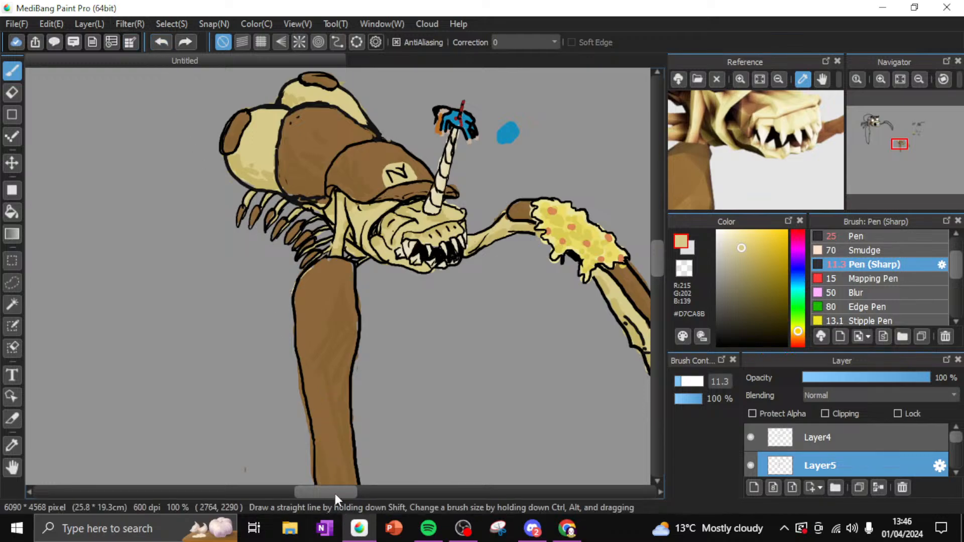
pyautogui.moveTo(337, 496); pyautogui.dragTo(341, 497)
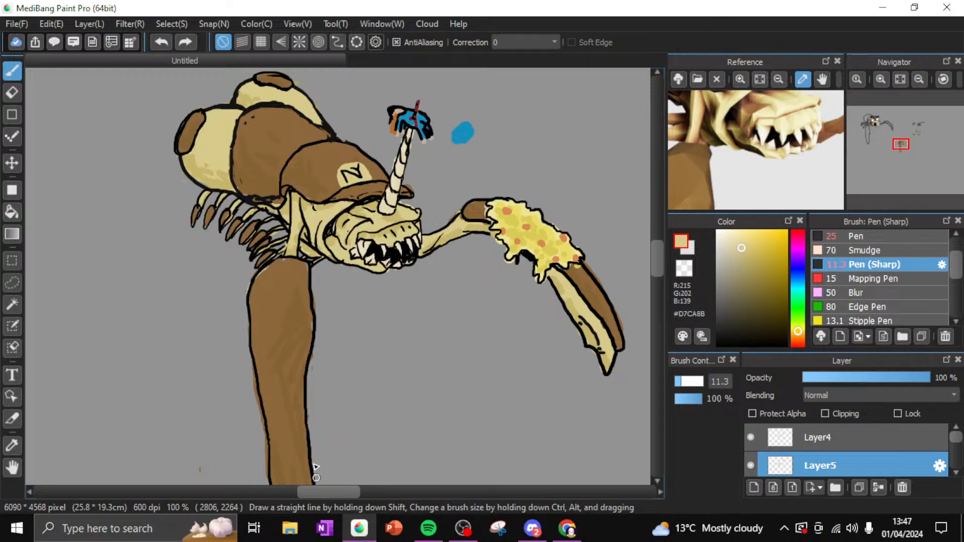
pyautogui.click(430, 532)
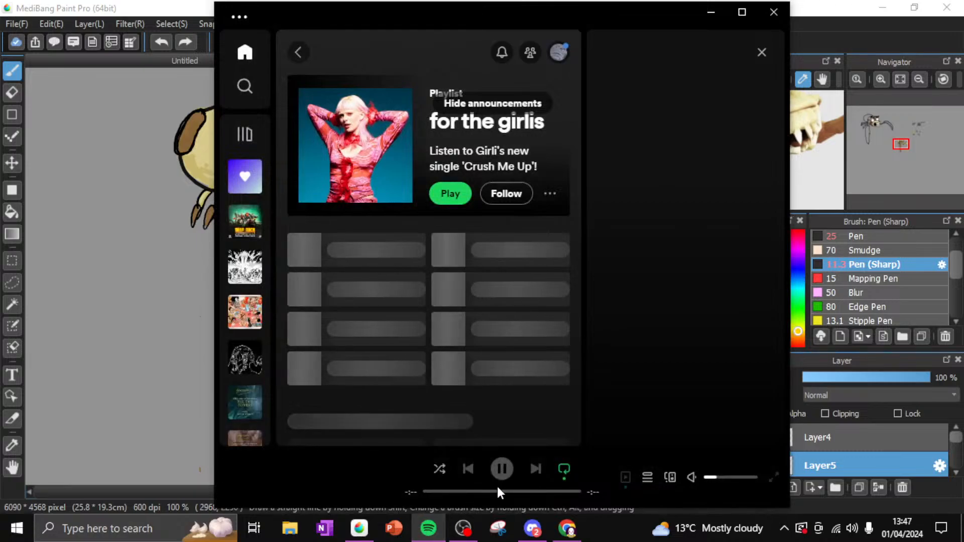
pyautogui.click(776, 20)
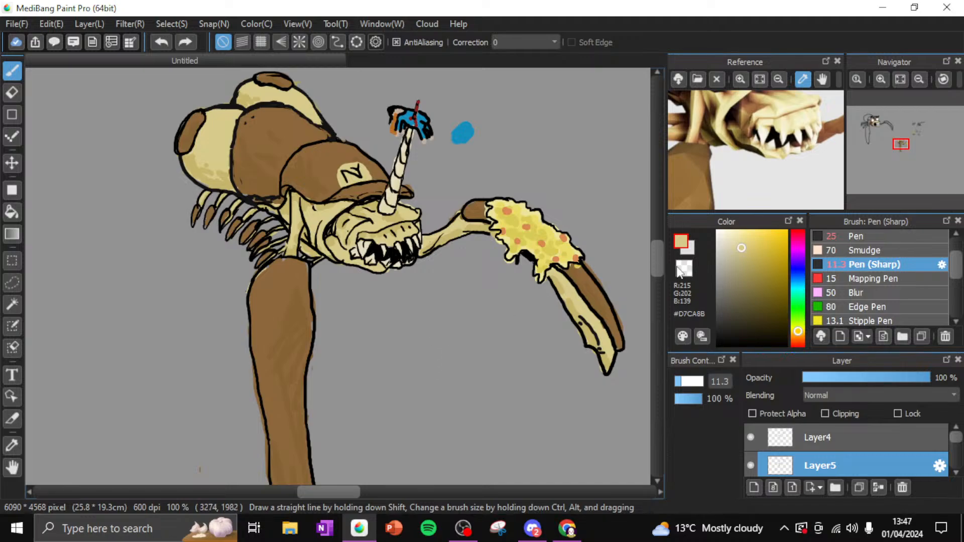
# Erase the stray blue paint blob beside the horn's tip on Layer6, and make Layer4 active again
pyautogui.moveTo(660, 264); pyautogui.dragTo(658, 266)
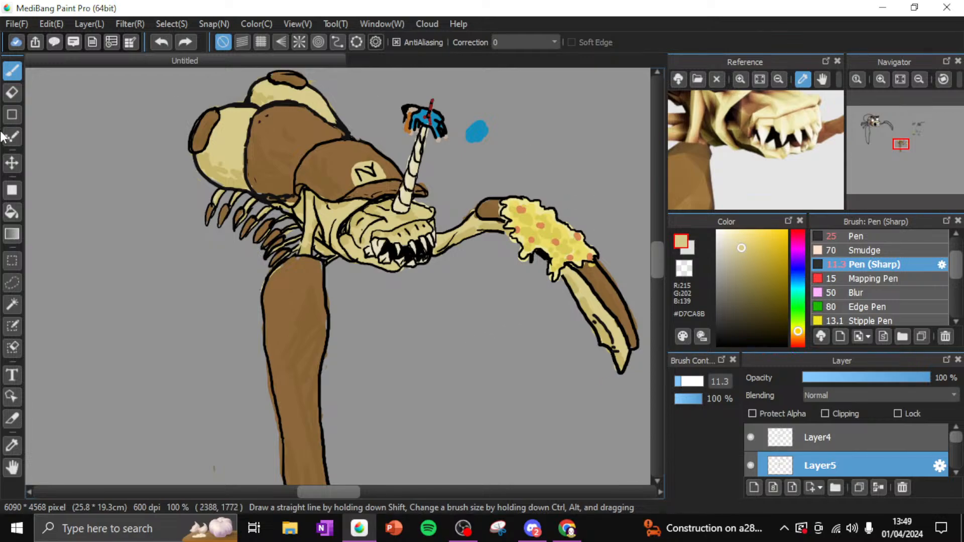
pyautogui.click(12, 93)
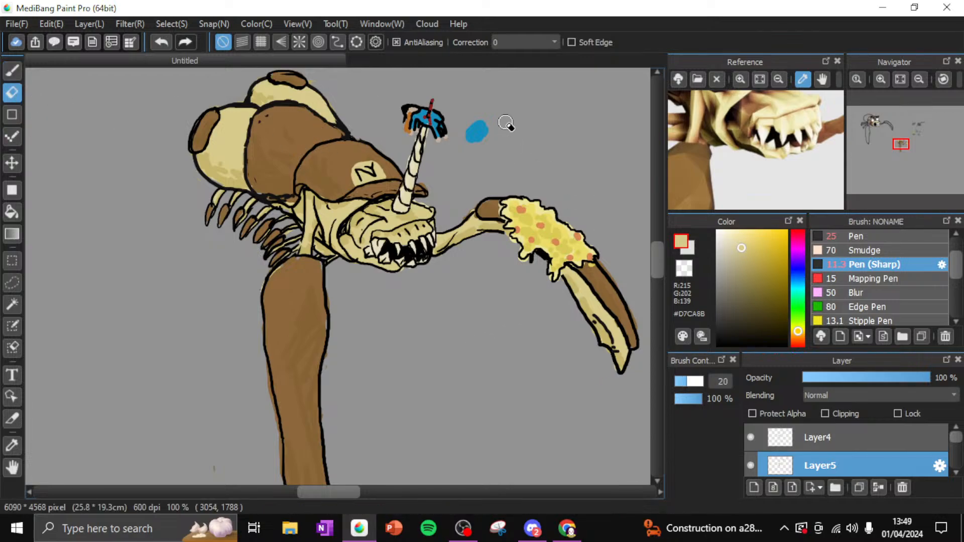
pyautogui.click(820, 440)
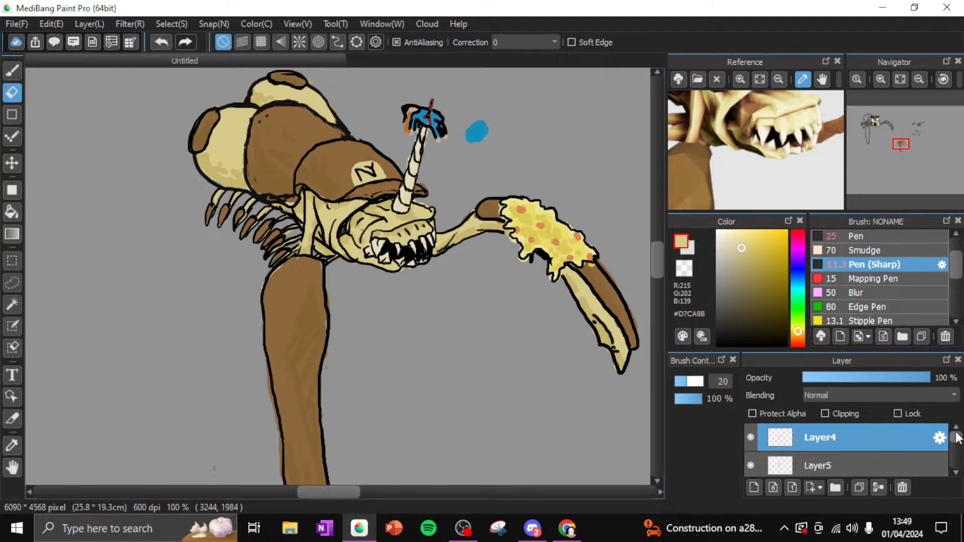
pyautogui.scroll(-2, 957, 449)
pyautogui.click(897, 442)
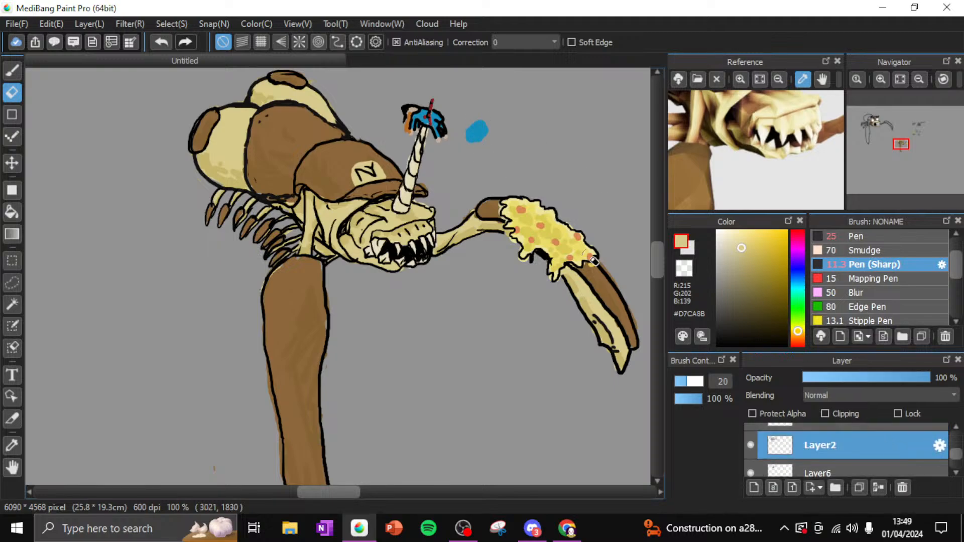
pyautogui.click(818, 470)
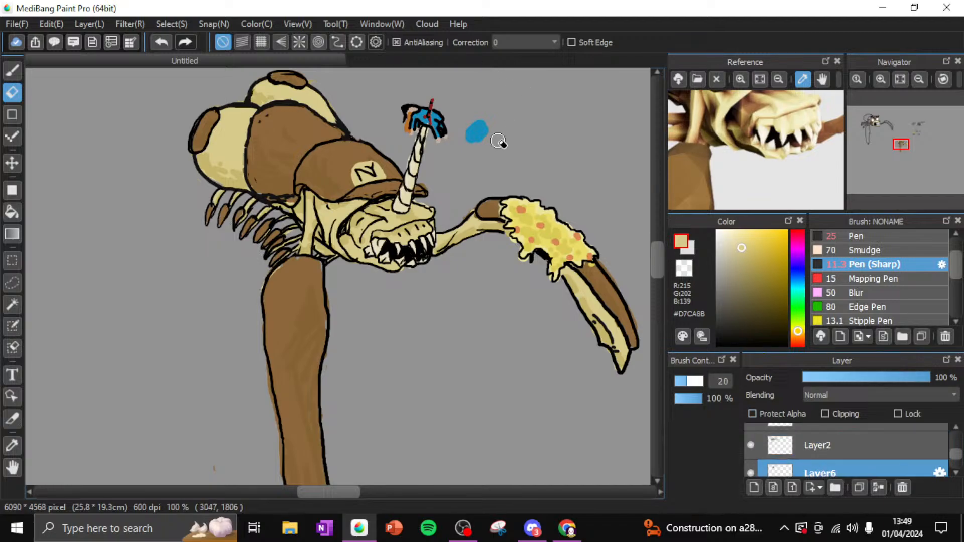
pyautogui.moveTo(485, 130); pyautogui.dragTo(473, 135)
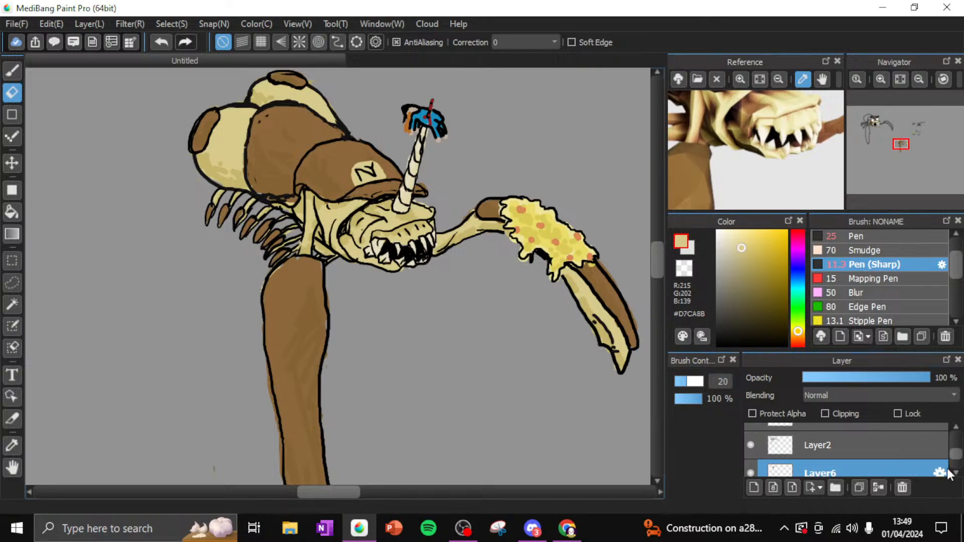
pyautogui.moveTo(960, 455); pyautogui.dragTo(961, 432)
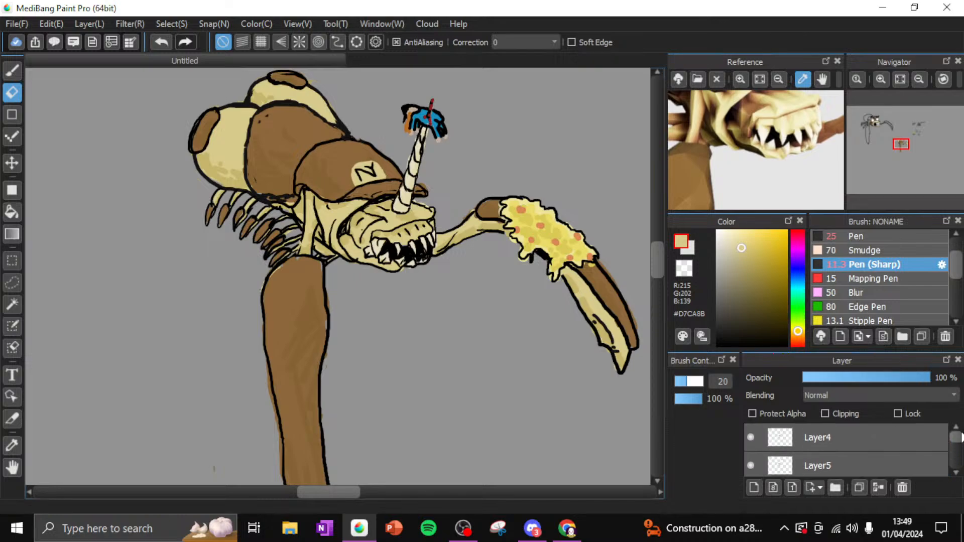
pyautogui.click(898, 461)
pyautogui.click(854, 437)
# Switch to Discord and save the armoured creature image from the chat as 250px-HINF_Kig-Yar_Raider, type png, in the Pictures berserk folder
pyautogui.click(533, 525)
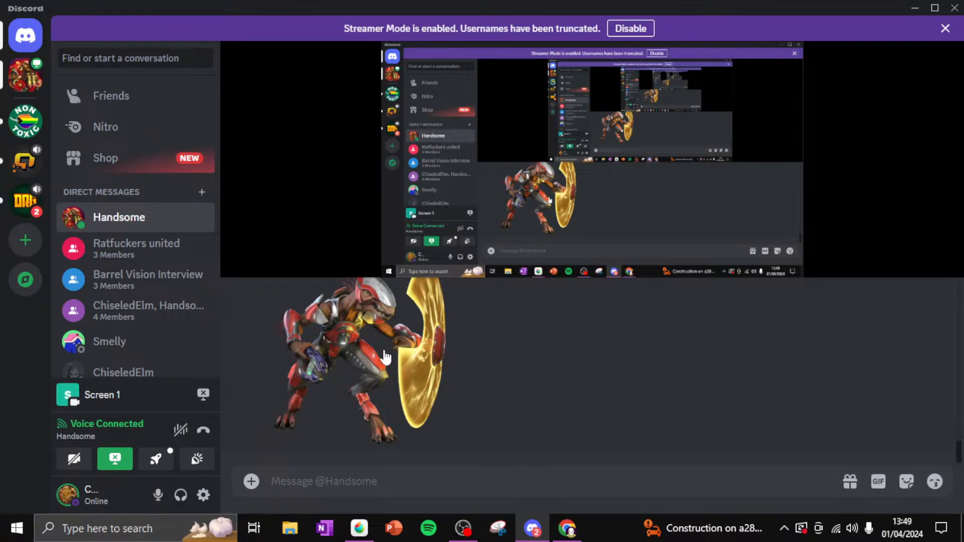
pyautogui.rightClick(350, 358)
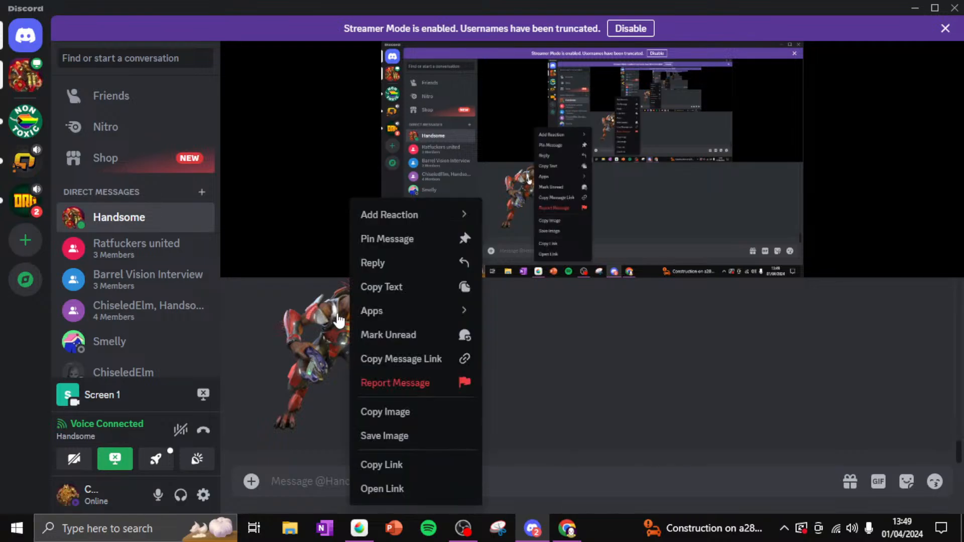
pyautogui.click(314, 338)
pyautogui.click(334, 337)
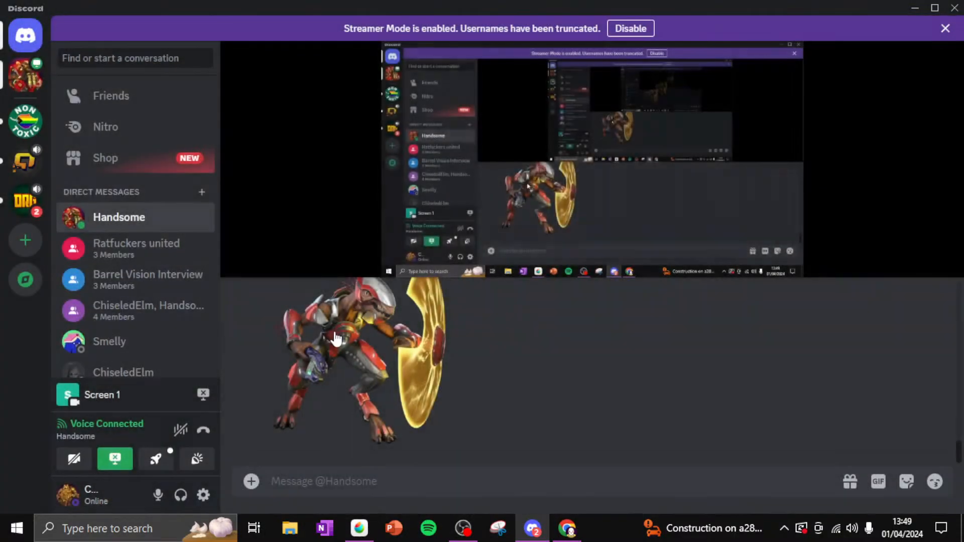
pyautogui.rightClick(354, 347)
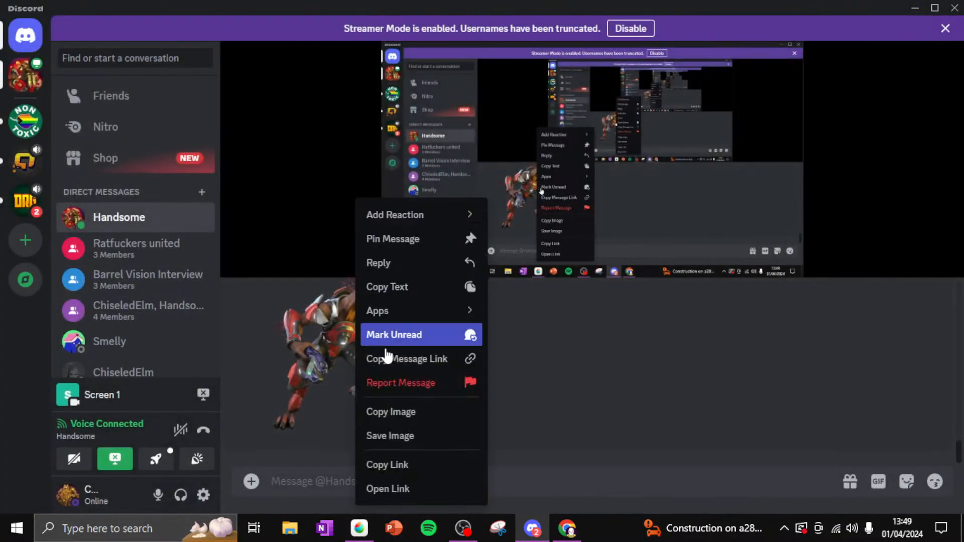
pyautogui.click(406, 437)
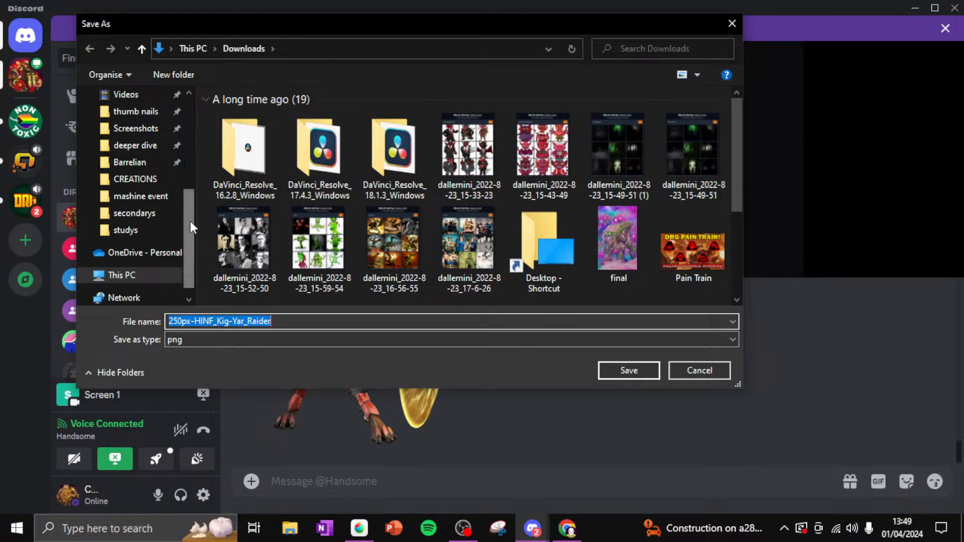
pyautogui.moveTo(189, 220); pyautogui.dragTo(192, 165)
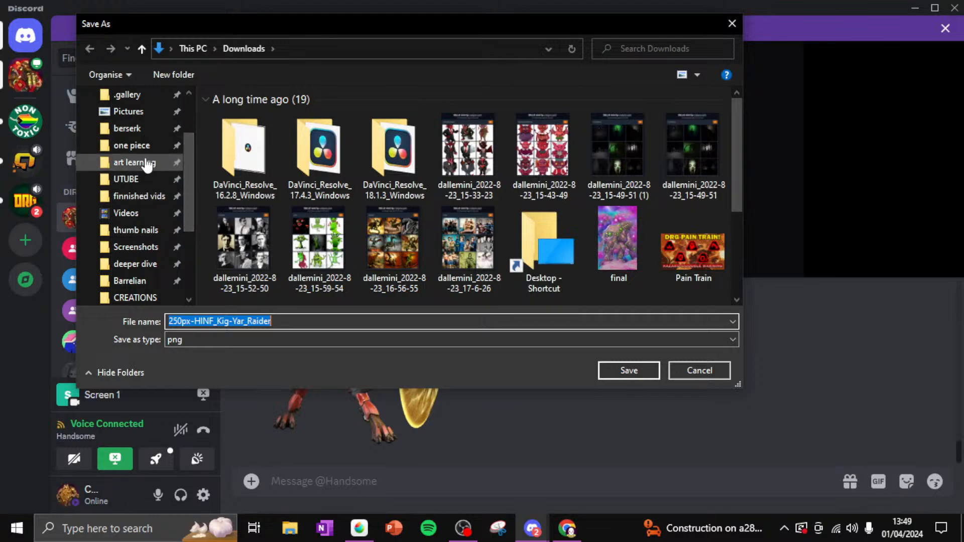
pyautogui.click(144, 133)
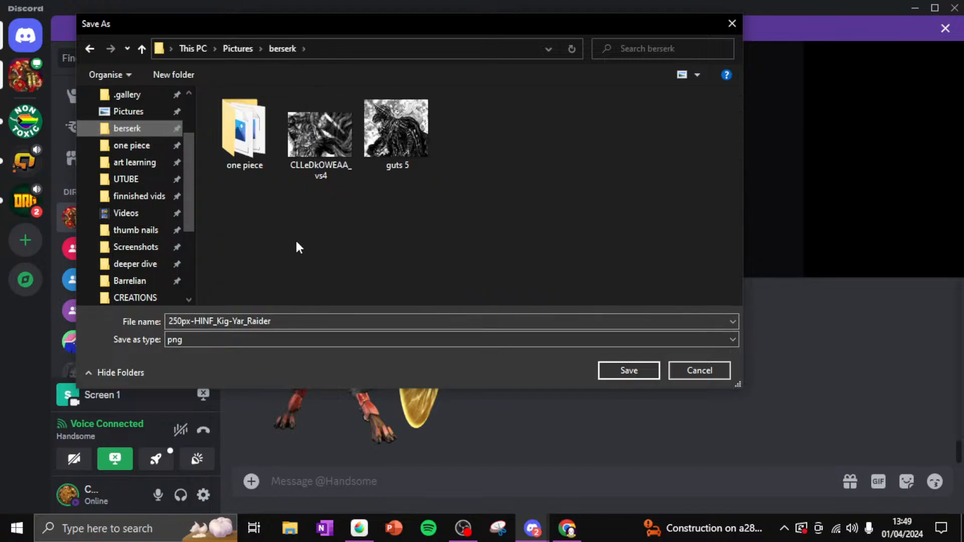
pyautogui.click(653, 375)
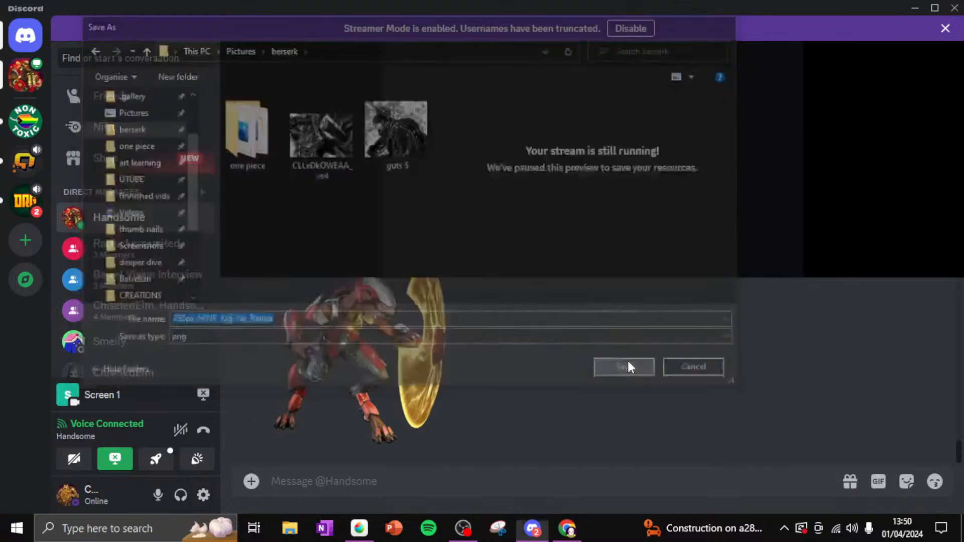
# Switch back to MediBang Paint Pro and open 250px-HINF_Kig-Yar_Raider from the berserk folder as a new layer above Layer3
pyautogui.click(358, 525)
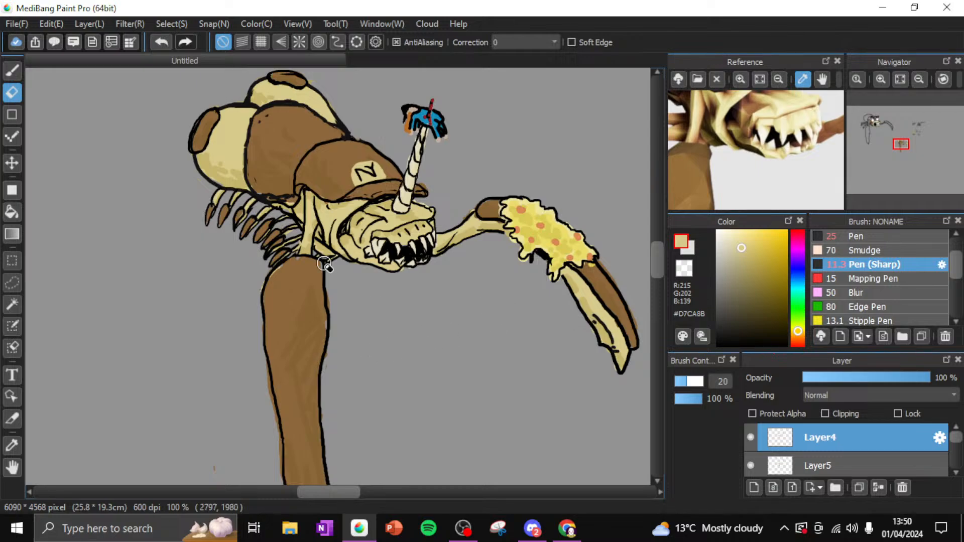
pyautogui.scroll(-2, 924, 445)
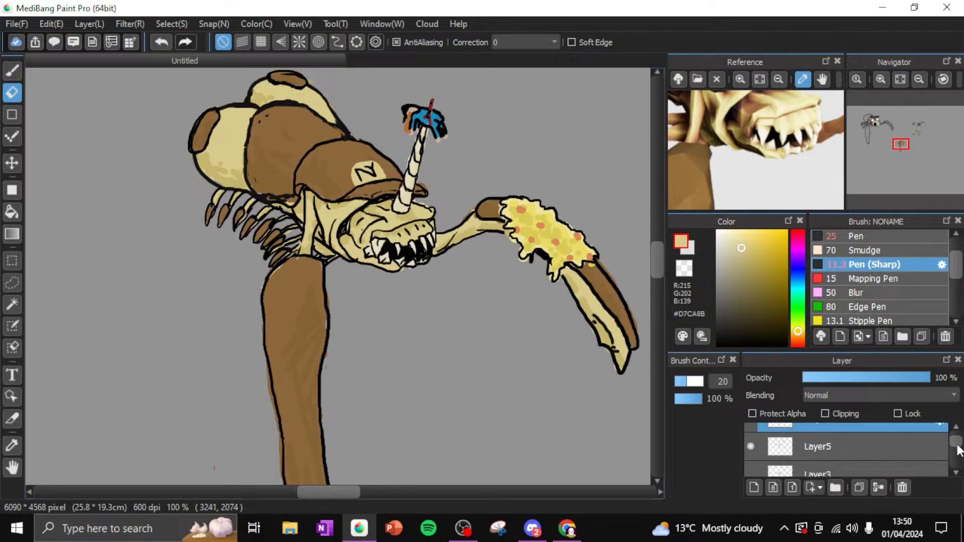
pyautogui.click(859, 444)
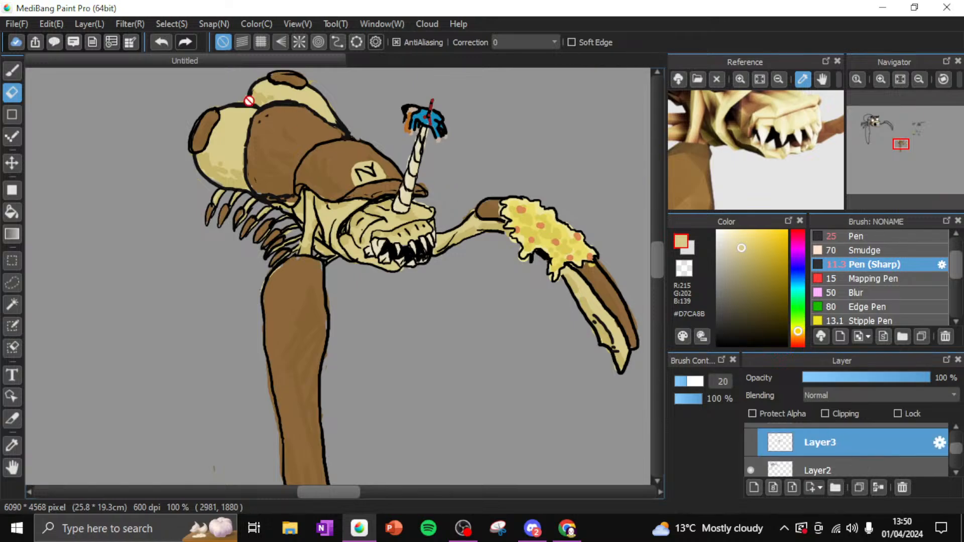
pyautogui.click(50, 25)
pyautogui.moveTo(18, 23)
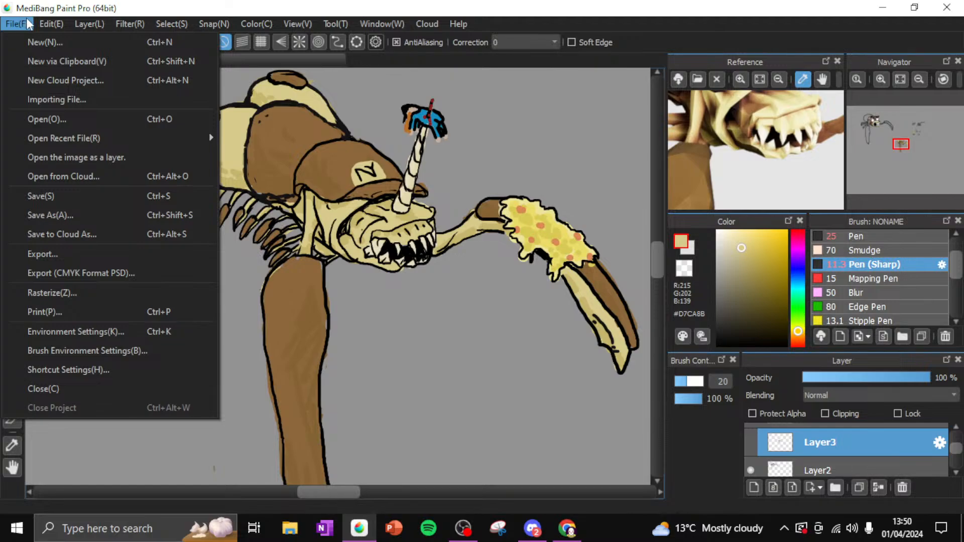
pyautogui.click(80, 158)
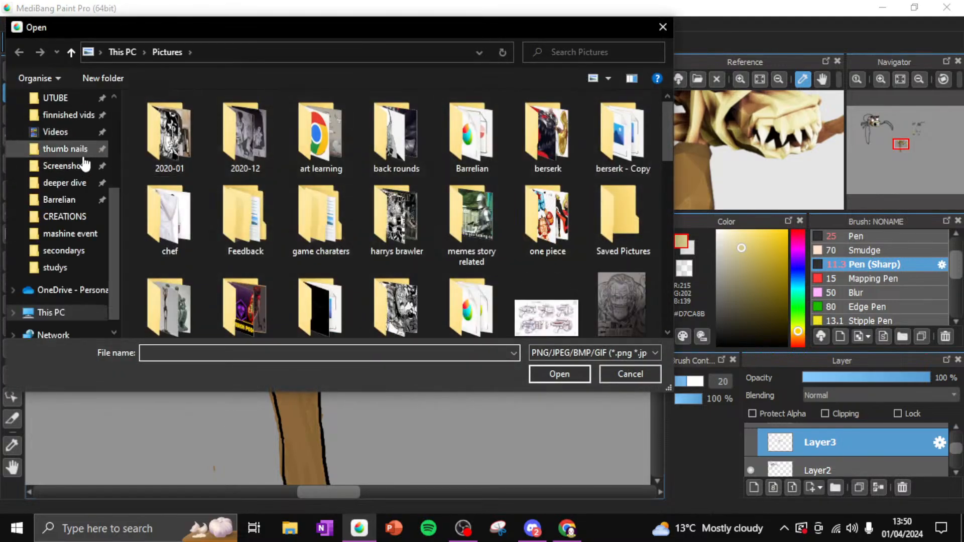
pyautogui.scroll(2, 75, 156)
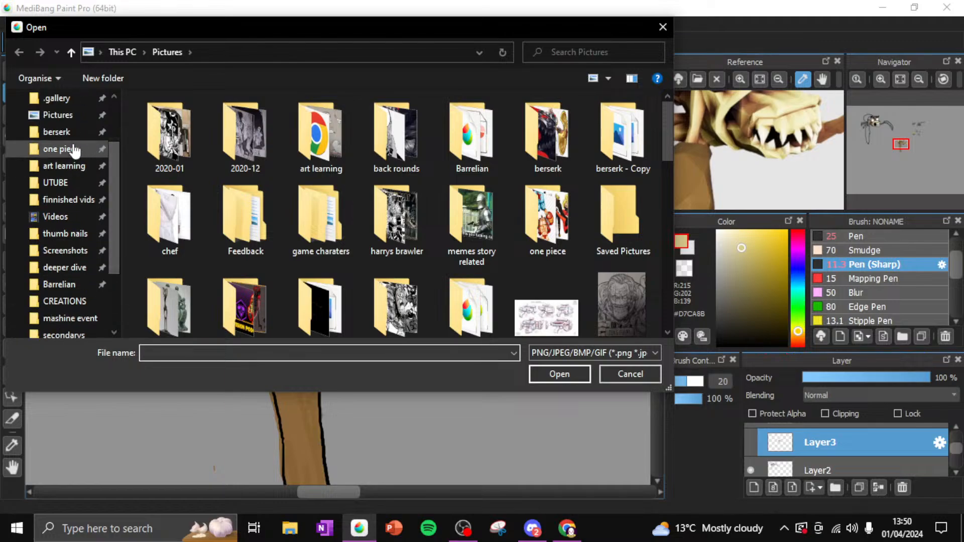
pyautogui.click(59, 132)
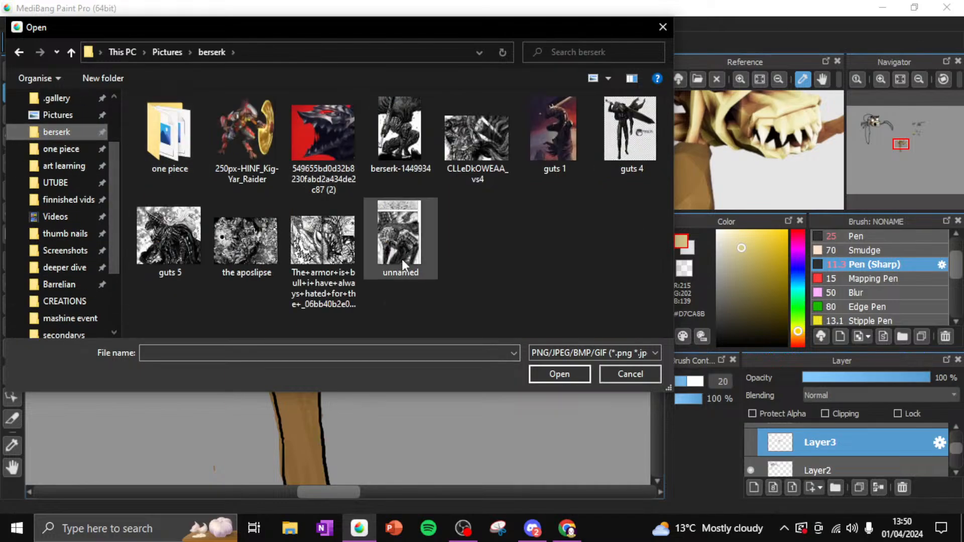
pyautogui.click(246, 128)
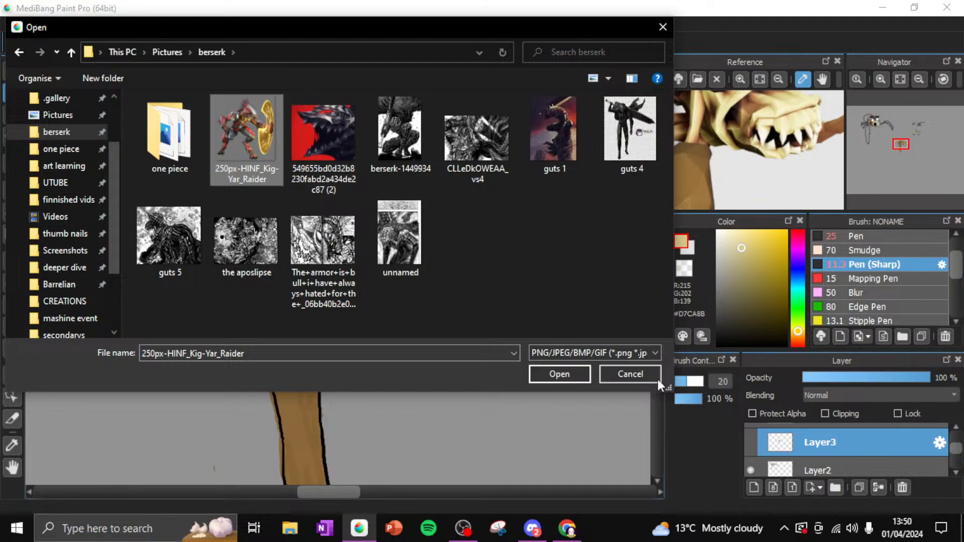
pyautogui.click(565, 372)
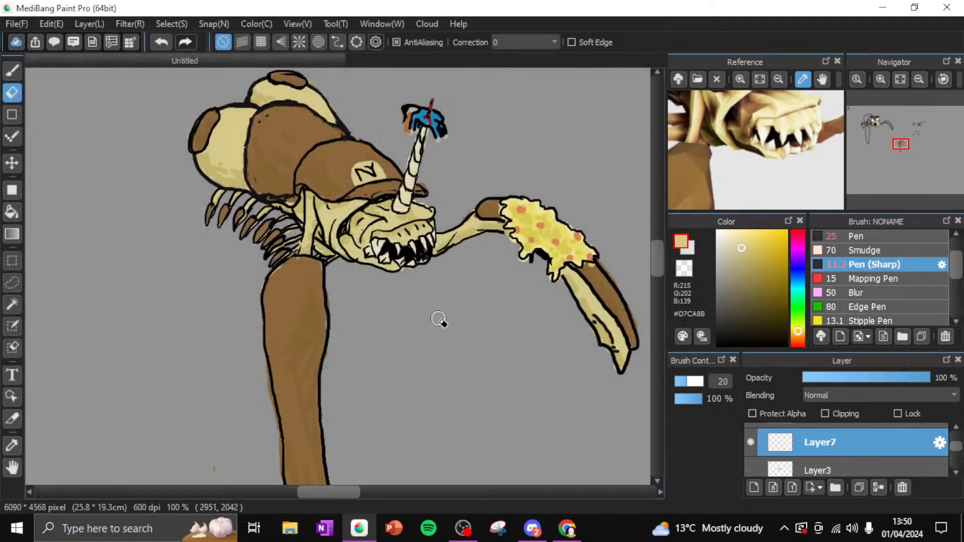
# Move the imported Kig-Yar Raider image from the canvas corner to just left of the coloured crab-like creature
pyautogui.click(885, 149)
pyautogui.moveTo(882, 151); pyautogui.dragTo(852, 119)
pyautogui.click(919, 80)
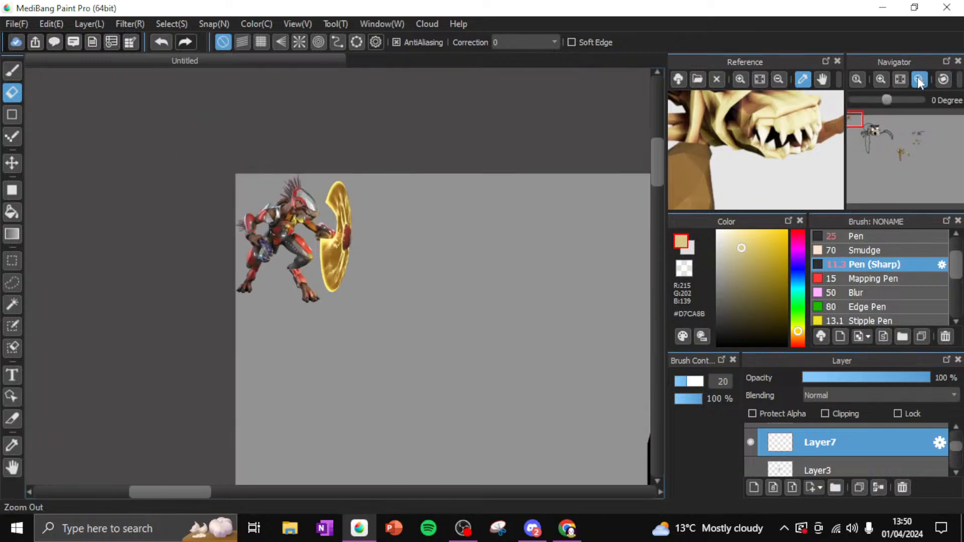
pyautogui.click(919, 79)
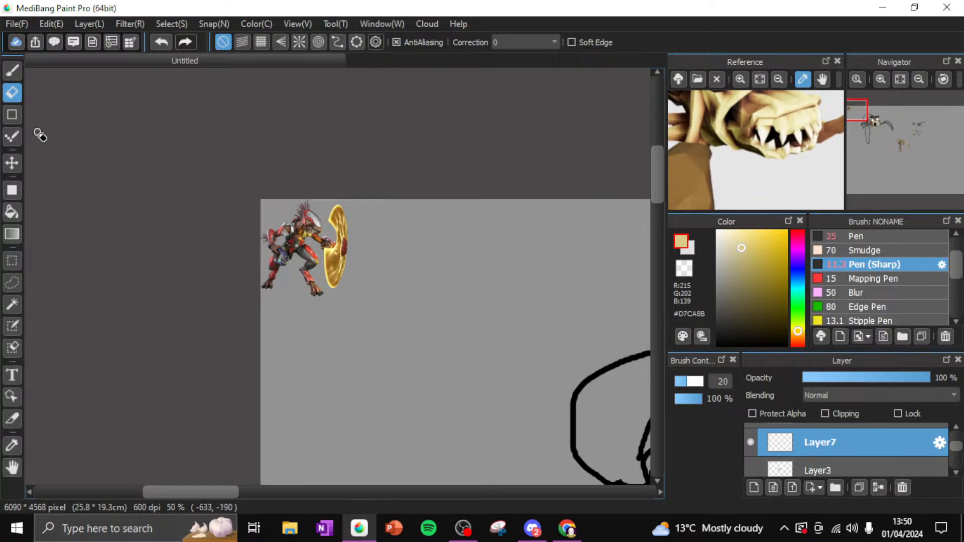
pyautogui.click(15, 163)
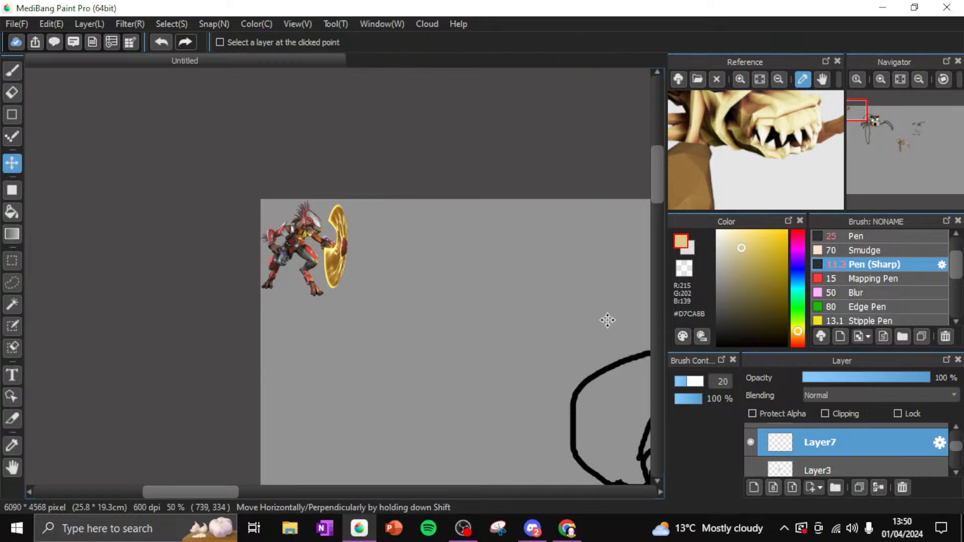
pyautogui.click(889, 77)
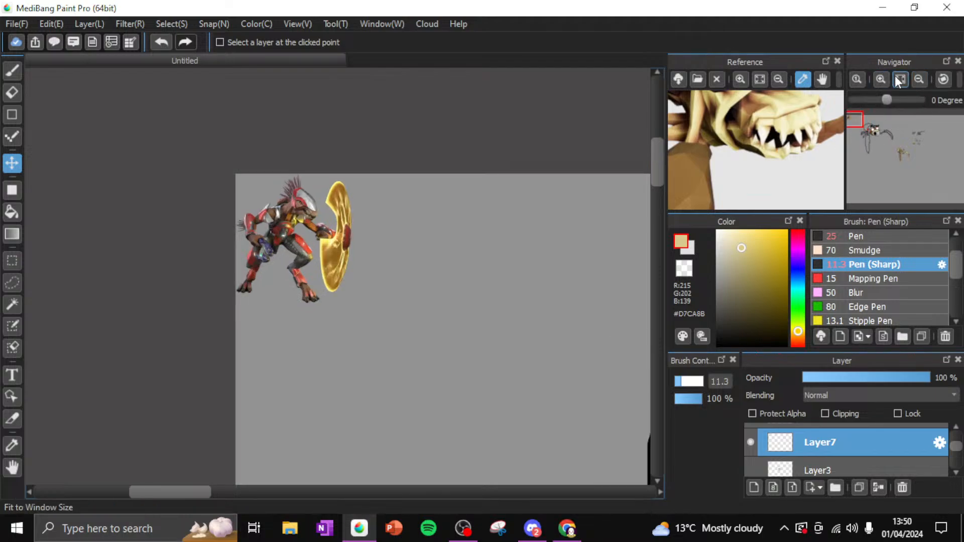
pyautogui.click(901, 79)
pyautogui.moveTo(88, 83)
pyautogui.mouseDown()
pyautogui.moveTo(93, 97)
pyautogui.moveTo(214, 190)
pyautogui.moveTo(329, 260)
pyautogui.moveTo(284, 251)
pyautogui.mouseUp()
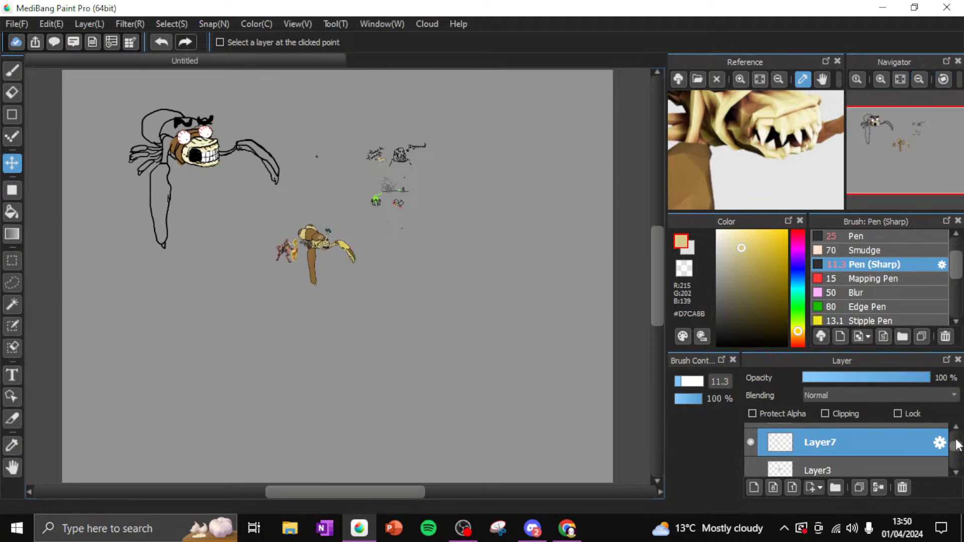
# Make Layer4 the active layer and frame the Kig-Yar Raider image together with the coloured crab-like creature
pyautogui.moveTo(957, 445); pyautogui.dragTo(951, 437)
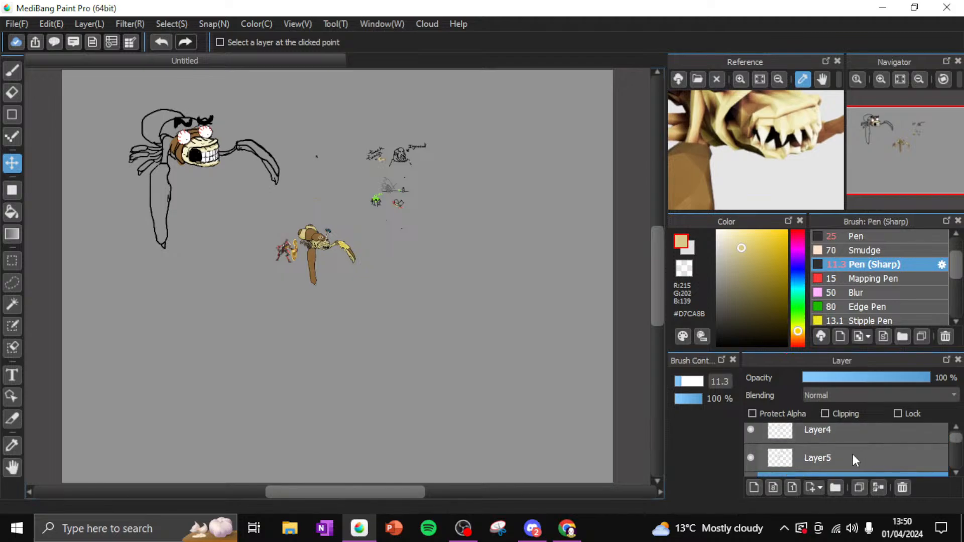
pyautogui.click(857, 433)
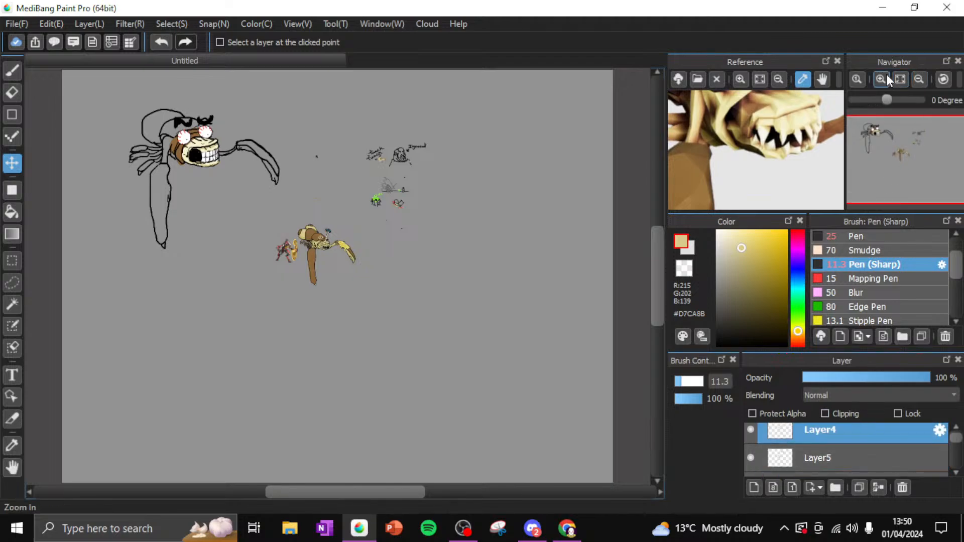
pyautogui.click(882, 79)
pyautogui.click(881, 80)
pyautogui.click(881, 80)
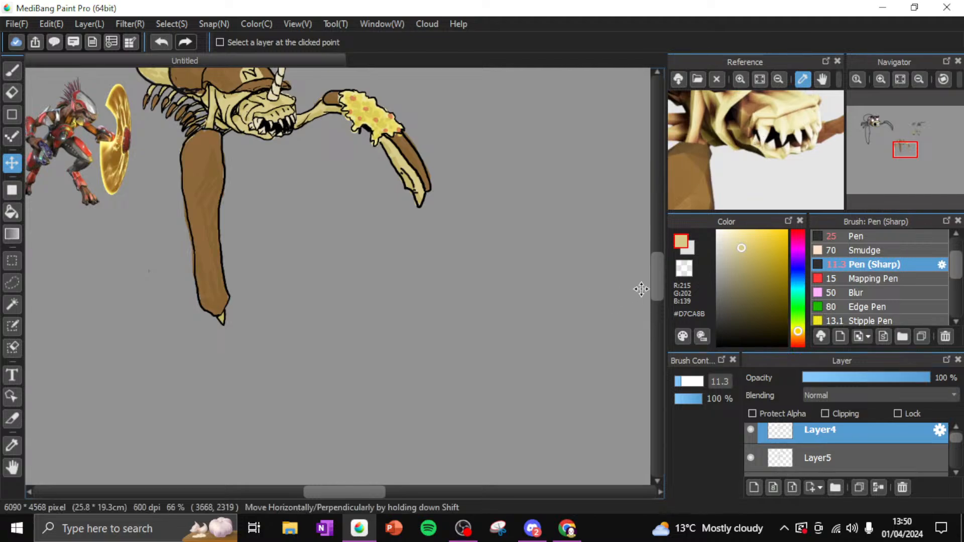
pyautogui.moveTo(656, 276); pyautogui.dragTo(655, 264)
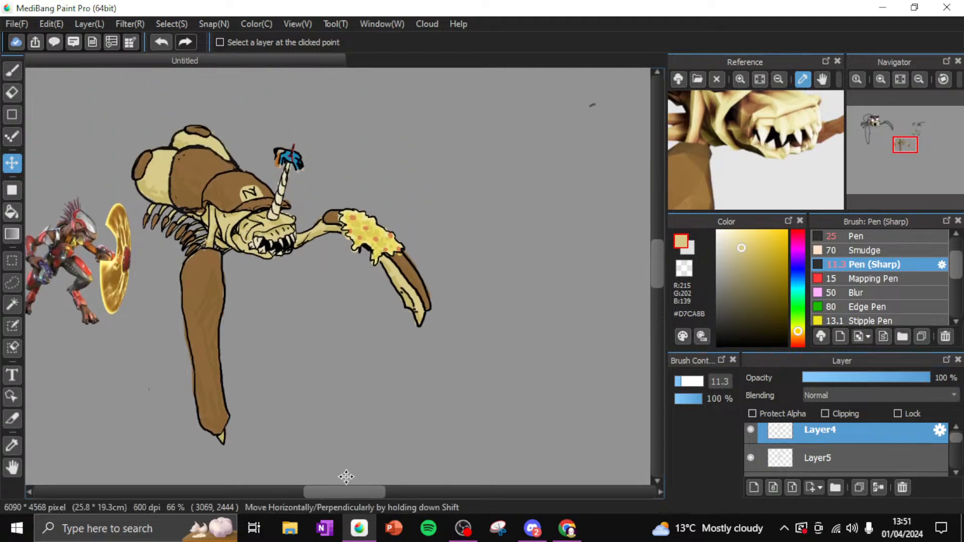
pyautogui.moveTo(341, 496); pyautogui.dragTo(321, 495)
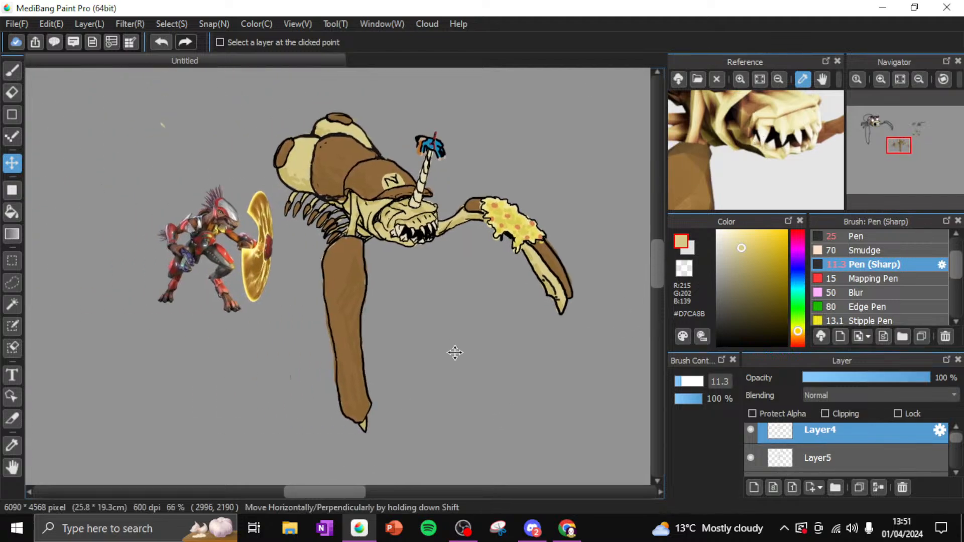
pyautogui.click(882, 79)
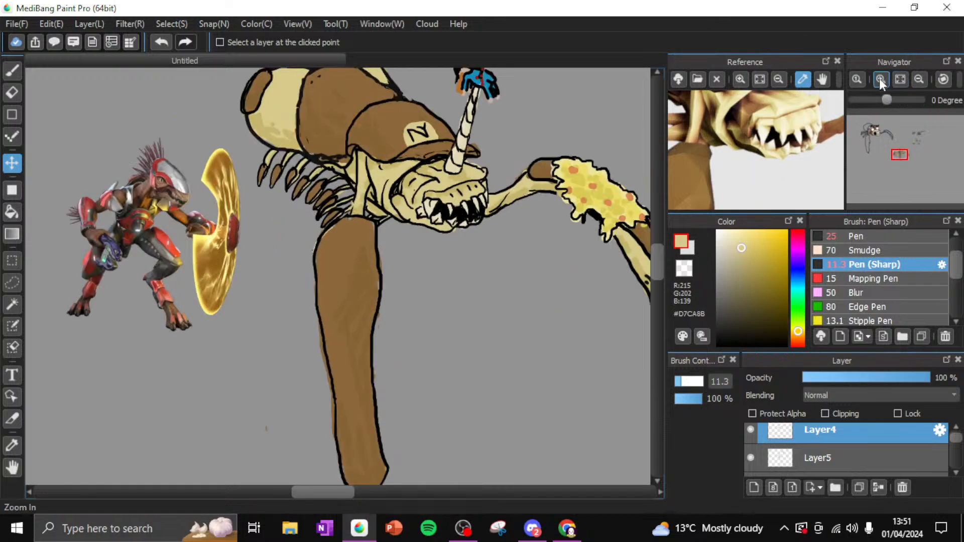
pyautogui.click(919, 79)
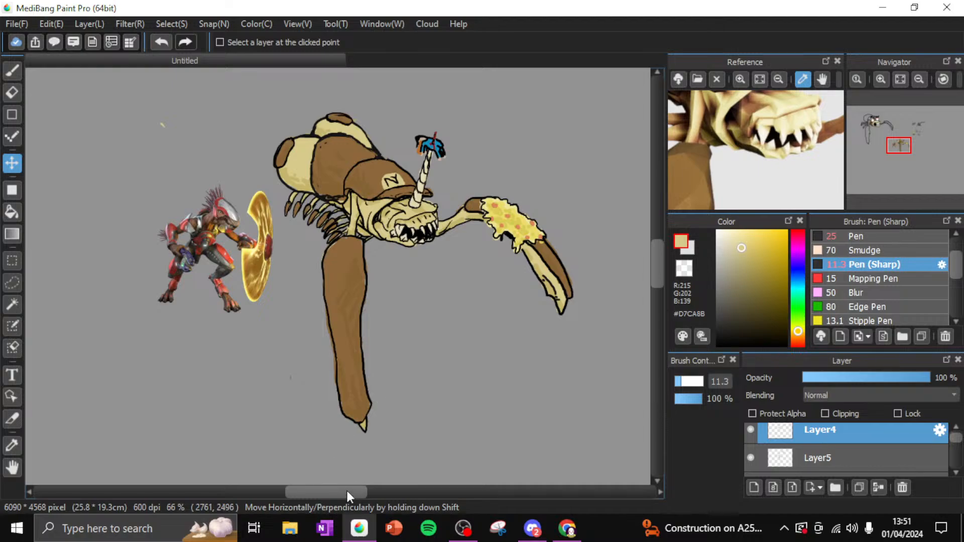
pyautogui.moveTo(347, 491); pyautogui.dragTo(349, 492)
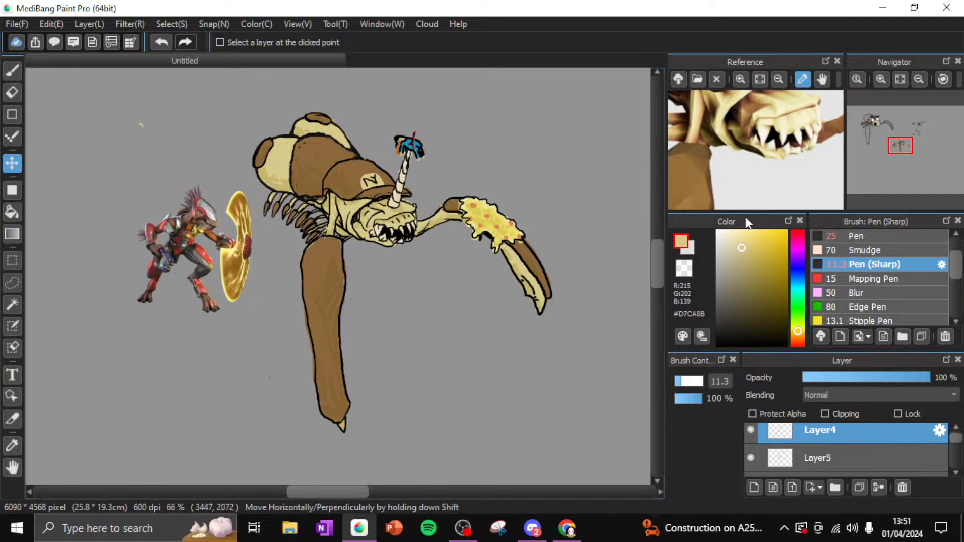
pyautogui.click(882, 79)
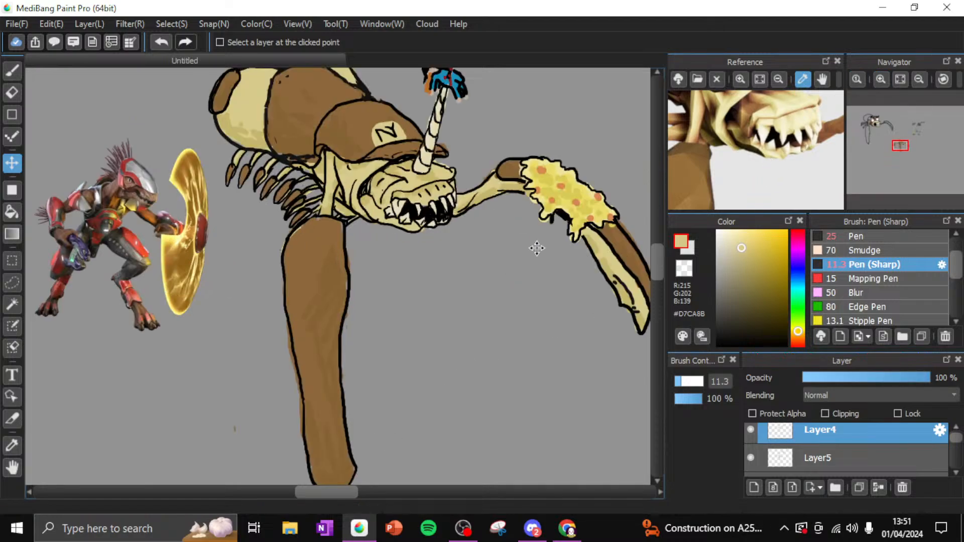
pyautogui.moveTo(145, 240); pyautogui.dragTo(153, 240)
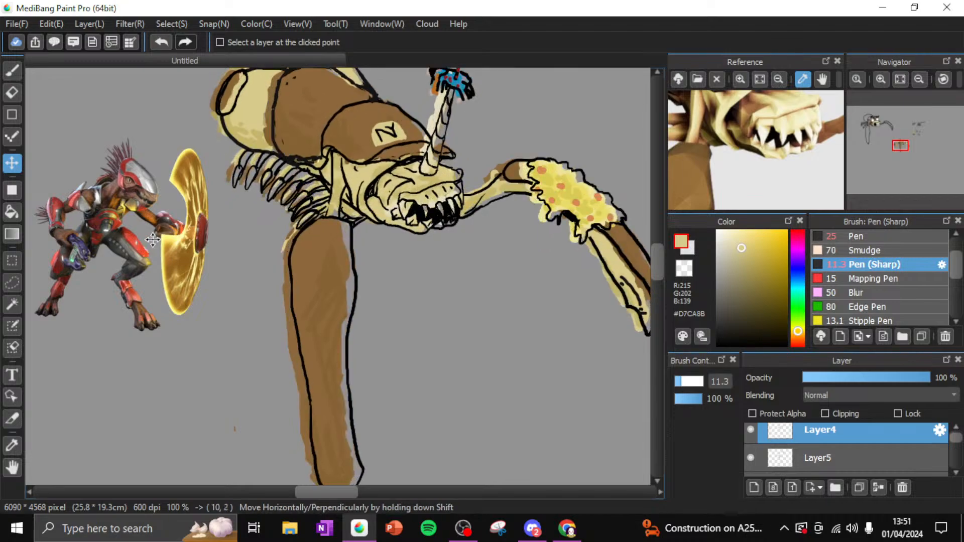
pyautogui.click(161, 42)
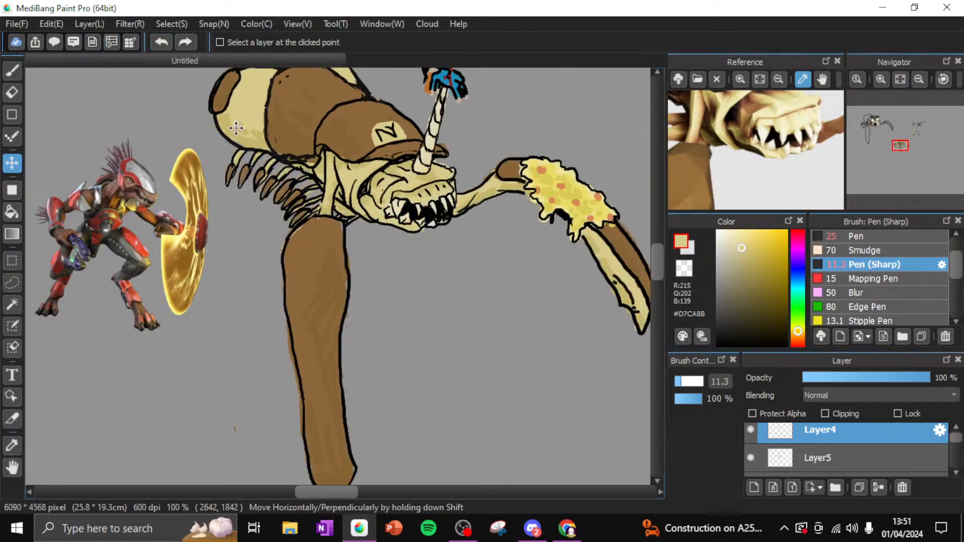
# Make Layer7 active and move the Kig-Yar Raider image under the crab-like creature's head, partly behind its front leg
pyautogui.scroll(1, 954, 438)
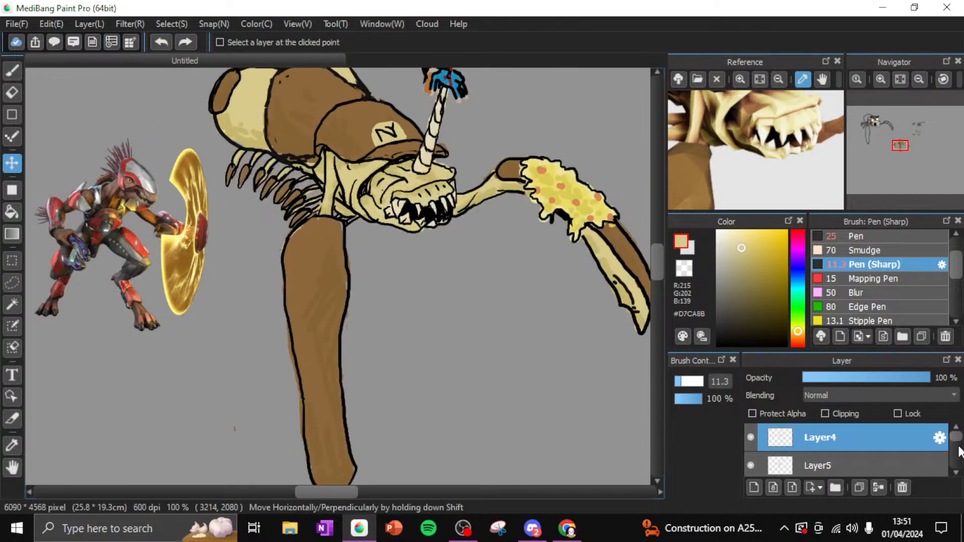
pyautogui.scroll(-2, 960, 457)
pyautogui.click(878, 433)
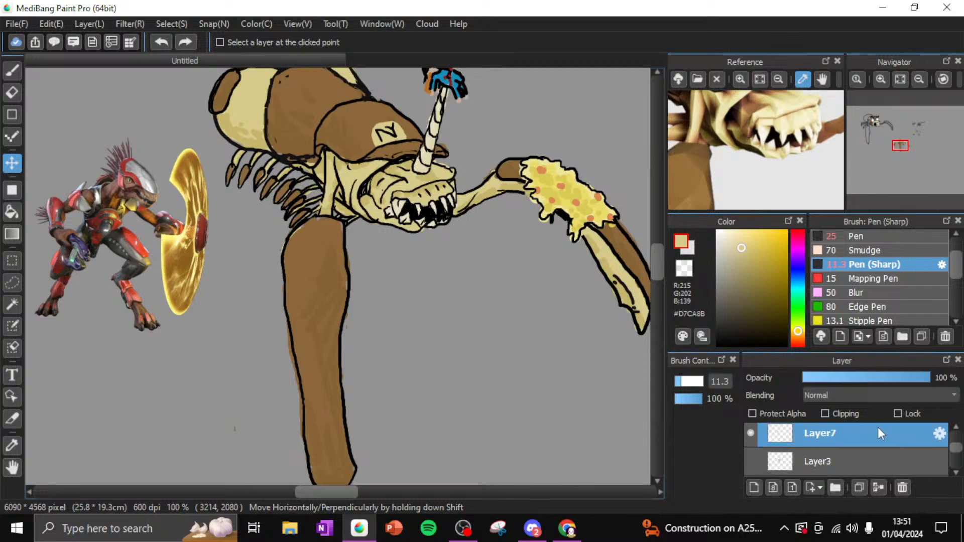
pyautogui.moveTo(120, 254); pyautogui.dragTo(462, 198)
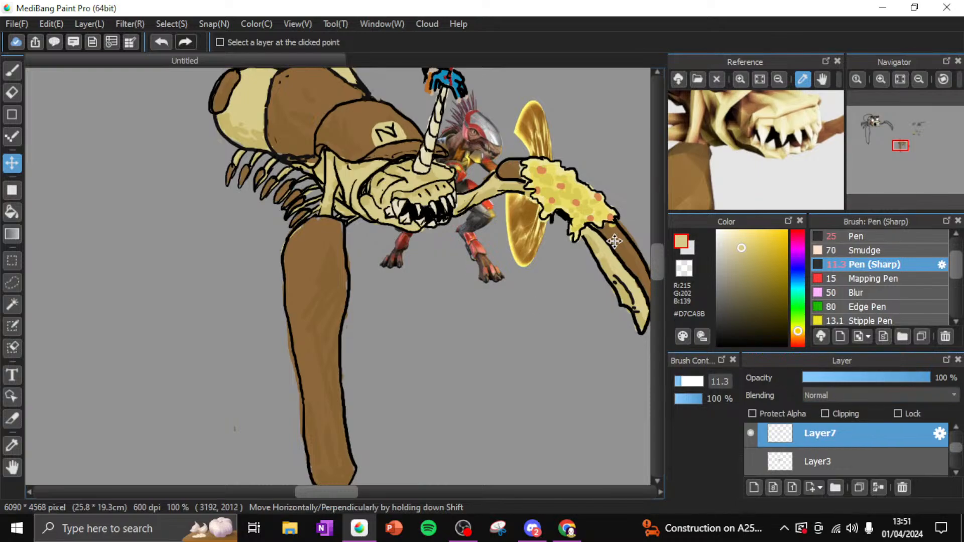
pyautogui.moveTo(506, 134); pyautogui.dragTo(390, 263)
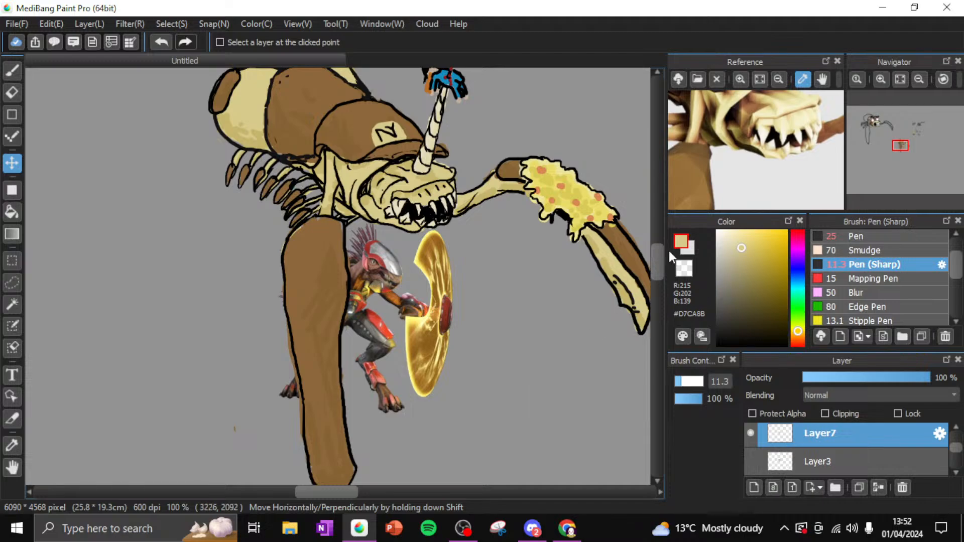
# Nudge the Kig-Yar Raider image slightly to fine-tune its position beside the creature's front leg
pyautogui.scroll(2, 656, 257)
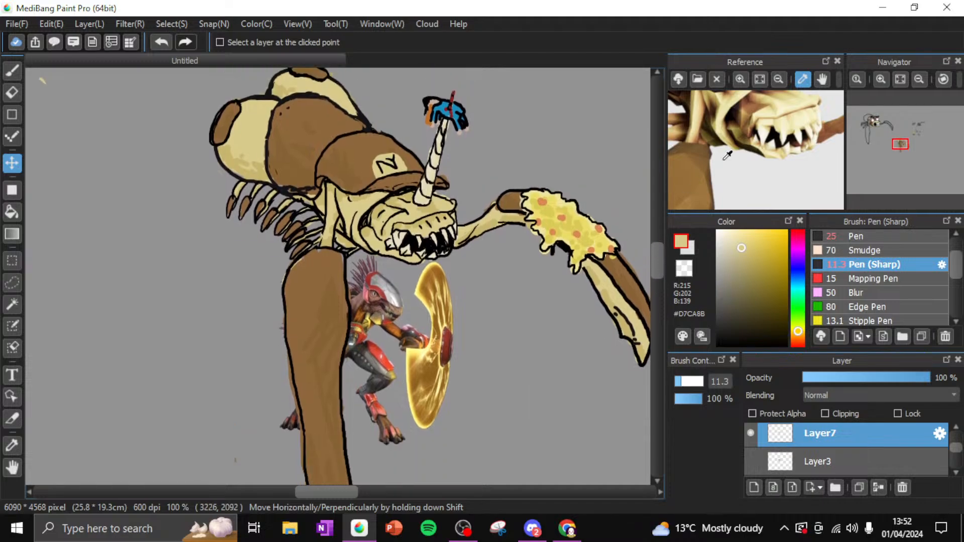
pyautogui.click(919, 81)
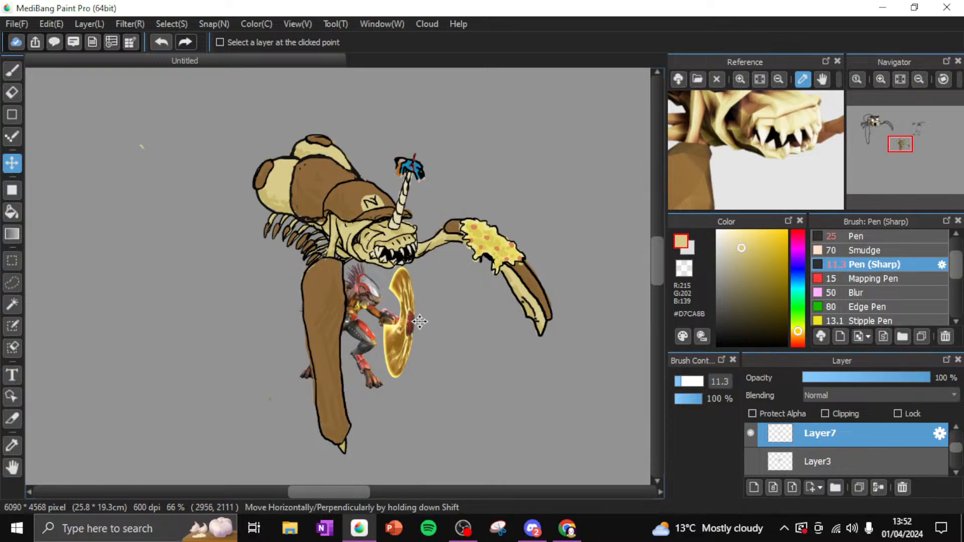
pyautogui.moveTo(420, 322); pyautogui.dragTo(411, 350)
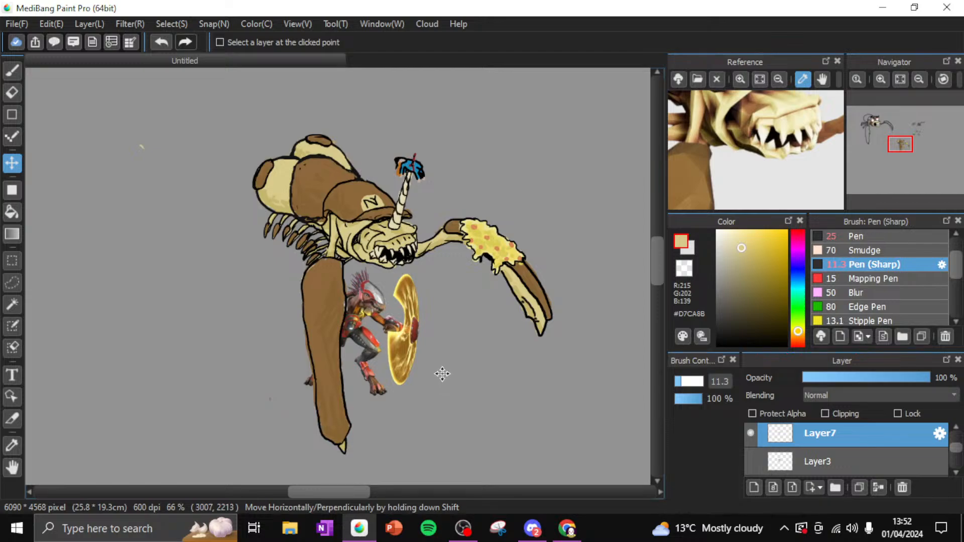
pyautogui.moveTo(382, 332); pyautogui.dragTo(401, 330)
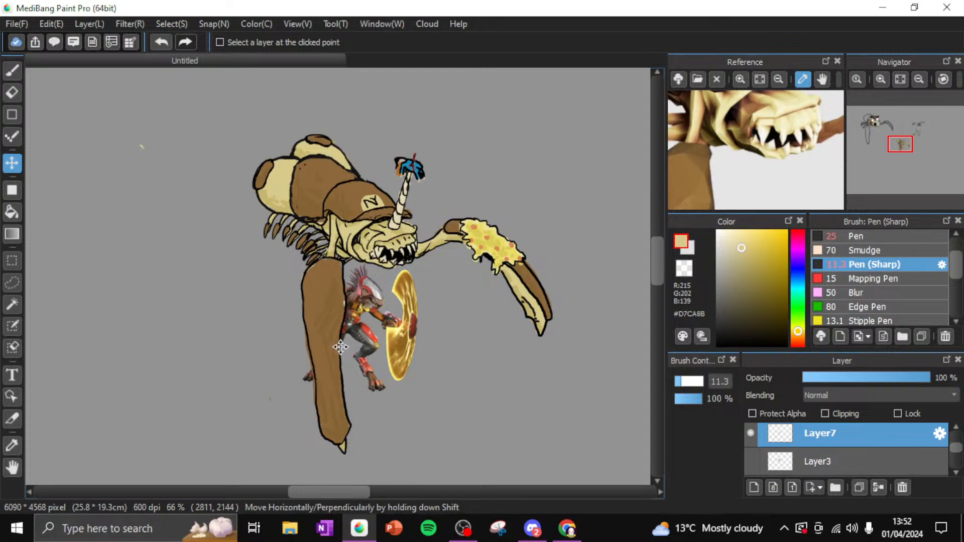
pyautogui.moveTo(900, 155)
pyautogui.mouseDown()
pyautogui.moveTo(877, 130)
pyautogui.moveTo(909, 158)
pyautogui.moveTo(878, 131)
pyautogui.moveTo(909, 170)
pyautogui.moveTo(877, 132)
pyautogui.moveTo(900, 164)
pyautogui.moveTo(878, 132)
pyautogui.moveTo(903, 149)
pyautogui.mouseUp()
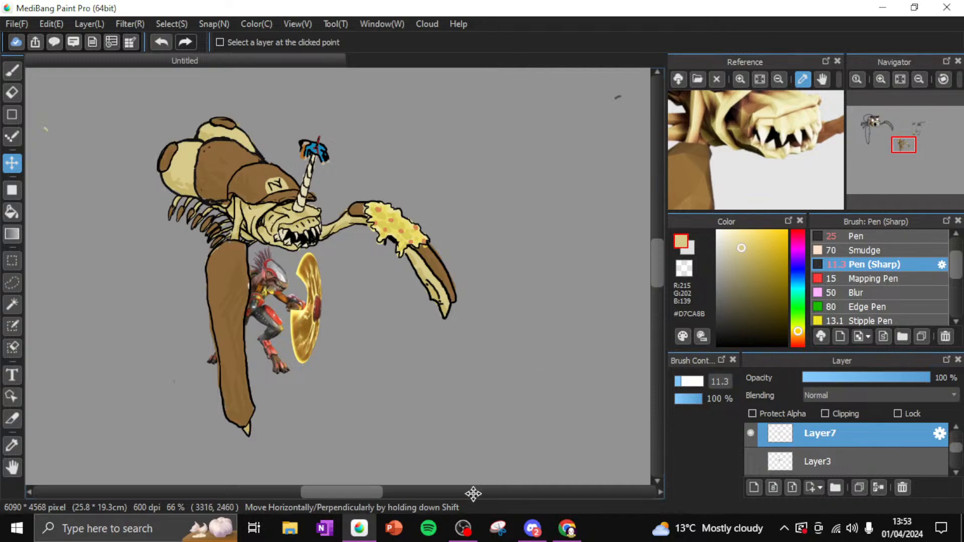
# Switch to OBS to check the running stream and return to MediBang Paint Pro
pyautogui.click(463, 527)
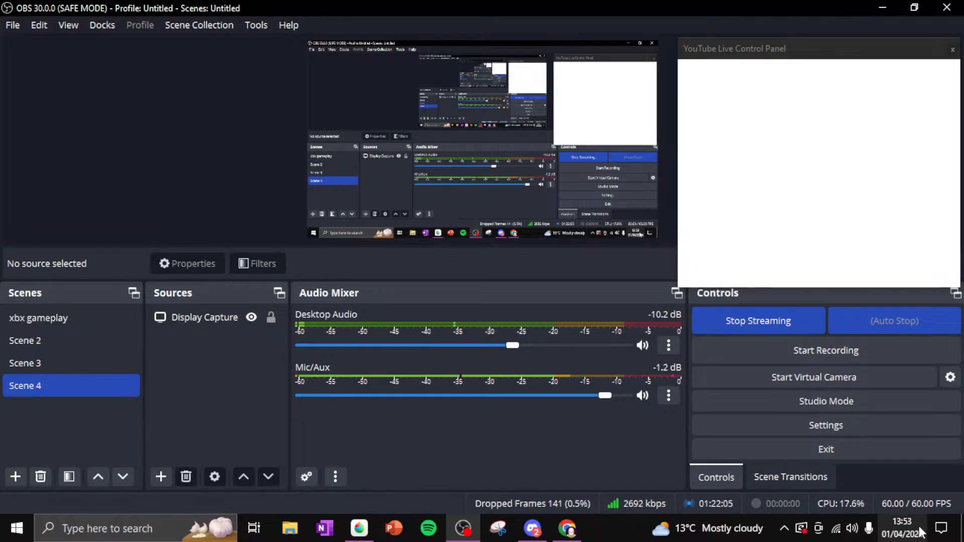
pyautogui.click(360, 527)
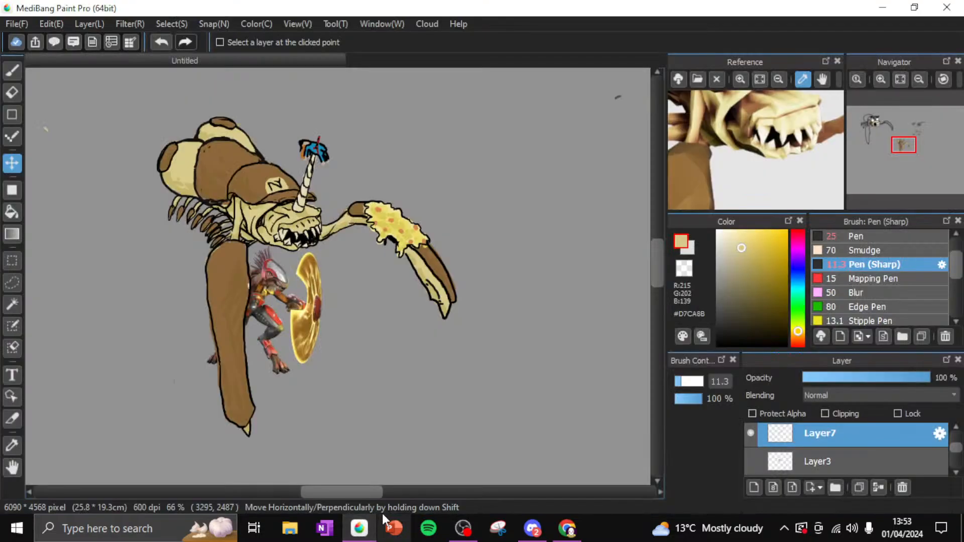
pyautogui.moveTo(375, 516)
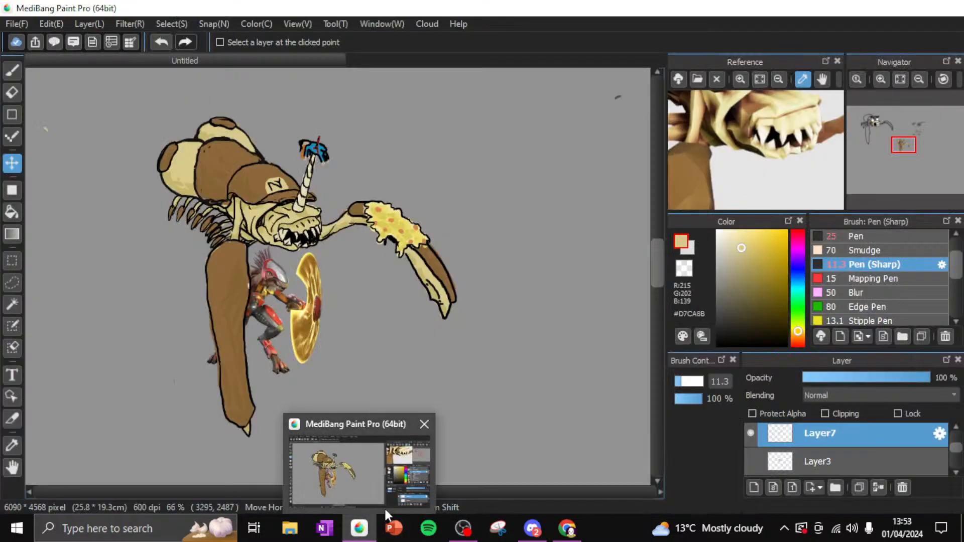
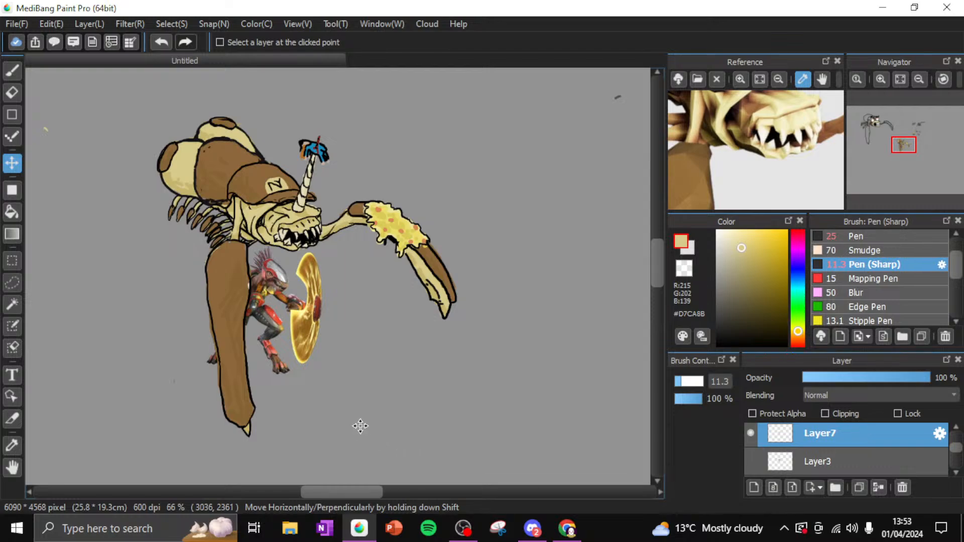
# Move the Kig-Yar Raider image out from behind the leg to the empty area above and right of the creature's pizza-covered claw
pyautogui.moveTo(305, 319); pyautogui.dragTo(217, 353)
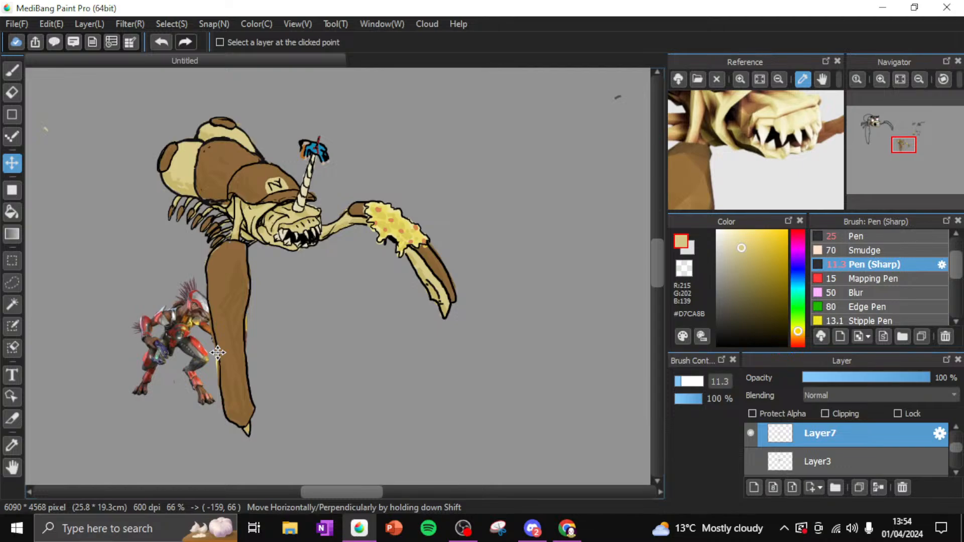
pyautogui.moveTo(218, 353); pyautogui.dragTo(548, 175)
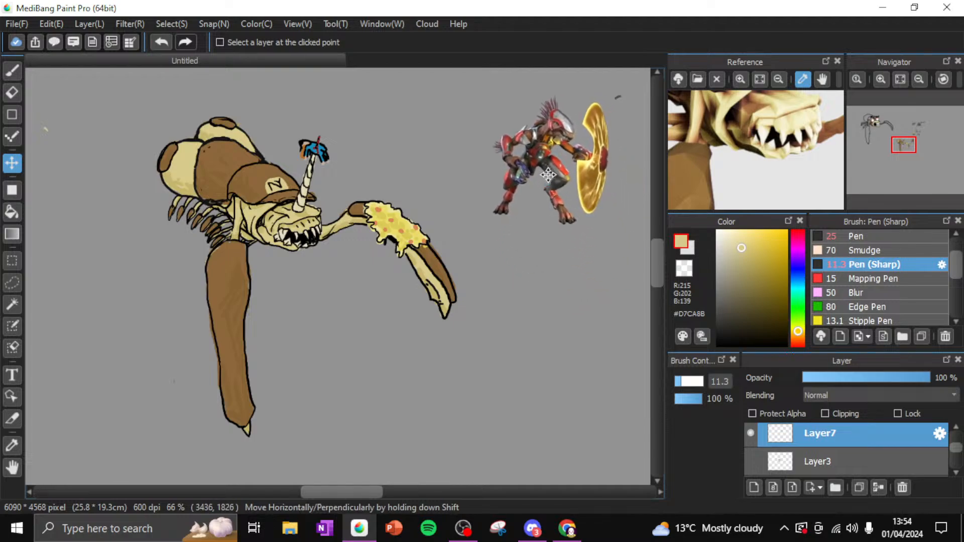
# Trace the Kig-Yar Raider's helmet, including its red trim and visor marking, on Layer7 using Pen (Sharp) at size 5.6 in black #000000
pyautogui.click(884, 77)
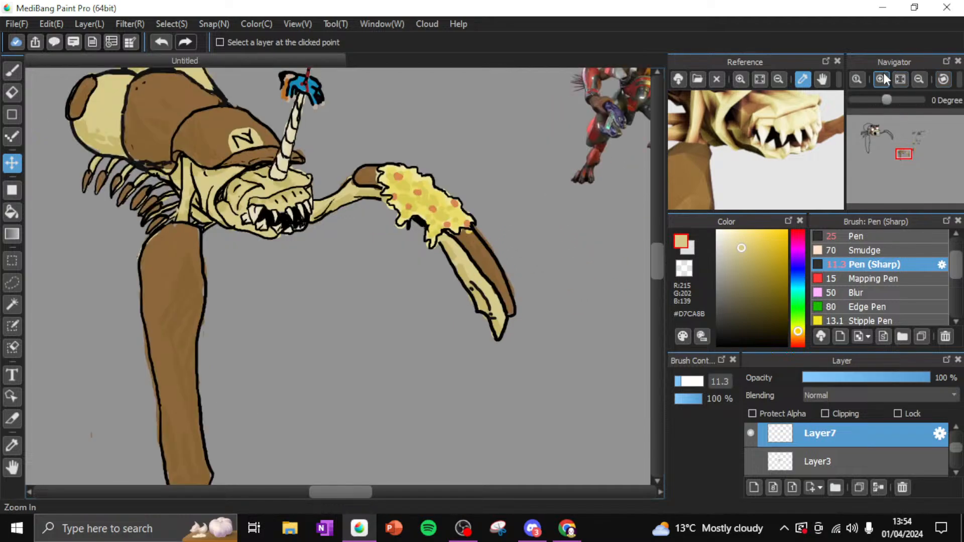
pyautogui.click(884, 78)
pyautogui.moveTo(335, 493); pyautogui.dragTo(370, 469)
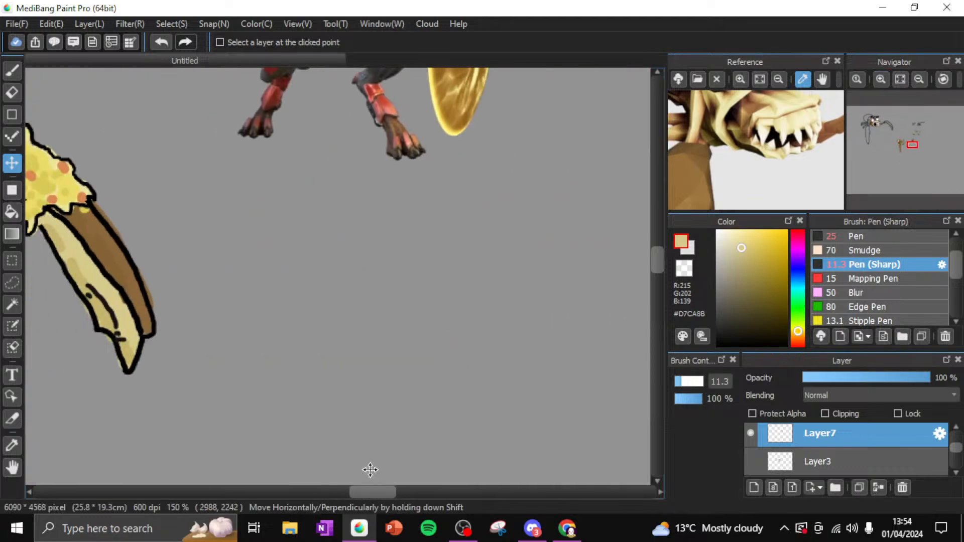
pyautogui.click(883, 79)
pyautogui.click(884, 81)
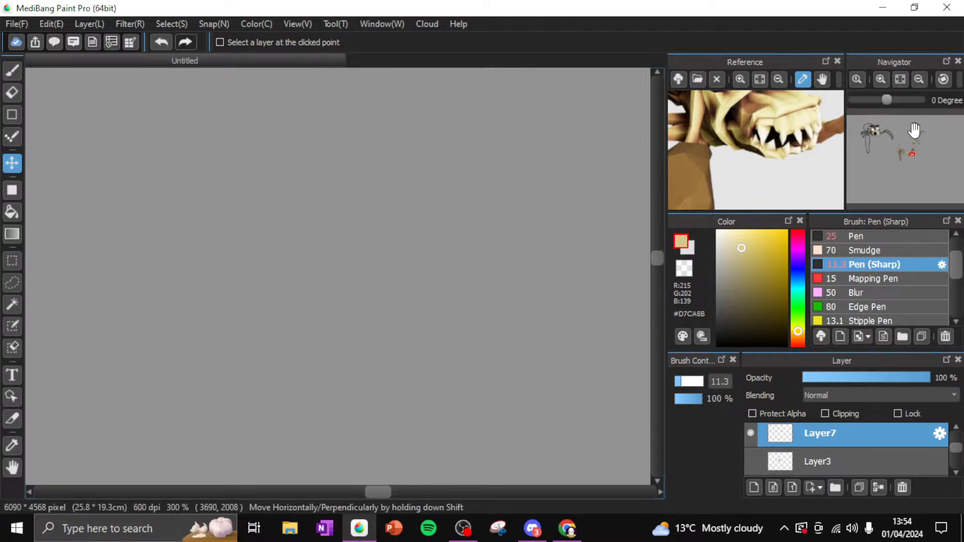
pyautogui.moveTo(912, 146); pyautogui.dragTo(912, 148)
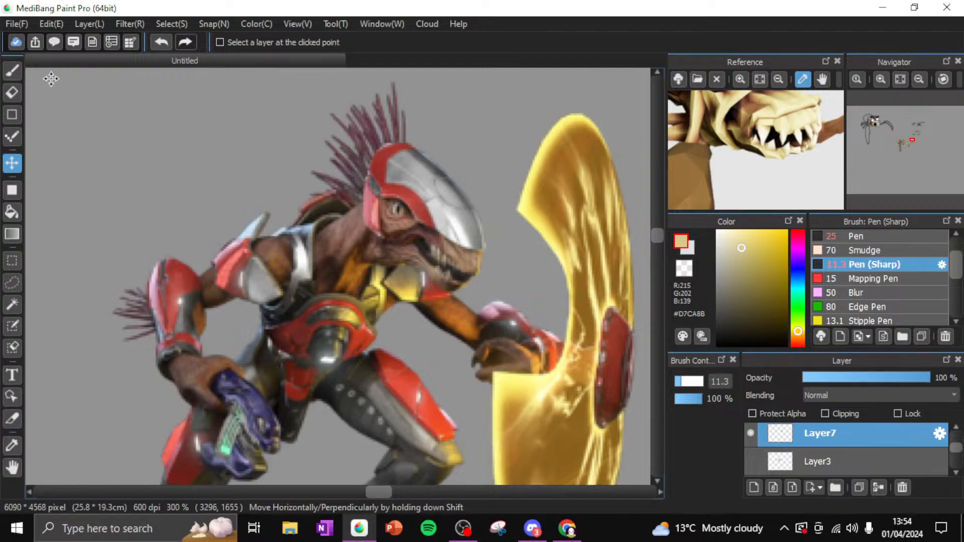
pyautogui.click(12, 70)
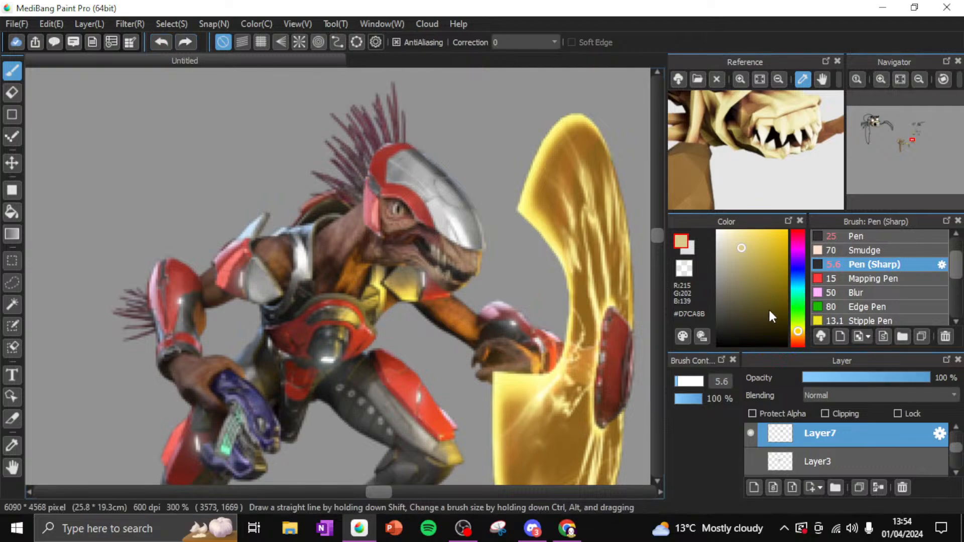
pyautogui.moveTo(772, 316); pyautogui.dragTo(705, 367)
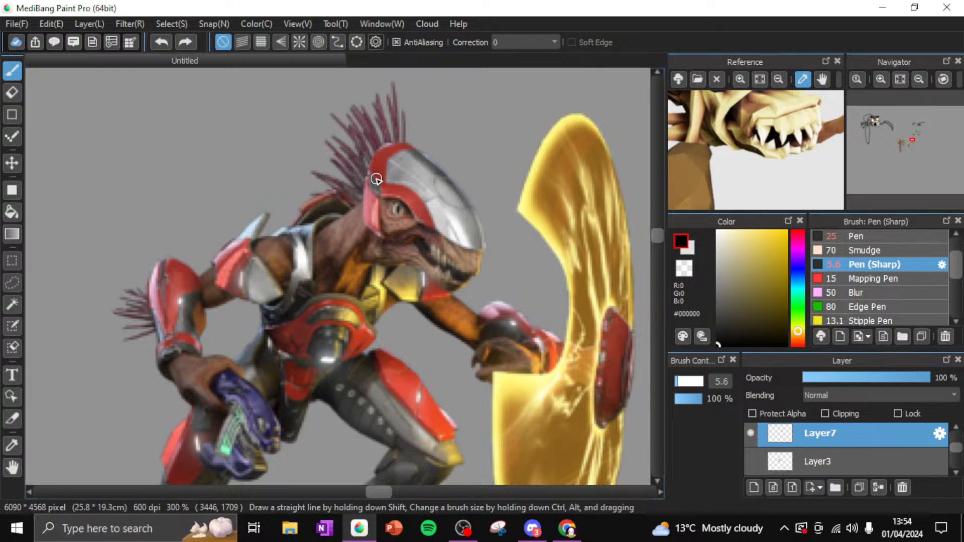
pyautogui.moveTo(371, 172)
pyautogui.mouseDown()
pyautogui.moveTo(379, 194)
pyautogui.moveTo(366, 175)
pyautogui.moveTo(363, 222)
pyautogui.moveTo(382, 236)
pyautogui.moveTo(381, 198)
pyautogui.moveTo(439, 231)
pyautogui.moveTo(410, 188)
pyautogui.mouseUp()
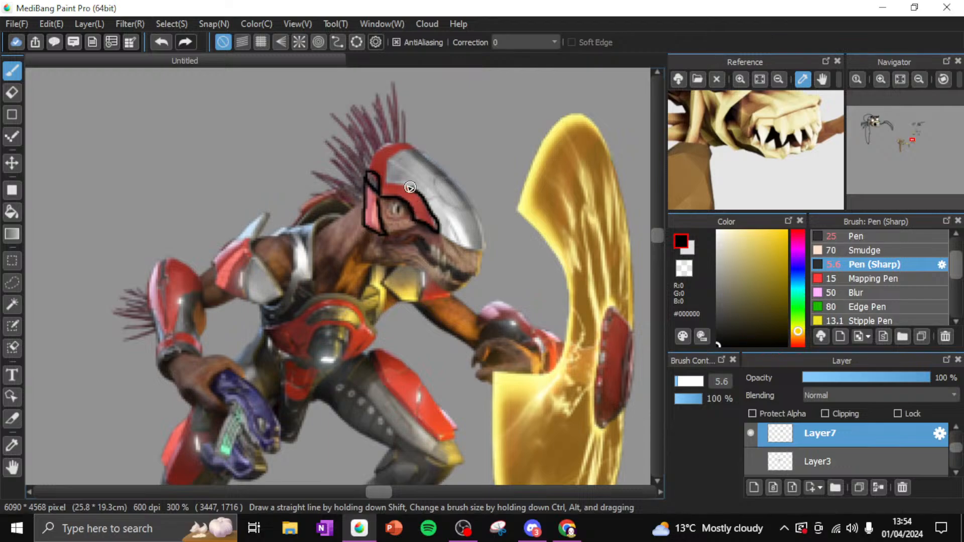
pyautogui.moveTo(416, 151)
pyautogui.mouseDown()
pyautogui.moveTo(374, 153)
pyautogui.moveTo(366, 181)
pyautogui.mouseUp()
pyautogui.moveTo(415, 152)
pyautogui.mouseDown()
pyautogui.moveTo(472, 207)
pyautogui.moveTo(484, 249)
pyautogui.moveTo(437, 227)
pyautogui.mouseUp()
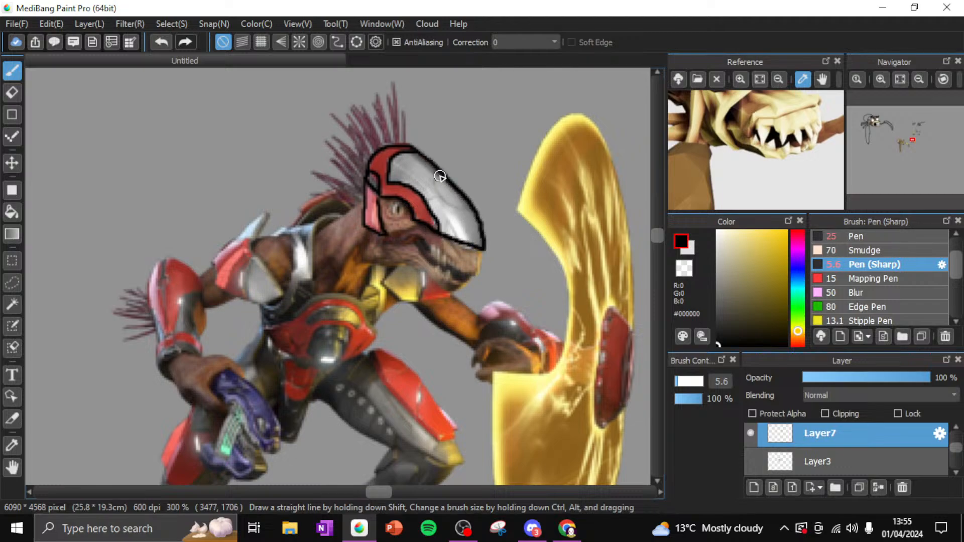
pyautogui.moveTo(438, 177)
pyautogui.mouseDown()
pyautogui.moveTo(442, 200)
pyautogui.moveTo(476, 208)
pyautogui.mouseUp()
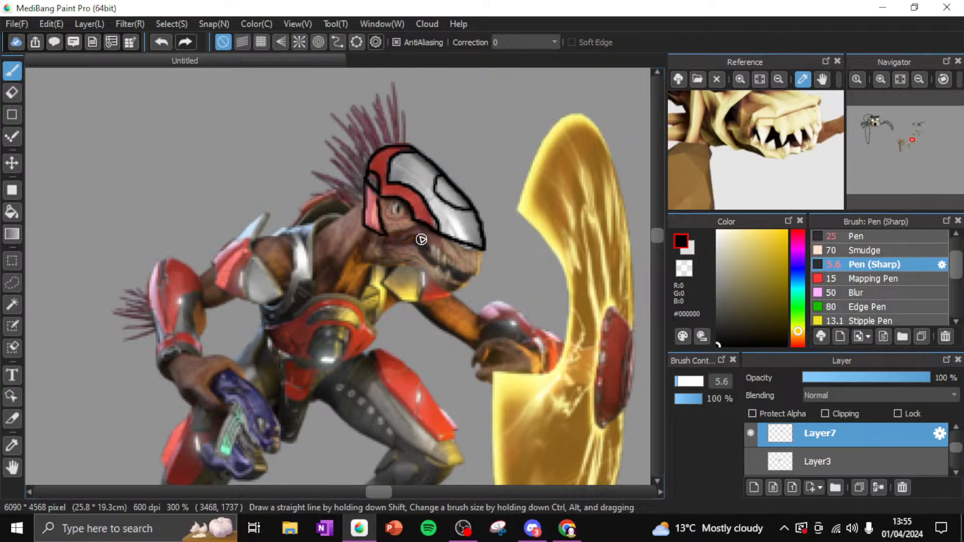
# Outline the Kig-Yar Raider's teeth, jaws, eye and neck in black
pyautogui.moveTo(428, 255)
pyautogui.mouseDown()
pyautogui.moveTo(471, 272)
pyautogui.moveTo(481, 259)
pyautogui.moveTo(480, 246)
pyautogui.moveTo(434, 257)
pyautogui.mouseUp()
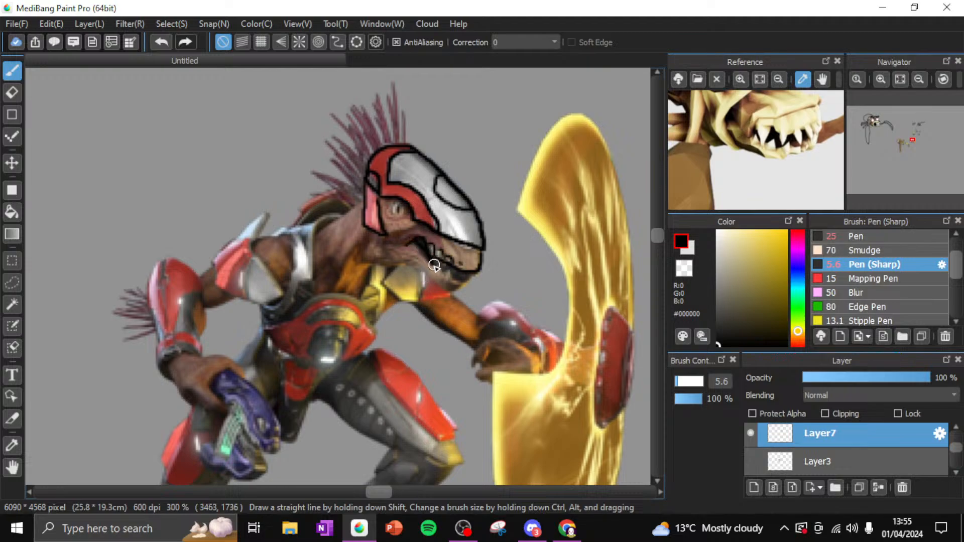
pyautogui.moveTo(469, 276); pyautogui.dragTo(436, 268)
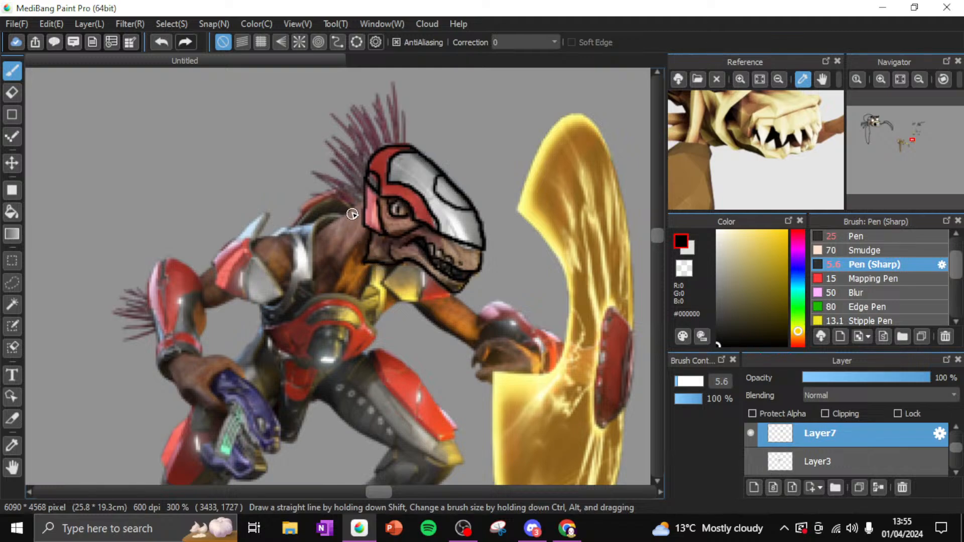
pyautogui.moveTo(363, 205)
pyautogui.mouseDown()
pyautogui.moveTo(317, 234)
pyautogui.moveTo(315, 284)
pyautogui.mouseUp()
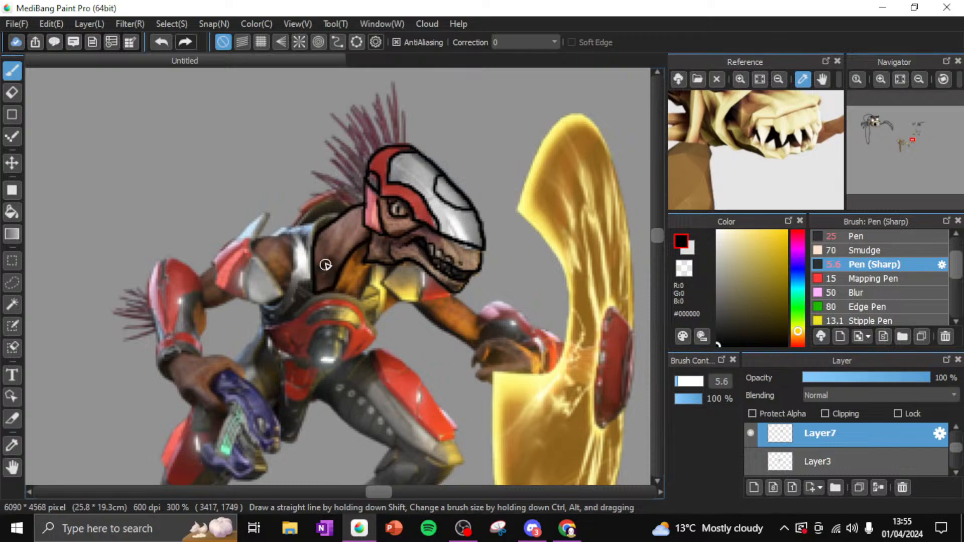
# Outline the Kig-Yar Raider's upper chest, orange throat edge and yellow collar details in black
pyautogui.moveTo(350, 295)
pyautogui.mouseDown()
pyautogui.moveTo(350, 266)
pyautogui.moveTo(360, 294)
pyautogui.moveTo(352, 293)
pyautogui.moveTo(370, 265)
pyautogui.moveTo(366, 285)
pyautogui.moveTo(381, 307)
pyautogui.moveTo(367, 312)
pyautogui.moveTo(346, 294)
pyautogui.moveTo(293, 316)
pyautogui.mouseUp()
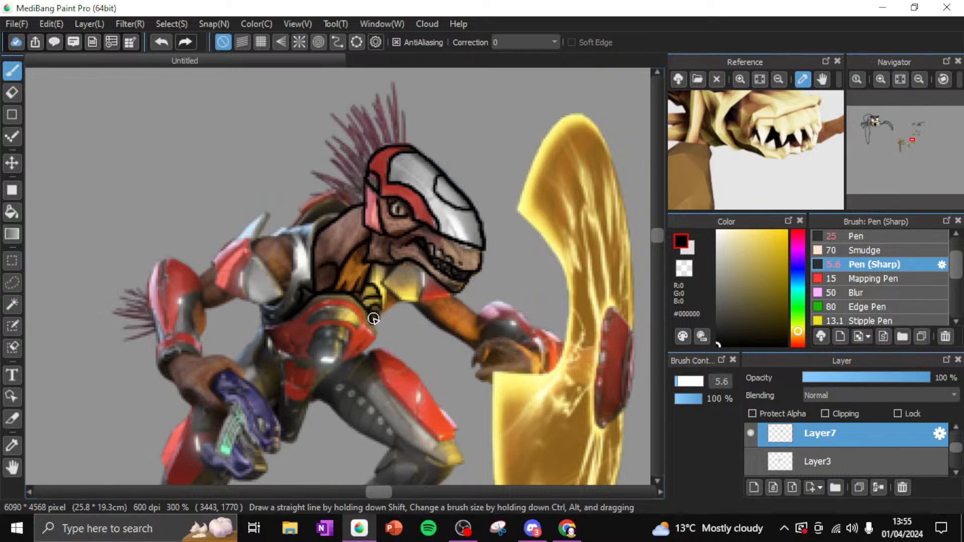
pyautogui.moveTo(374, 286); pyautogui.dragTo(374, 260)
pyautogui.moveTo(394, 296)
pyautogui.mouseDown()
pyautogui.moveTo(412, 304)
pyautogui.moveTo(423, 286)
pyautogui.moveTo(420, 267)
pyautogui.moveTo(390, 274)
pyautogui.moveTo(403, 265)
pyautogui.mouseUp()
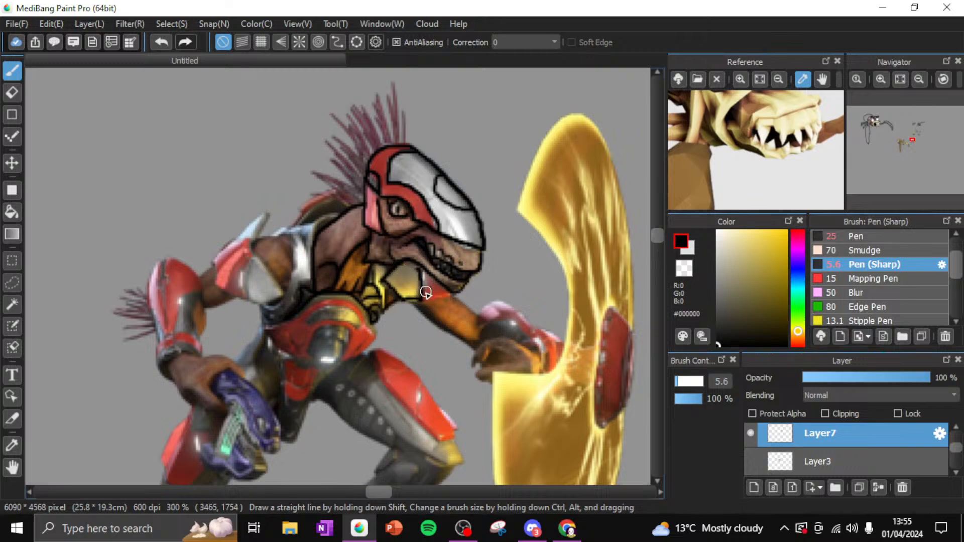
# Outline the Kig-Yar Raider's shield-bearing arm, including the forearm guard, hand and fingers, in black
pyautogui.moveTo(424, 301)
pyautogui.mouseDown()
pyautogui.moveTo(456, 296)
pyautogui.moveTo(427, 317)
pyautogui.moveTo(459, 336)
pyautogui.mouseUp()
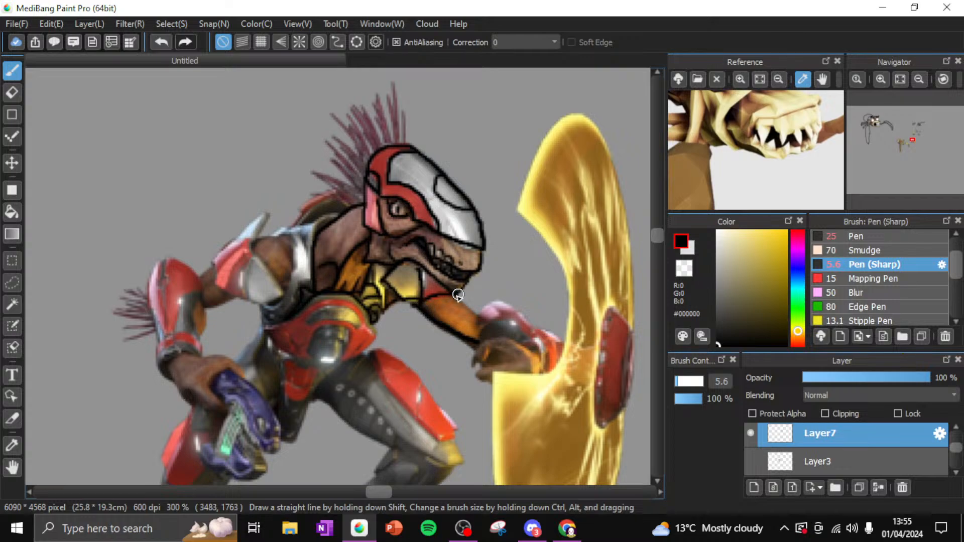
pyautogui.moveTo(463, 305)
pyautogui.mouseDown()
pyautogui.moveTo(479, 326)
pyautogui.moveTo(487, 307)
pyautogui.moveTo(501, 307)
pyautogui.moveTo(523, 321)
pyautogui.moveTo(528, 328)
pyautogui.moveTo(478, 326)
pyautogui.moveTo(509, 323)
pyautogui.moveTo(529, 334)
pyautogui.moveTo(517, 350)
pyautogui.moveTo(547, 327)
pyautogui.moveTo(563, 343)
pyautogui.moveTo(544, 373)
pyautogui.moveTo(547, 355)
pyautogui.moveTo(531, 340)
pyautogui.moveTo(543, 369)
pyautogui.mouseUp()
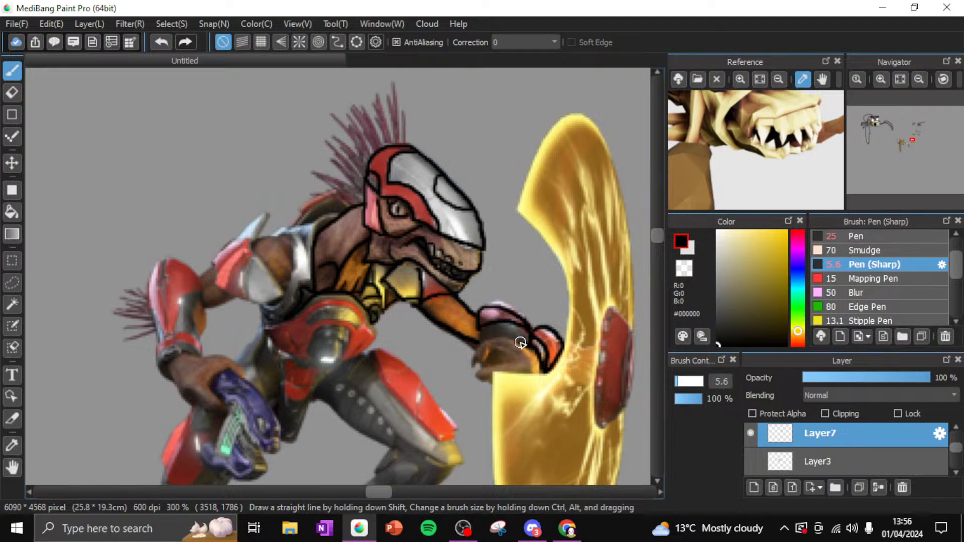
pyautogui.moveTo(515, 340)
pyautogui.mouseDown()
pyautogui.moveTo(481, 344)
pyautogui.moveTo(470, 370)
pyautogui.moveTo(484, 344)
pyautogui.moveTo(524, 334)
pyautogui.moveTo(487, 357)
pyautogui.moveTo(512, 357)
pyautogui.moveTo(479, 364)
pyautogui.moveTo(502, 366)
pyautogui.moveTo(479, 367)
pyautogui.moveTo(481, 378)
pyautogui.moveTo(536, 370)
pyautogui.mouseUp()
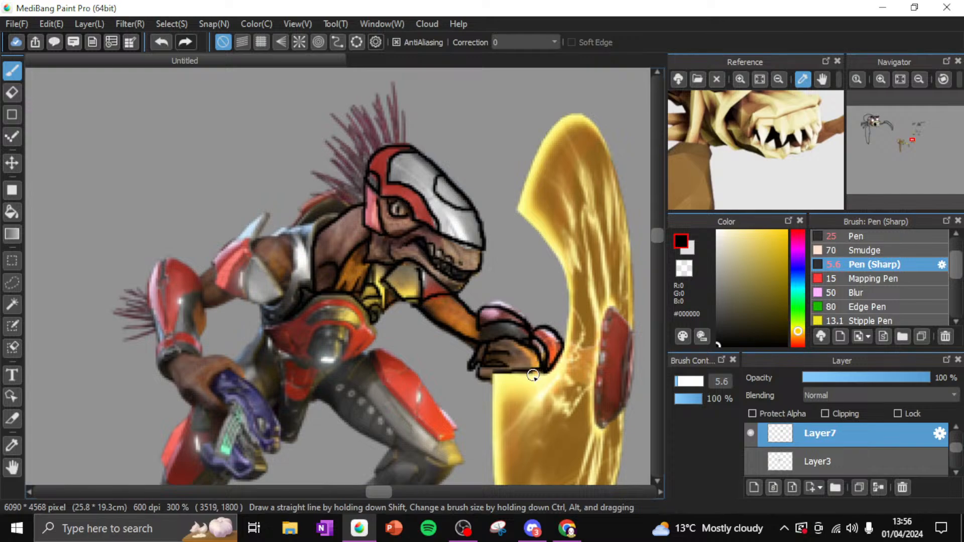
# Trace the full edge of the golden energy shield and the red plate on its outer side in black
pyautogui.moveTo(562, 356)
pyautogui.mouseDown()
pyautogui.moveTo(574, 282)
pyautogui.moveTo(517, 212)
pyautogui.moveTo(548, 136)
pyautogui.moveTo(582, 113)
pyautogui.moveTo(620, 181)
pyautogui.moveTo(634, 290)
pyautogui.moveTo(634, 331)
pyautogui.moveTo(612, 309)
pyautogui.moveTo(630, 336)
pyautogui.moveTo(610, 320)
pyautogui.moveTo(614, 308)
pyautogui.moveTo(609, 314)
pyautogui.moveTo(598, 427)
pyautogui.moveTo(623, 406)
pyautogui.moveTo(626, 337)
pyautogui.moveTo(622, 409)
pyautogui.mouseUp()
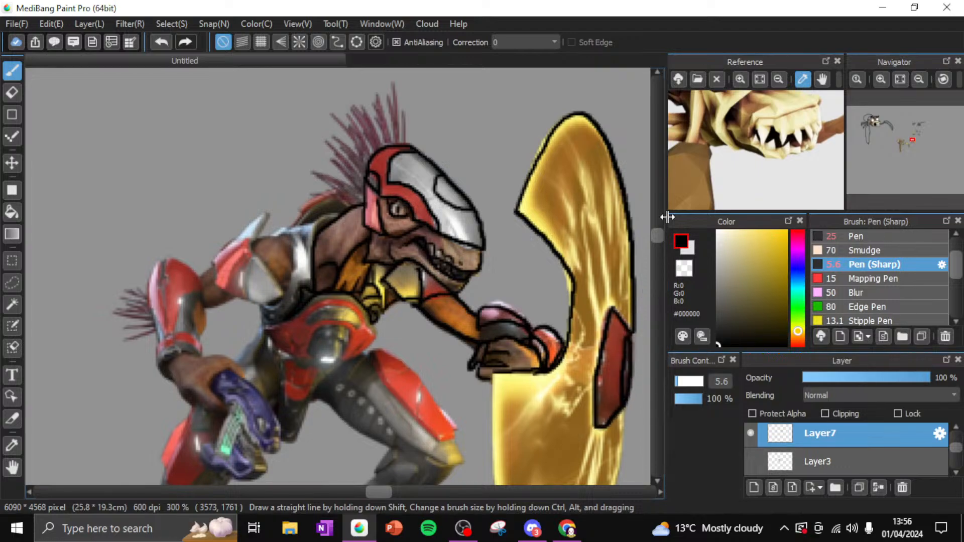
pyautogui.moveTo(656, 231); pyautogui.dragTo(656, 237)
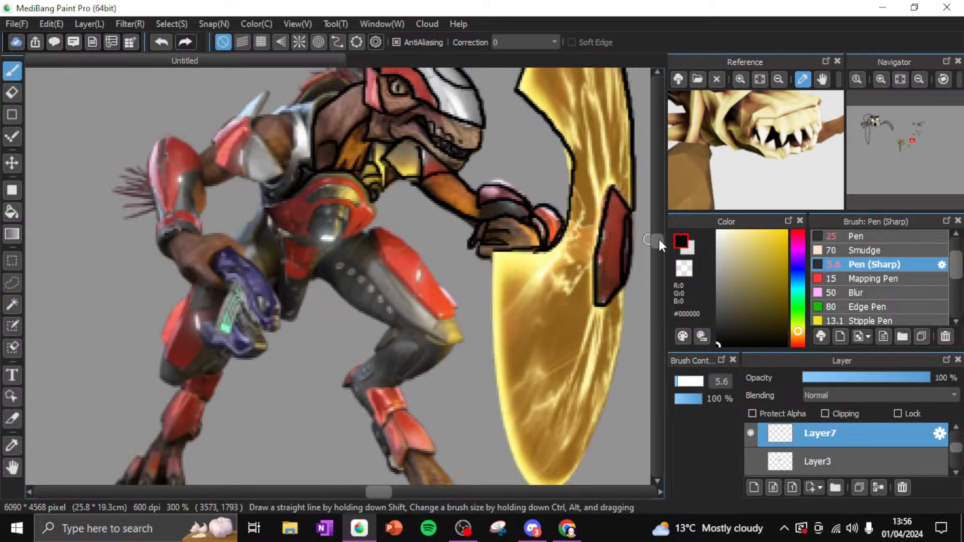
pyautogui.moveTo(659, 240); pyautogui.dragTo(661, 240)
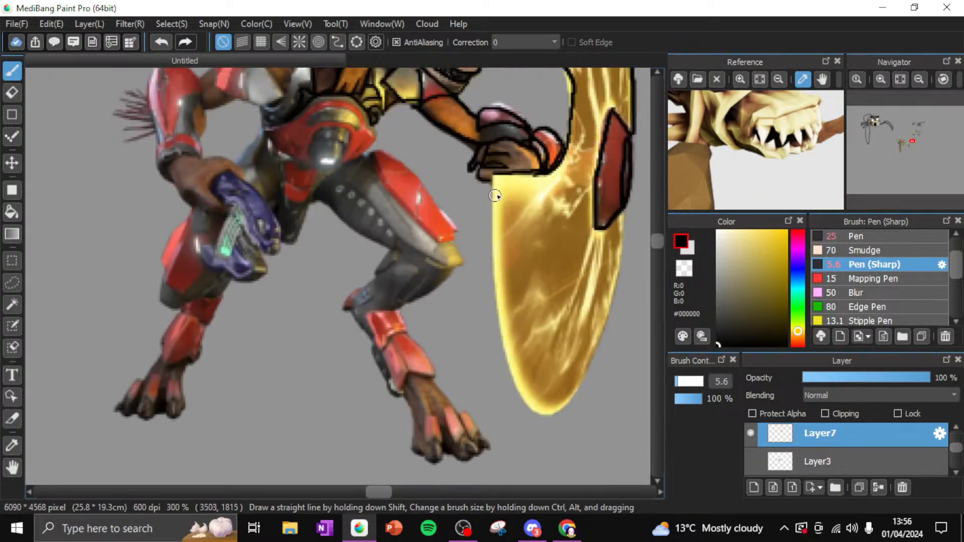
pyautogui.moveTo(492, 174)
pyautogui.mouseDown()
pyautogui.moveTo(499, 318)
pyautogui.moveTo(516, 381)
pyautogui.moveTo(544, 415)
pyautogui.moveTo(574, 398)
pyautogui.moveTo(594, 357)
pyautogui.moveTo(624, 209)
pyautogui.mouseUp()
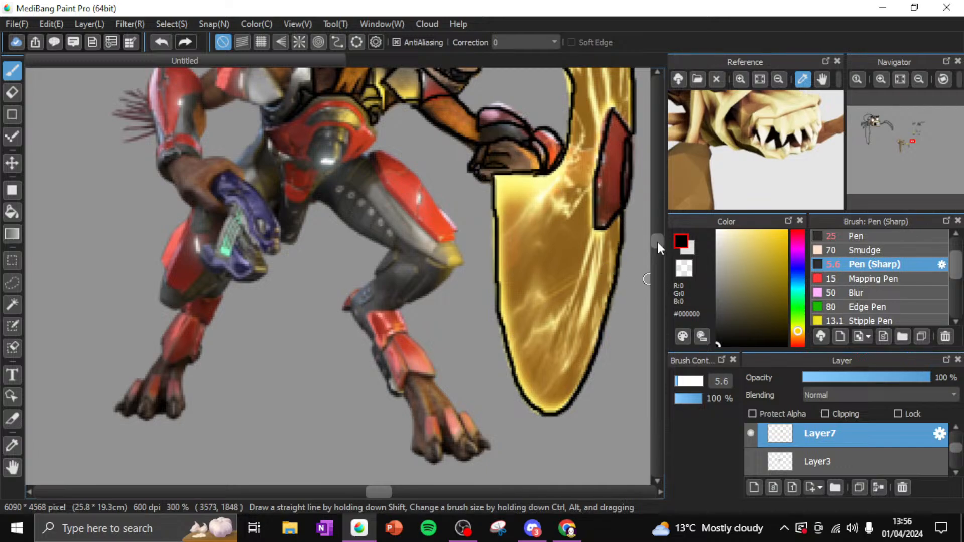
# Outline the armour on the Kig-Yar Raider's upper back and the silver shoulder strap beside the neck in black
pyautogui.moveTo(657, 240); pyautogui.dragTo(655, 231)
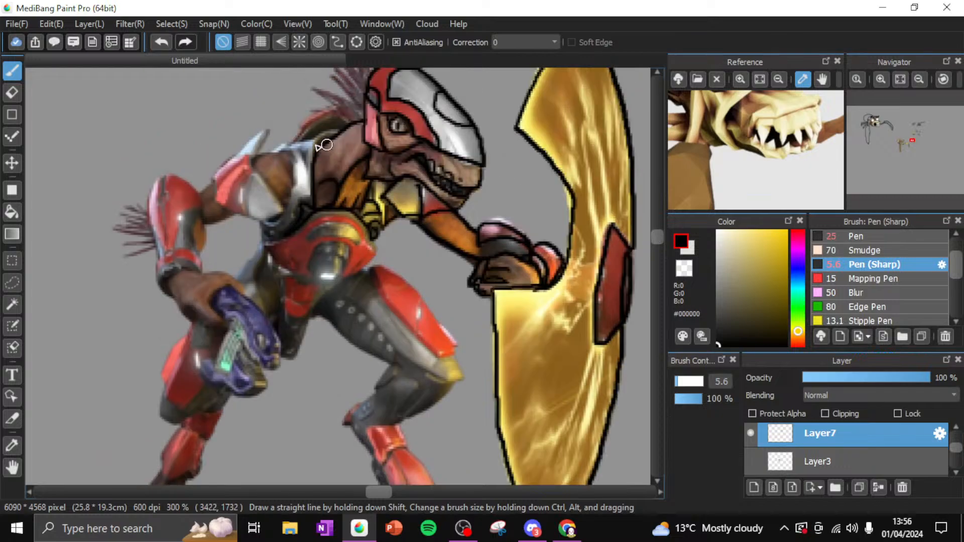
pyautogui.moveTo(269, 155)
pyautogui.mouseDown()
pyautogui.moveTo(335, 134)
pyautogui.moveTo(298, 142)
pyautogui.moveTo(339, 118)
pyautogui.moveTo(292, 137)
pyautogui.moveTo(327, 107)
pyautogui.moveTo(355, 125)
pyautogui.mouseUp()
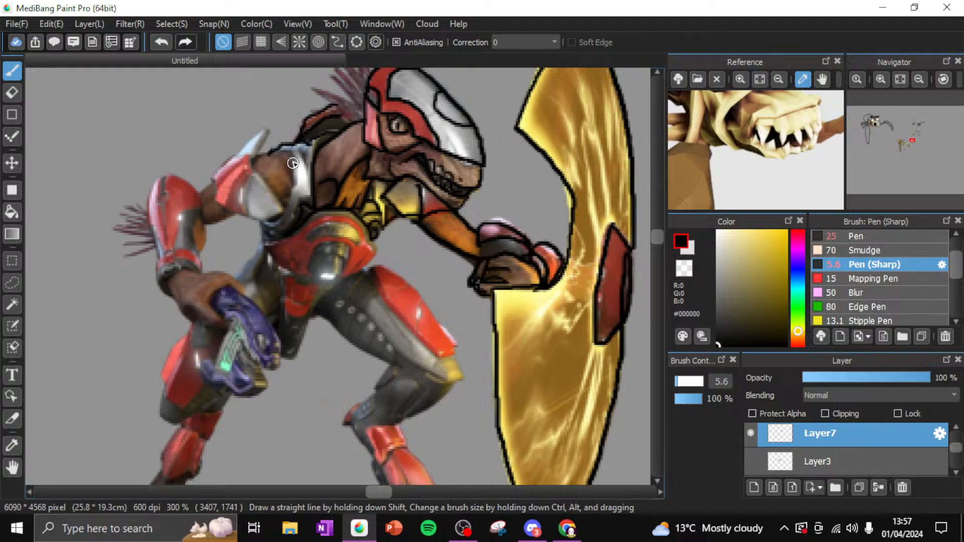
pyautogui.moveTo(274, 153)
pyautogui.mouseDown()
pyautogui.moveTo(294, 150)
pyautogui.moveTo(293, 174)
pyautogui.moveTo(280, 217)
pyautogui.moveTo(263, 224)
pyautogui.moveTo(281, 209)
pyautogui.moveTo(259, 232)
pyautogui.moveTo(269, 239)
pyautogui.moveTo(308, 217)
pyautogui.moveTo(314, 200)
pyautogui.moveTo(302, 210)
pyautogui.mouseUp()
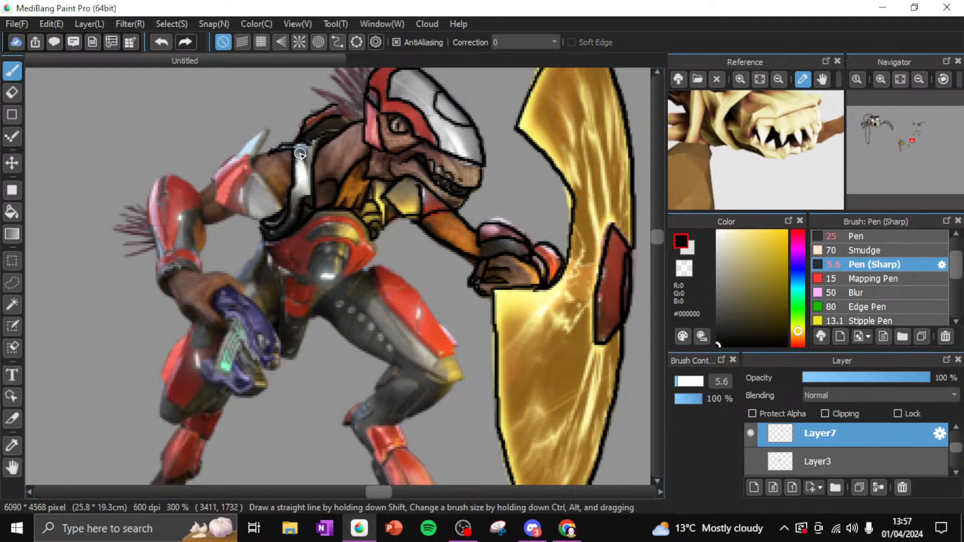
pyautogui.moveTo(301, 152); pyautogui.dragTo(313, 172)
# Draw the spiky quills behind and above the Kig-Yar Raider's helmet with black strokes
pyautogui.moveTo(657, 236); pyautogui.dragTo(661, 231)
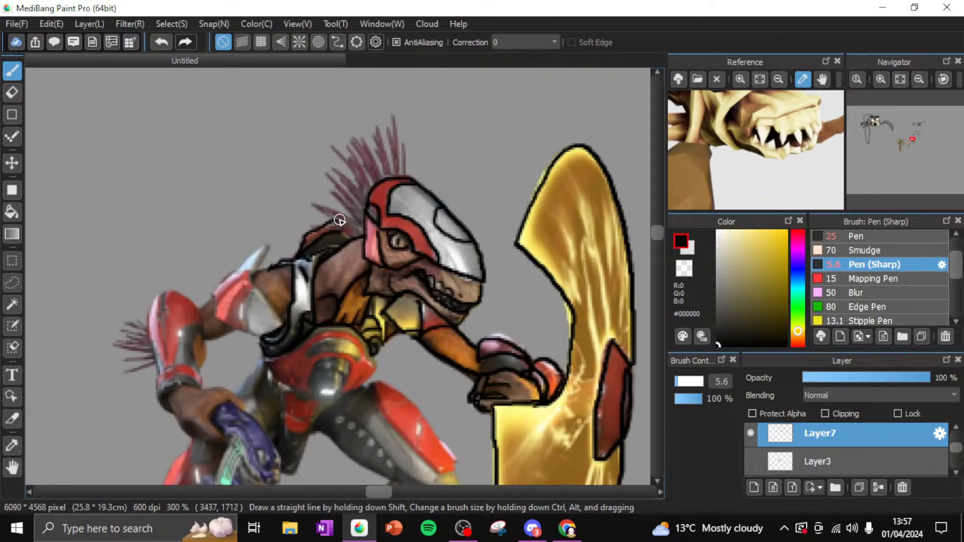
pyautogui.moveTo(313, 210)
pyautogui.mouseDown()
pyautogui.moveTo(361, 234)
pyautogui.moveTo(337, 180)
pyautogui.moveTo(366, 219)
pyautogui.mouseUp()
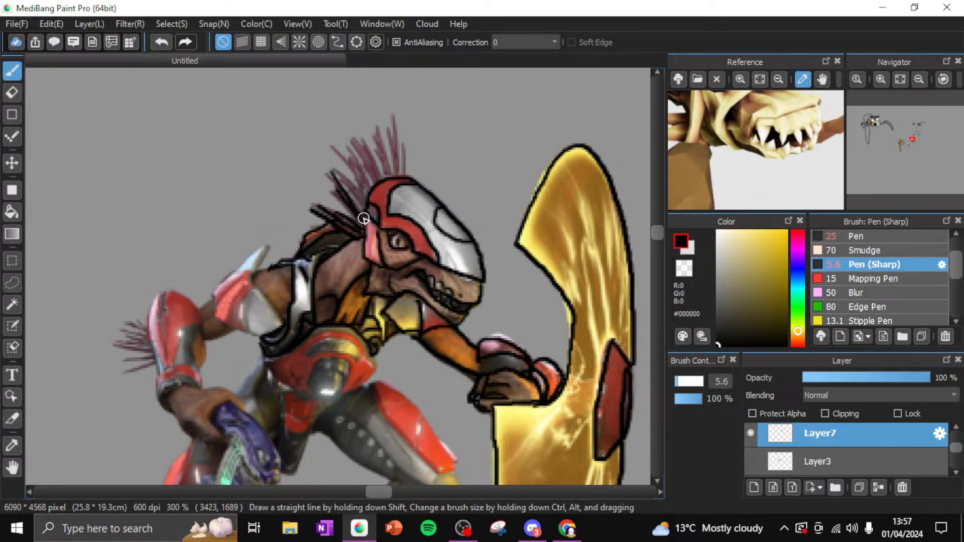
pyautogui.moveTo(337, 176)
pyautogui.mouseDown()
pyautogui.moveTo(364, 213)
pyautogui.moveTo(359, 176)
pyautogui.moveTo(336, 150)
pyautogui.moveTo(368, 185)
pyautogui.mouseUp()
pyautogui.moveTo(356, 141)
pyautogui.mouseDown()
pyautogui.moveTo(367, 174)
pyautogui.moveTo(359, 143)
pyautogui.moveTo(381, 178)
pyautogui.moveTo(381, 139)
pyautogui.moveTo(395, 176)
pyautogui.mouseUp()
pyautogui.moveTo(387, 121); pyautogui.dragTo(404, 177)
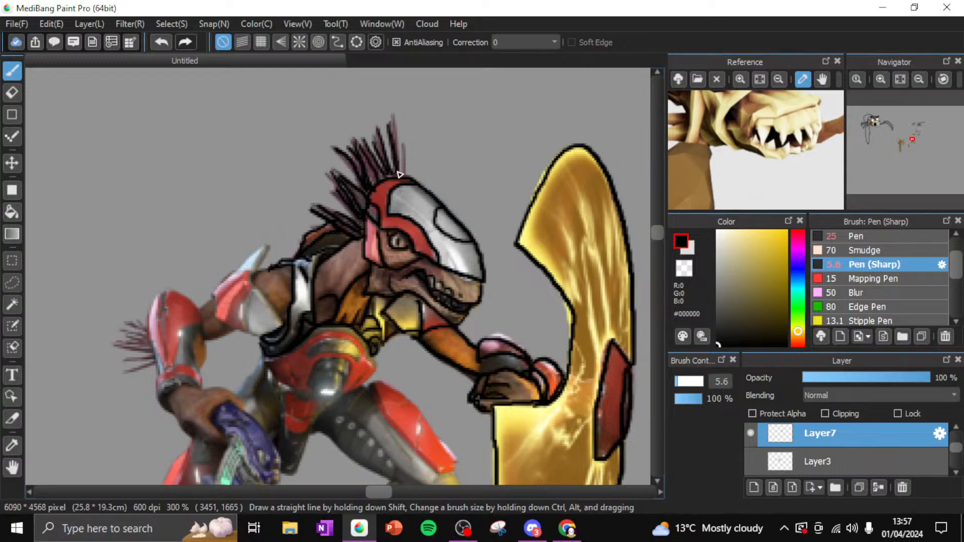
pyautogui.moveTo(407, 134); pyautogui.dragTo(407, 170)
# Outline the weapon arm's upper section and its pointed red-and-silver shoulder armour in black
pyautogui.moveTo(253, 281)
pyautogui.mouseDown()
pyautogui.moveTo(273, 270)
pyautogui.moveTo(253, 289)
pyautogui.moveTo(287, 320)
pyautogui.mouseUp()
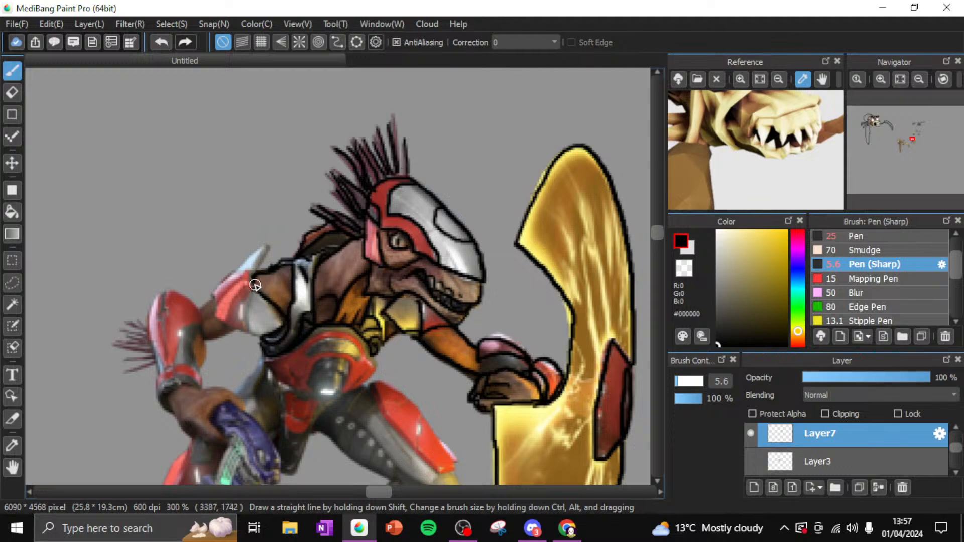
pyautogui.moveTo(255, 285)
pyautogui.mouseDown()
pyautogui.moveTo(253, 330)
pyautogui.moveTo(275, 316)
pyautogui.moveTo(235, 294)
pyautogui.moveTo(255, 335)
pyautogui.moveTo(254, 289)
pyautogui.mouseUp()
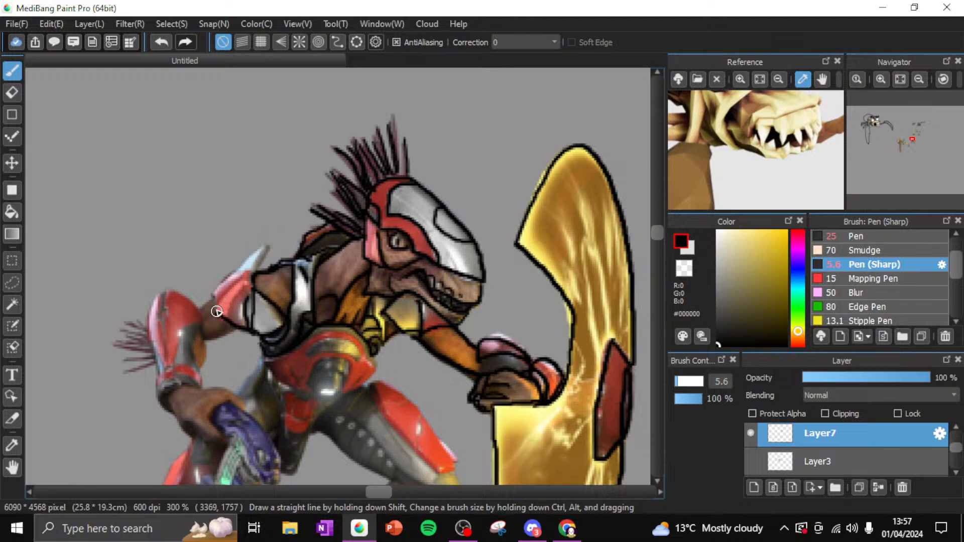
pyautogui.moveTo(217, 311)
pyautogui.mouseDown()
pyautogui.moveTo(257, 272)
pyautogui.moveTo(235, 303)
pyautogui.moveTo(237, 327)
pyautogui.moveTo(245, 293)
pyautogui.moveTo(214, 295)
pyautogui.moveTo(270, 245)
pyautogui.moveTo(251, 273)
pyautogui.moveTo(270, 241)
pyautogui.moveTo(251, 276)
pyautogui.mouseUp()
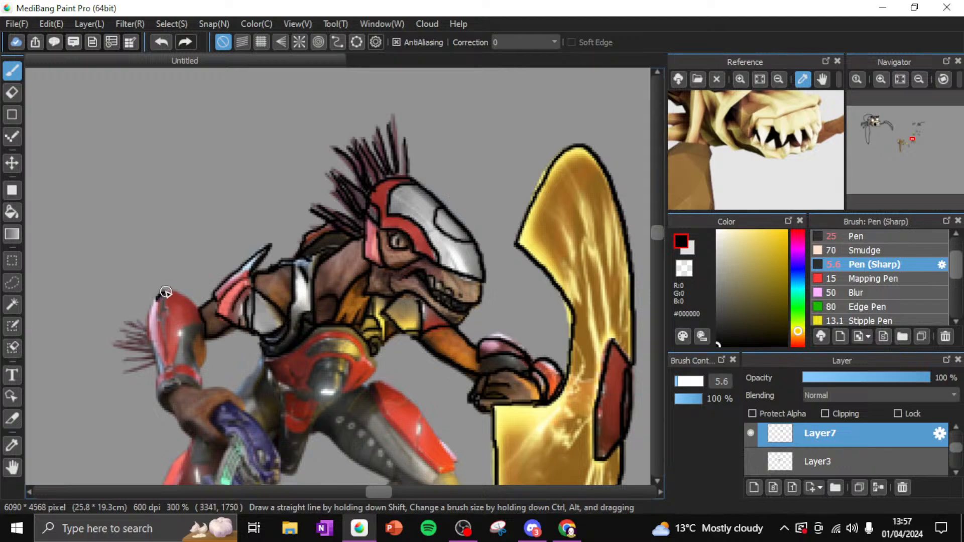
# Outline the weapon arm's red forearm guard, wrist band and hand gripping the purple pistol in black
pyautogui.moveTo(166, 291)
pyautogui.mouseDown()
pyautogui.moveTo(195, 310)
pyautogui.moveTo(154, 297)
pyautogui.moveTo(148, 316)
pyautogui.moveTo(167, 409)
pyautogui.moveTo(164, 387)
pyautogui.moveTo(199, 389)
pyautogui.moveTo(189, 352)
pyautogui.moveTo(203, 340)
pyautogui.moveTo(198, 366)
pyautogui.moveTo(204, 322)
pyautogui.moveTo(182, 327)
pyautogui.moveTo(168, 355)
pyautogui.mouseUp()
pyautogui.moveTo(164, 307); pyautogui.dragTo(163, 302)
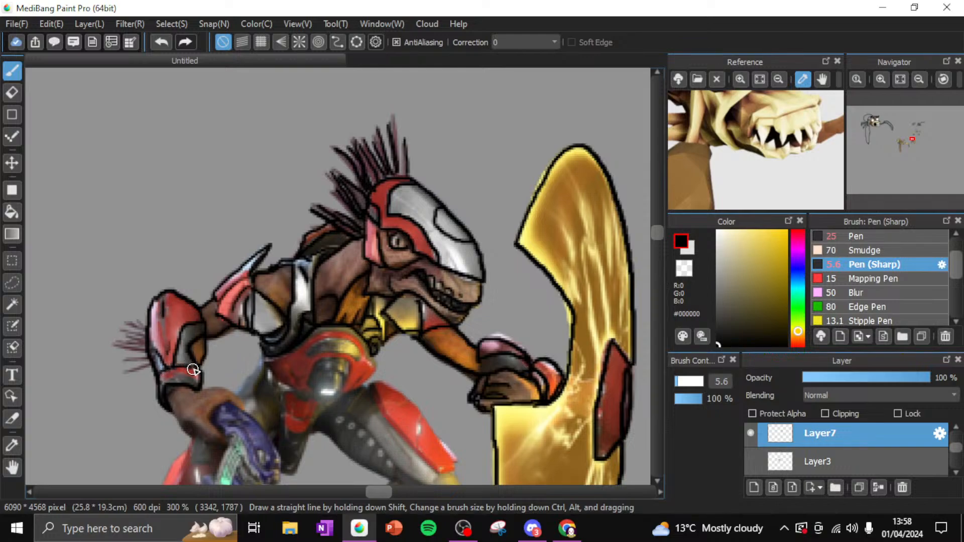
pyautogui.moveTo(163, 382)
pyautogui.mouseDown()
pyautogui.moveTo(202, 380)
pyautogui.moveTo(173, 416)
pyautogui.mouseUp()
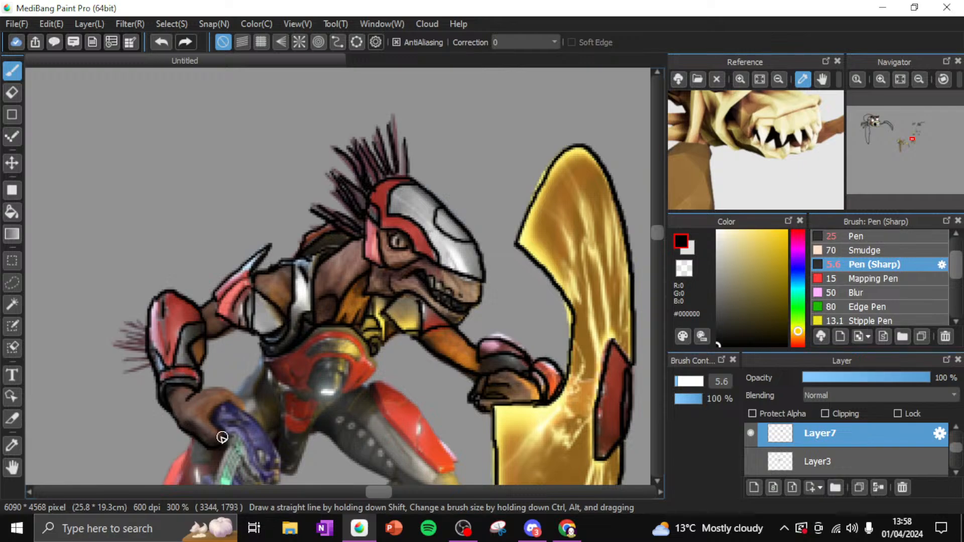
pyautogui.moveTo(222, 438)
pyautogui.mouseDown()
pyautogui.moveTo(221, 391)
pyautogui.moveTo(206, 394)
pyautogui.mouseUp()
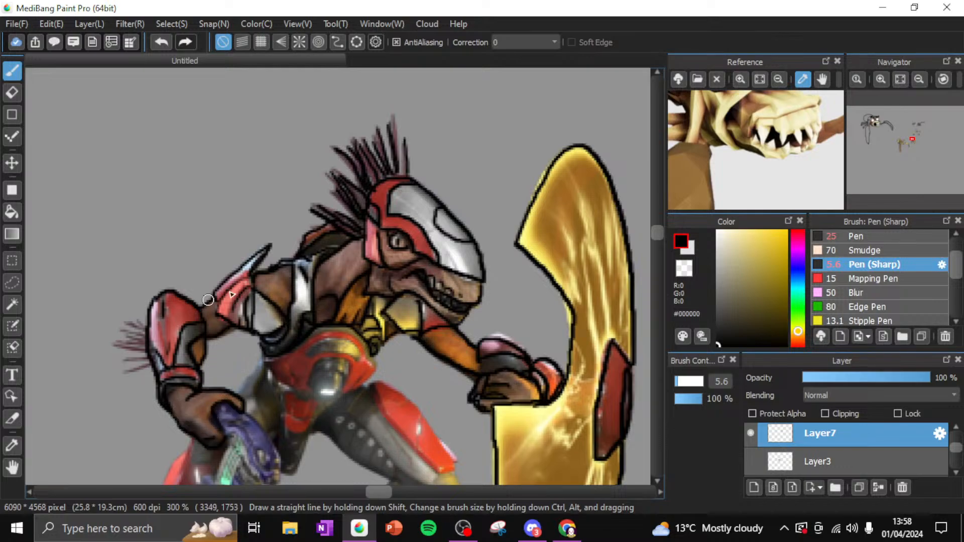
# Outline the red abdominal armour, its yellow trim and the ribbed centre piece in black
pyautogui.moveTo(262, 353)
pyautogui.mouseDown()
pyautogui.moveTo(234, 395)
pyautogui.moveTo(251, 394)
pyautogui.moveTo(310, 341)
pyautogui.moveTo(350, 342)
pyautogui.moveTo(344, 352)
pyautogui.moveTo(318, 343)
pyautogui.moveTo(338, 333)
pyautogui.moveTo(367, 344)
pyautogui.mouseUp()
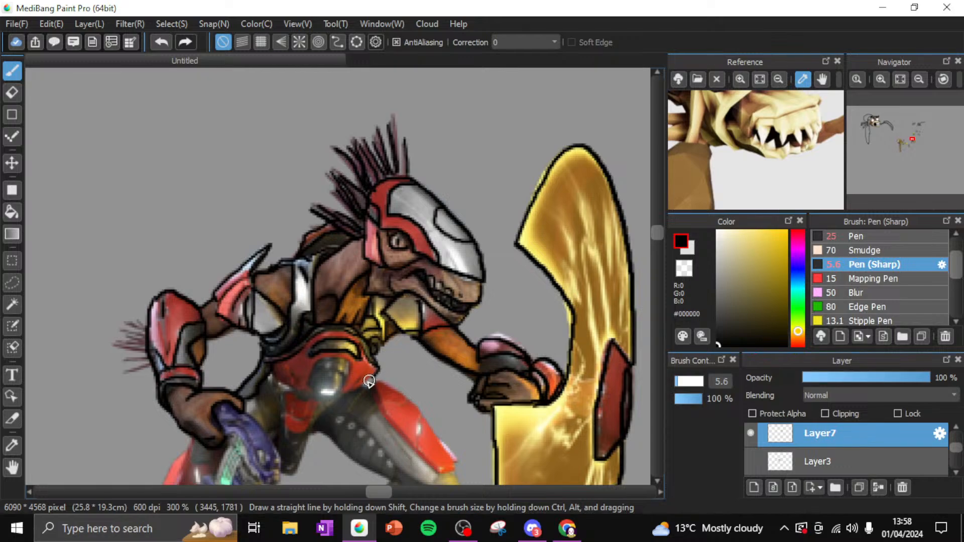
pyautogui.moveTo(369, 381)
pyautogui.mouseDown()
pyautogui.moveTo(347, 391)
pyautogui.moveTo(350, 364)
pyautogui.moveTo(318, 366)
pyautogui.moveTo(309, 382)
pyautogui.mouseUp()
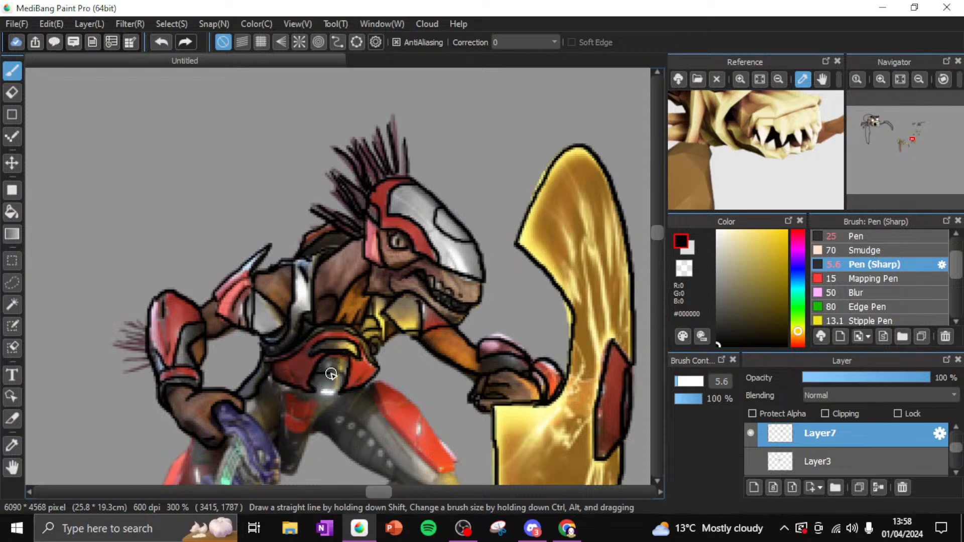
pyautogui.moveTo(320, 388)
pyautogui.mouseDown()
pyautogui.moveTo(330, 388)
pyautogui.moveTo(314, 391)
pyautogui.mouseUp()
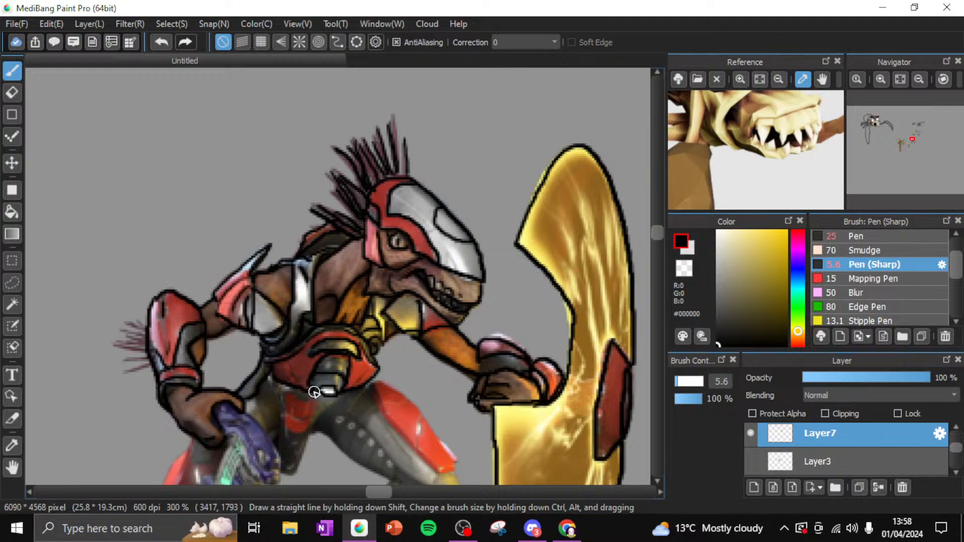
pyautogui.moveTo(336, 353); pyautogui.dragTo(347, 348)
# Outline the red and grey pelvis armour and draw the quills on the weapon arm's forearm in black
pyautogui.scroll(-2, 659, 233)
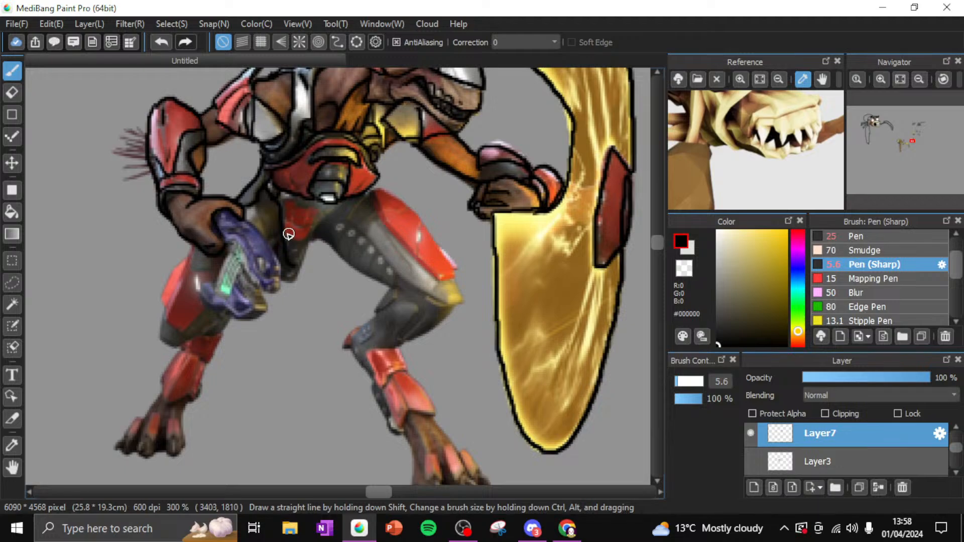
pyautogui.moveTo(303, 243)
pyautogui.mouseDown()
pyautogui.moveTo(312, 217)
pyautogui.moveTo(287, 216)
pyautogui.mouseUp()
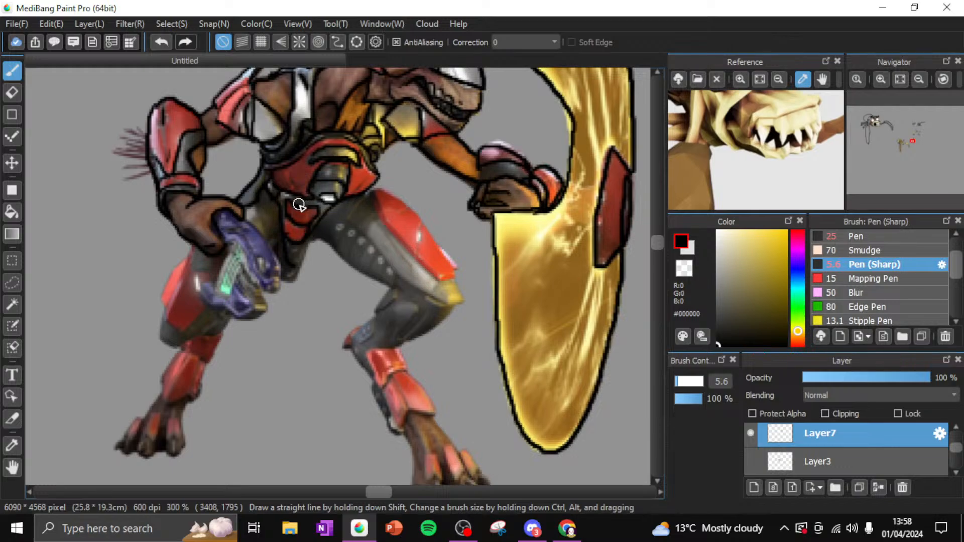
pyautogui.moveTo(302, 260)
pyautogui.mouseDown()
pyautogui.moveTo(318, 223)
pyautogui.moveTo(340, 222)
pyautogui.moveTo(308, 242)
pyautogui.moveTo(364, 193)
pyautogui.moveTo(327, 241)
pyautogui.mouseUp()
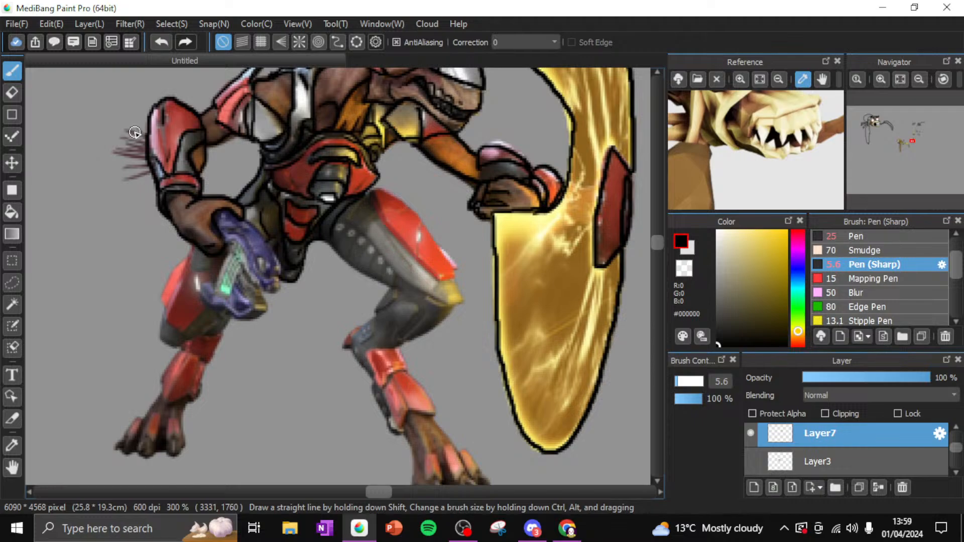
pyautogui.moveTo(129, 132)
pyautogui.mouseDown()
pyautogui.moveTo(134, 151)
pyautogui.moveTo(149, 152)
pyautogui.moveTo(123, 168)
pyautogui.moveTo(129, 176)
pyautogui.moveTo(160, 150)
pyautogui.mouseUp()
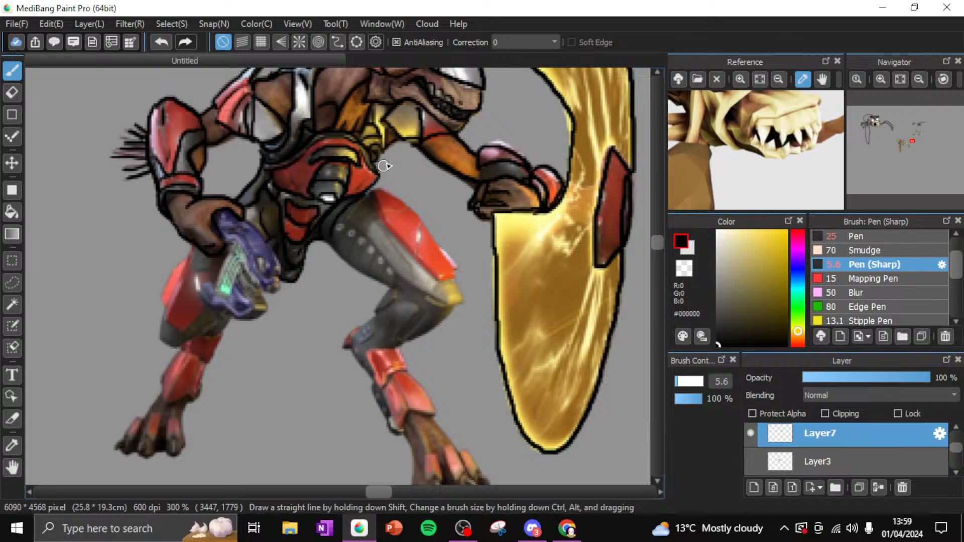
# Outline the shield-side leg in black, covering the dotted inner thigh, red thigh plate, knee and shin armour
pyautogui.moveTo(338, 223)
pyautogui.mouseDown()
pyautogui.moveTo(374, 242)
pyautogui.moveTo(392, 288)
pyautogui.moveTo(376, 294)
pyautogui.moveTo(359, 256)
pyautogui.moveTo(325, 237)
pyautogui.moveTo(395, 293)
pyautogui.mouseUp()
pyautogui.moveTo(348, 228)
pyautogui.mouseDown()
pyautogui.moveTo(358, 274)
pyautogui.moveTo(378, 241)
pyautogui.moveTo(369, 274)
pyautogui.moveTo(392, 267)
pyautogui.mouseUp()
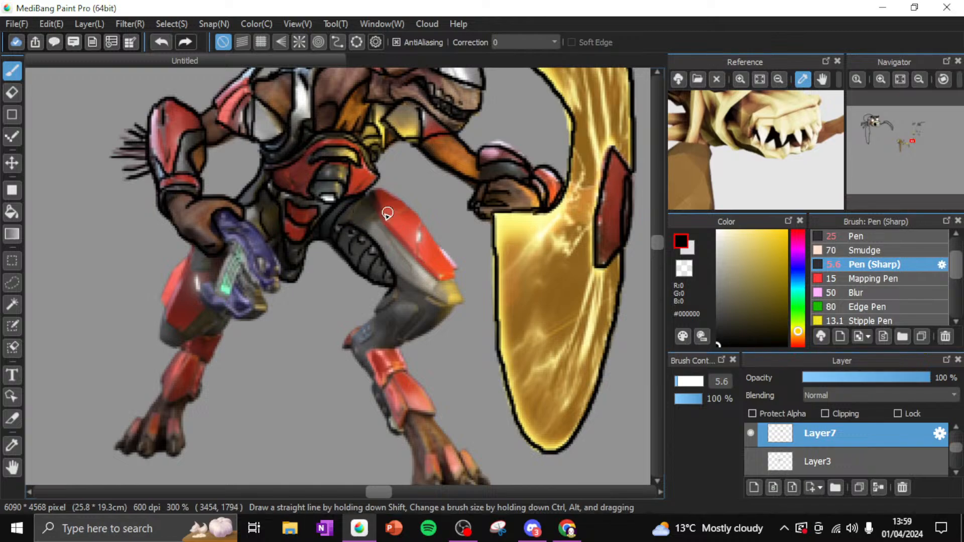
pyautogui.moveTo(371, 199)
pyautogui.mouseDown()
pyautogui.moveTo(387, 232)
pyautogui.moveTo(435, 280)
pyautogui.moveTo(457, 273)
pyautogui.moveTo(383, 189)
pyautogui.mouseUp()
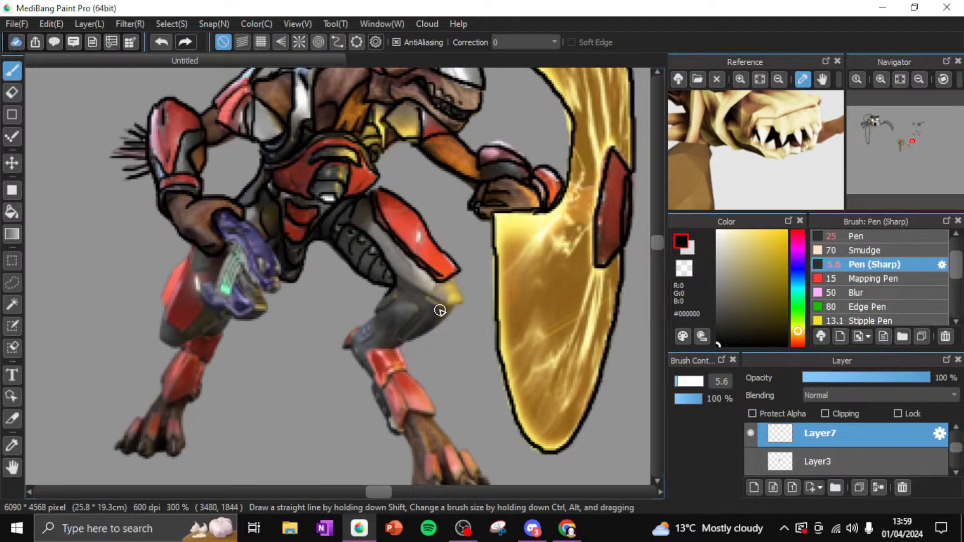
pyautogui.moveTo(394, 279)
pyautogui.mouseDown()
pyautogui.moveTo(464, 303)
pyautogui.moveTo(450, 275)
pyautogui.moveTo(423, 298)
pyautogui.moveTo(428, 288)
pyautogui.moveTo(425, 321)
pyautogui.moveTo(442, 318)
pyautogui.moveTo(389, 289)
pyautogui.moveTo(376, 309)
pyautogui.moveTo(411, 304)
pyautogui.moveTo(400, 302)
pyautogui.moveTo(416, 317)
pyautogui.moveTo(406, 339)
pyautogui.moveTo(428, 310)
pyautogui.moveTo(451, 311)
pyautogui.moveTo(406, 342)
pyautogui.moveTo(416, 314)
pyautogui.moveTo(376, 310)
pyautogui.moveTo(345, 344)
pyautogui.moveTo(363, 326)
pyautogui.moveTo(356, 361)
pyautogui.moveTo(369, 352)
pyautogui.moveTo(360, 334)
pyautogui.moveTo(355, 341)
pyautogui.moveTo(370, 334)
pyautogui.moveTo(370, 318)
pyautogui.moveTo(367, 337)
pyautogui.moveTo(363, 328)
pyautogui.moveTo(405, 338)
pyautogui.moveTo(386, 340)
pyautogui.moveTo(389, 315)
pyautogui.moveTo(386, 356)
pyautogui.moveTo(373, 364)
pyautogui.moveTo(365, 350)
pyautogui.moveTo(384, 351)
pyautogui.moveTo(406, 332)
pyautogui.moveTo(377, 380)
pyautogui.moveTo(408, 366)
pyautogui.moveTo(399, 346)
pyautogui.moveTo(379, 385)
pyautogui.moveTo(403, 363)
pyautogui.mouseUp()
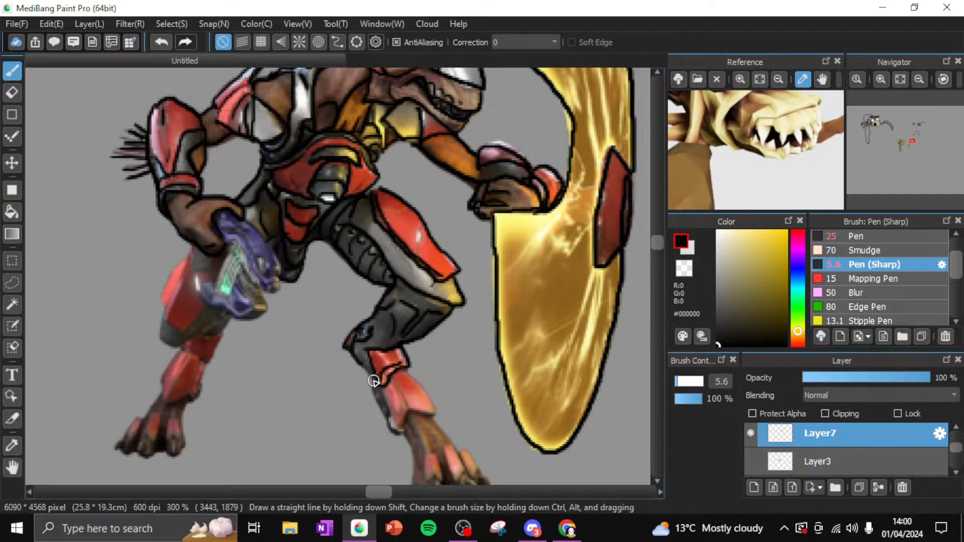
pyautogui.moveTo(379, 395)
pyautogui.mouseDown()
pyautogui.moveTo(403, 432)
pyautogui.moveTo(396, 422)
pyautogui.moveTo(402, 427)
pyautogui.moveTo(409, 412)
pyautogui.moveTo(435, 419)
pyautogui.moveTo(403, 364)
pyautogui.moveTo(398, 383)
pyautogui.moveTo(390, 378)
pyautogui.moveTo(405, 416)
pyautogui.mouseUp()
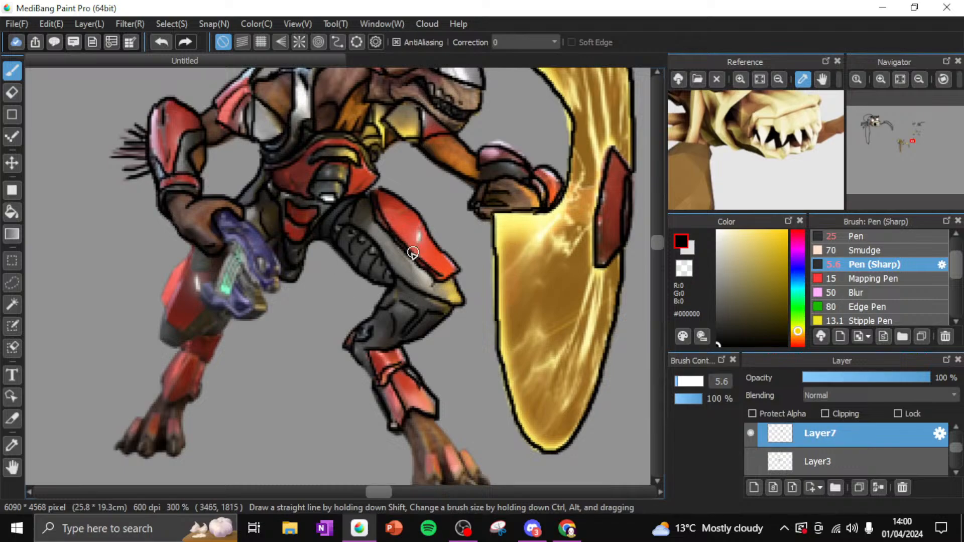
# Outline the clawed foot of the shield-side leg, including its toes and pink markings, in black
pyautogui.scroll(-2, 659, 242)
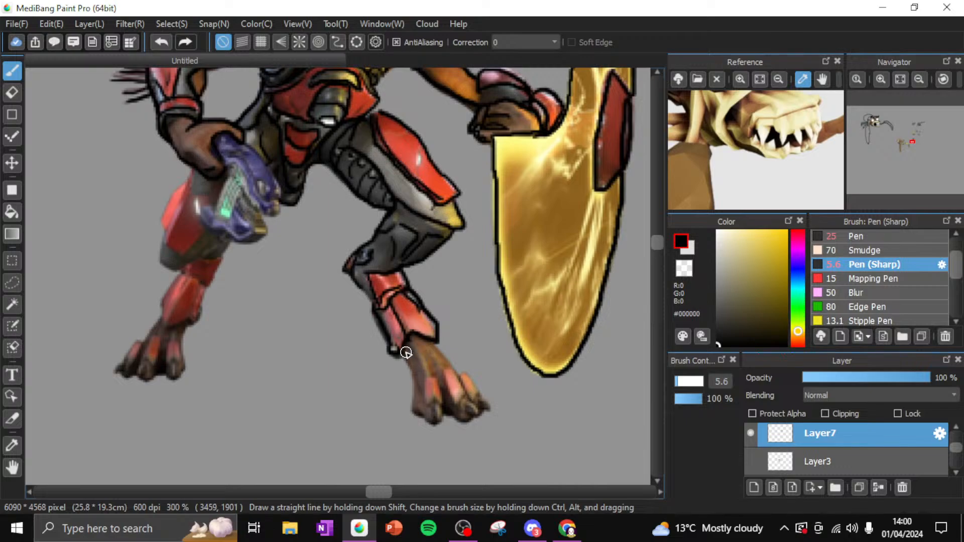
pyautogui.moveTo(402, 358)
pyautogui.mouseDown()
pyautogui.moveTo(418, 419)
pyautogui.moveTo(420, 408)
pyautogui.moveTo(435, 423)
pyautogui.moveTo(433, 406)
pyautogui.moveTo(439, 417)
pyautogui.moveTo(426, 404)
pyautogui.moveTo(439, 405)
pyautogui.moveTo(429, 376)
pyautogui.moveTo(424, 399)
pyautogui.moveTo(443, 395)
pyautogui.moveTo(411, 342)
pyautogui.moveTo(450, 370)
pyautogui.moveTo(459, 403)
pyautogui.moveTo(452, 396)
pyautogui.moveTo(442, 370)
pyautogui.moveTo(465, 410)
pyautogui.moveTo(458, 404)
pyautogui.moveTo(478, 415)
pyautogui.mouseUp()
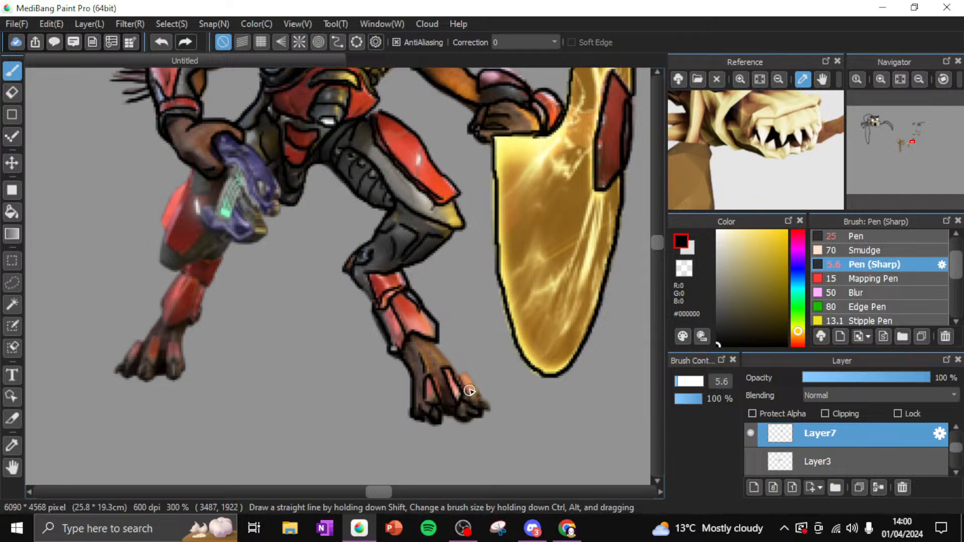
pyautogui.moveTo(436, 350); pyautogui.dragTo(481, 399)
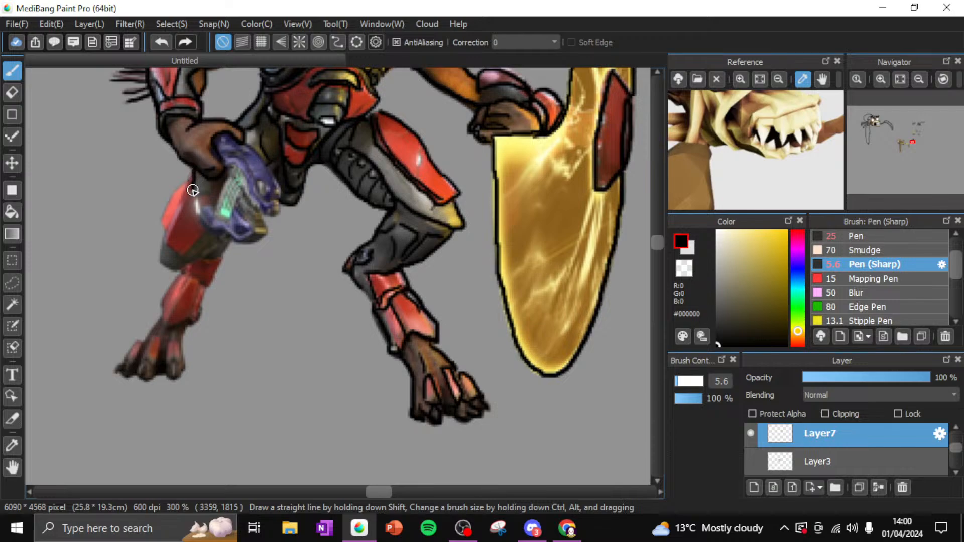
# Outline the purple hand weapon in black, including its curved prongs, green glowing centre and the gripping hand's edge
pyautogui.moveTo(193, 190)
pyautogui.mouseDown()
pyautogui.moveTo(222, 232)
pyautogui.moveTo(265, 238)
pyautogui.moveTo(239, 245)
pyautogui.moveTo(272, 222)
pyautogui.mouseUp()
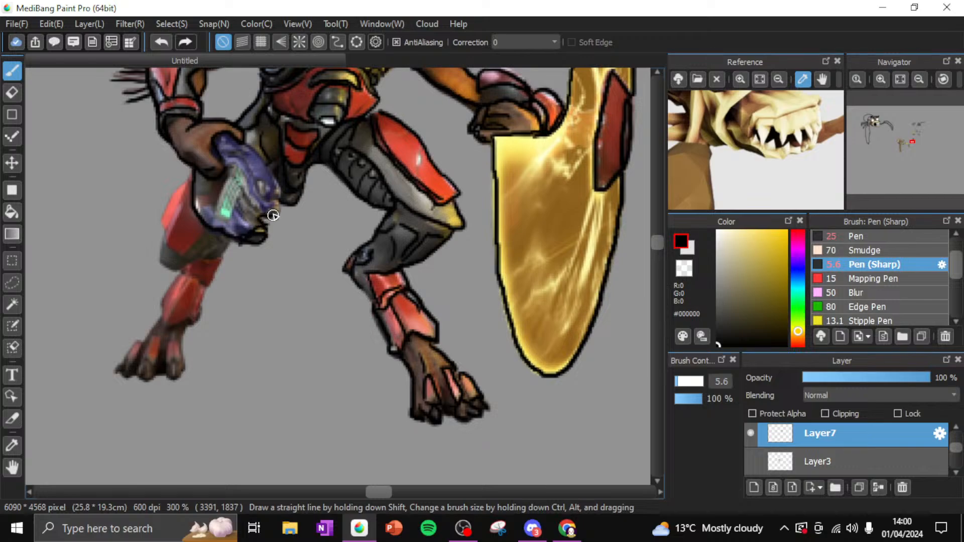
pyautogui.moveTo(260, 206)
pyautogui.mouseDown()
pyautogui.moveTo(223, 155)
pyautogui.moveTo(244, 165)
pyautogui.moveTo(266, 201)
pyautogui.moveTo(262, 183)
pyautogui.moveTo(277, 198)
pyautogui.moveTo(241, 150)
pyautogui.mouseUp()
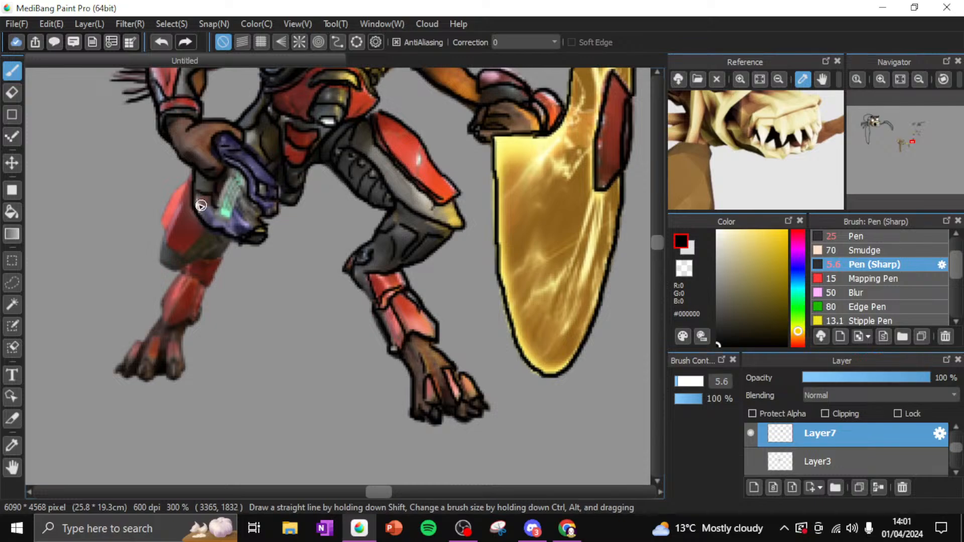
pyautogui.moveTo(195, 204)
pyautogui.mouseDown()
pyautogui.moveTo(238, 175)
pyautogui.moveTo(224, 215)
pyautogui.moveTo(242, 182)
pyautogui.moveTo(234, 218)
pyautogui.moveTo(214, 214)
pyautogui.moveTo(249, 212)
pyautogui.moveTo(232, 197)
pyautogui.moveTo(259, 209)
pyautogui.mouseUp()
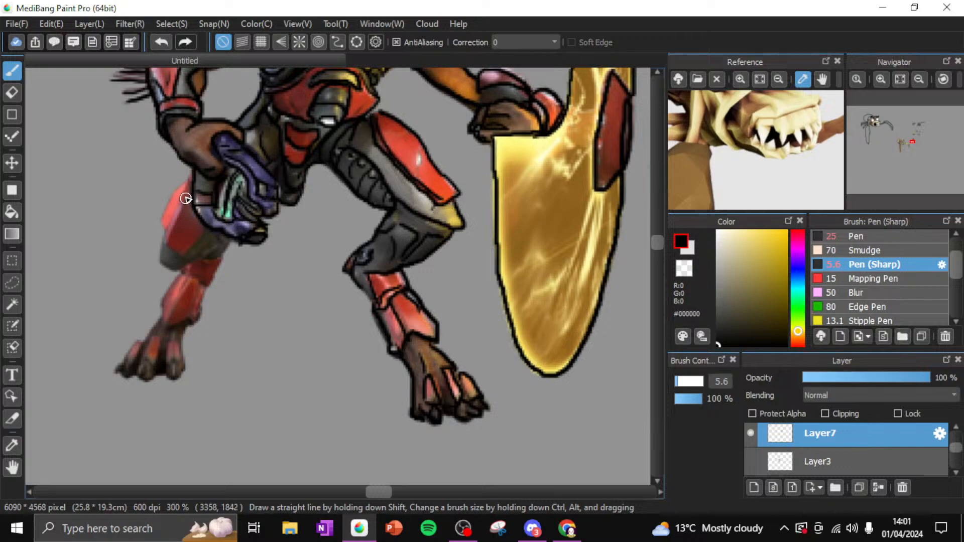
# Outline the weapon-side leg in black, covering the red thigh plate, knee, shin armour and clawed foot
pyautogui.moveTo(199, 176)
pyautogui.mouseDown()
pyautogui.moveTo(163, 221)
pyautogui.moveTo(167, 239)
pyautogui.moveTo(178, 210)
pyautogui.moveTo(167, 240)
pyautogui.moveTo(186, 254)
pyautogui.moveTo(200, 234)
pyautogui.moveTo(201, 225)
pyautogui.moveTo(161, 249)
pyautogui.moveTo(161, 229)
pyautogui.moveTo(163, 261)
pyautogui.moveTo(178, 268)
pyautogui.moveTo(223, 242)
pyautogui.mouseUp()
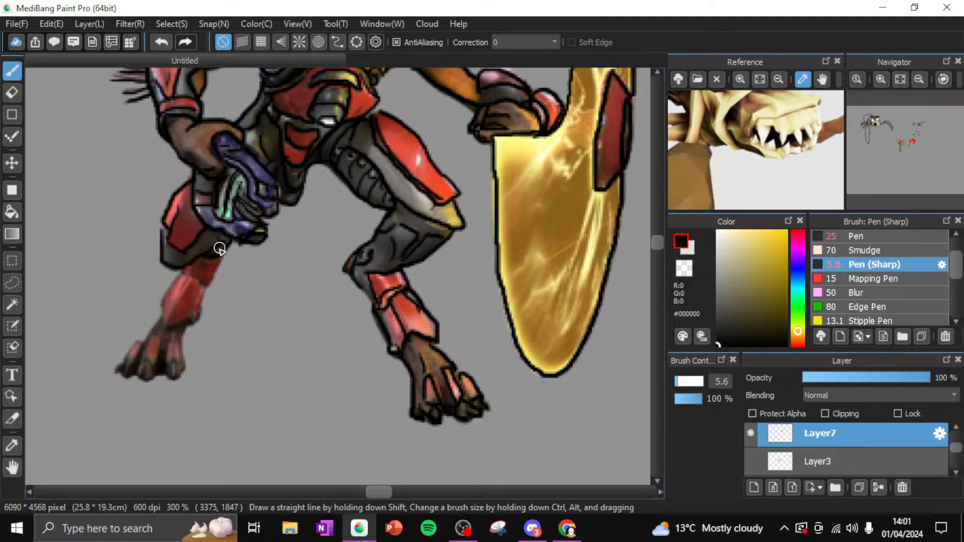
pyautogui.moveTo(189, 274)
pyautogui.mouseDown()
pyautogui.moveTo(207, 286)
pyautogui.moveTo(223, 254)
pyautogui.moveTo(187, 289)
pyautogui.moveTo(183, 272)
pyautogui.moveTo(171, 284)
pyautogui.moveTo(160, 306)
pyautogui.moveTo(166, 320)
pyautogui.moveTo(201, 270)
pyautogui.moveTo(165, 321)
pyautogui.moveTo(185, 316)
pyautogui.moveTo(196, 291)
pyautogui.mouseUp()
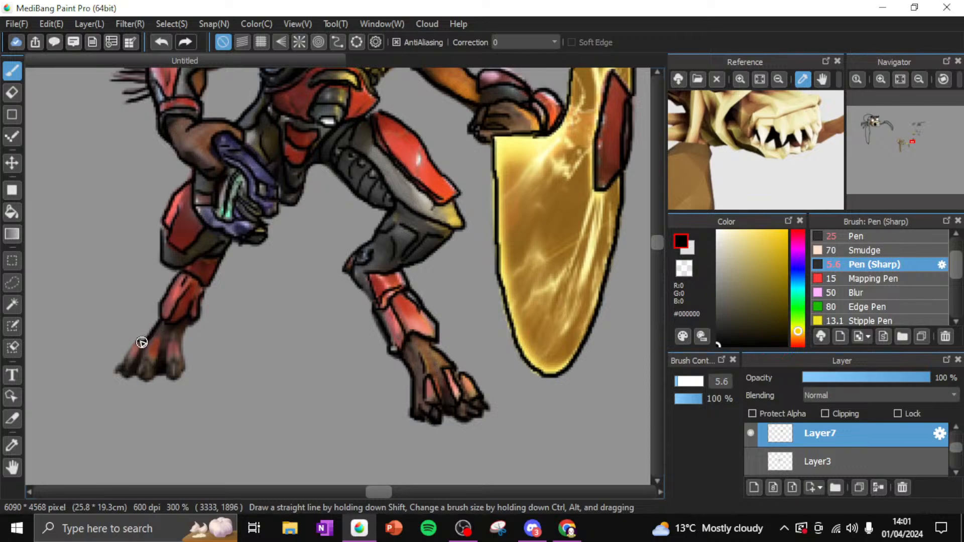
pyautogui.moveTo(141, 343)
pyautogui.mouseDown()
pyautogui.moveTo(122, 369)
pyautogui.moveTo(132, 364)
pyautogui.moveTo(141, 350)
pyautogui.moveTo(114, 372)
pyautogui.moveTo(141, 359)
pyautogui.moveTo(146, 365)
pyautogui.moveTo(132, 370)
pyautogui.moveTo(146, 360)
pyautogui.moveTo(149, 379)
pyautogui.moveTo(137, 373)
pyautogui.moveTo(156, 364)
pyautogui.moveTo(166, 323)
pyautogui.moveTo(168, 364)
pyautogui.moveTo(179, 361)
pyautogui.moveTo(178, 330)
pyautogui.moveTo(173, 381)
pyautogui.moveTo(168, 364)
pyautogui.moveTo(170, 380)
pyautogui.moveTo(180, 360)
pyautogui.moveTo(173, 378)
pyautogui.moveTo(177, 364)
pyautogui.moveTo(160, 371)
pyautogui.moveTo(178, 306)
pyautogui.mouseUp()
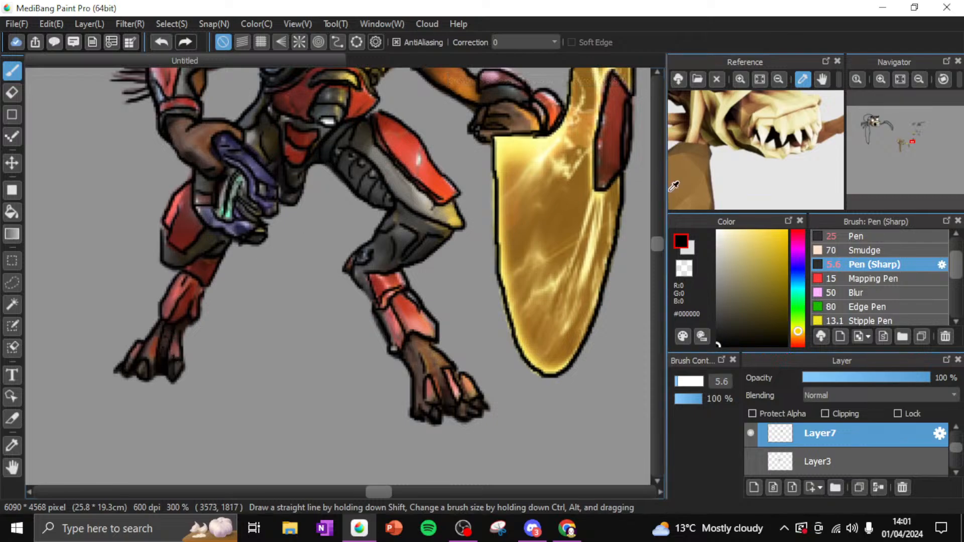
# Inspect the whole outlined raider and toggle the visibility of Layer7 to check what it contains
pyautogui.moveTo(657, 243); pyautogui.dragTo(652, 233)
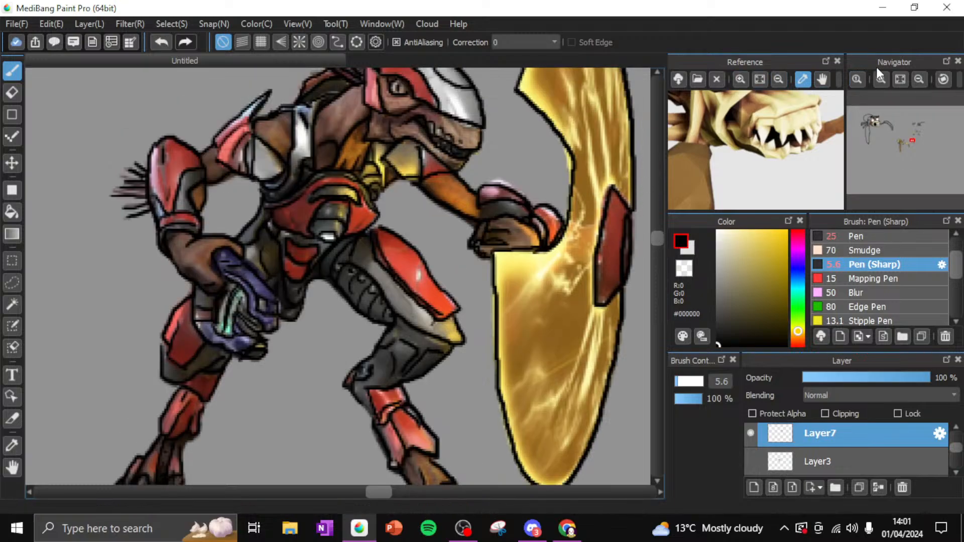
pyautogui.click(920, 79)
pyautogui.click(920, 79)
pyautogui.click(881, 79)
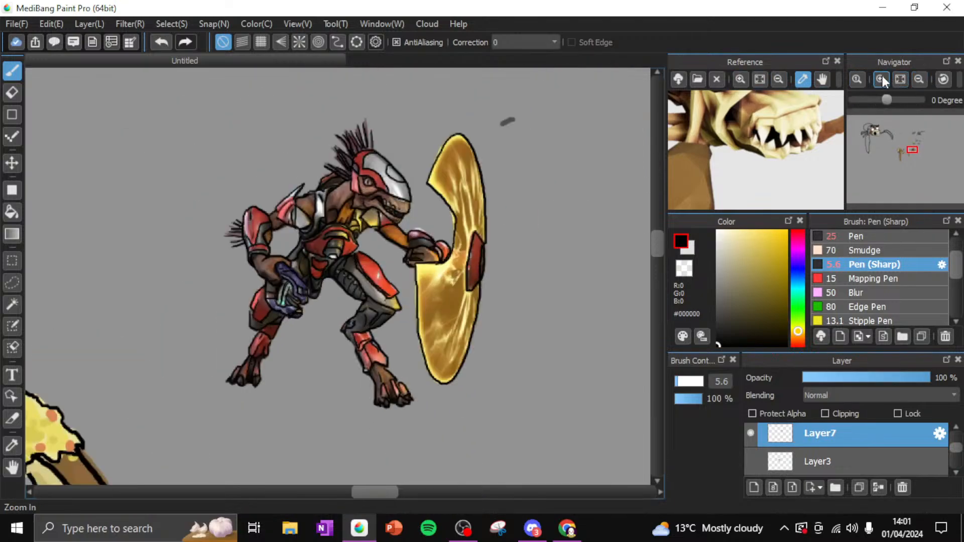
pyautogui.click(881, 79)
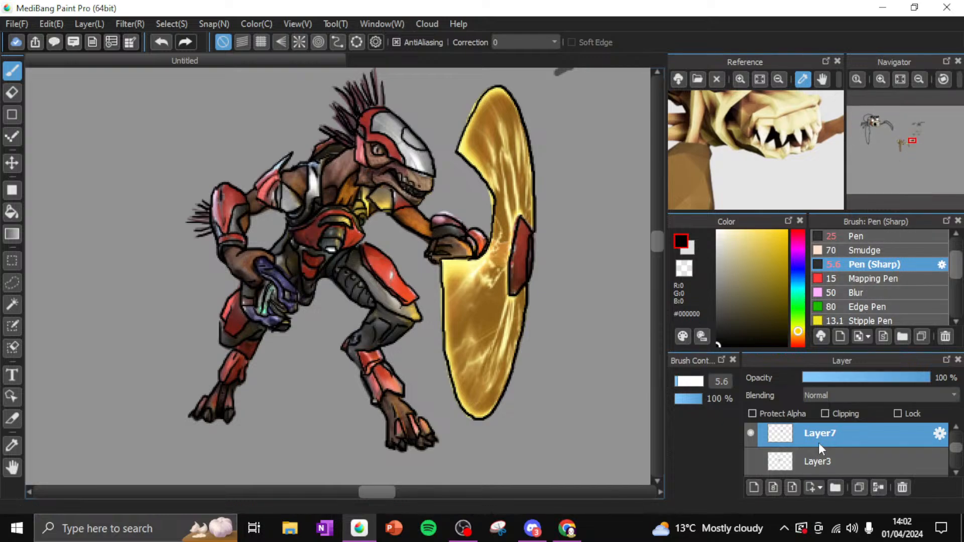
pyautogui.moveTo(959, 456); pyautogui.dragTo(959, 442)
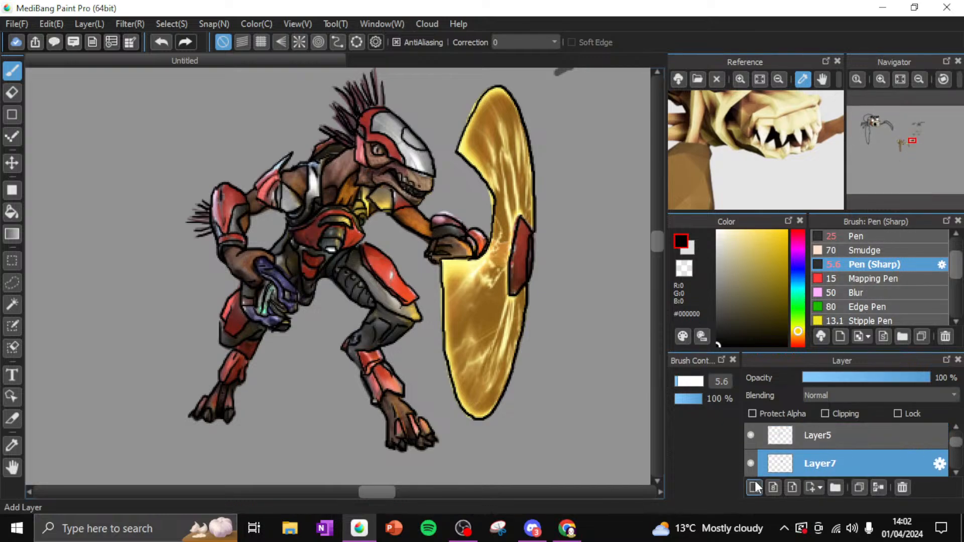
pyautogui.click(751, 464)
pyautogui.click(752, 462)
pyautogui.click(747, 463)
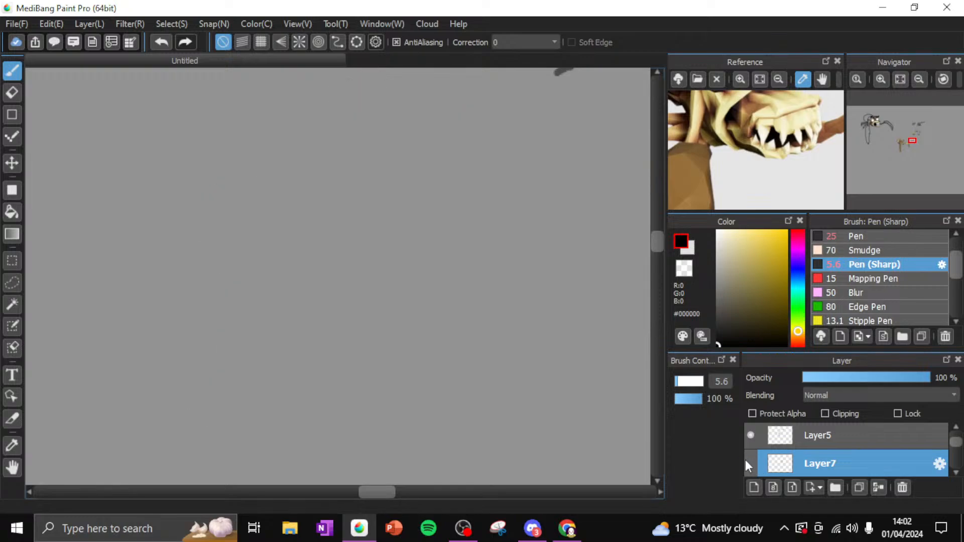
pyautogui.click(746, 460)
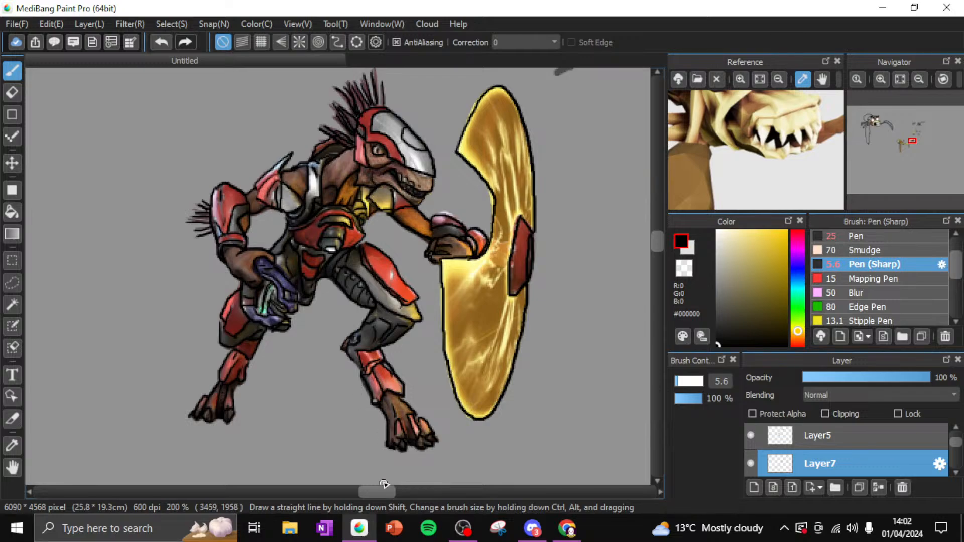
pyautogui.moveTo(381, 495)
pyautogui.mouseDown()
pyautogui.moveTo(367, 495)
pyautogui.moveTo(383, 495)
pyautogui.mouseUp()
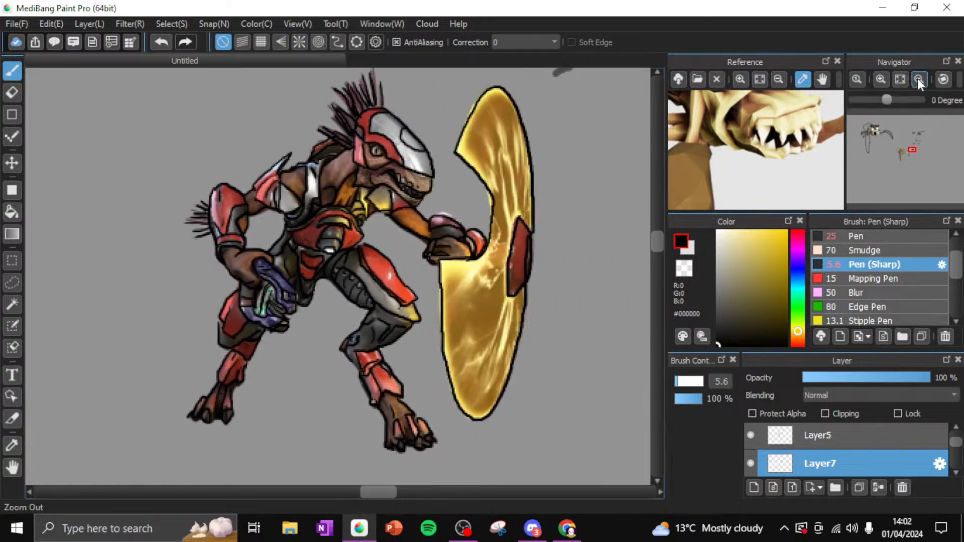
# Move the outlined raider on Layer7 beneath the crab-like creature's head, beside its front leg
pyautogui.click(918, 78)
pyautogui.click(917, 79)
pyautogui.click(881, 80)
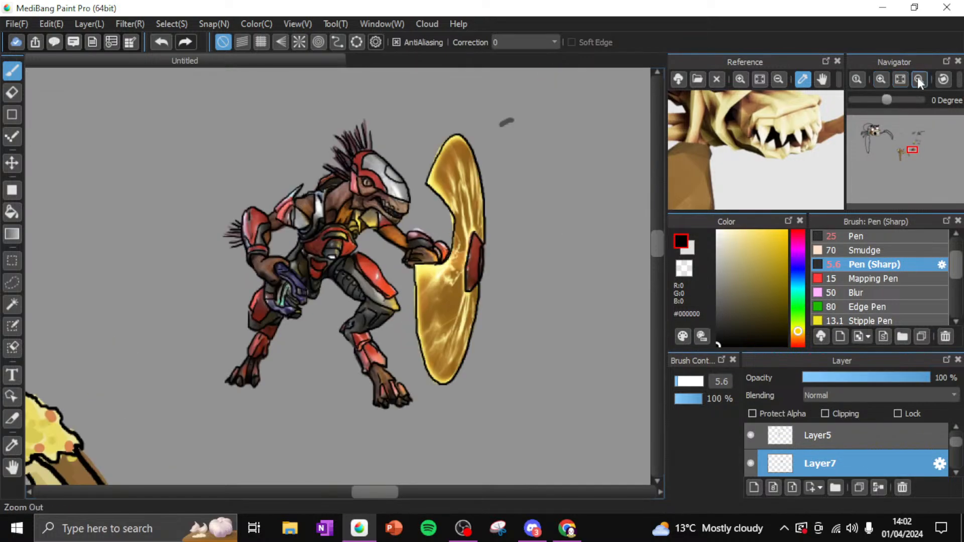
pyautogui.click(919, 79)
pyautogui.click(919, 79)
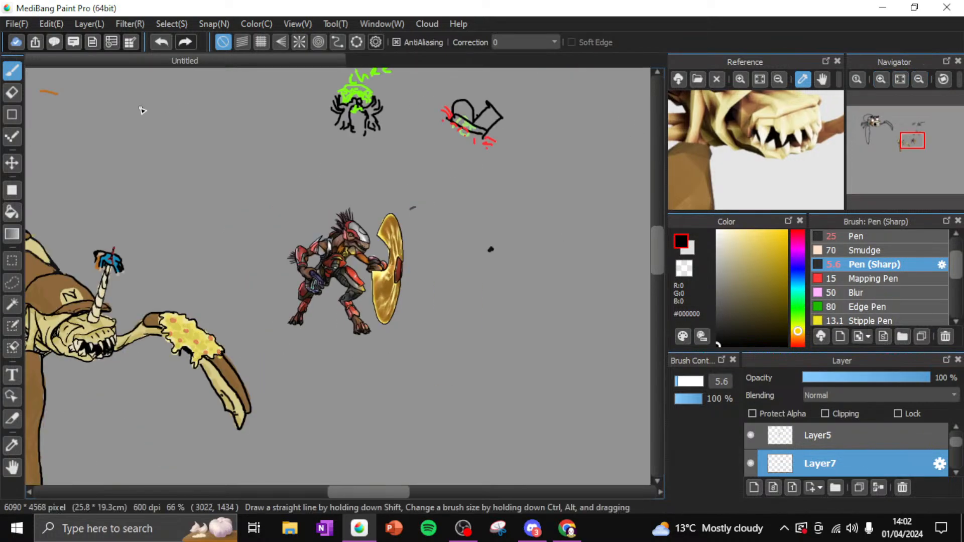
pyautogui.click(13, 163)
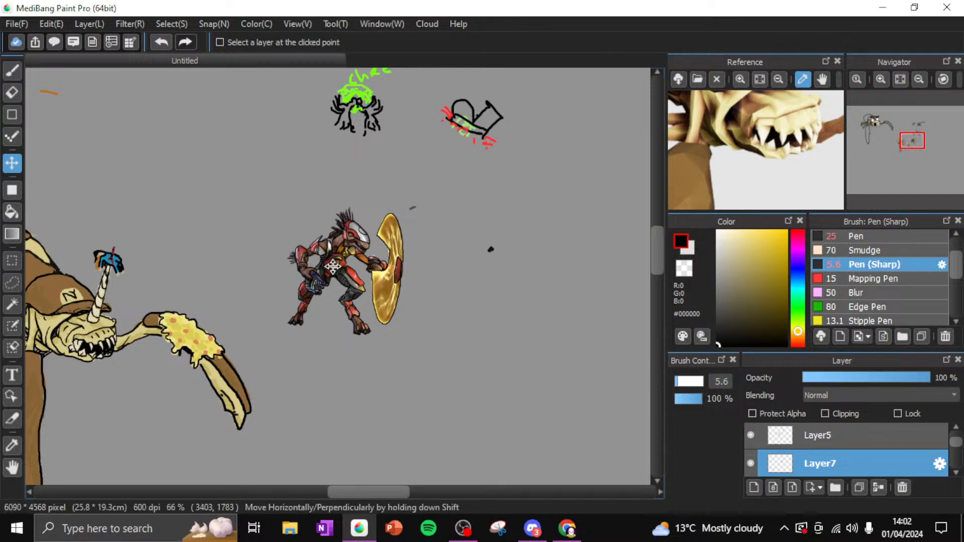
pyautogui.moveTo(341, 269); pyautogui.dragTo(59, 415)
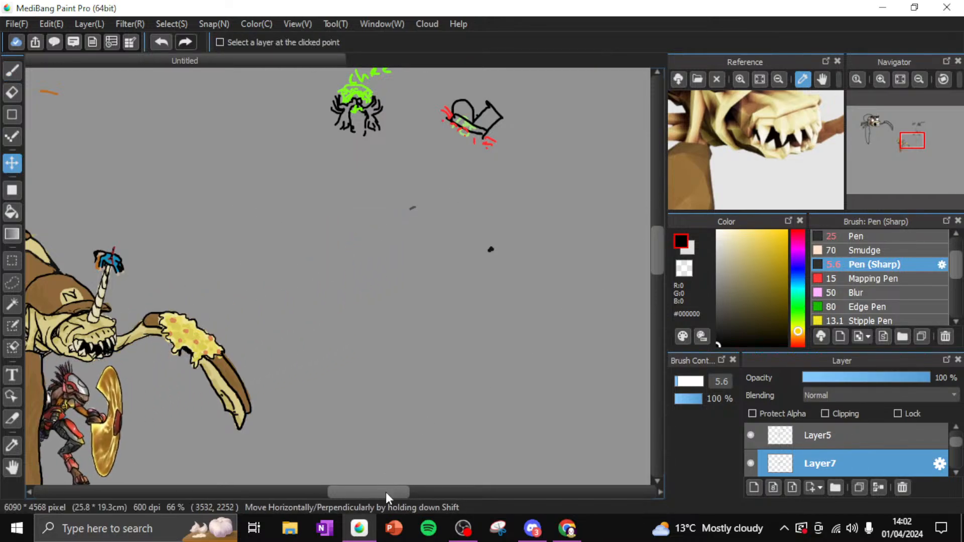
pyautogui.moveTo(385, 492); pyautogui.dragTo(356, 496)
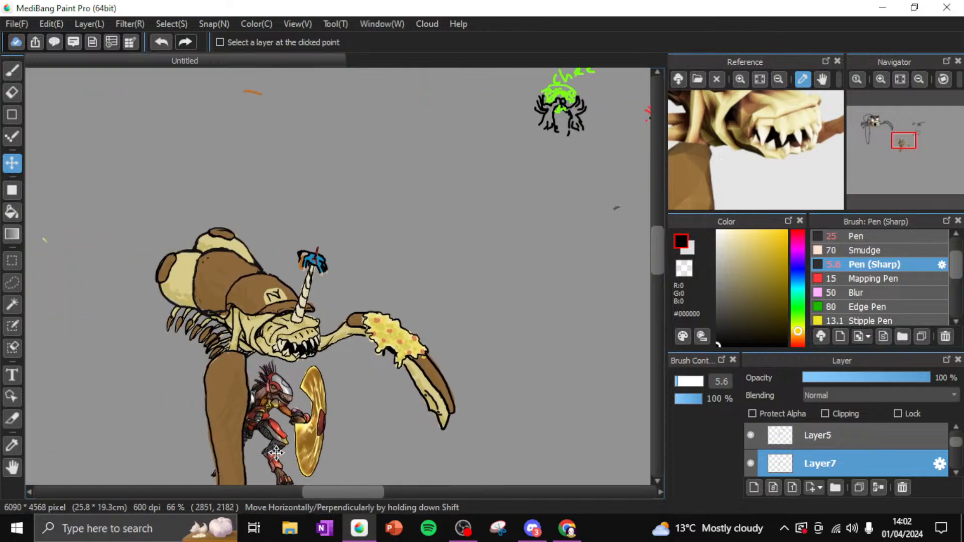
pyautogui.moveTo(279, 453); pyautogui.dragTo(275, 449)
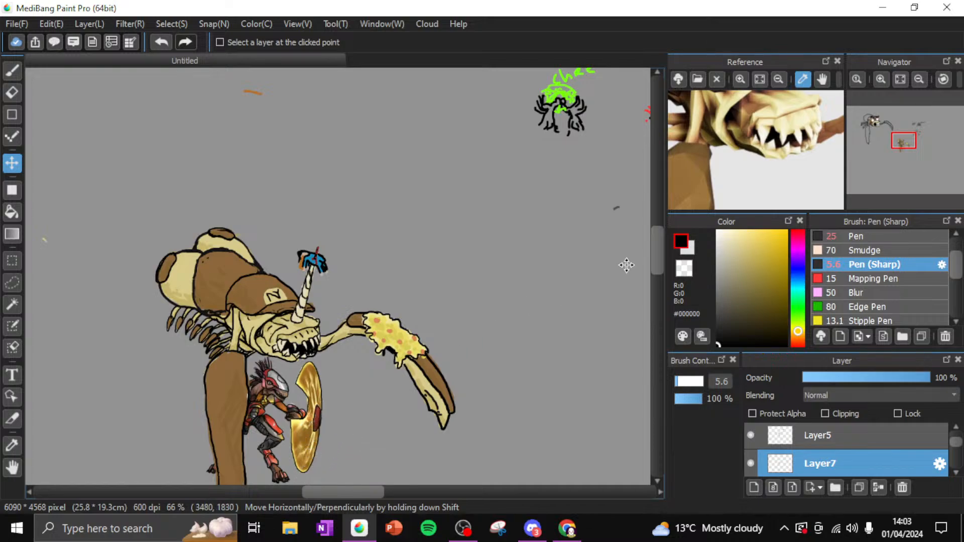
pyautogui.scroll(-3, 657, 261)
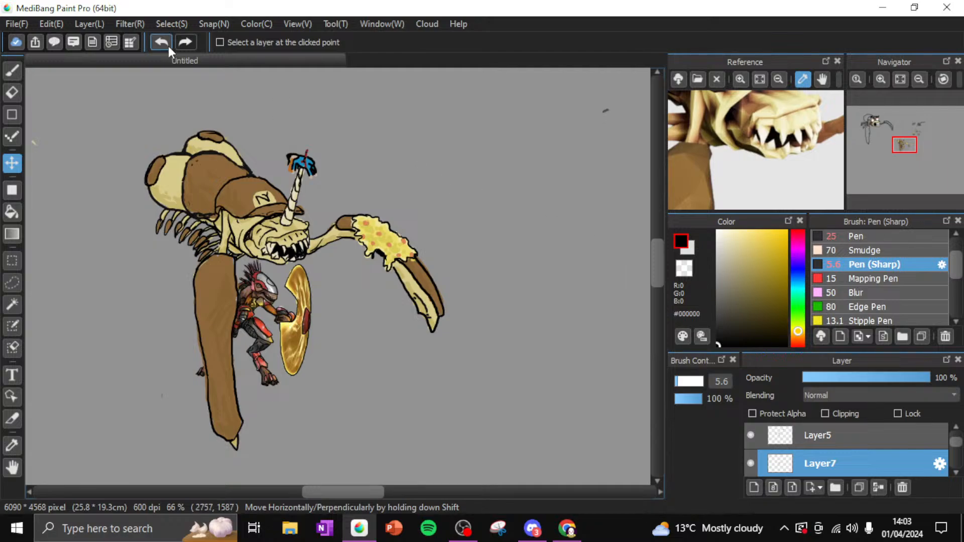
# Open the image 250px-HINF_Kig-Yar_Raider from the berserk folder as a new layer
pyautogui.click(29, 24)
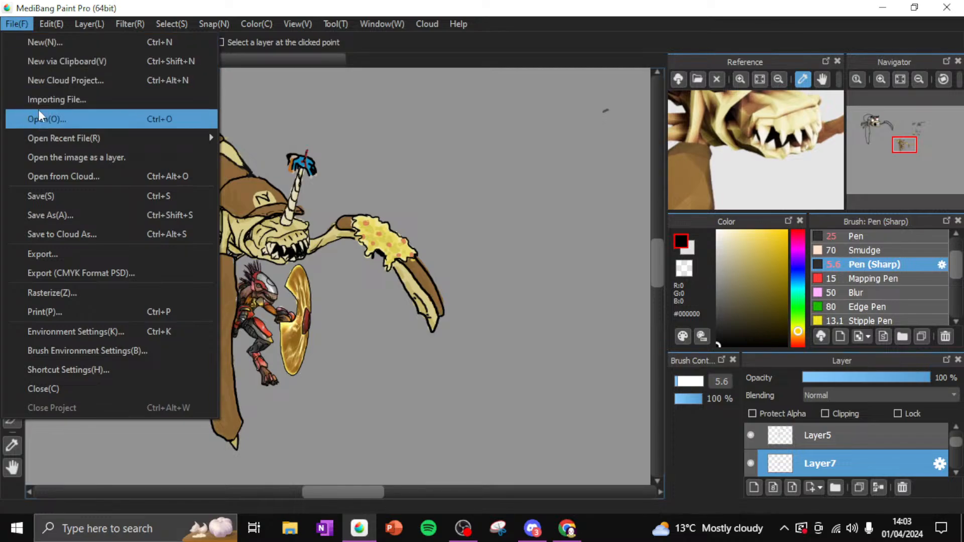
pyautogui.click(59, 156)
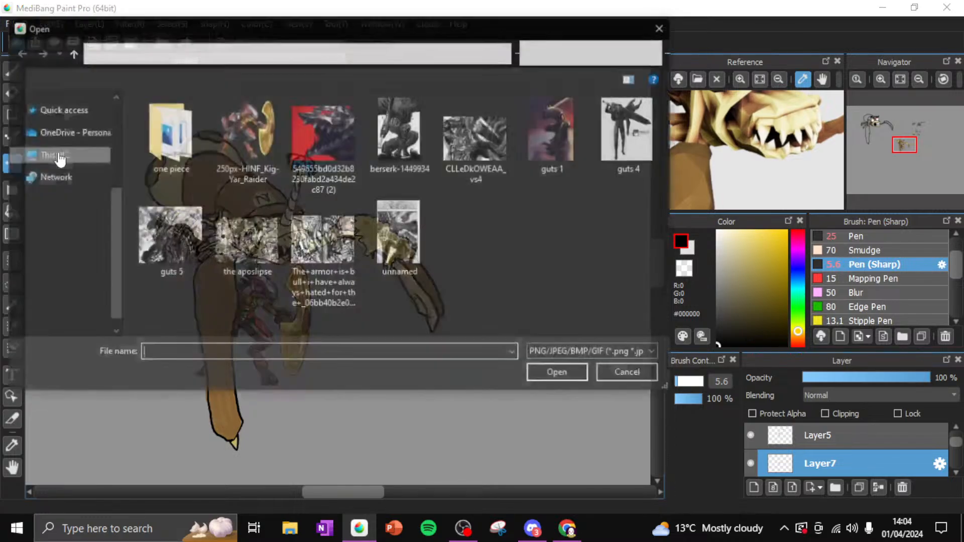
pyautogui.click(239, 121)
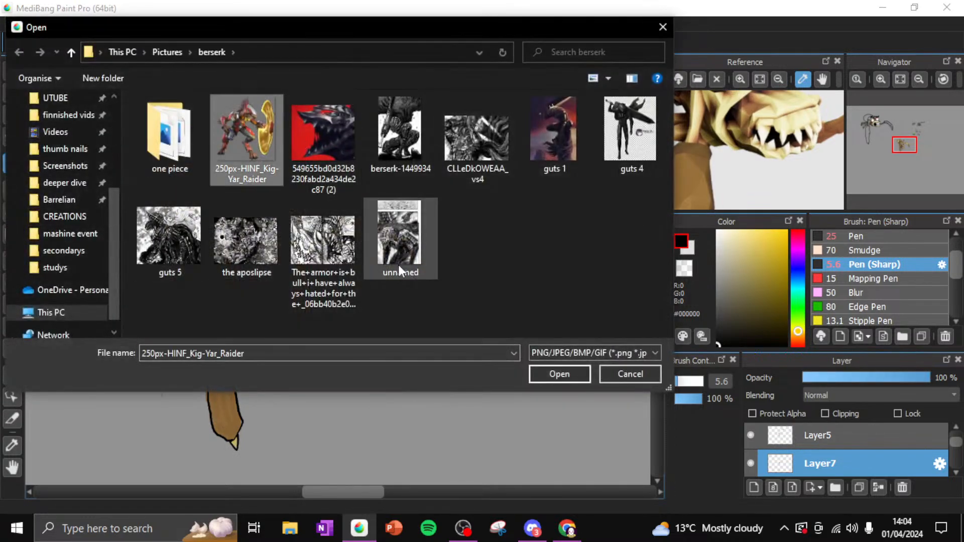
pyautogui.click(561, 375)
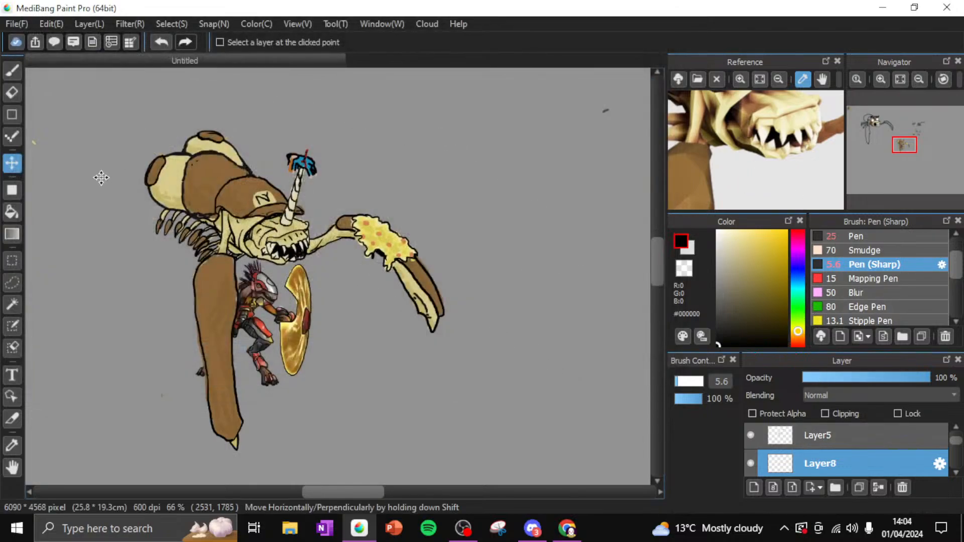
# Position the newly imported raider image in the empty area above and to the right of the creature's claw
pyautogui.moveTo(218, 215); pyautogui.dragTo(385, 246)
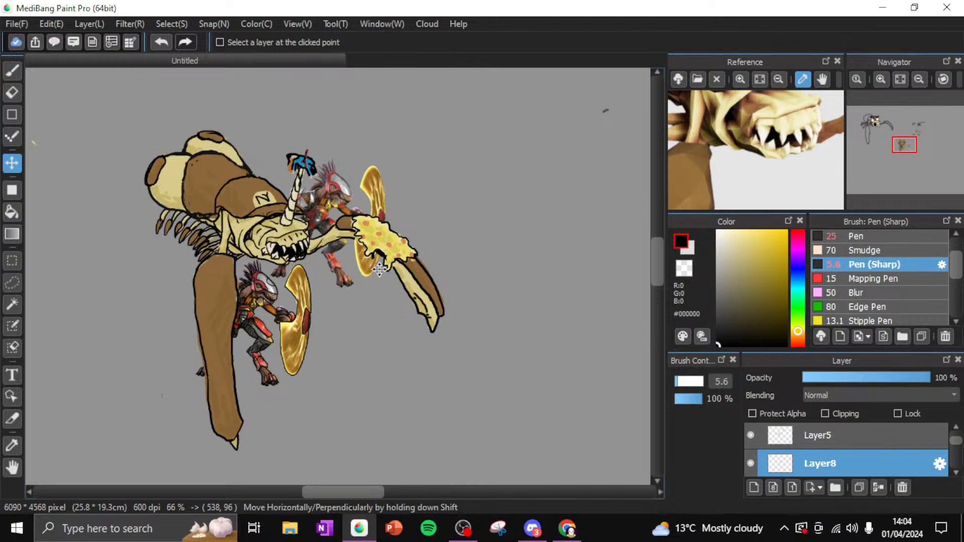
pyautogui.moveTo(368, 192); pyautogui.dragTo(400, 284)
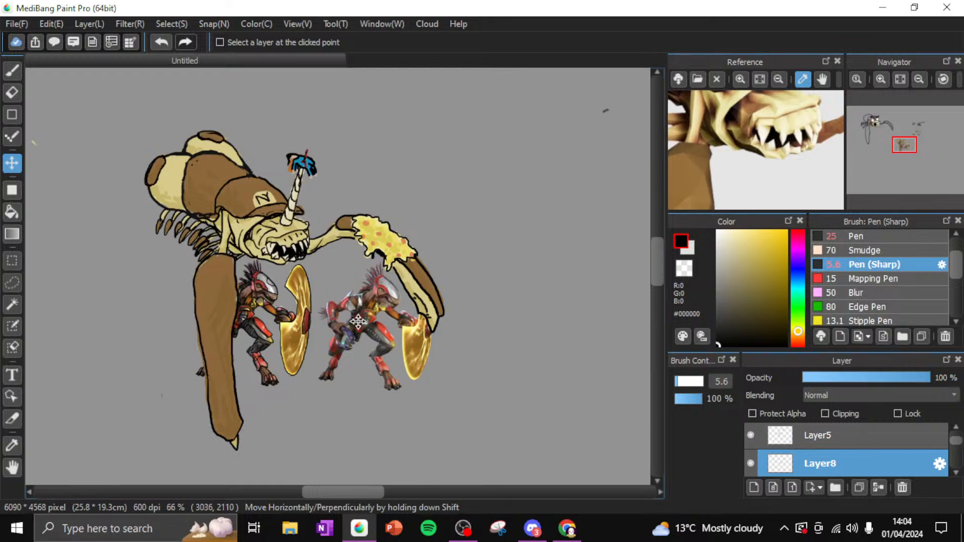
pyautogui.moveTo(390, 323); pyautogui.dragTo(353, 312)
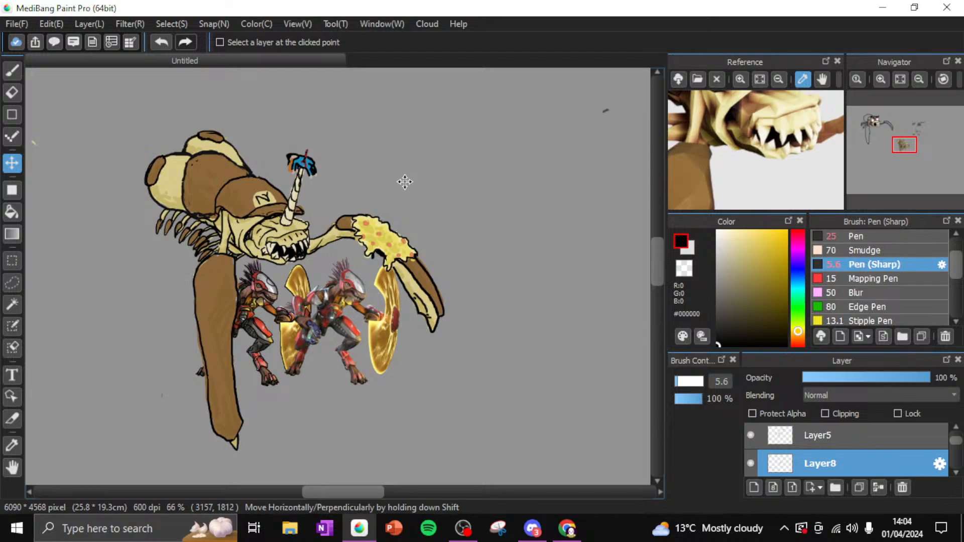
pyautogui.moveTo(319, 362); pyautogui.dragTo(546, 147)
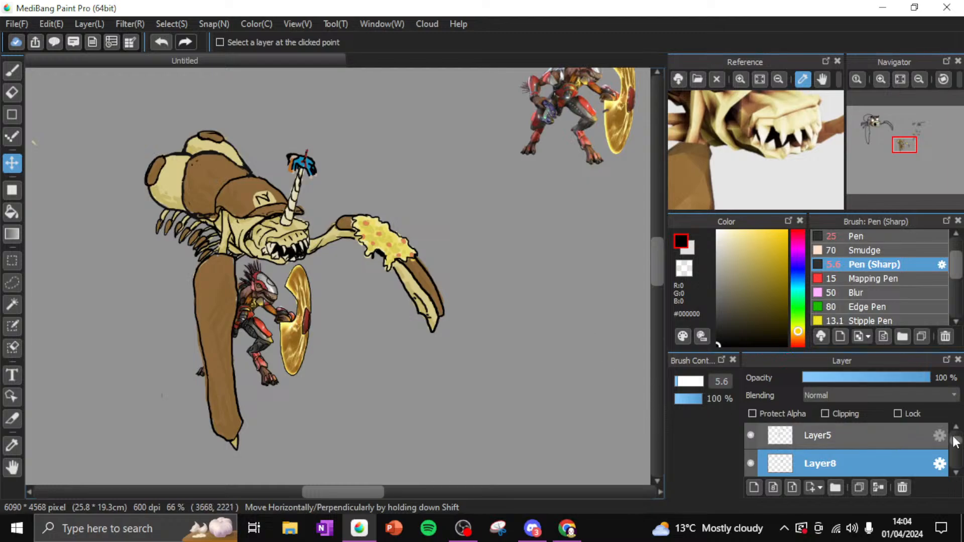
# Select Layer7 and move the outlined raider up beside the unedited raider image
pyautogui.scroll(-2, 956, 441)
pyautogui.click(890, 445)
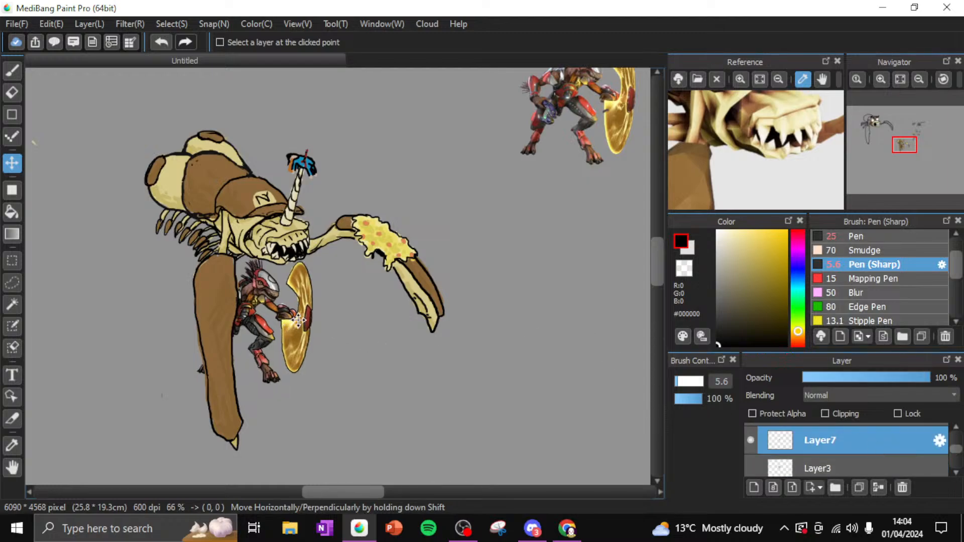
pyautogui.moveTo(299, 320); pyautogui.dragTo(483, 112)
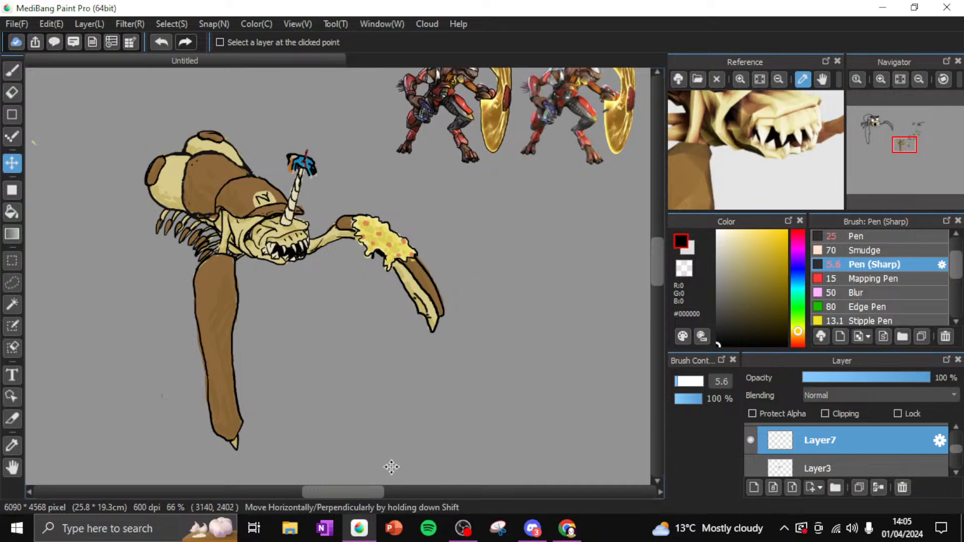
# Examine the crab-like creature's head, NY cap and horn up close
pyautogui.moveTo(371, 490); pyautogui.dragTo(367, 490)
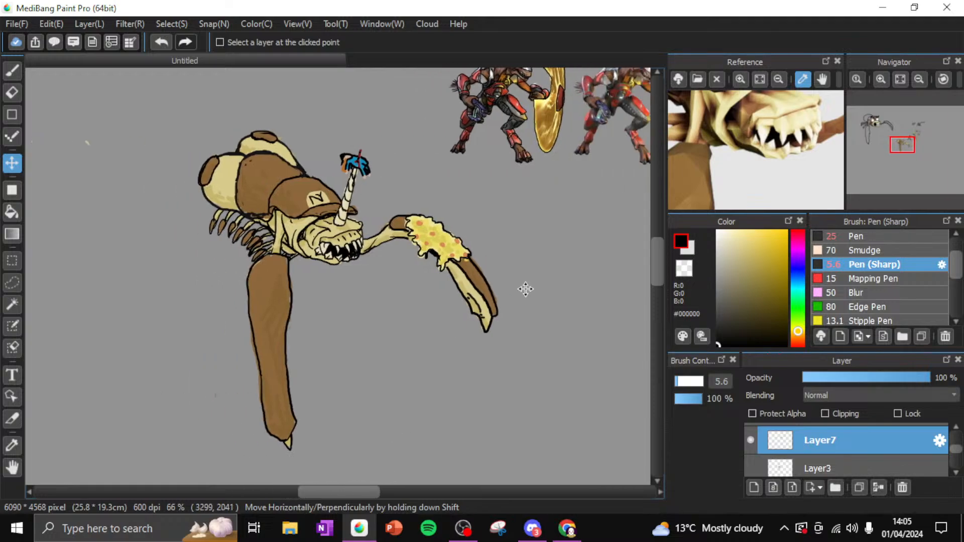
pyautogui.click(879, 79)
pyautogui.click(880, 79)
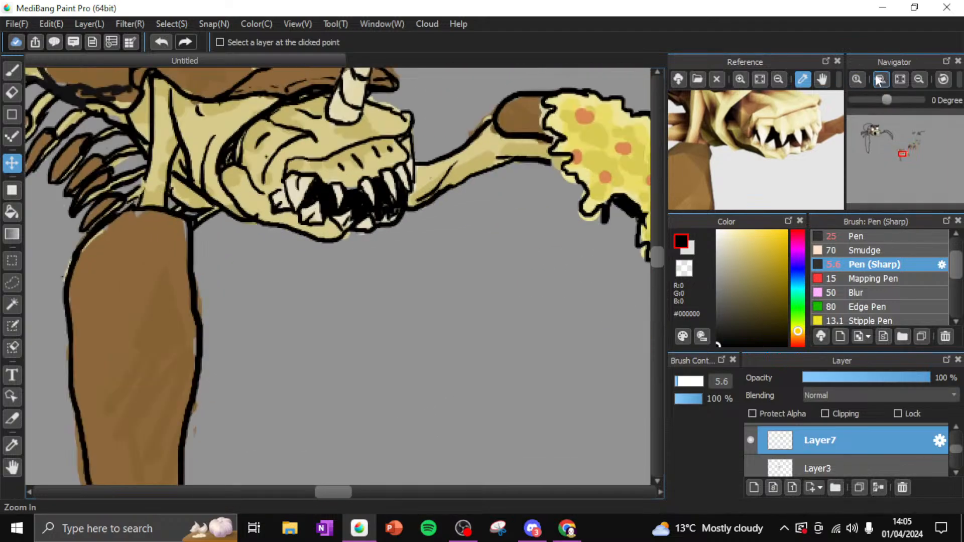
pyautogui.moveTo(658, 259); pyautogui.dragTo(657, 242)
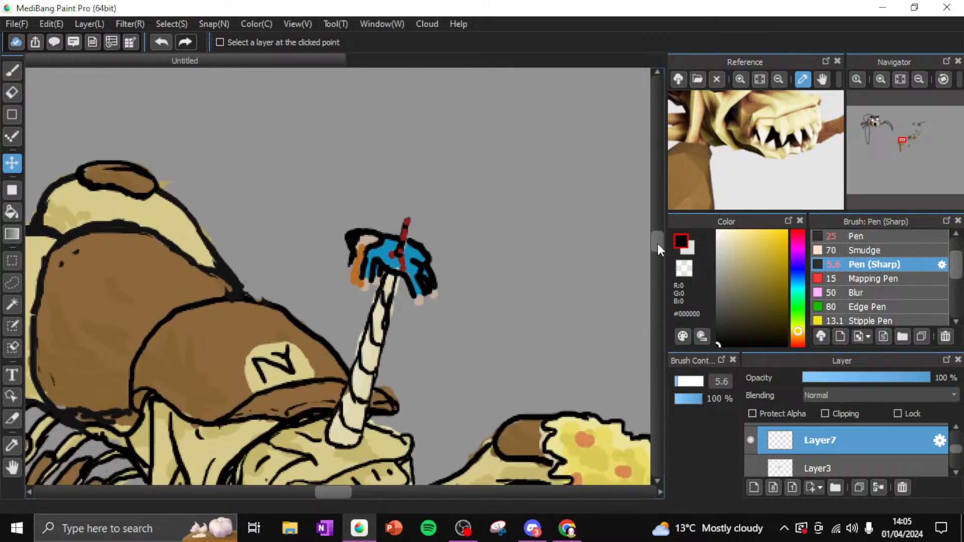
pyautogui.click(880, 79)
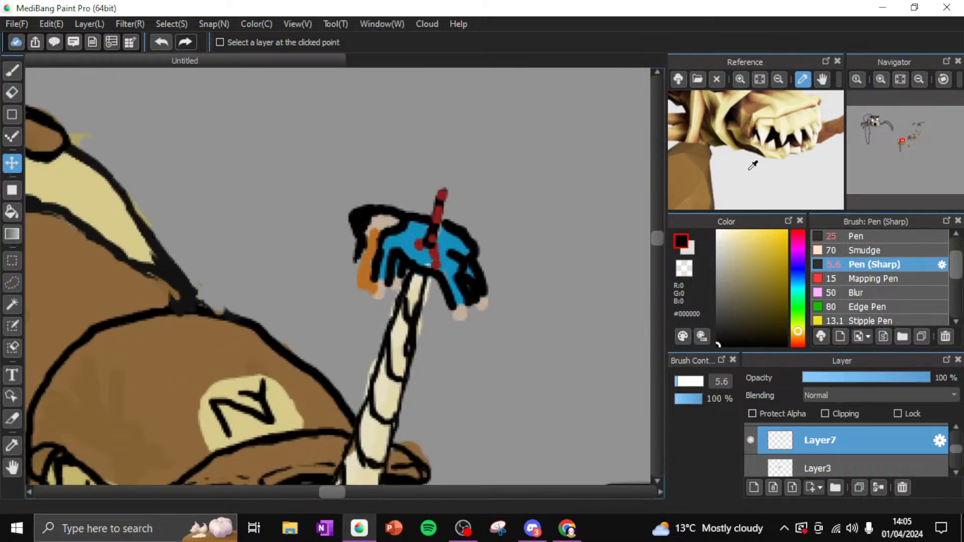
pyautogui.moveTo(657, 236); pyautogui.dragTo(657, 240)
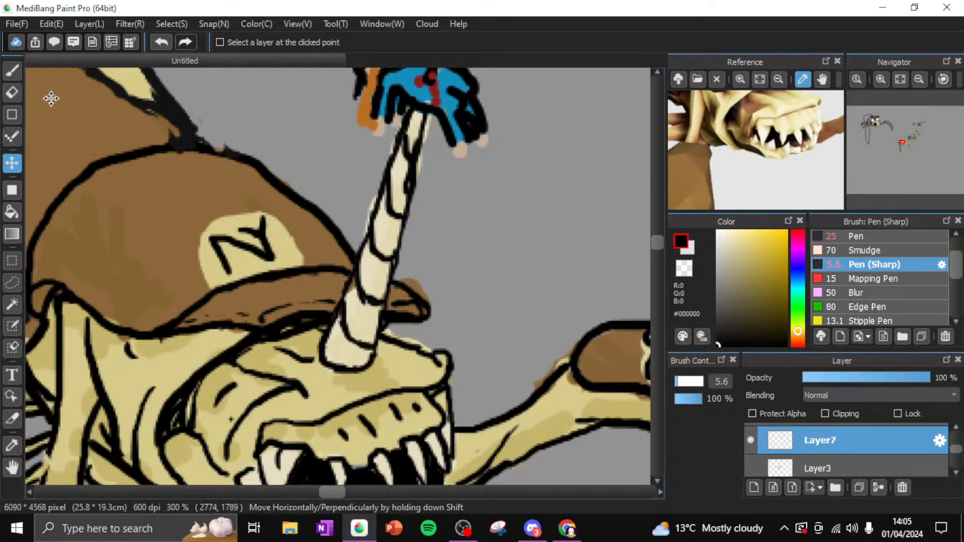
# Erase the black outline of the horn's middle segment, below the blue-haired figure, on Layer4
pyautogui.click(13, 70)
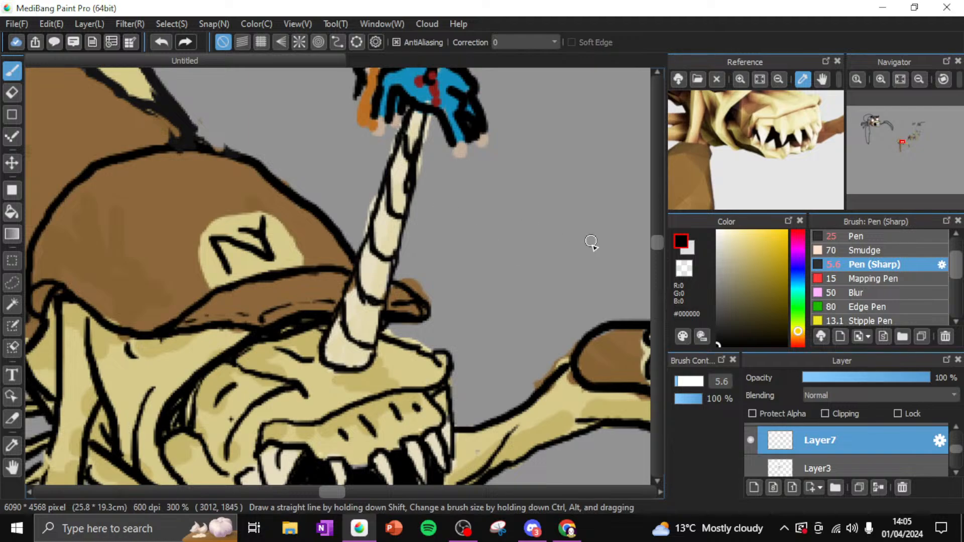
pyautogui.moveTo(958, 455); pyautogui.dragTo(957, 440)
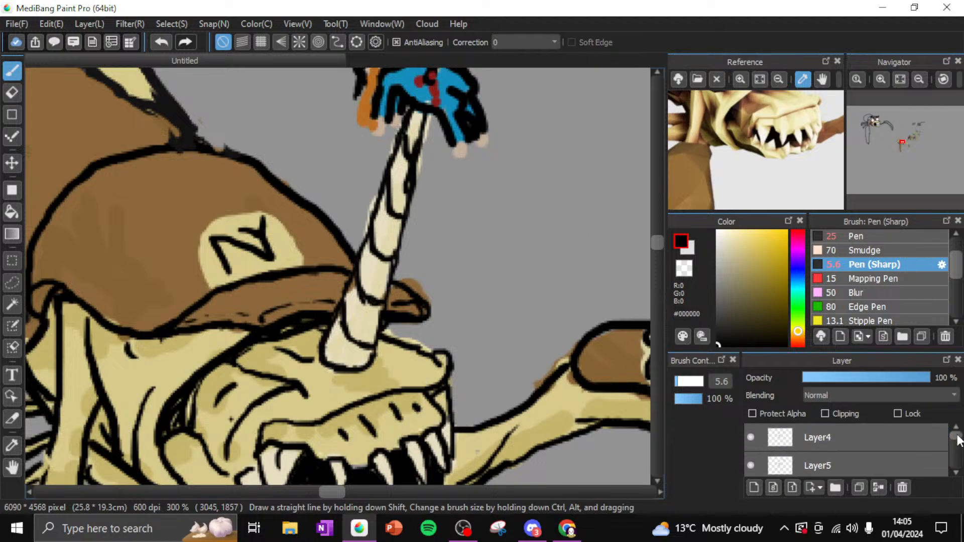
pyautogui.click(858, 438)
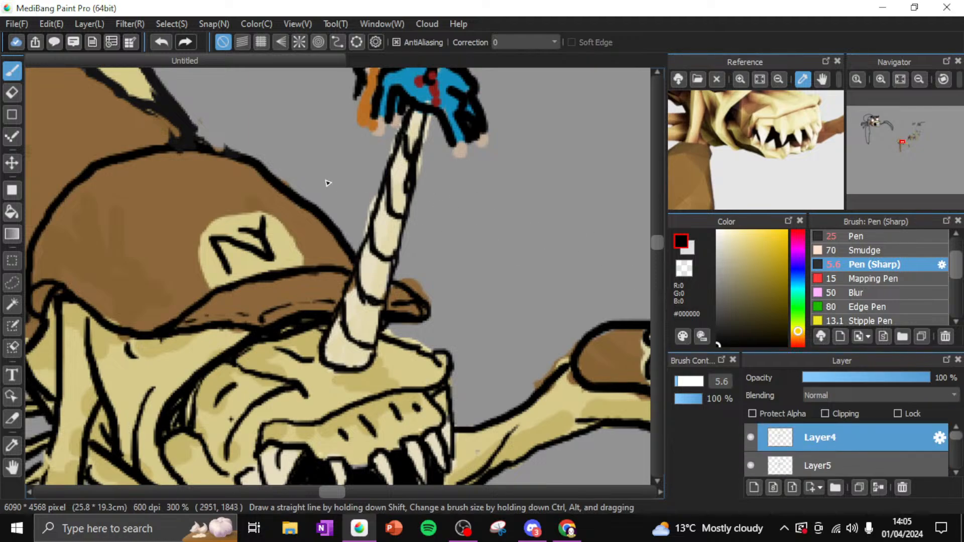
pyautogui.click(10, 93)
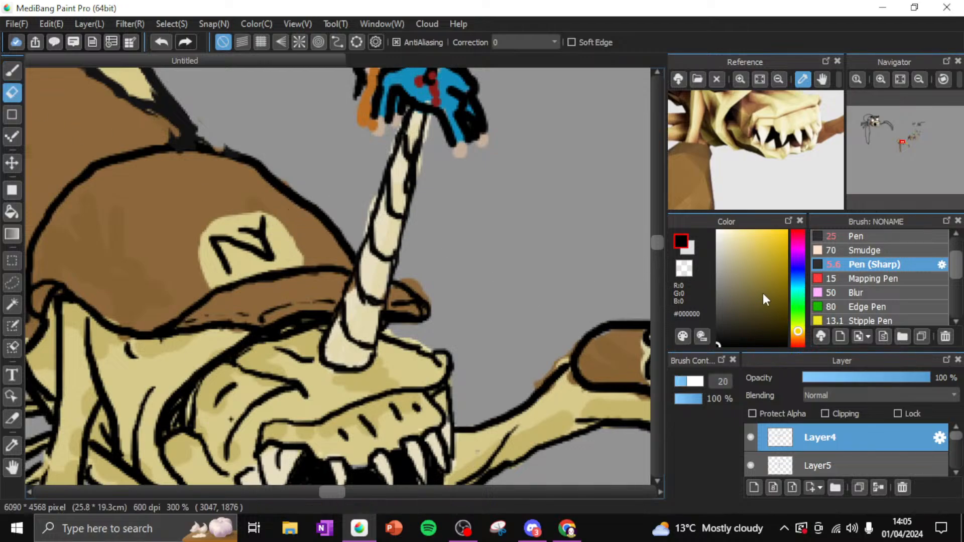
pyautogui.moveTo(409, 188); pyautogui.dragTo(408, 204)
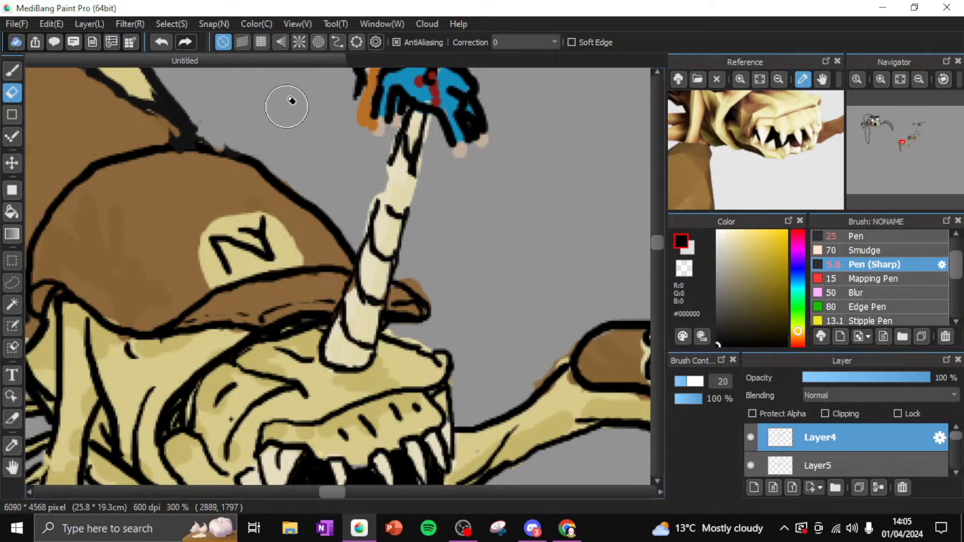
pyautogui.click(12, 71)
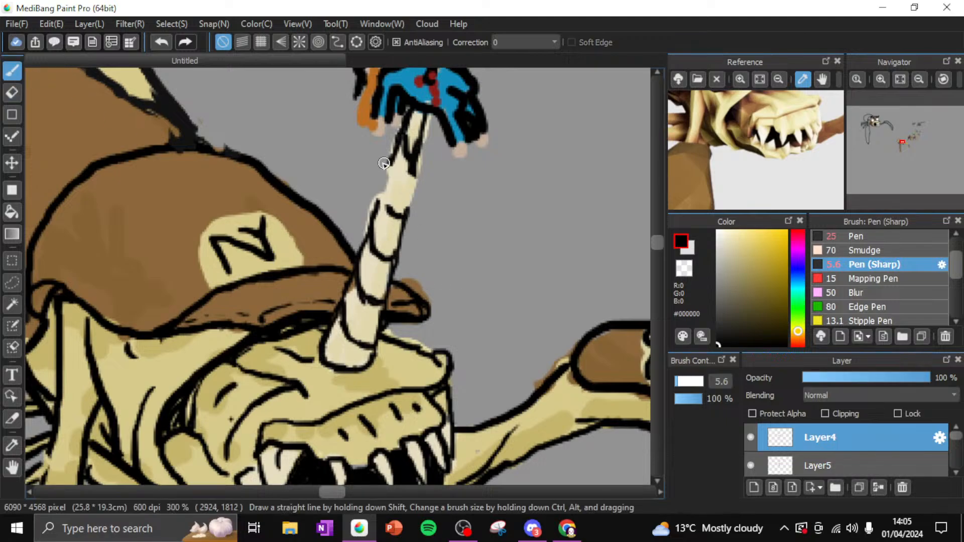
pyautogui.moveTo(390, 158)
pyautogui.mouseDown()
pyautogui.moveTo(426, 190)
pyautogui.moveTo(427, 181)
pyautogui.moveTo(423, 187)
pyautogui.moveTo(384, 170)
pyautogui.moveTo(377, 157)
pyautogui.moveTo(359, 192)
pyautogui.moveTo(425, 225)
pyautogui.moveTo(421, 175)
pyautogui.mouseUp()
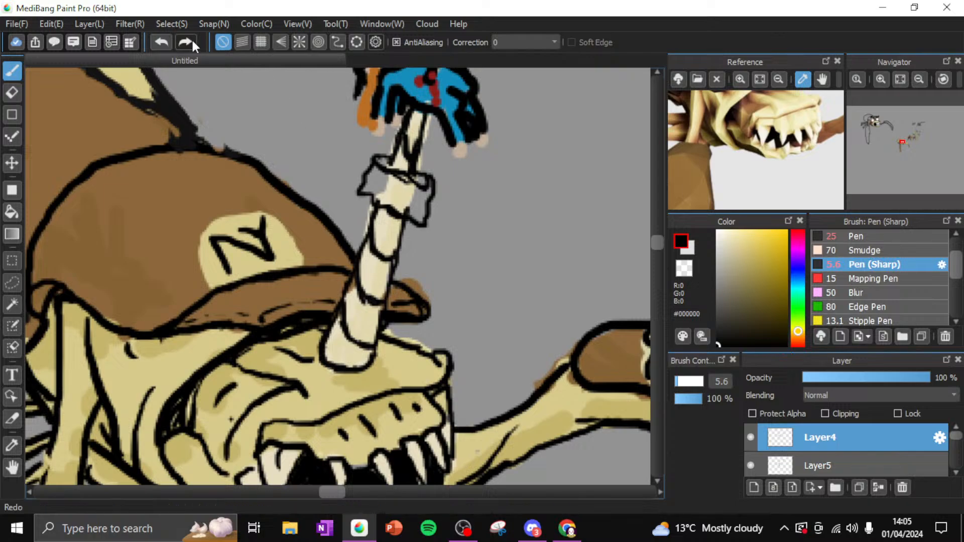
pyautogui.click(162, 42)
pyautogui.click(162, 42)
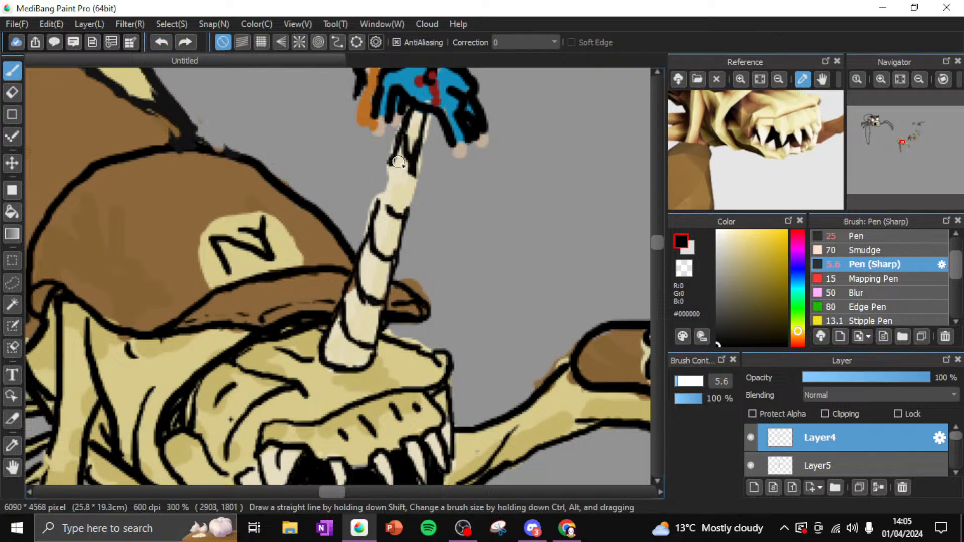
# Draw a lumpy, dripping ring in black around the horn's cleared segment on Layer4 with Pen (Sharp) at size 5.6
pyautogui.moveTo(369, 161)
pyautogui.mouseDown()
pyautogui.moveTo(422, 188)
pyautogui.moveTo(424, 170)
pyautogui.moveTo(428, 184)
pyautogui.mouseUp()
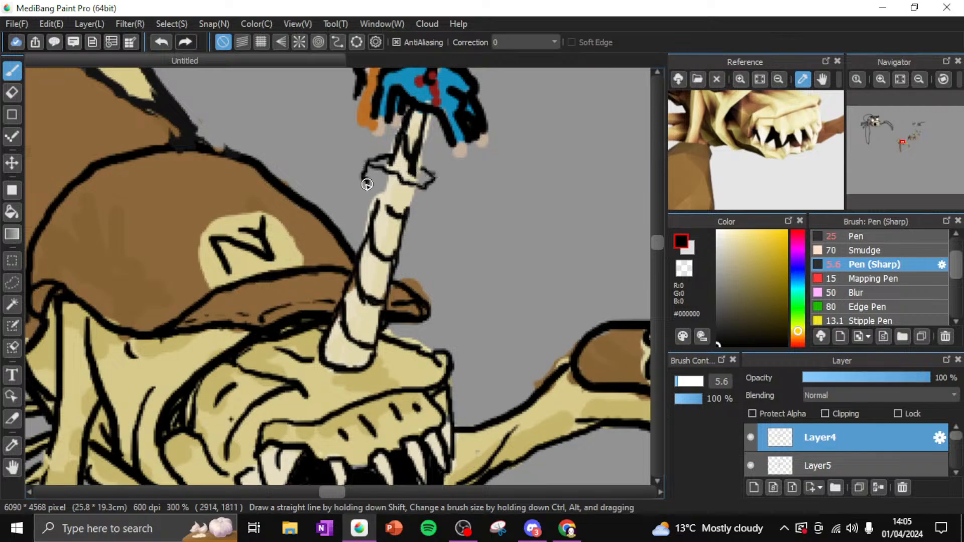
pyautogui.moveTo(369, 198)
pyautogui.mouseDown()
pyautogui.moveTo(415, 215)
pyautogui.moveTo(417, 186)
pyautogui.moveTo(429, 208)
pyautogui.mouseUp()
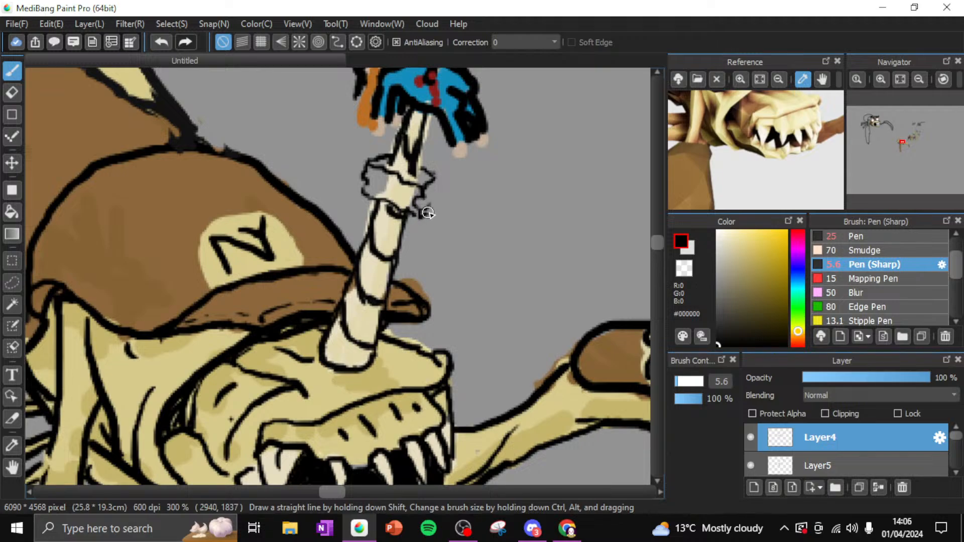
pyautogui.moveTo(428, 194); pyautogui.dragTo(433, 207)
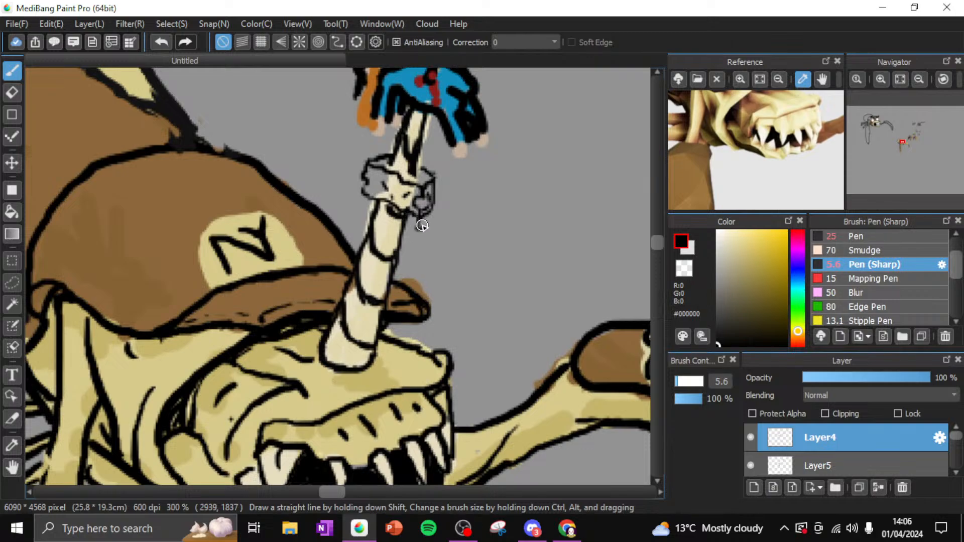
pyautogui.moveTo(421, 227); pyautogui.dragTo(420, 213)
pyautogui.moveTo(373, 192)
pyautogui.mouseDown()
pyautogui.moveTo(401, 173)
pyautogui.moveTo(379, 173)
pyautogui.moveTo(407, 196)
pyautogui.mouseUp()
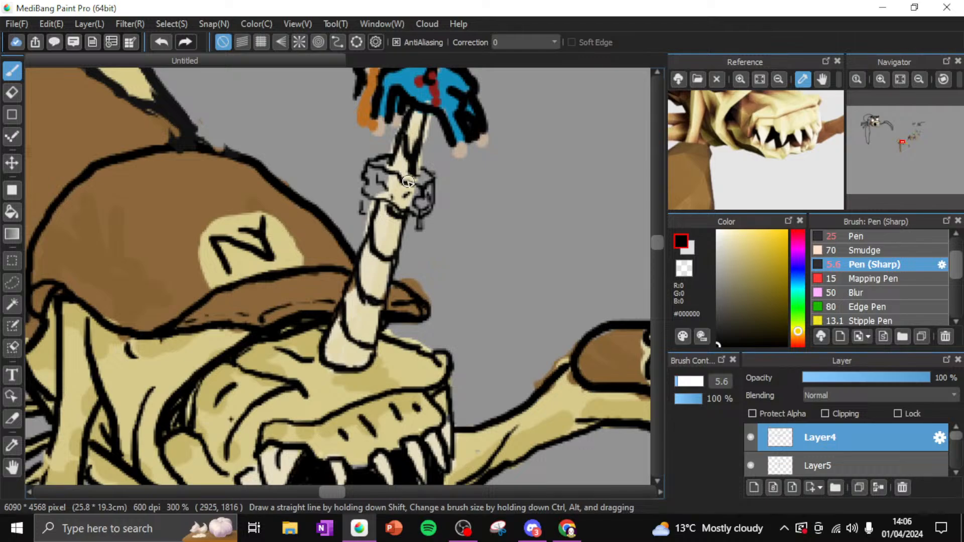
# Paint the ring on the horn dark reddish brown (#783D31) on Layer5 using the Pen brush at size 25
pyautogui.click(808, 461)
pyautogui.click(829, 250)
pyautogui.click(798, 261)
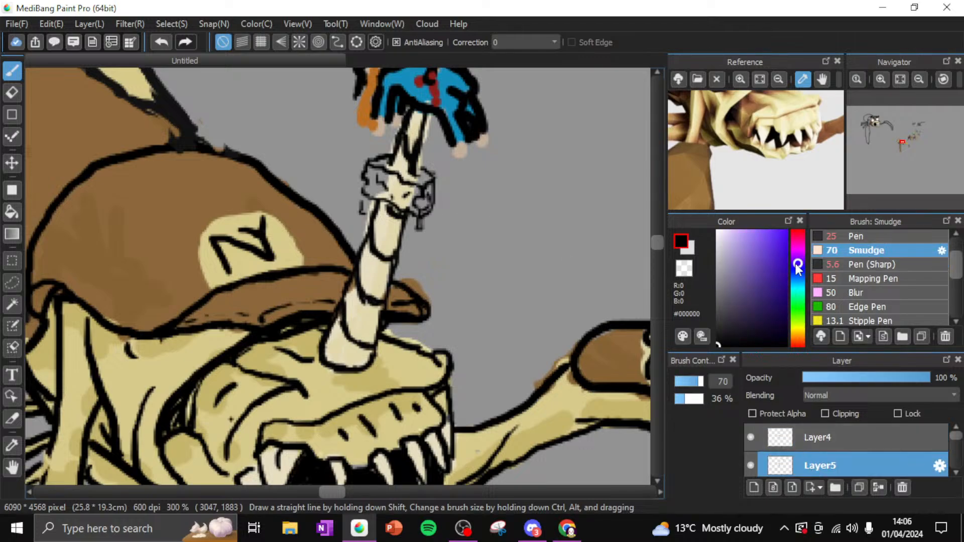
pyautogui.click(745, 318)
pyautogui.moveTo(745, 317); pyautogui.dragTo(736, 309)
pyautogui.moveTo(799, 332); pyautogui.dragTo(798, 339)
pyautogui.moveTo(753, 306); pyautogui.dragTo(756, 293)
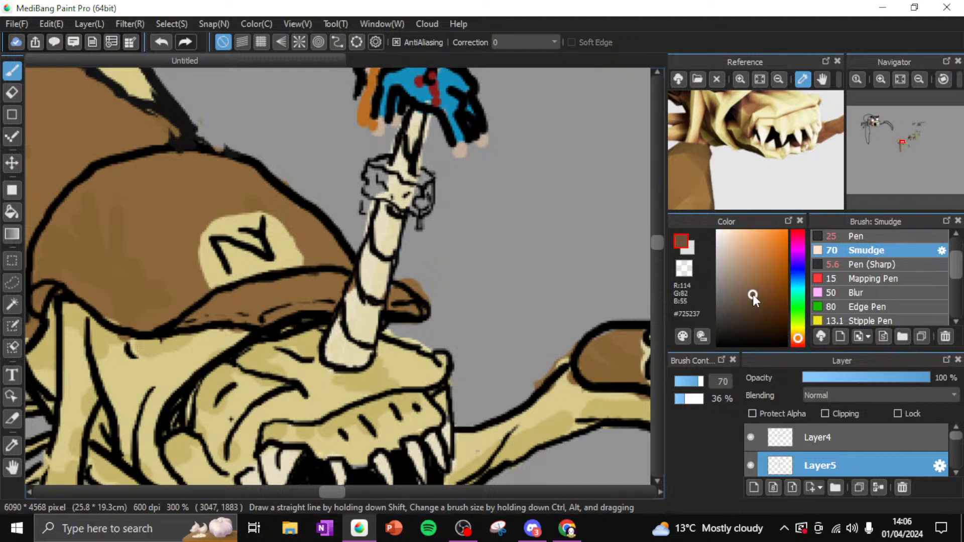
pyautogui.click(797, 341)
pyautogui.click(797, 345)
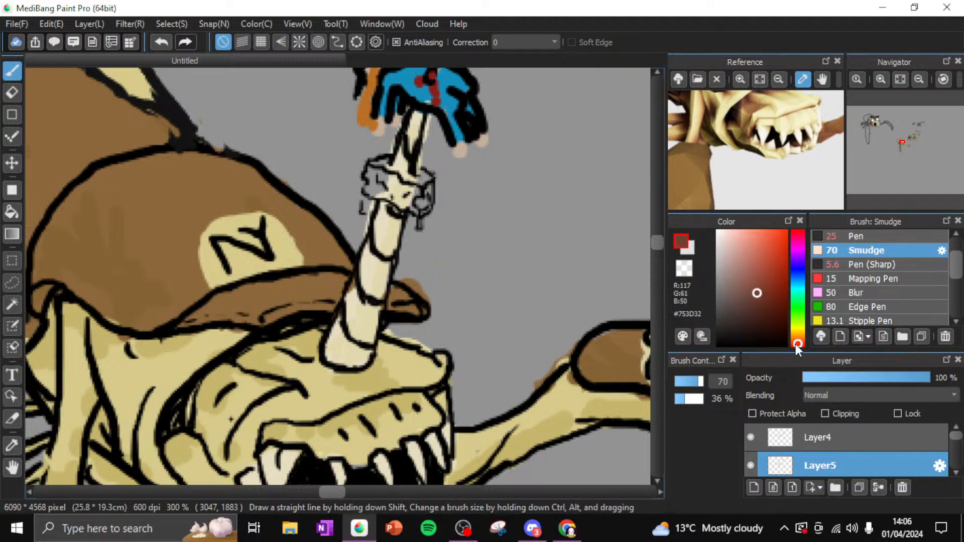
pyautogui.moveTo(760, 298); pyautogui.dragTo(758, 292)
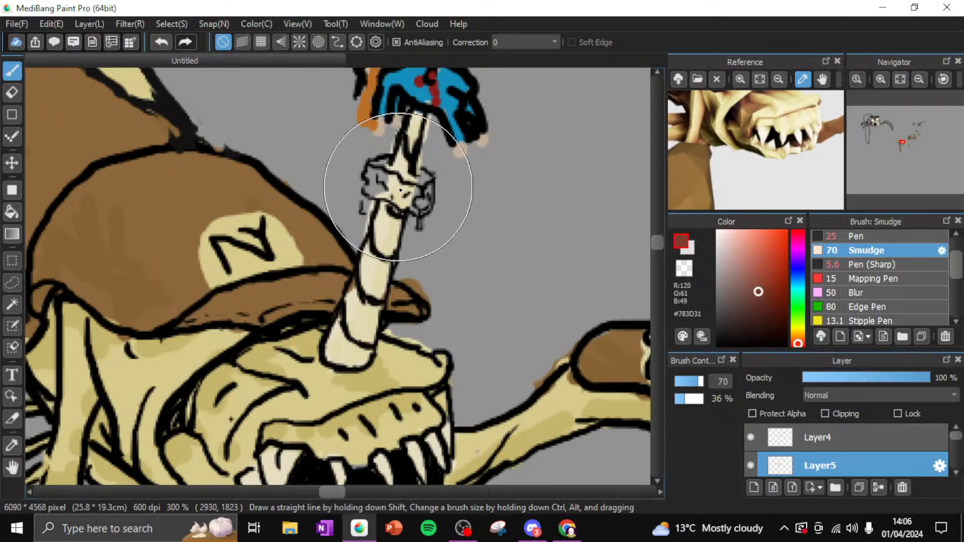
pyautogui.click(873, 236)
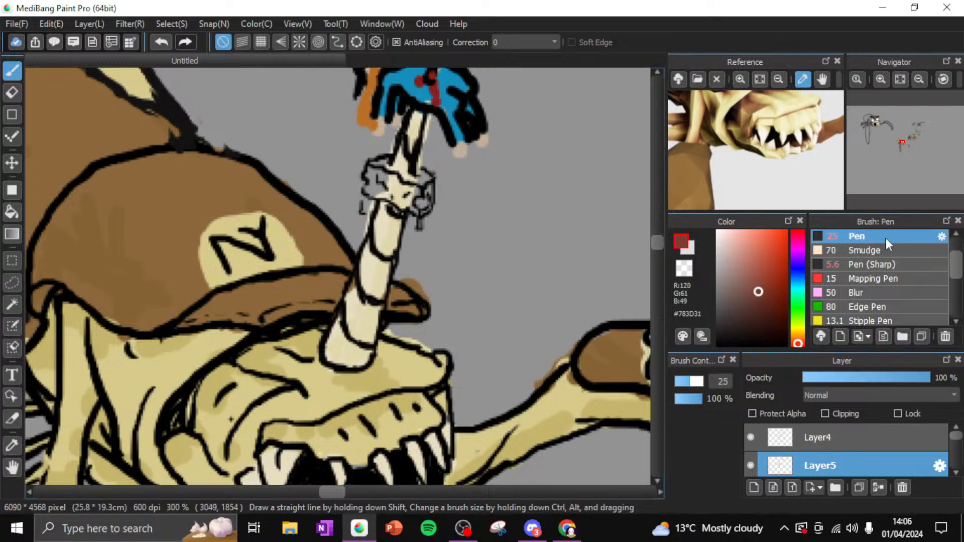
pyautogui.click(377, 185)
pyautogui.moveTo(379, 186)
pyautogui.mouseDown()
pyautogui.moveTo(420, 202)
pyautogui.moveTo(422, 189)
pyautogui.moveTo(381, 176)
pyautogui.mouseUp()
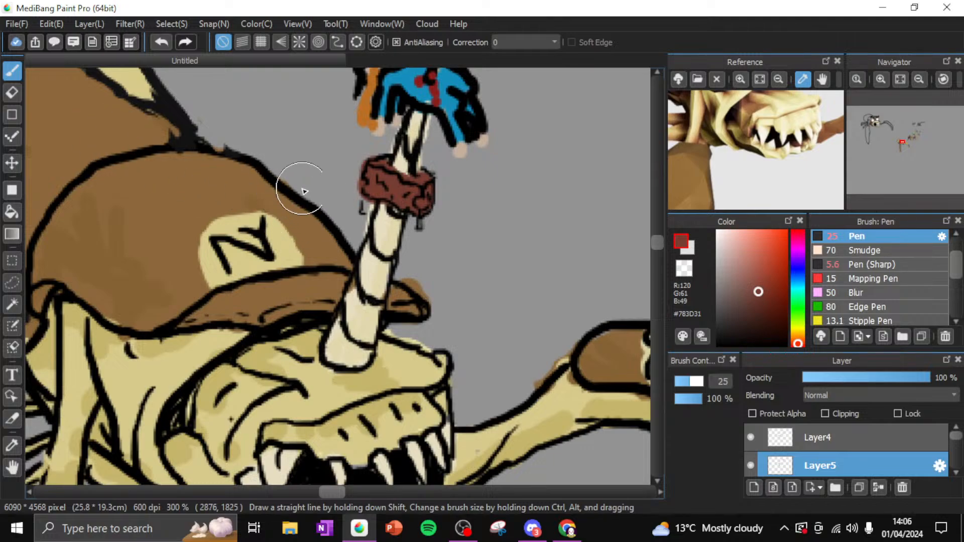
# Color the drips hanging below the ring reddish brown (#7E463B) with the Pen brush at size 9
pyautogui.moveTo(760, 292); pyautogui.dragTo(738, 279)
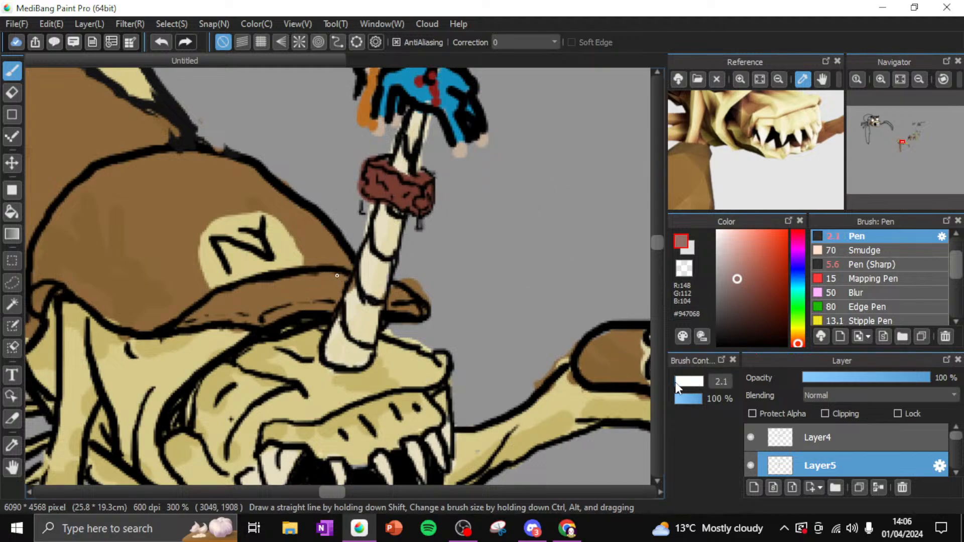
pyautogui.moveTo(676, 384); pyautogui.dragTo(680, 385)
pyautogui.moveTo(366, 204); pyautogui.dragTo(365, 205)
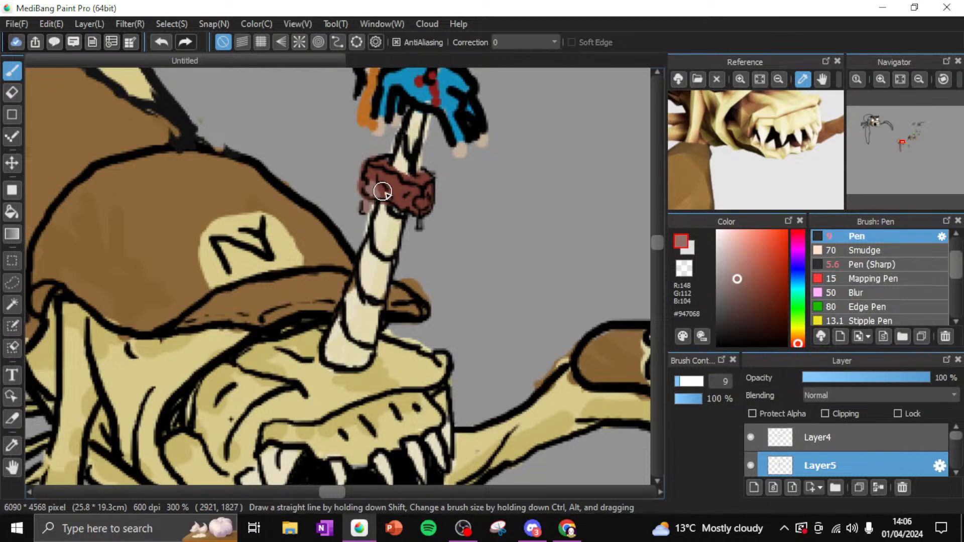
pyautogui.click(160, 42)
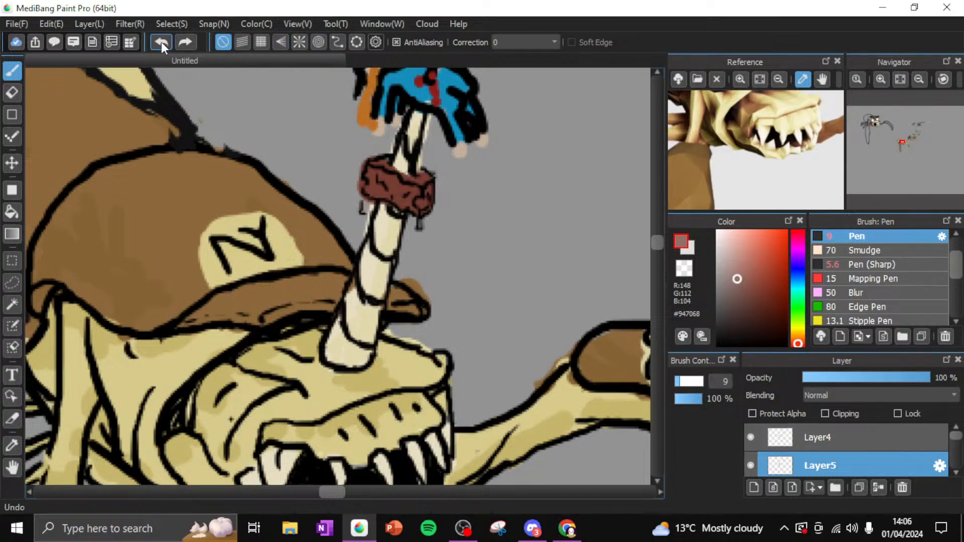
pyautogui.moveTo(731, 280)
pyautogui.mouseDown()
pyautogui.moveTo(748, 304)
pyautogui.moveTo(752, 279)
pyautogui.moveTo(754, 288)
pyautogui.mouseUp()
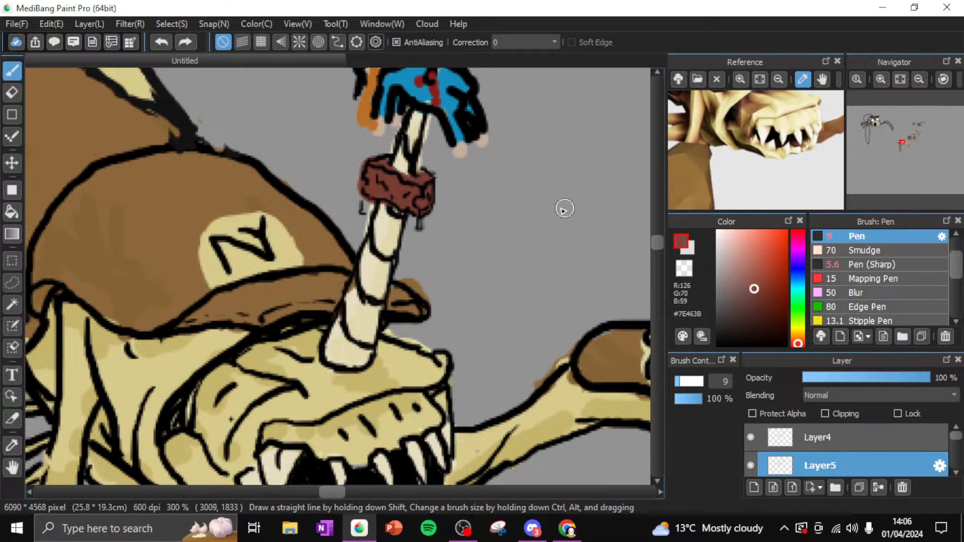
pyautogui.moveTo(412, 199)
pyautogui.mouseDown()
pyautogui.moveTo(424, 205)
pyautogui.moveTo(417, 216)
pyautogui.moveTo(378, 195)
pyautogui.moveTo(360, 213)
pyautogui.moveTo(371, 178)
pyautogui.moveTo(398, 180)
pyautogui.moveTo(400, 197)
pyautogui.mouseUp()
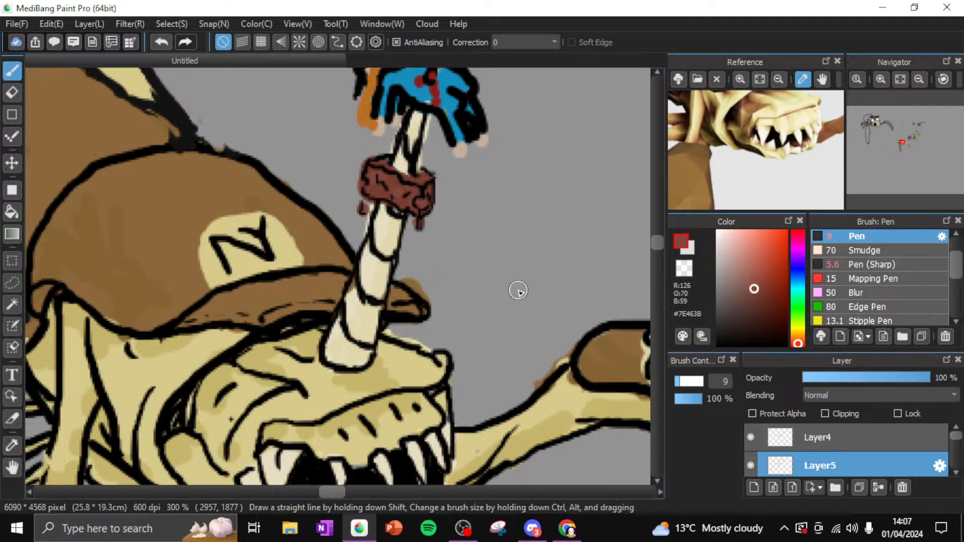
# Dab small near-white (#F3F3F3) highlights on the ring and its hanging drip with the Pen brush at size 4.4
pyautogui.moveTo(747, 273)
pyautogui.mouseDown()
pyautogui.moveTo(717, 236)
pyautogui.moveTo(716, 249)
pyautogui.moveTo(718, 231)
pyautogui.moveTo(731, 232)
pyautogui.mouseUp()
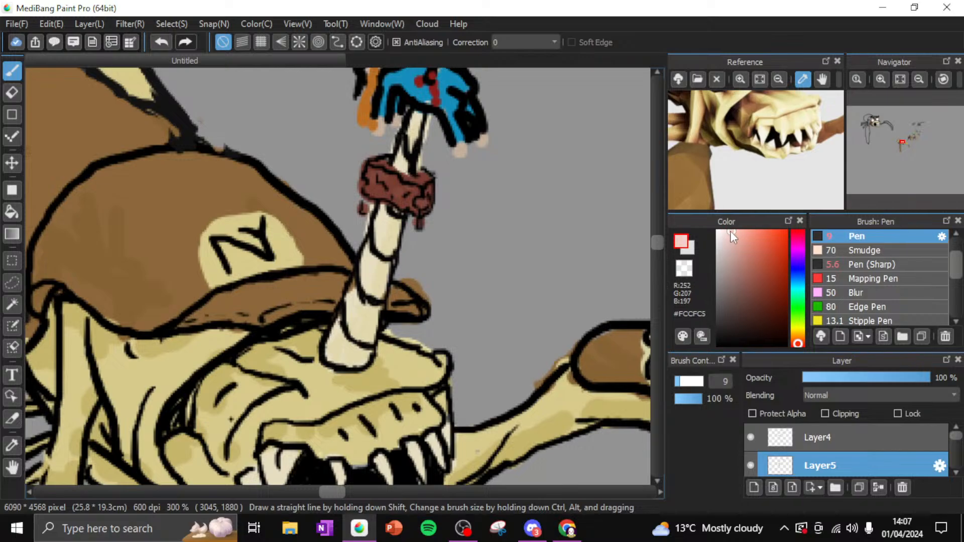
pyautogui.click(678, 381)
pyautogui.click(678, 383)
pyautogui.moveTo(744, 236); pyautogui.dragTo(706, 236)
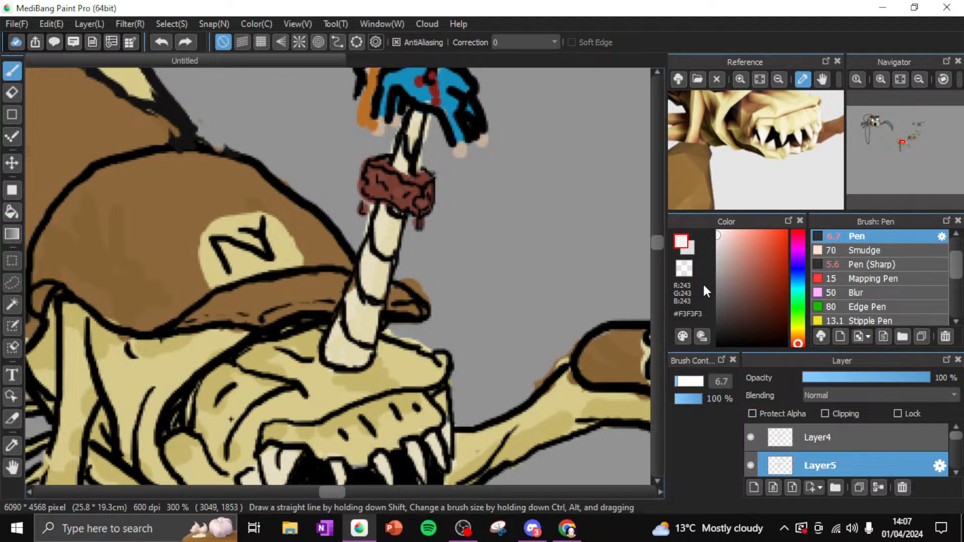
pyautogui.moveTo(679, 384); pyautogui.dragTo(678, 389)
pyautogui.click(881, 80)
pyautogui.click(881, 79)
pyautogui.click(881, 79)
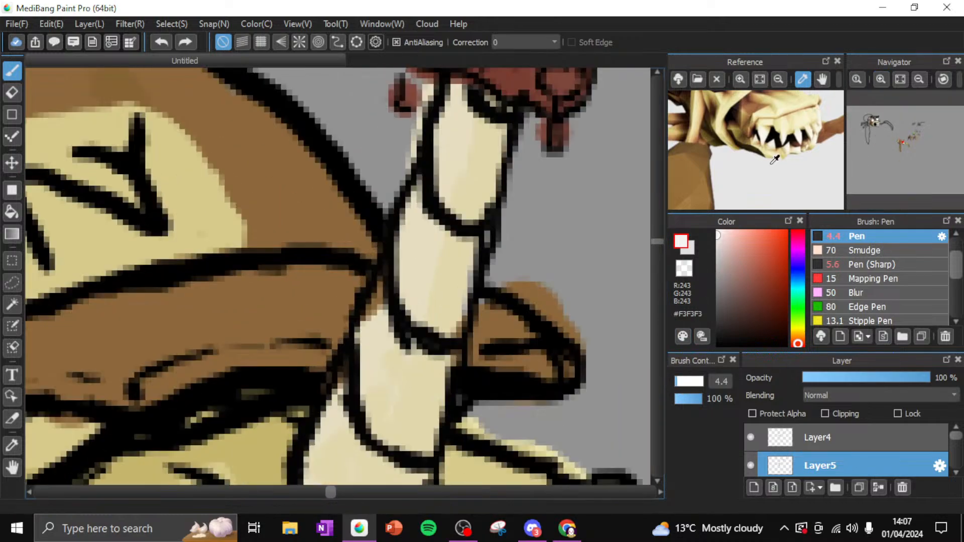
pyautogui.moveTo(657, 240); pyautogui.dragTo(657, 237)
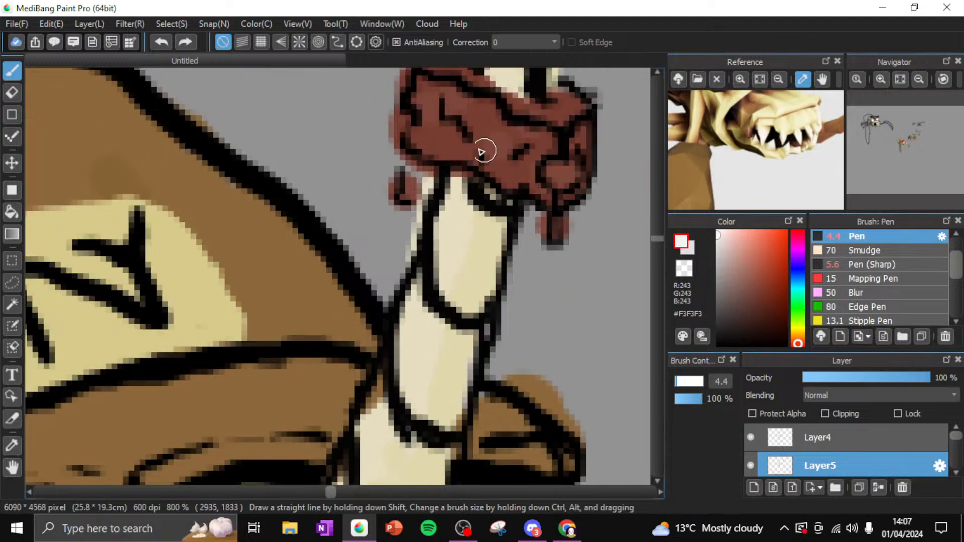
pyautogui.click(423, 132)
pyautogui.click(424, 87)
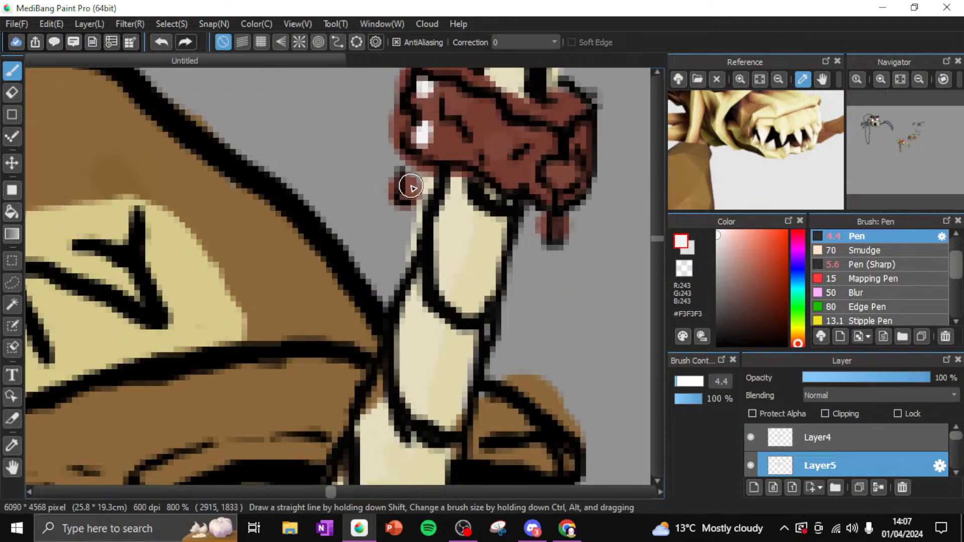
pyautogui.click(405, 185)
pyautogui.click(502, 130)
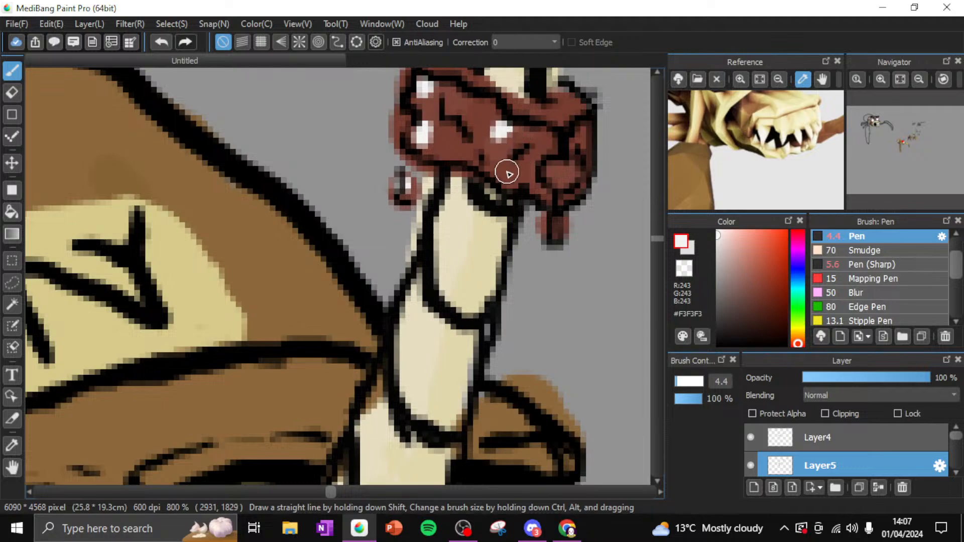
# Examine the ringed horn within the whole crab-like creature, including its claw and long front leg
pyautogui.click(919, 79)
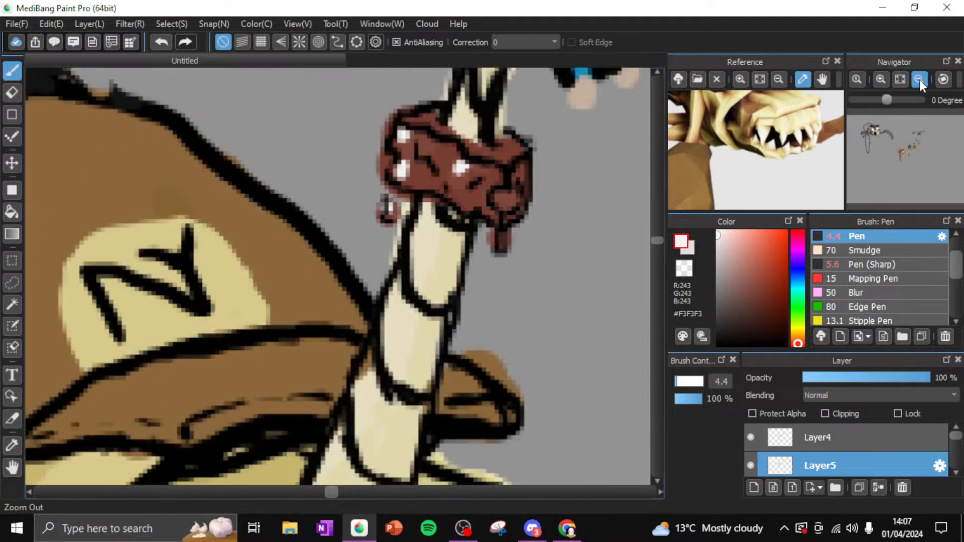
pyautogui.click(919, 79)
pyautogui.click(918, 80)
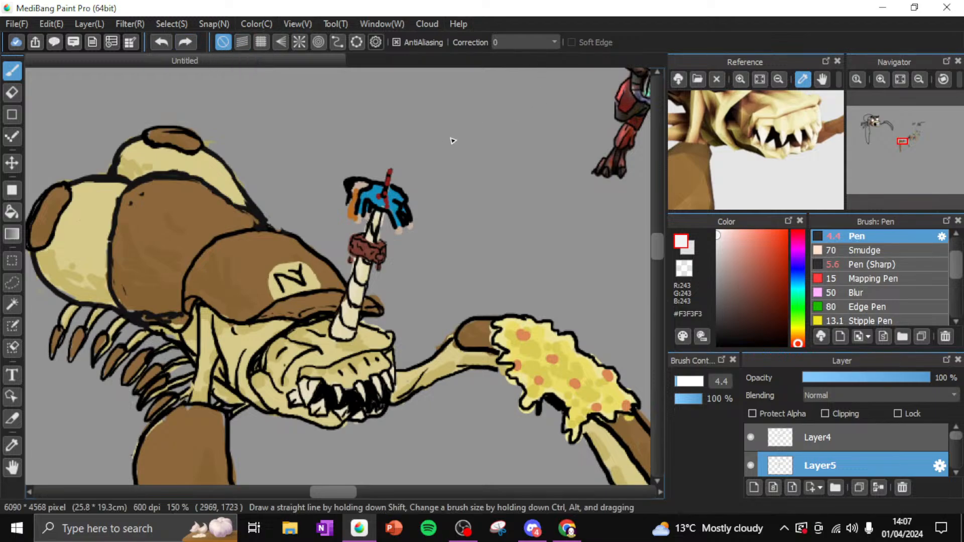
pyautogui.click(955, 79)
pyautogui.click(920, 80)
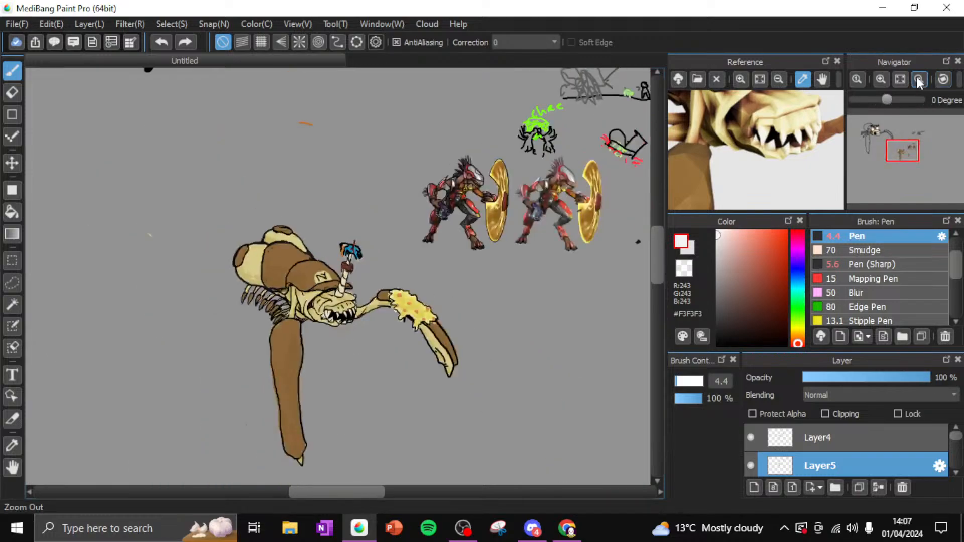
pyautogui.click(881, 79)
pyautogui.click(880, 79)
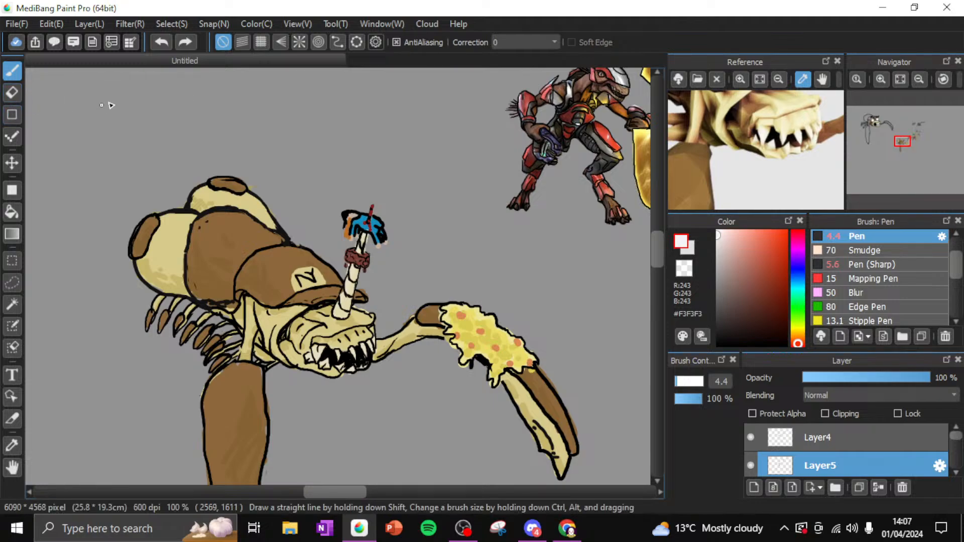
pyautogui.click(13, 163)
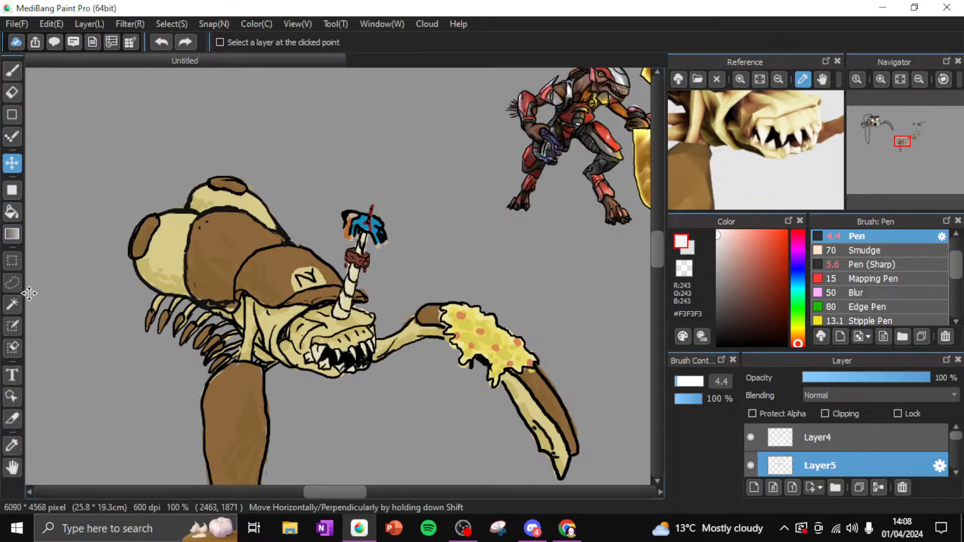
pyautogui.moveTo(898, 152)
pyautogui.mouseDown()
pyautogui.moveTo(907, 166)
pyautogui.moveTo(900, 156)
pyautogui.mouseUp()
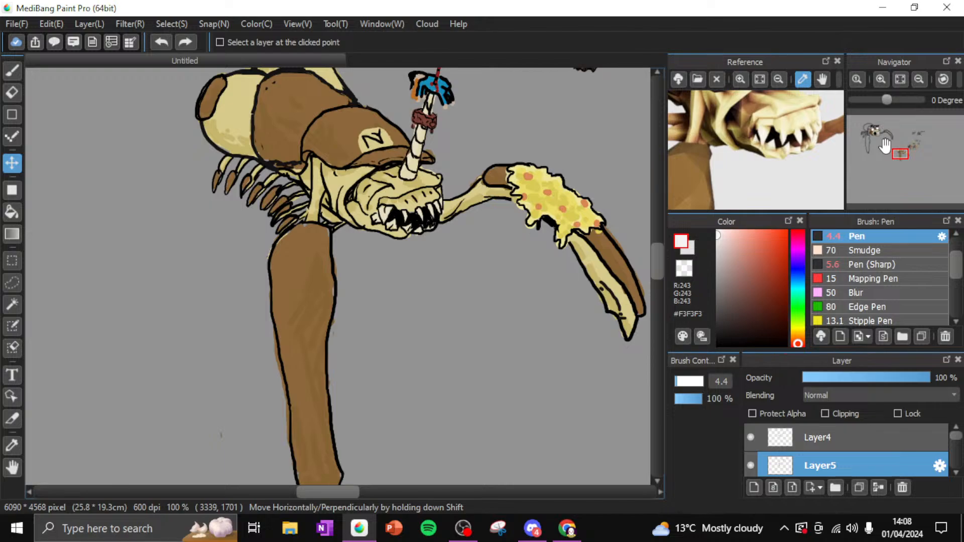
pyautogui.click(919, 79)
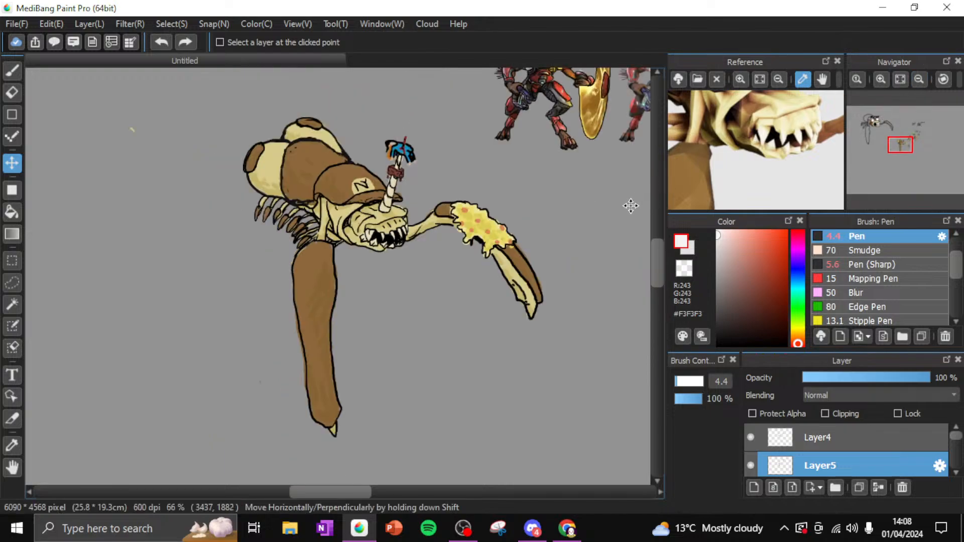
pyautogui.moveTo(628, 206)
pyautogui.mouseDown()
pyautogui.moveTo(614, 227)
pyautogui.moveTo(628, 209)
pyautogui.mouseUp()
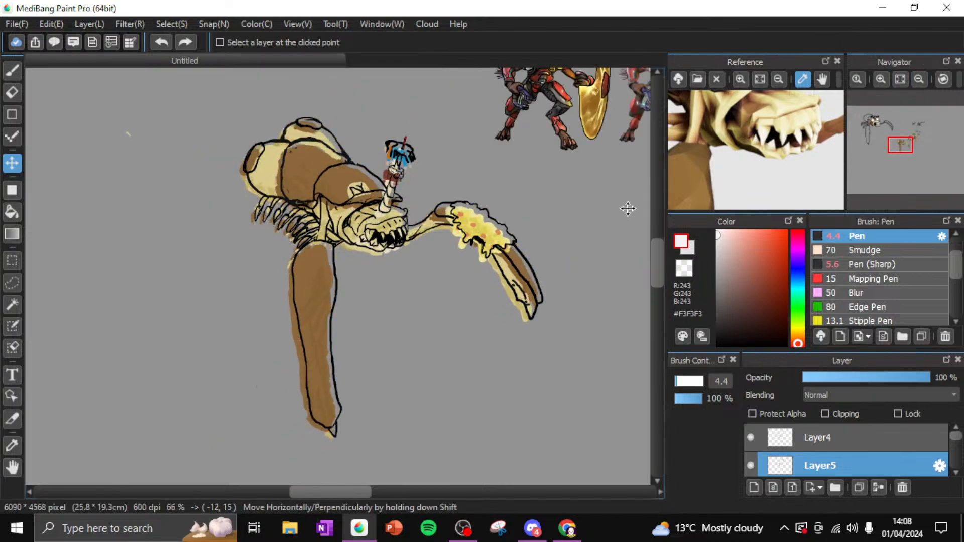
pyautogui.click(159, 44)
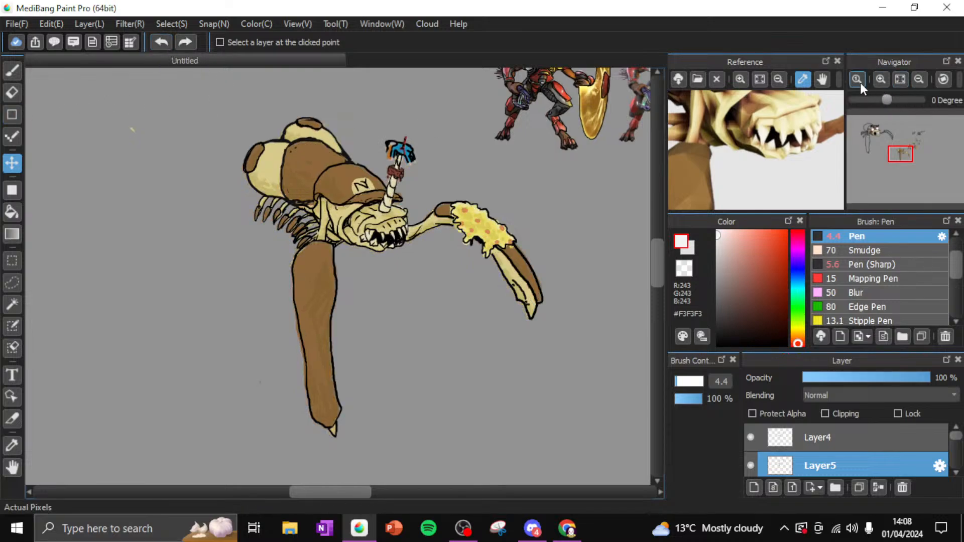
# Compare the bulging-eyed, toothy creature elsewhere on the canvas with the finished crab-like creature
pyautogui.moveTo(901, 146)
pyautogui.mouseDown()
pyautogui.moveTo(901, 158)
pyautogui.moveTo(907, 146)
pyautogui.moveTo(879, 133)
pyautogui.mouseUp()
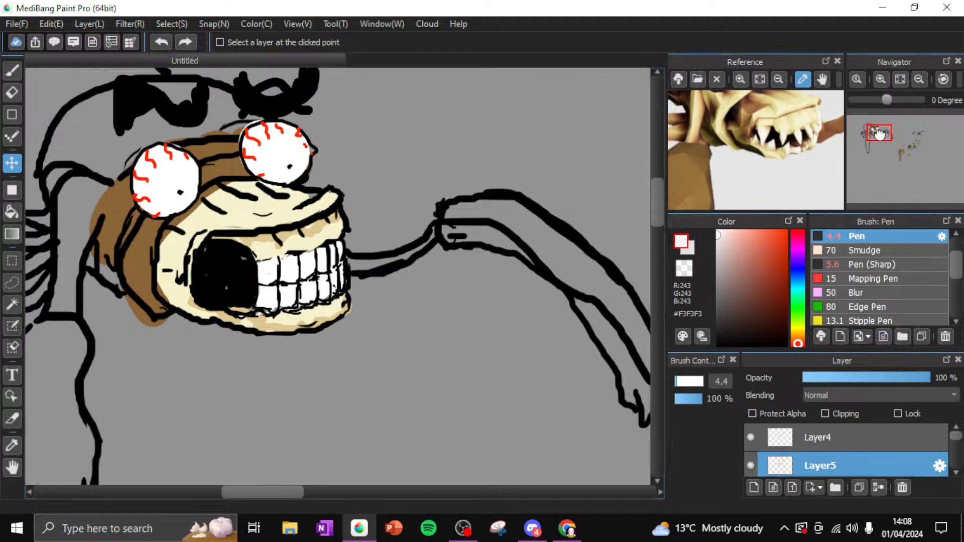
pyautogui.moveTo(879, 133)
pyautogui.mouseDown()
pyautogui.moveTo(870, 135)
pyautogui.moveTo(914, 134)
pyautogui.mouseUp()
pyautogui.moveTo(914, 134); pyautogui.dragTo(902, 153)
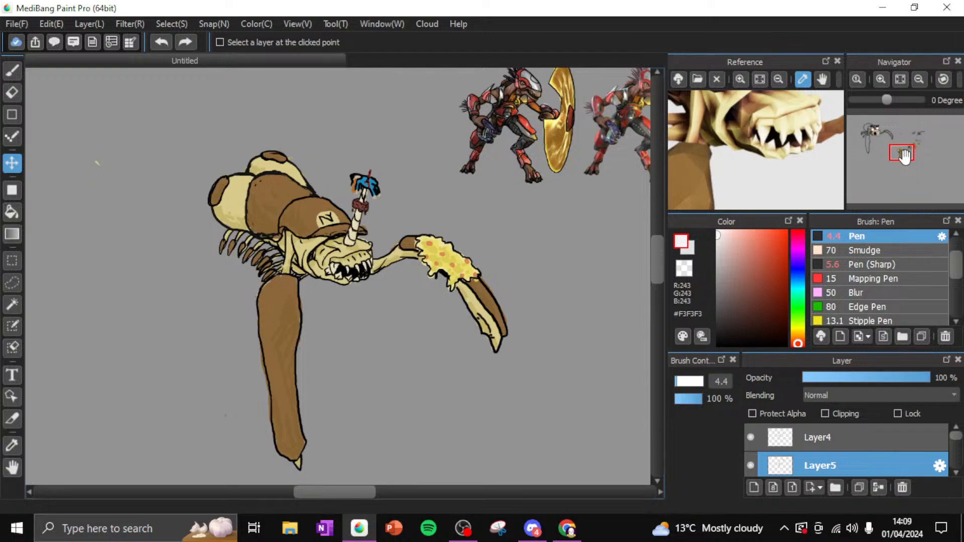
# Switch to Discord to check the open direct-message conversation, and switch to OBS to check the stream status
pyautogui.click(537, 529)
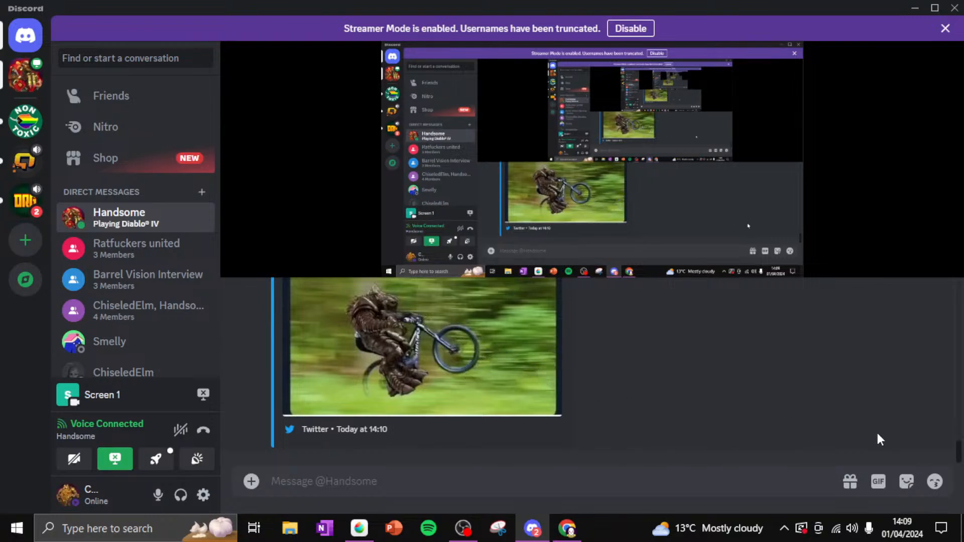
pyautogui.scroll(3, 961, 448)
pyautogui.scroll(-3, 960, 455)
pyautogui.click(462, 531)
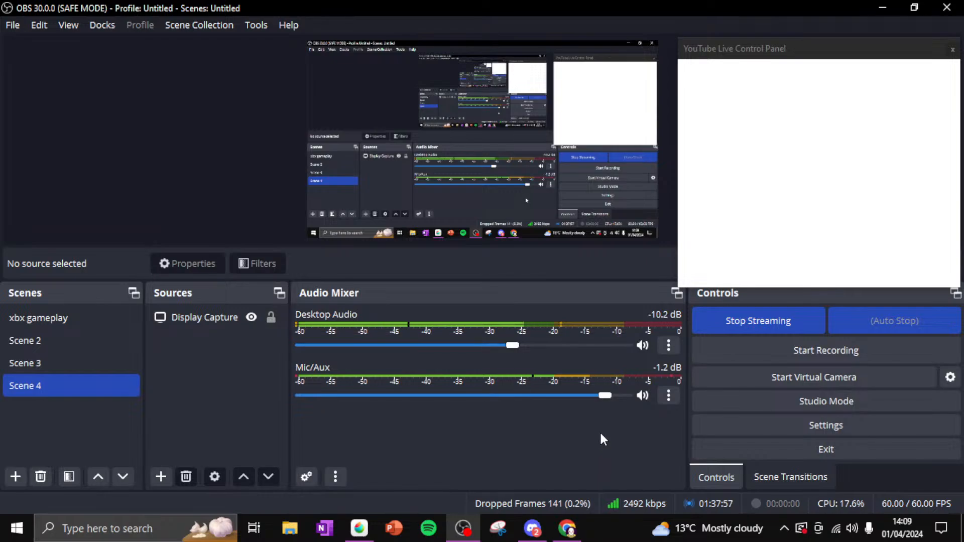